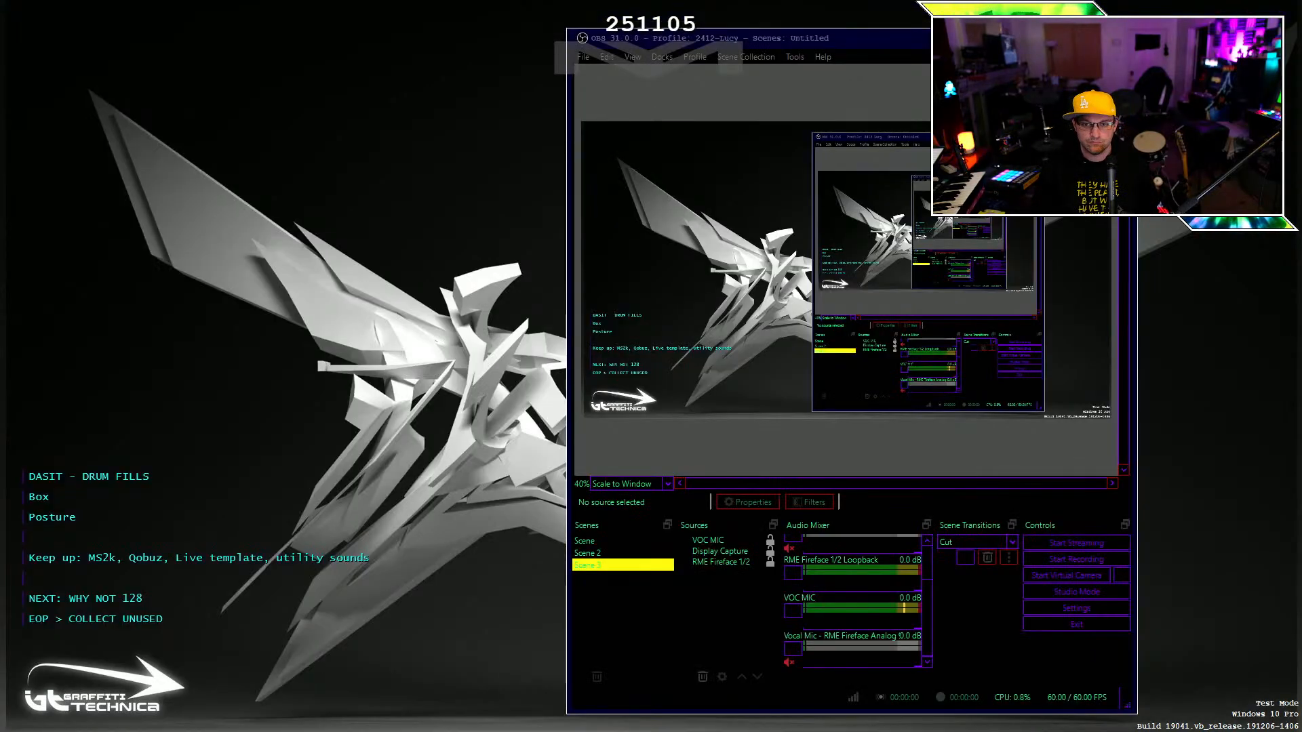
Create a new empty project and store it in the 251105 folder under projects/Streams.
click(674, 20)
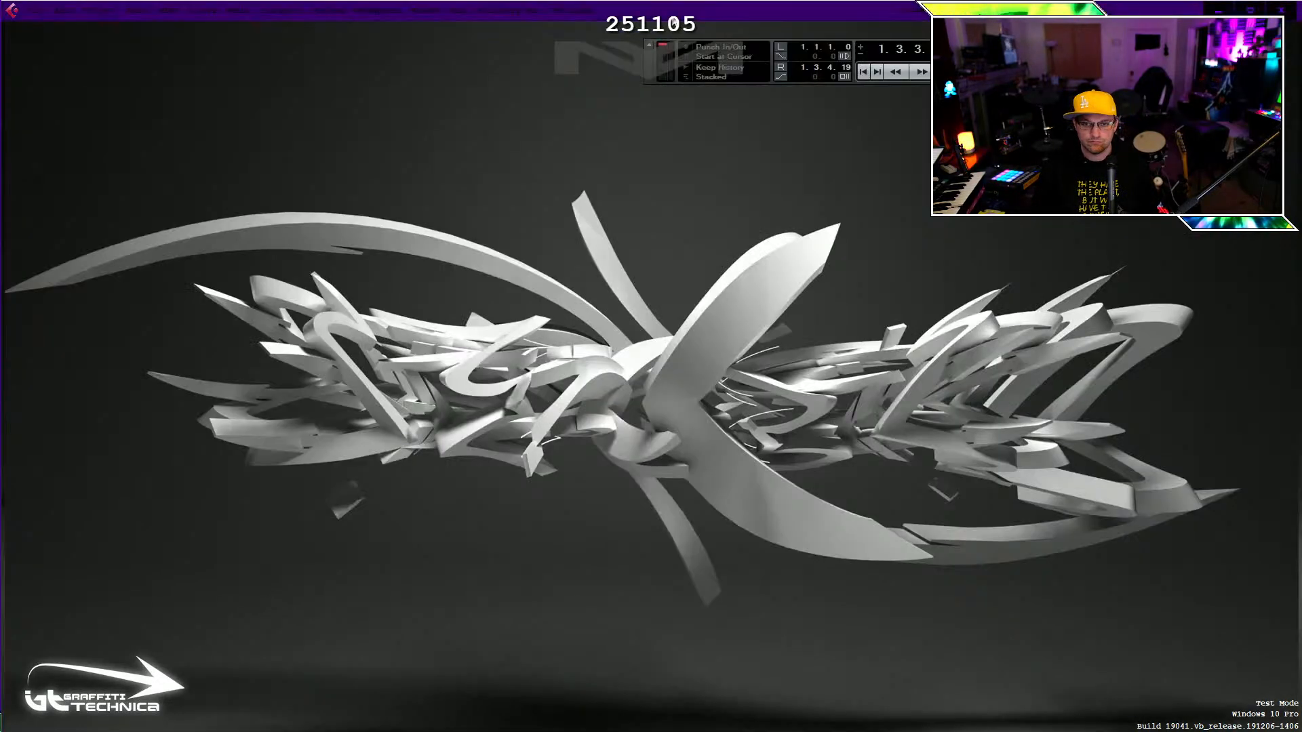
key(ctrl+n)
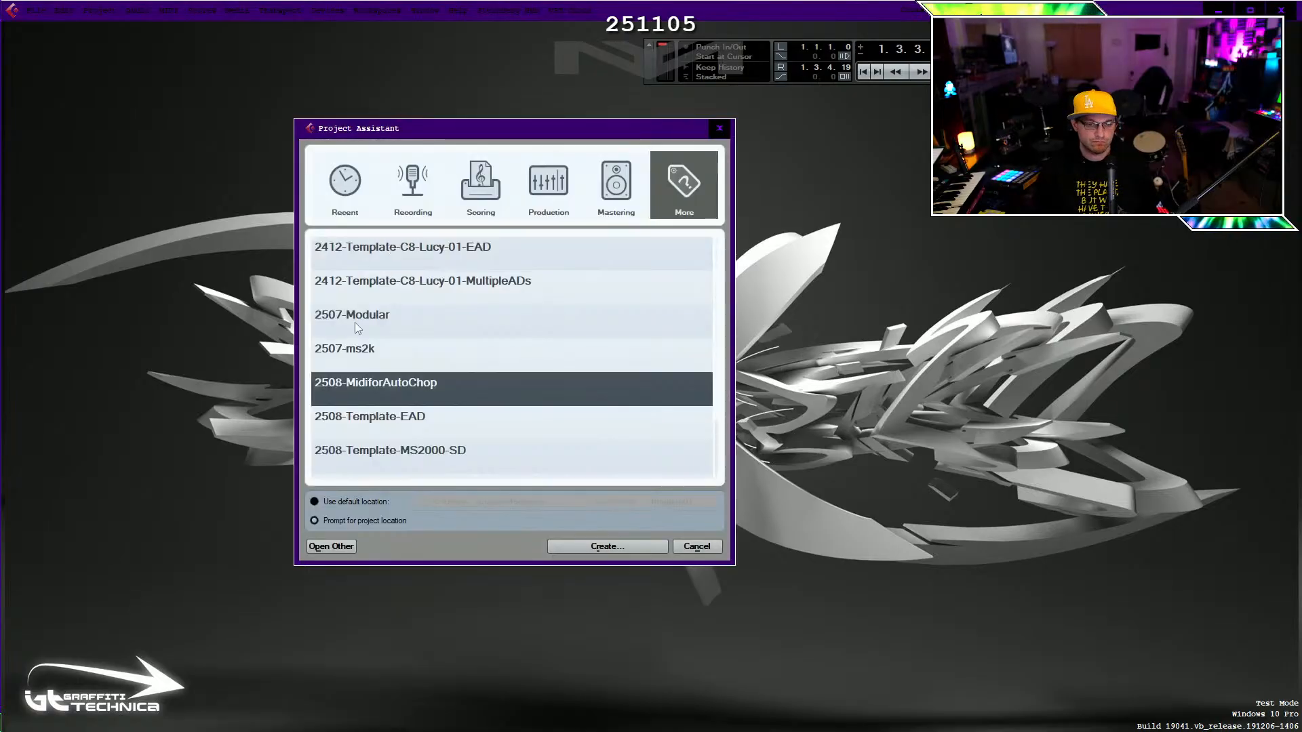
scroll(357, 328, up, 10)
double_click(369, 251)
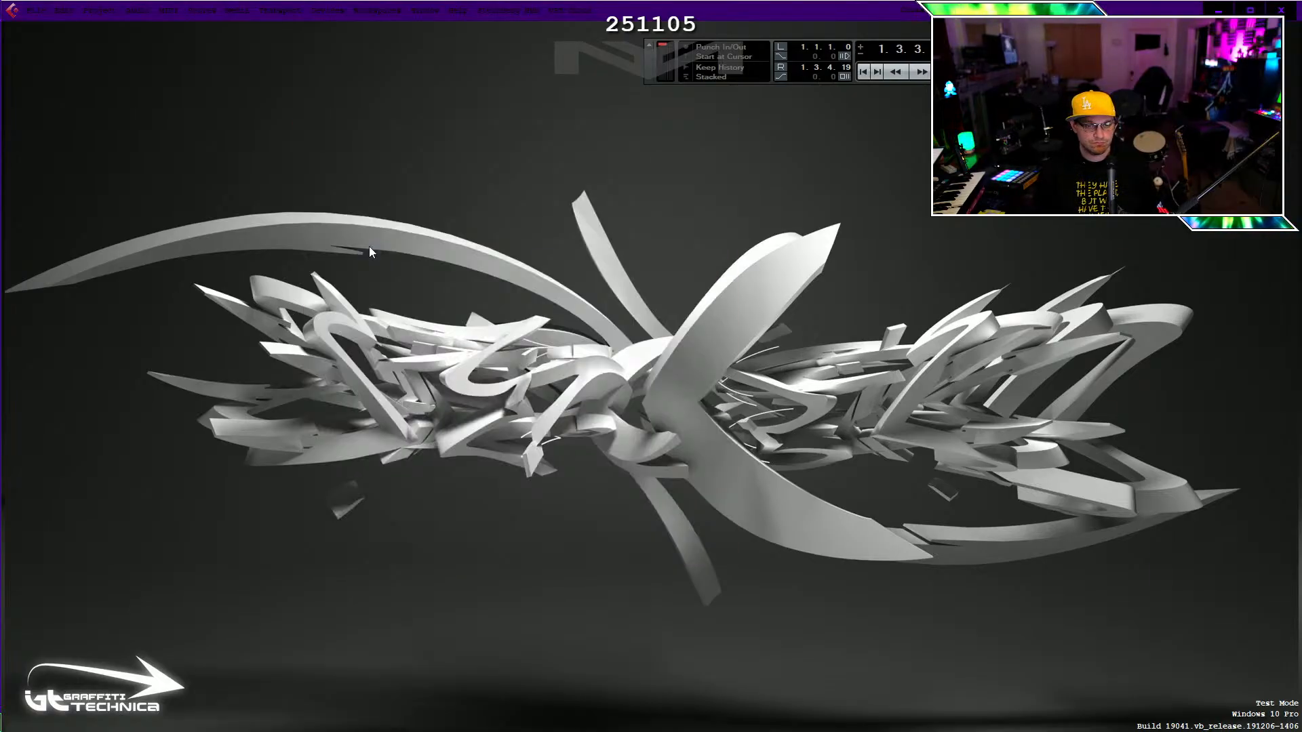
scroll(788, 577, down, 2)
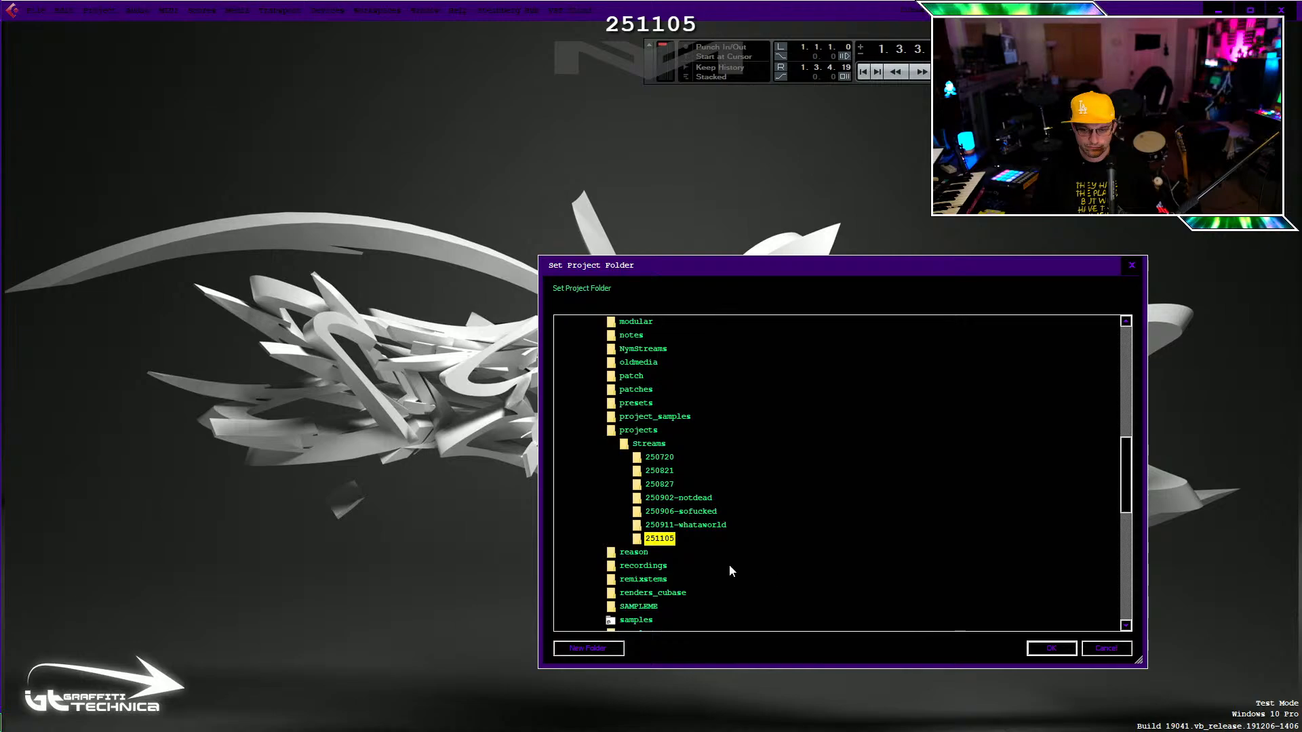
click(1050, 650)
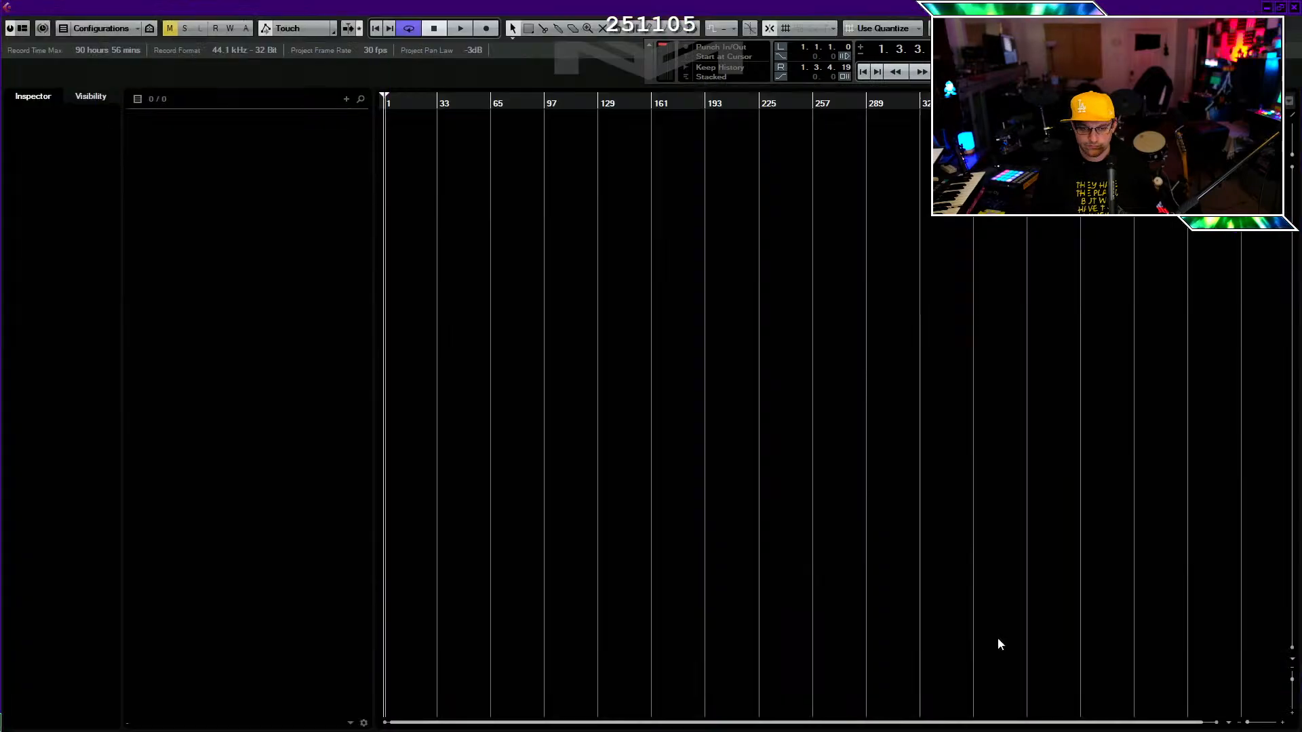
Add one instrument track that uses Phase Plant as its VST instrument.
right_click(301, 132)
click(331, 154)
click(583, 258)
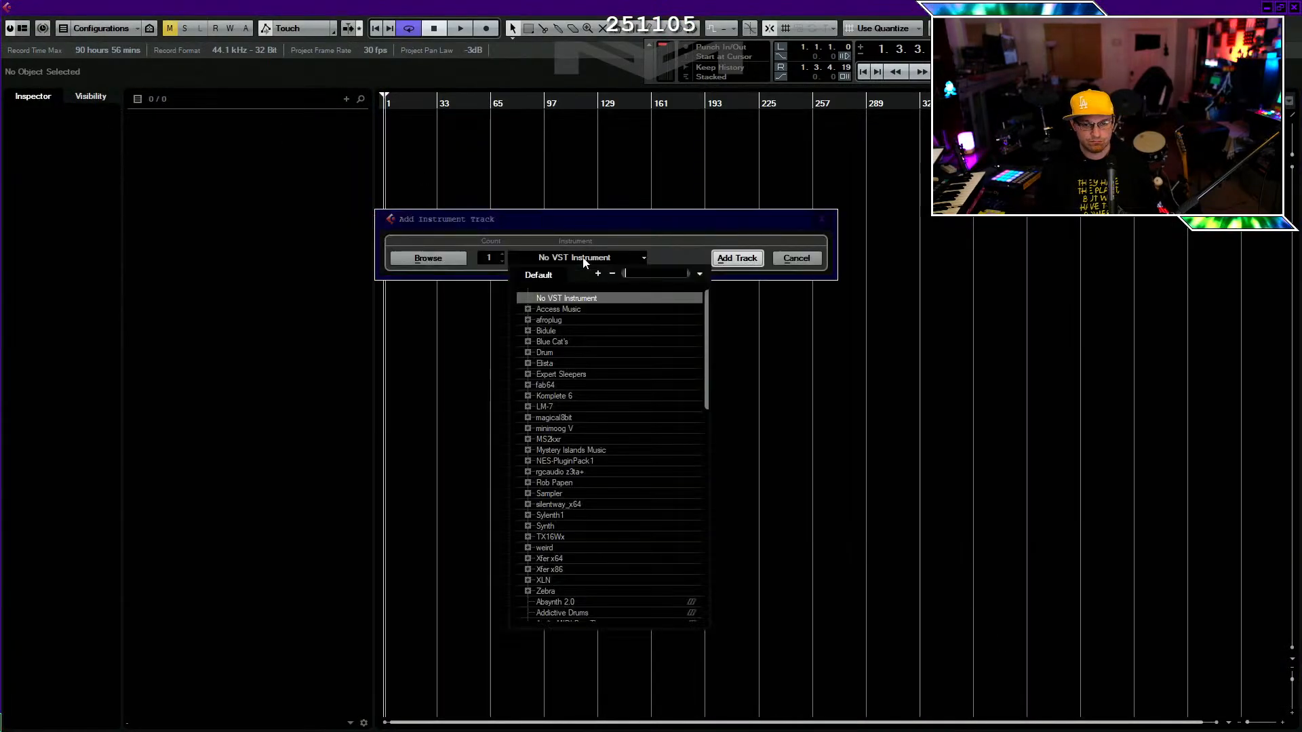
text(phase)
click(594, 319)
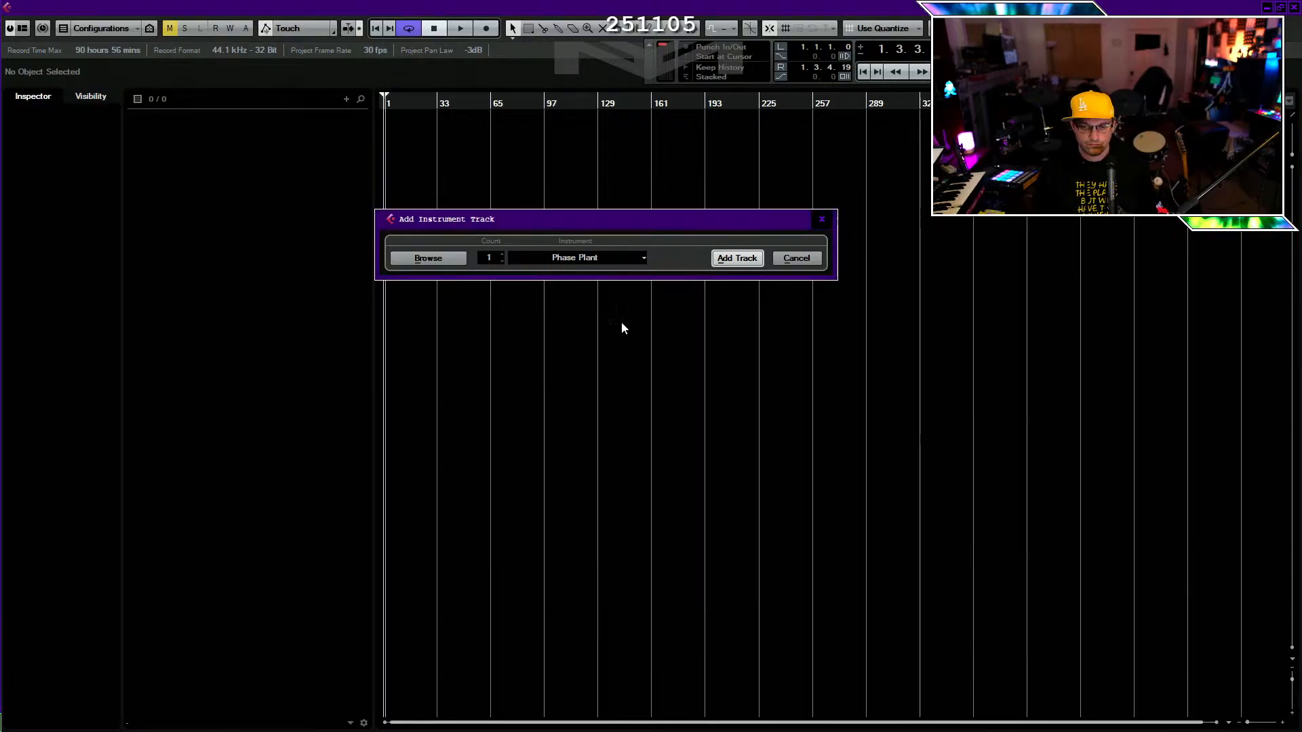
click(737, 258)
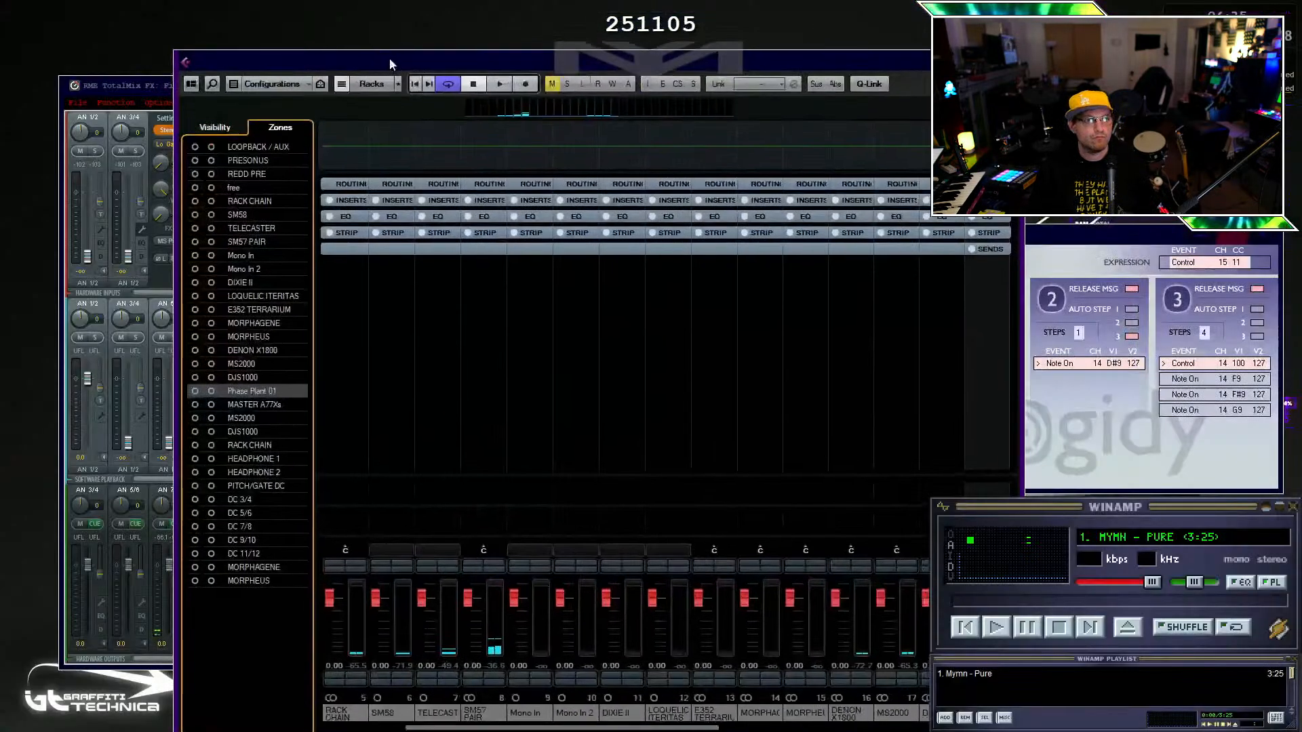
Reposition the mixer window on the desktop and return to the project window.
drag(389, 59, 320, 27)
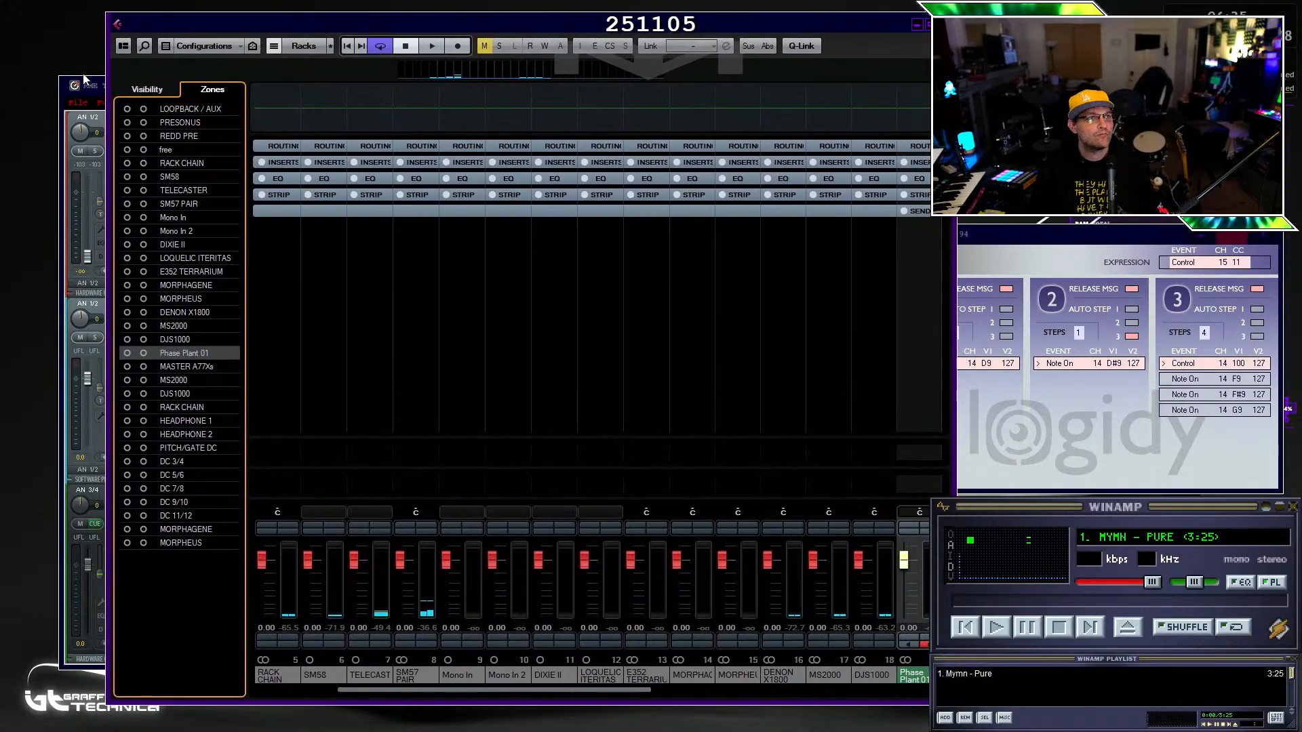
click(85, 85)
click(848, 87)
drag(731, 29, 669, 27)
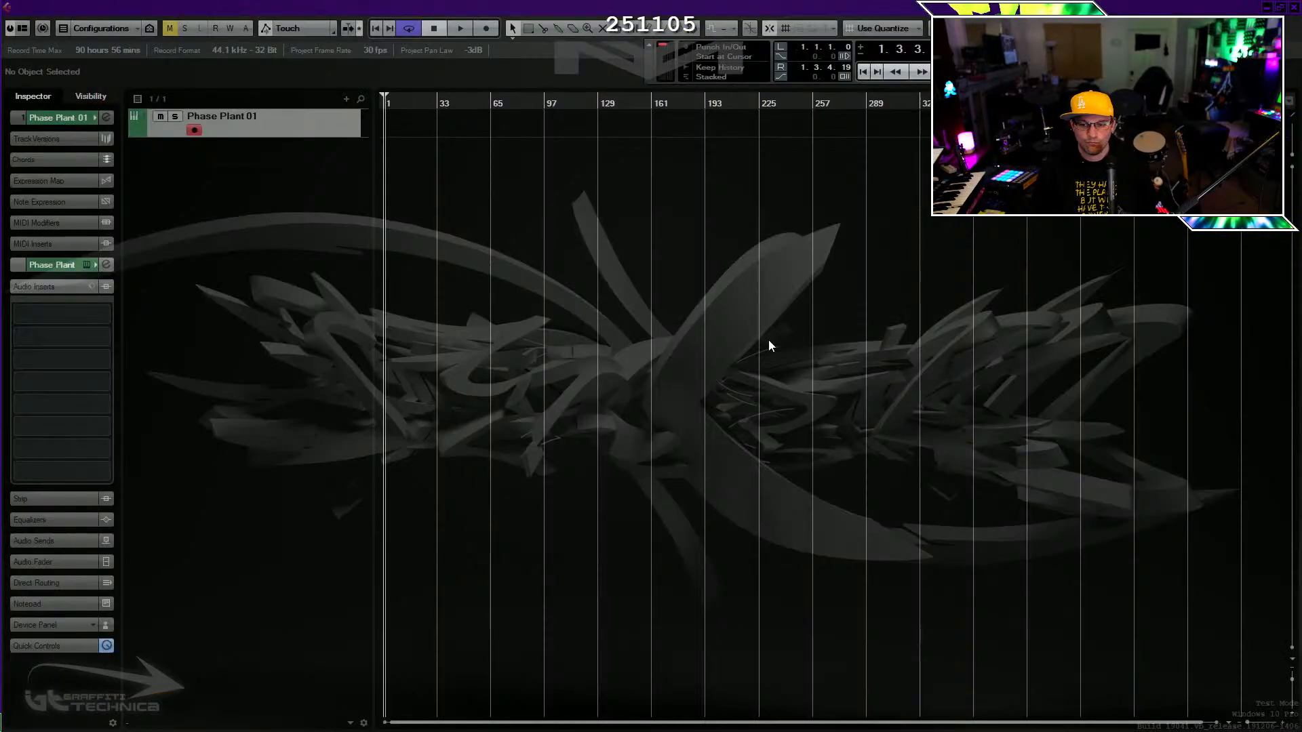
Open the Phase Plant editor from the instrument track and add a Wavetable generator to the patch.
right_click(324, 265)
click(305, 209)
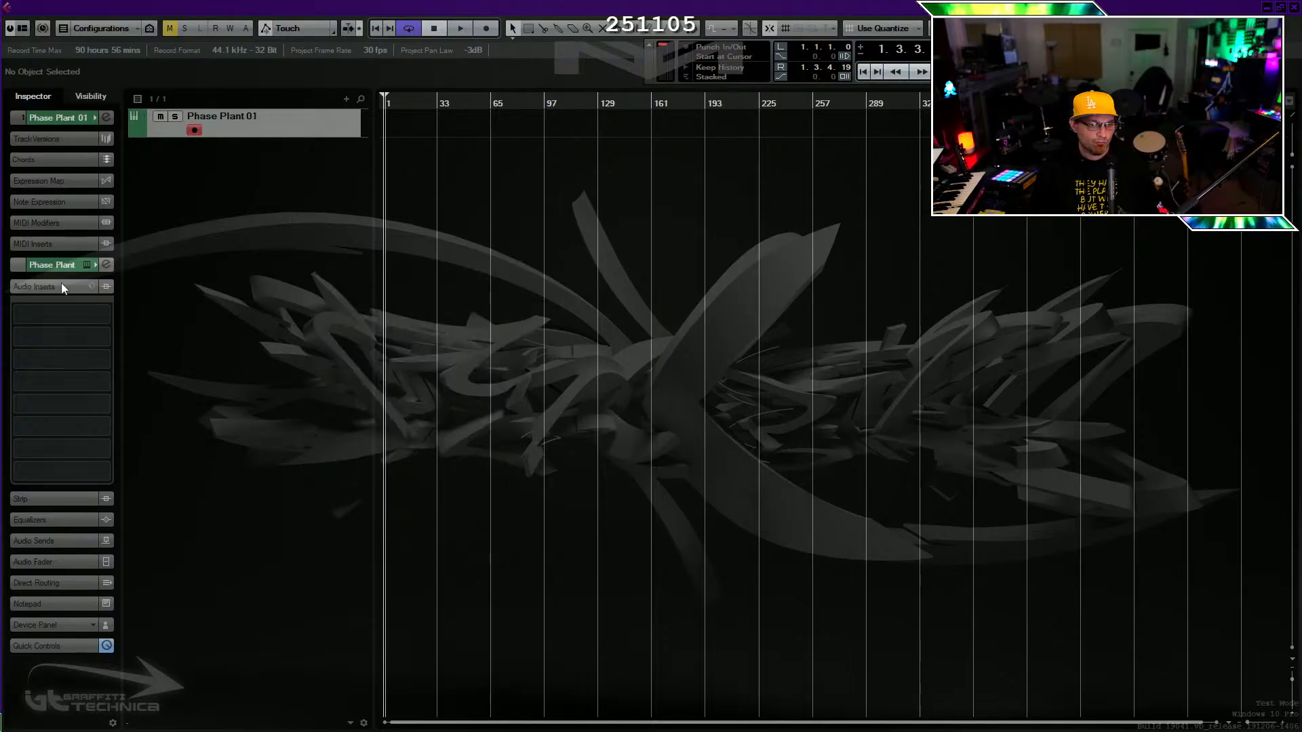
click(86, 264)
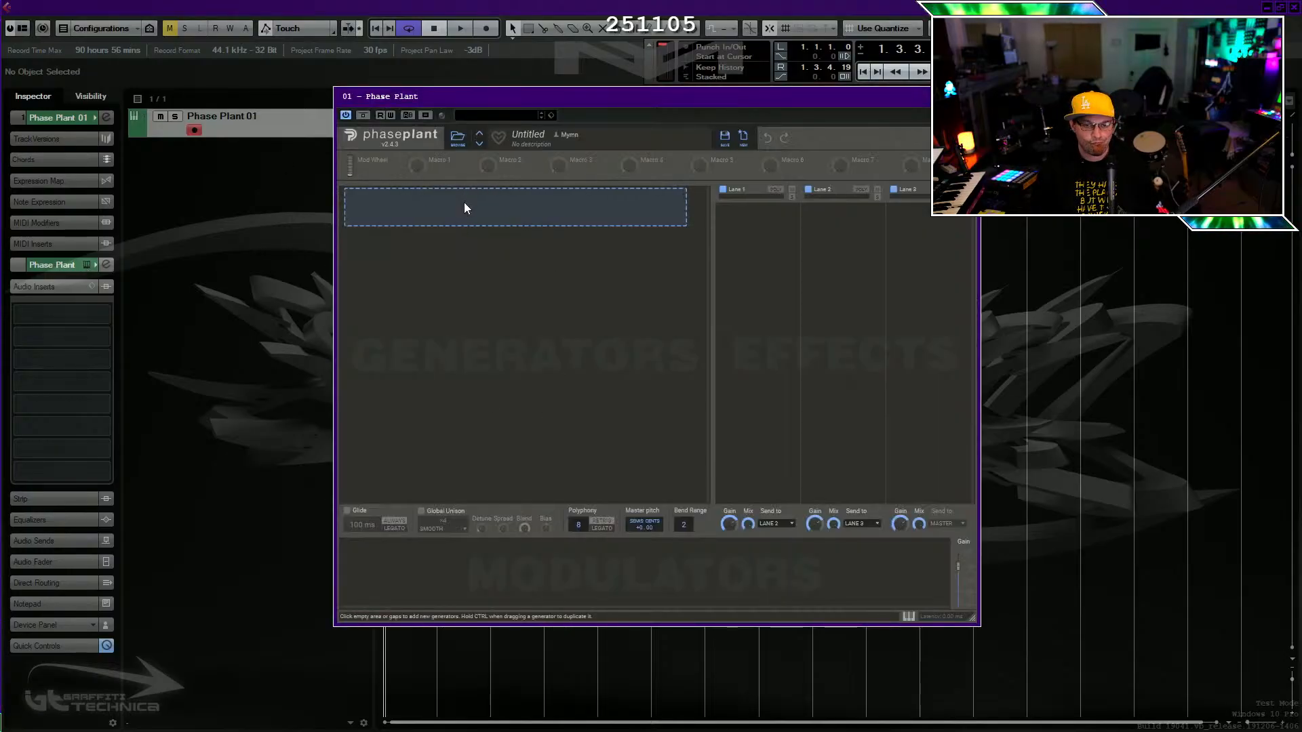
click(465, 203)
click(494, 279)
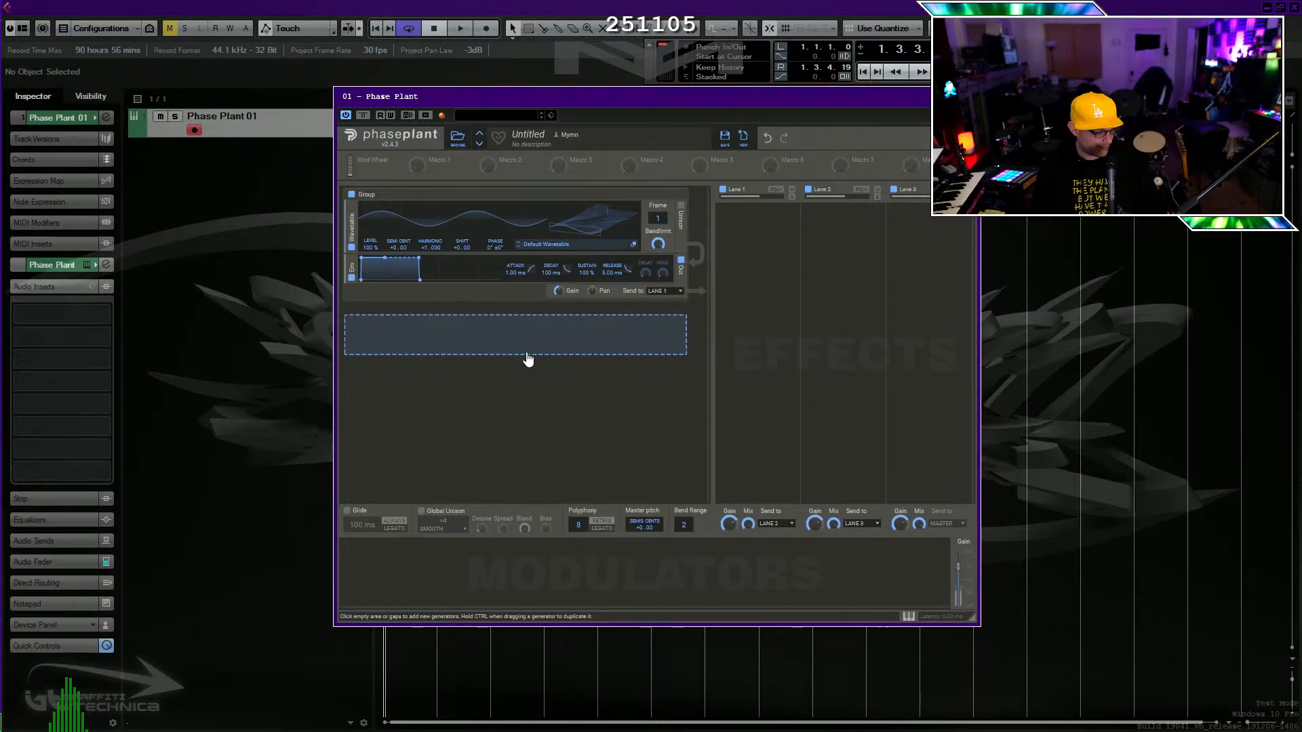
Open the generator's default wavetable in the Wavetable Editor and start a new blank wavetable, with both windows arranged for editing.
click(636, 246)
drag(500, 183, 743, 200)
drag(758, 101, 540, 278)
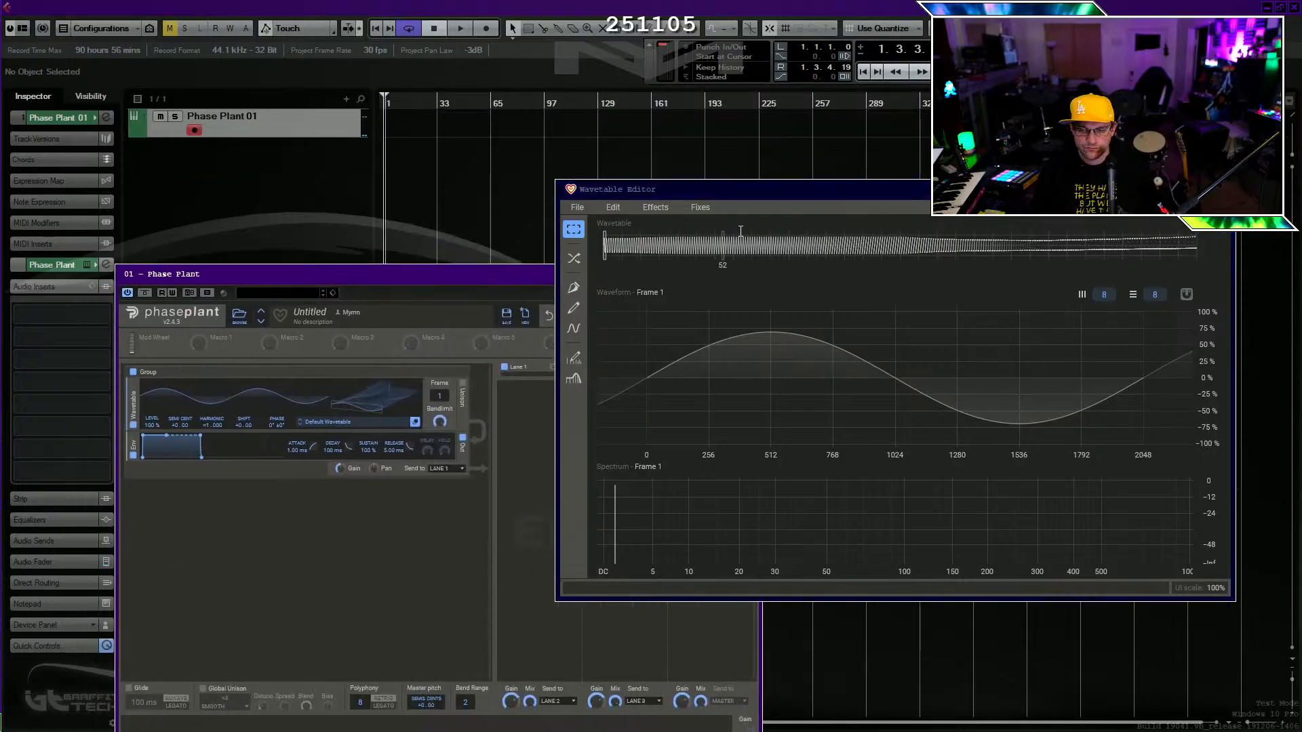
click(582, 206)
click(590, 225)
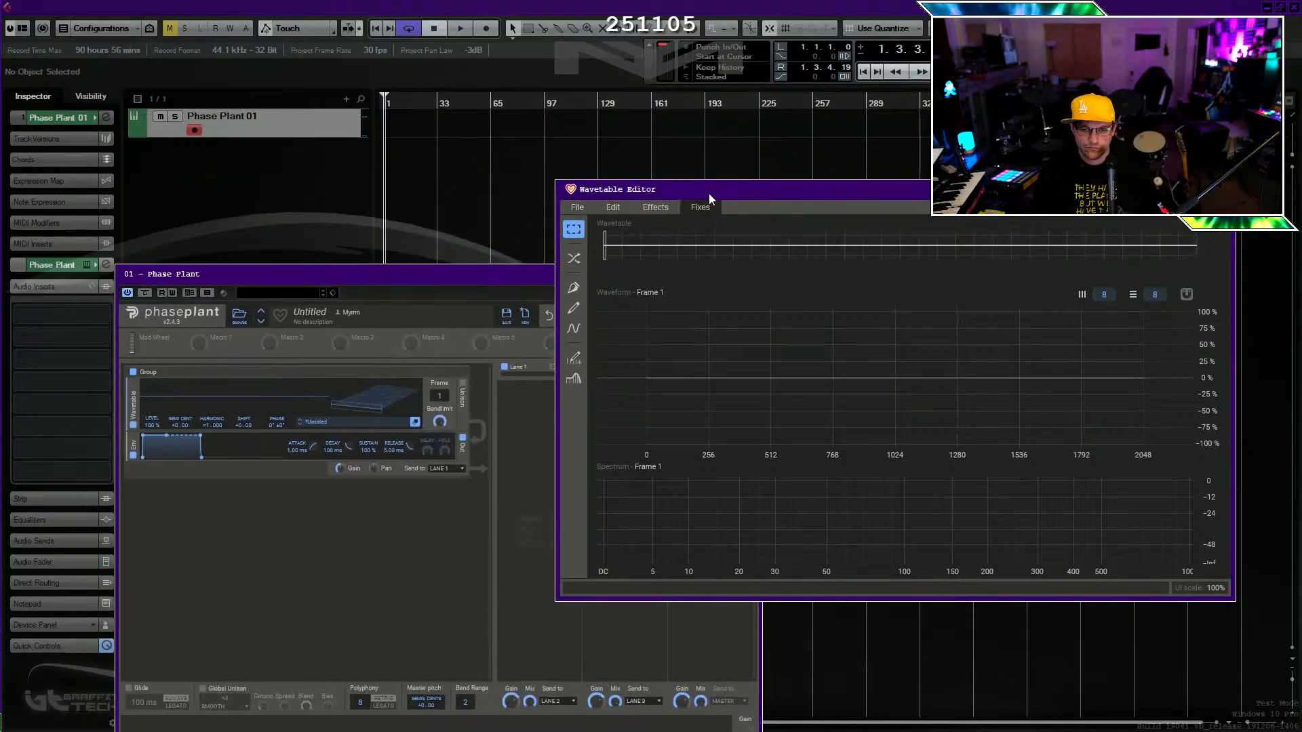
drag(709, 194, 560, 178)
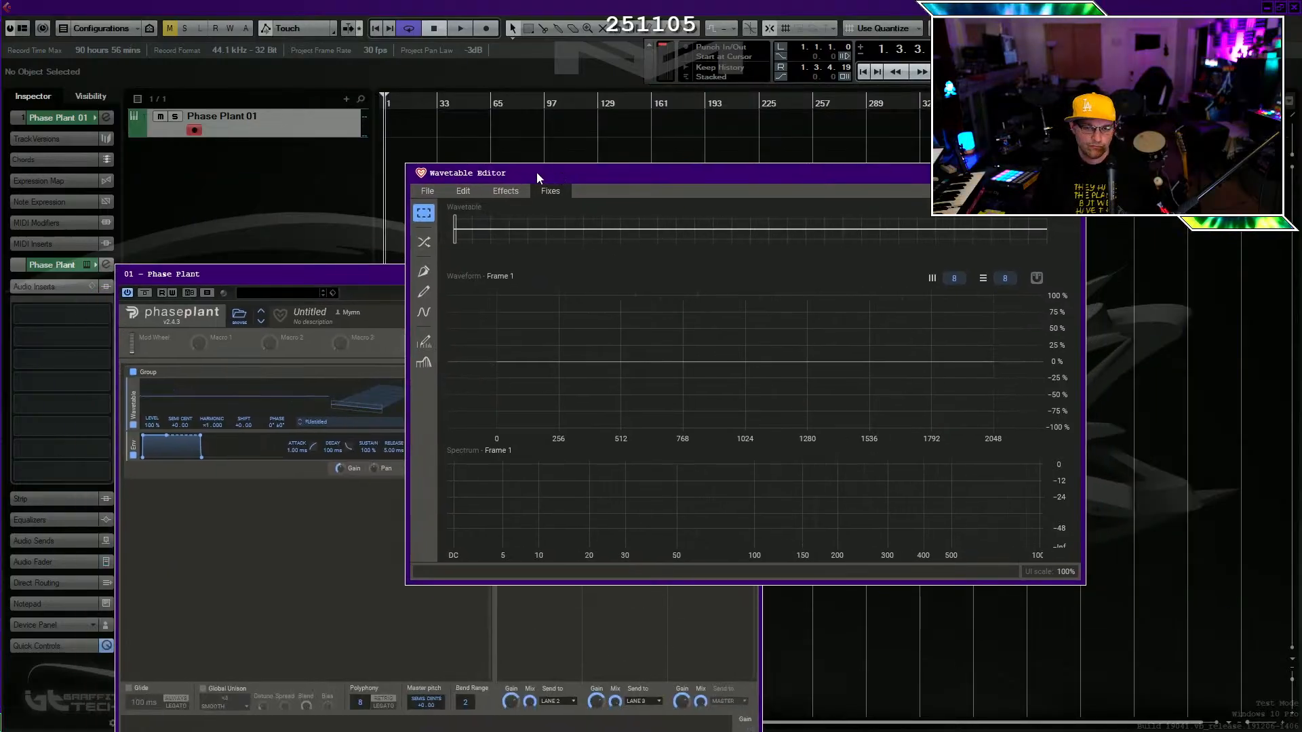
Insert a sine waveform at frame 1 with the Wave Tool and extend it to a keyframe at frame 16.
click(424, 312)
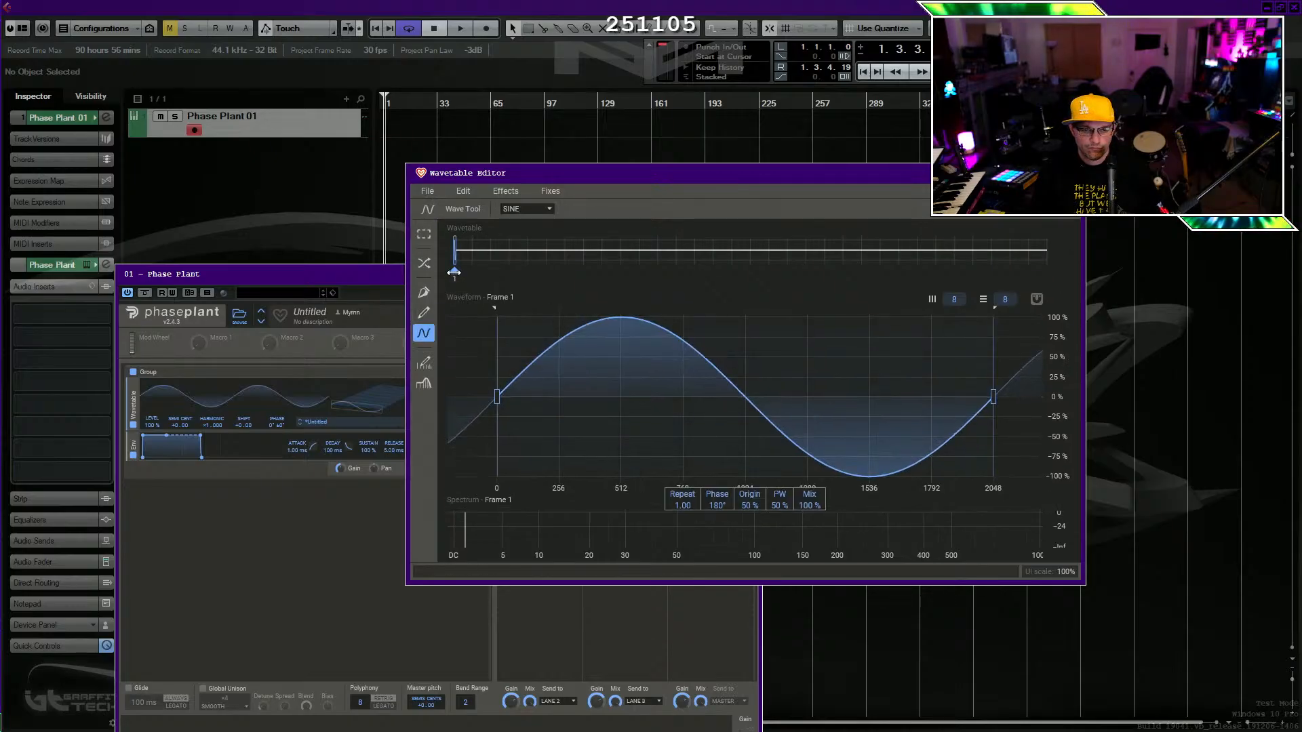
mouse_move(543, 271)
mouse_down()
mouse_move(463, 268)
mouse_move(538, 268)
mouse_move(489, 267)
mouse_up()
click(488, 271)
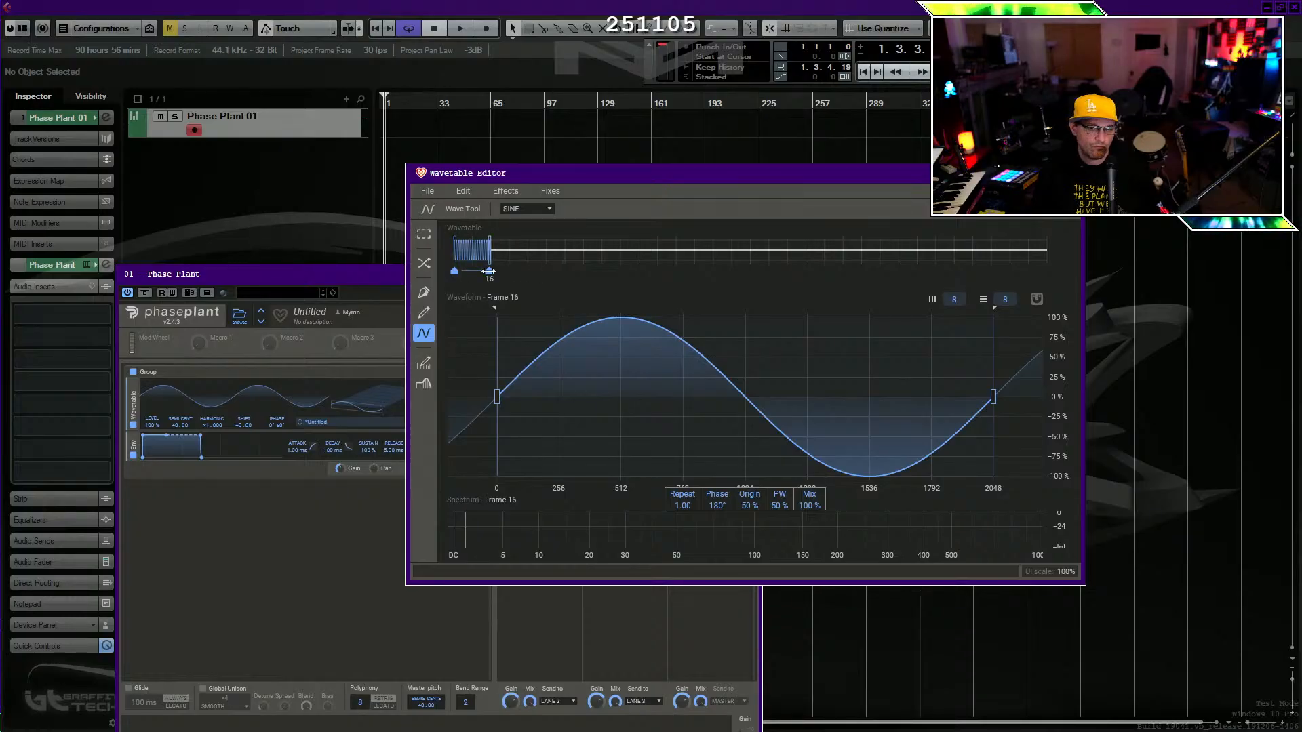
Roughen the sine at frame 16 with small freehand bumps along the whole cycle using the Brush Tool.
click(425, 313)
drag(518, 380, 594, 322)
mouse_move(712, 355)
mouse_down()
mouse_move(703, 373)
mouse_move(735, 384)
mouse_up()
drag(771, 427, 843, 468)
drag(950, 434, 989, 400)
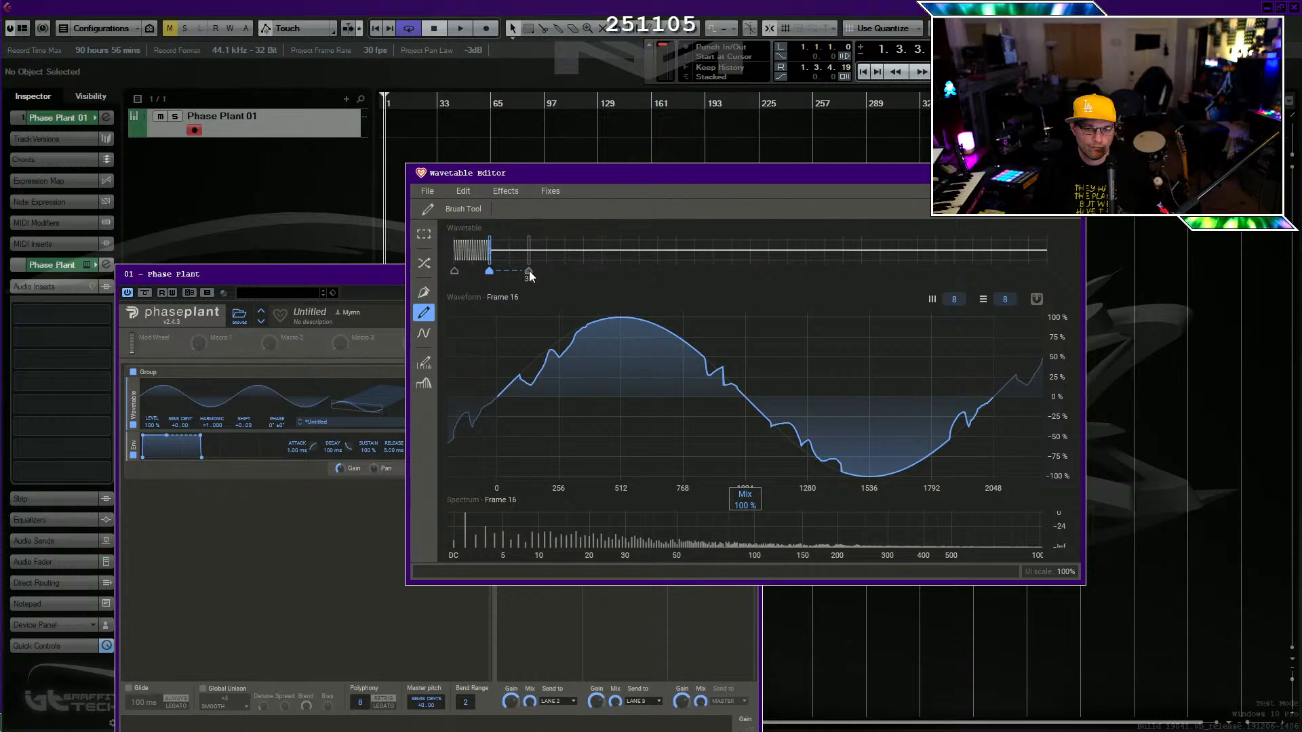
Add a keyframe at frame 33 and draw a freehand, sine-like cycle across the full waveform width.
click(529, 272)
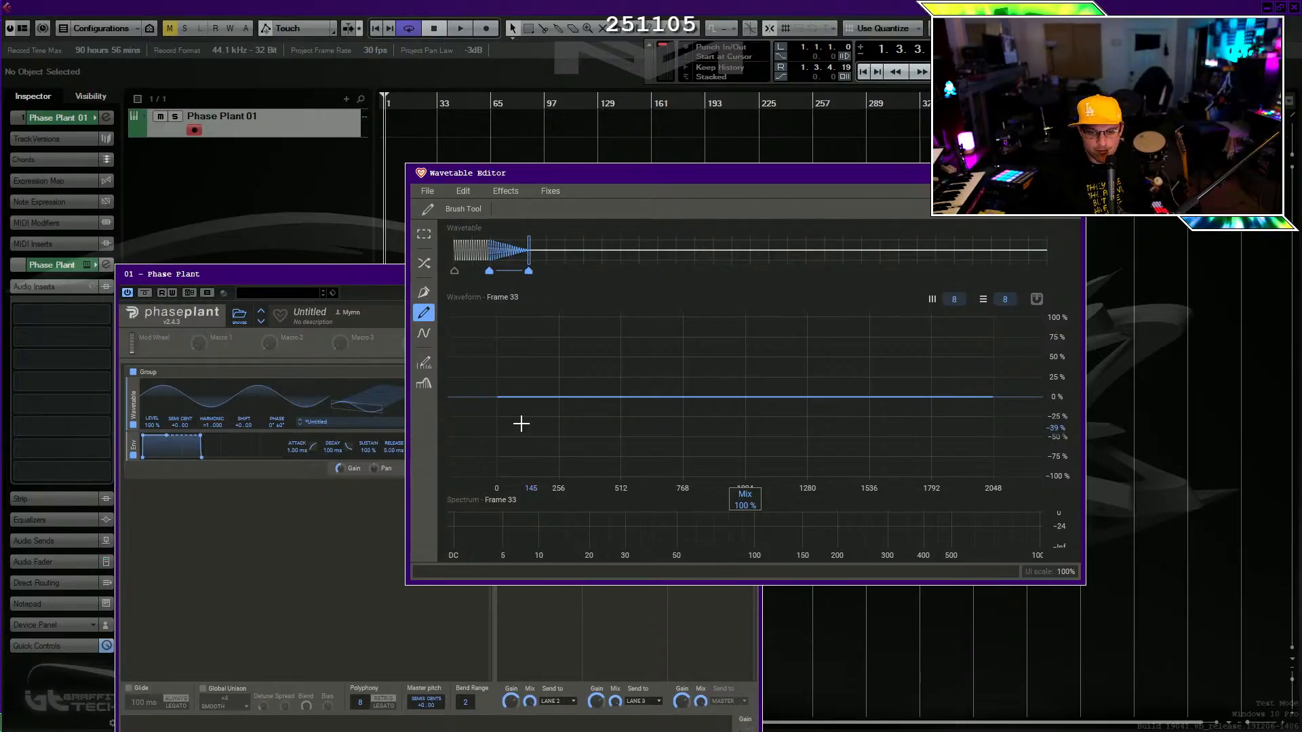
mouse_move(499, 397)
mouse_down()
mouse_move(602, 328)
mouse_move(848, 480)
mouse_move(956, 453)
mouse_move(991, 398)
mouse_up()
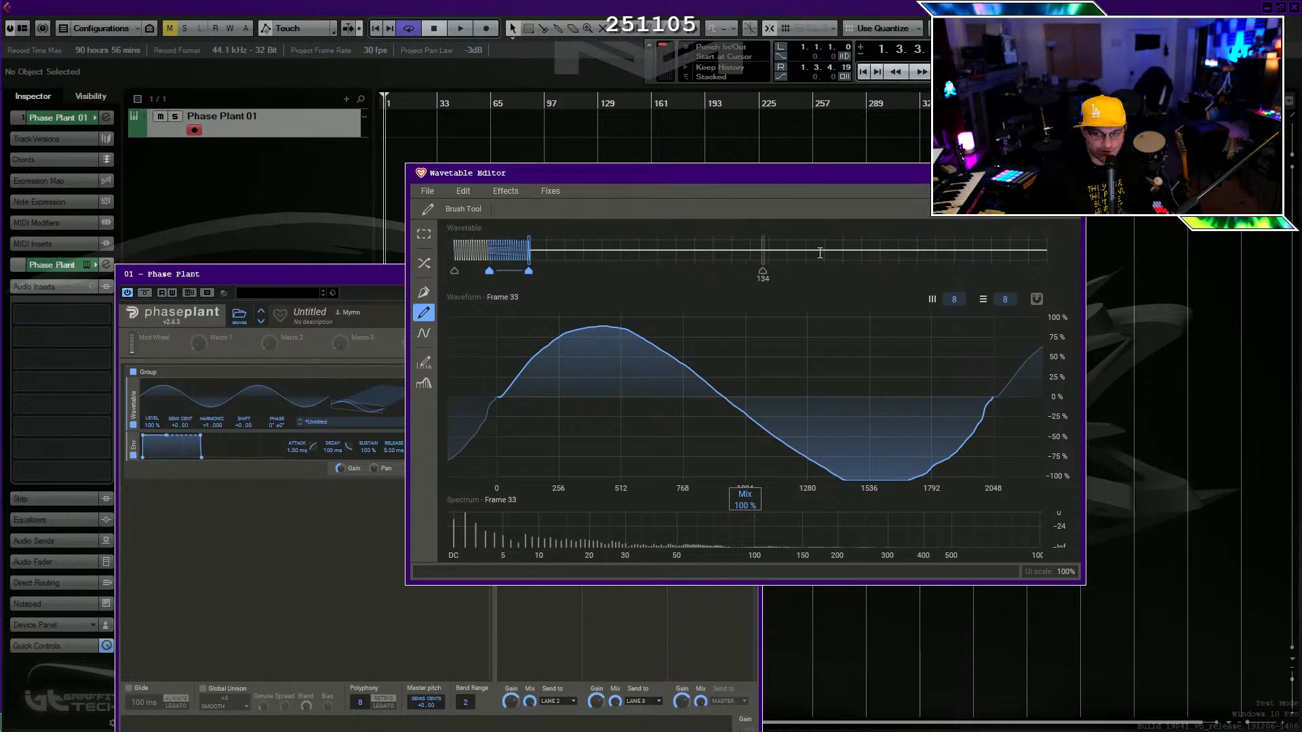
click(1043, 211)
Start another blank wavetable and insert a sine waveform at frame 1 only, removing the keyframe at frame 33.
click(427, 192)
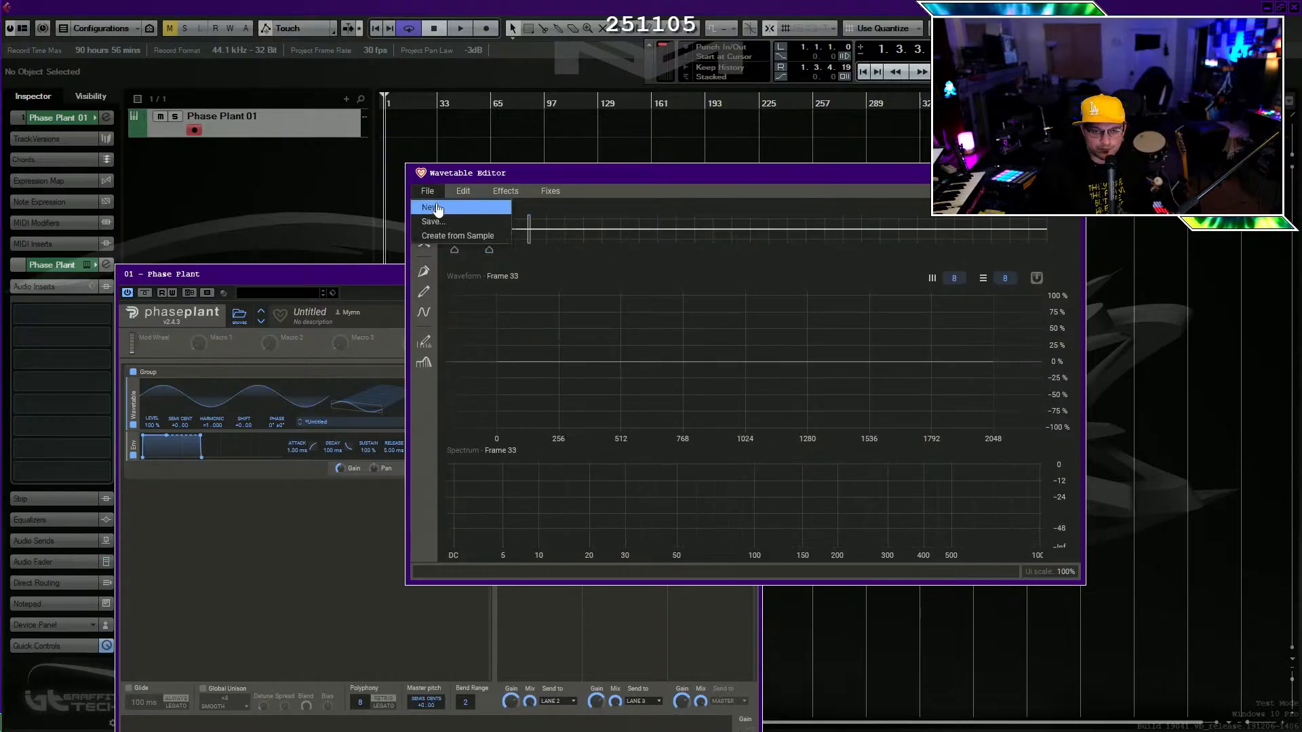
click(431, 208)
click(439, 224)
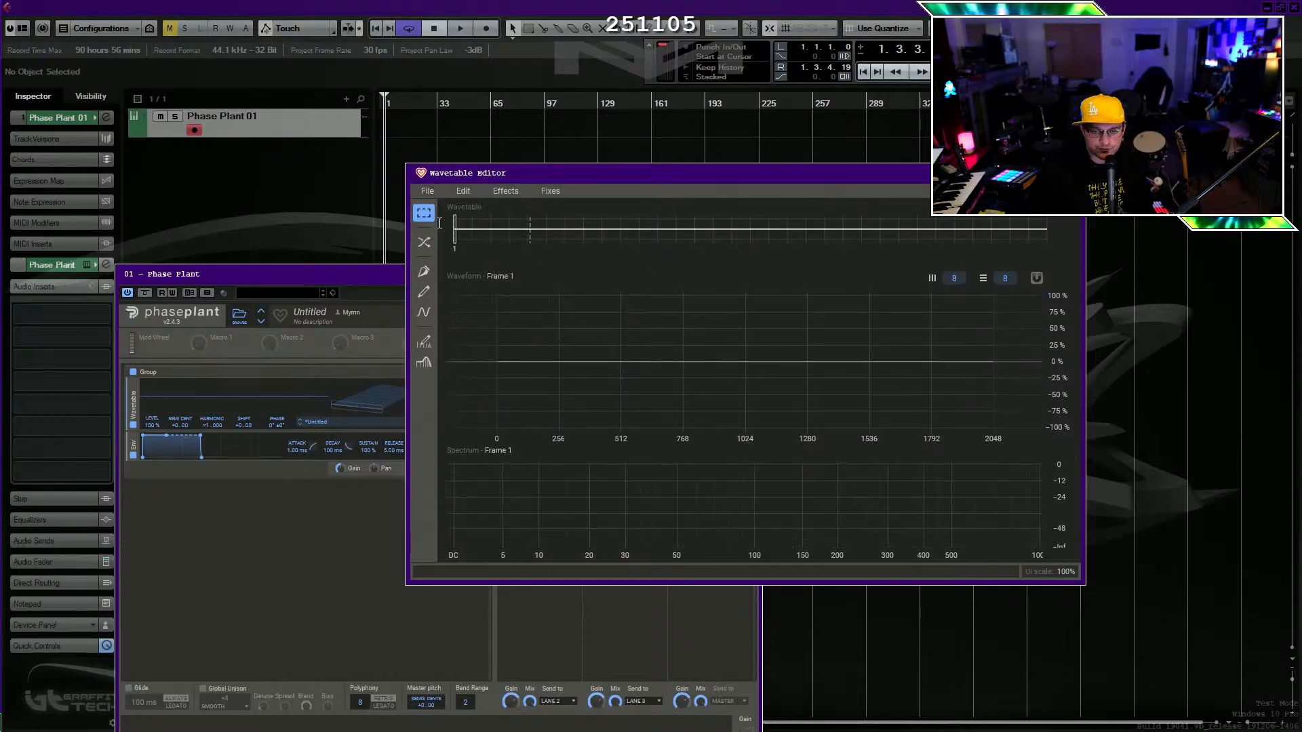
click(424, 312)
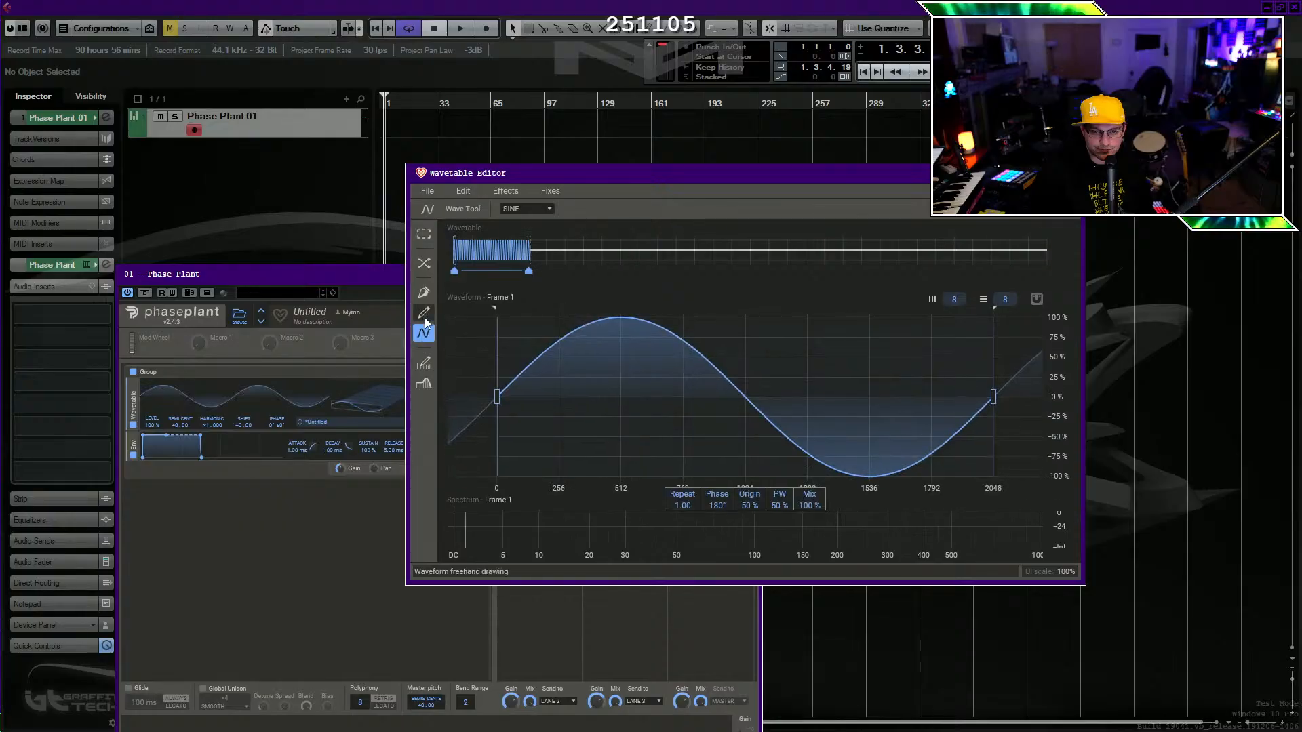
drag(528, 270, 400, 274)
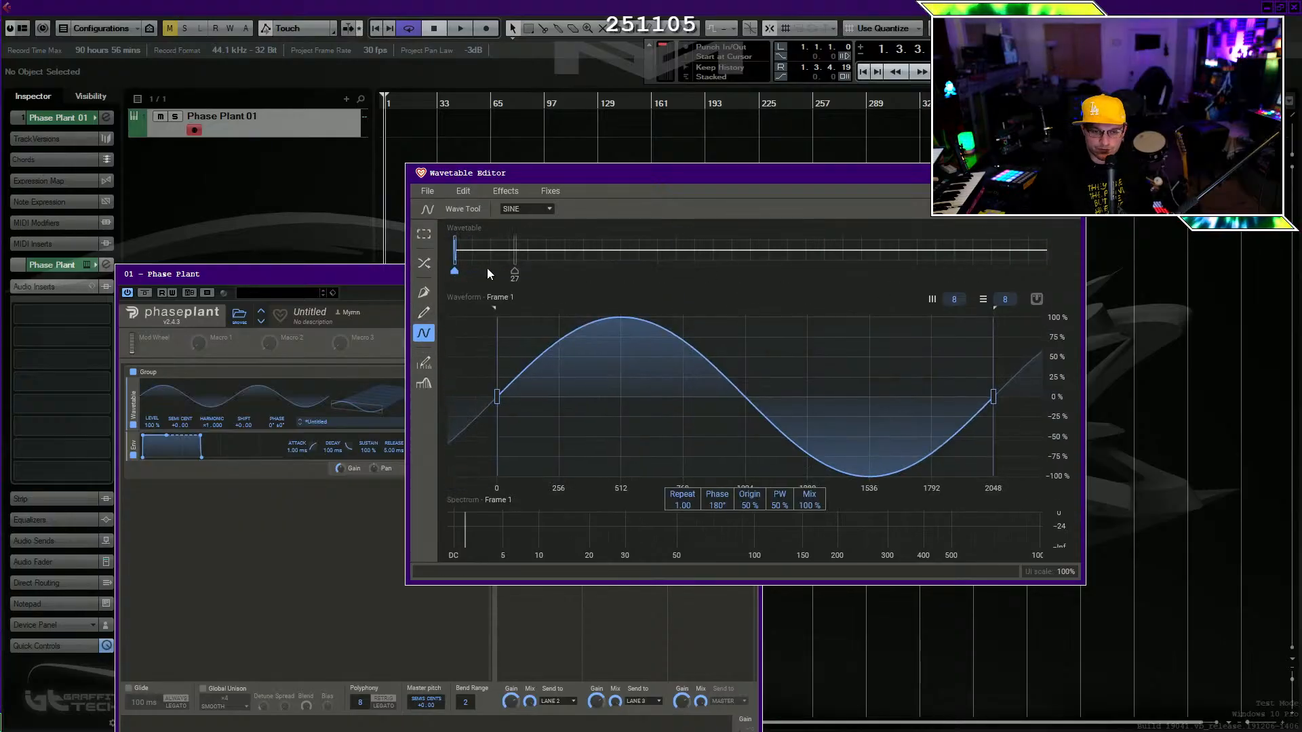
Add a keyframe at frame 23 while using the Harmonic Edit Tool, and insert a sine waveform there.
click(425, 364)
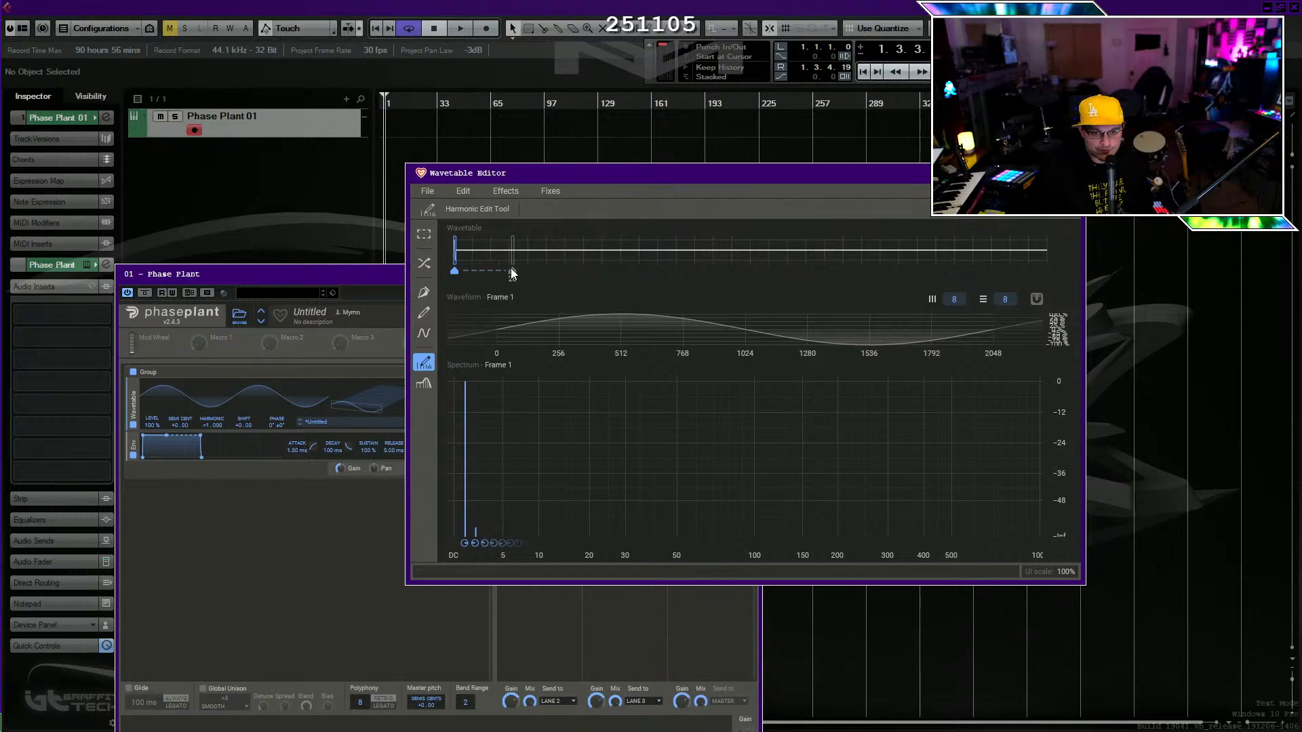
click(506, 271)
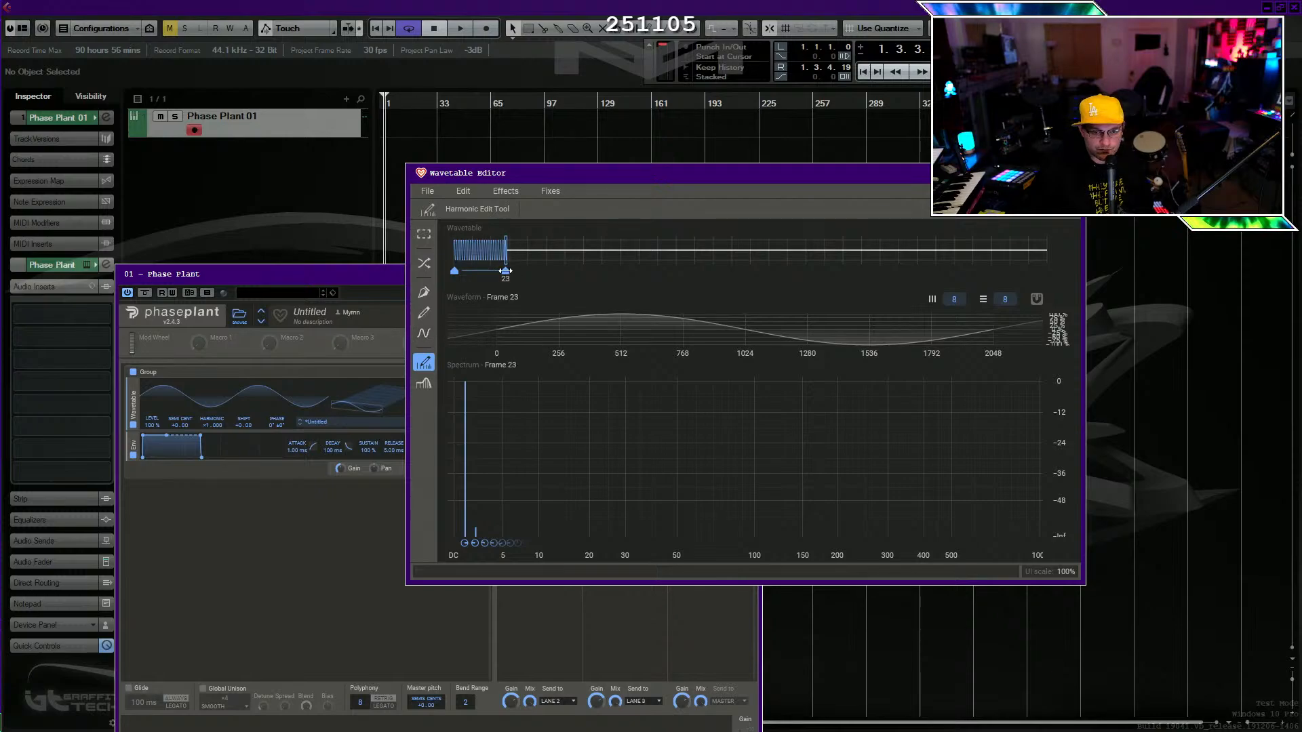
click(424, 333)
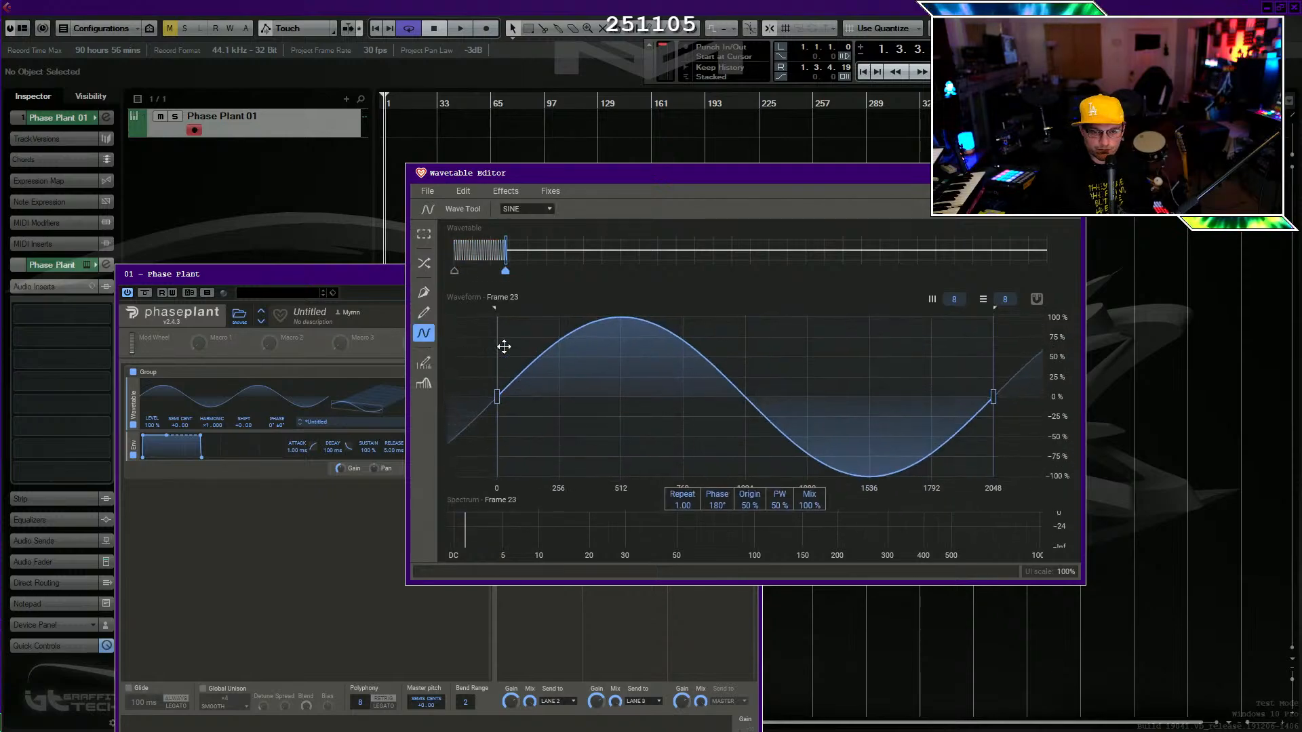
Distort the frame 23 waveform freehand with the Brush Tool and include the frame 1 keyframe in the edit range.
click(423, 313)
mouse_move(515, 377)
mouse_down()
mouse_move(553, 375)
mouse_move(652, 323)
mouse_up()
mouse_move(767, 429)
mouse_down()
mouse_move(864, 468)
mouse_move(962, 442)
mouse_up()
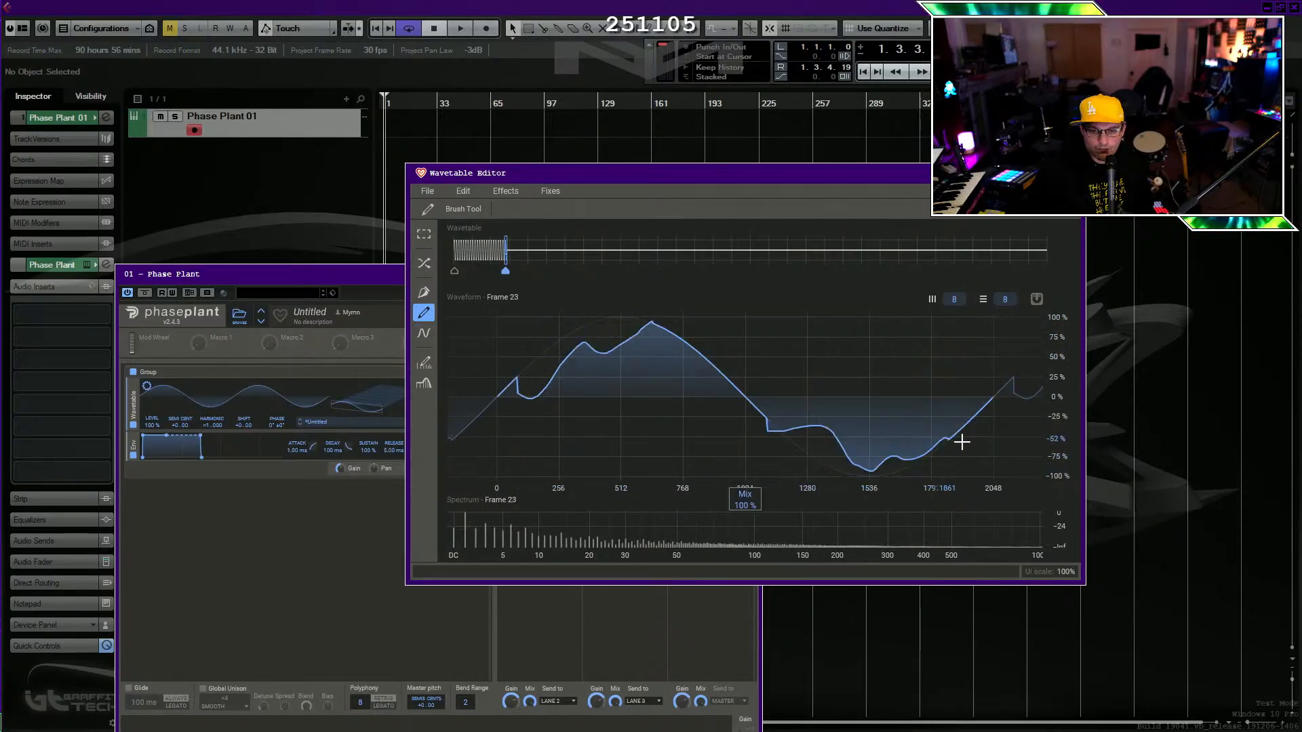
click(454, 271)
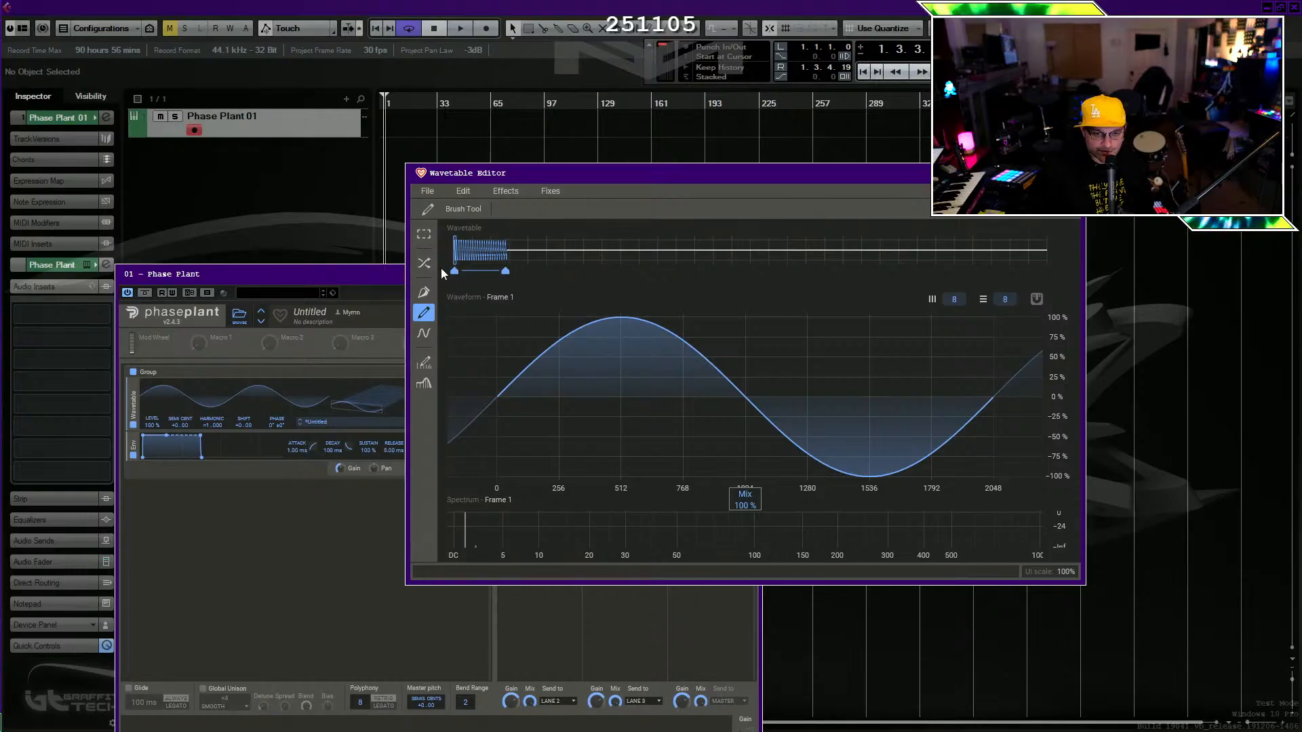
click(504, 272)
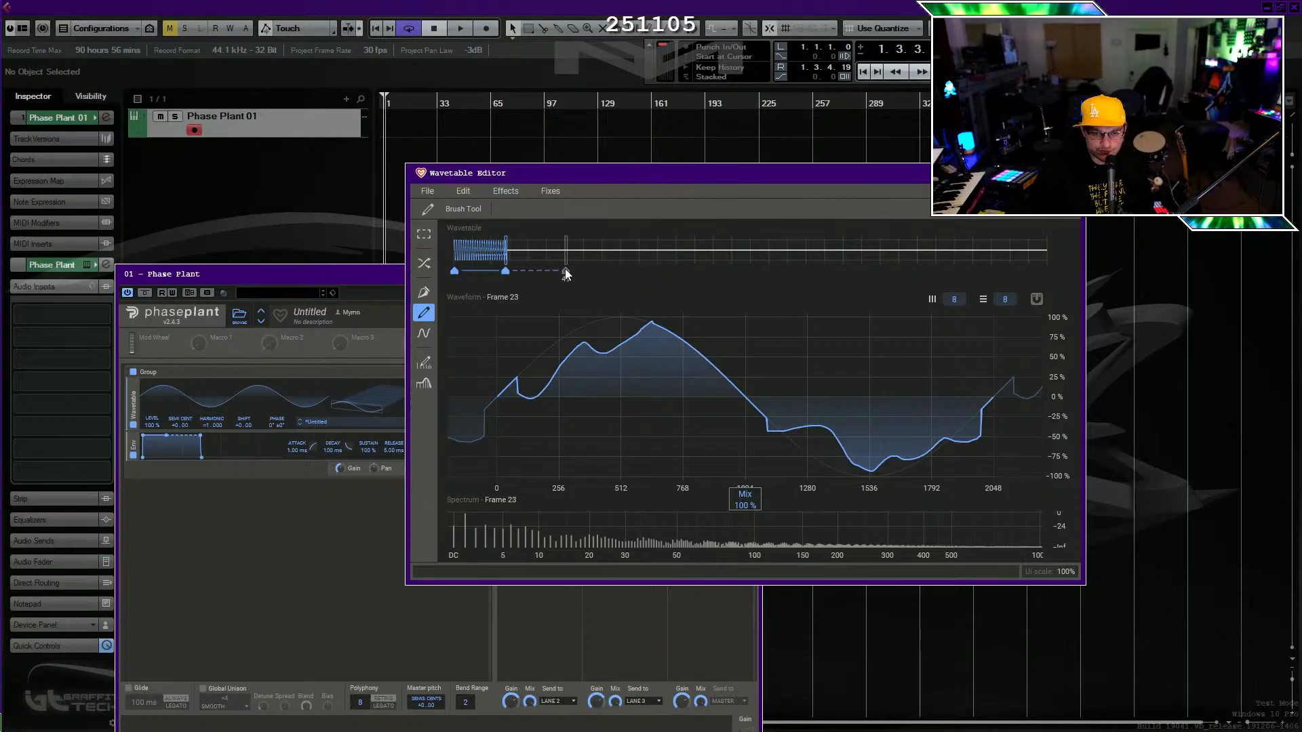
Add a keyframe at frame 47, insert a SAW waveform there, and extend it back to the frame 23 keyframe.
click(561, 271)
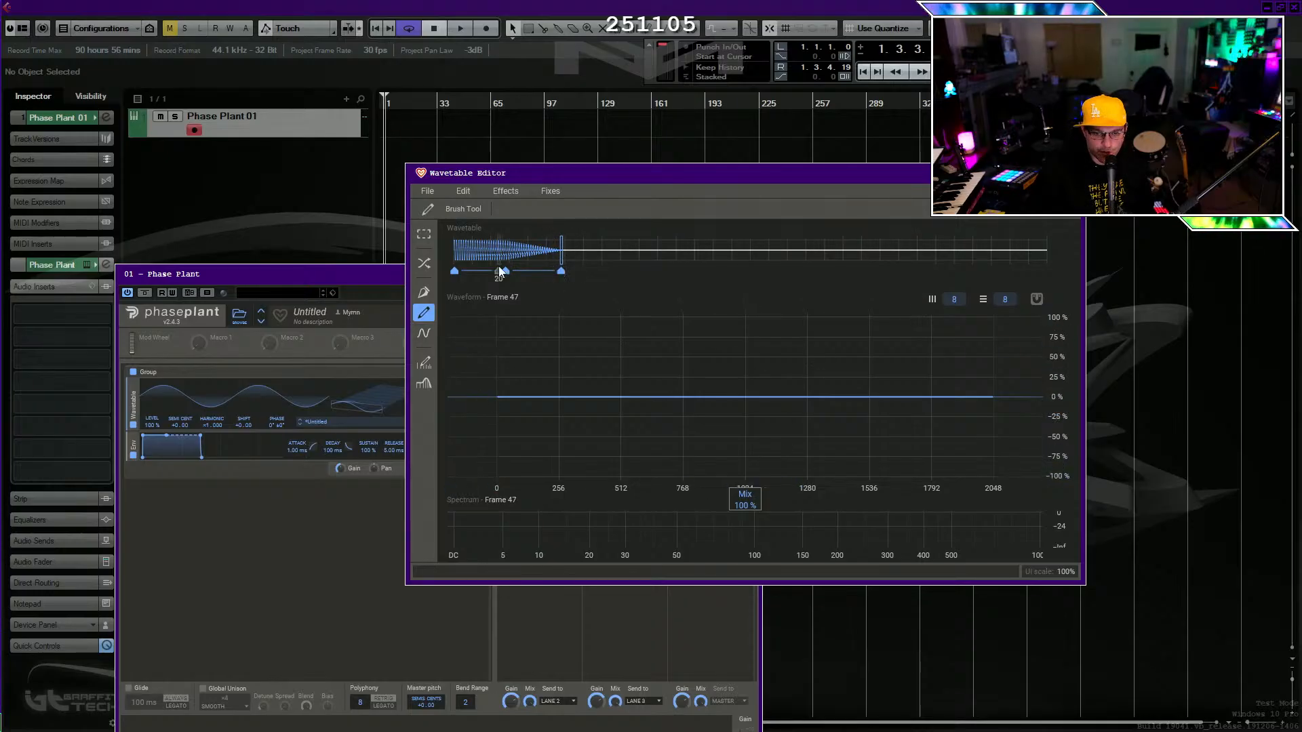
click(424, 333)
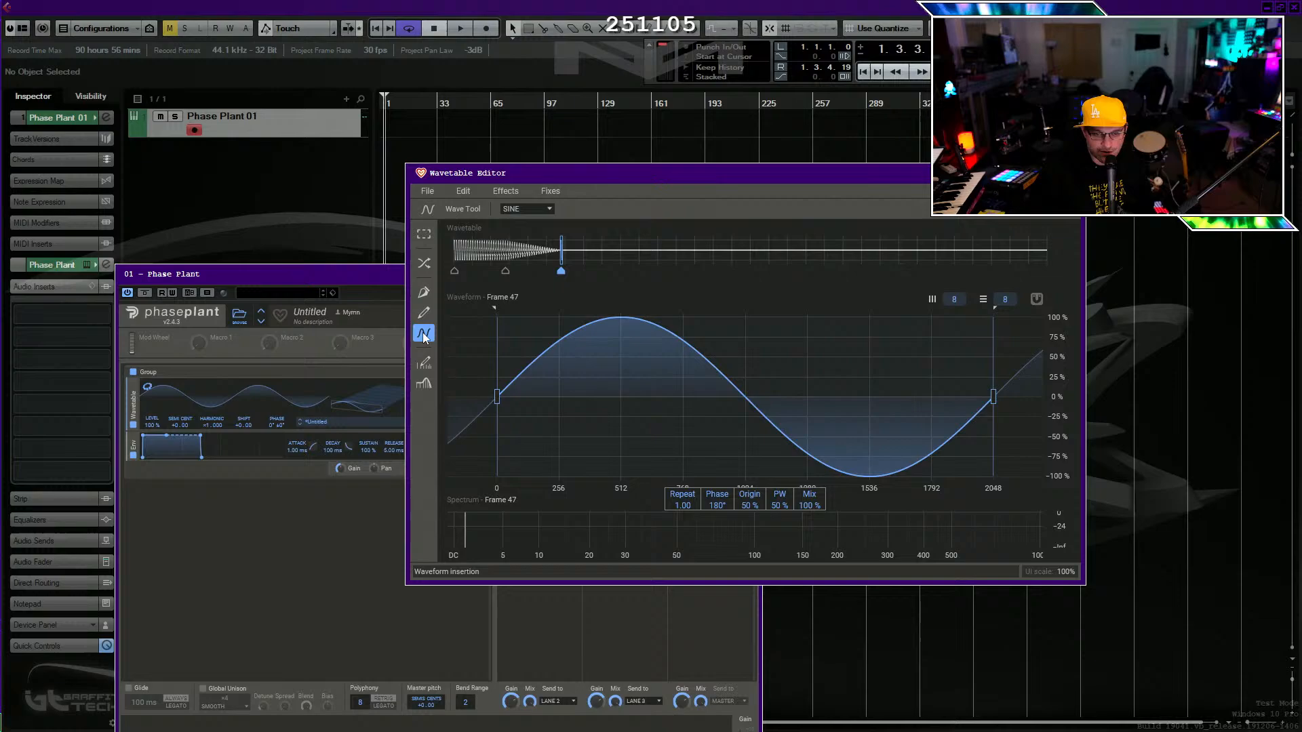
click(527, 209)
click(532, 226)
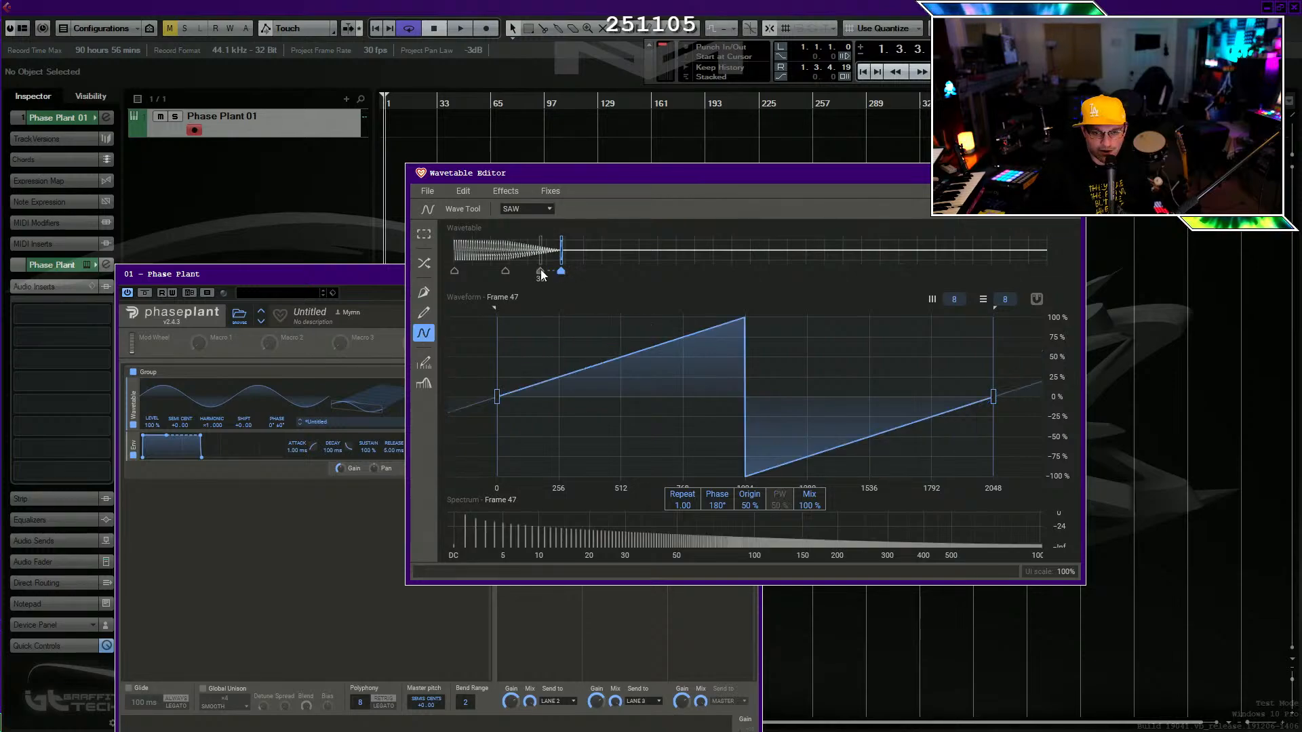
click(505, 271)
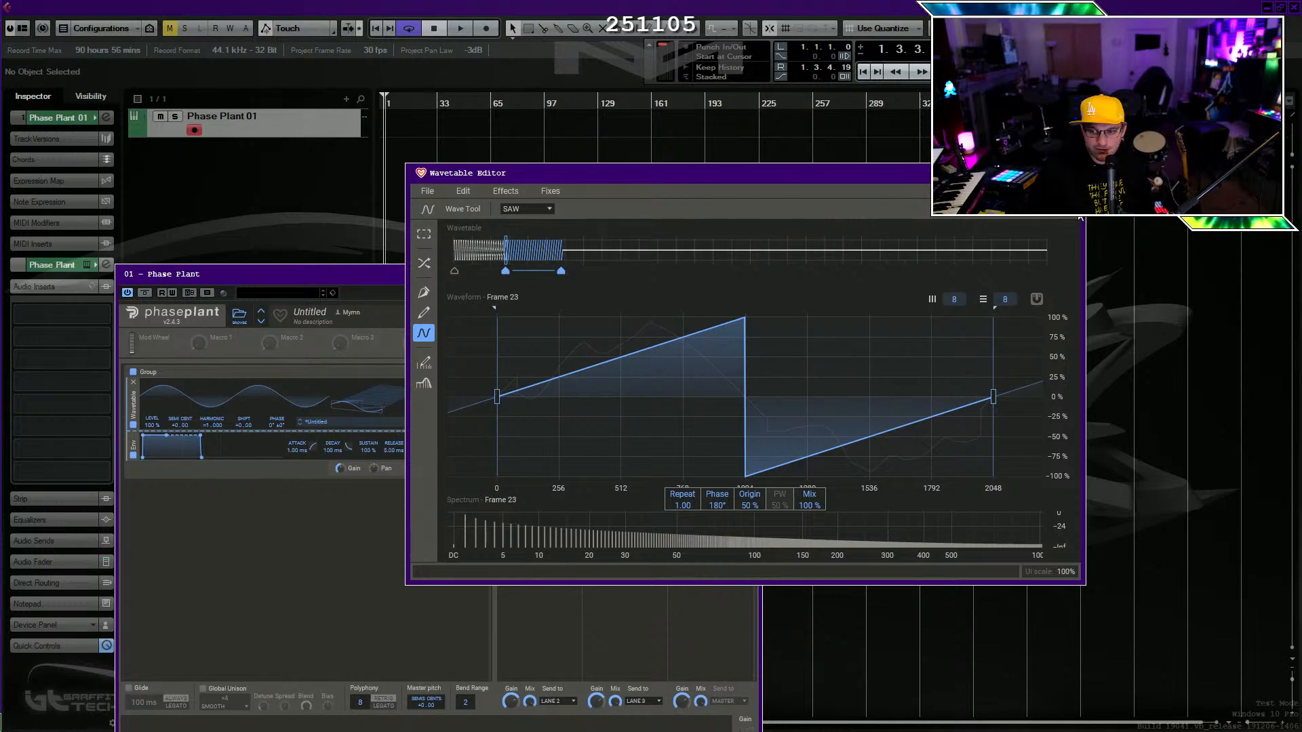
Discard the SAW edit spanning frames 23 to 47 and insert a SAW waveform at frame 47 only.
click(1061, 215)
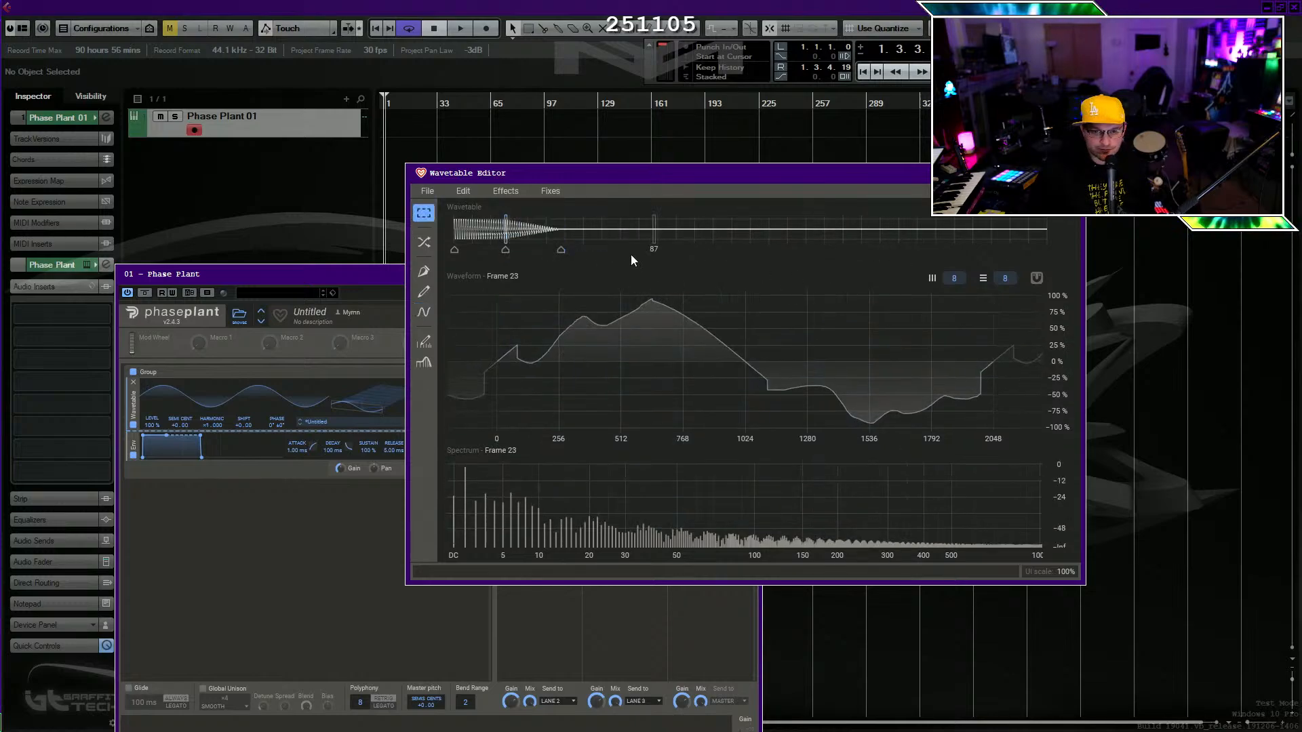
click(561, 252)
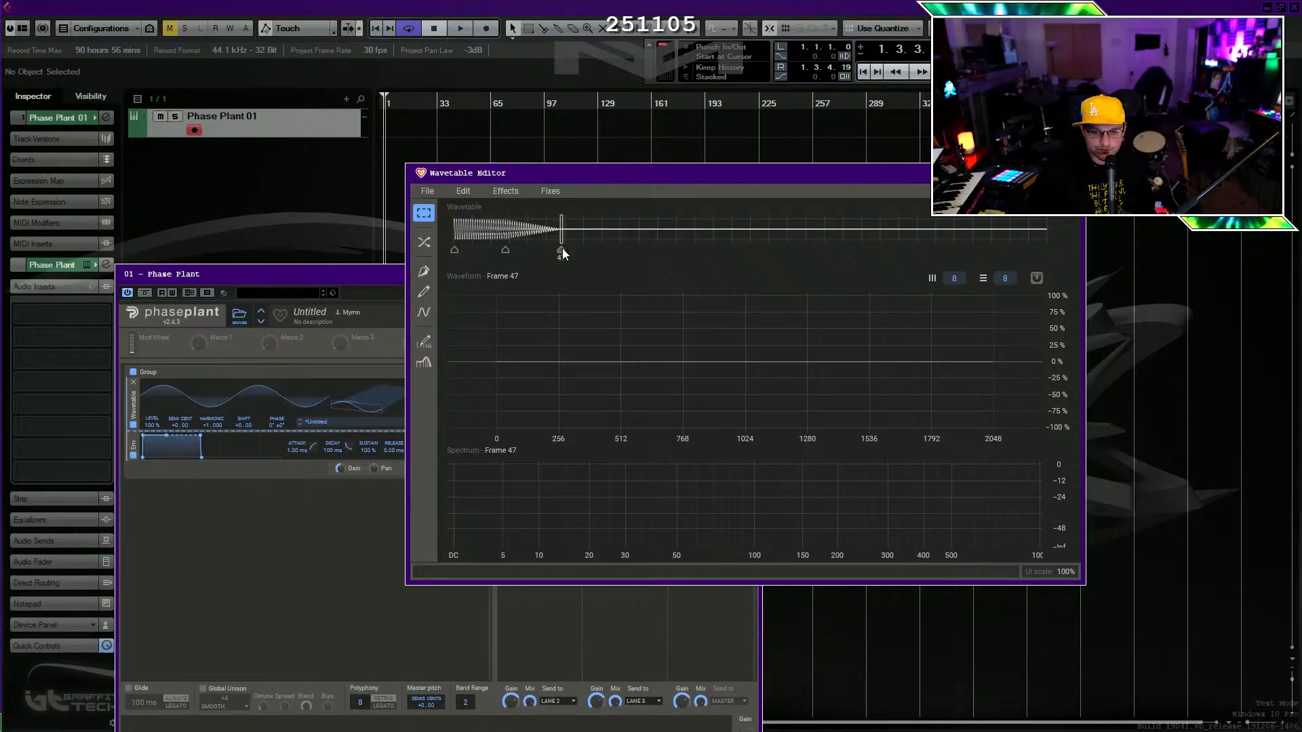
click(424, 314)
click(424, 314)
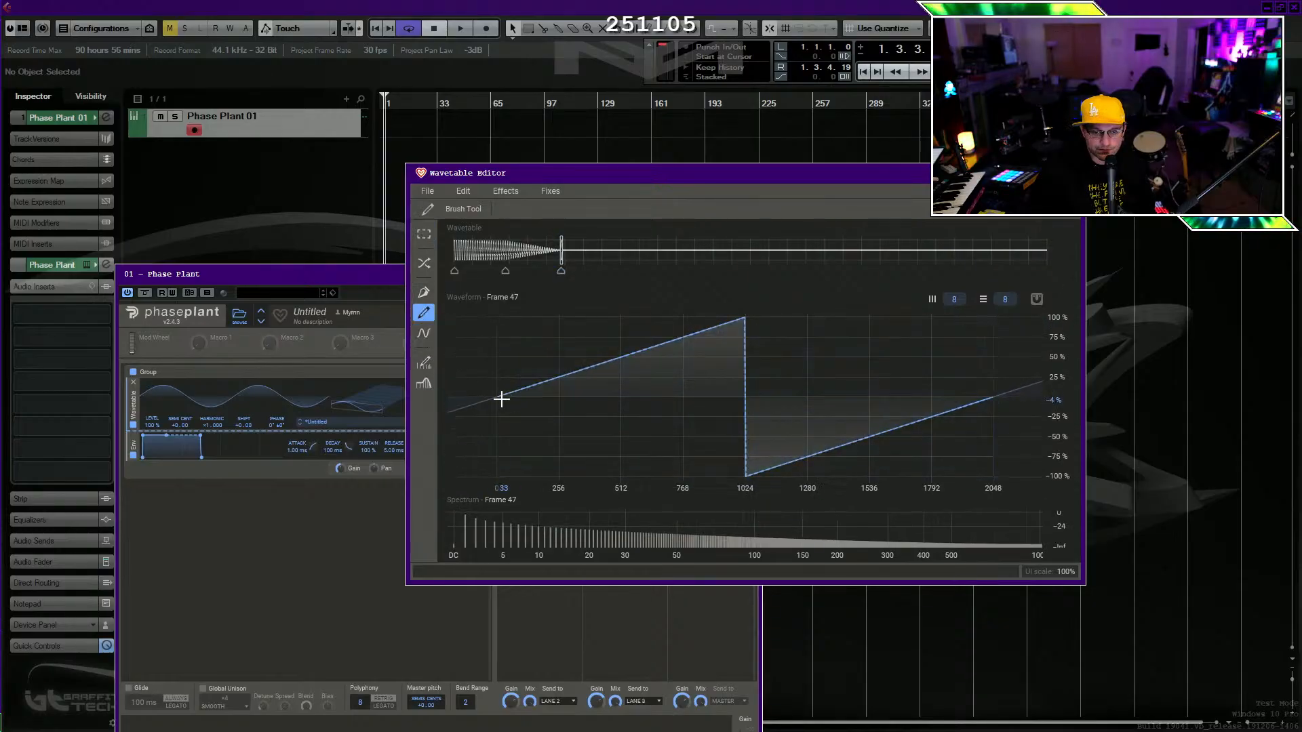
Draw over the frame 47 waveform freehand with the Brush Tool and include the frame 23 keyframe in the edit range.
mouse_move(500, 395)
mouse_down()
mouse_move(543, 413)
mouse_move(753, 308)
mouse_move(791, 478)
mouse_move(1042, 410)
mouse_up()
shift+click(507, 273)
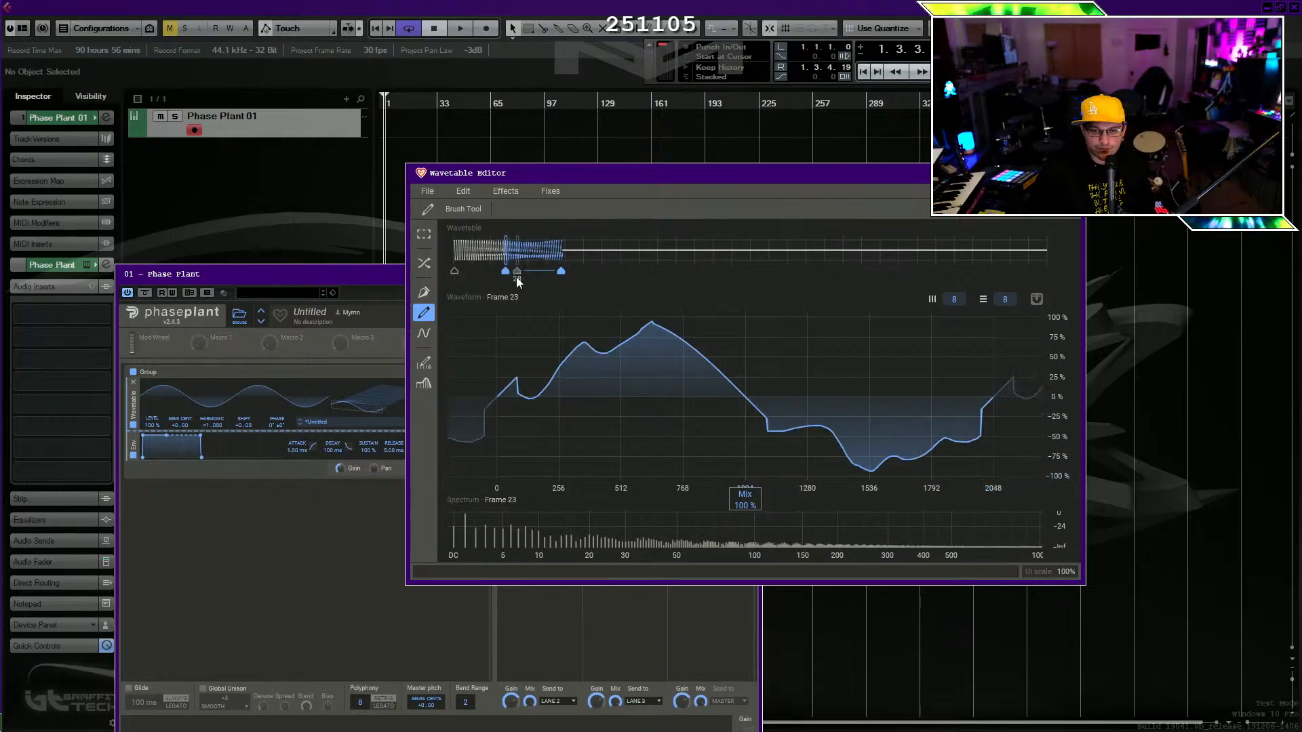
Add a keyframe at frame 81, draw a rounded waveform cycle there freehand, and roughen its curve with short brush strokes.
click(641, 272)
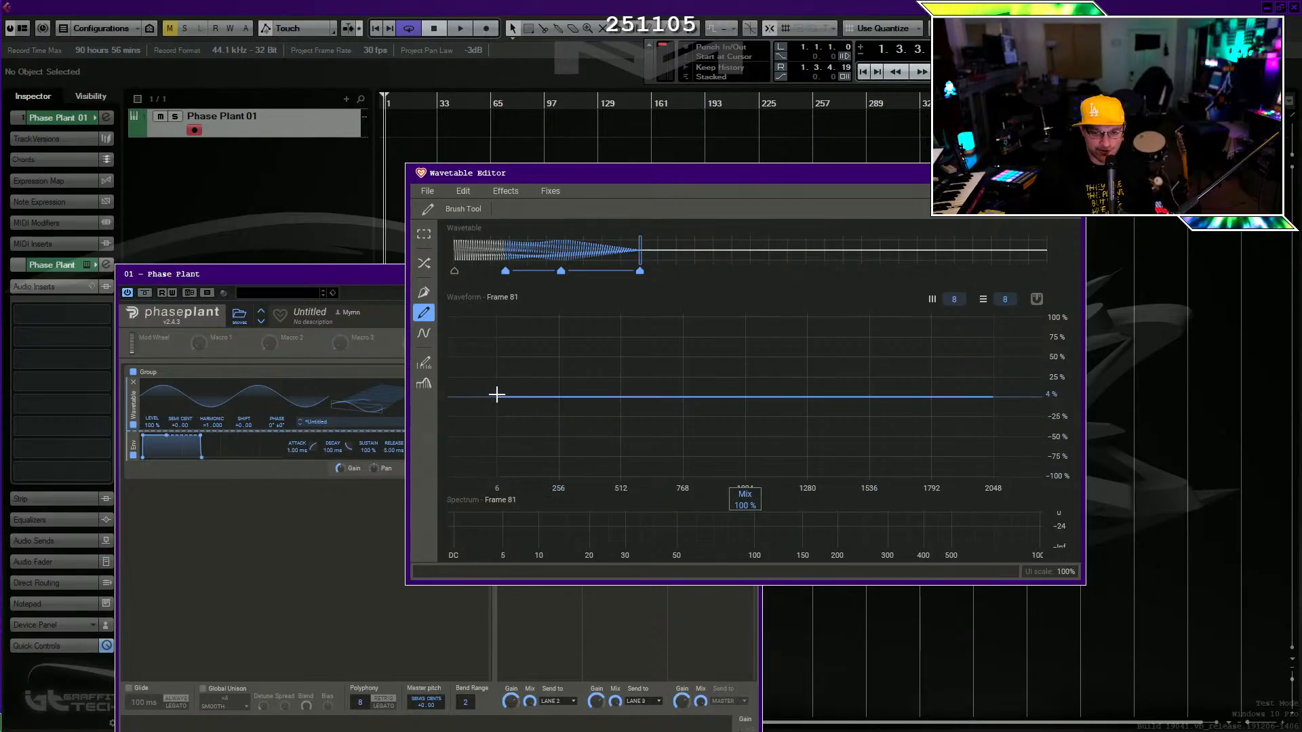
mouse_move(503, 397)
mouse_down()
mouse_move(750, 428)
mouse_move(985, 409)
mouse_up()
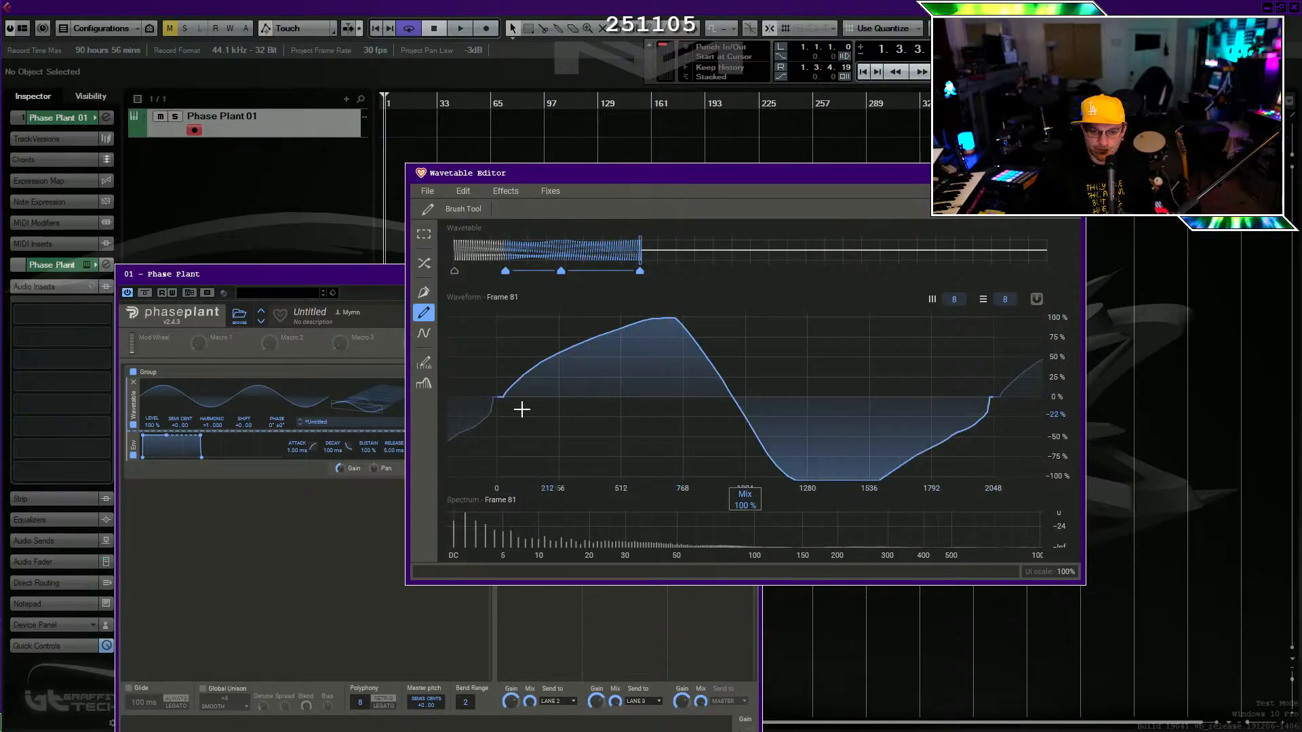
drag(520, 409, 557, 415)
mouse_move(743, 433)
mouse_down()
mouse_move(803, 457)
mouse_move(809, 476)
mouse_up()
mouse_move(683, 329)
mouse_down()
mouse_move(715, 314)
mouse_move(733, 360)
mouse_up()
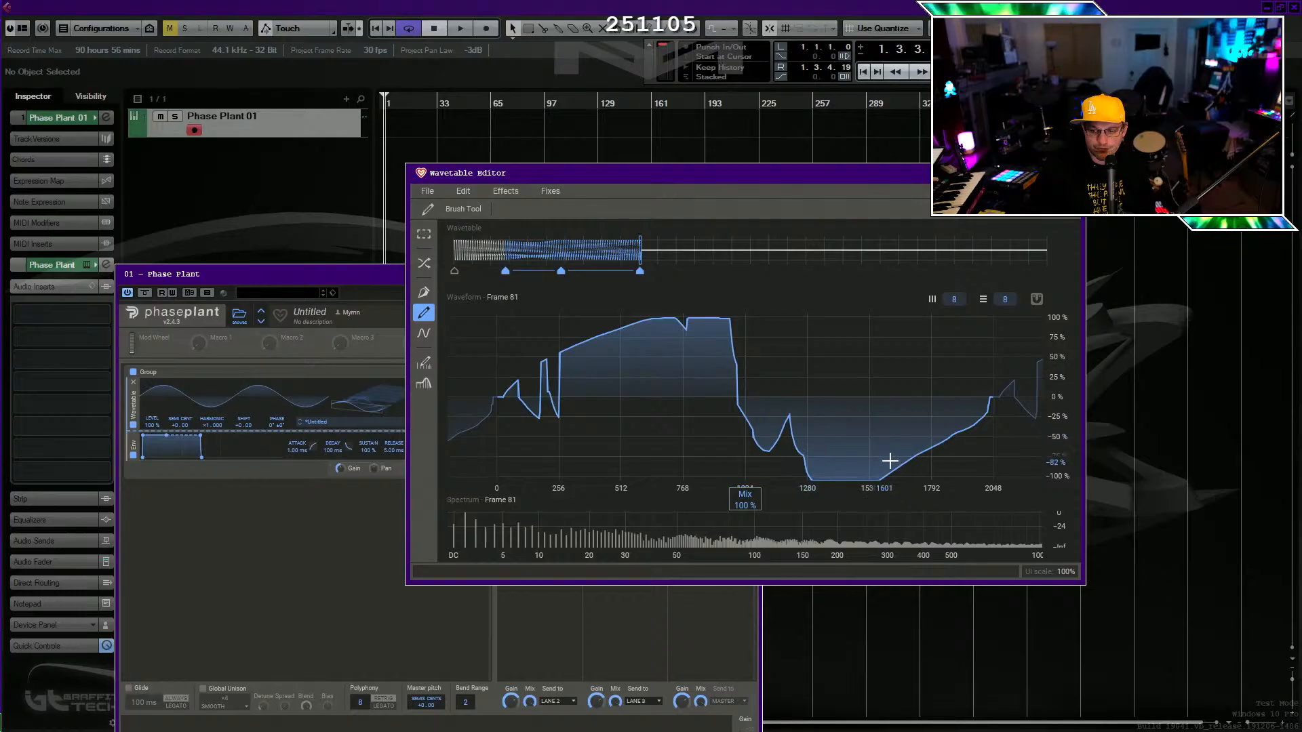
drag(889, 459, 980, 441)
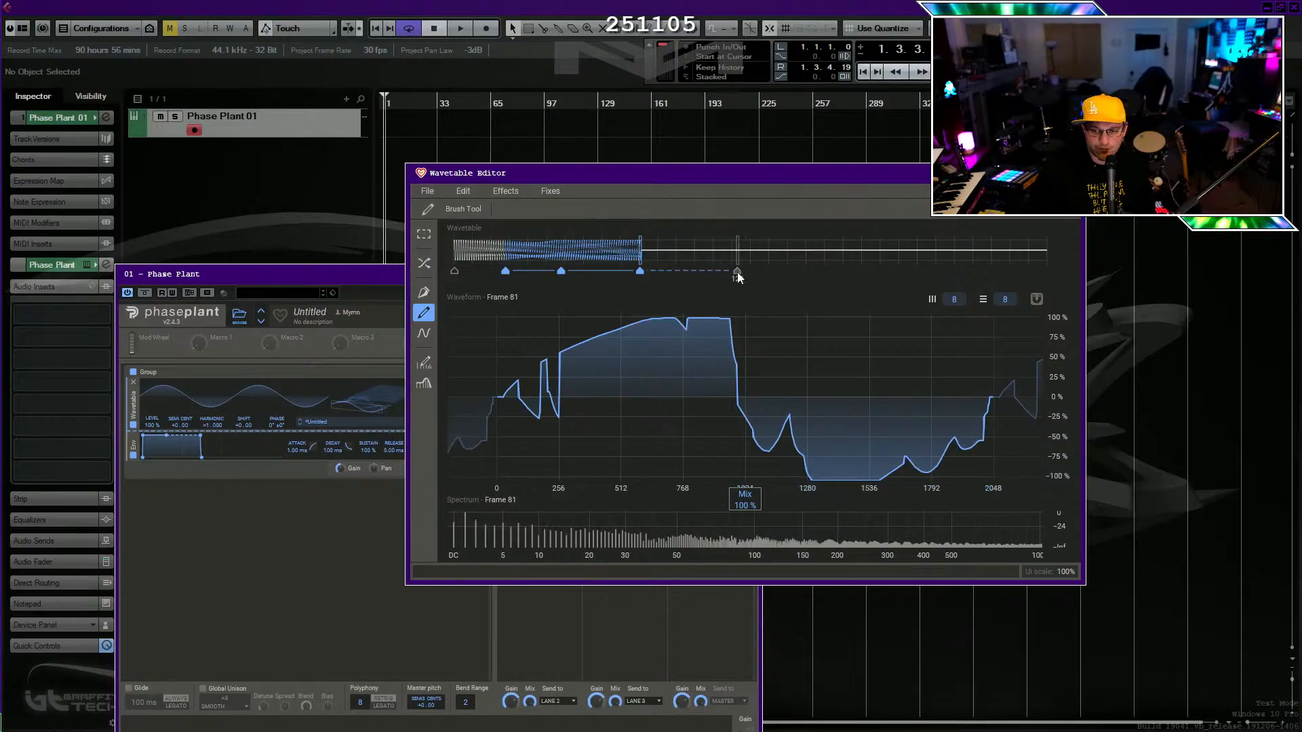
Add keyframes at frames 123 and 173 and draw an irregular waveform cycle freehand at each with the Brush Tool.
click(738, 275)
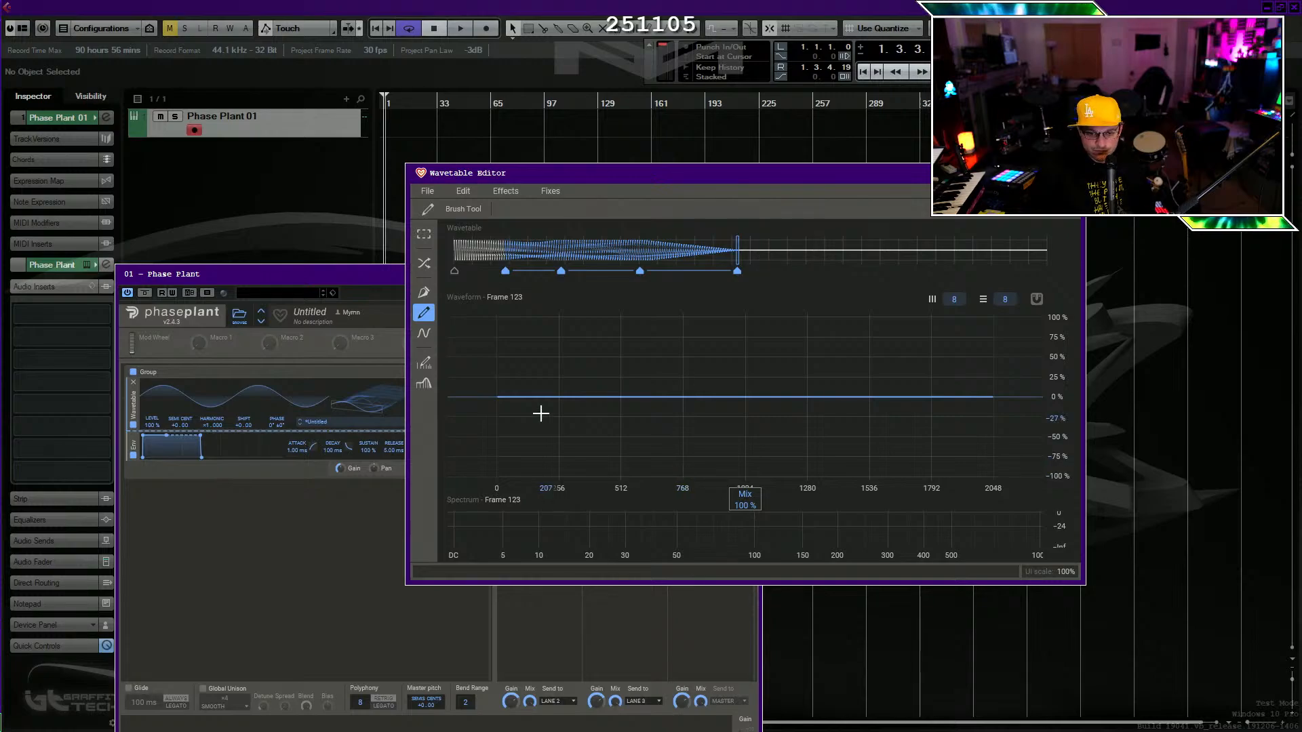
drag(499, 398, 646, 337)
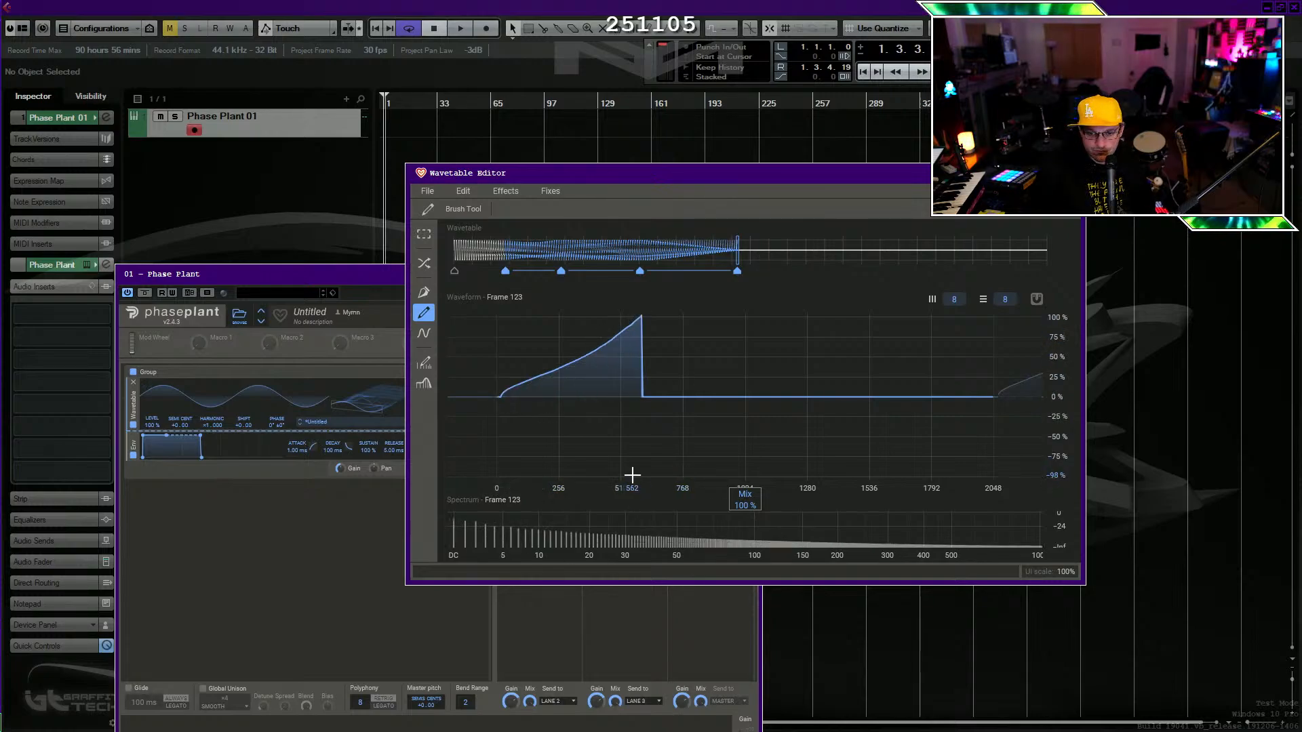
drag(631, 474, 986, 393)
drag(723, 452, 981, 395)
mouse_move(608, 342)
mouse_down()
mouse_move(573, 328)
mouse_move(500, 343)
mouse_move(485, 380)
mouse_move(692, 302)
mouse_move(782, 462)
mouse_move(983, 421)
mouse_move(909, 459)
mouse_move(876, 459)
mouse_move(948, 434)
mouse_up()
click(853, 271)
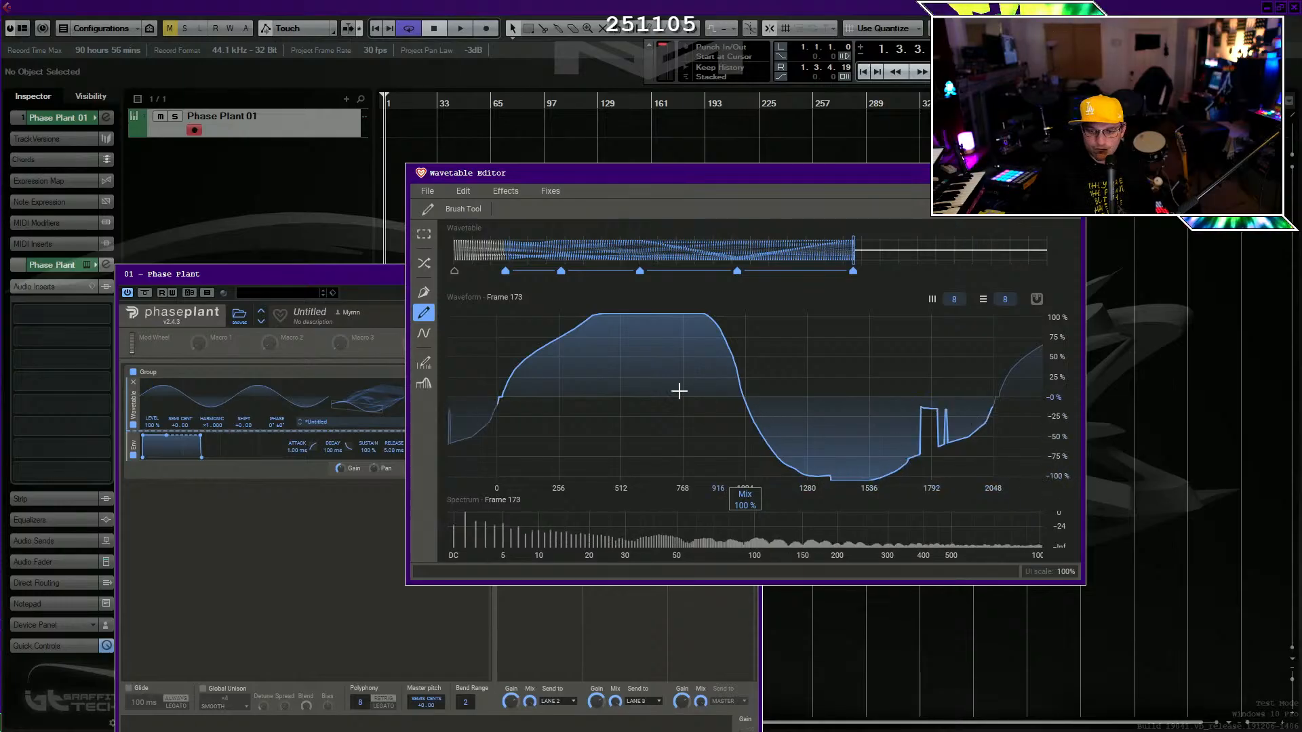
drag(573, 335, 528, 385)
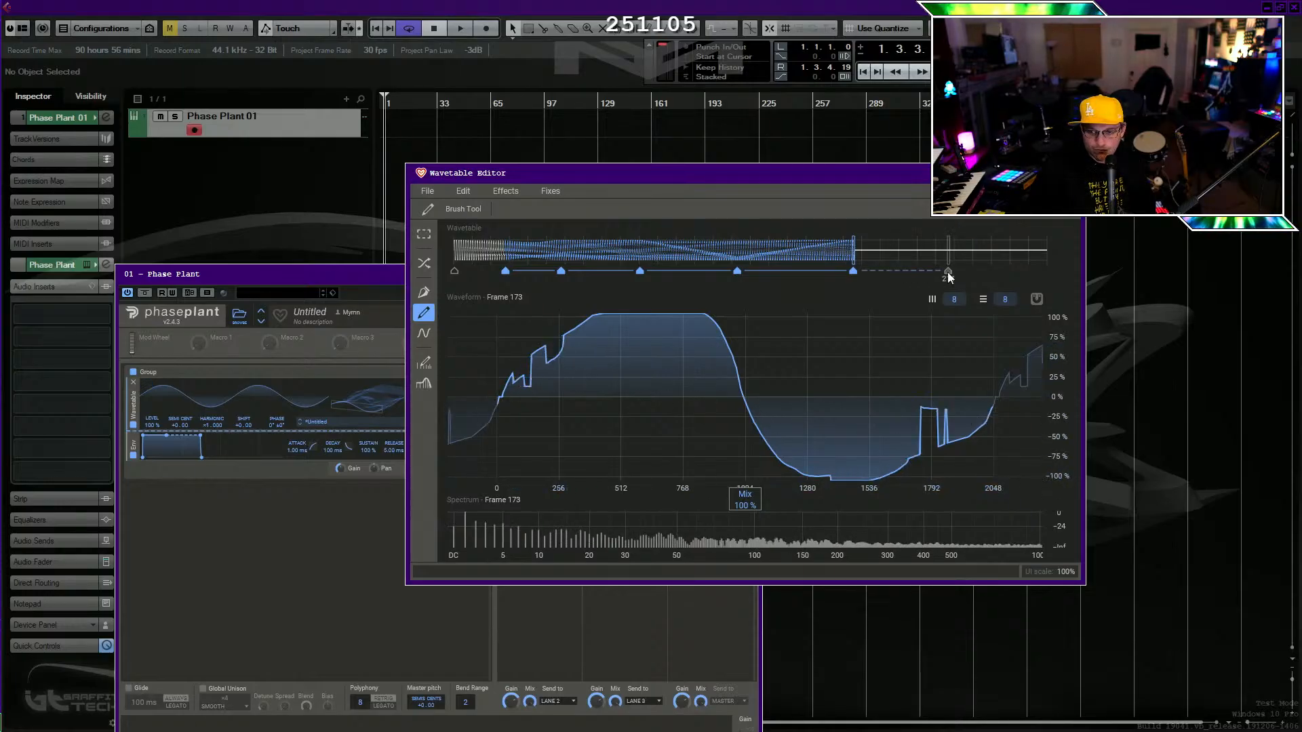
Add a keyframe at frame 215, draw a saw-like waveform there freehand, and roughen both halves with brush strokes.
click(951, 271)
mouse_move(497, 396)
mouse_down()
mouse_move(744, 308)
mouse_move(776, 313)
mouse_up()
drag(741, 470, 988, 392)
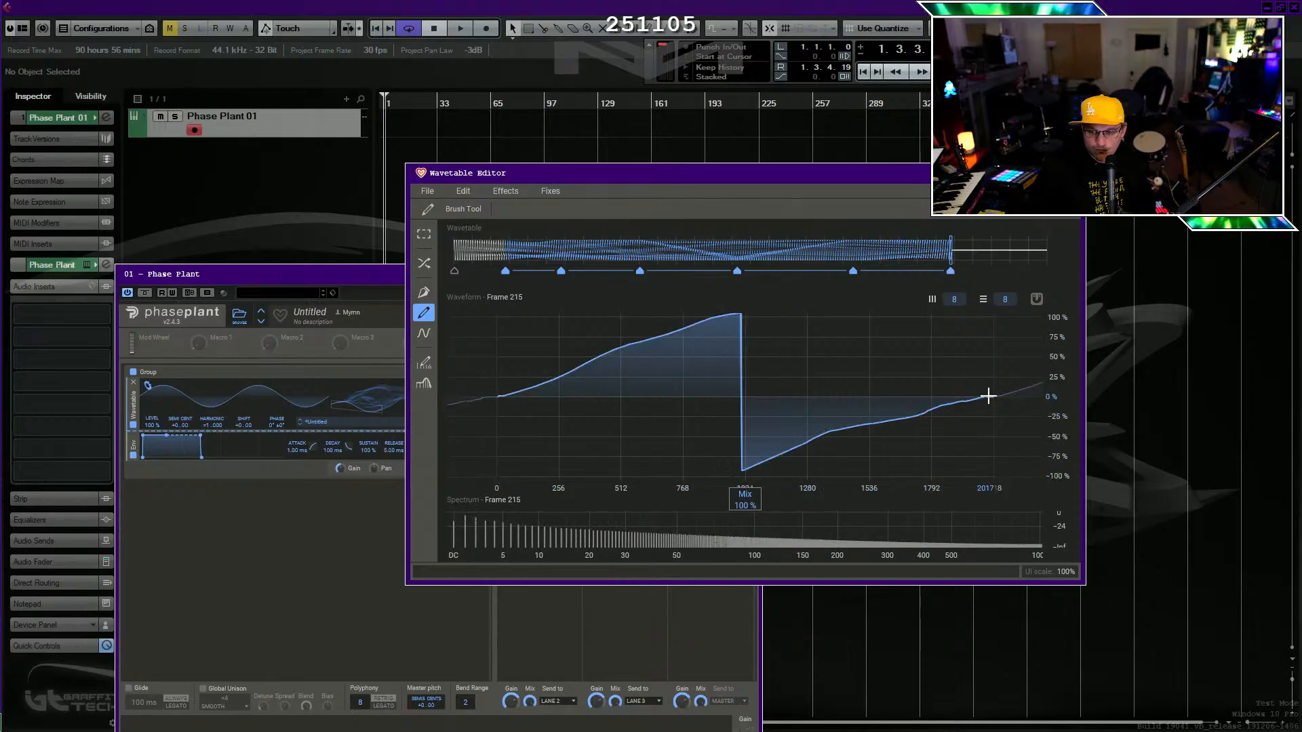
drag(796, 451, 861, 422)
drag(974, 424, 1005, 412)
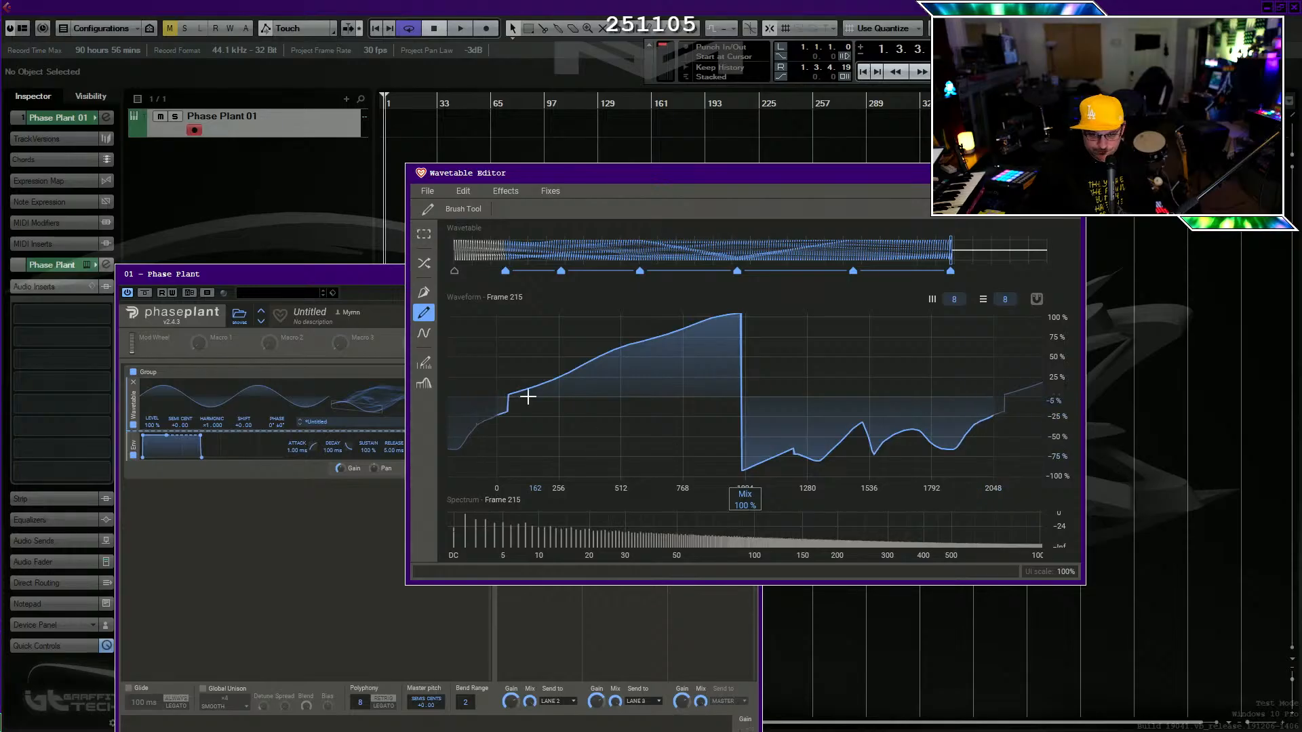
mouse_move(552, 374)
mouse_down()
mouse_move(601, 333)
mouse_move(672, 324)
mouse_up()
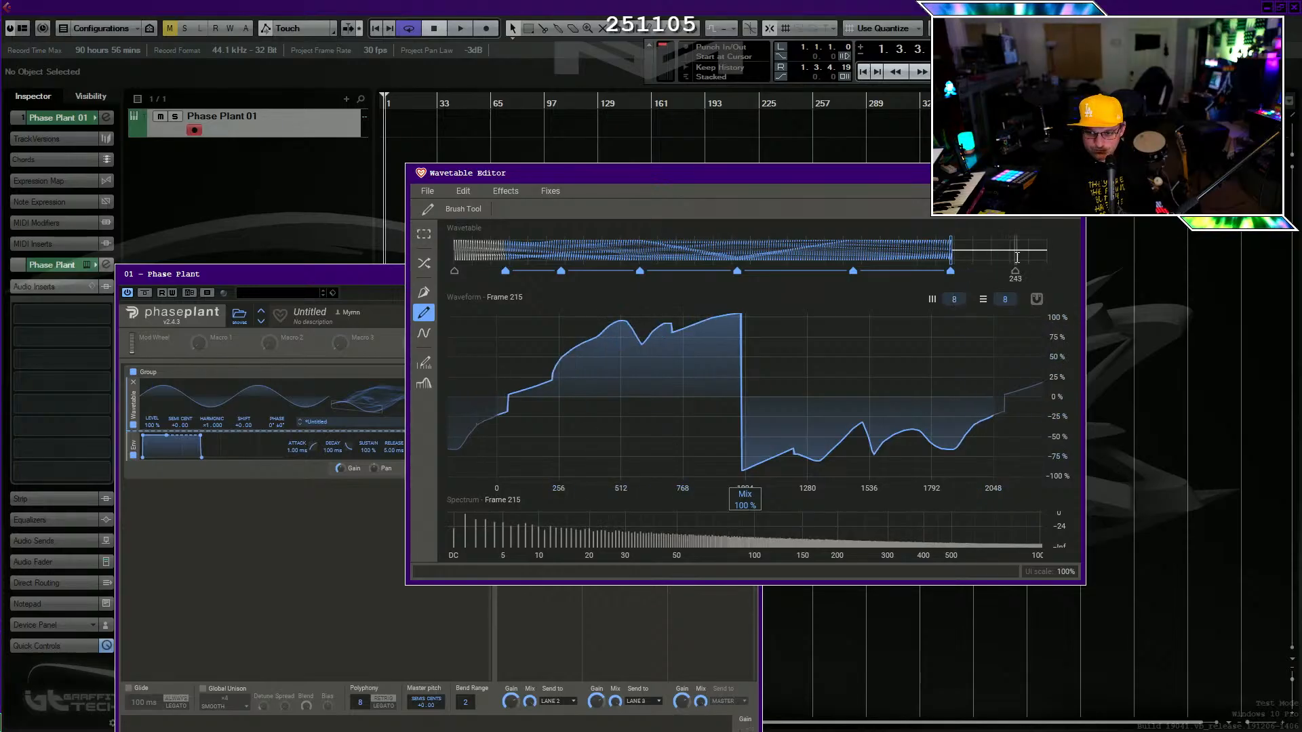
Add a keyframe at frame 256, draw a jagged sine-like waveform there freehand, apply the brush edits, and close the Wavetable Editor.
click(1045, 274)
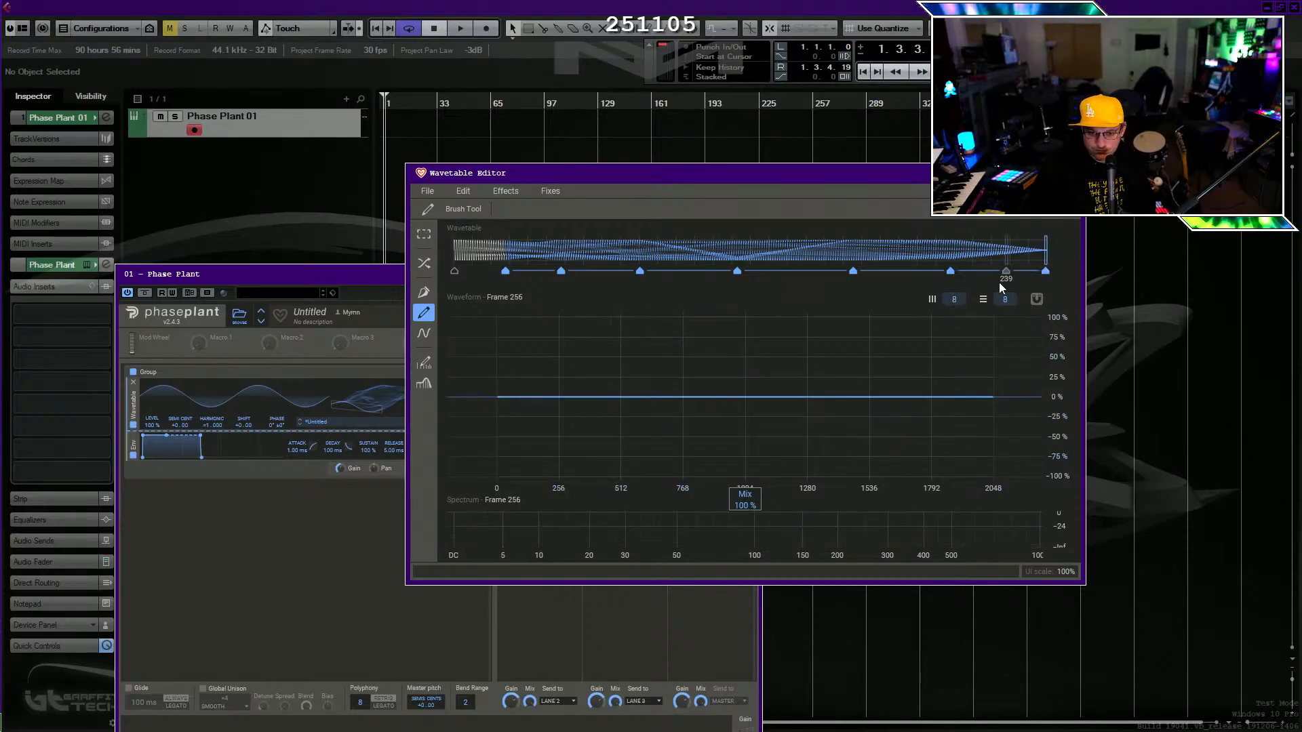
drag(500, 401, 714, 294)
mouse_move(508, 405)
mouse_down()
mouse_move(529, 369)
mouse_move(628, 320)
mouse_move(762, 403)
mouse_move(912, 458)
mouse_move(1001, 395)
mouse_up()
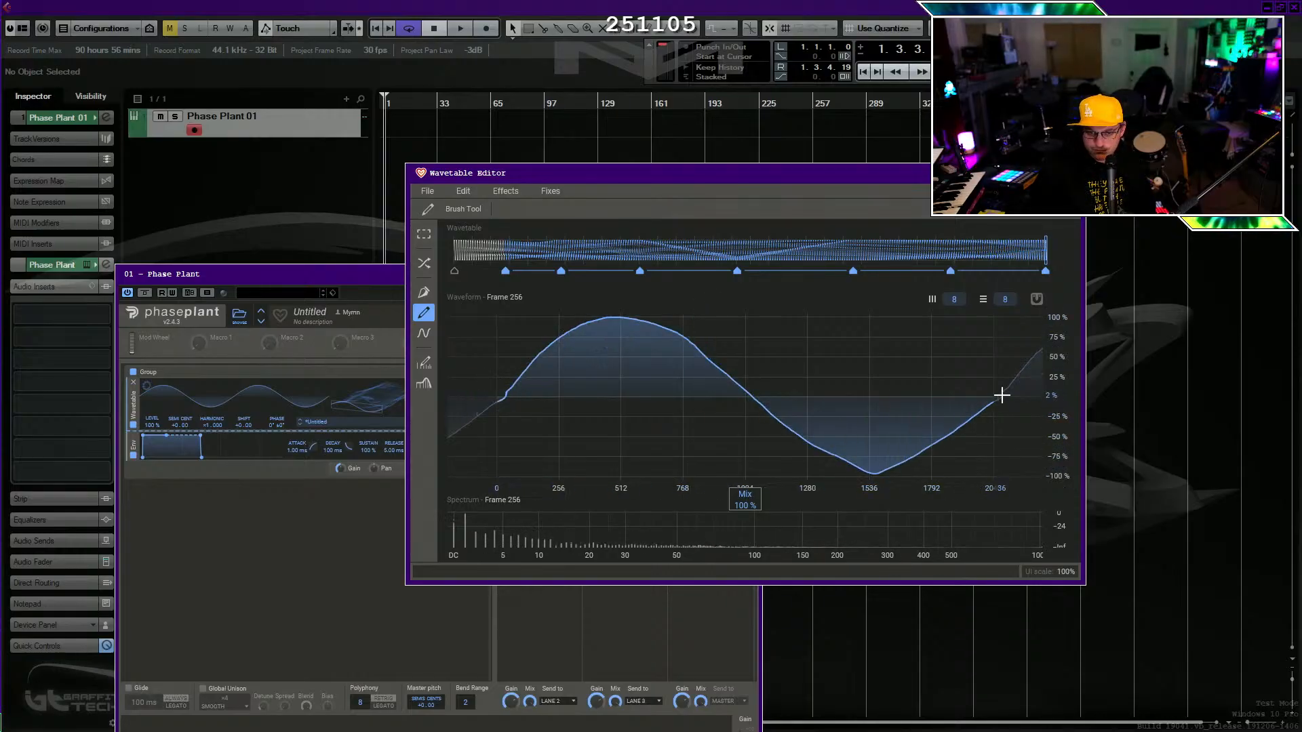
mouse_move(558, 353)
mouse_down()
mouse_move(561, 334)
mouse_move(654, 322)
mouse_up()
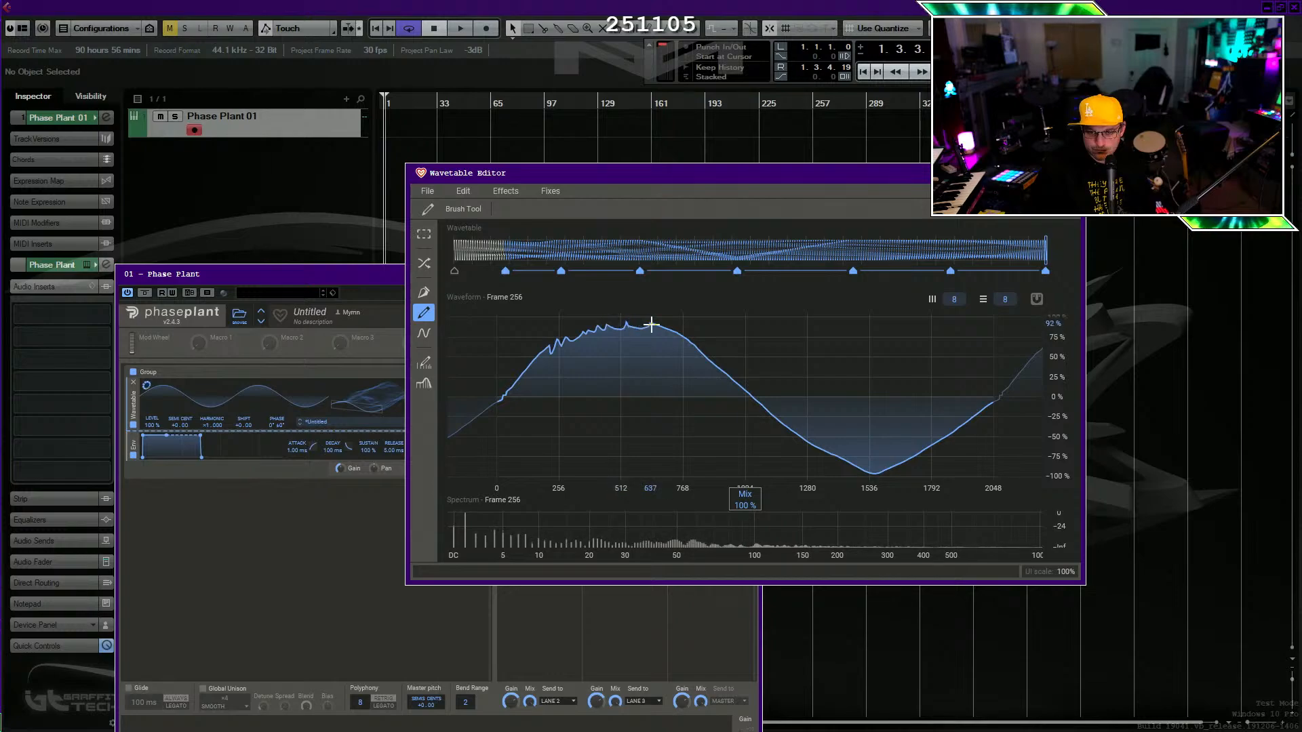
mouse_move(705, 360)
mouse_down()
mouse_move(770, 425)
mouse_move(866, 465)
mouse_move(925, 463)
mouse_move(988, 418)
mouse_move(960, 415)
mouse_up()
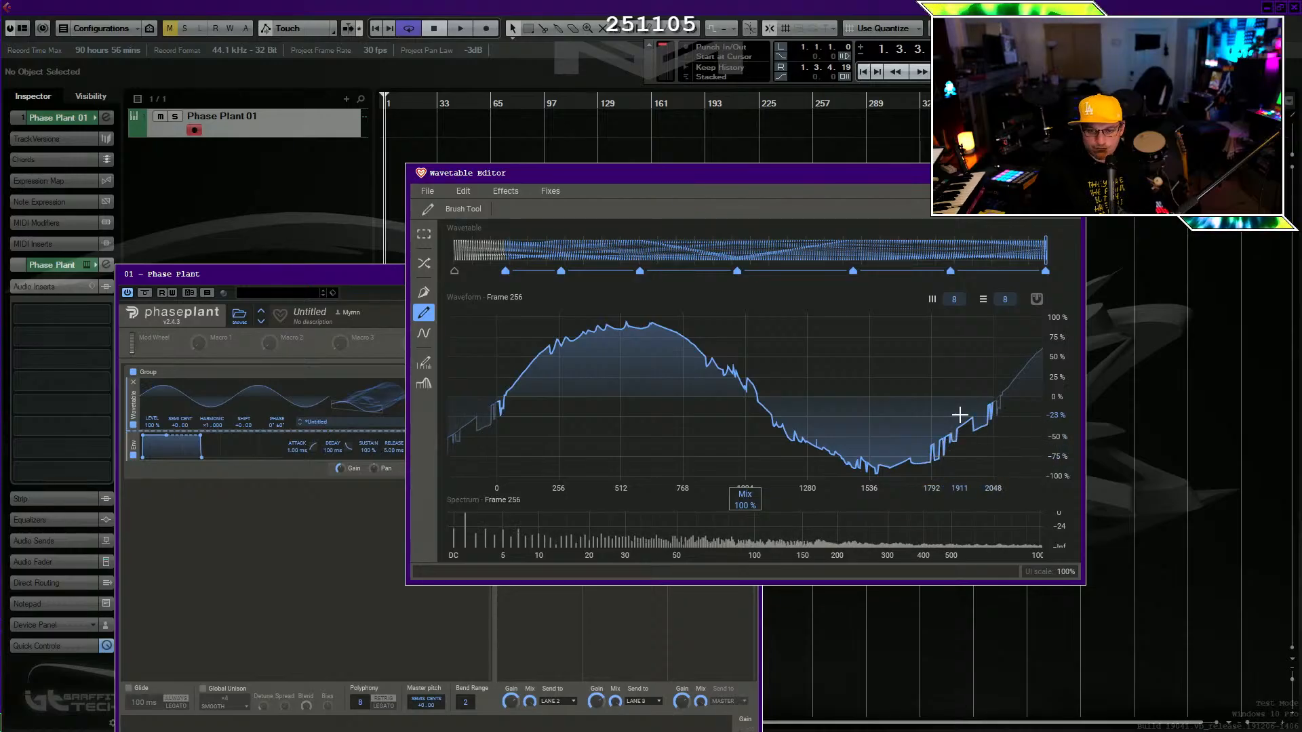
mouse_move(508, 377)
mouse_down()
mouse_move(519, 349)
mouse_move(517, 363)
mouse_move(653, 313)
mouse_move(850, 467)
mouse_up()
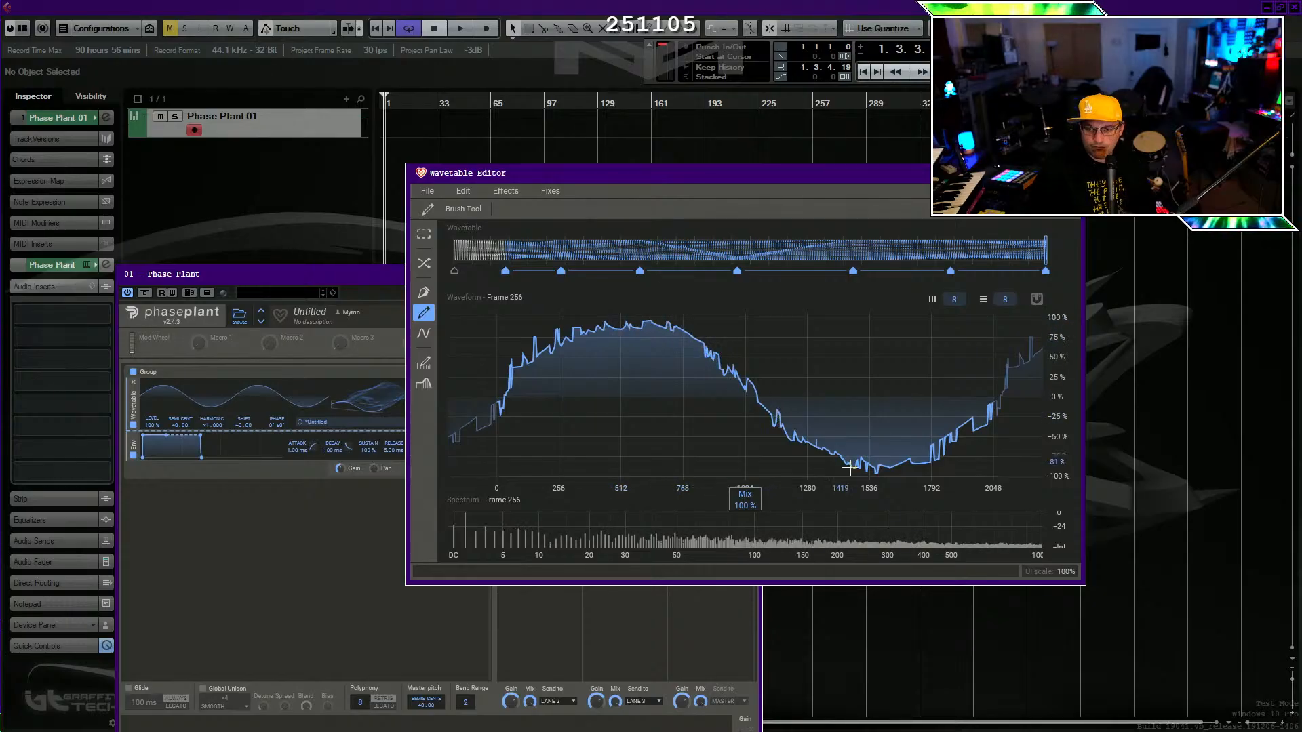
click(1051, 208)
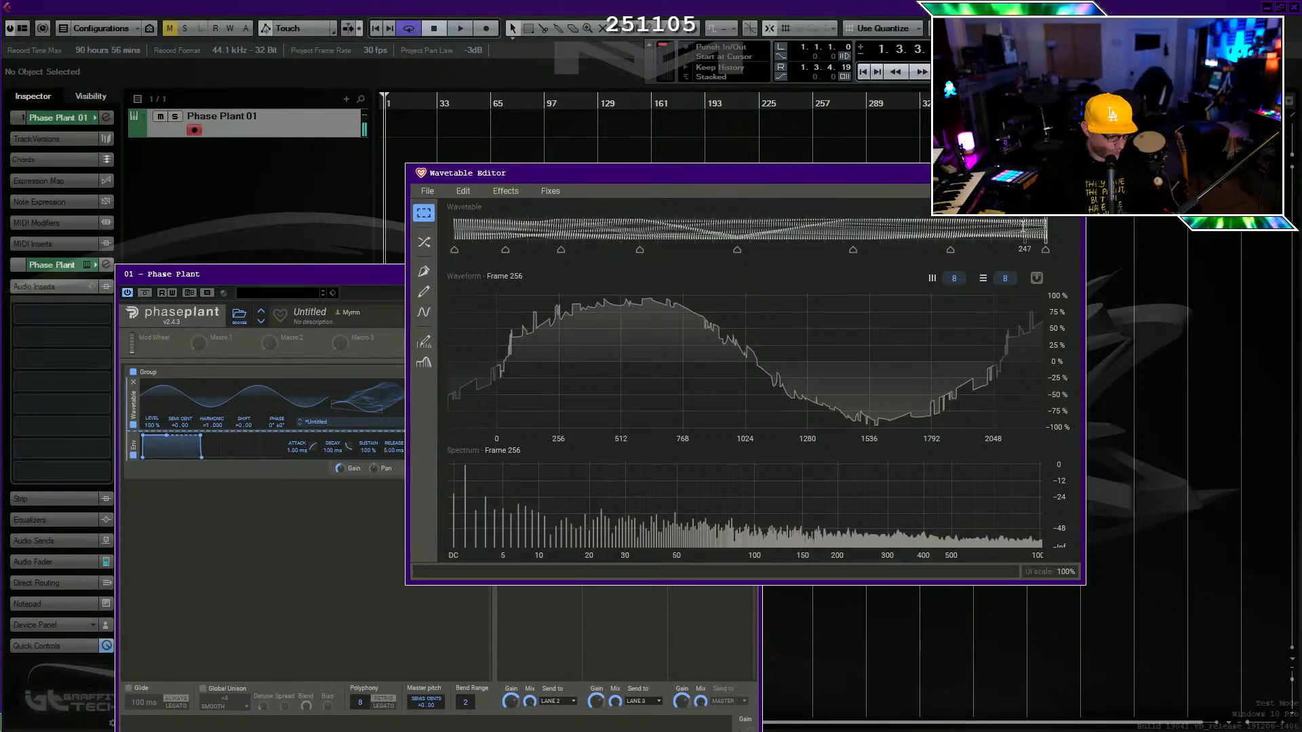
click(1075, 174)
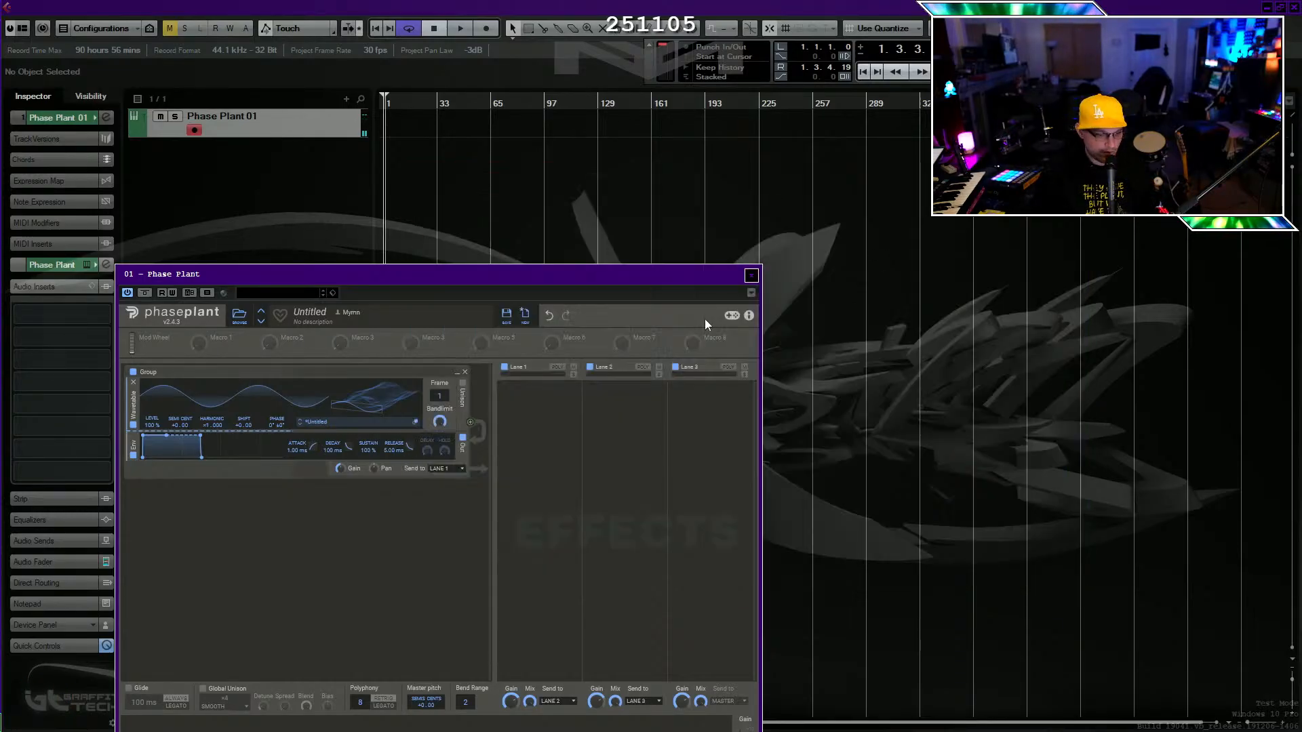
Start playback and audition the custom wavetable by sweeping the oscillator's frame position through its frames.
mouse_move(368, 415)
mouse_down()
mouse_move(368, 329)
mouse_move(375, 407)
mouse_up()
key(space)
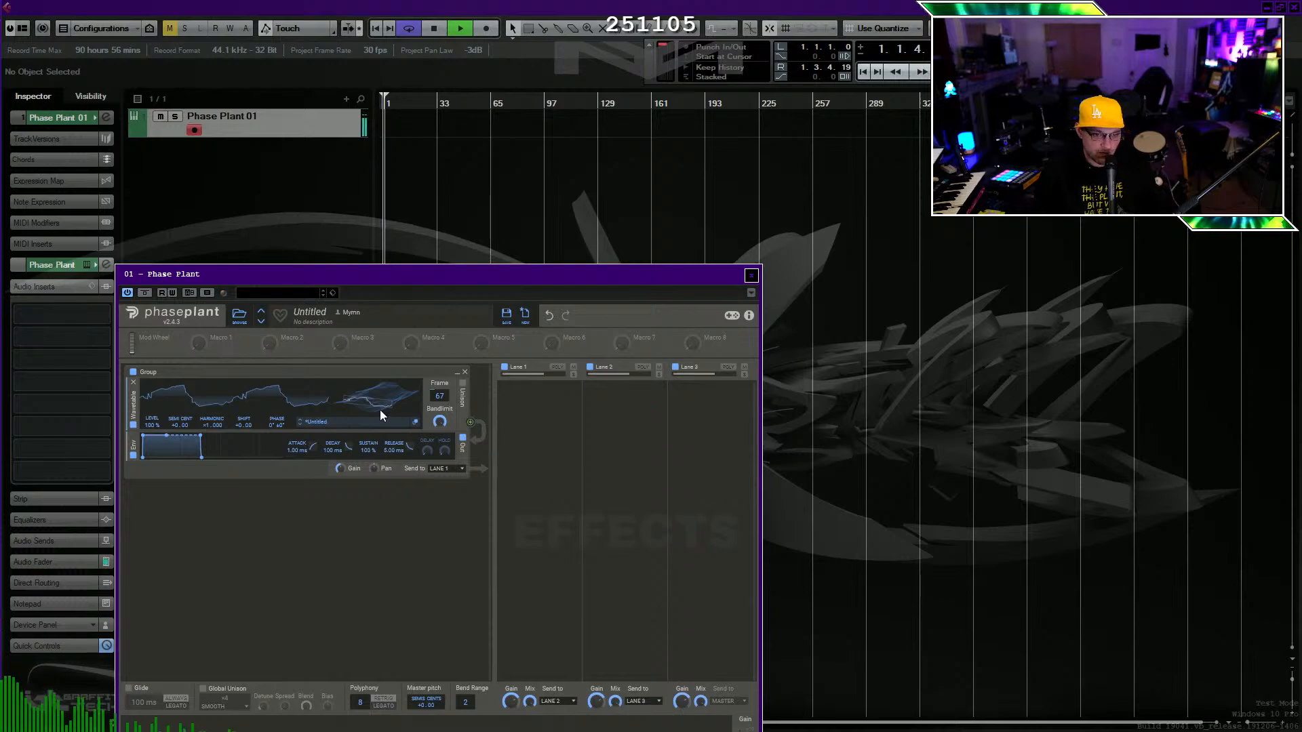
drag(380, 410, 380, 390)
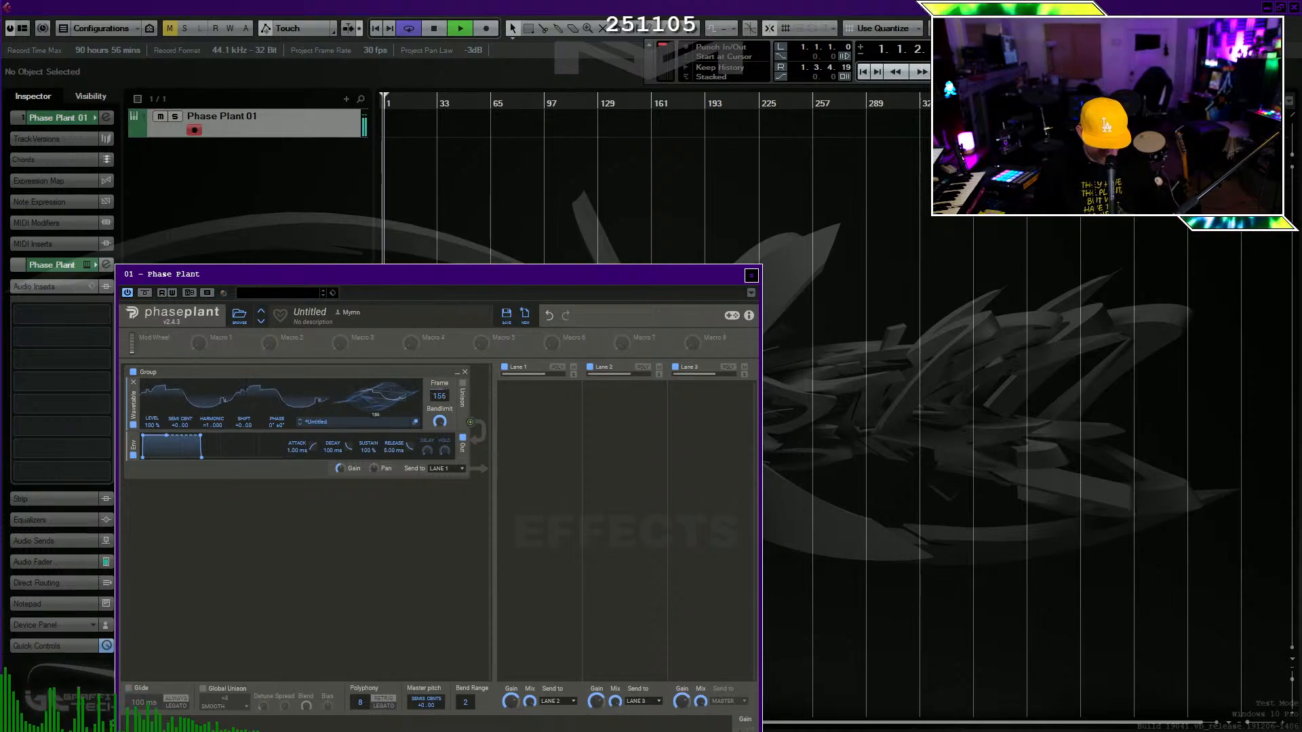
Reopen the wavetable for editing and apply the Frame Blend effect across all frames with a 16-frame distance and 100% mix.
click(415, 422)
drag(291, 352, 471, 230)
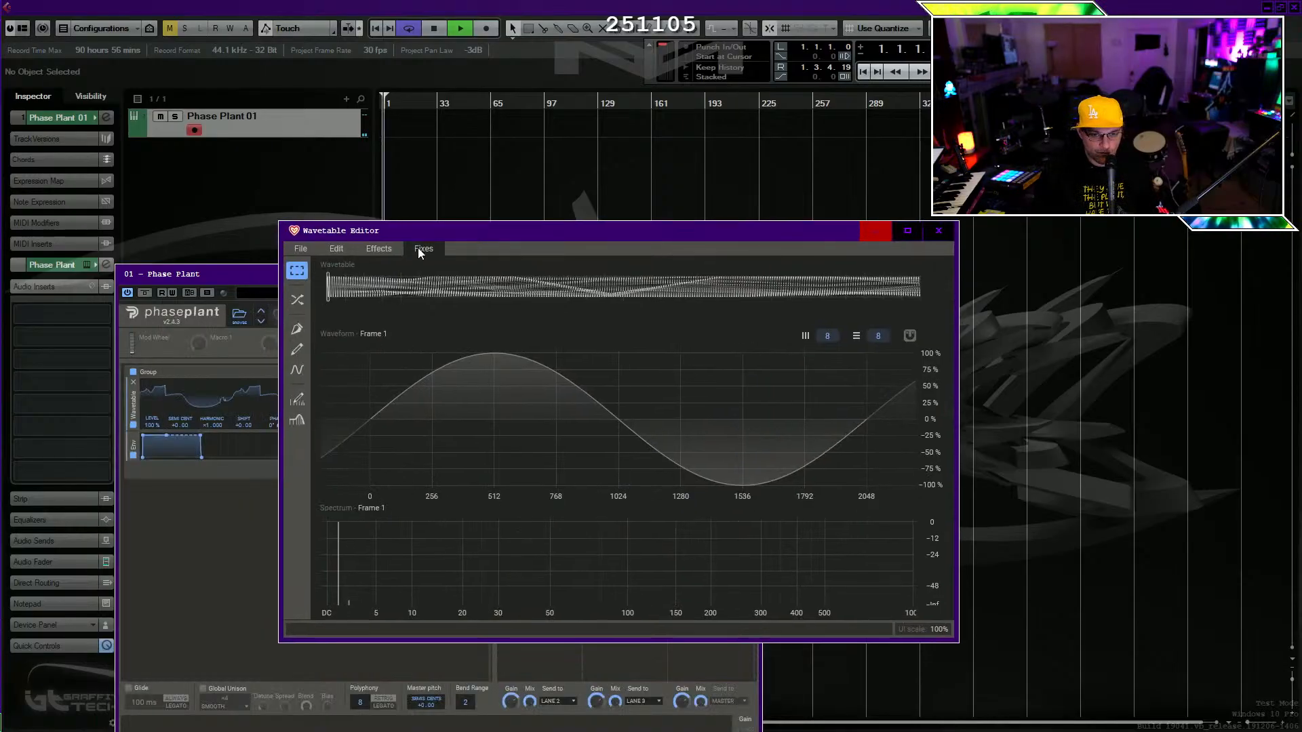
click(423, 248)
mouse_move(376, 248)
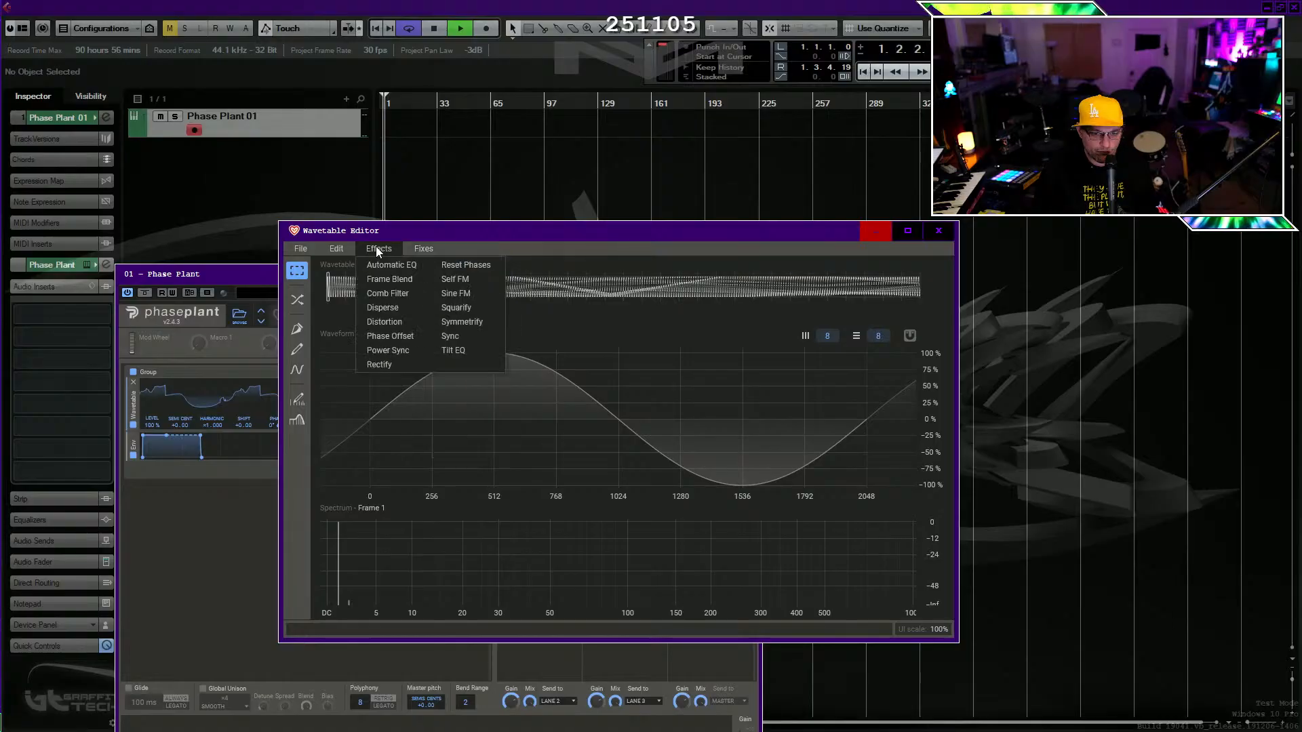
click(394, 281)
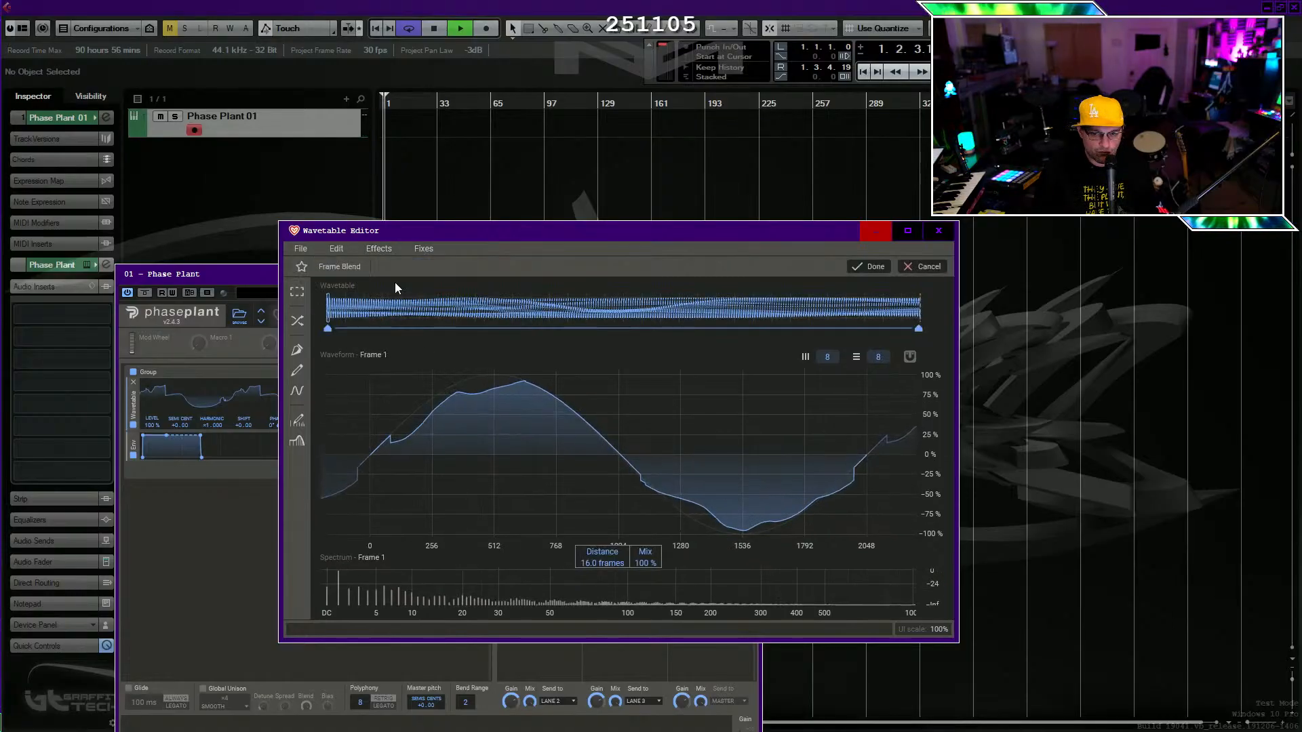
click(867, 267)
click(939, 231)
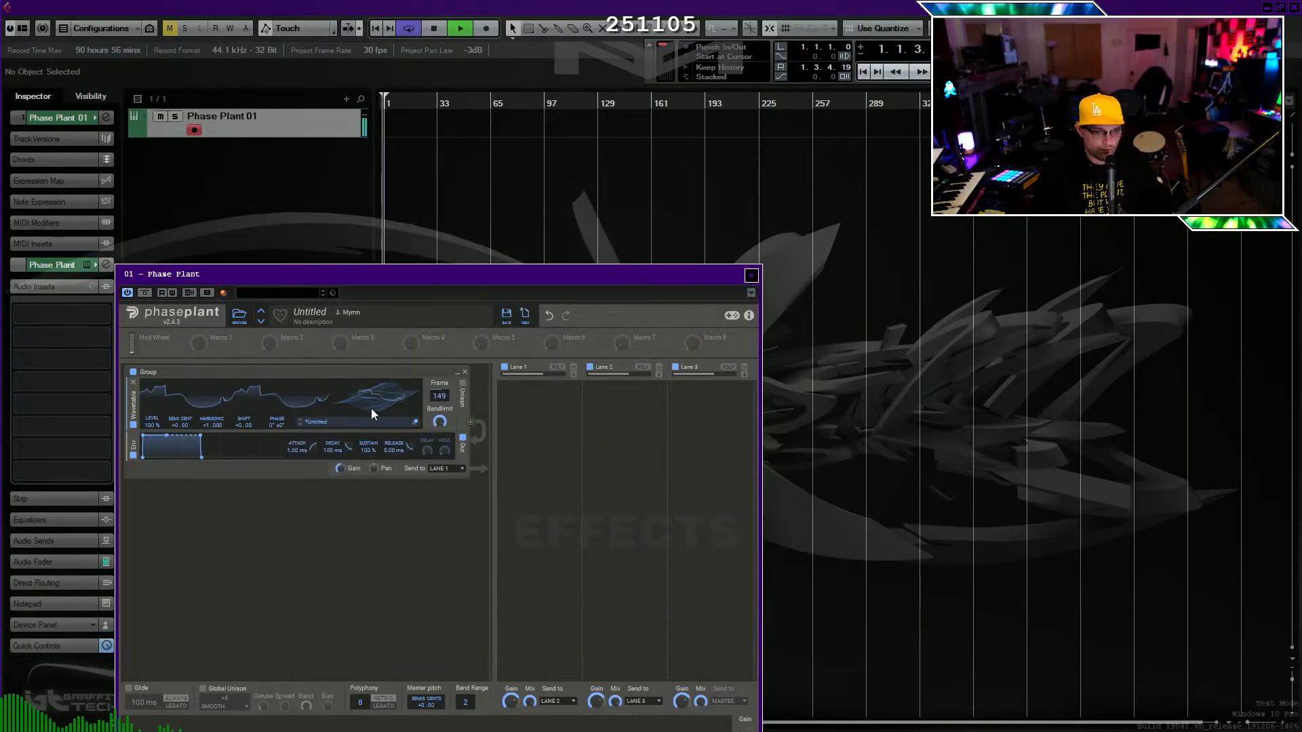
Audition the blended wavetable during playback by sweeping its frame position back and forth, finishing at frame 92.
mouse_move(372, 409)
mouse_down()
mouse_move(372, 359)
mouse_move(372, 471)
mouse_move(376, 401)
mouse_up()
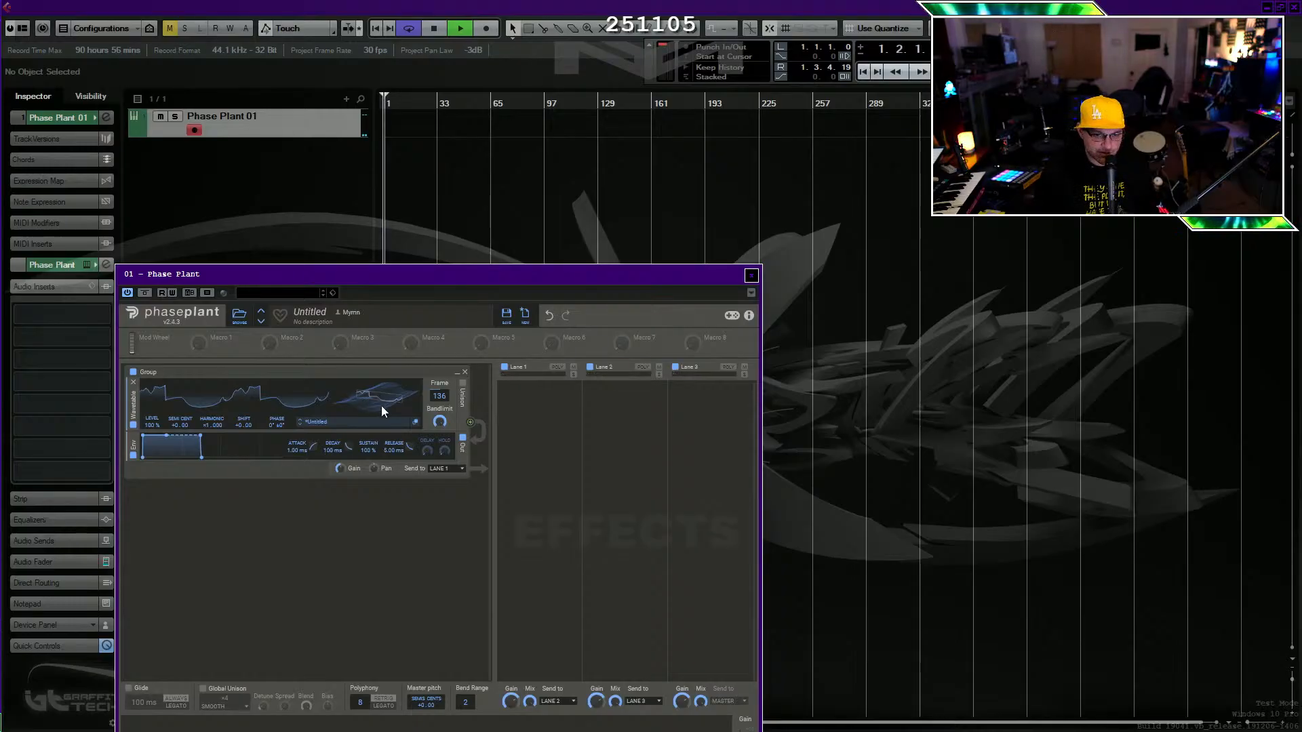
mouse_move(381, 405)
mouse_down()
mouse_move(381, 378)
mouse_move(384, 398)
mouse_up()
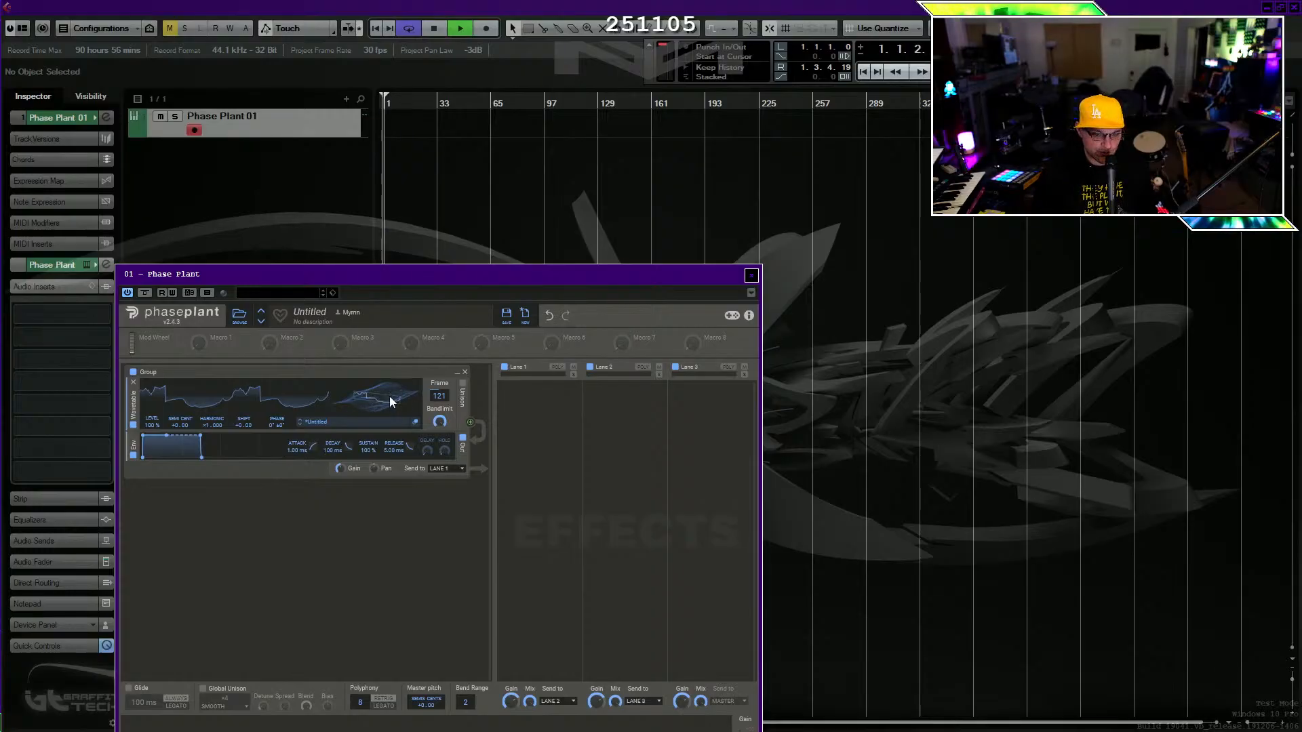
drag(388, 400, 388, 394)
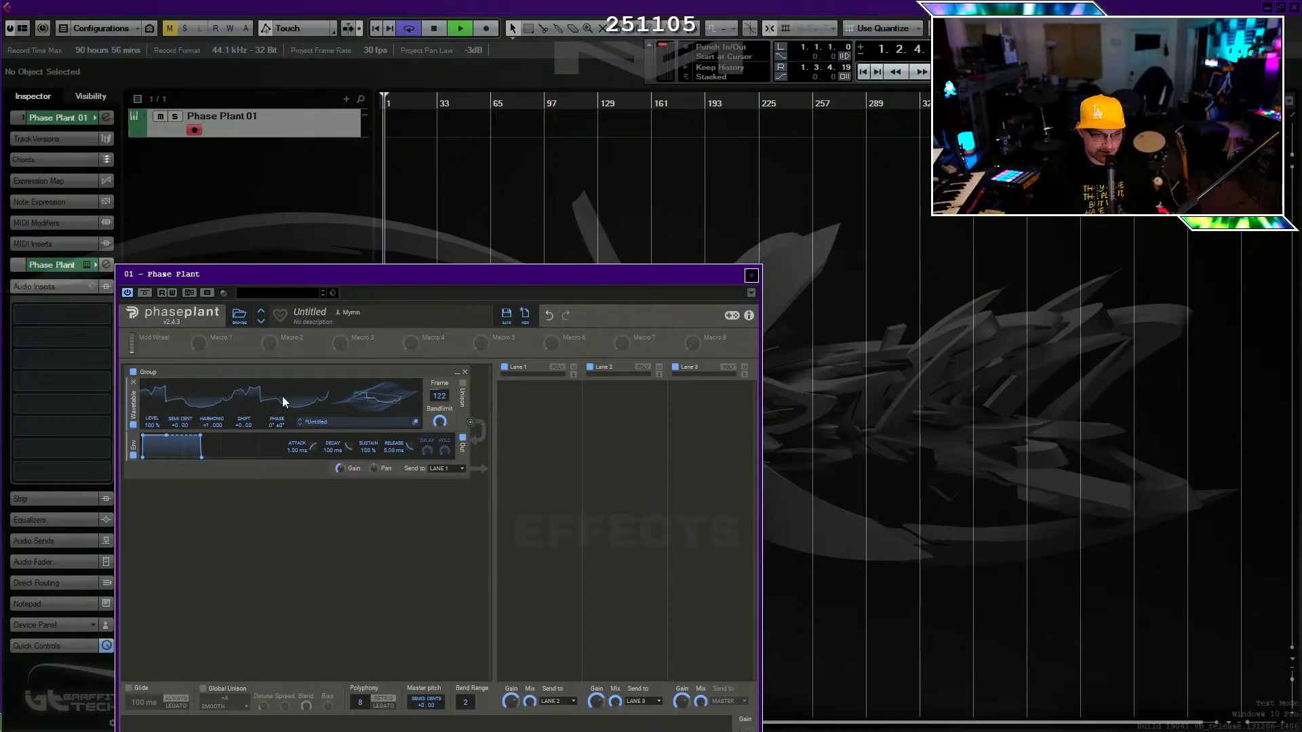
mouse_move(380, 404)
mouse_down()
mouse_move(380, 416)
mouse_move(382, 398)
mouse_up()
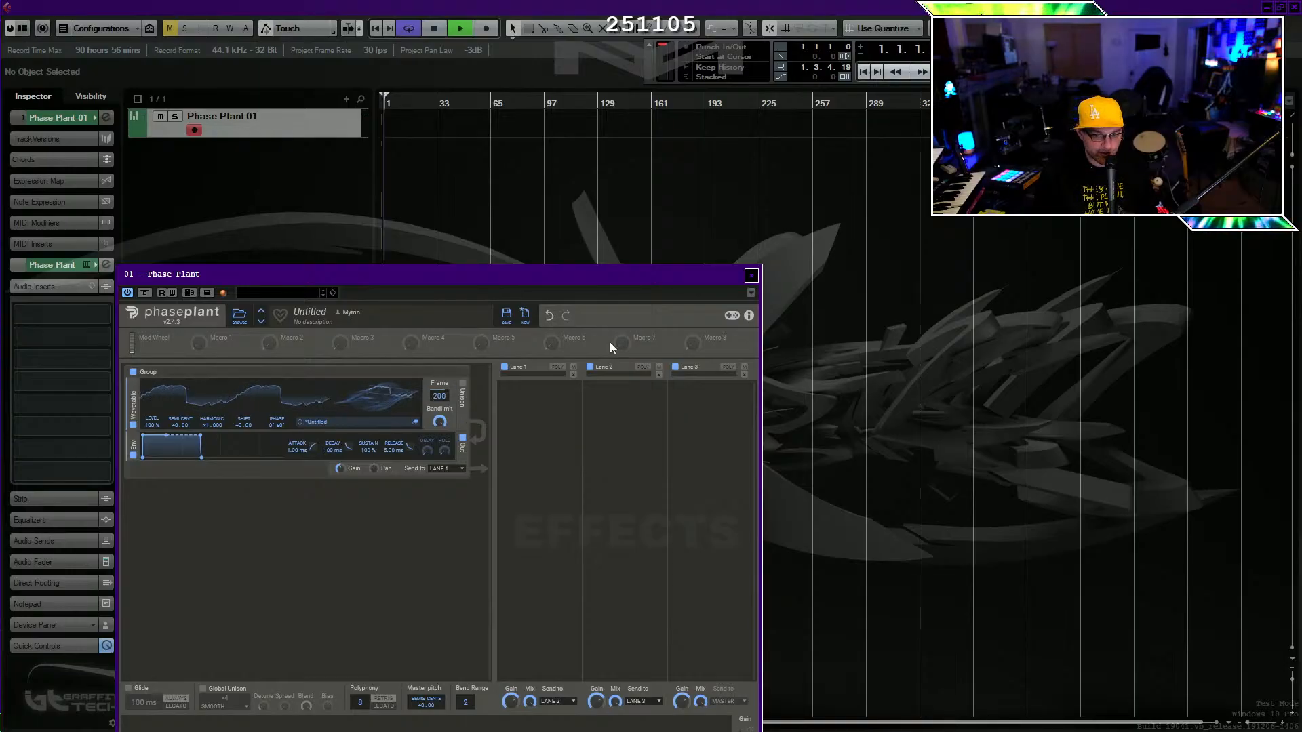
click(549, 316)
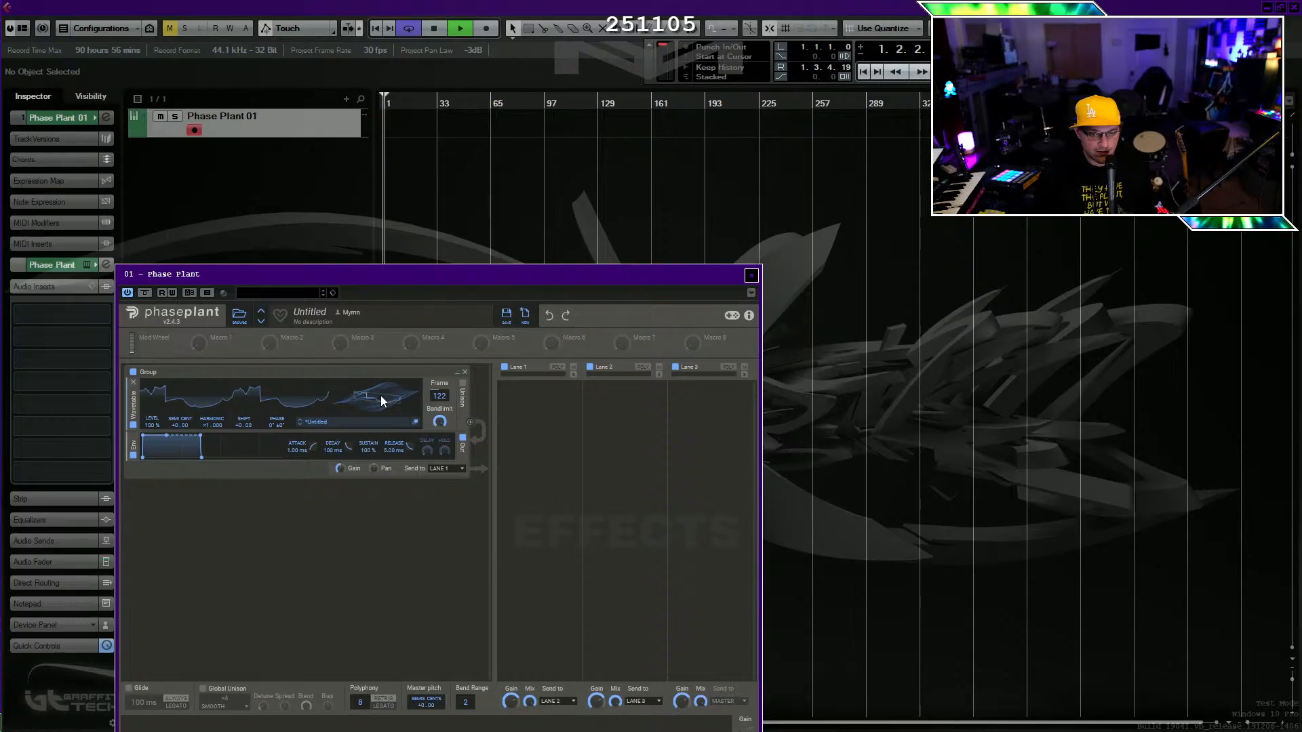
drag(381, 396, 390, 401)
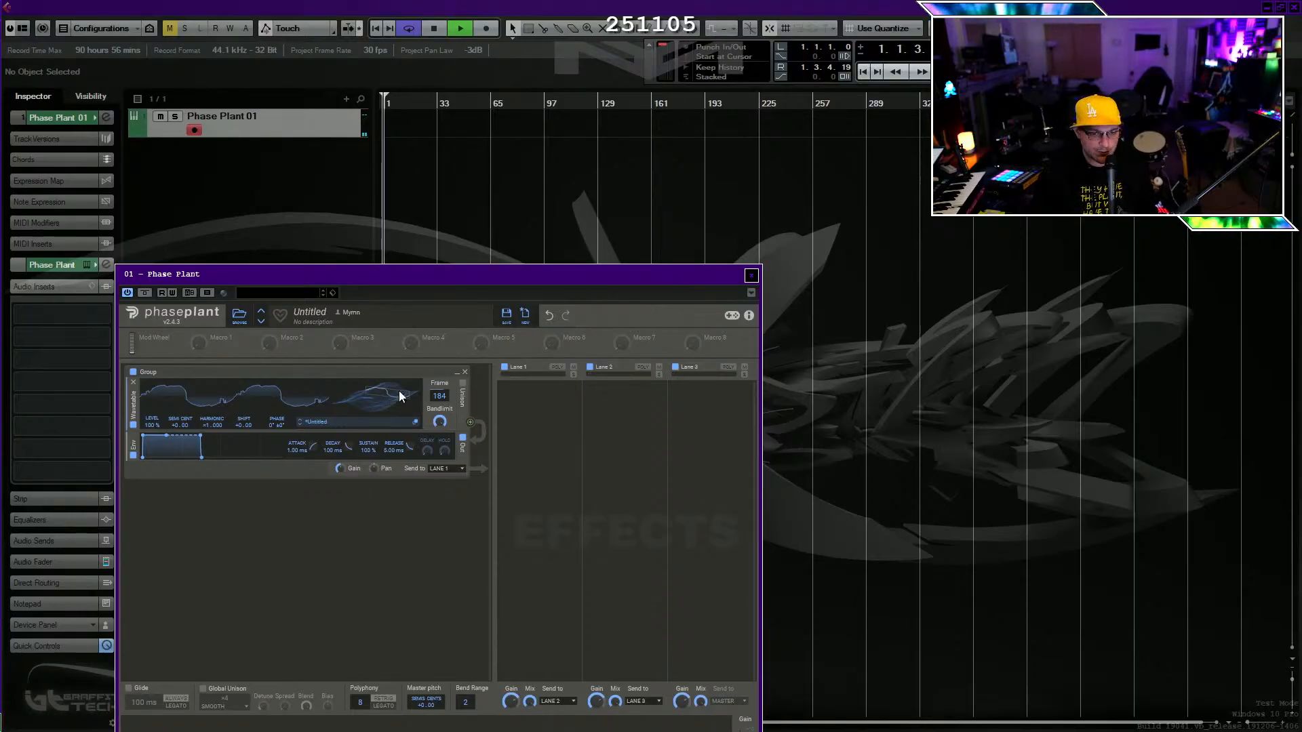
mouse_move(400, 396)
mouse_down()
mouse_move(396, 385)
mouse_move(401, 408)
mouse_up()
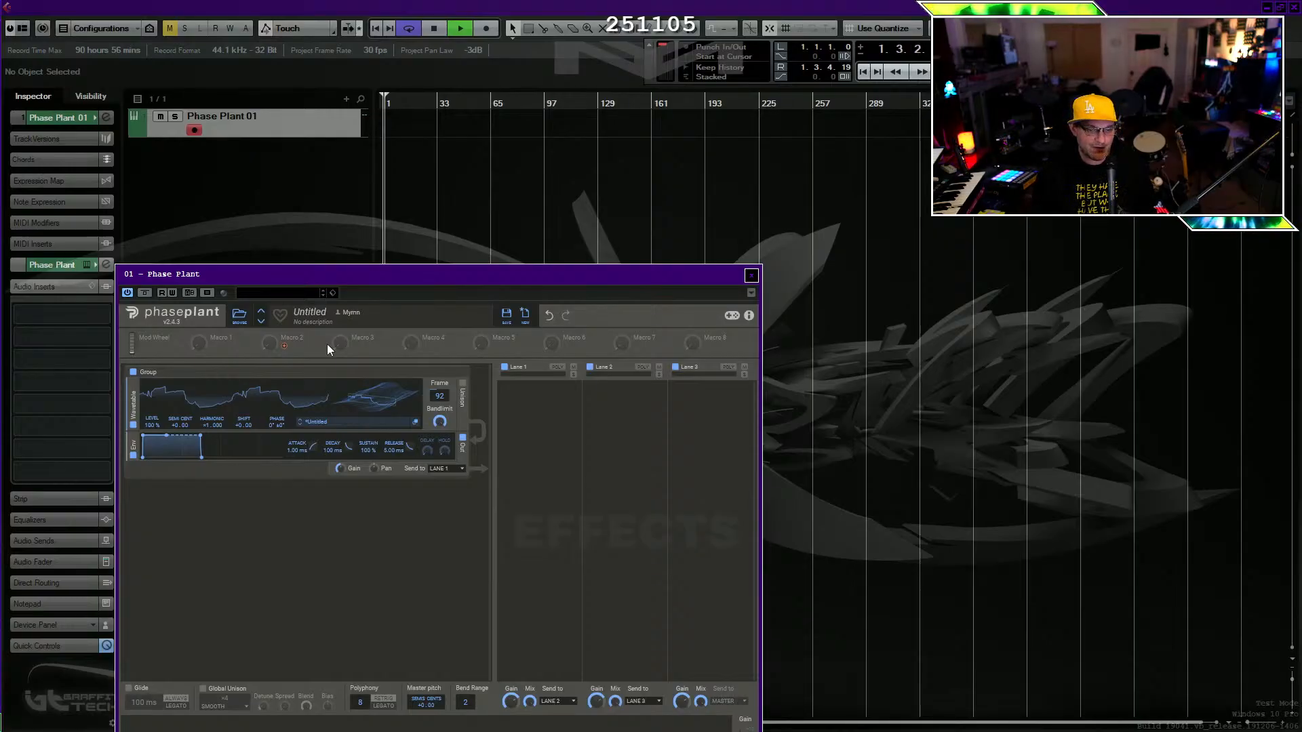
drag(345, 274, 589, 95)
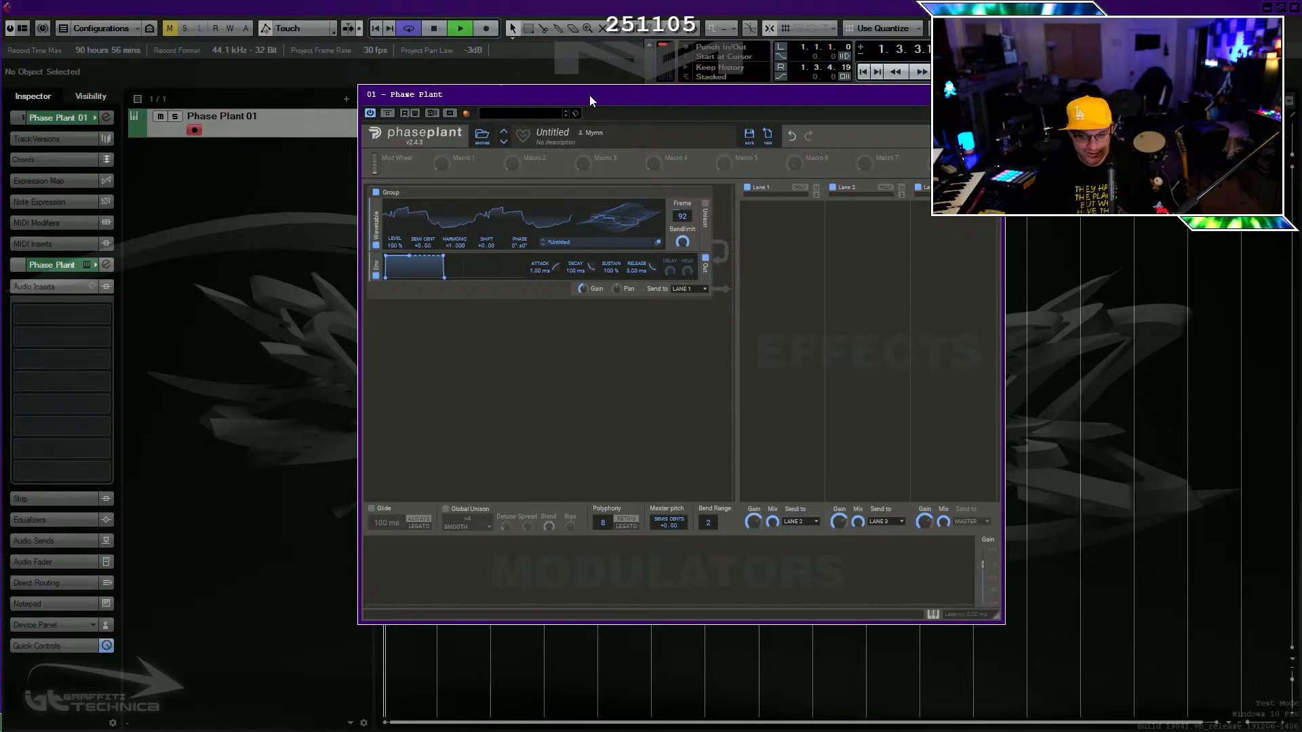
drag(576, 98, 689, 111)
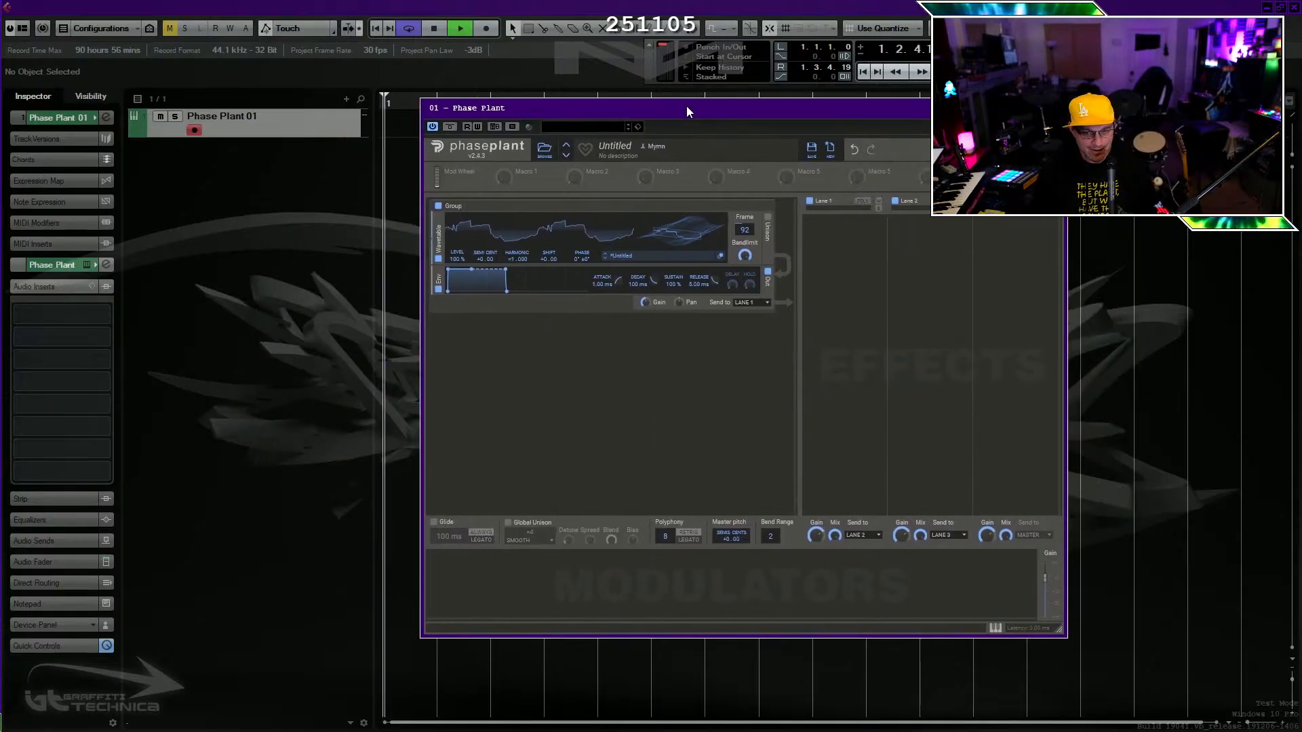
drag(686, 106, 733, 140)
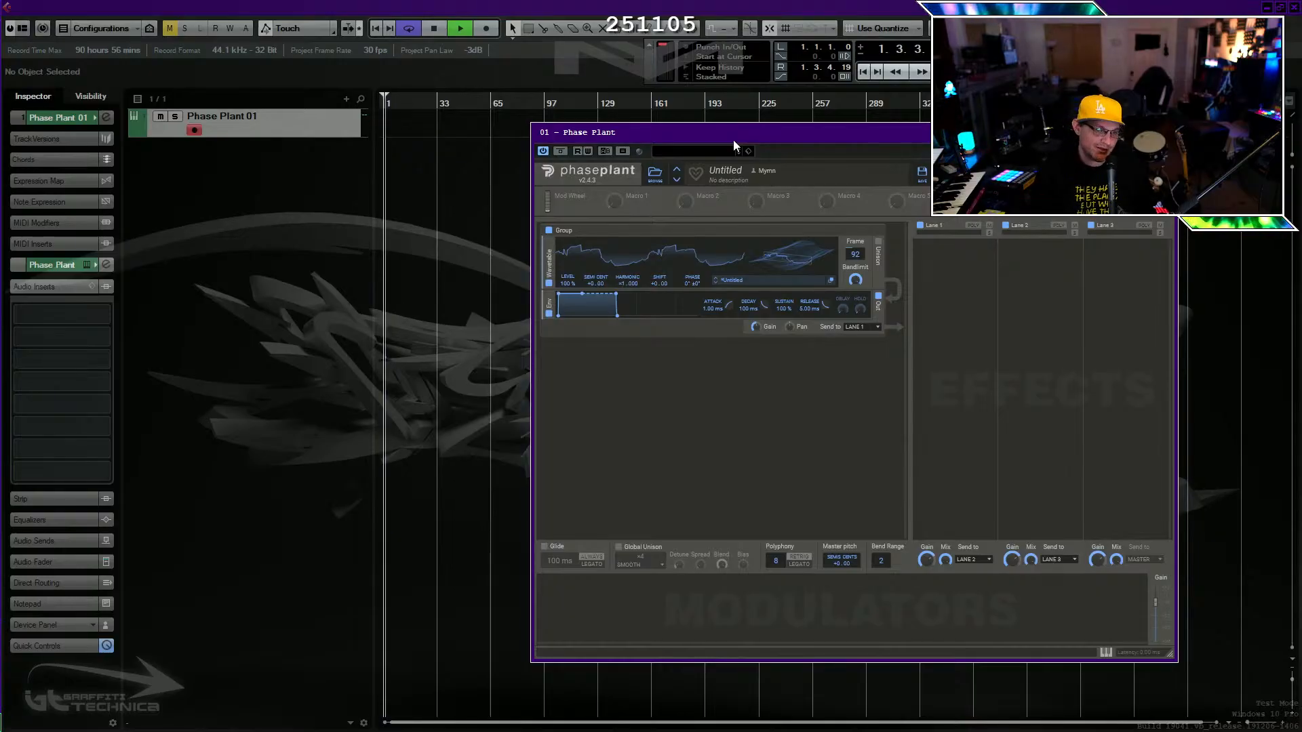
drag(793, 132, 591, 120)
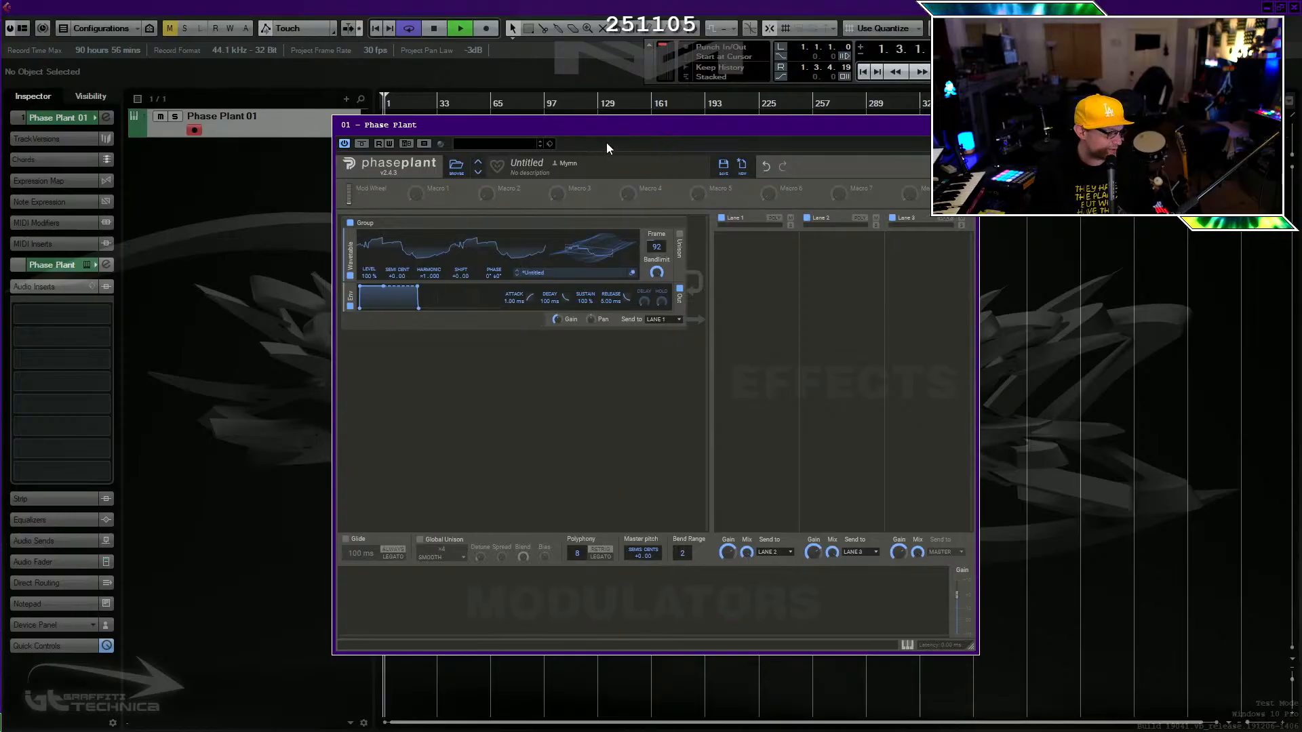
drag(569, 122, 678, 124)
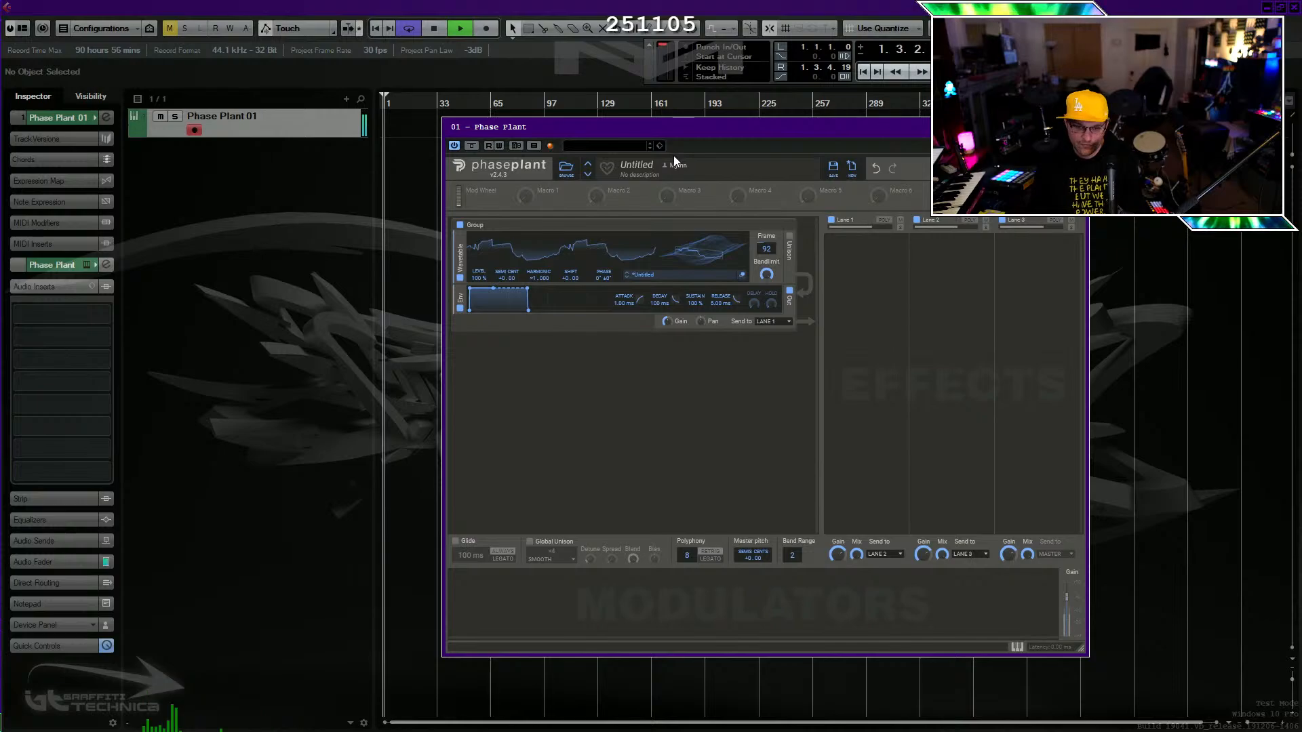
Add a Pyramid LFO, assign it to the wavetable oscillator's frame position, and move the LFO's peak to the middle of its curve.
drag(703, 251, 703, 197)
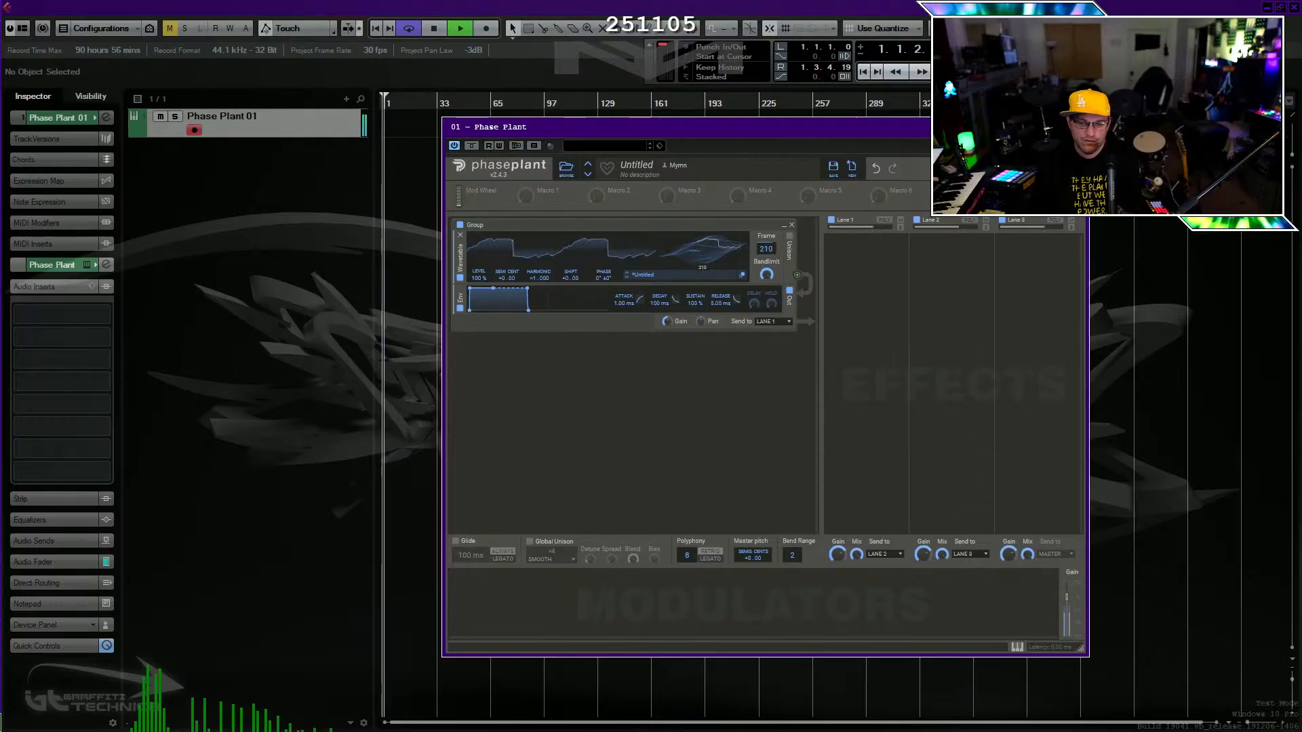
click(461, 610)
click(472, 560)
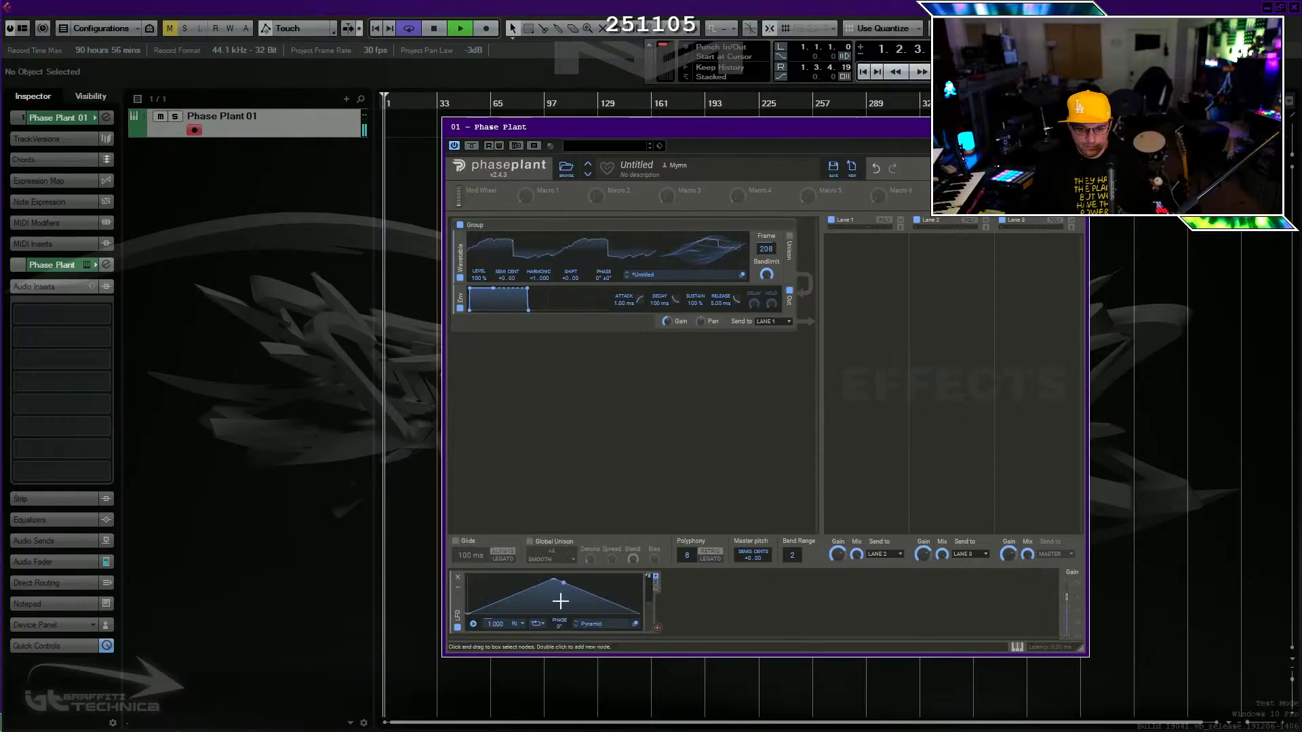
drag(657, 626, 766, 258)
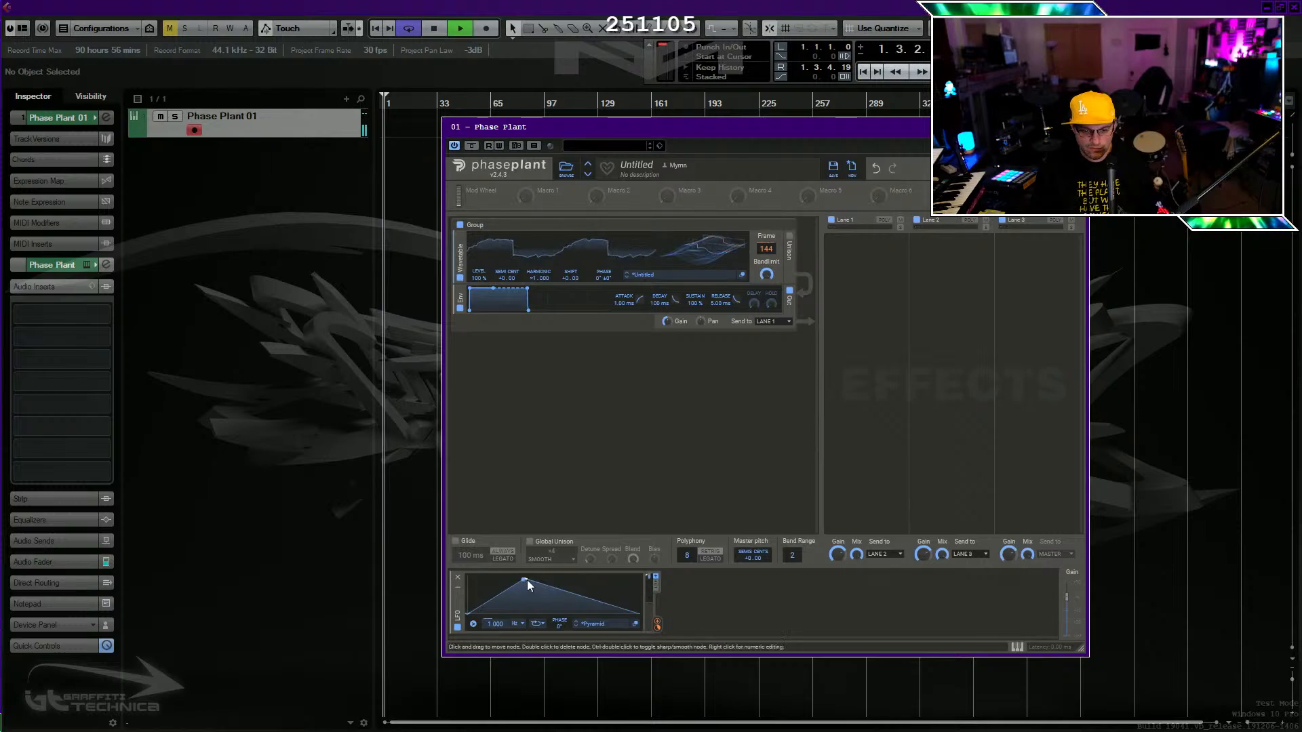
mouse_move(526, 579)
mouse_down()
mouse_move(561, 576)
mouse_move(551, 578)
mouse_up()
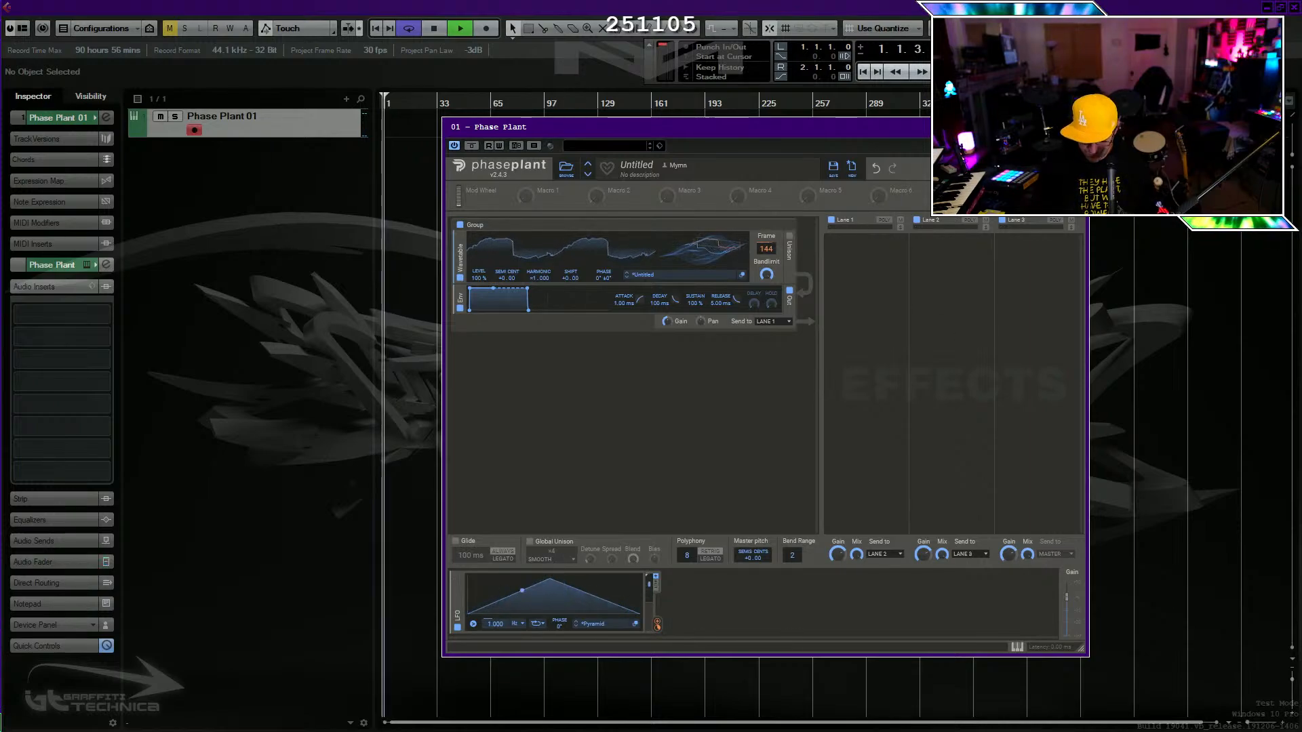
Stop playback, set the loop range to bar 1, create a one-bar MIDI part on the Phase Plant 01 track, and open it for note editing.
key(g)
drag(490, 128, 612, 152)
click(417, 107)
key(space)
drag(385, 102, 280, 222)
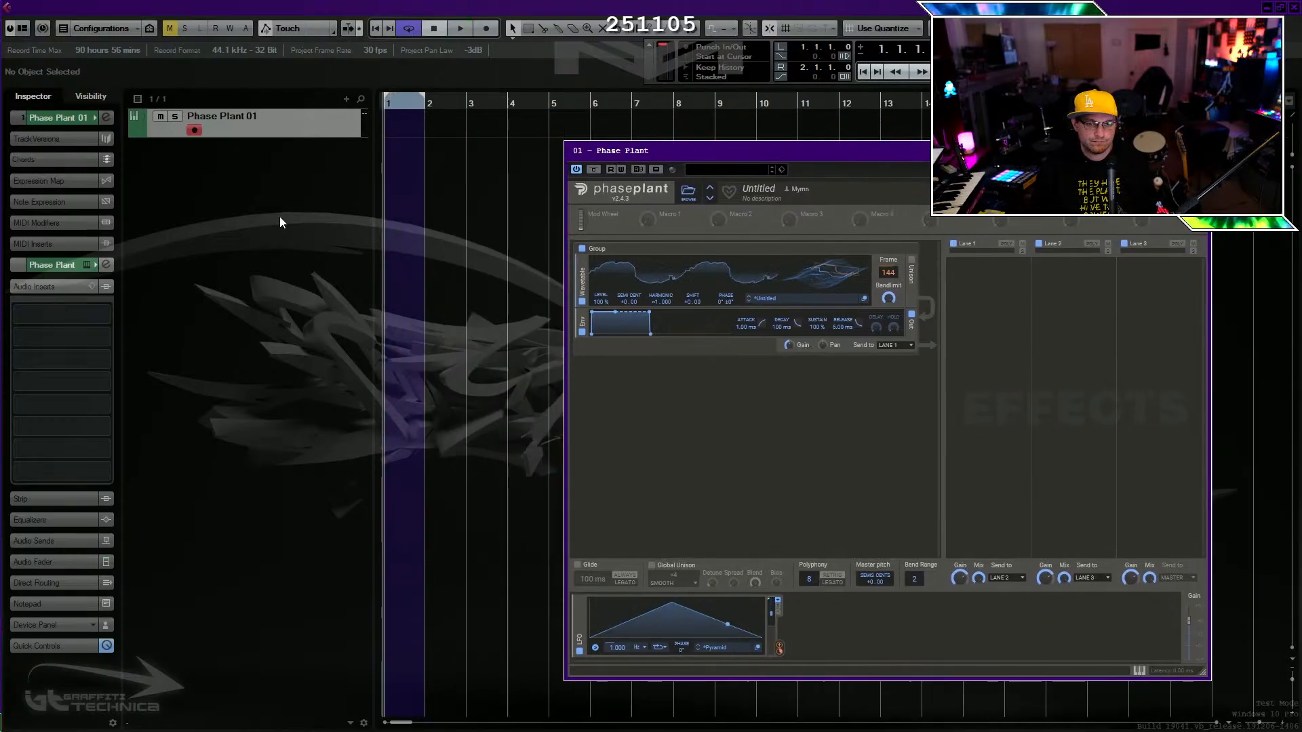
double_click(398, 124)
double_click(398, 126)
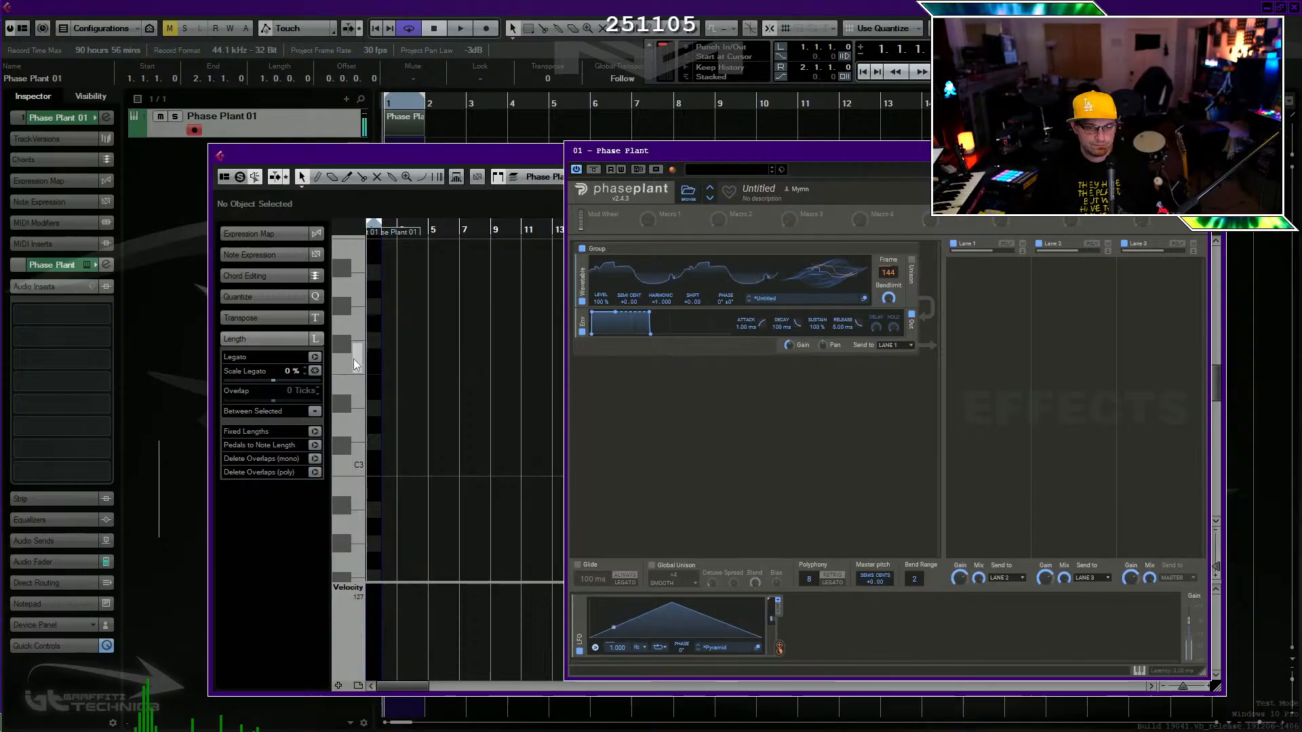
Enter one-bar C5 and G#4 notes in the MIDI part and play them back.
scroll(353, 360, up, 5)
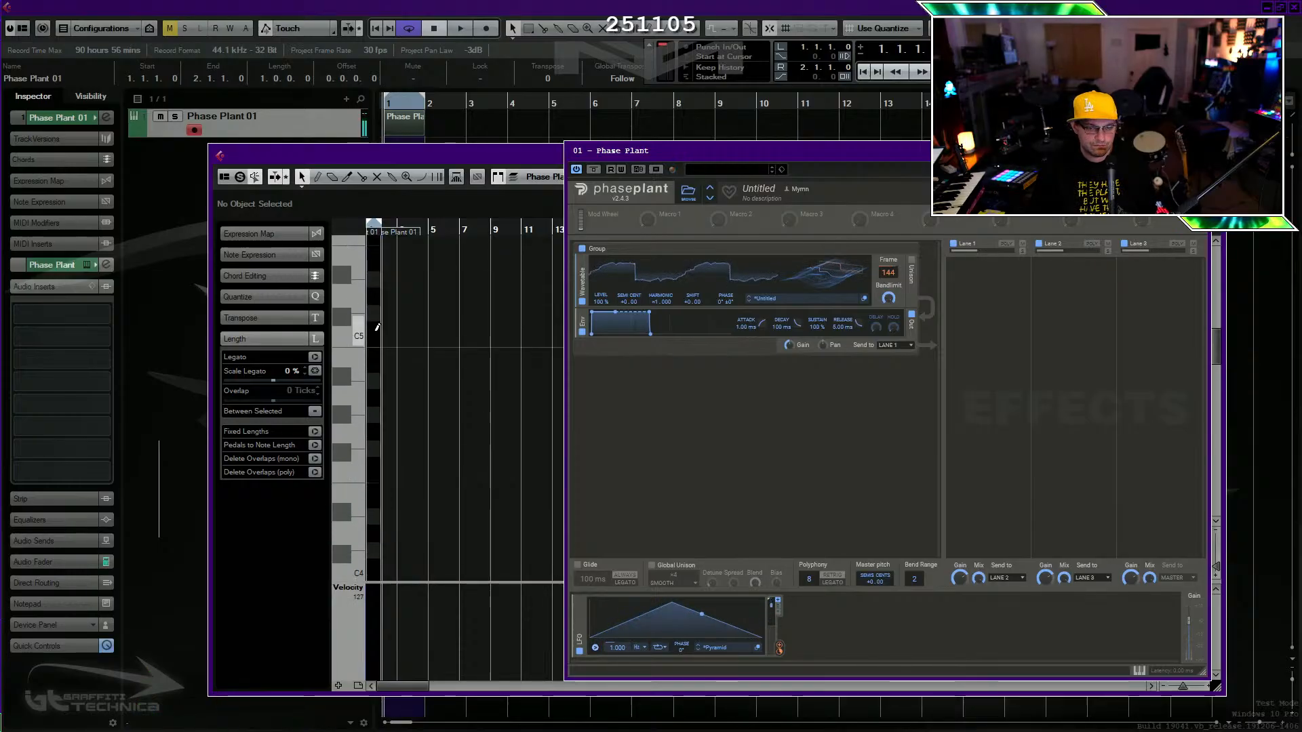
click(373, 331)
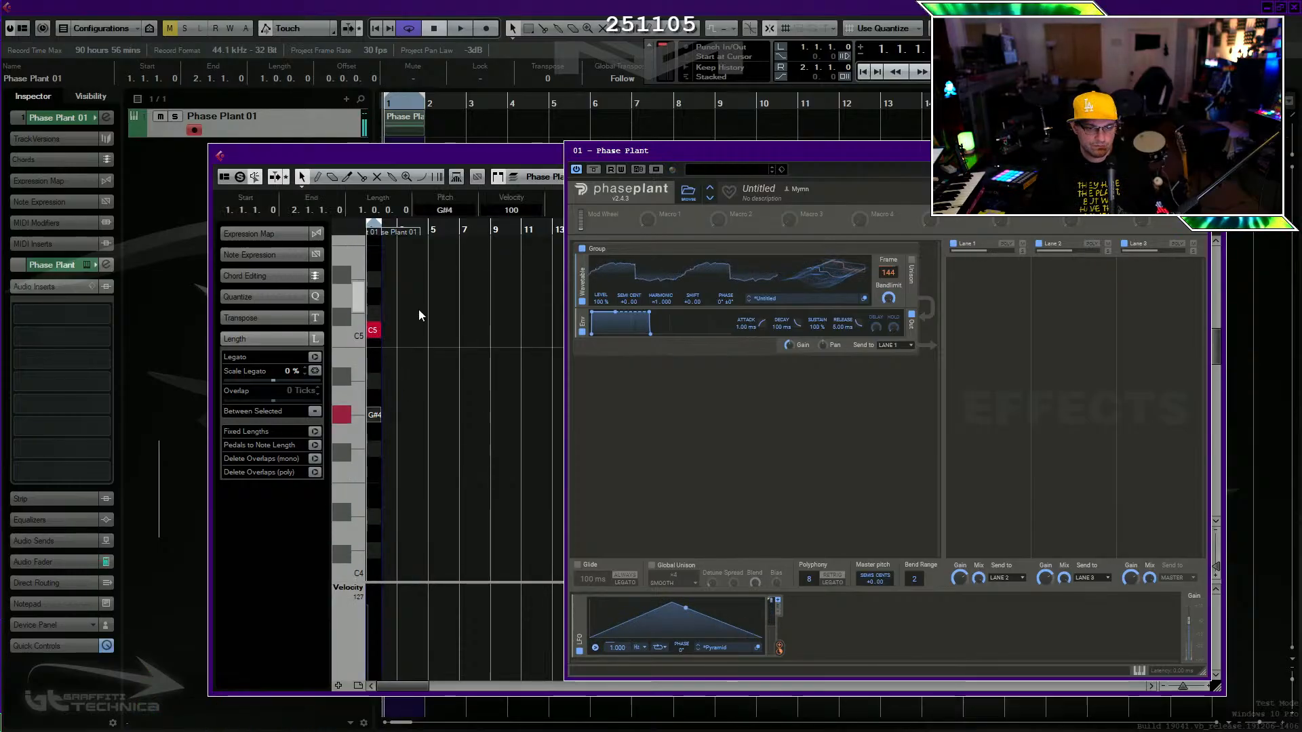
key(space)
key(space)
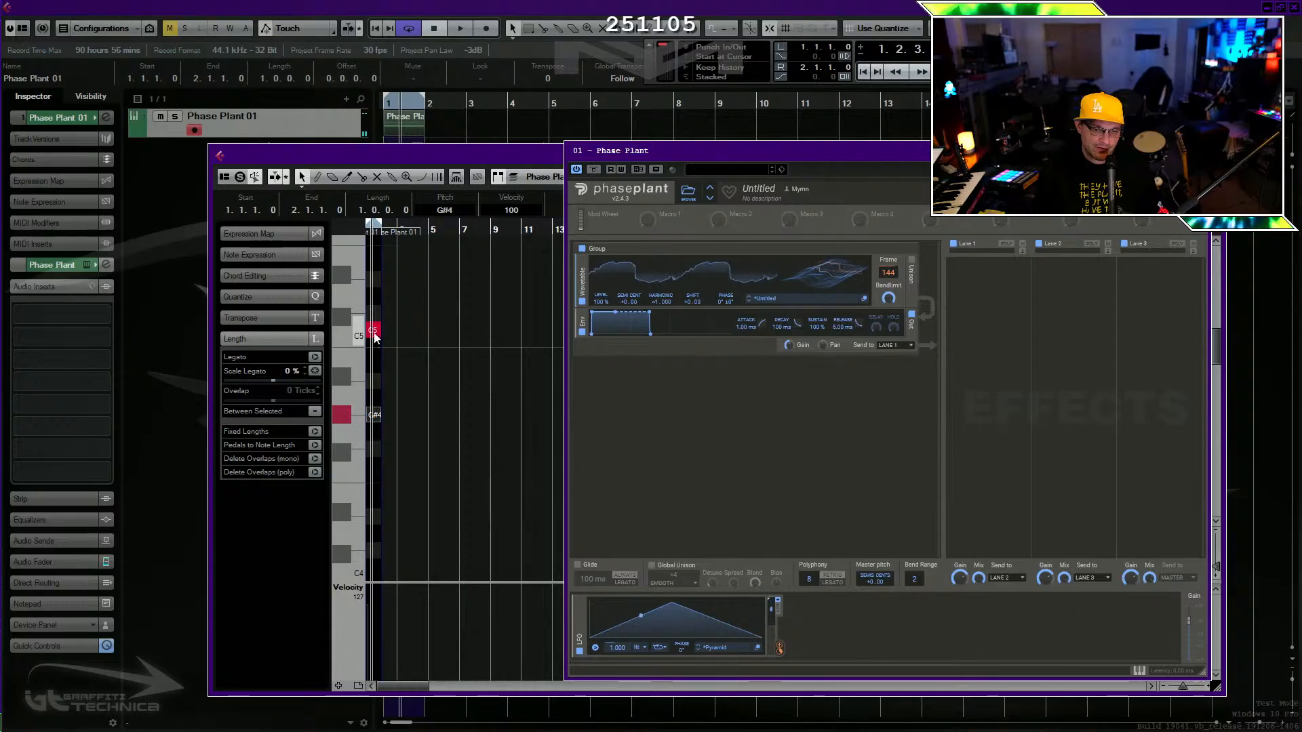
Try the upper note at B4 and F4 against G#4, return it to C5, and play the pair.
drag(374, 337, 367, 427)
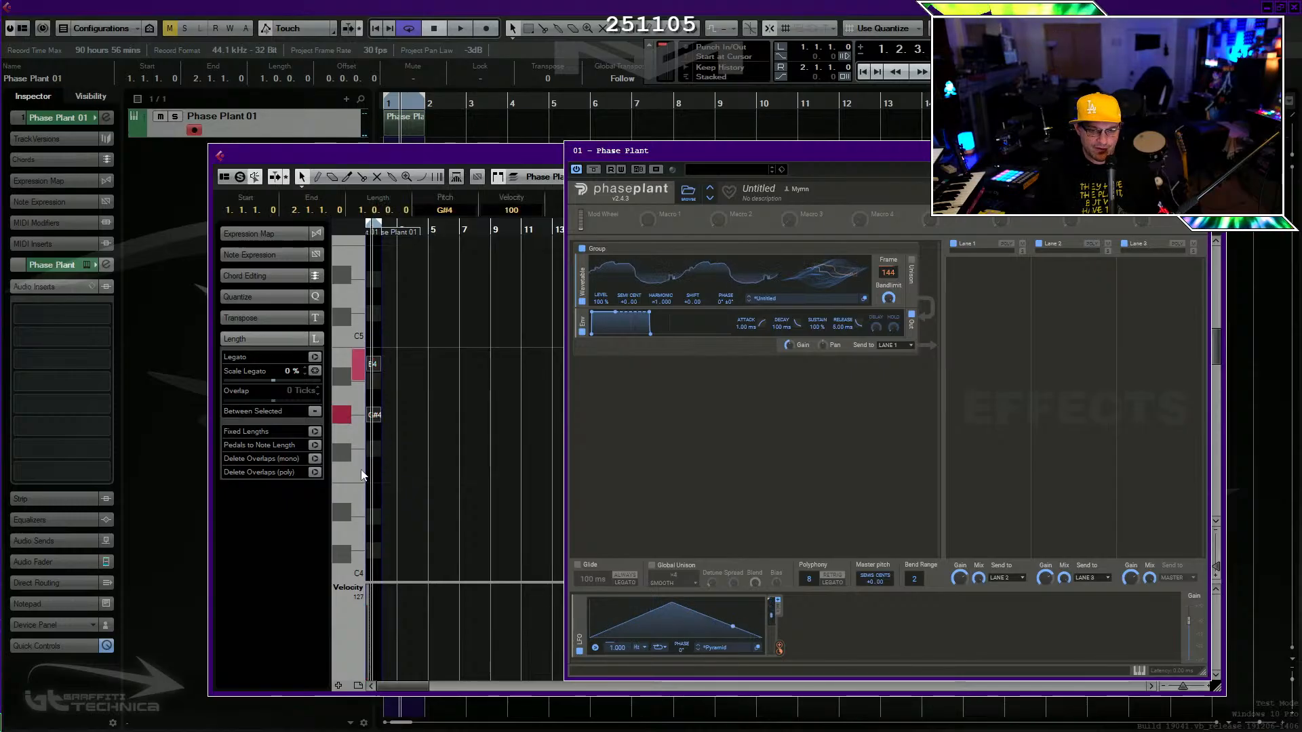
drag(372, 425, 377, 469)
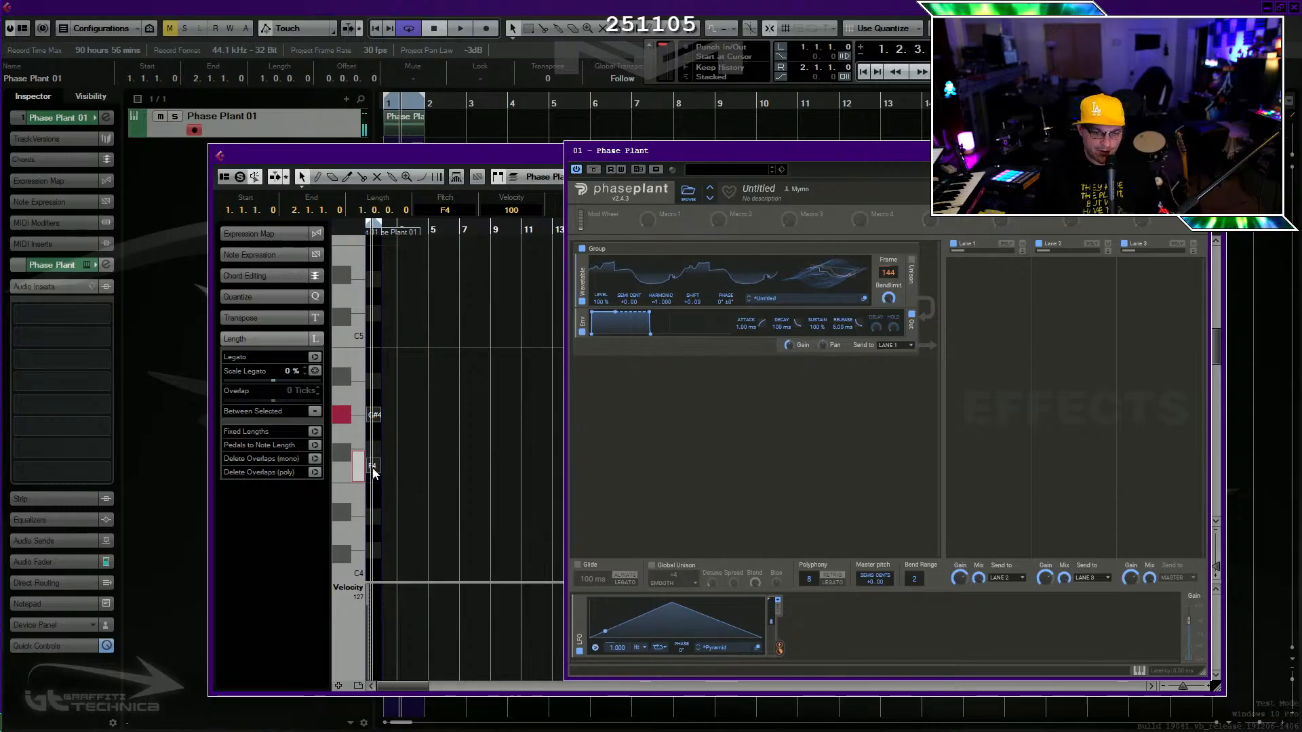
click(373, 414)
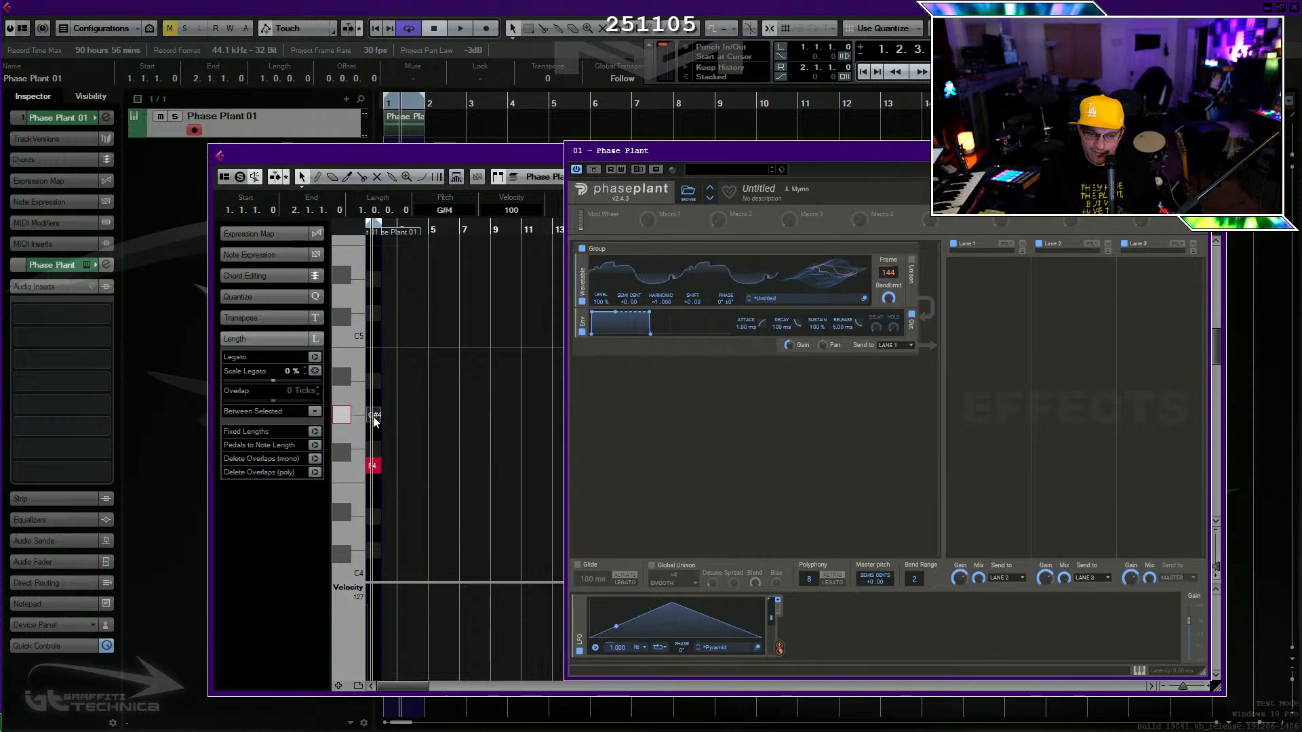
mouse_move(373, 417)
mouse_down()
mouse_move(374, 400)
mouse_move(367, 469)
mouse_move(373, 417)
mouse_up()
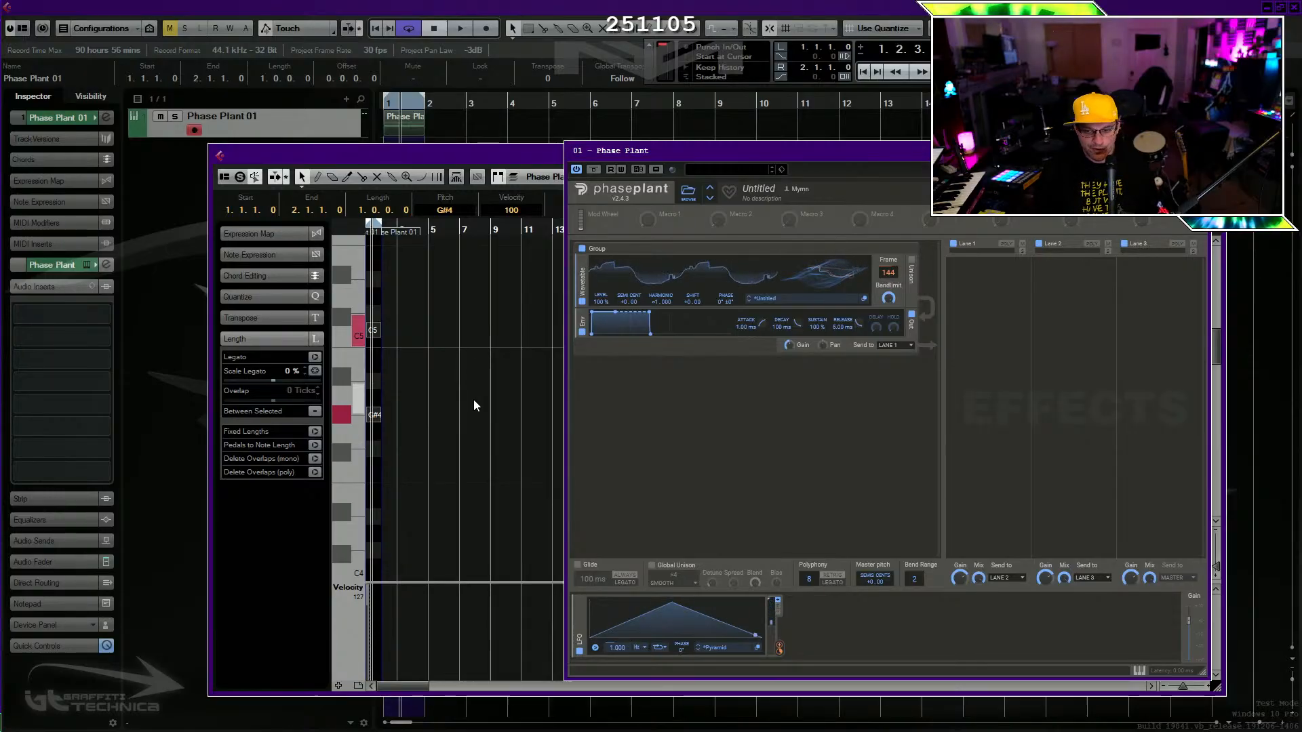
key(space)
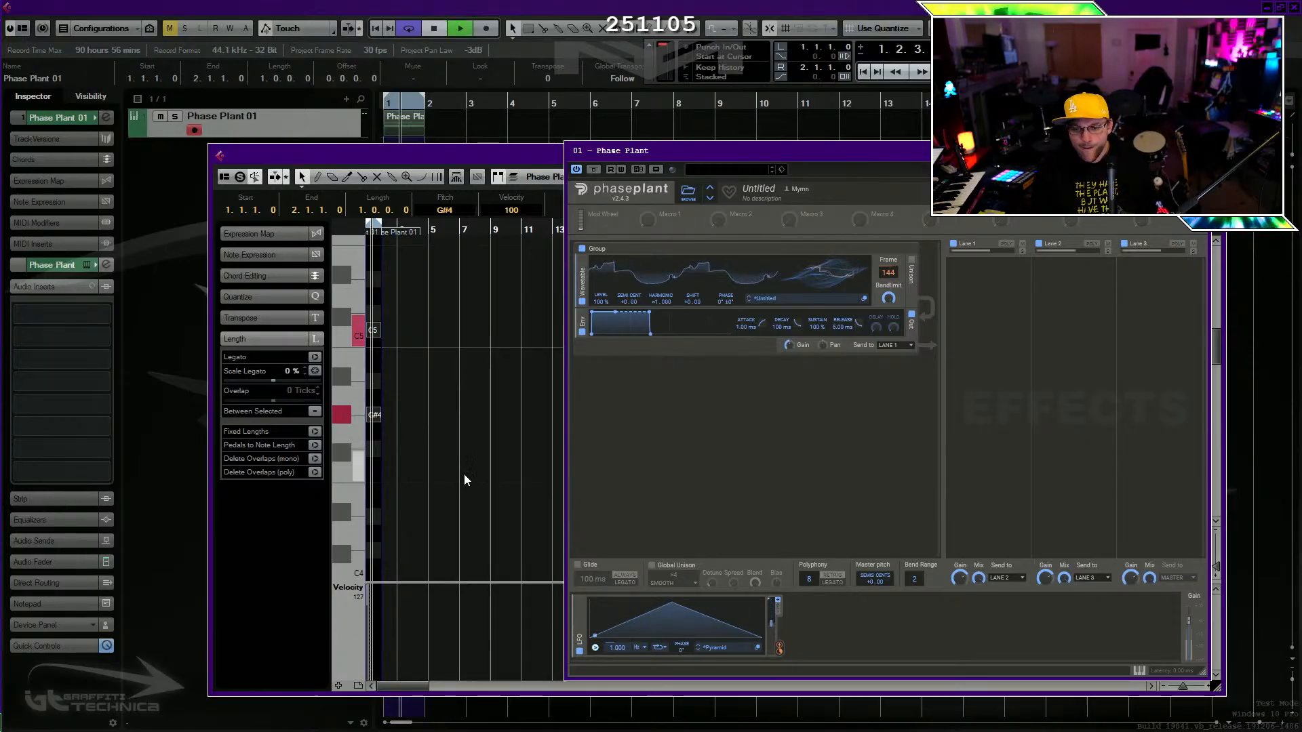
key(space)
Shorten the C5 and G#4 notes to three sixteenths by splitting them and deleting the tails, and restart playback.
click(490, 365)
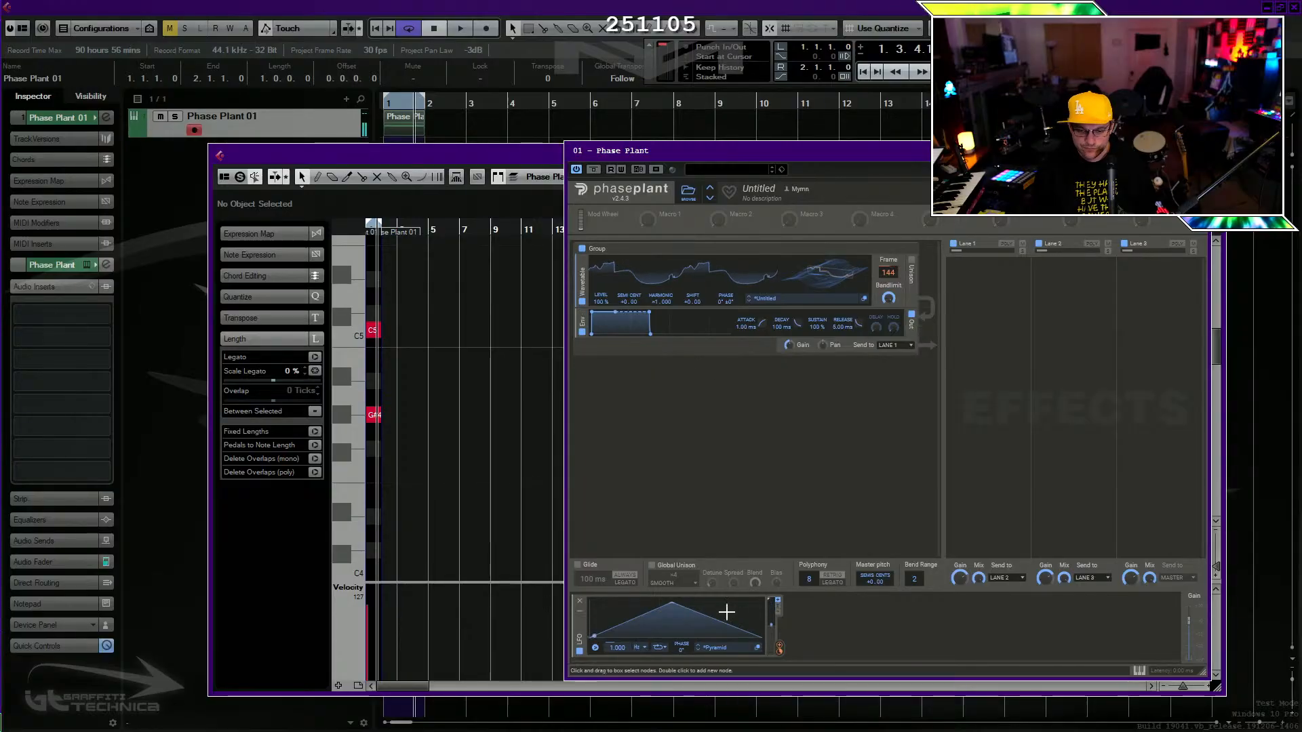
drag(453, 466, 324, 291)
key(alt+s)
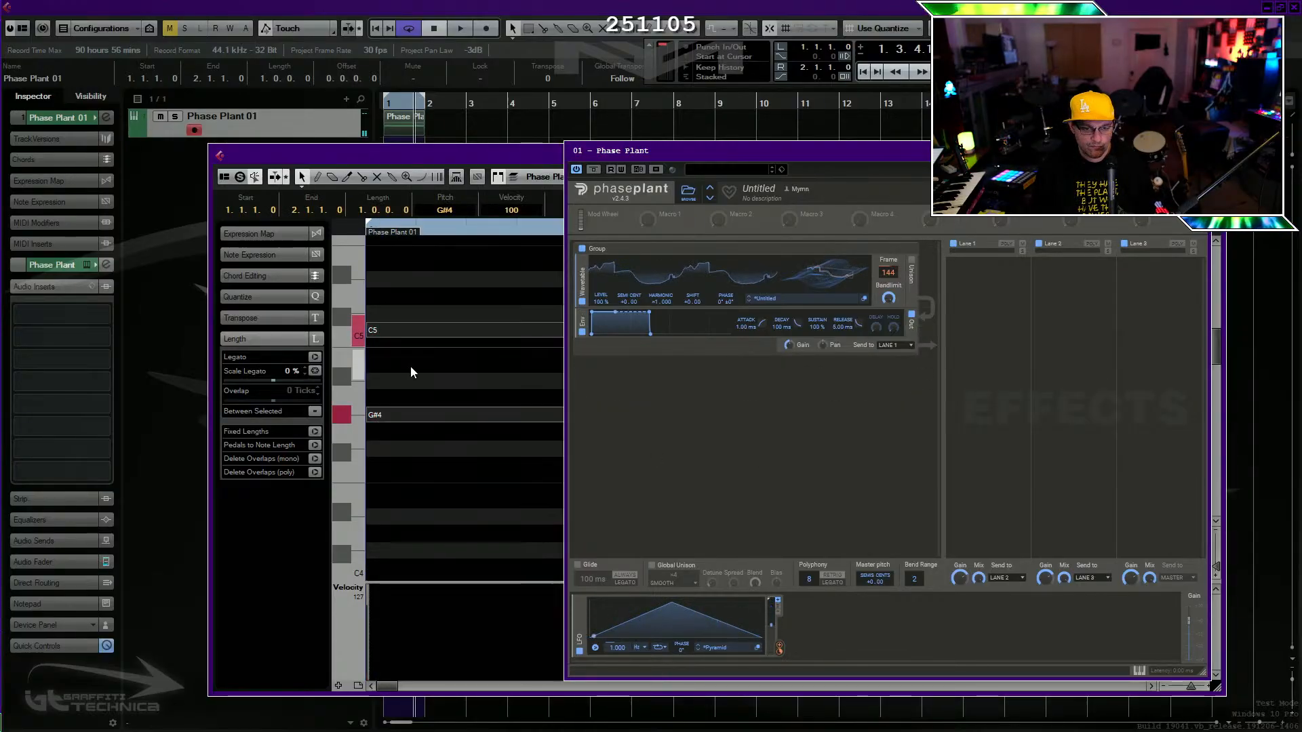
key(alt+5)
click(453, 345)
key(ctrl+a)
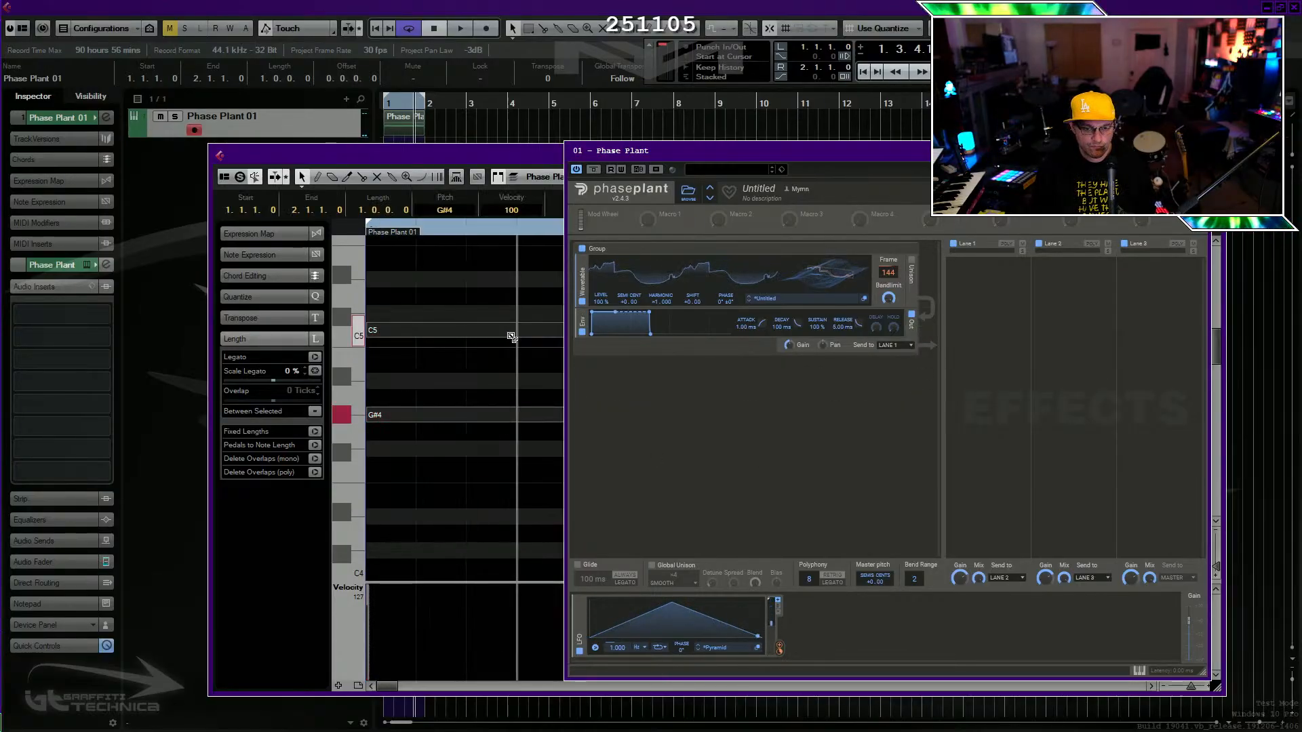
alt+click(511, 337)
drag(518, 296, 562, 485)
key(Delete)
drag(426, 232, 353, 251)
key(space)
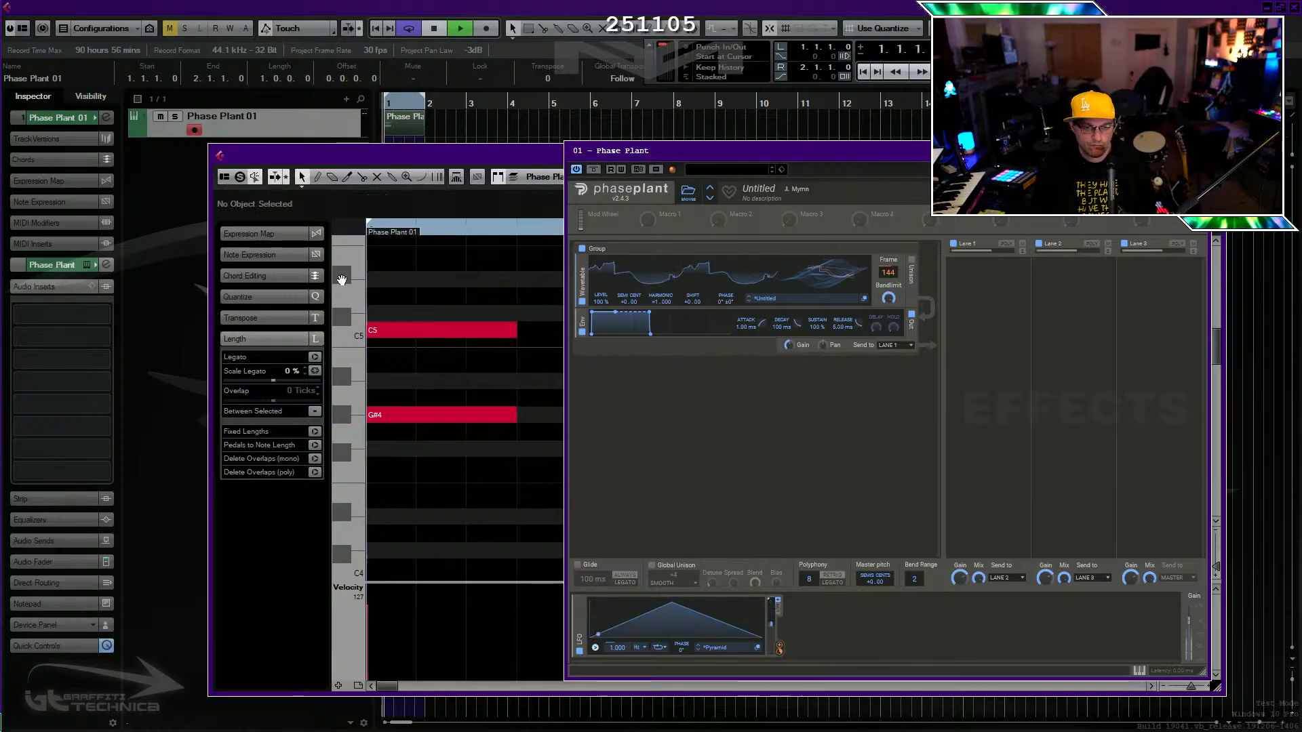
Reshape the LFO curve with an earlier peak and low shoulders, with the wavetable frame at 50, and raise the LFO rate.
drag(714, 150, 762, 113)
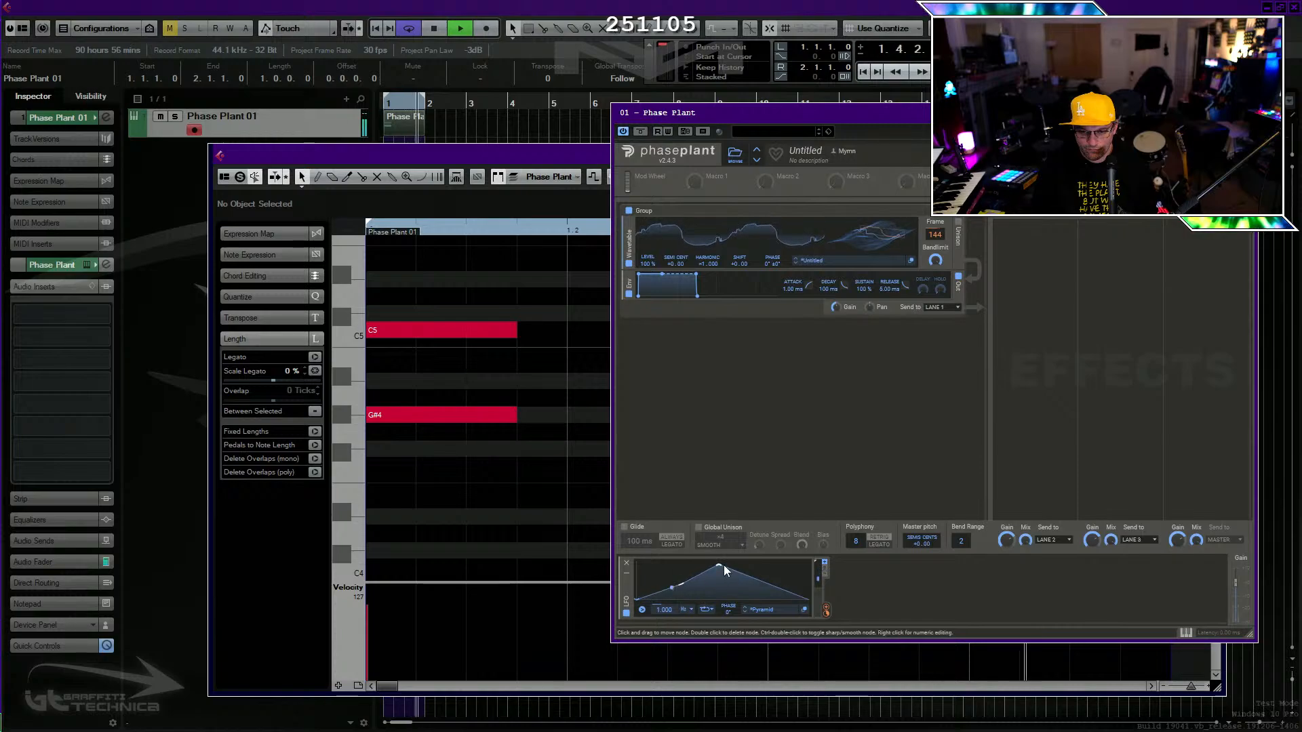
drag(720, 566, 731, 593)
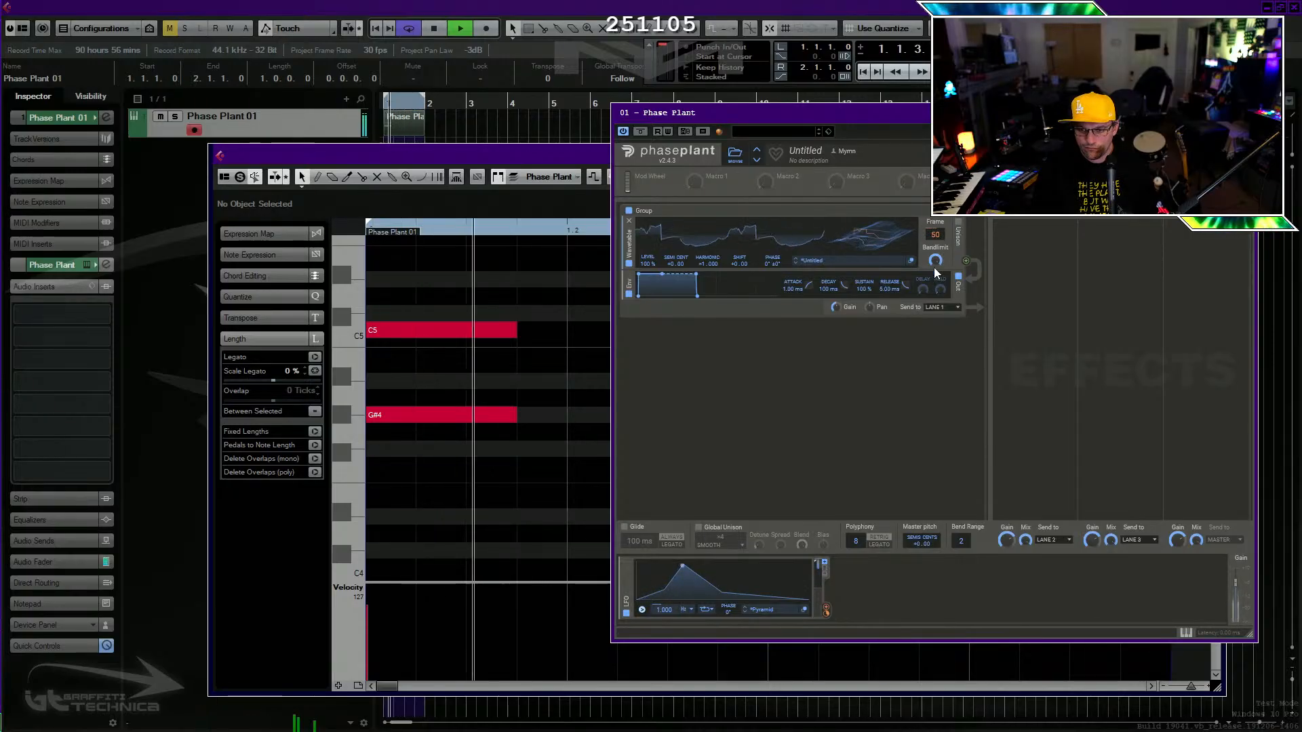
drag(826, 609, 936, 239)
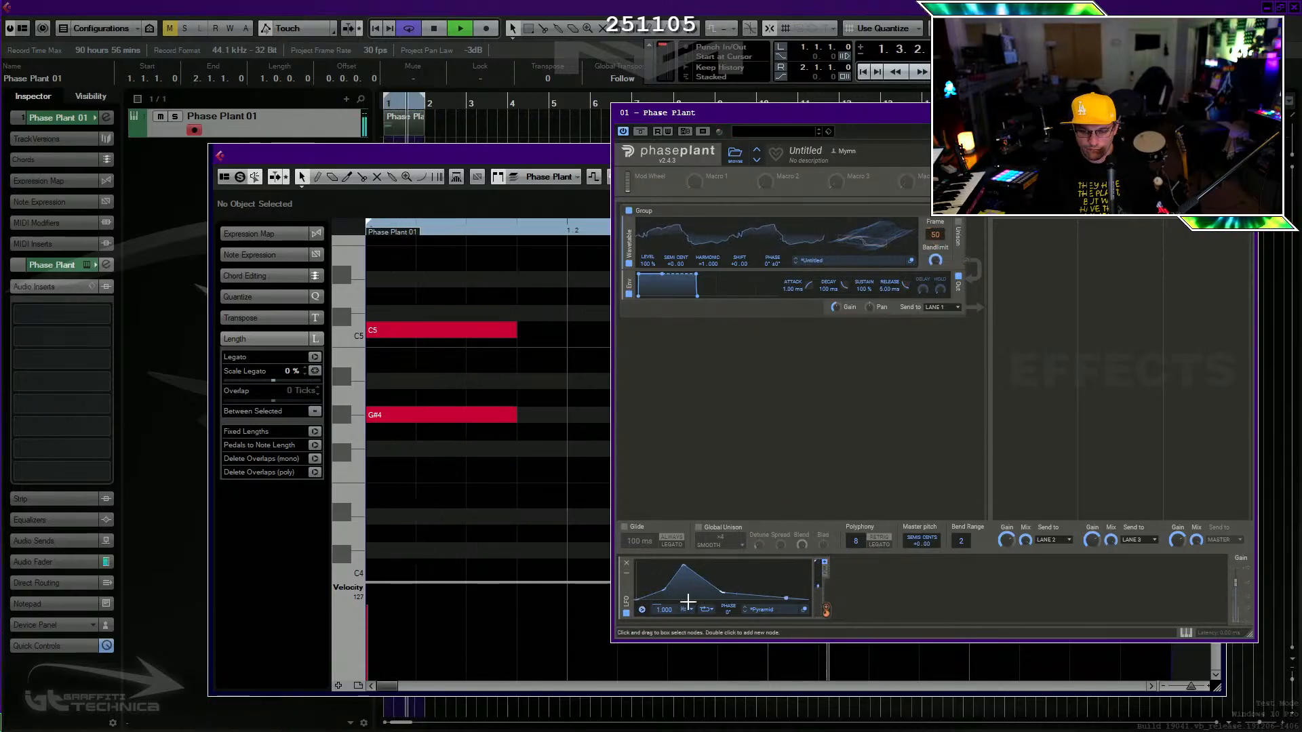
mouse_move(664, 610)
mouse_down()
mouse_move(664, 593)
mouse_move(664, 611)
mouse_up()
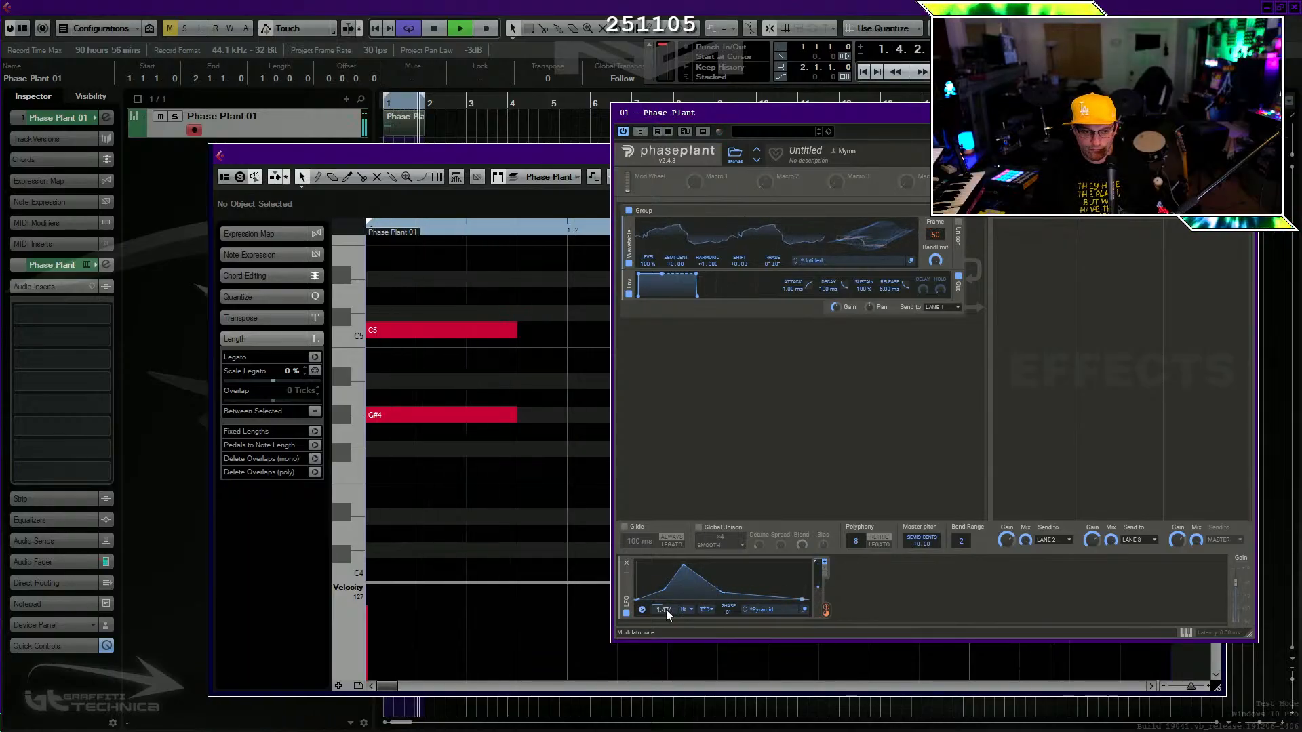
Transpose both notes down one octave to C4 and G#3 and play them back.
key(space)
drag(430, 531, 377, 258)
drag(386, 417, 385, 457)
key(space)
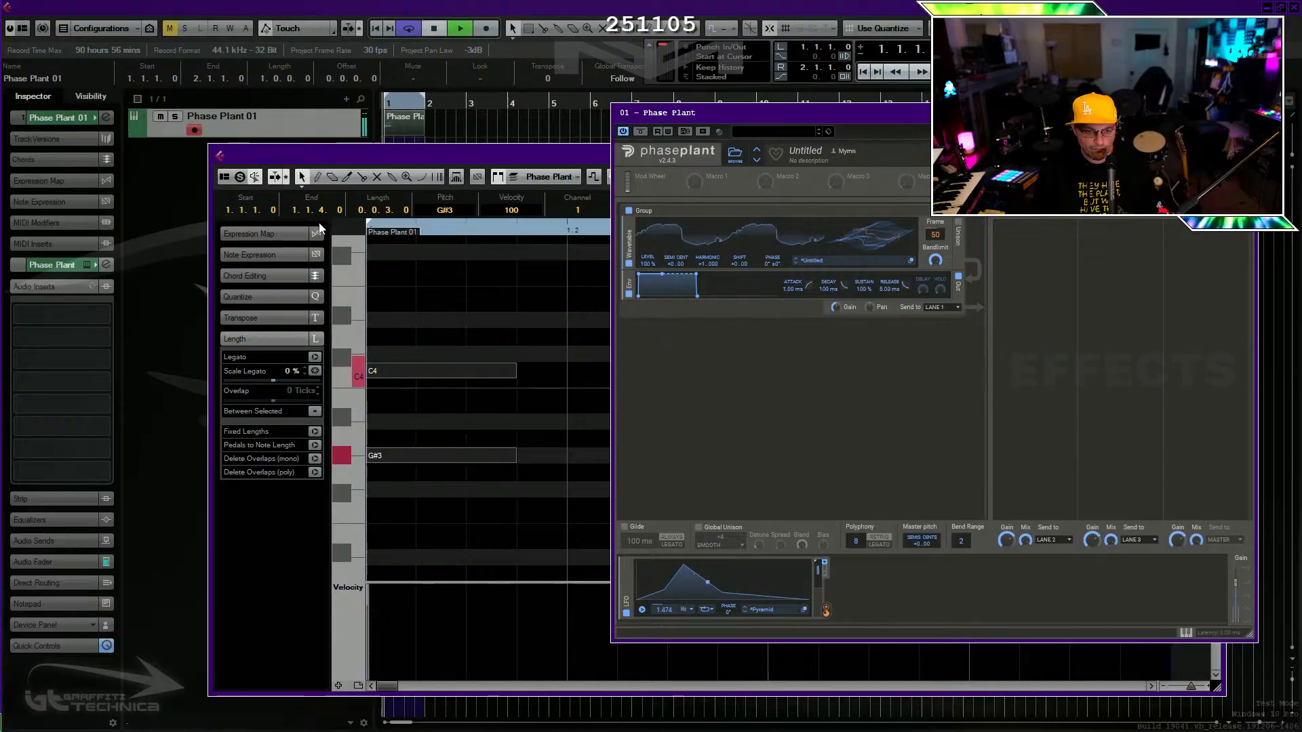
Move the C4 note to F3 and the G#3 note to F#3, and audition the new pair.
key(space)
click(463, 426)
drag(395, 370, 389, 511)
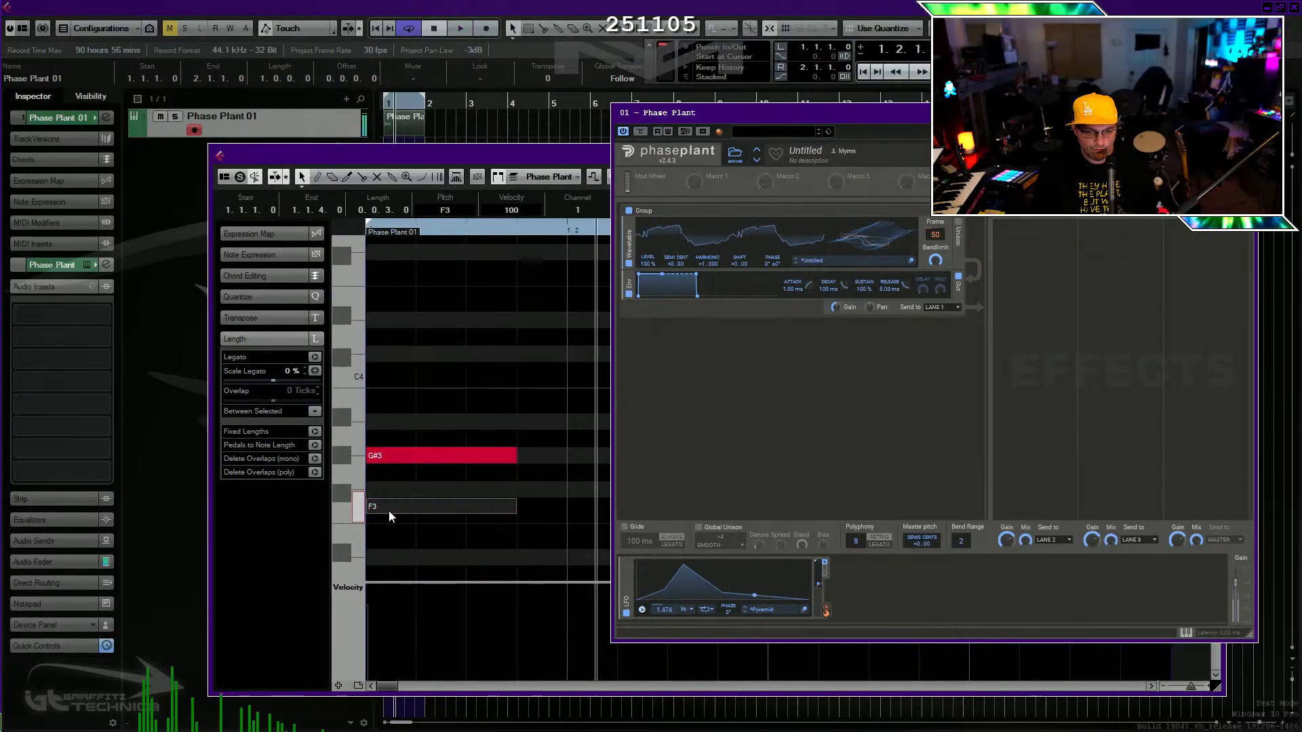
drag(390, 456, 392, 489)
key(space)
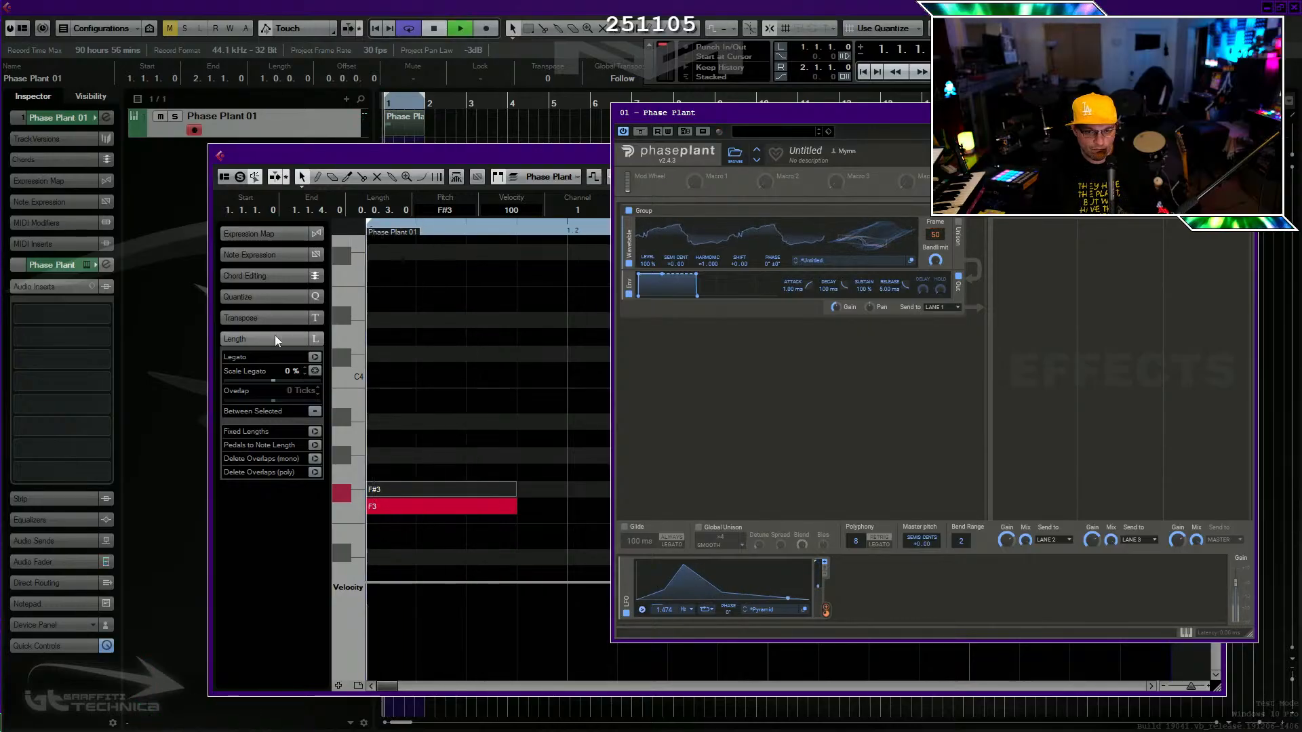
key(space)
click(386, 425)
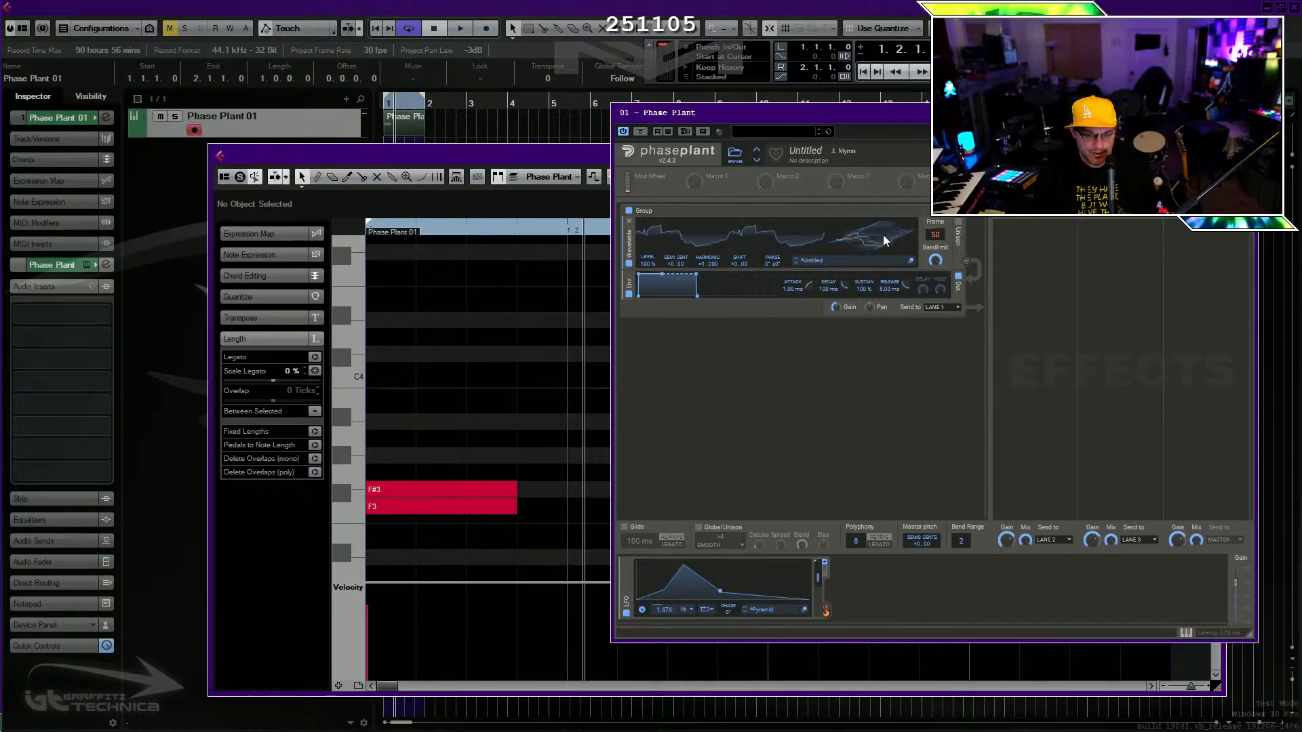
key(space)
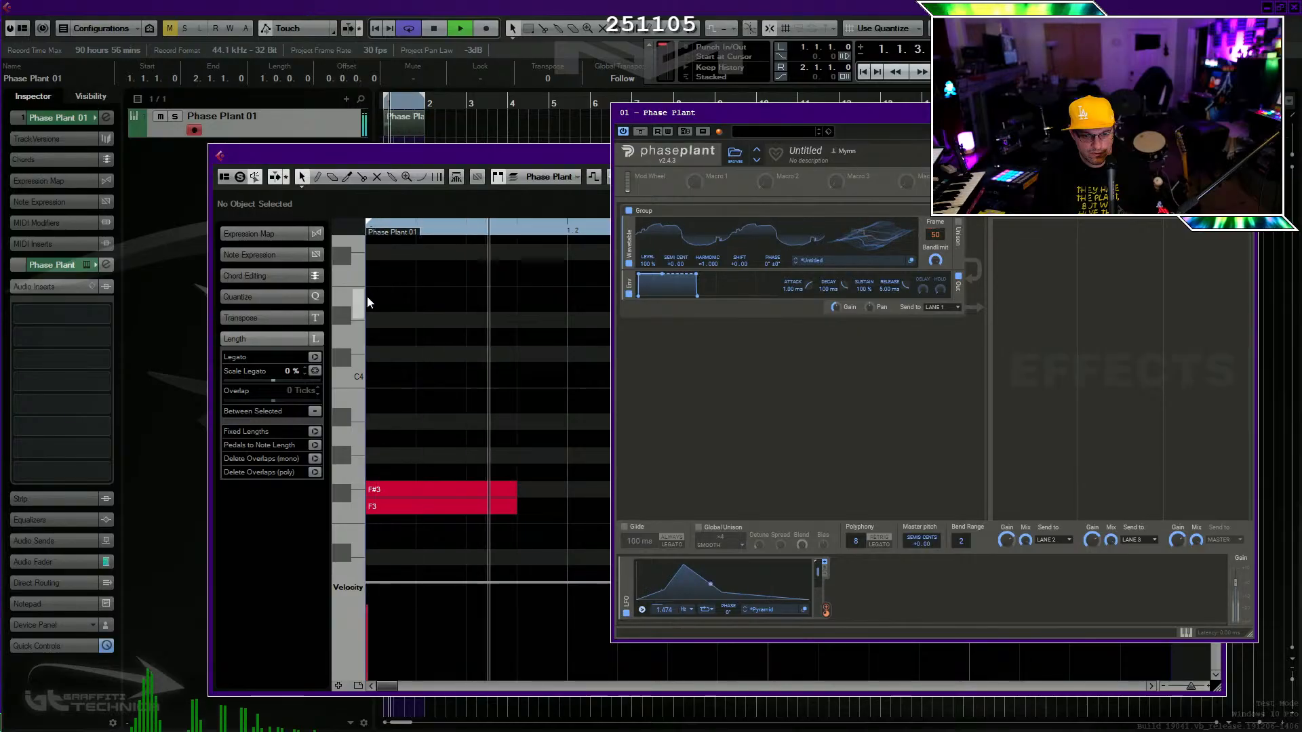
key(space)
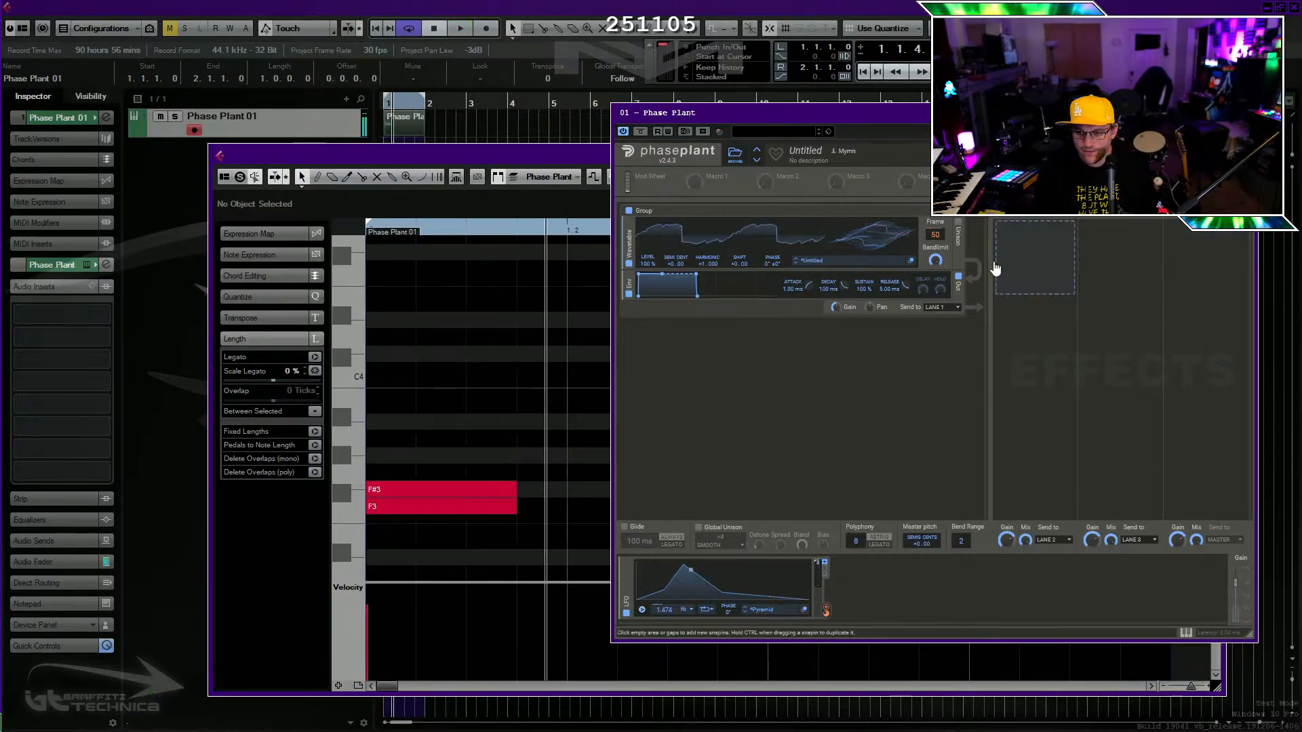
Add a Comb Filter to the first effects lane.
click(1024, 241)
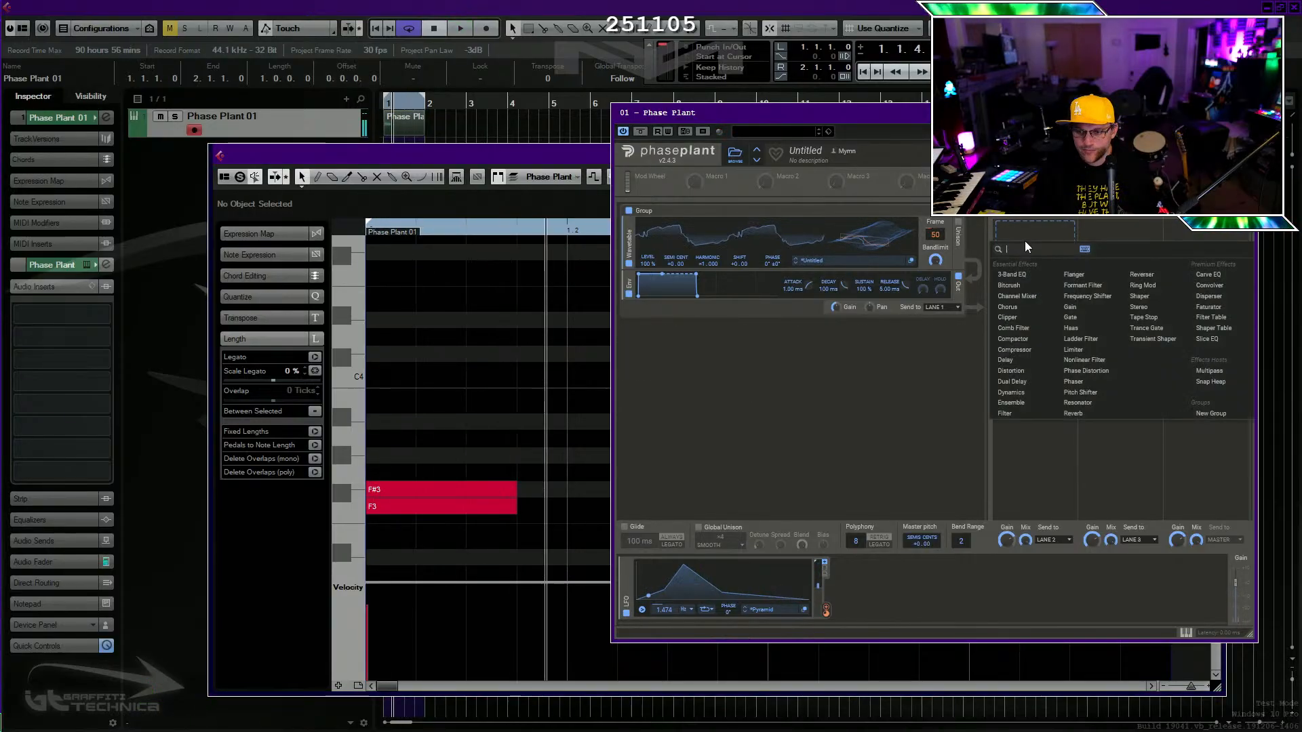
click(1034, 328)
drag(1036, 247, 1035, 206)
Modulate the Comb Filter's cutoff with the LFO, setting the cutoff to 20.5 kHz and the modulation depth to -100%.
click(826, 609)
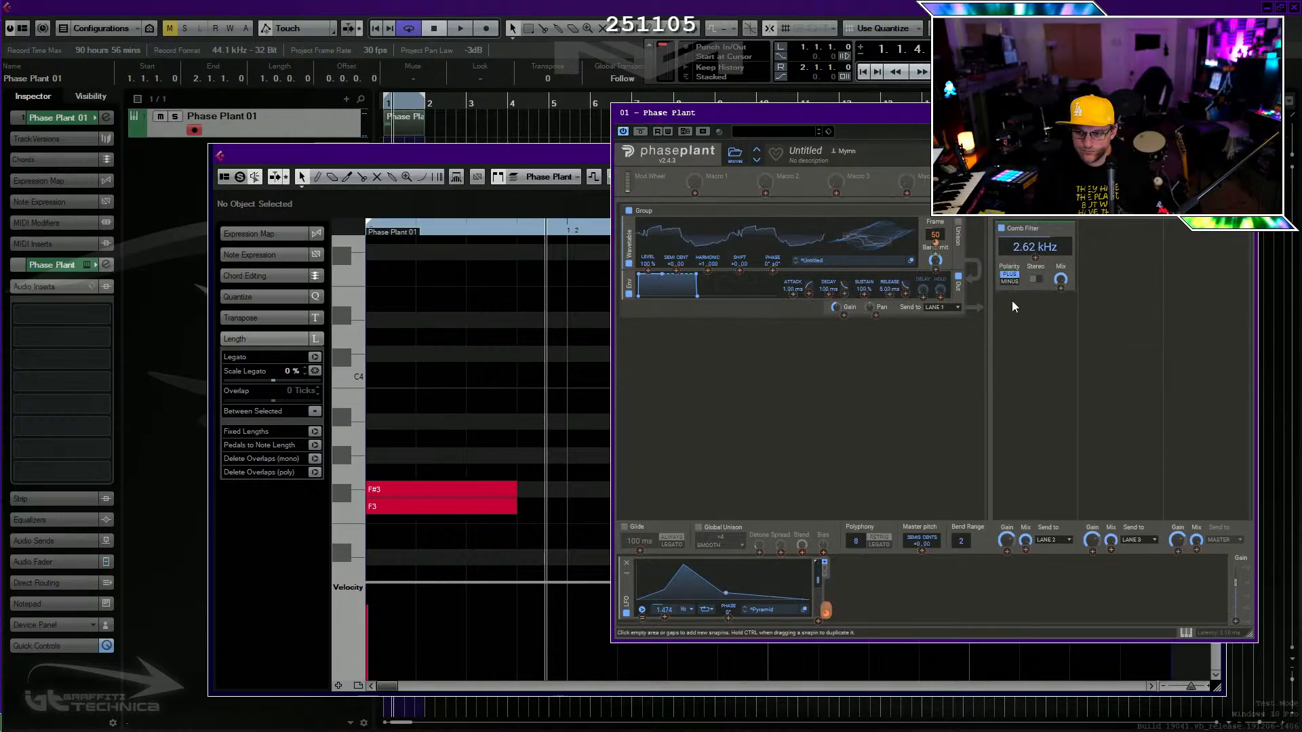
click(1035, 256)
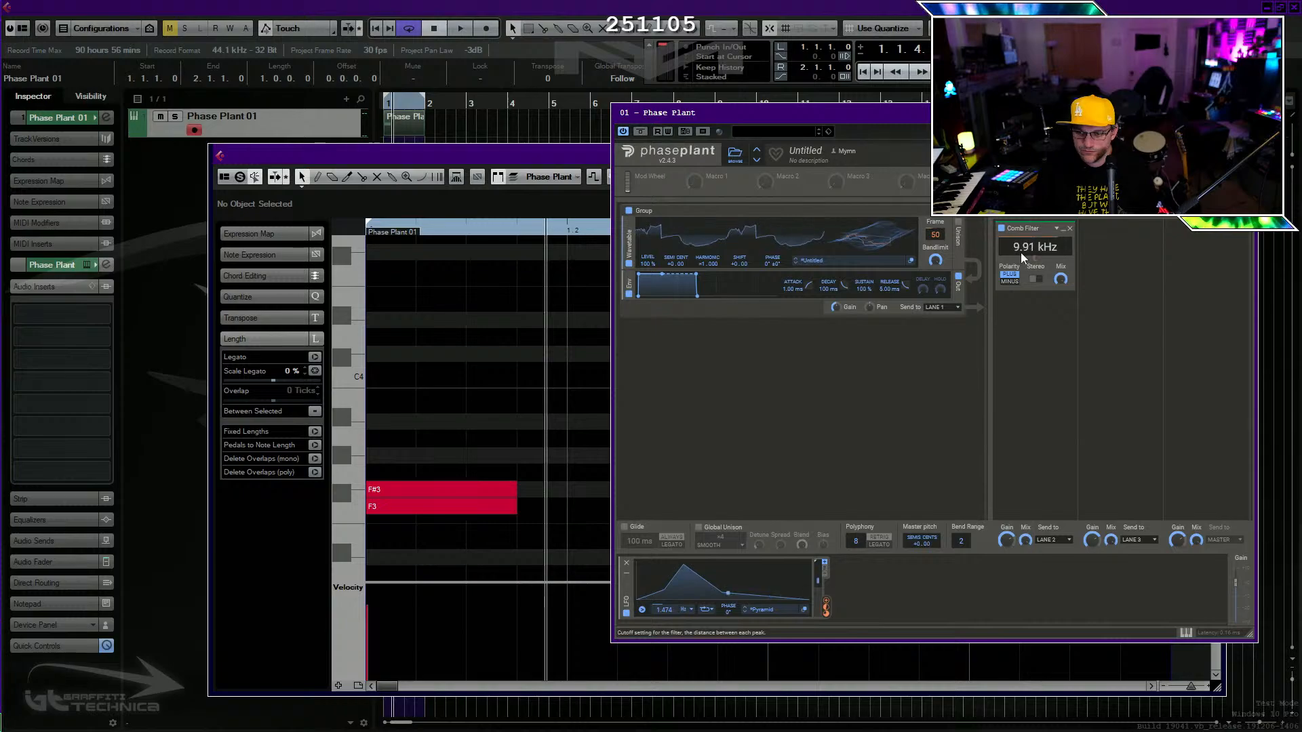
drag(1022, 253, 1022, 256)
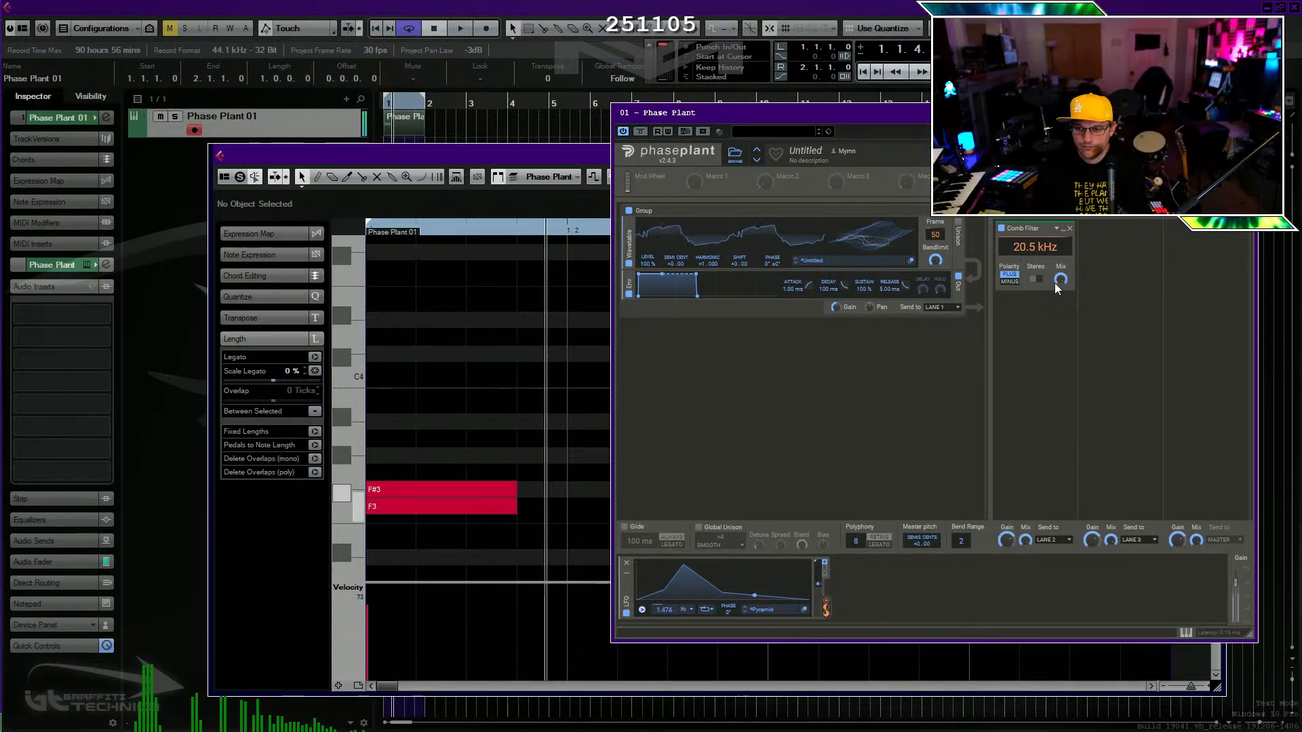
drag(1036, 258, 1035, 317)
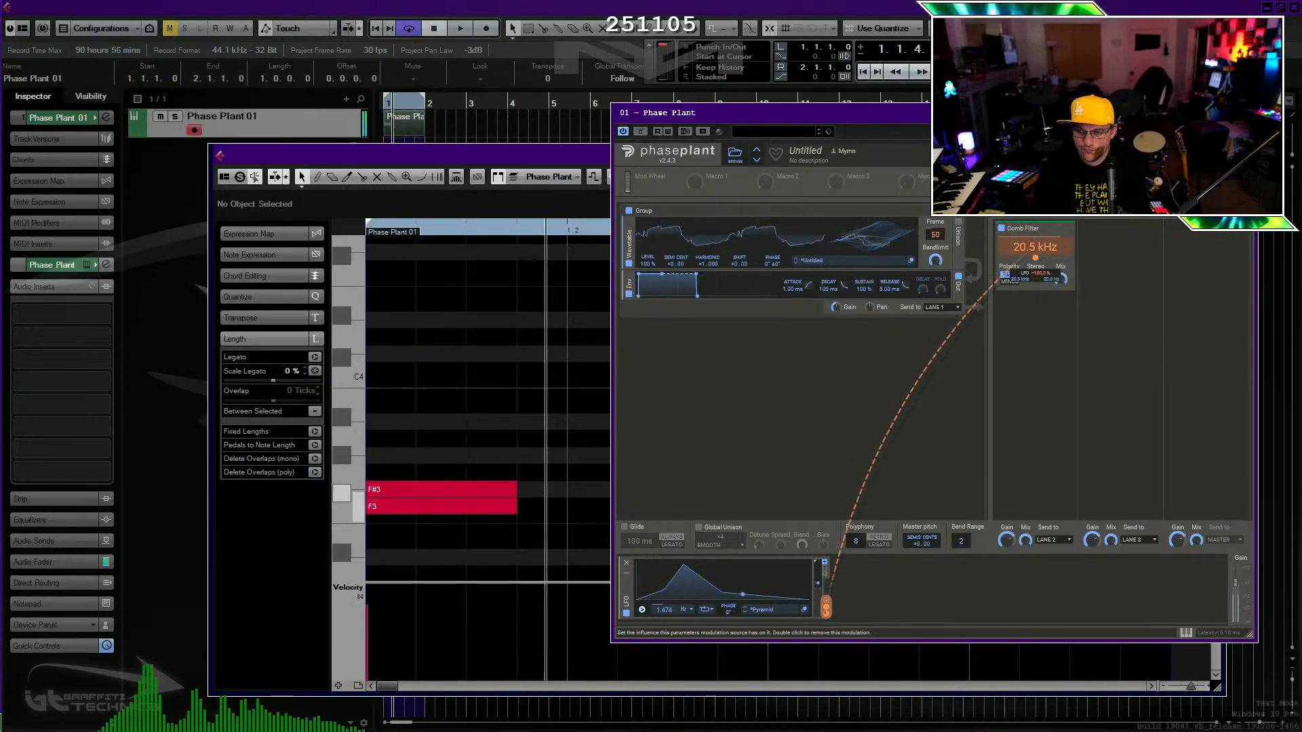
double_click(1035, 250)
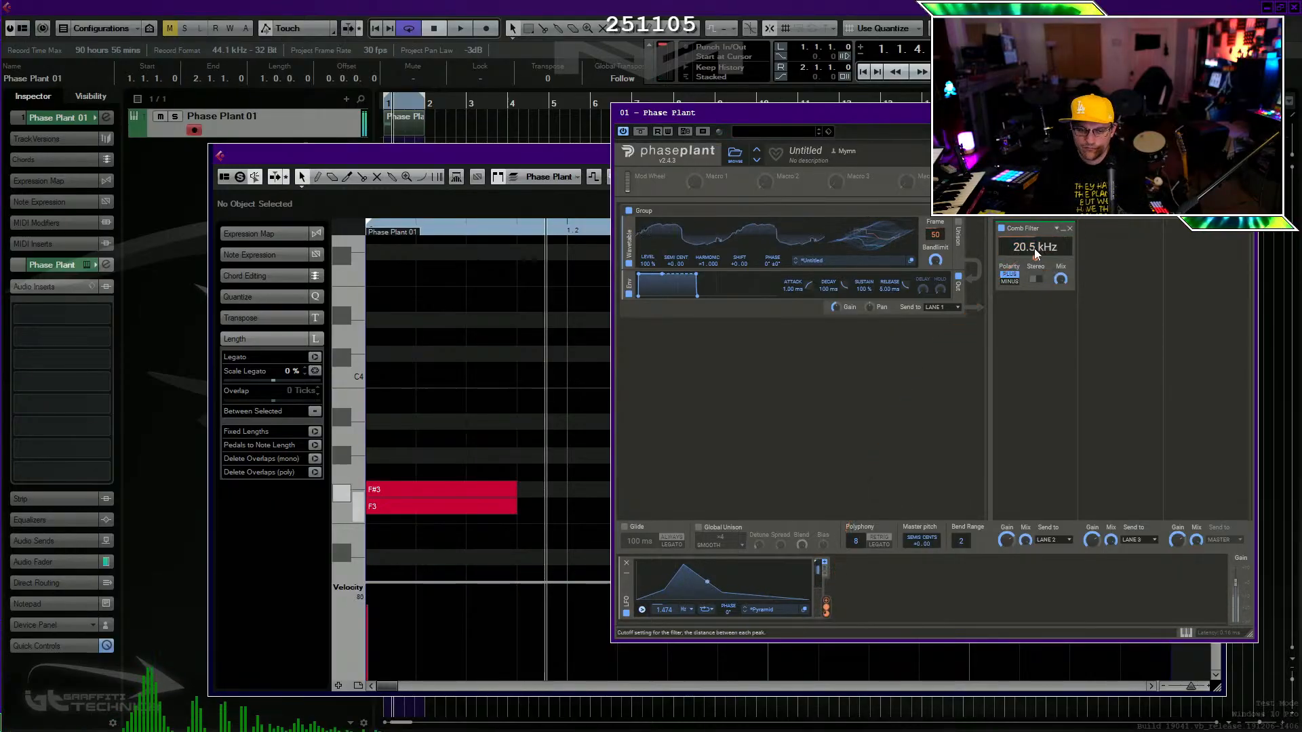
Play back the loop several times to judge the modulated comb filter sound.
key(space)
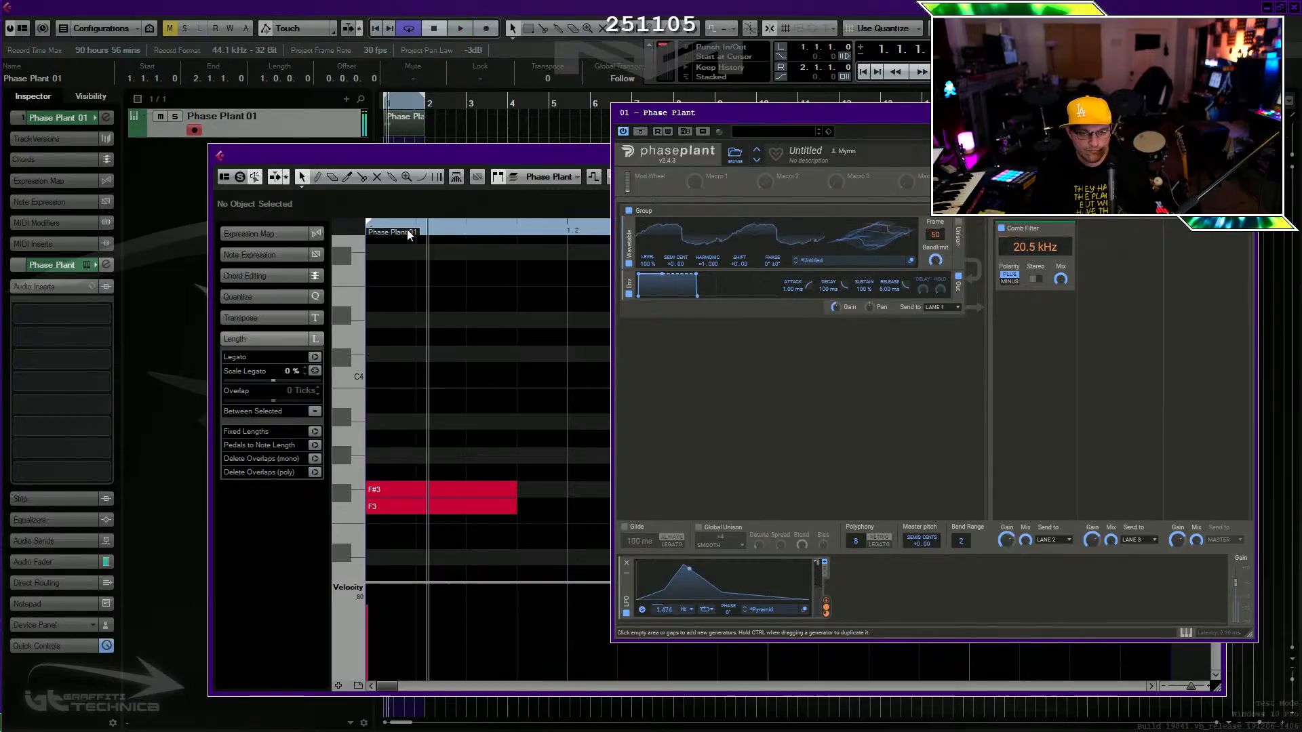
key(space)
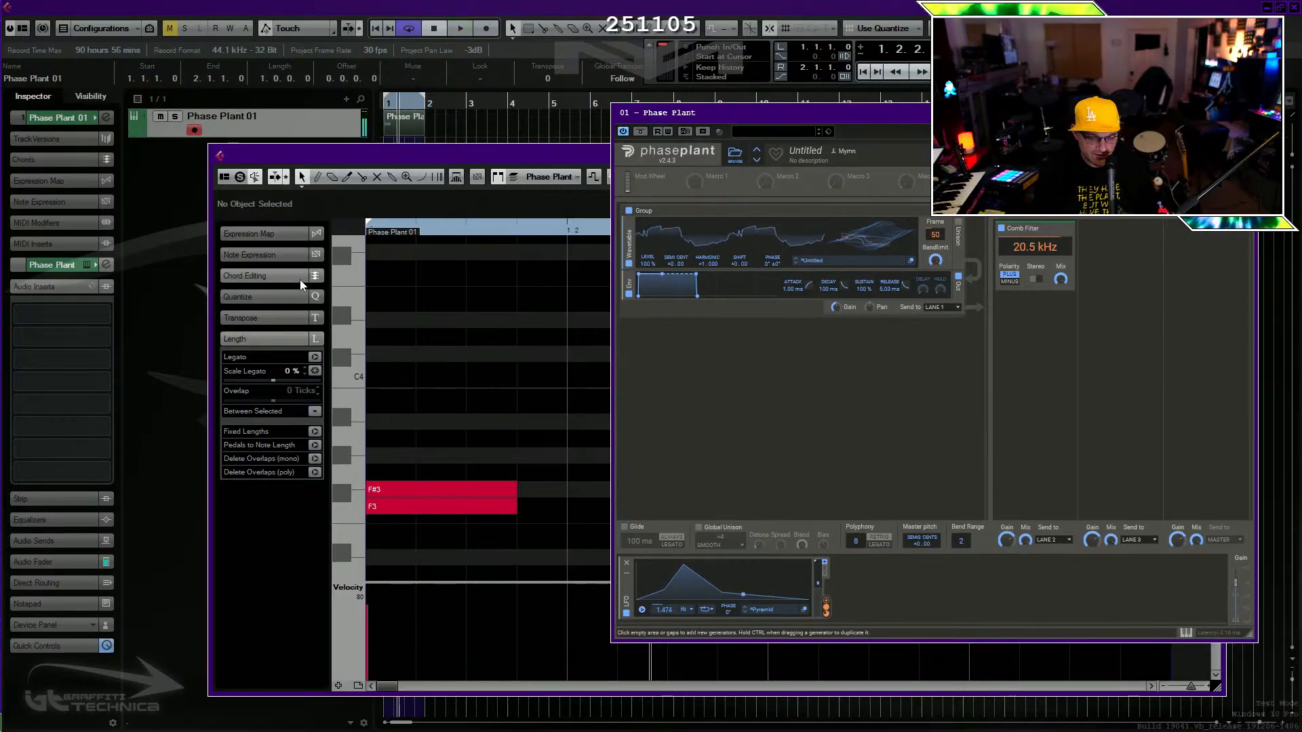
key(space)
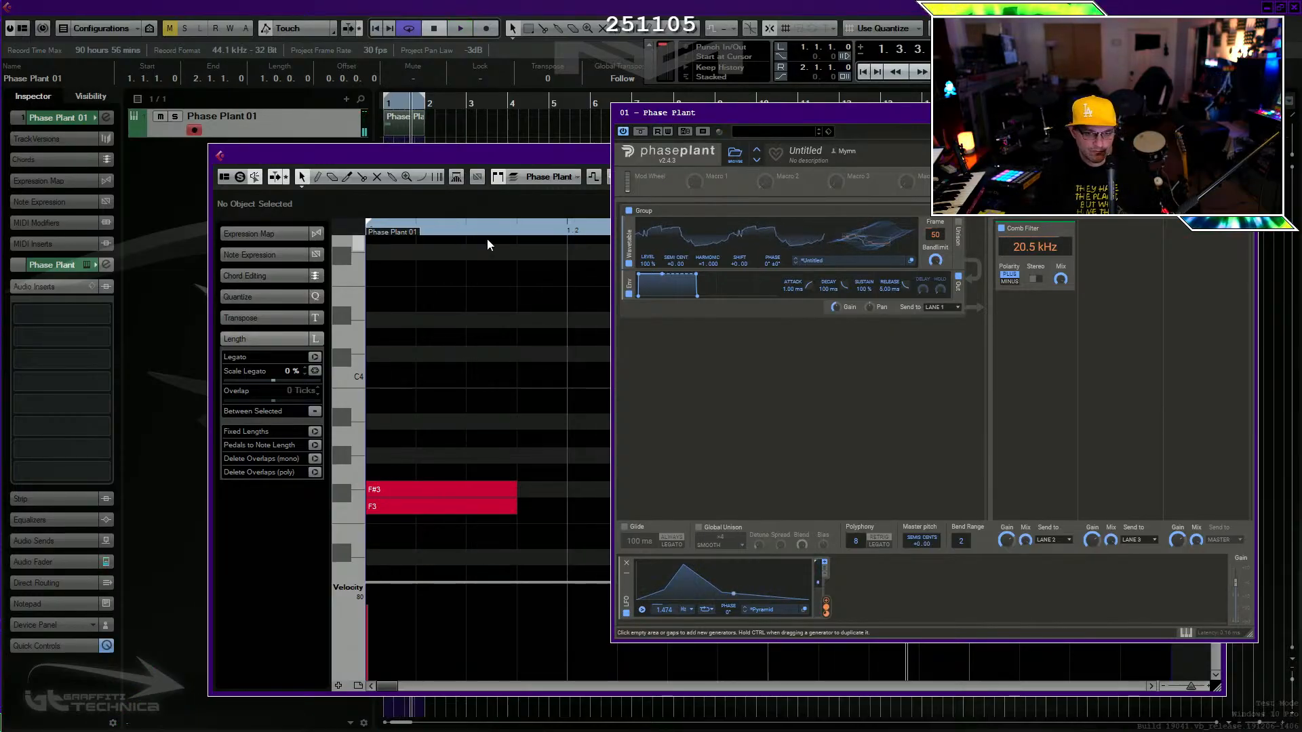
key(space)
key(space)
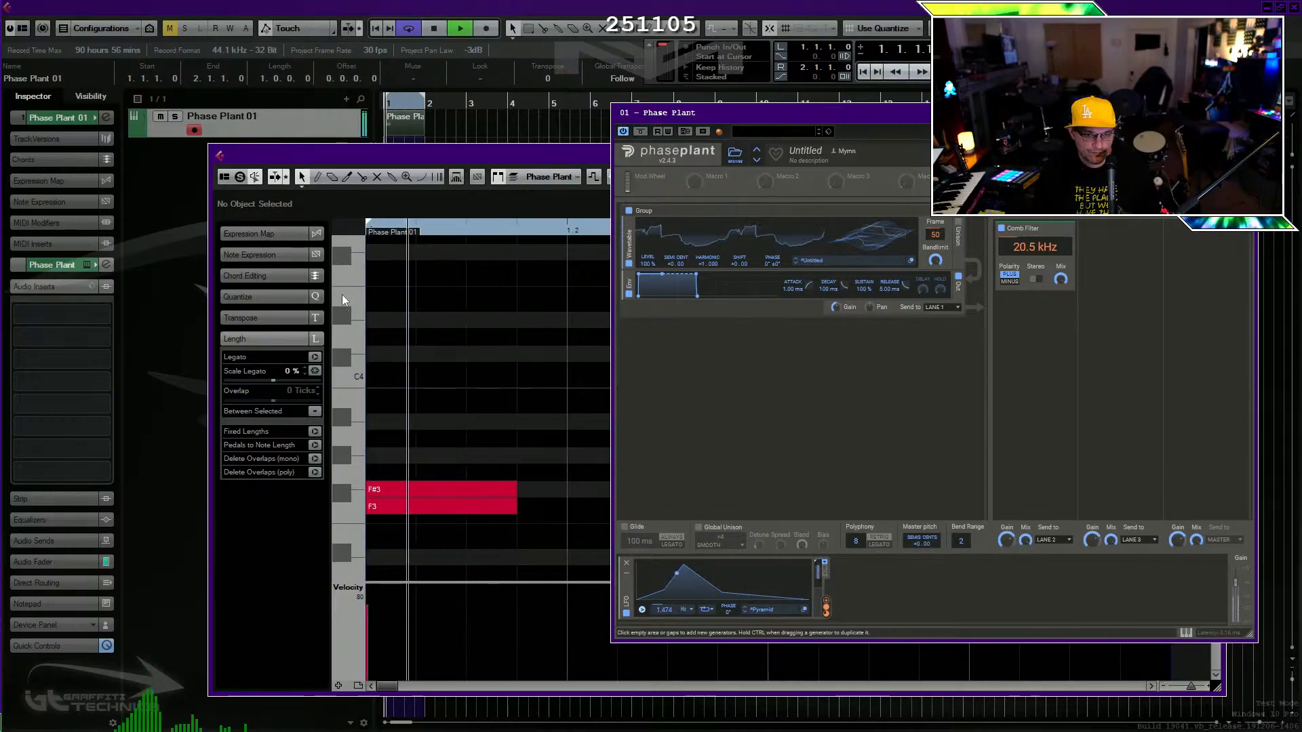
key(space)
Transpose both notes up to C4 and C#4 and audition them.
drag(447, 413, 375, 377)
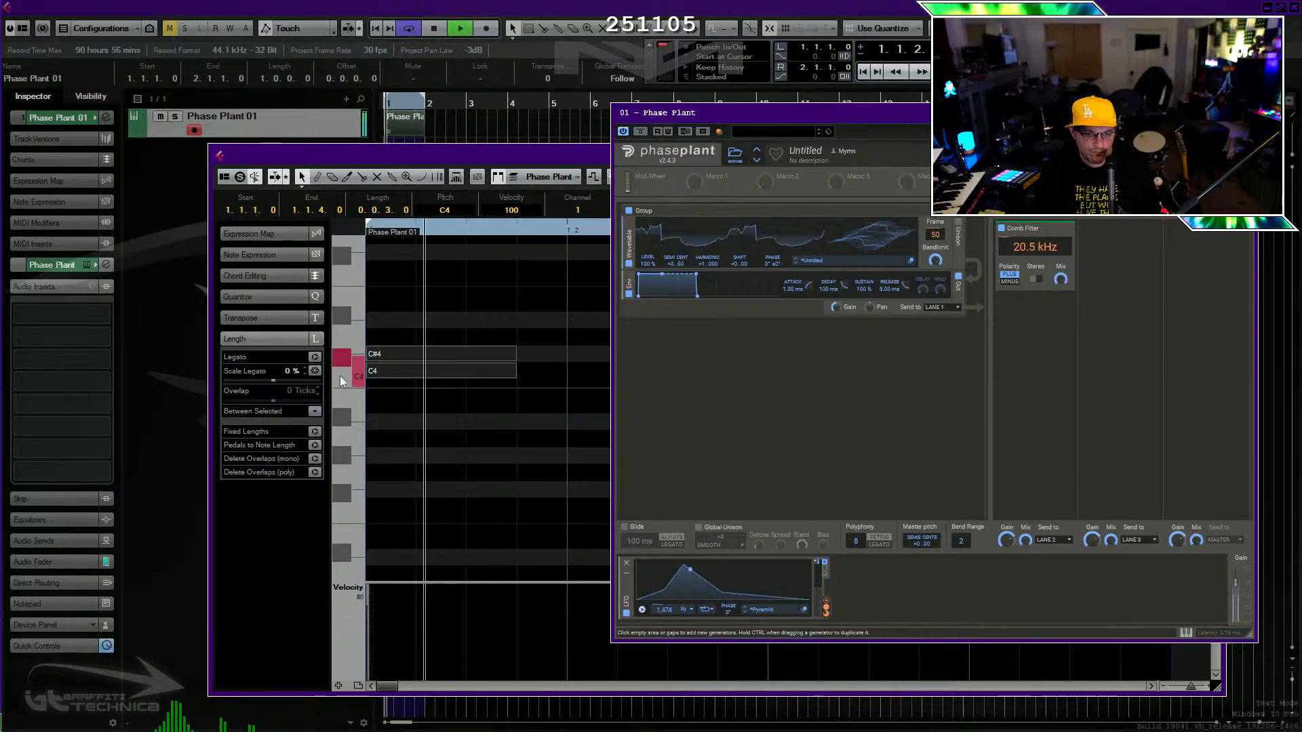
scroll(437, 276, up, 3)
key(space)
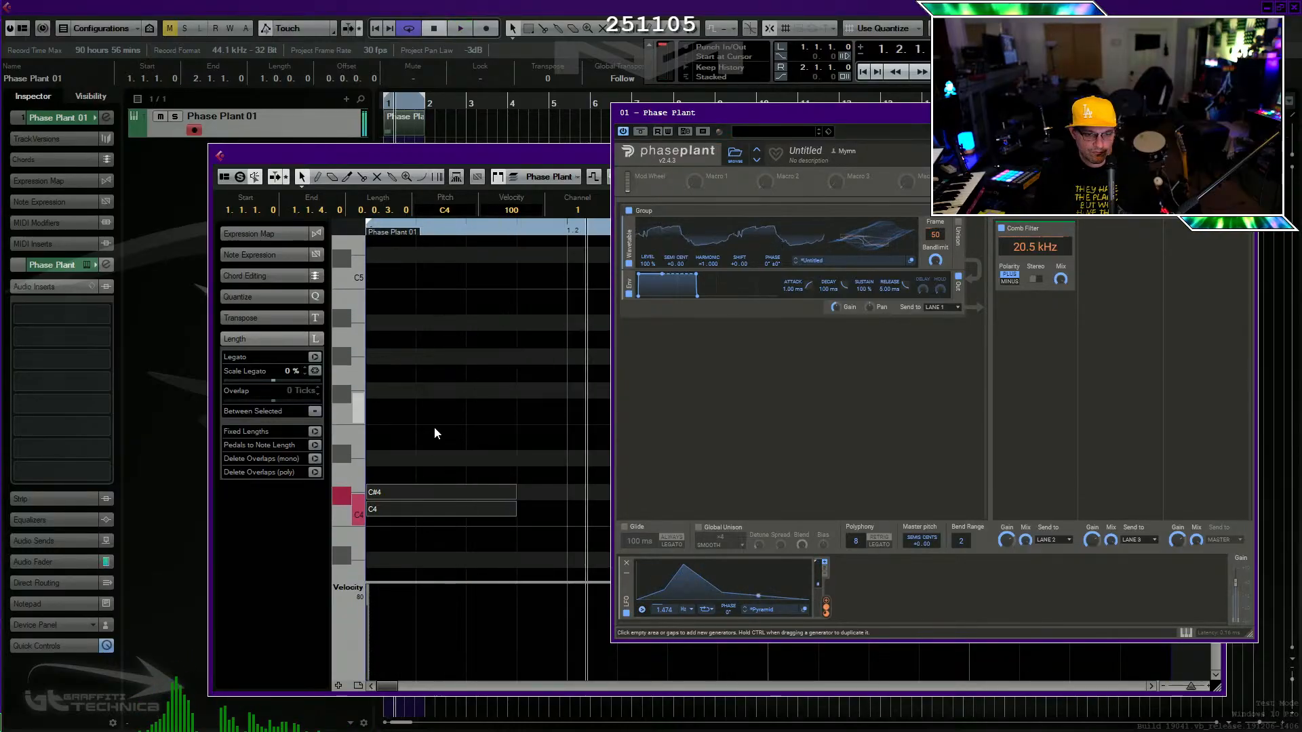
key(space)
Move the note pair up to F4 and F#4 and play back the loop.
drag(384, 512, 384, 410)
drag(415, 232, 305, 234)
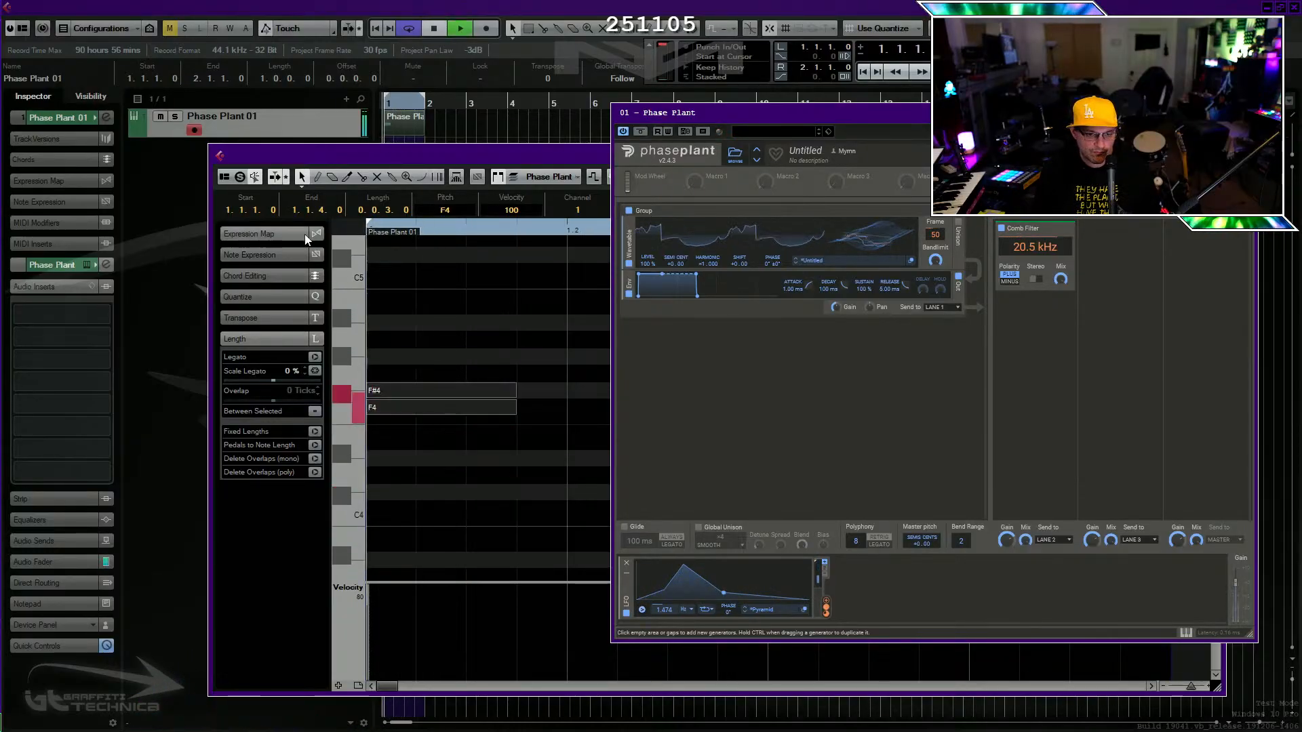
key(space)
key(space)
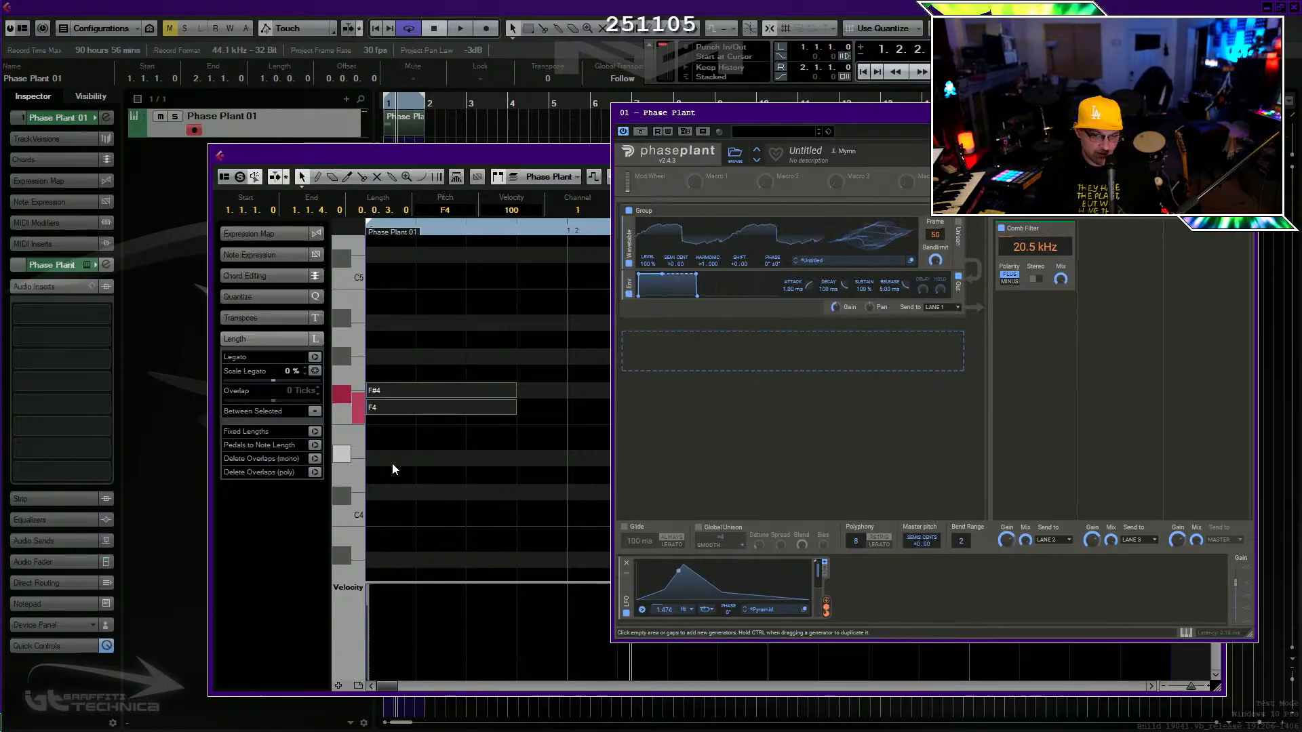
key(space)
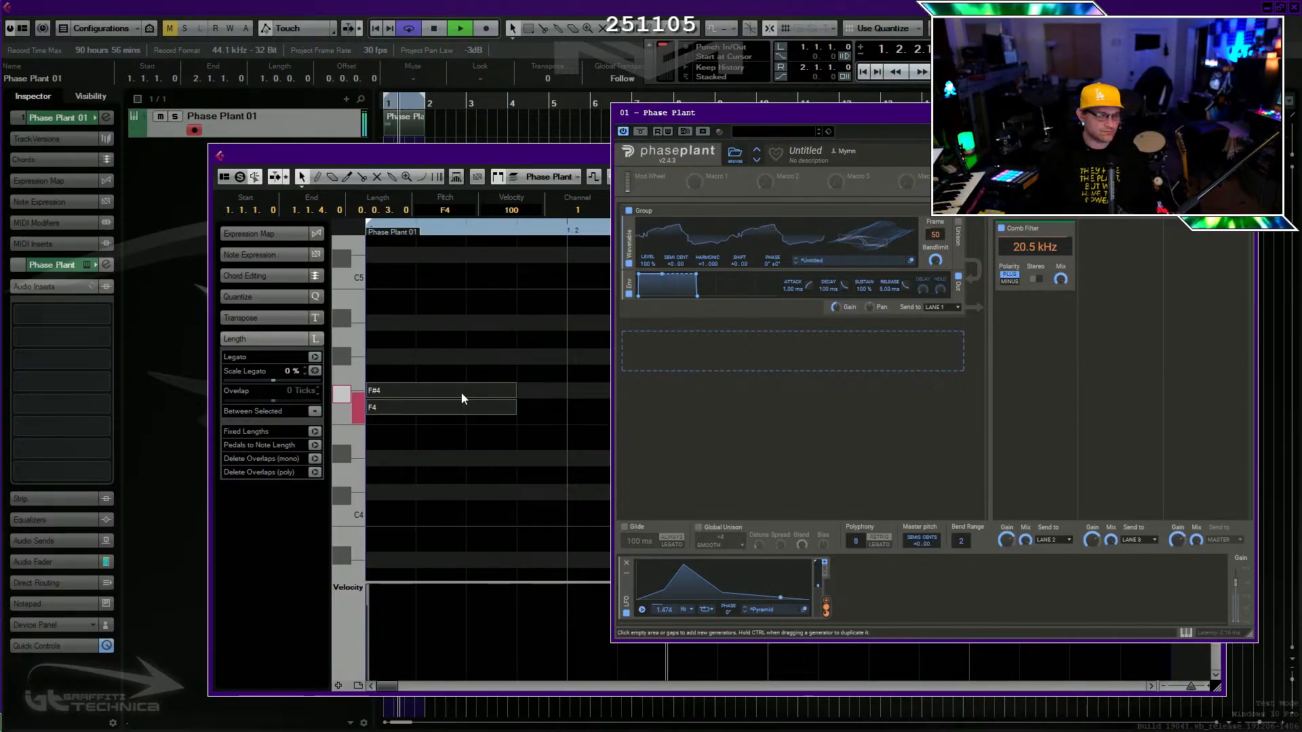
key(space)
drag(374, 229, 350, 236)
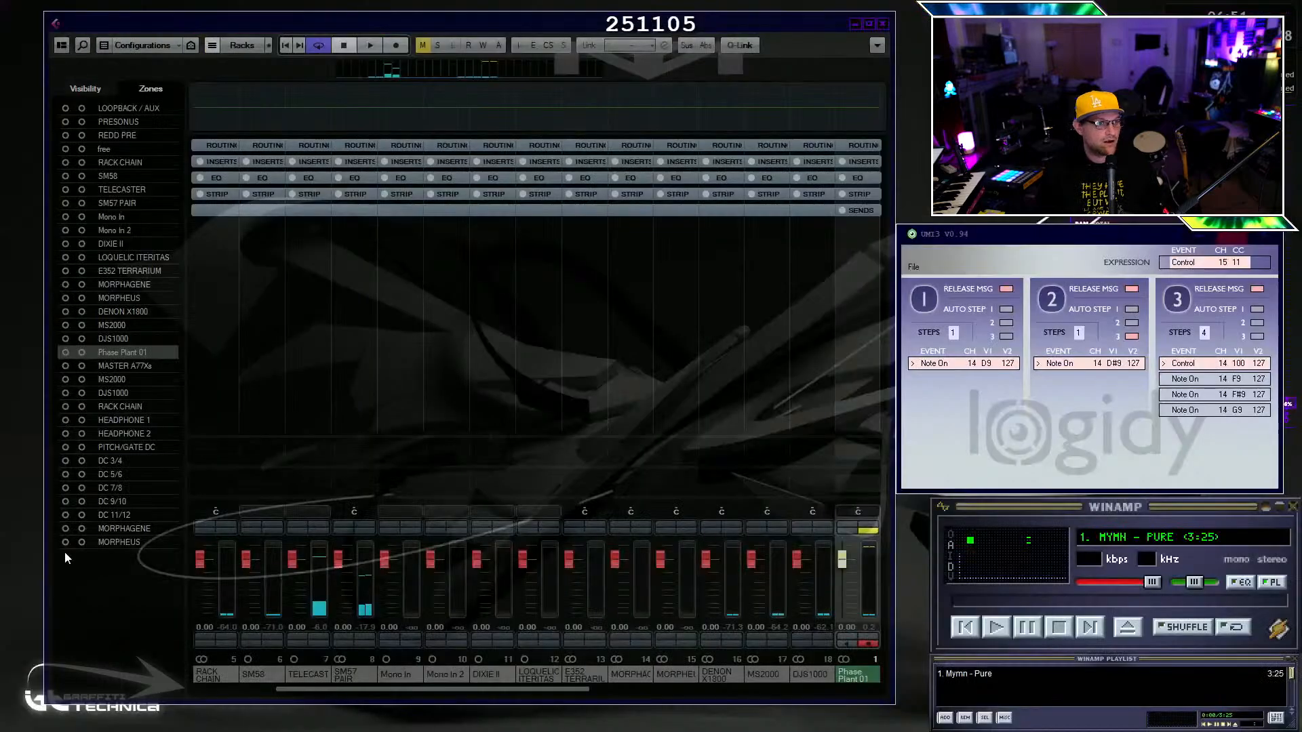
Pin the MASTER A77Xs channel to the mixer's right zone, insert KClip3 on it, and audition the loop through it.
click(84, 366)
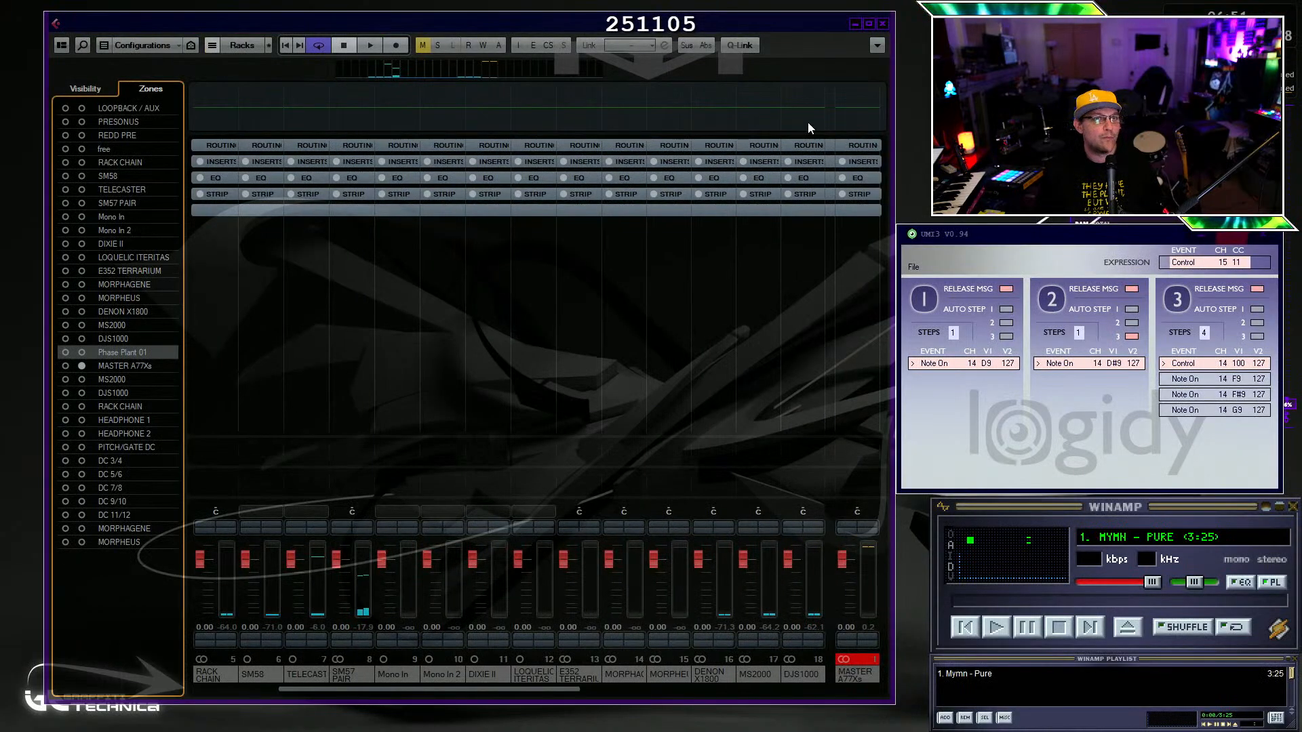
click(860, 163)
click(860, 177)
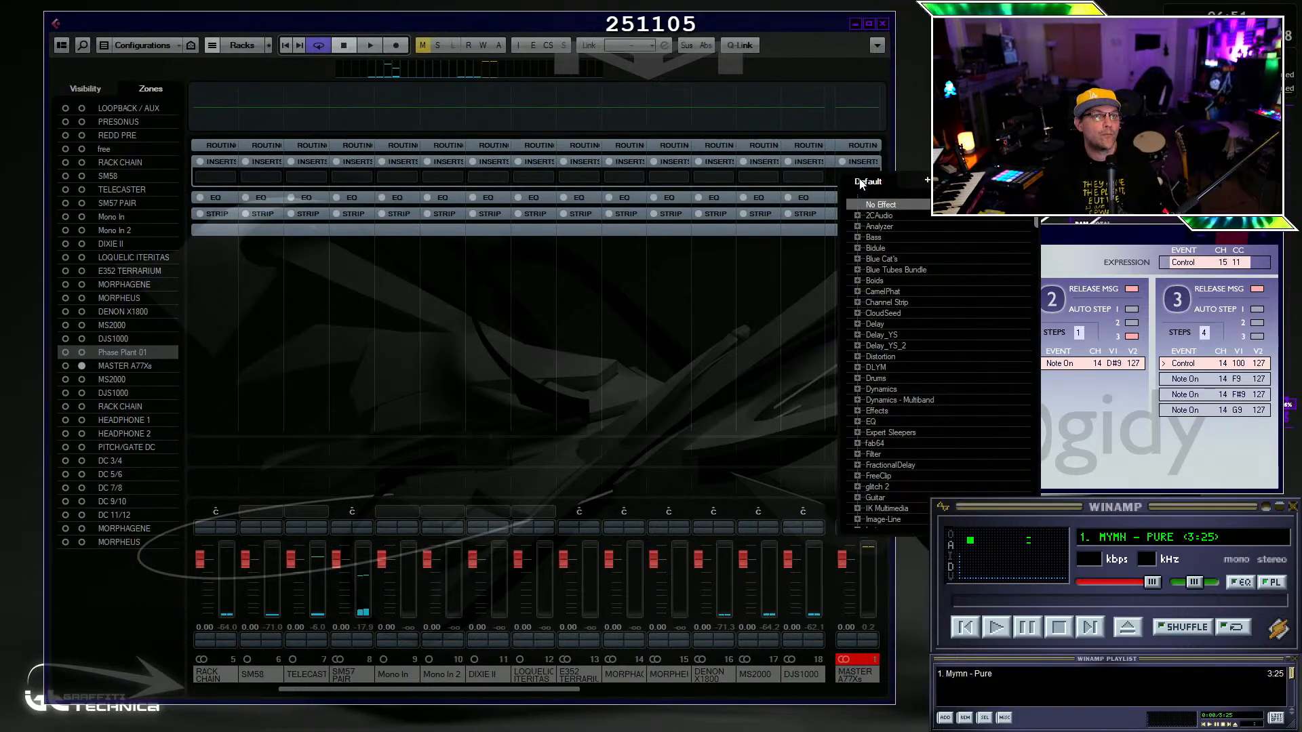
text(kclip)
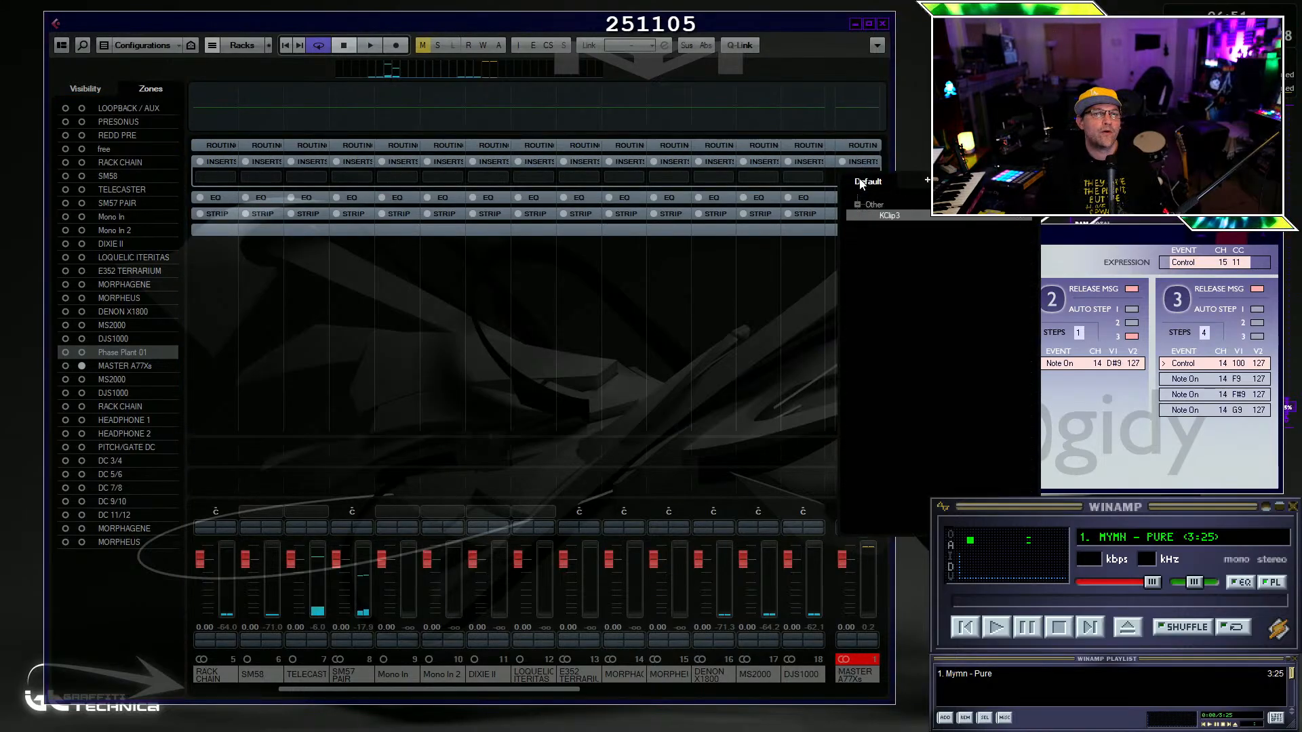
key(Return)
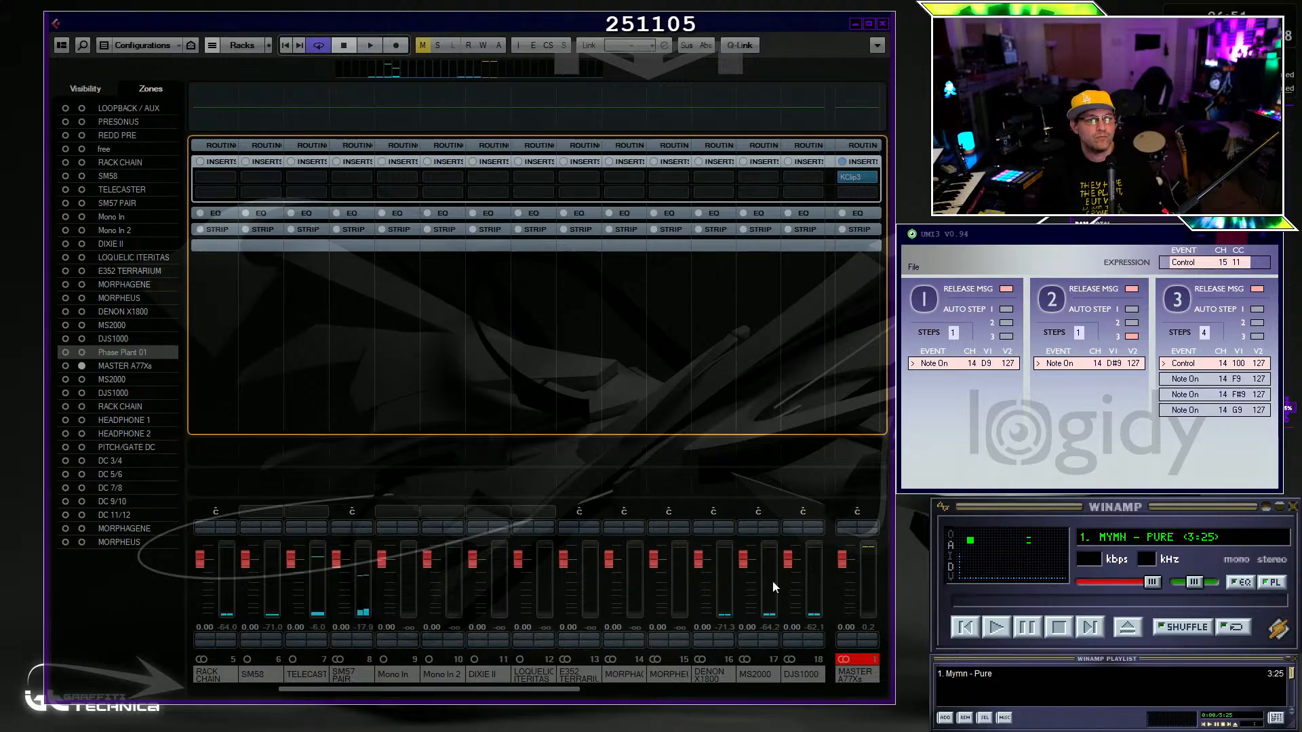
key(space)
click(857, 657)
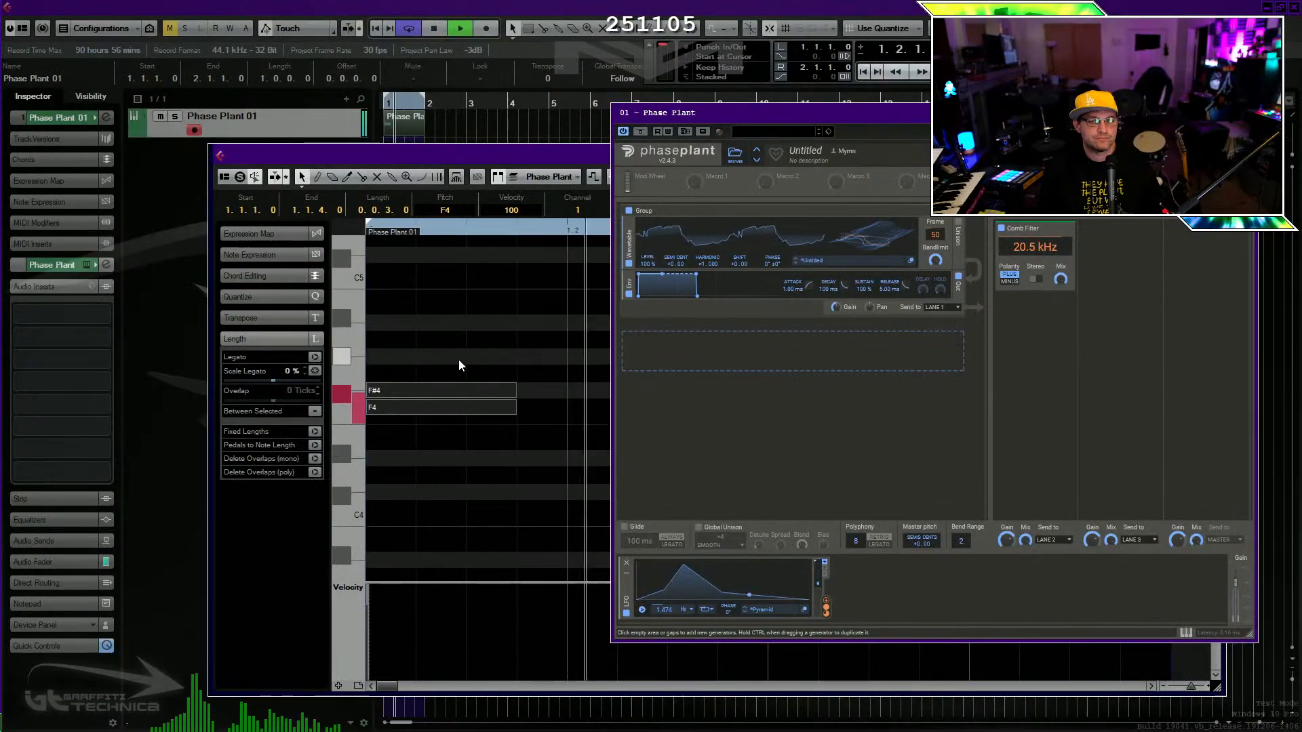
key(space)
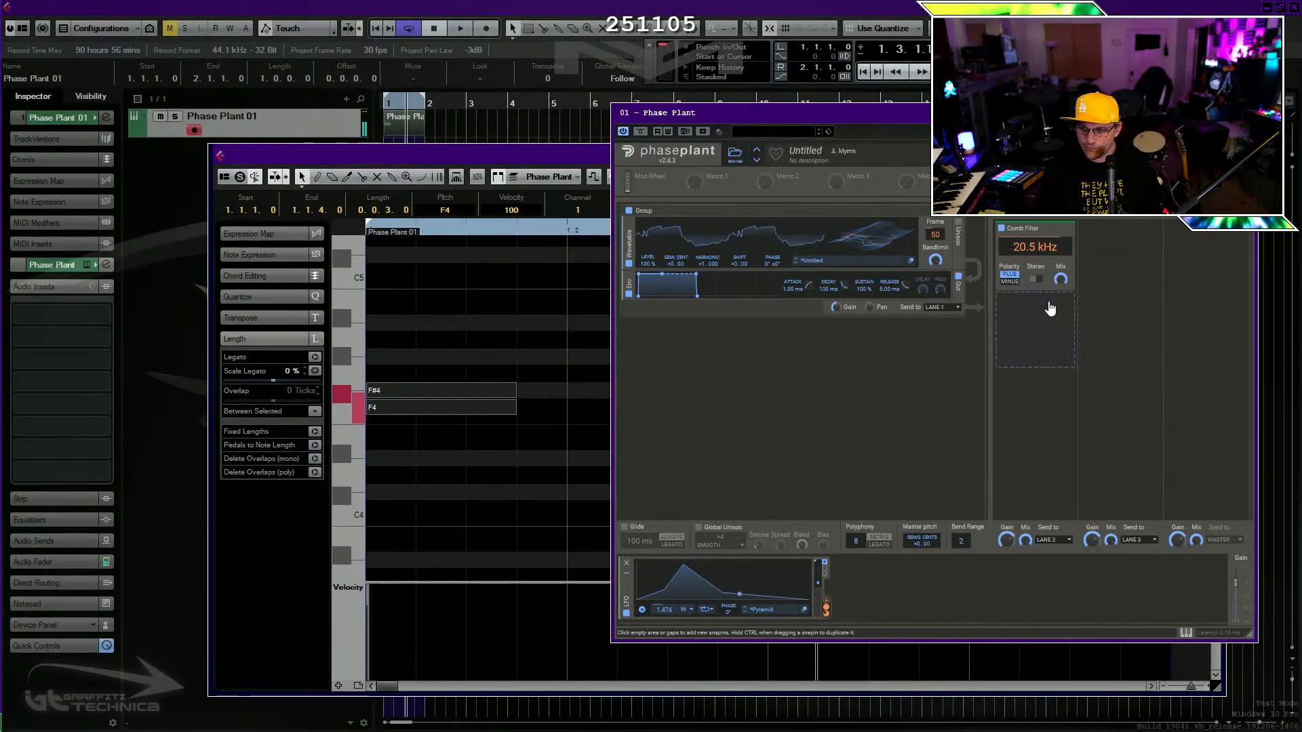
Add a Filter in notch mode below the Comb Filter and modulate its cutoff with the LFO while the loop plays.
click(1041, 339)
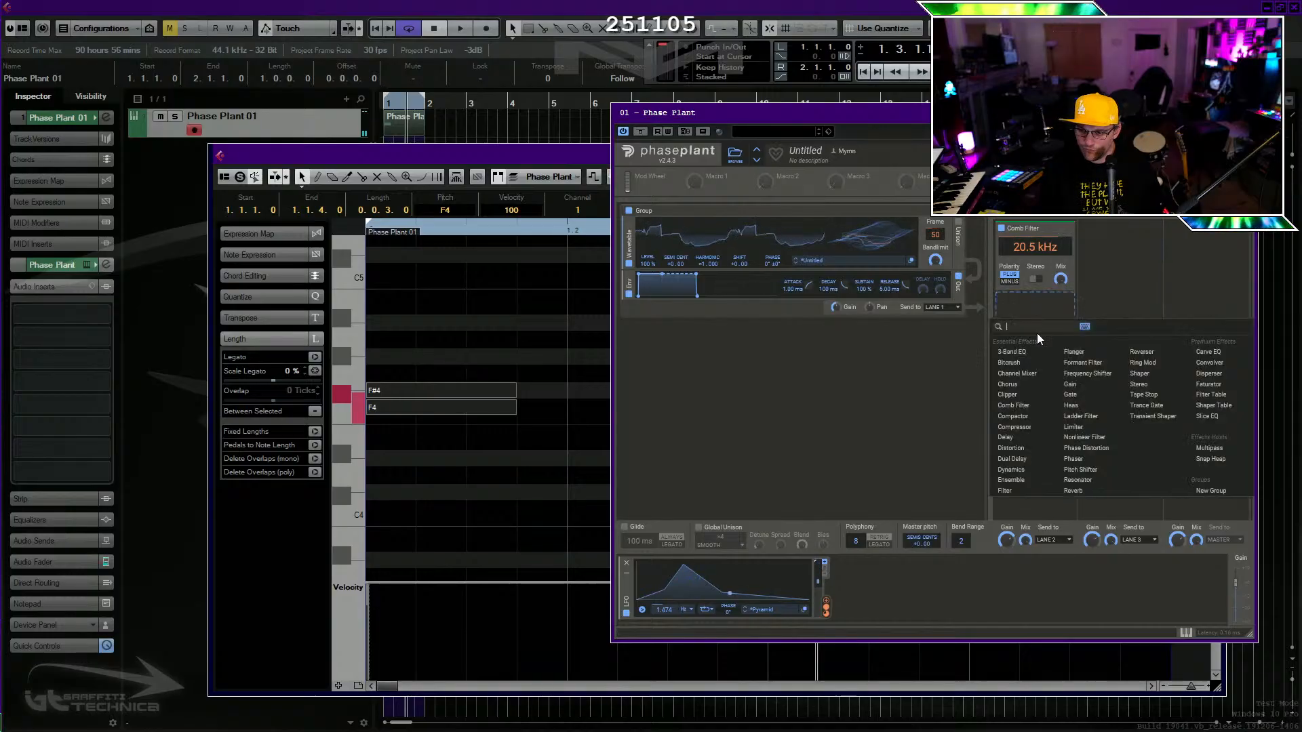
click(1008, 491)
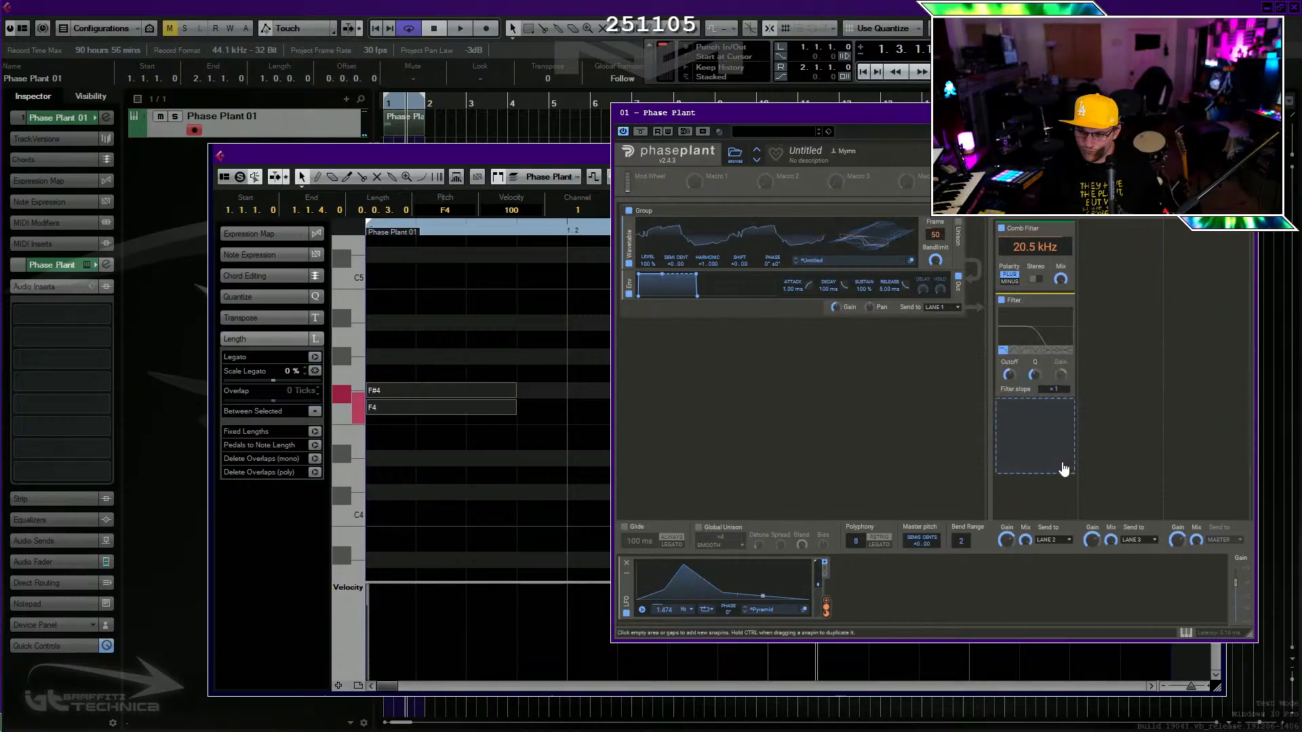
click(1034, 351)
key(space)
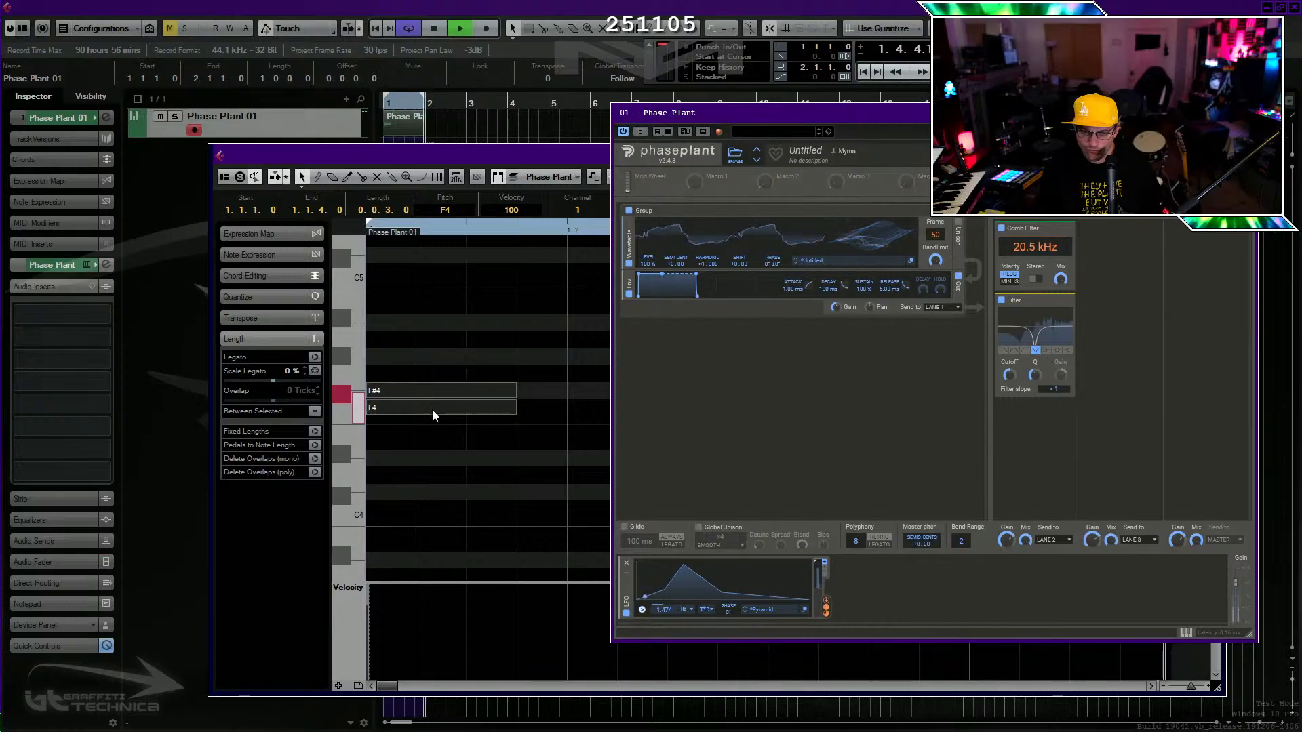
drag(826, 605, 1019, 368)
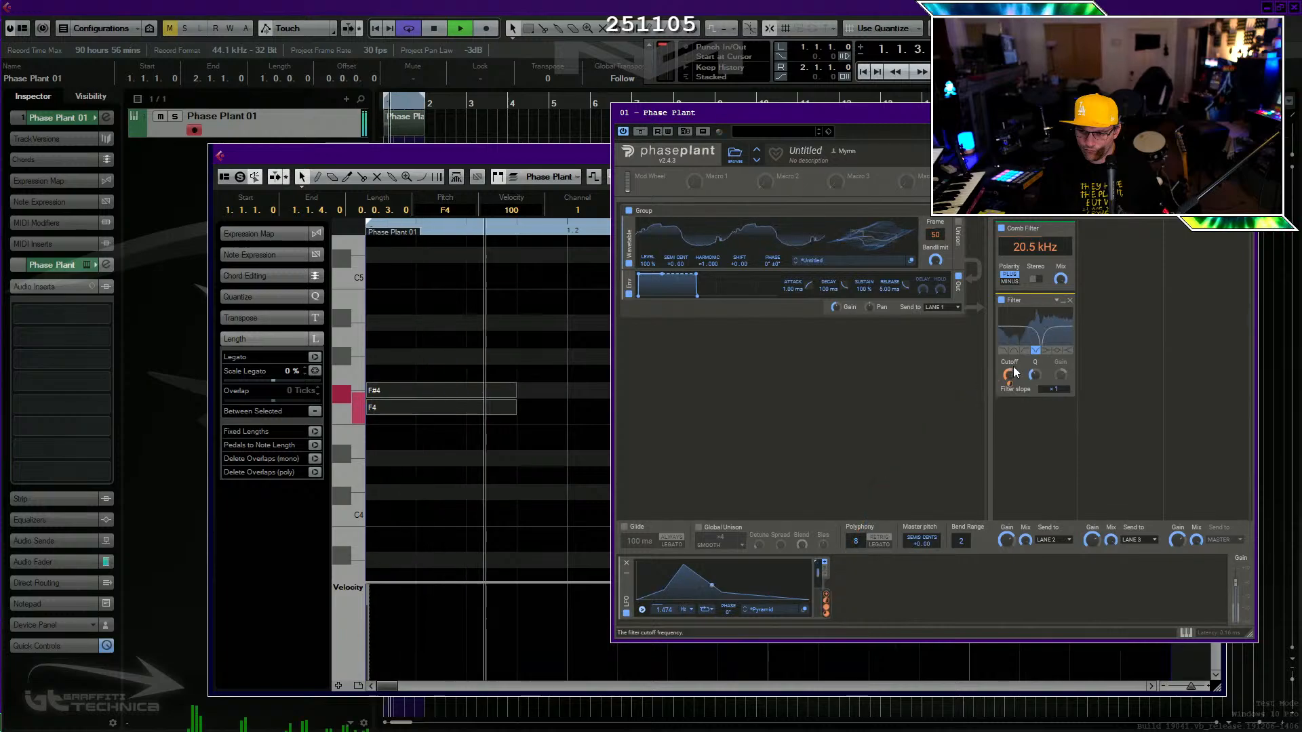
drag(1014, 371, 1009, 378)
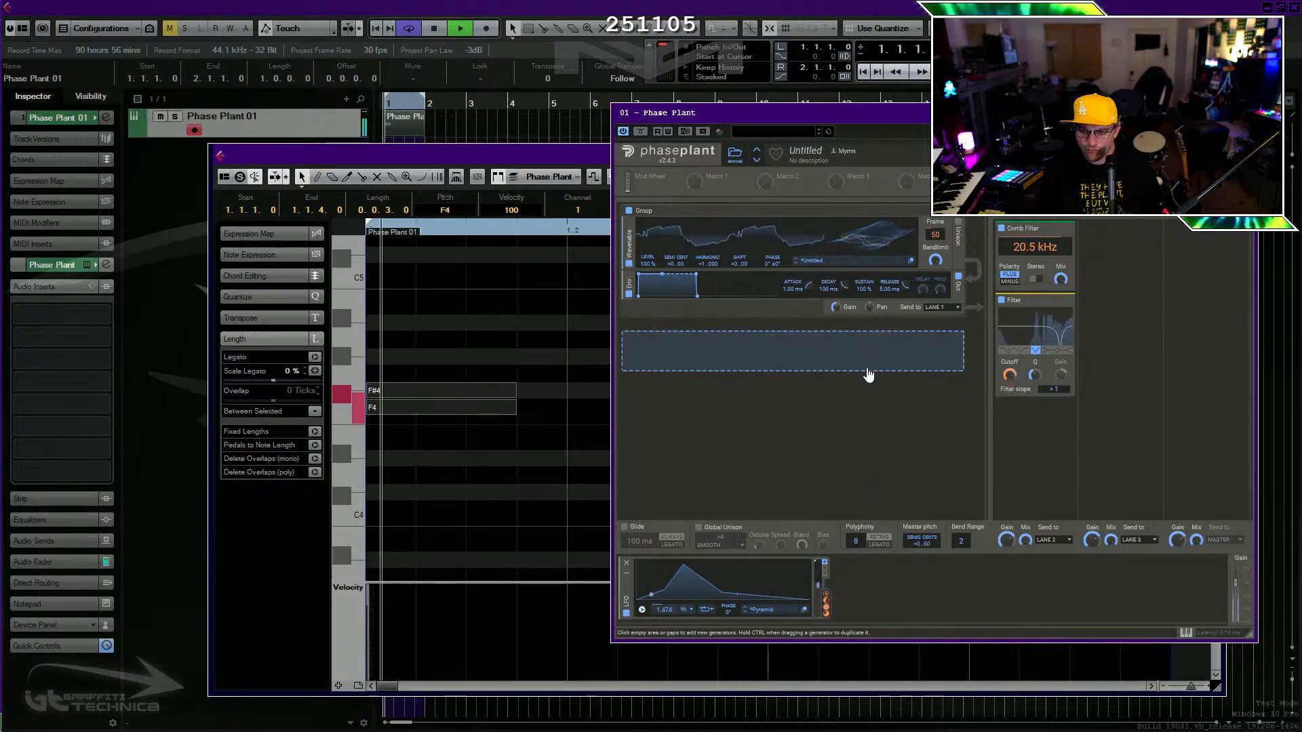
Enable unison on the wavetable oscillator with 8 voices in Smooth mode, and raise the detune and stereo spread.
click(958, 222)
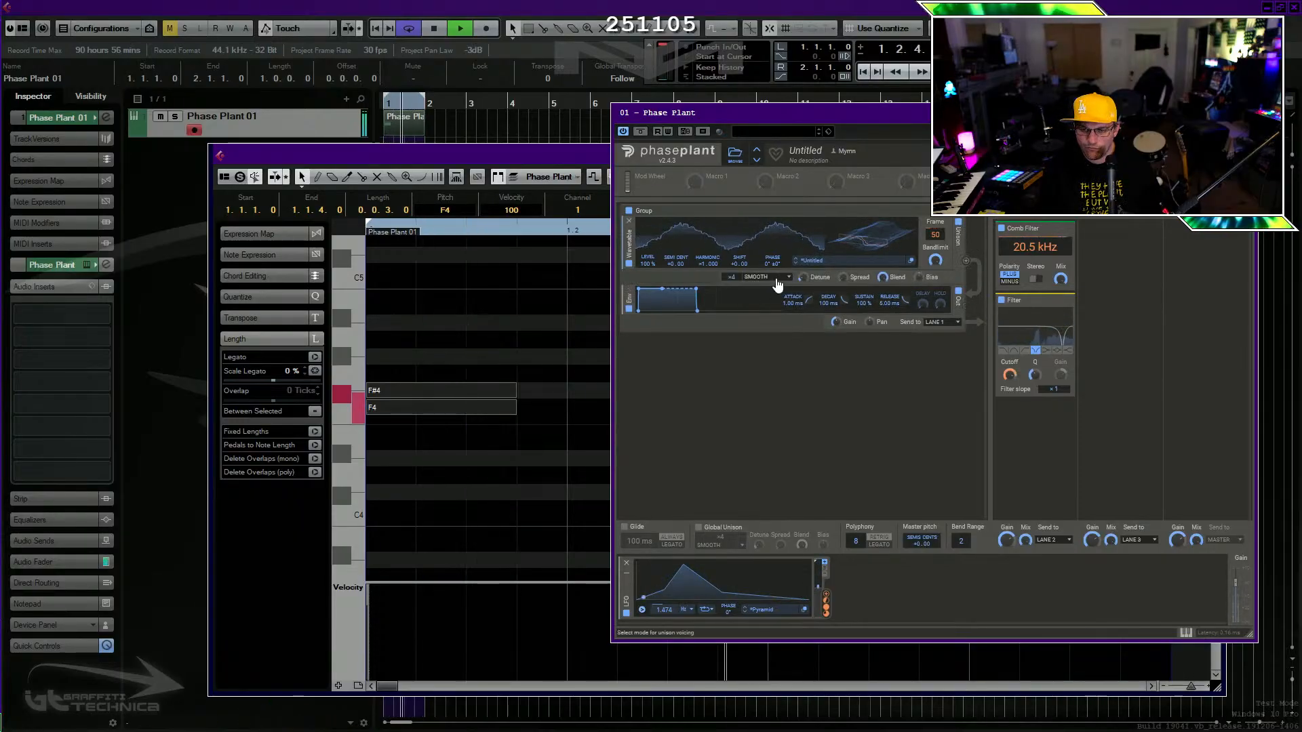
drag(803, 277, 803, 259)
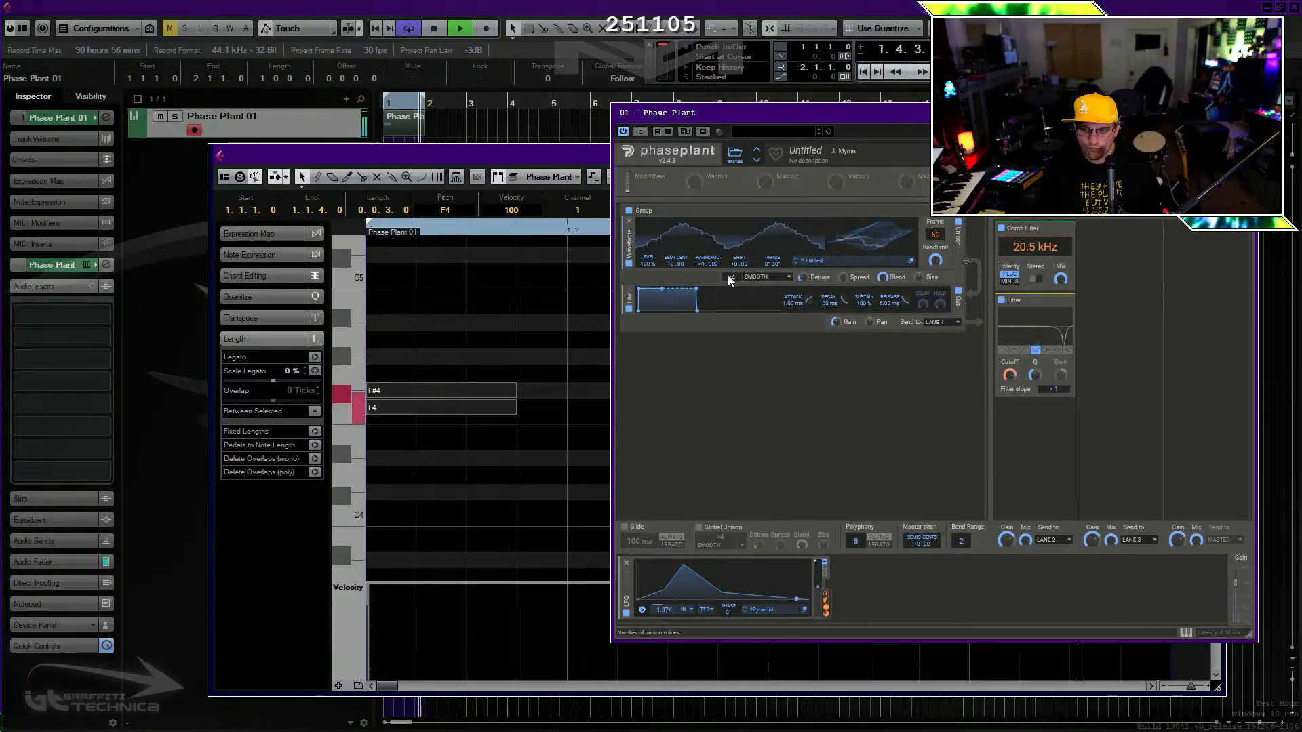
drag(730, 277, 730, 254)
mouse_move(843, 277)
mouse_down()
mouse_move(843, 234)
mouse_move(843, 302)
mouse_move(843, 273)
mouse_up()
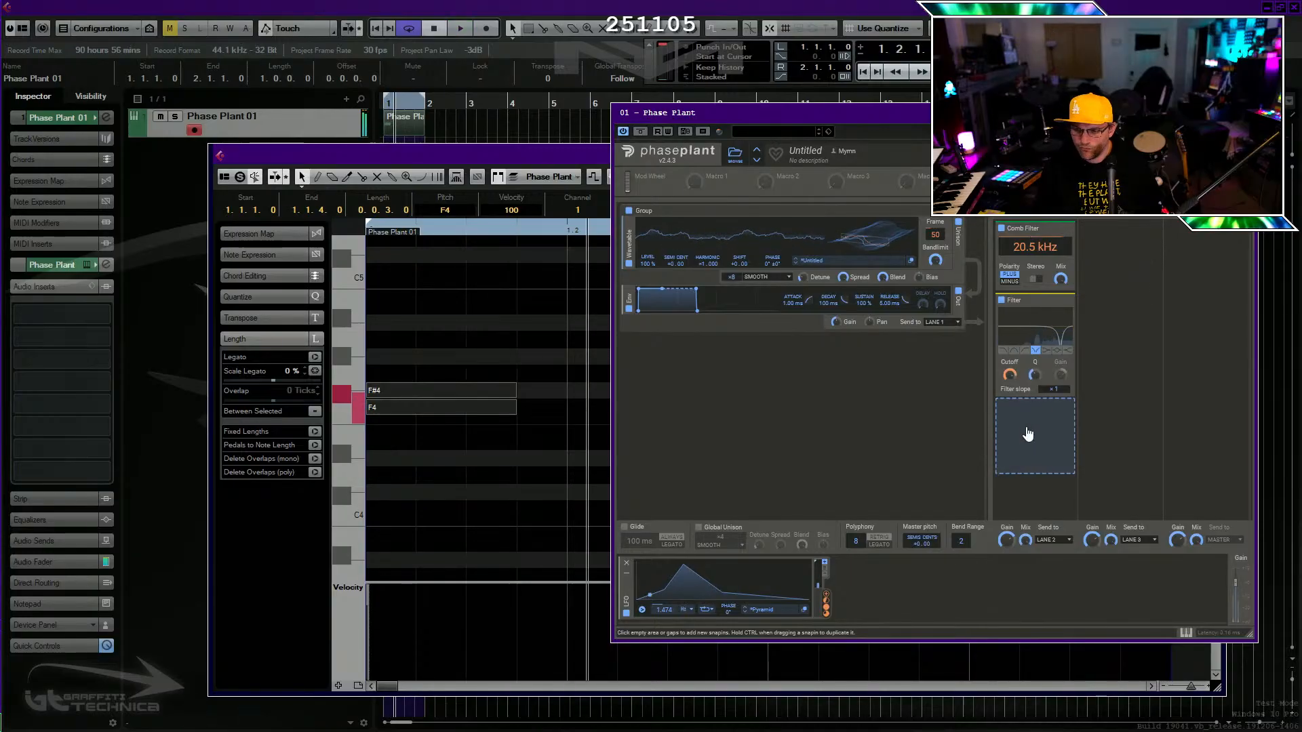
Add a Formant Filter below the notch filter, modulate both of its frequency axes with the LFO, and reposition its formant point.
click(1024, 424)
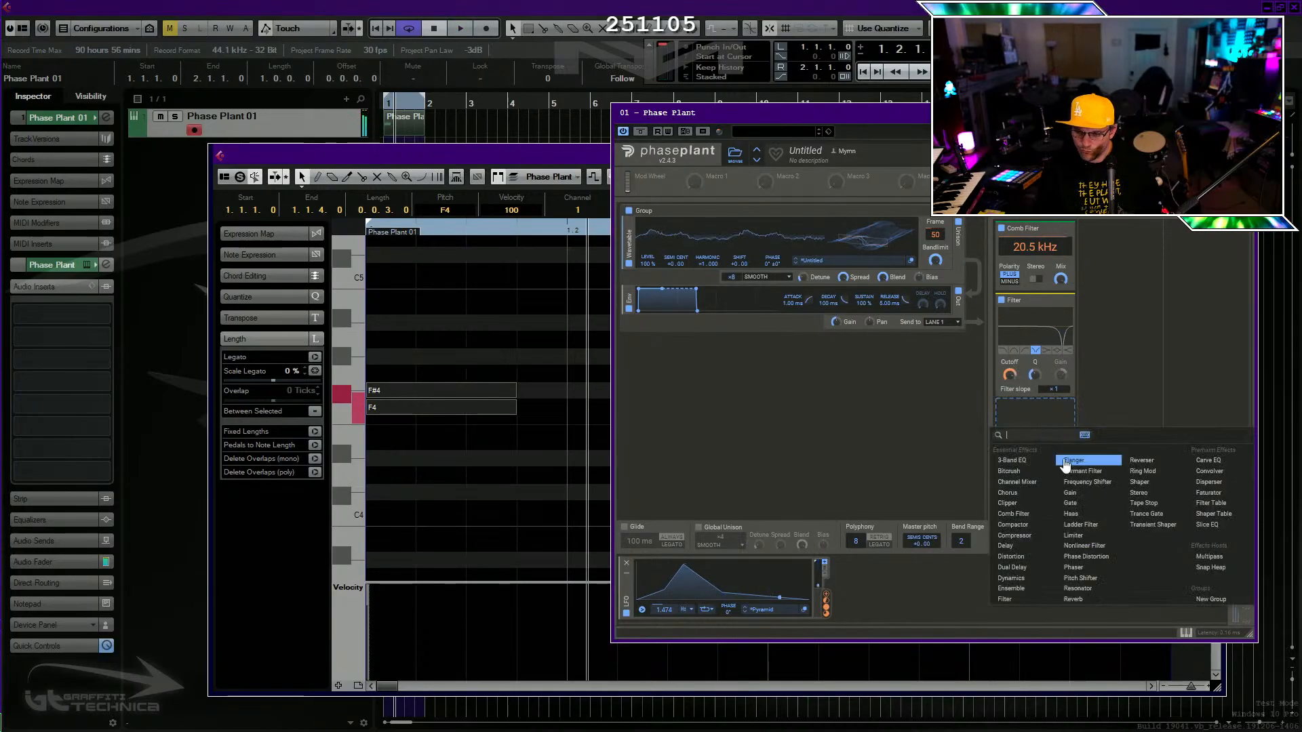
click(1098, 477)
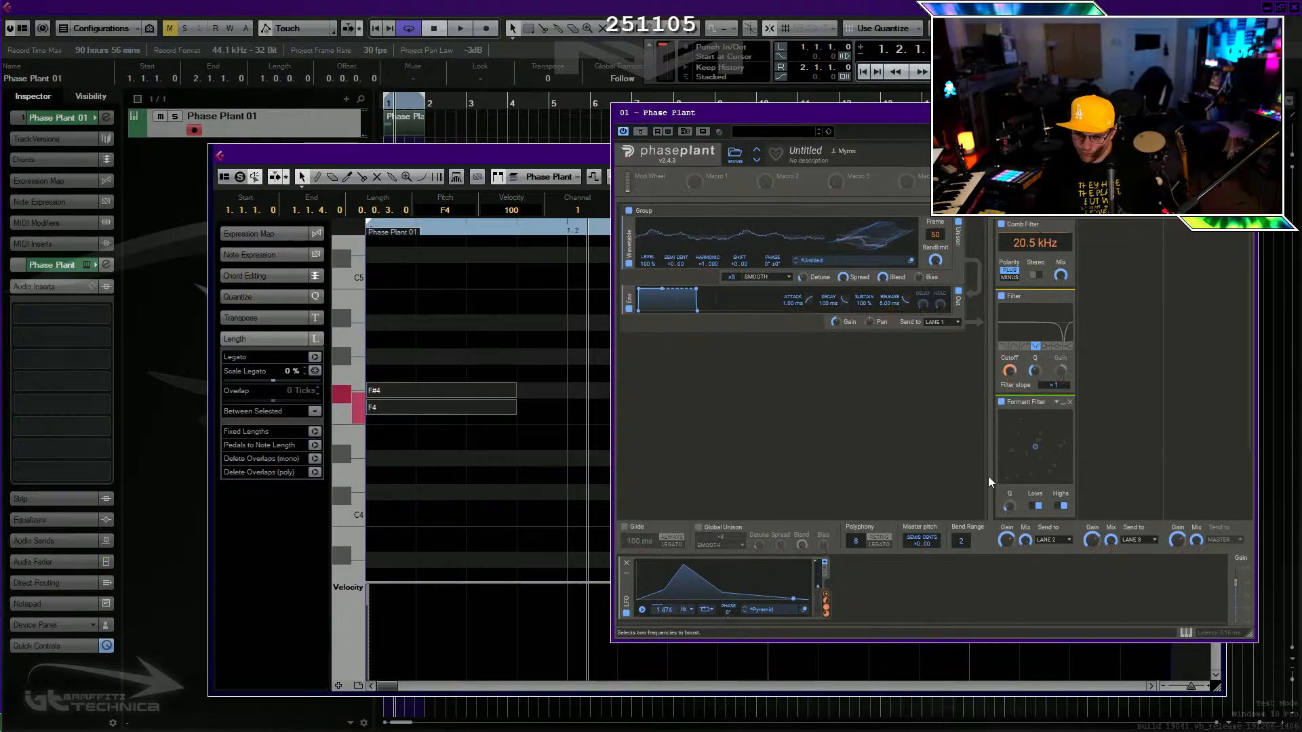
drag(824, 596, 1003, 447)
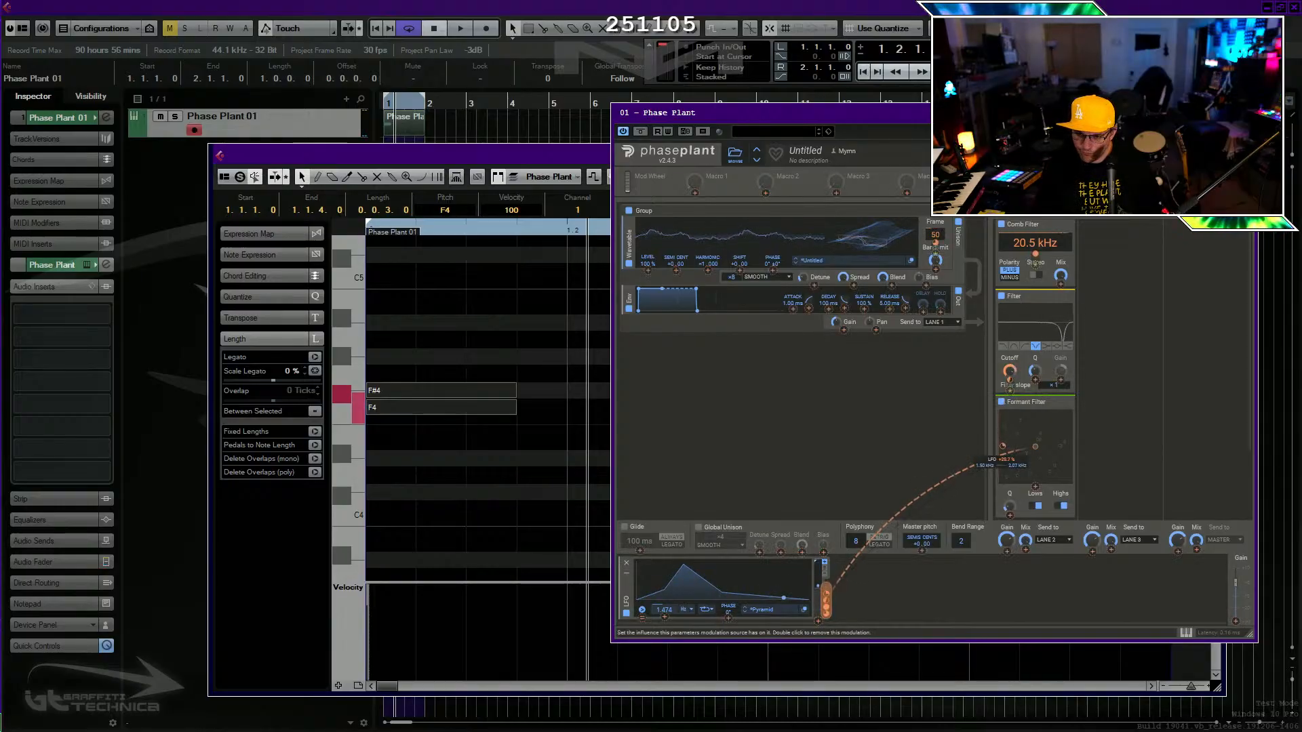
drag(1035, 486, 1037, 446)
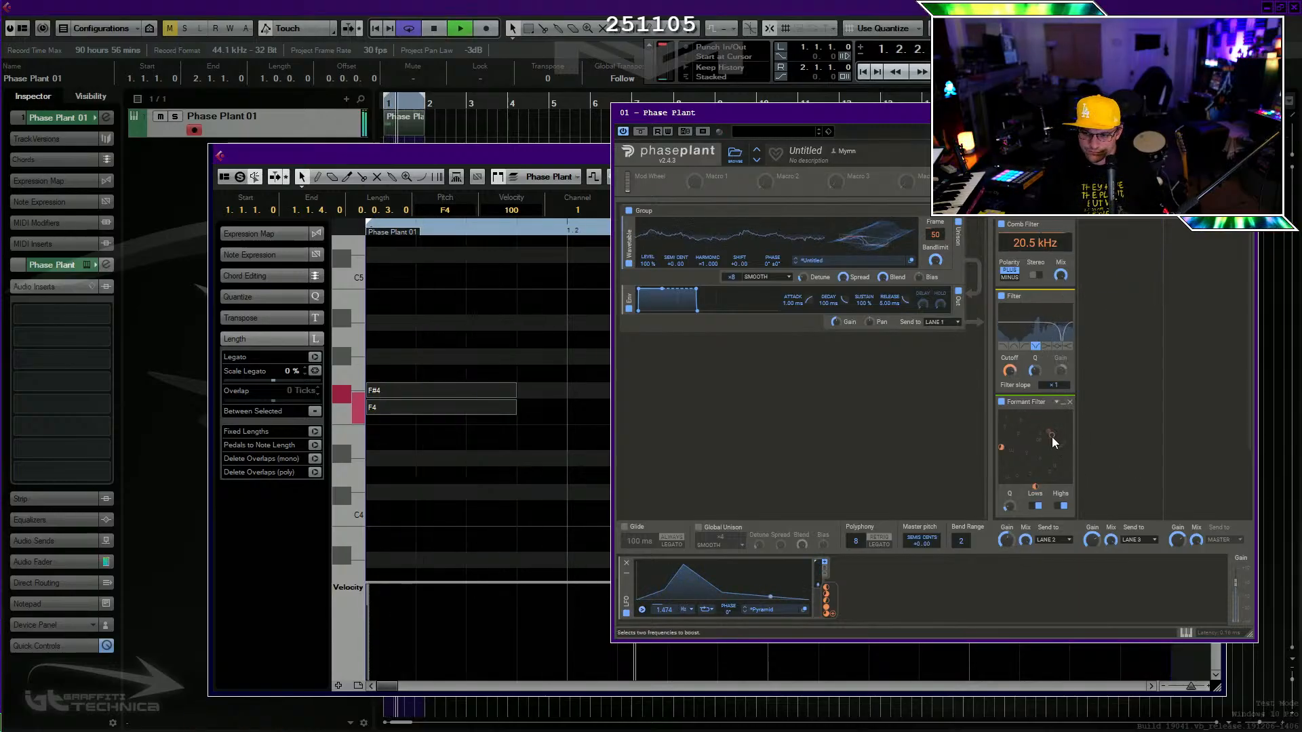
drag(1050, 435, 1036, 462)
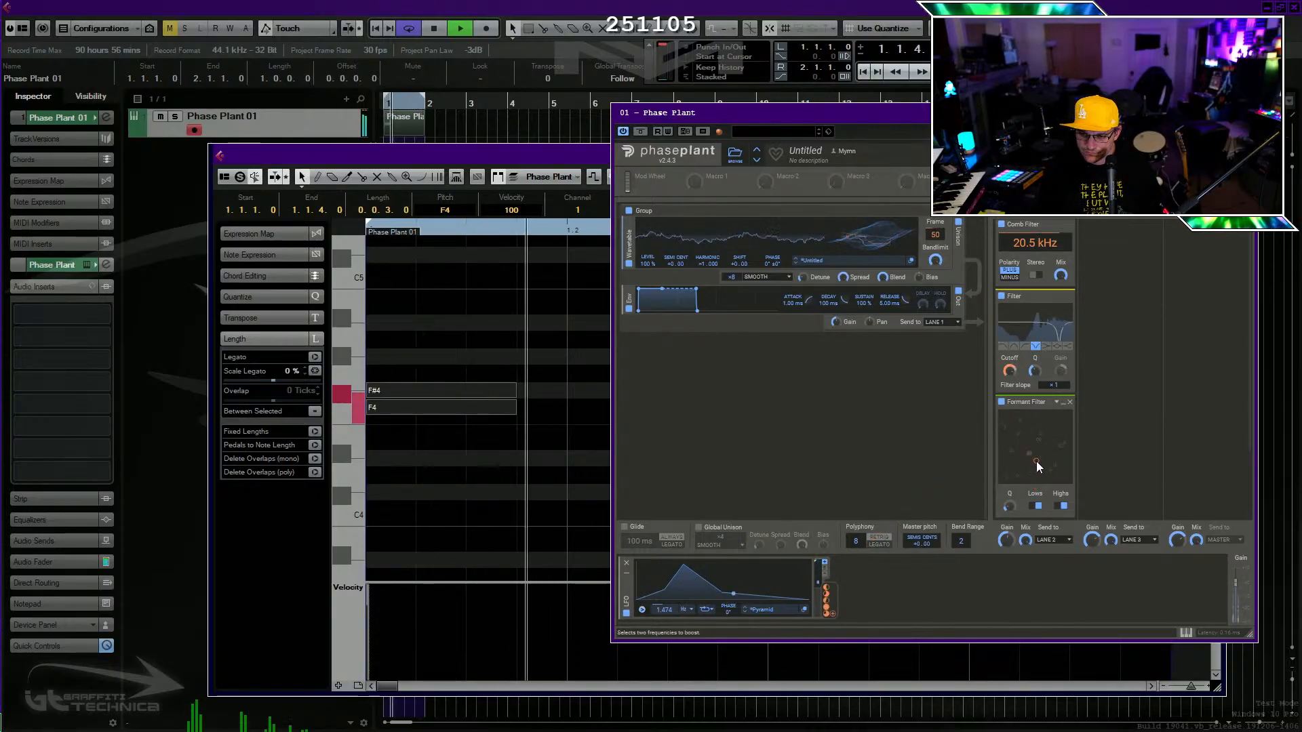
Add a Dual Delay below the Formant Filter, lower its feedback and set a tempo-synced delay time of 1/32.
click(1063, 507)
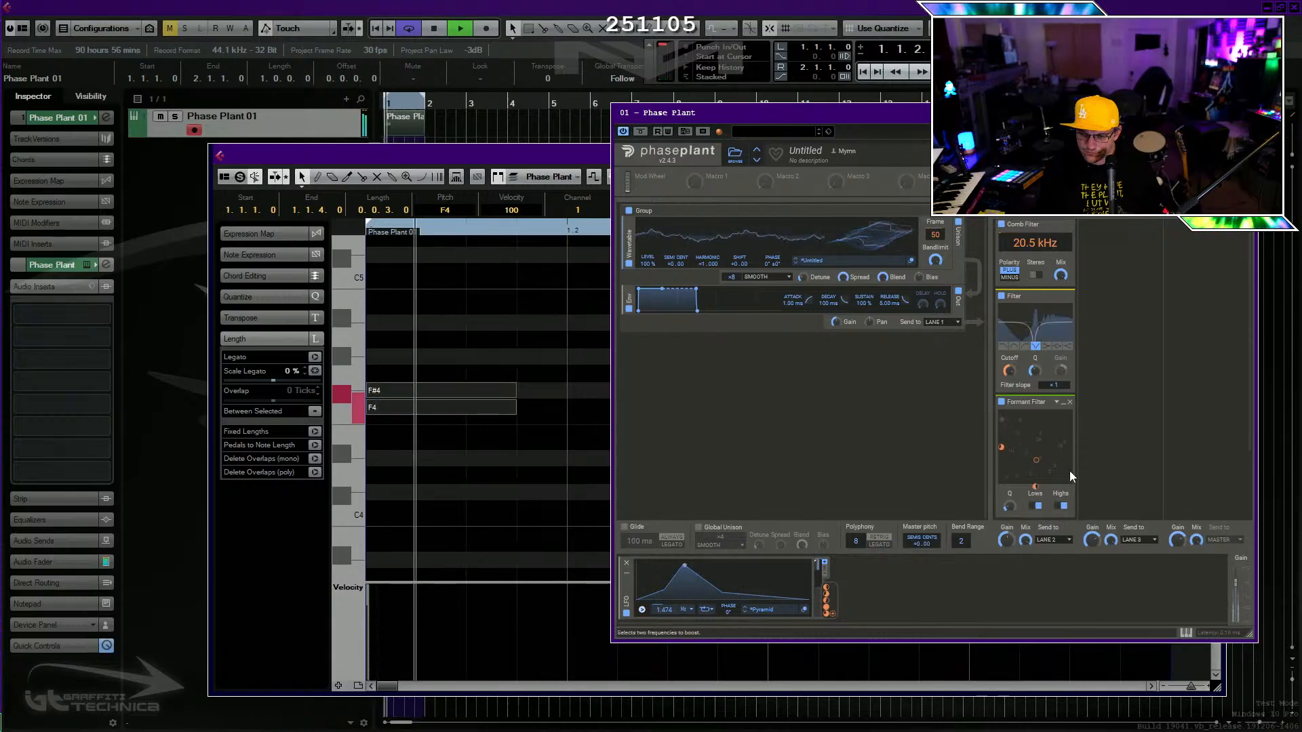
scroll(1109, 407, down, 3)
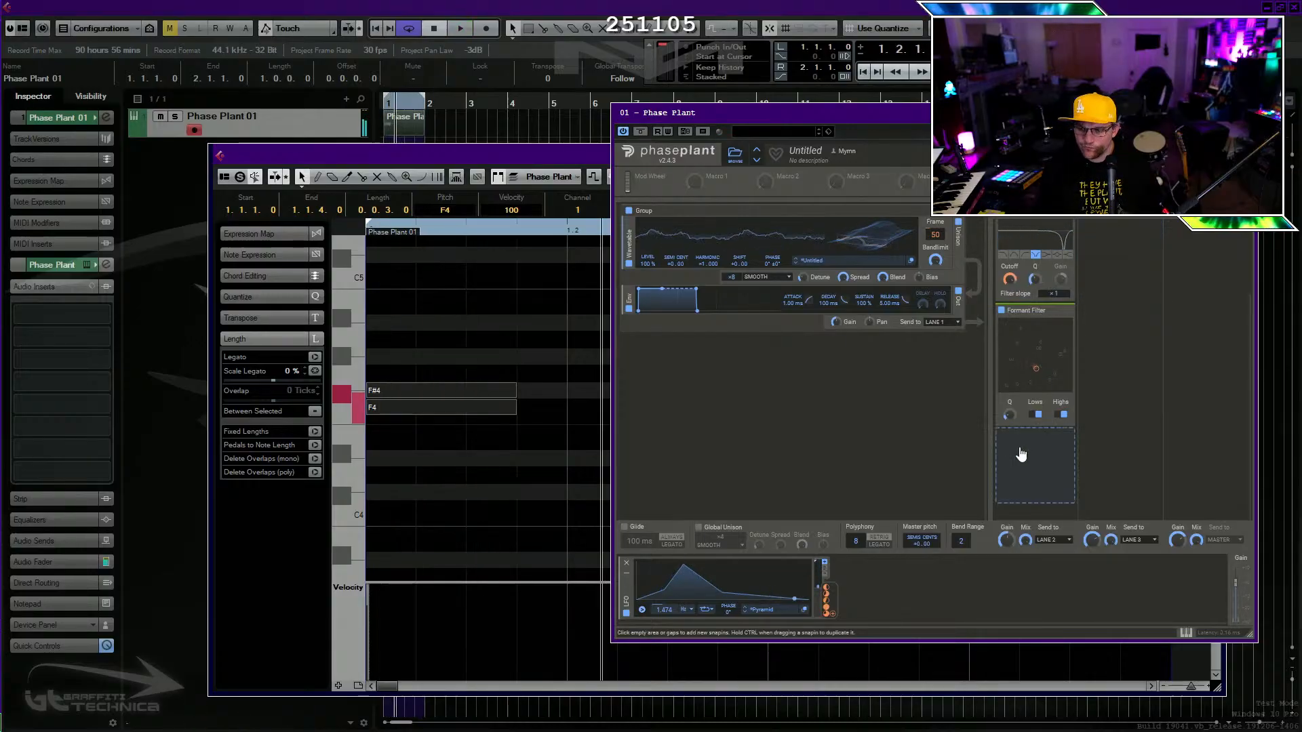
click(1022, 451)
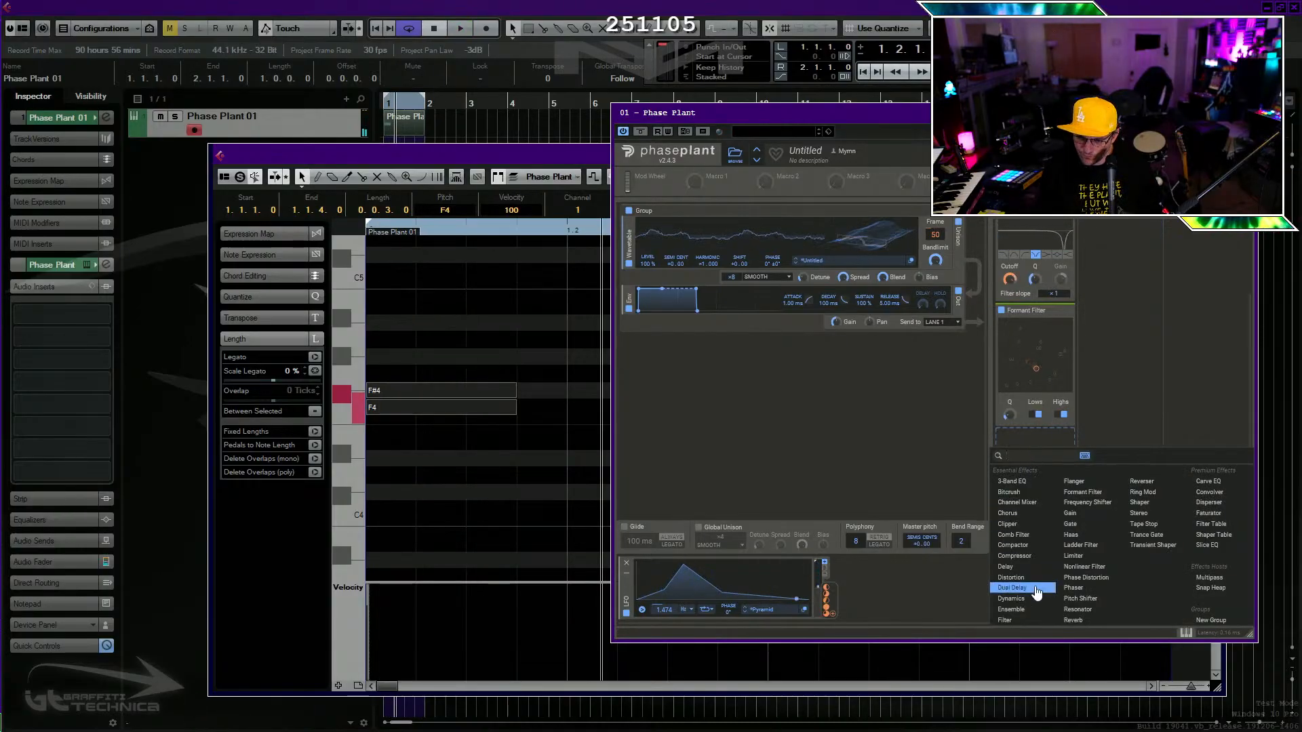
click(1011, 587)
drag(1035, 477, 1036, 535)
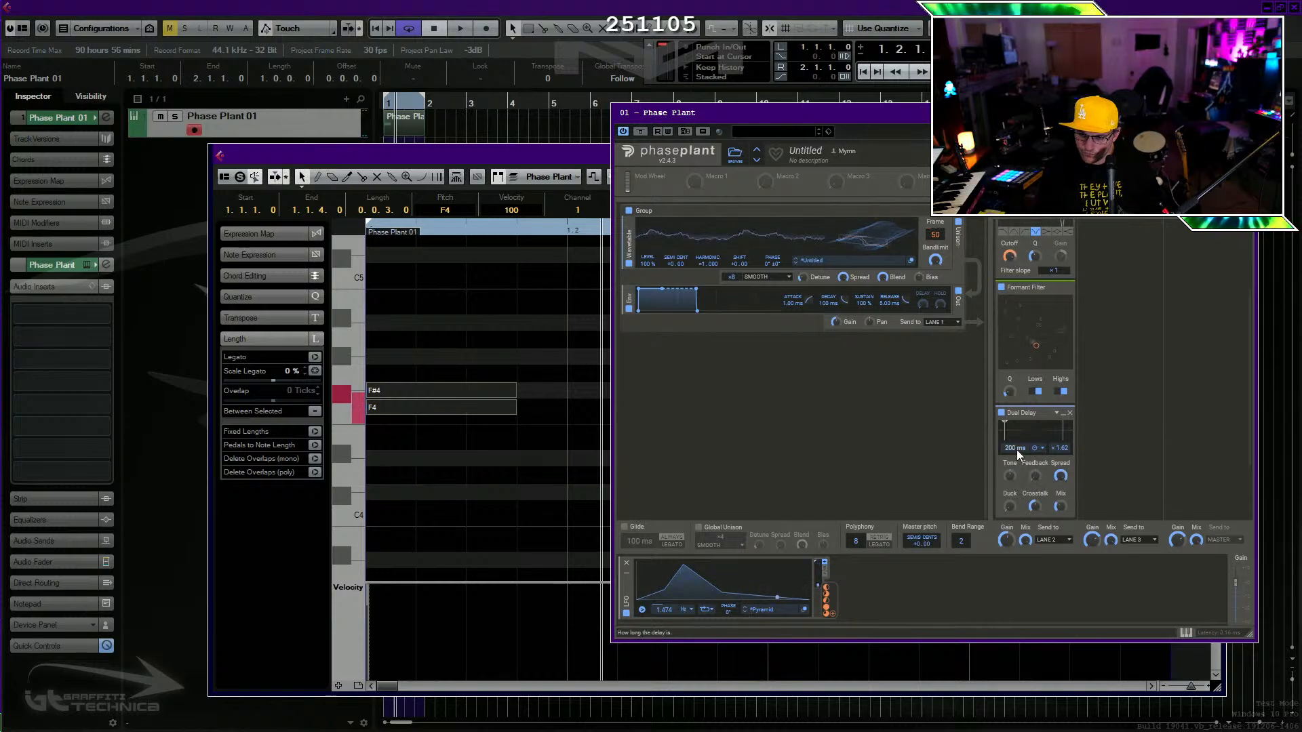
click(1039, 448)
click(1055, 449)
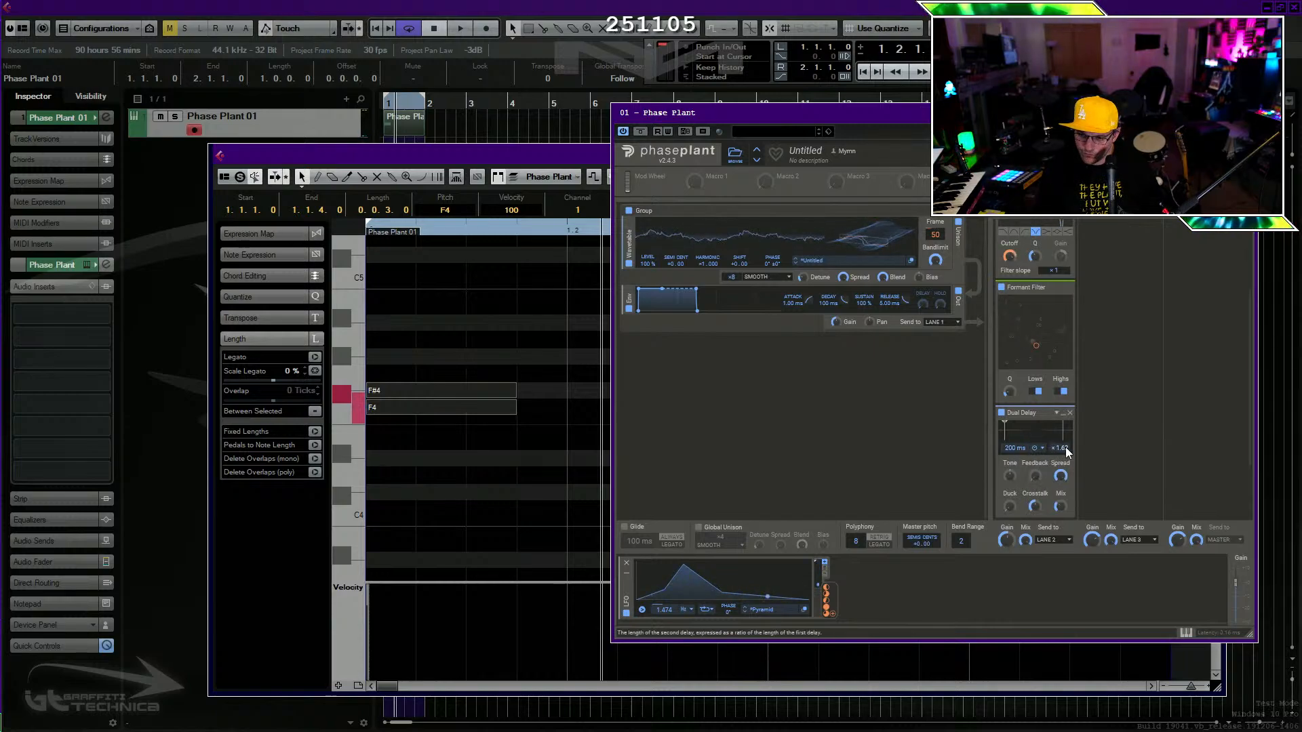
click(1039, 449)
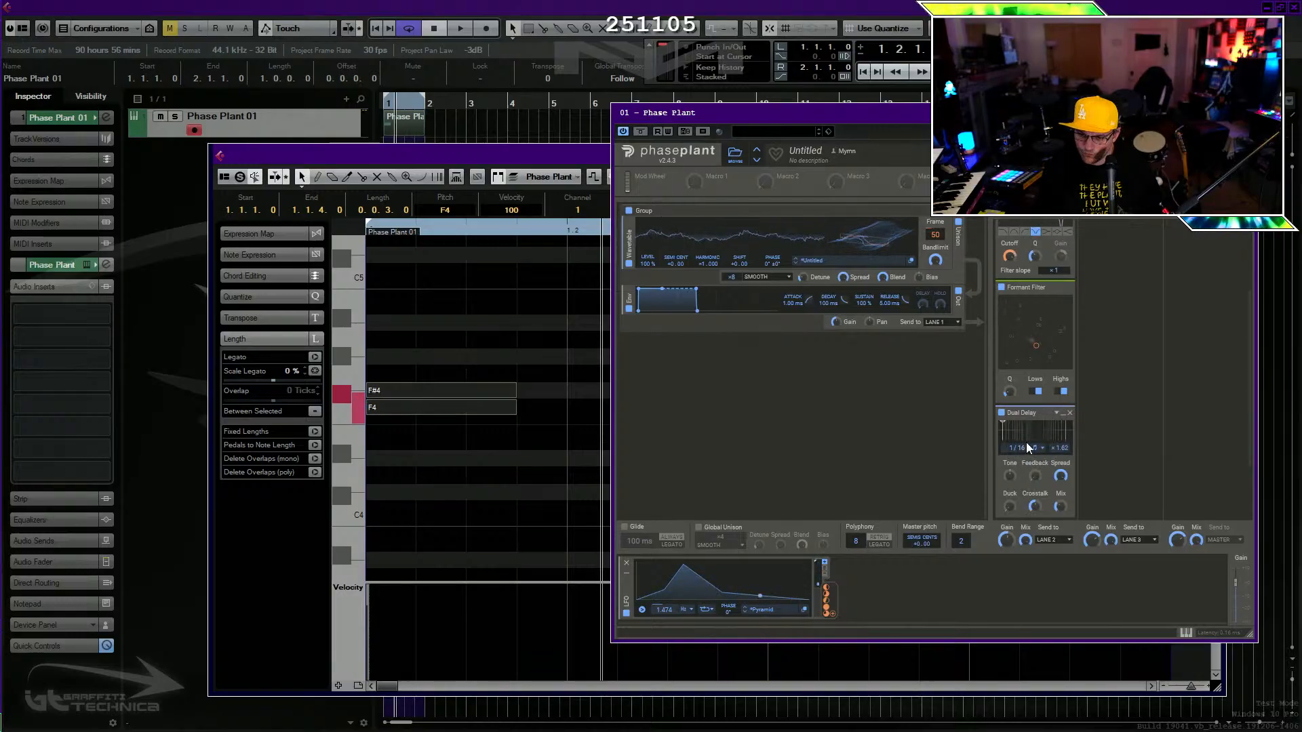
key(space)
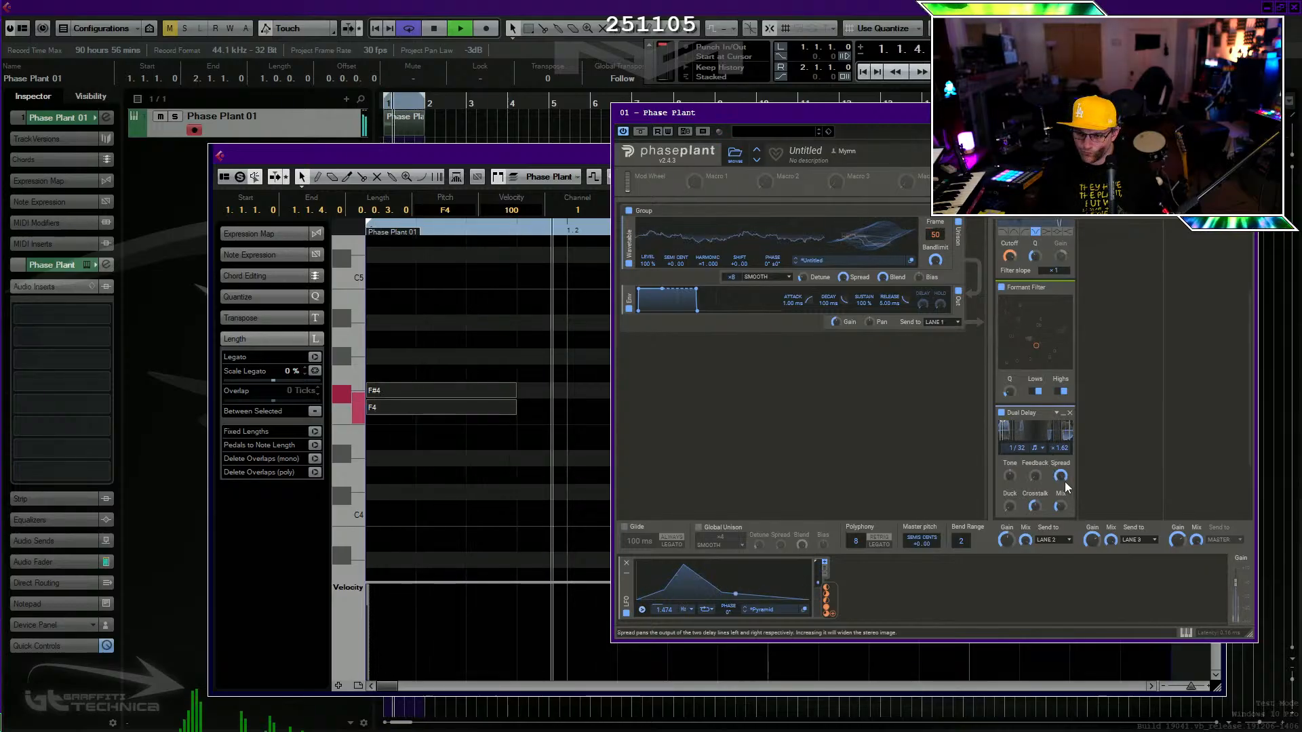
Raise the Dual Delay's duck amount and lower its mix while the loop plays.
drag(1062, 510, 1062, 542)
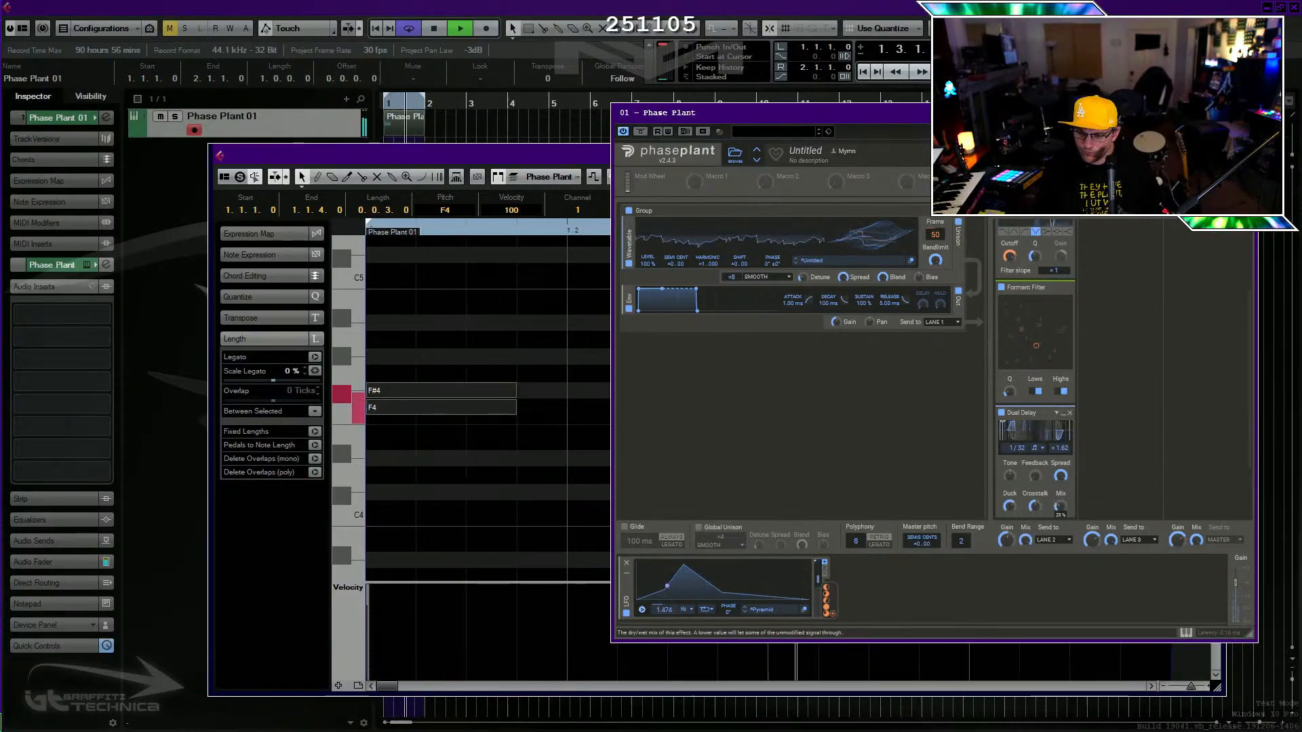
drag(1061, 507, 1060, 532)
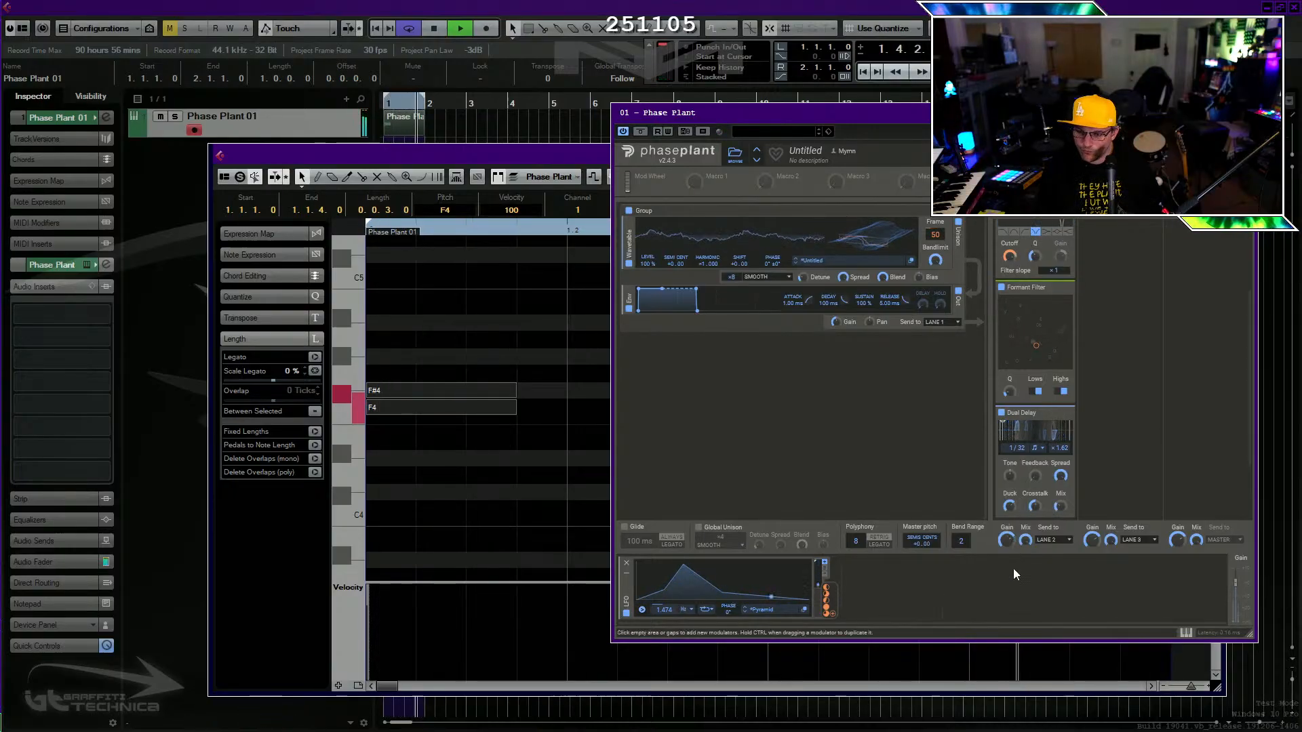
key(space)
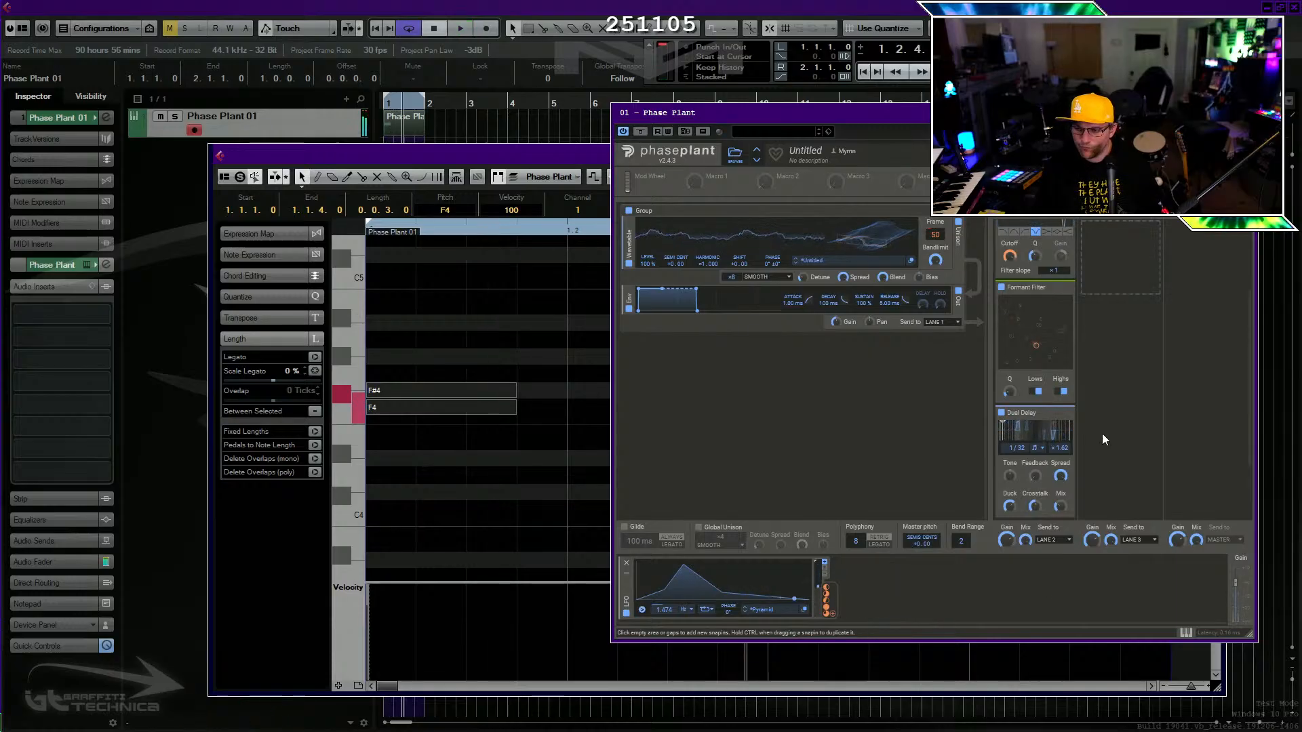
Add a Frequency Shifter to the second effects lane and duplicate the existing LFO beside the original.
click(1108, 252)
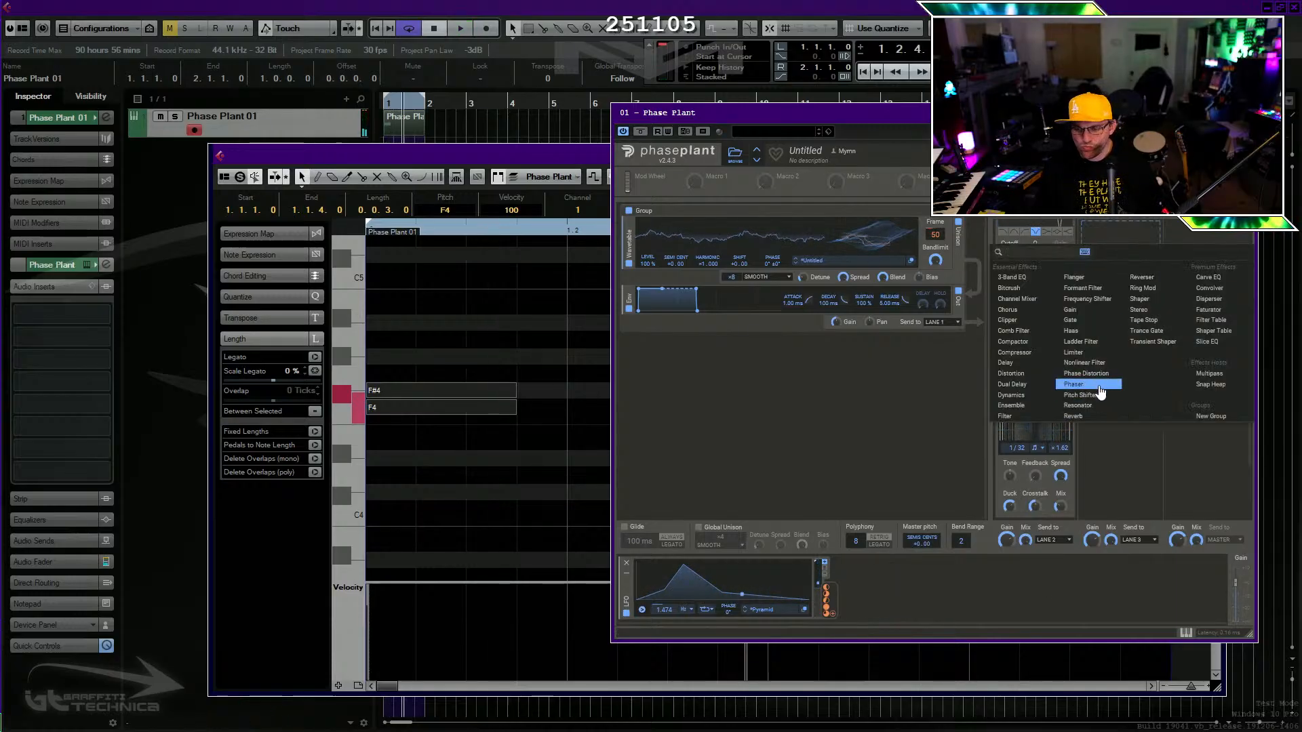
click(1088, 299)
click(920, 588)
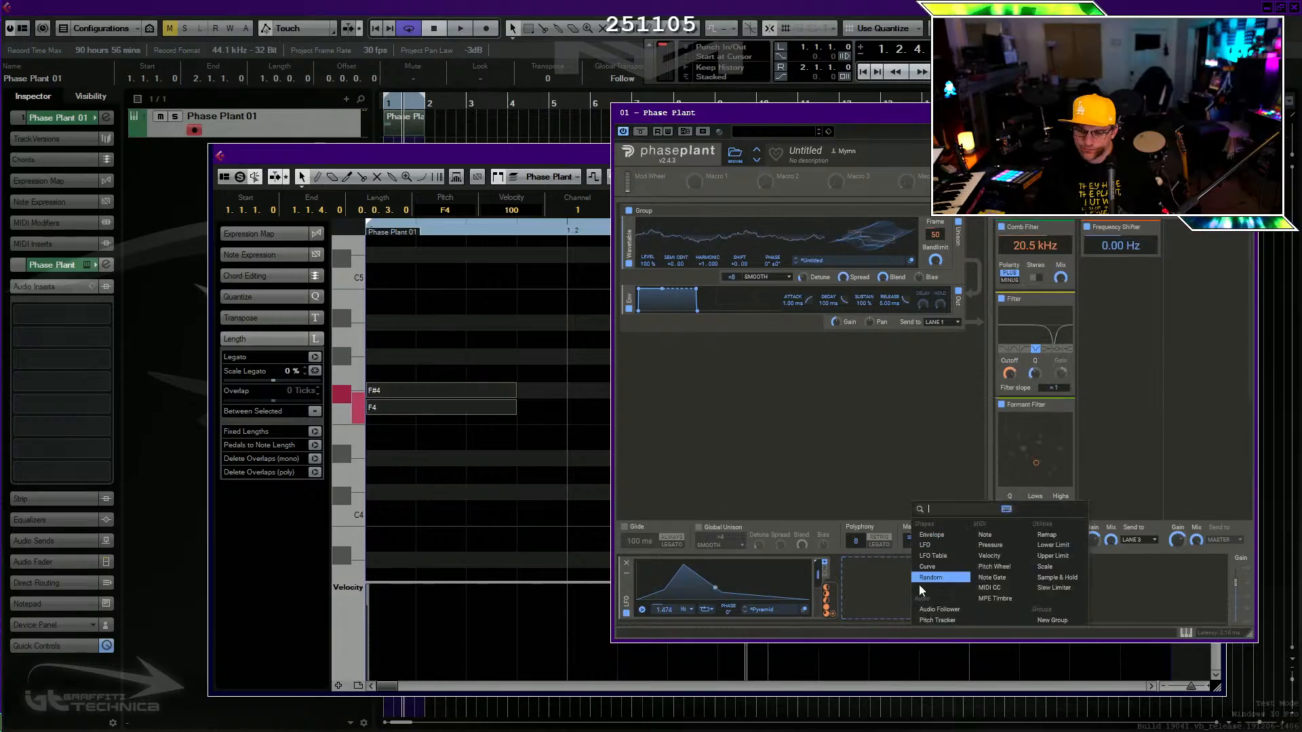
click(896, 590)
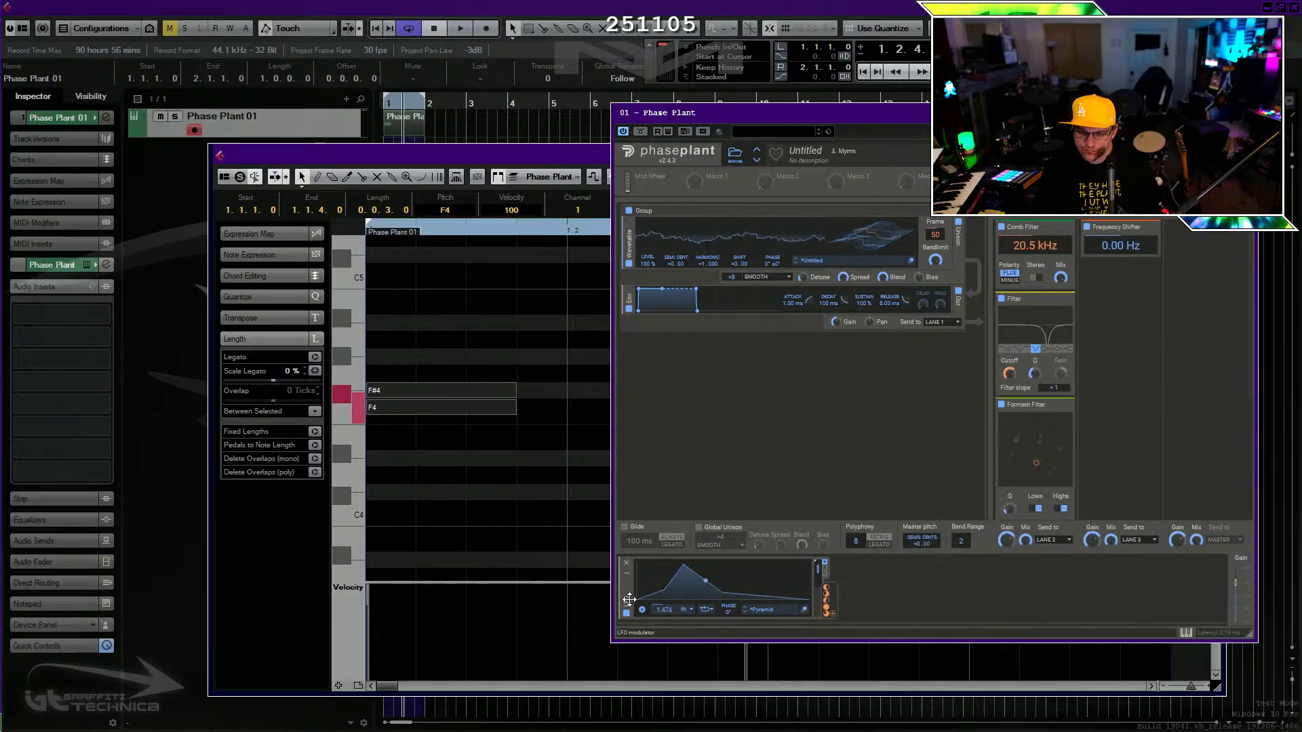
drag(629, 599, 851, 601)
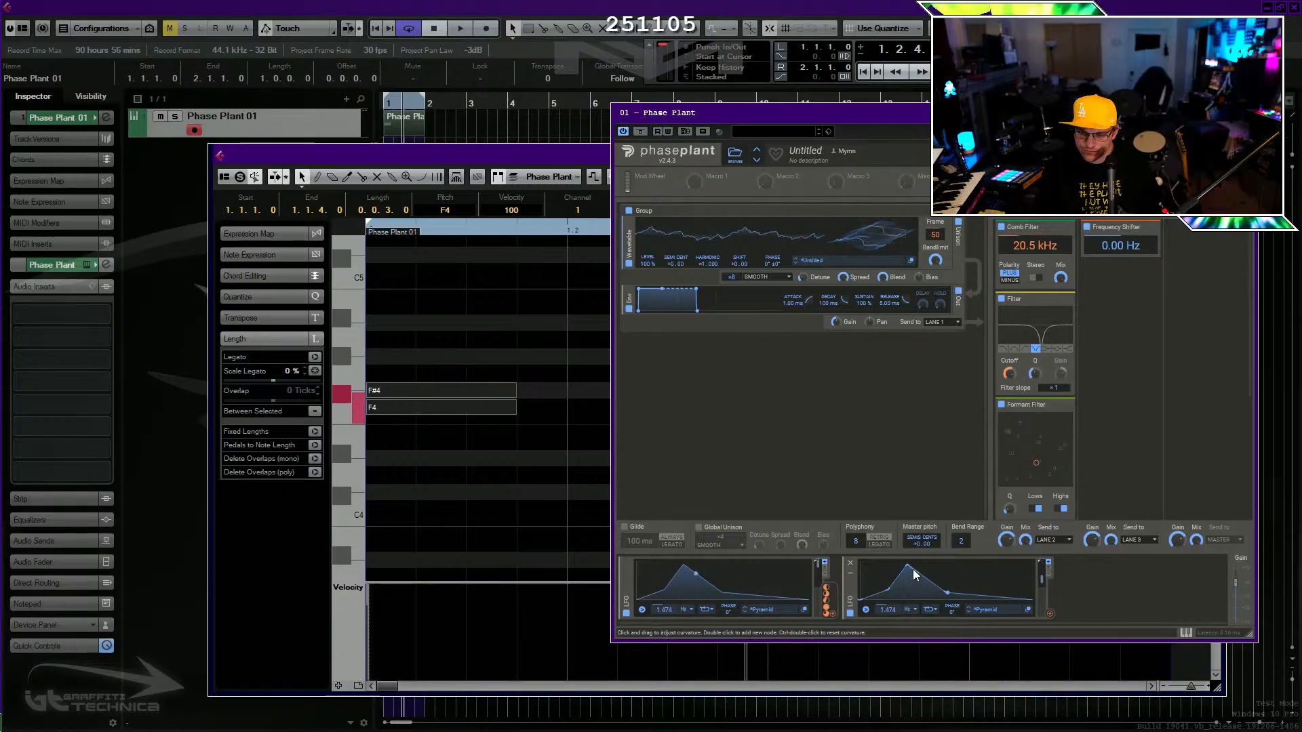
Load the Ramp Up shape into the second LFO, bend its curve into a steep late rise, and audition the loop.
click(986, 610)
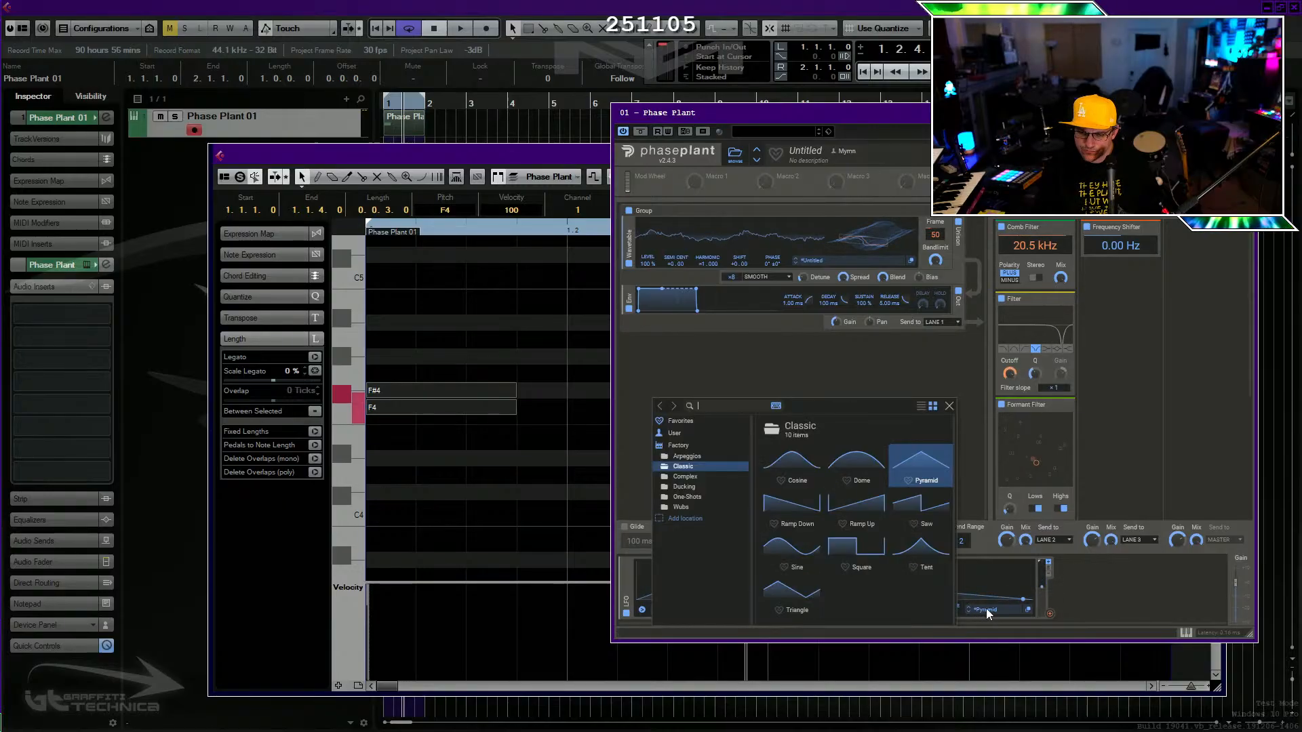
click(860, 508)
click(1058, 600)
drag(954, 584, 1019, 614)
key(space)
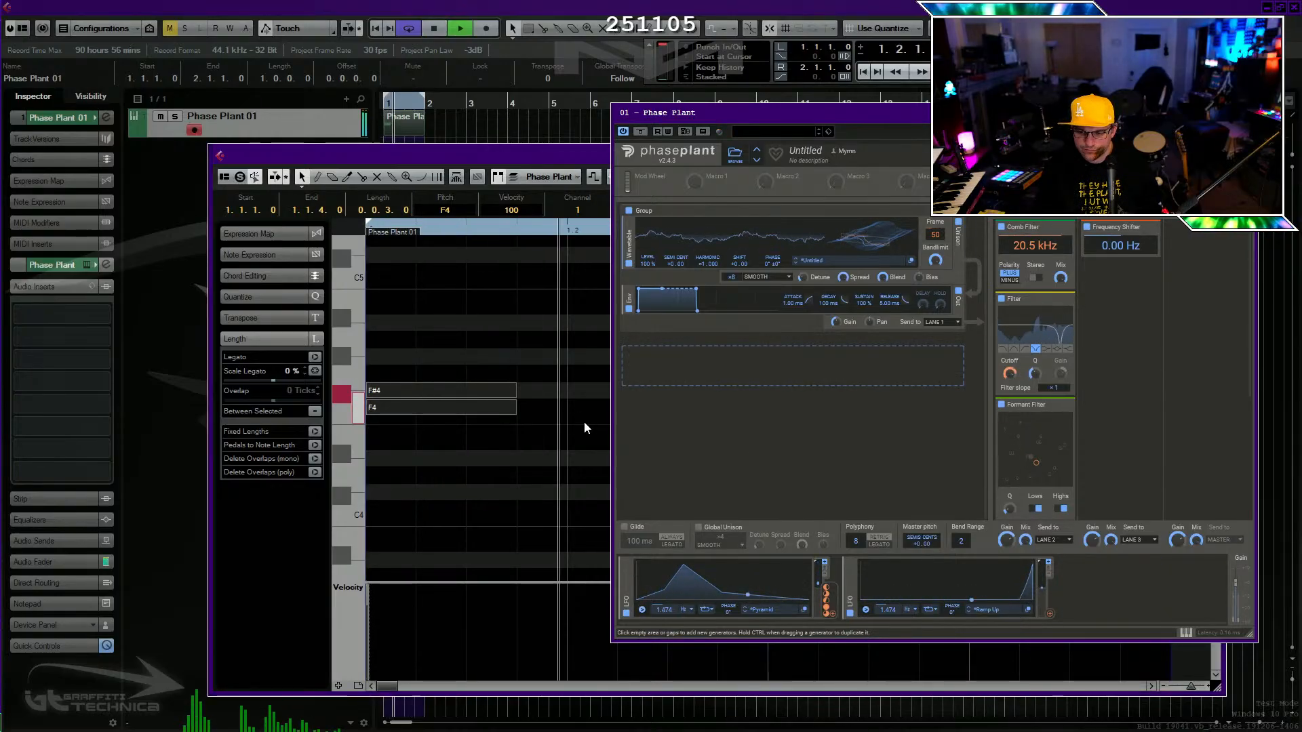
key(space)
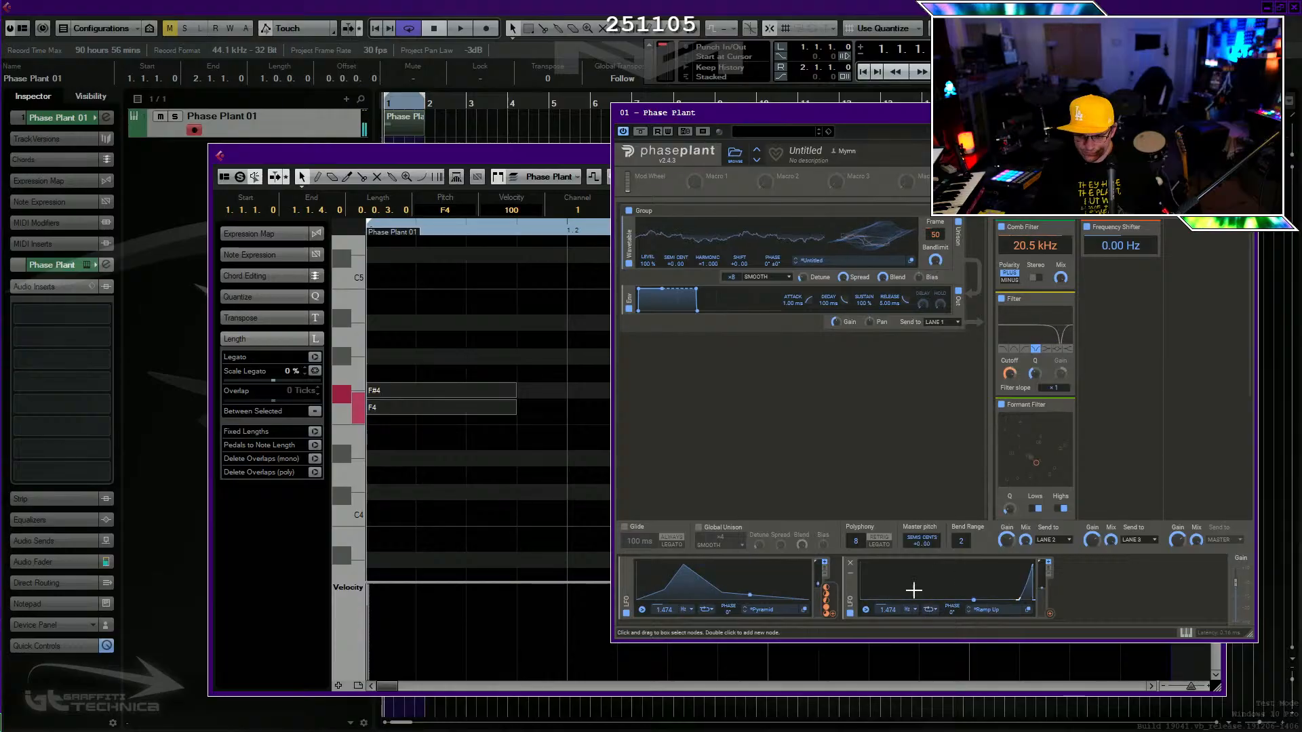
Add nodes to the second LFO's curve to form a sharp peak before the final rise.
double_click(912, 599)
double_click(931, 600)
mouse_move(931, 600)
mouse_down()
mouse_move(933, 531)
mouse_move(937, 602)
mouse_up()
key(space)
key(space)
double_click(946, 590)
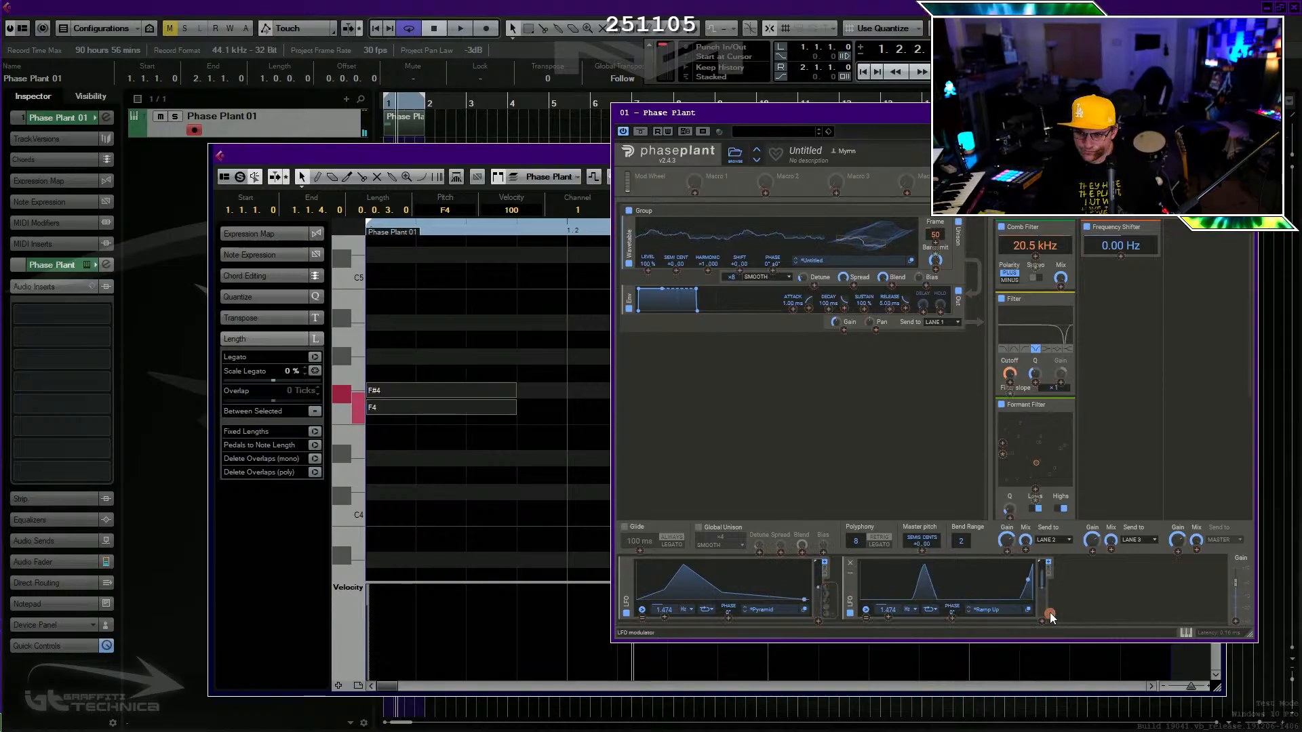
Try modulating the Frequency Shifter's frequency with the second LFO, remove the modulation, and replay the loop.
drag(1050, 614, 1118, 275)
mouse_move(1117, 255)
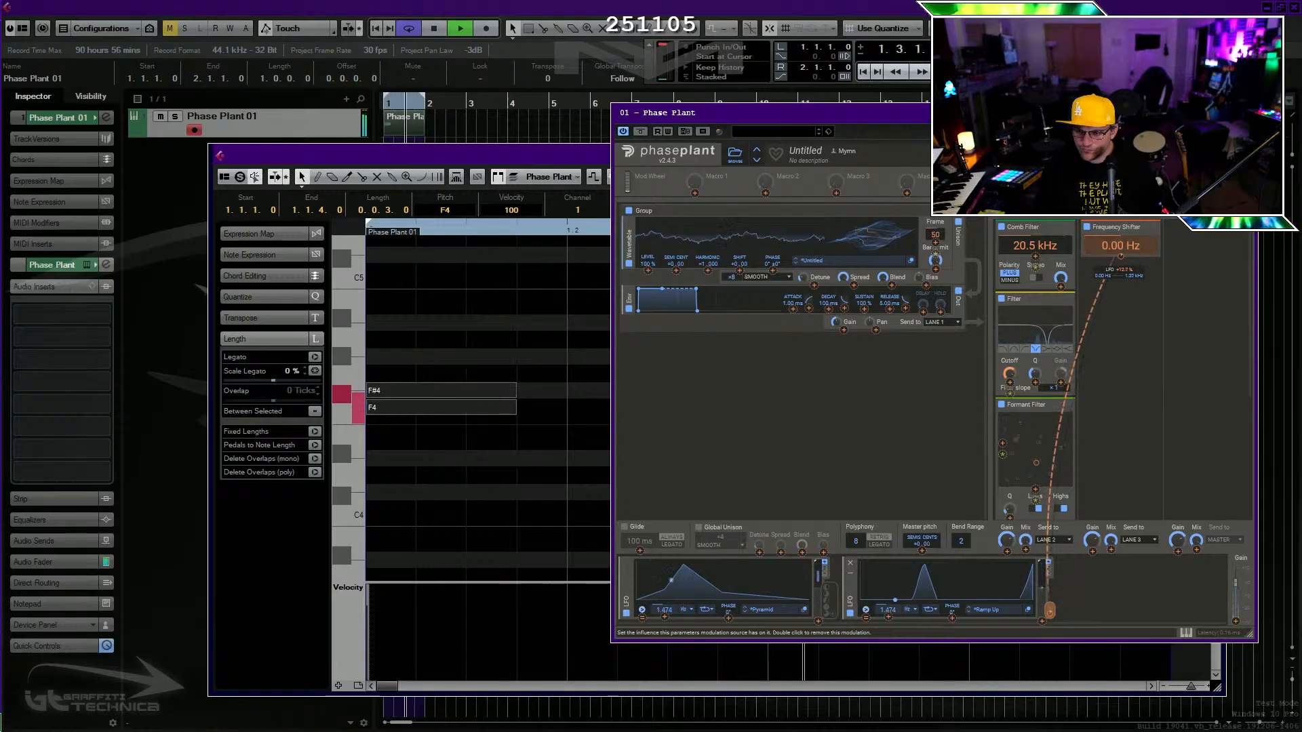
key(space)
double_click(1121, 255)
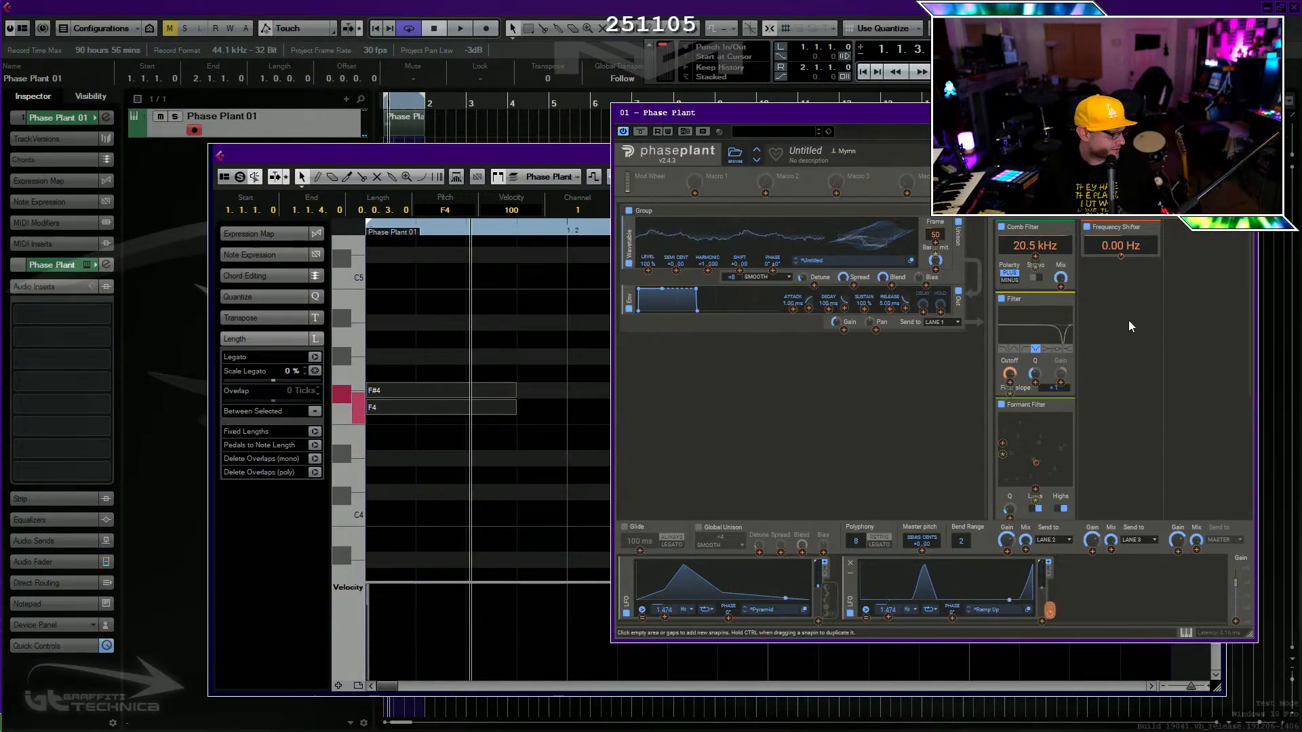
key(space)
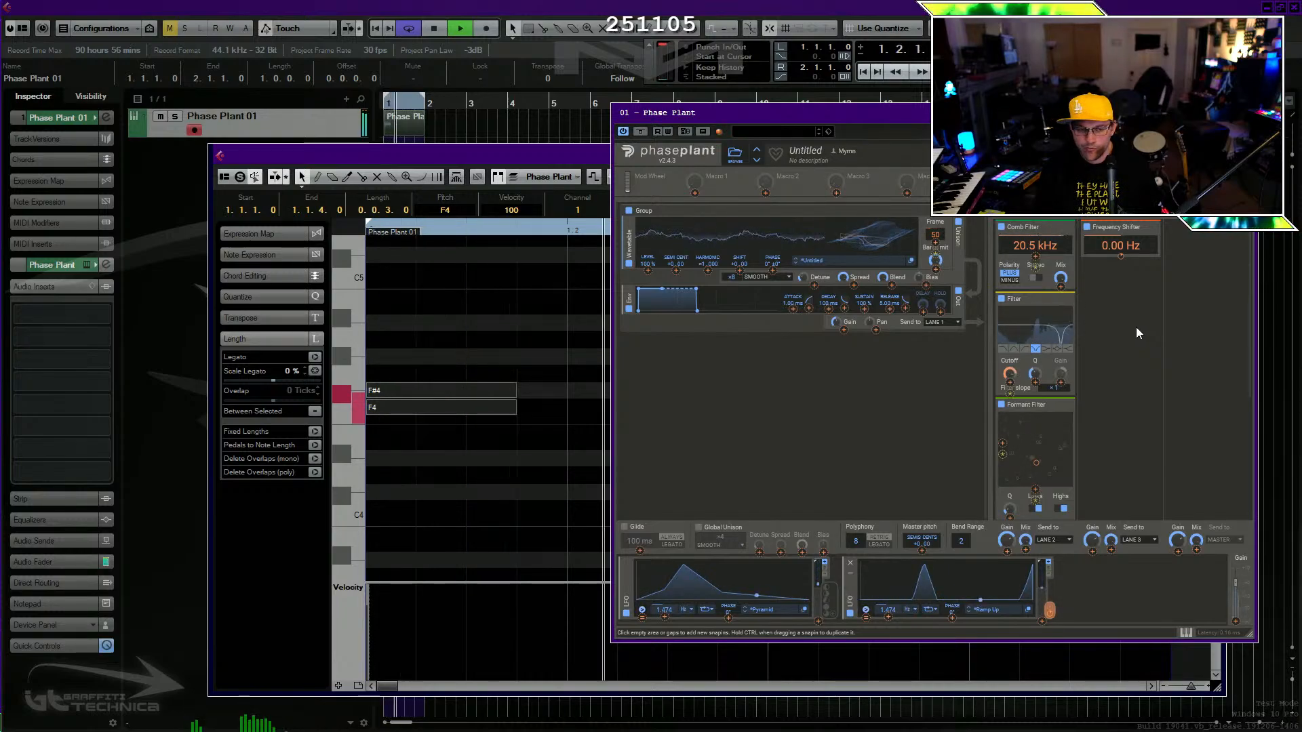
key(space)
Move the MIDI editor window aside, insert ValhallaShimmer_x64 on the Phase Plant 01 track, and audition it.
drag(360, 150, 484, 157)
click(67, 322)
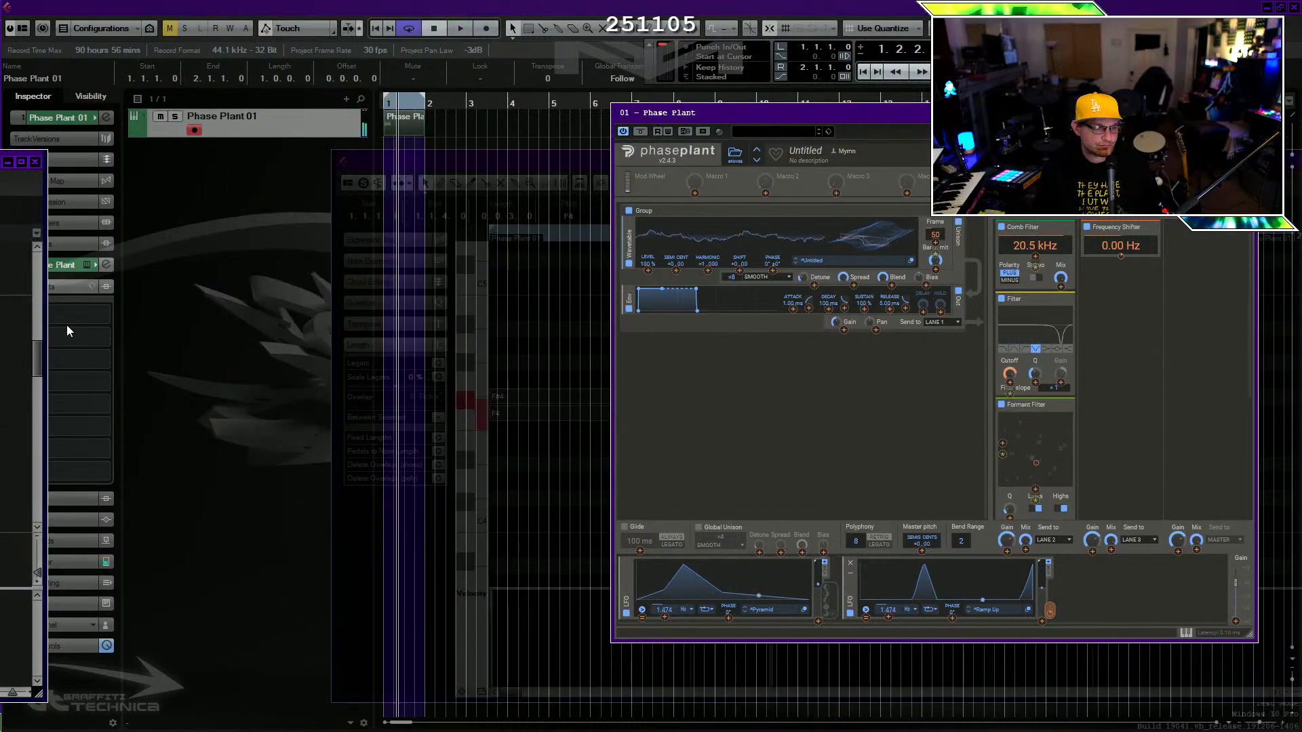
text(shimmer)
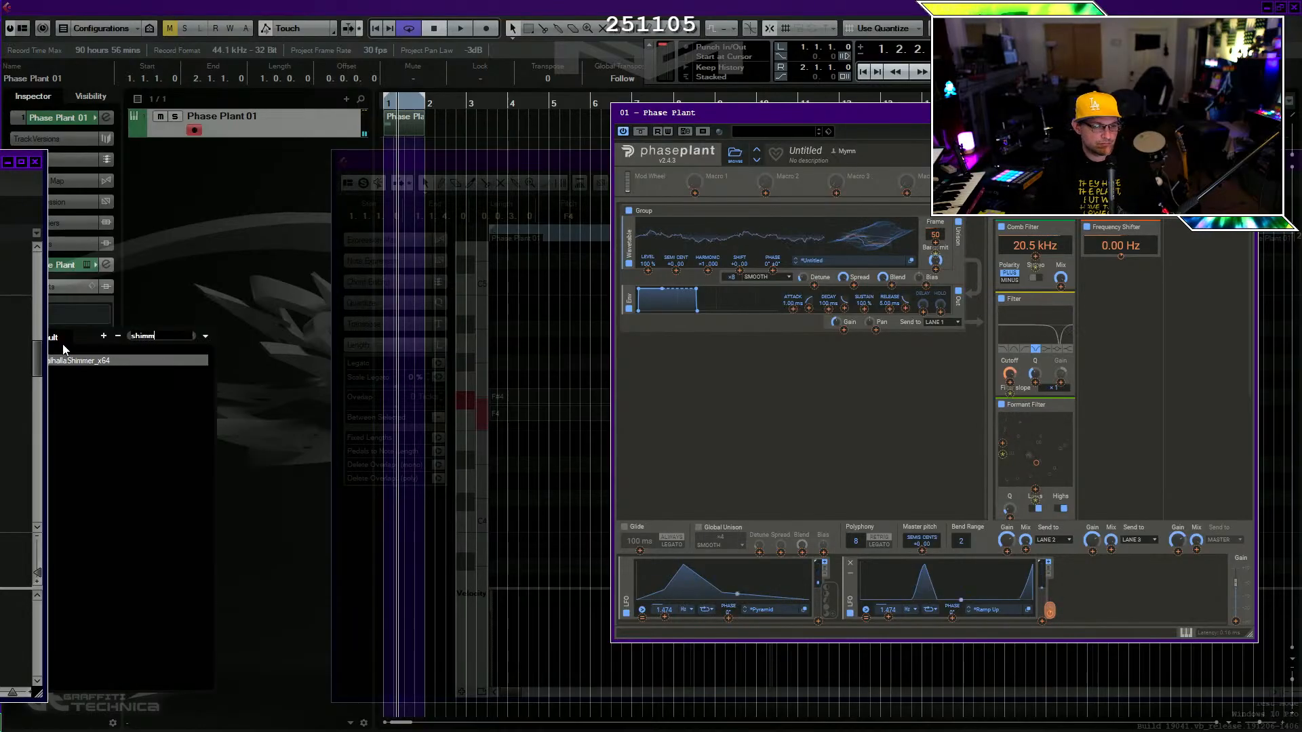
key(Return)
key(space)
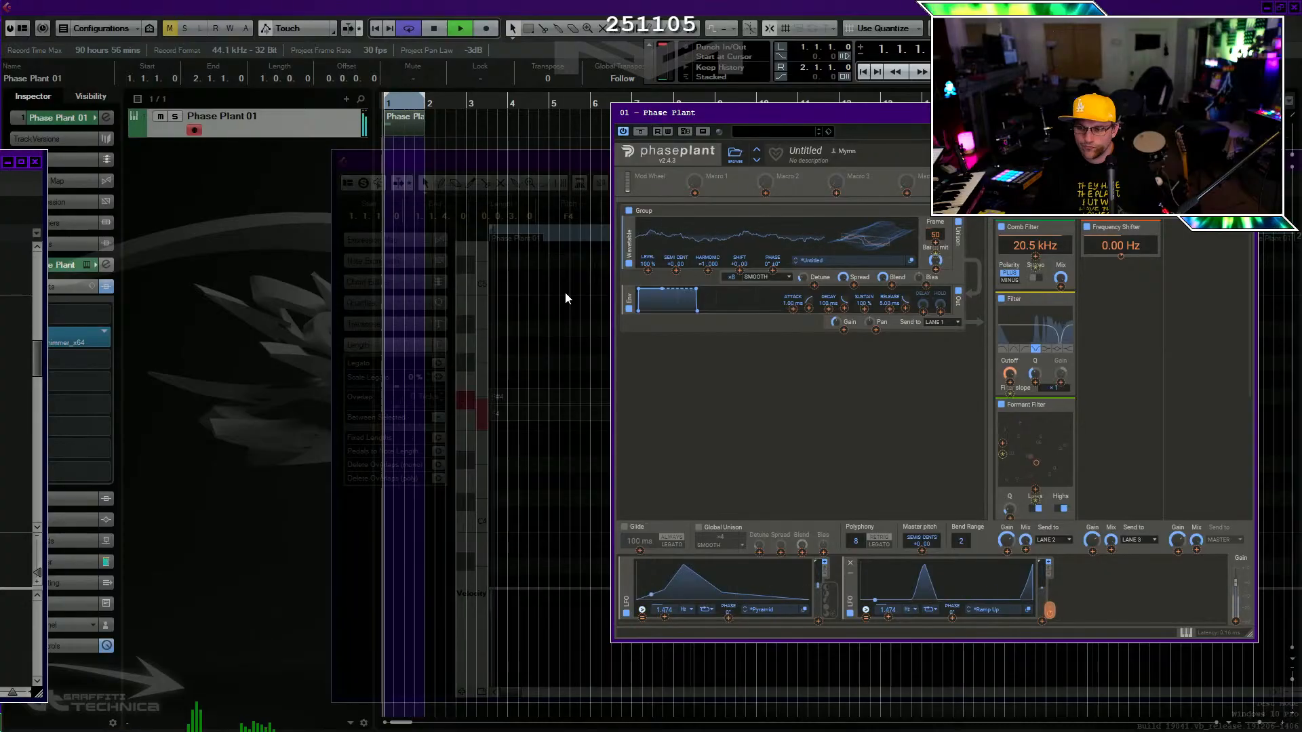
key(space)
Replace the ValhallaShimmer insert on the Phase Plant 01 track with Blackhole.
click(106, 334)
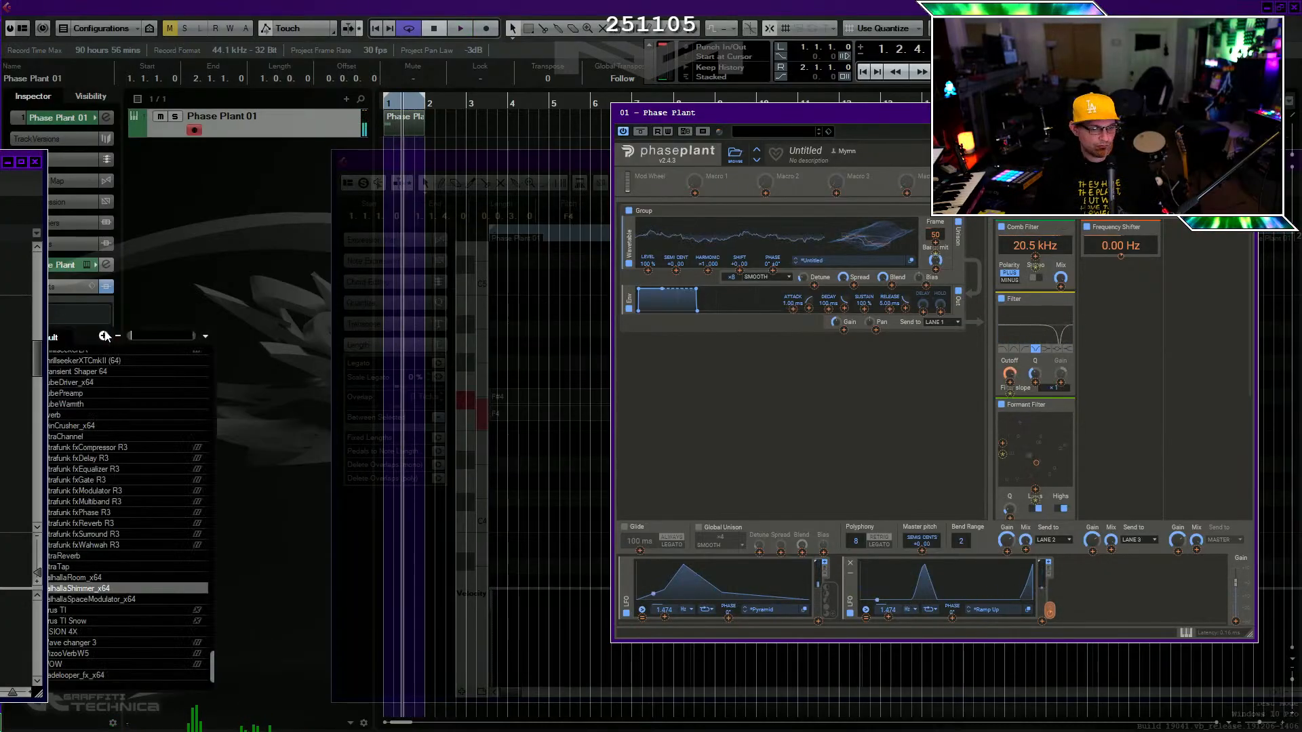
text(black)
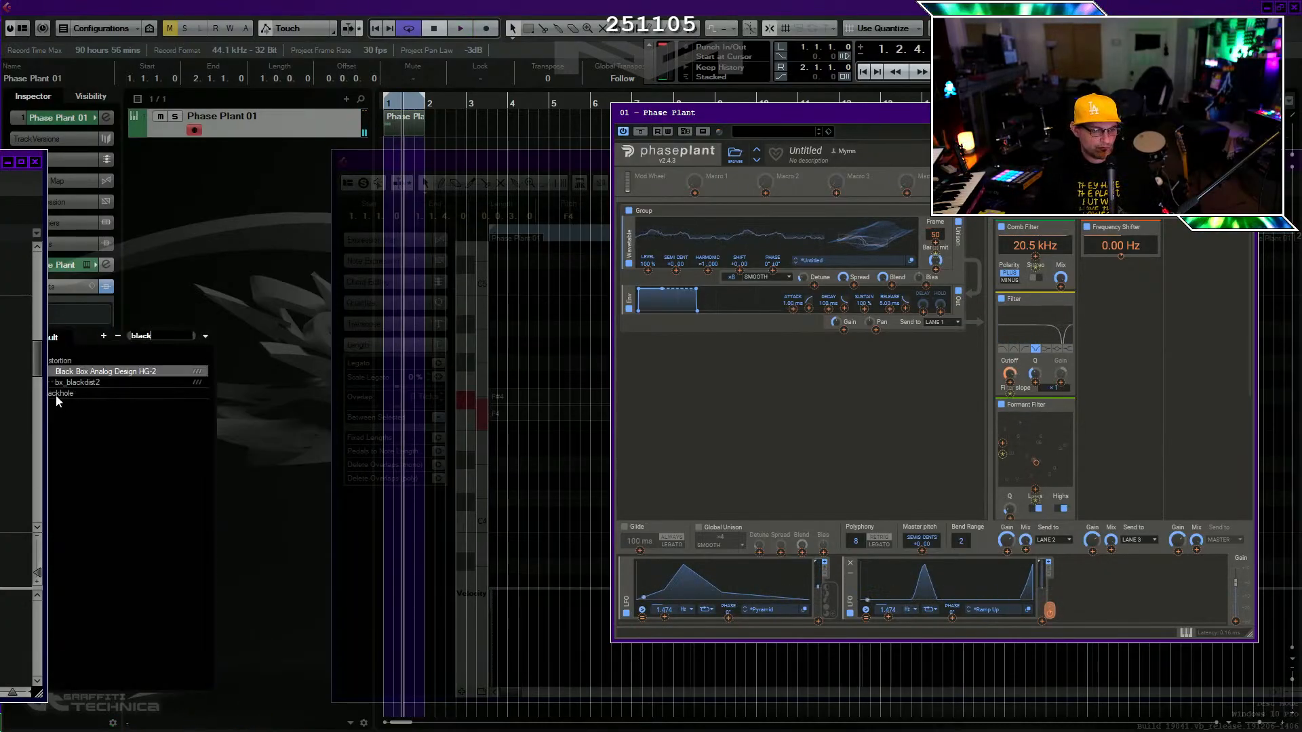
click(56, 396)
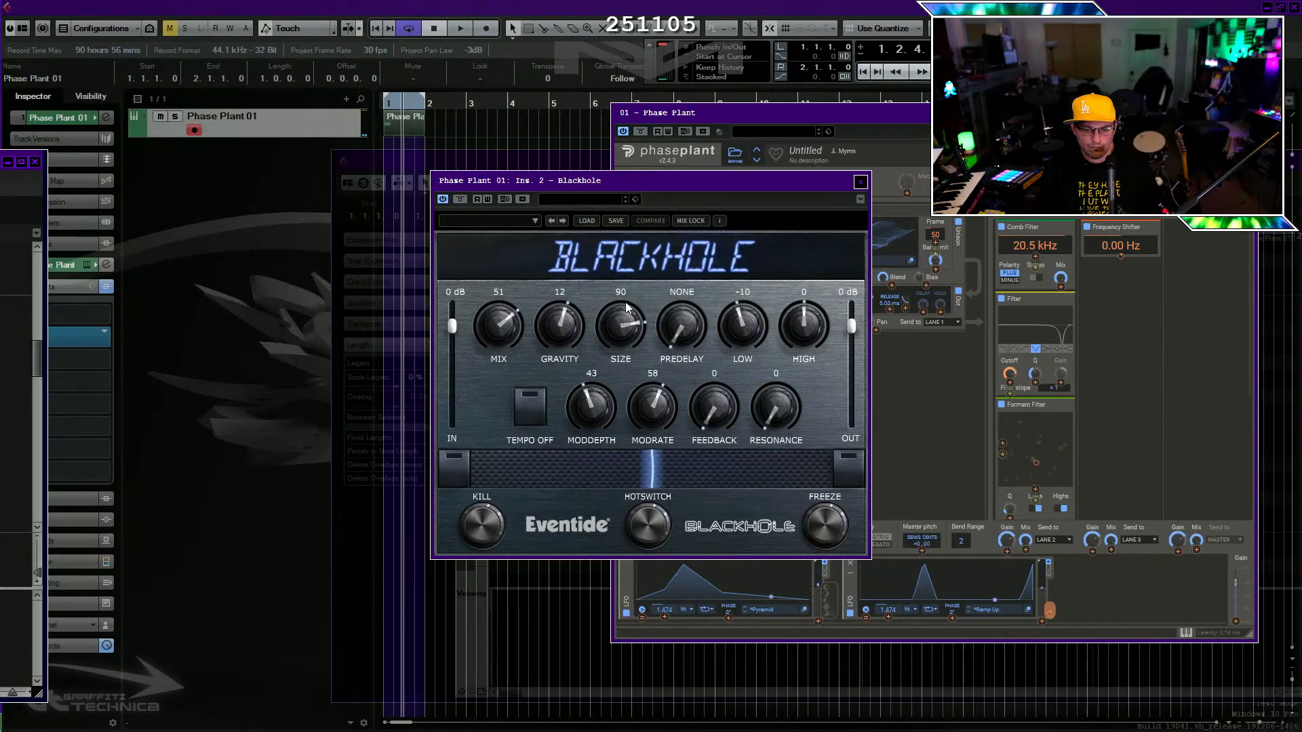
Set Blackhole's mix to 42, predelay to 68 ms, size to 105 and gravity to -40 while the loop plays.
drag(514, 334, 564, 273)
drag(518, 321, 506, 397)
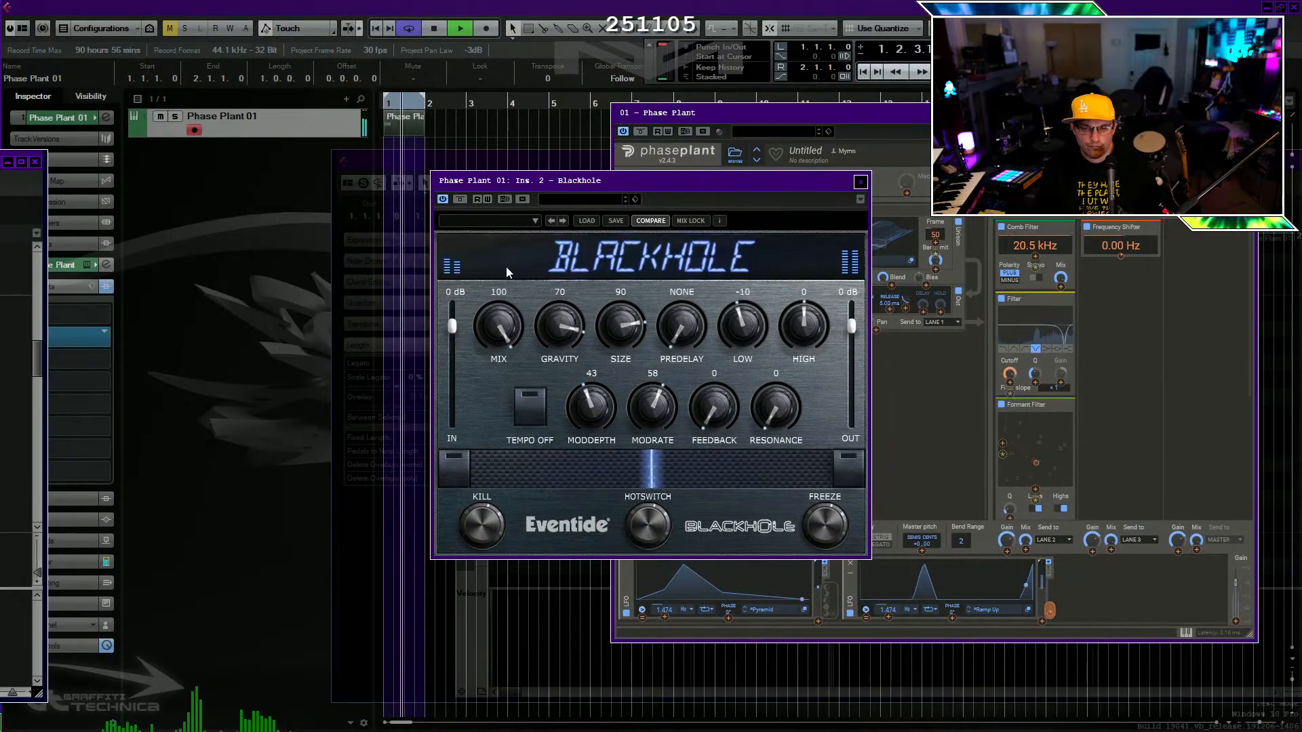
drag(514, 342, 495, 343)
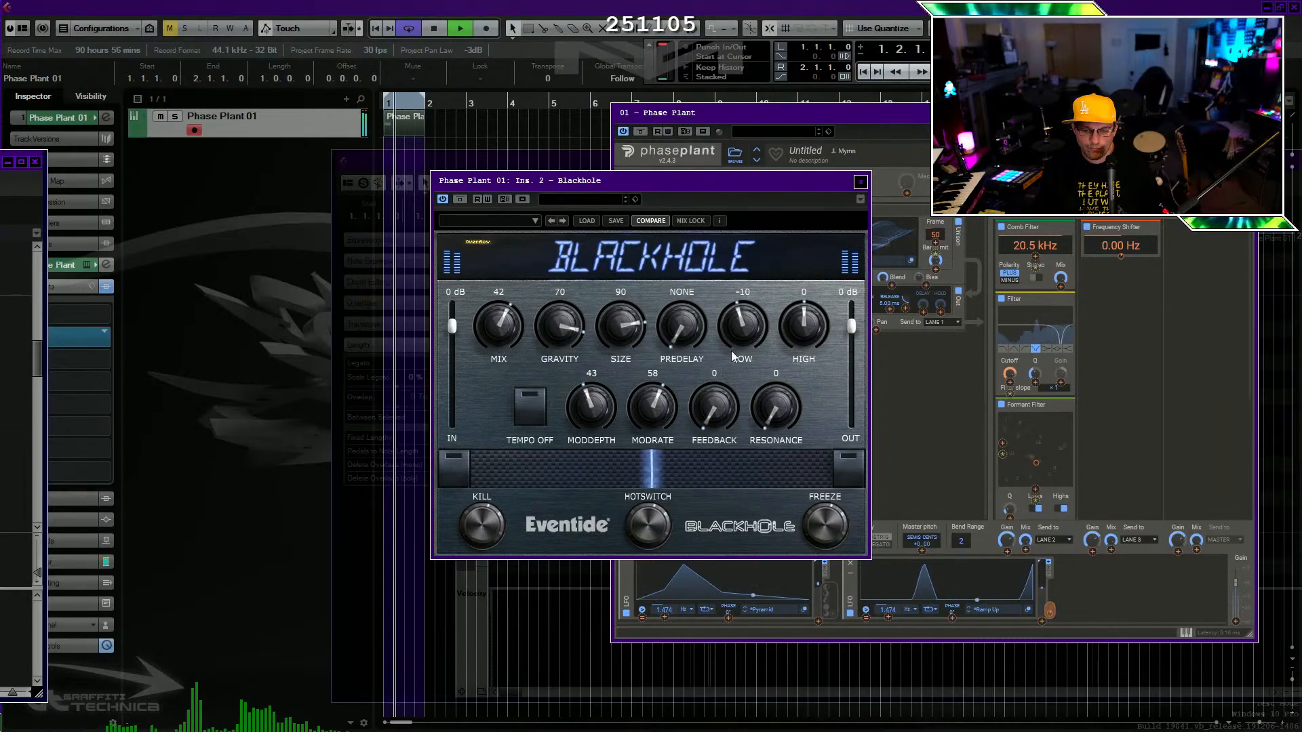
drag(682, 327, 678, 297)
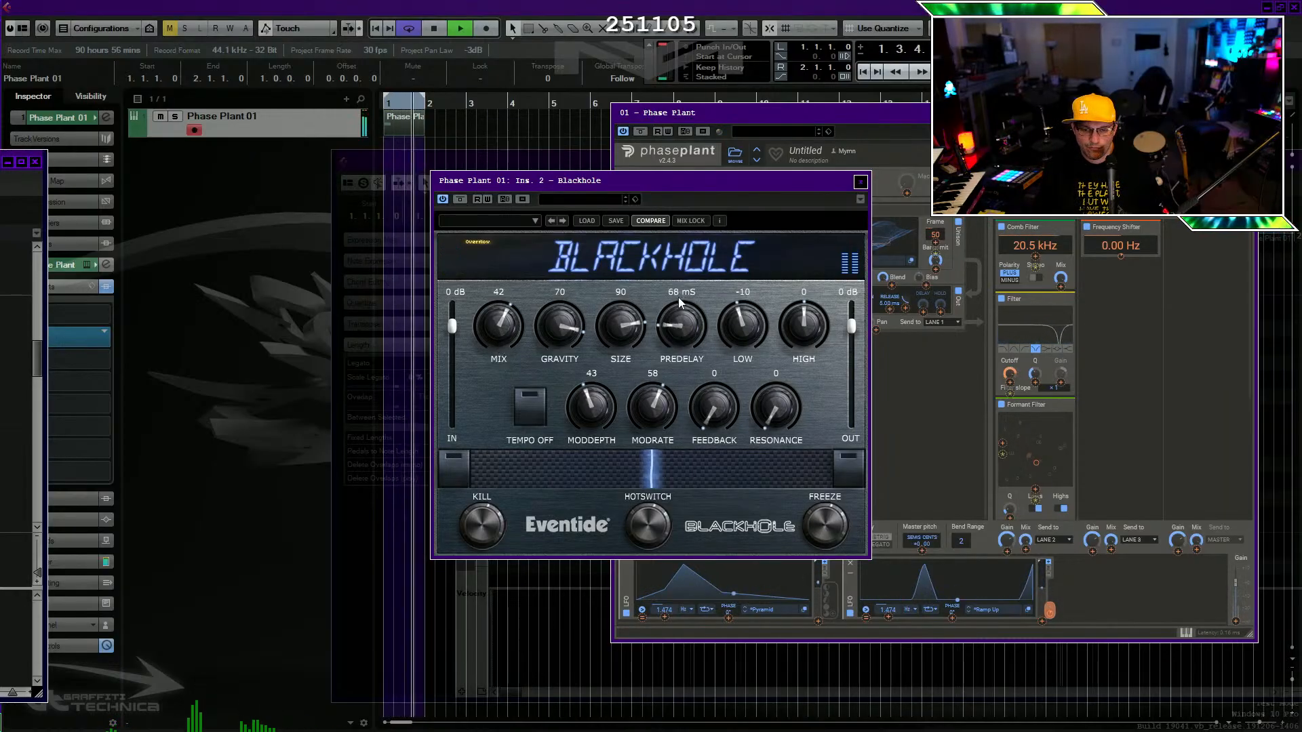
drag(615, 331, 559, 282)
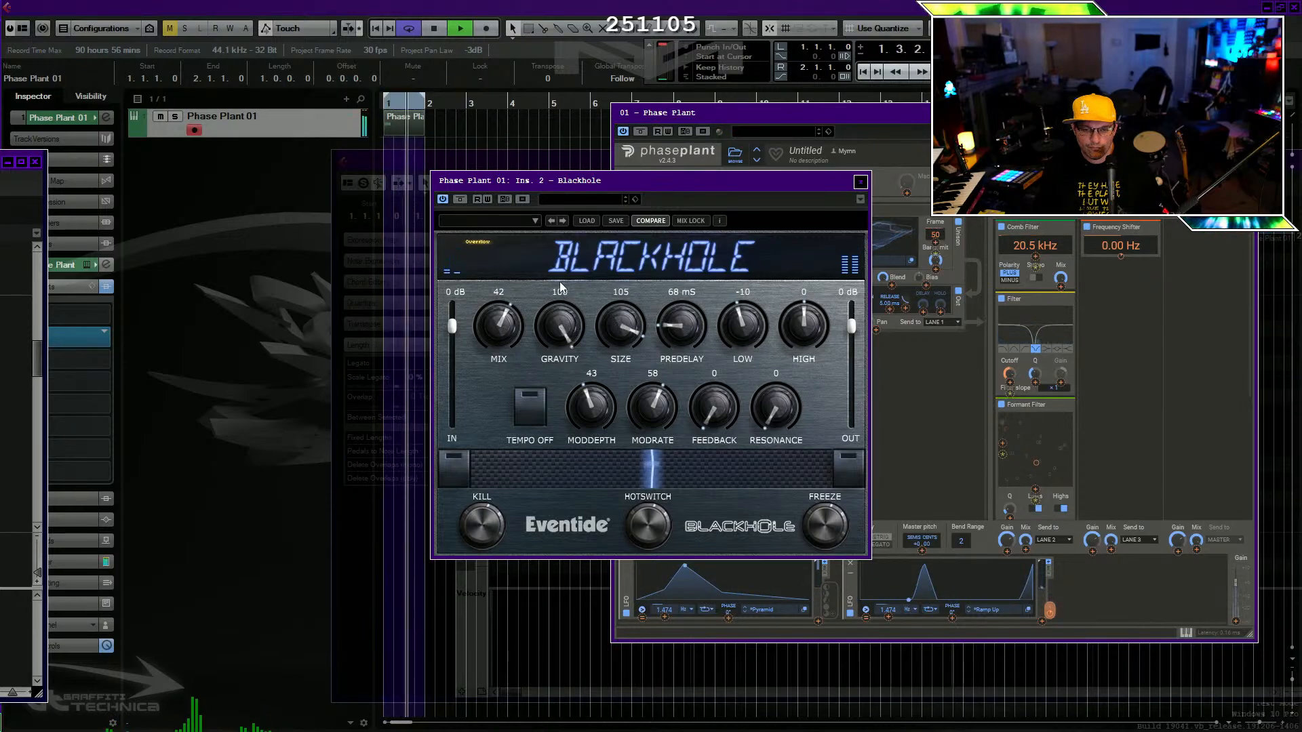
drag(559, 368, 567, 479)
drag(562, 331, 560, 316)
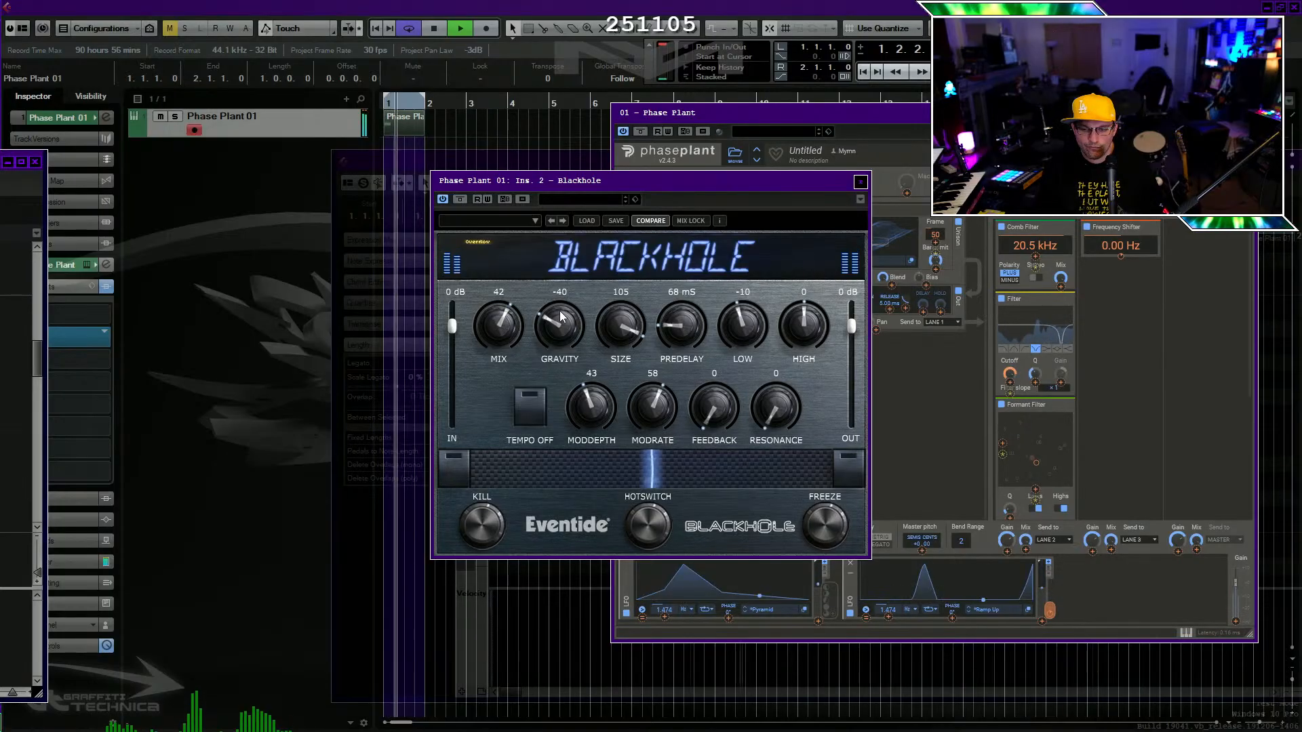
Remove the Blackhole insert from the Phase Plant 01 track, discard its changes, and replay the loop before returning to the start.
click(863, 182)
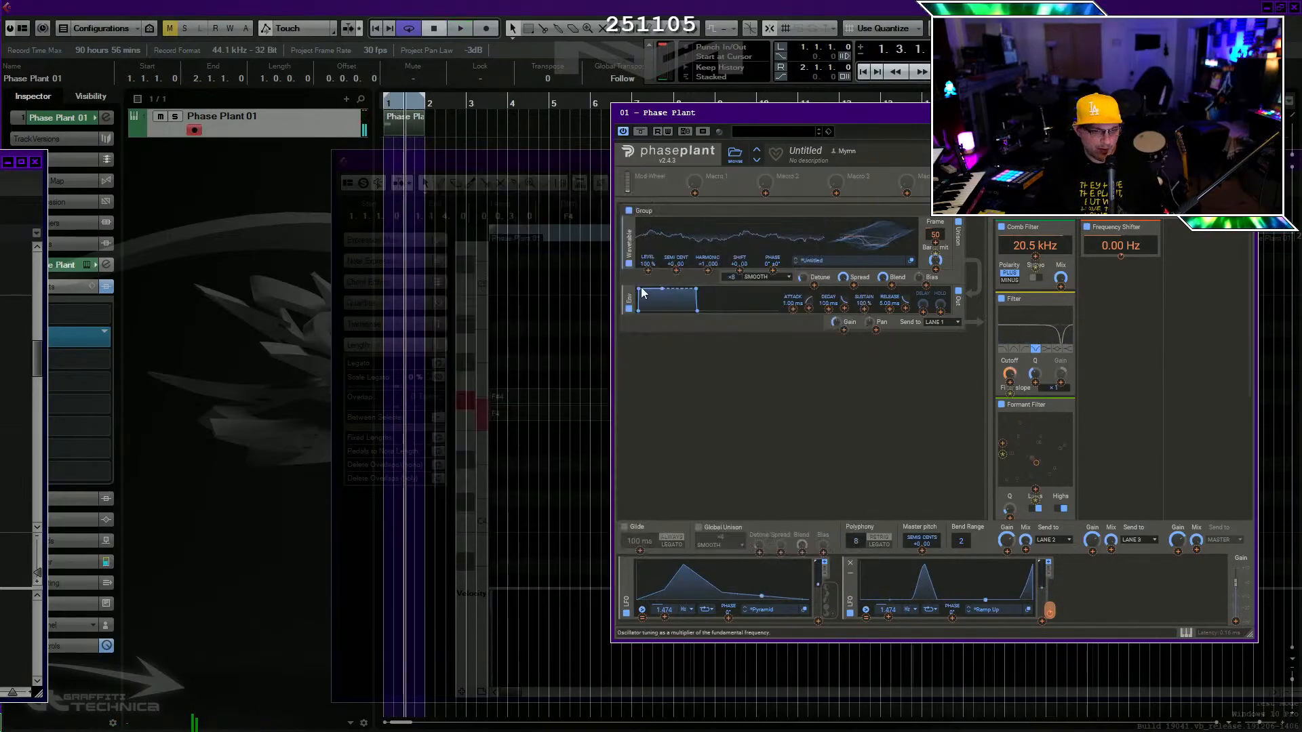
click(106, 332)
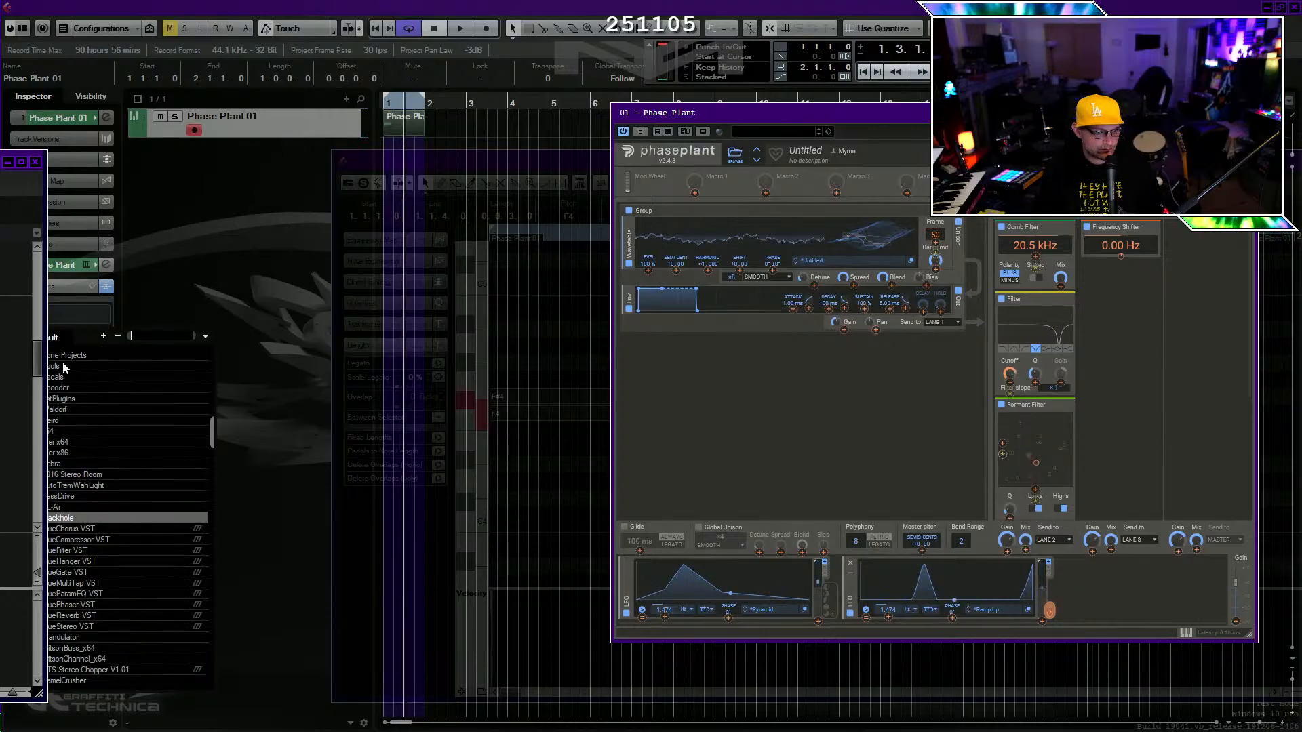
click(58, 362)
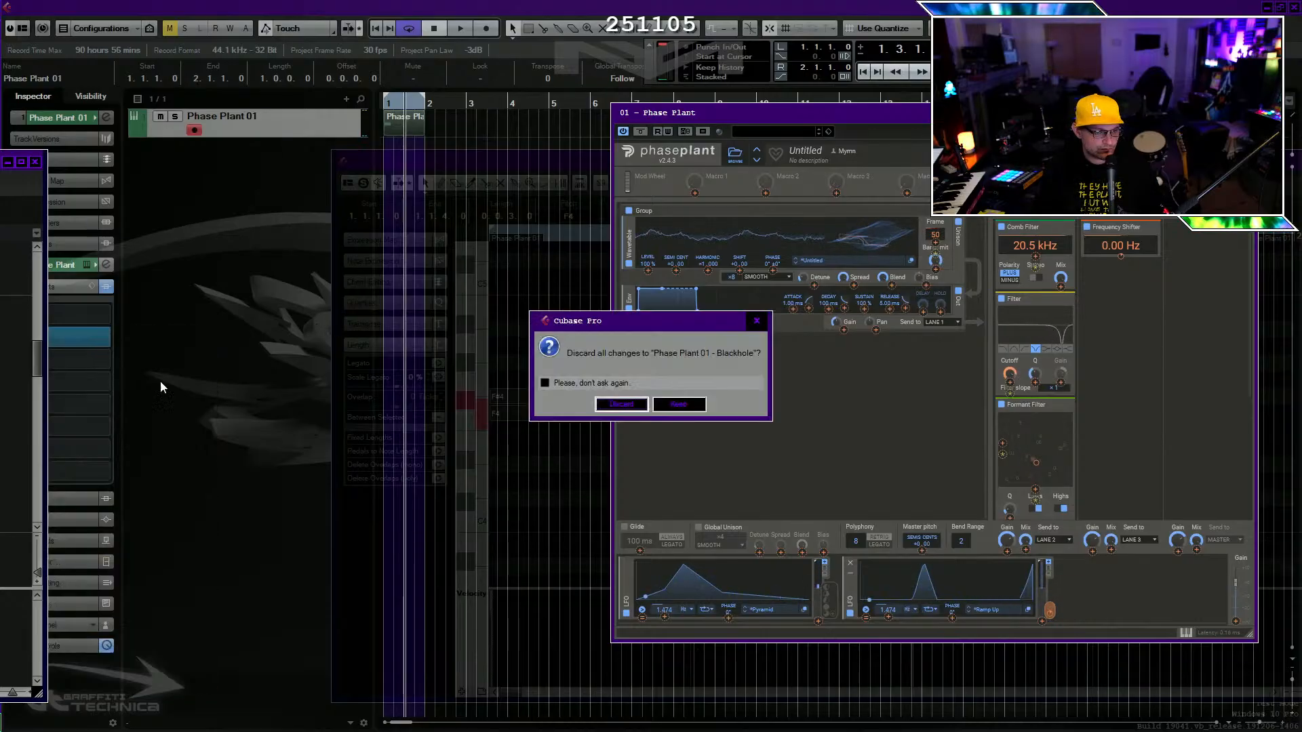
click(639, 407)
key(space)
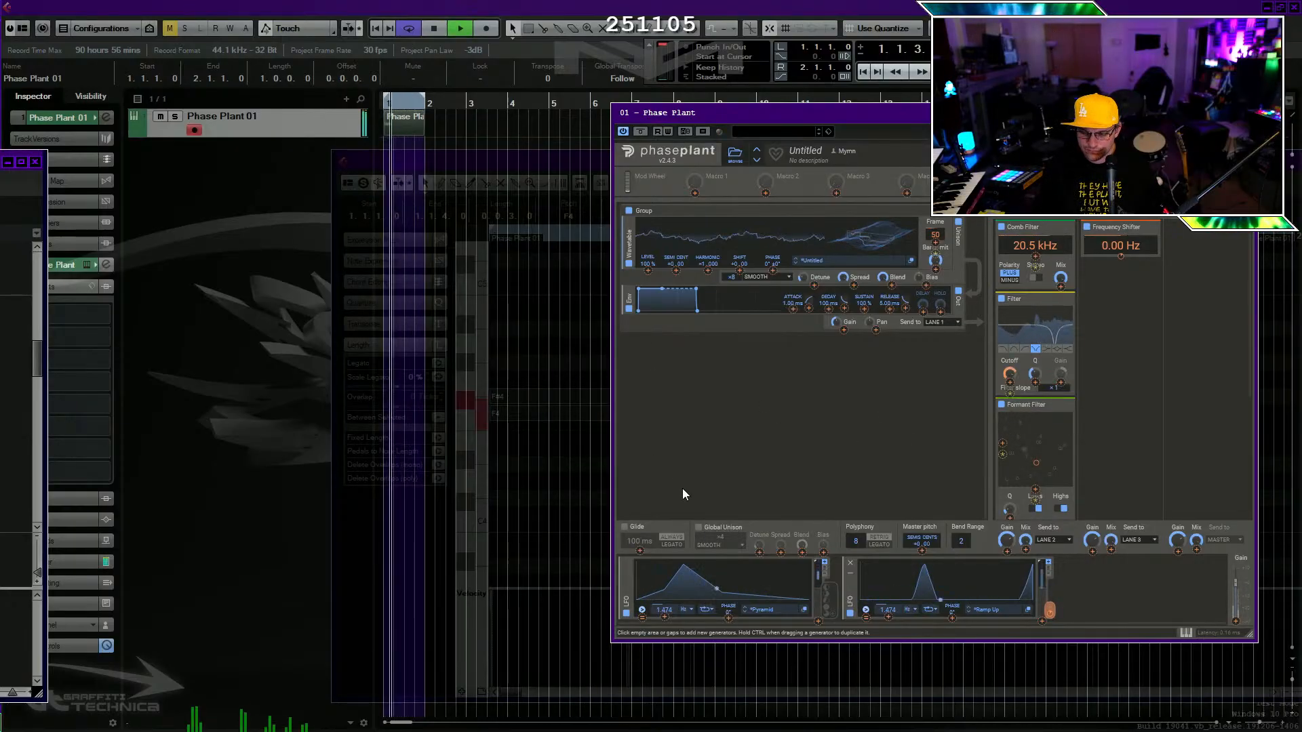
key(space)
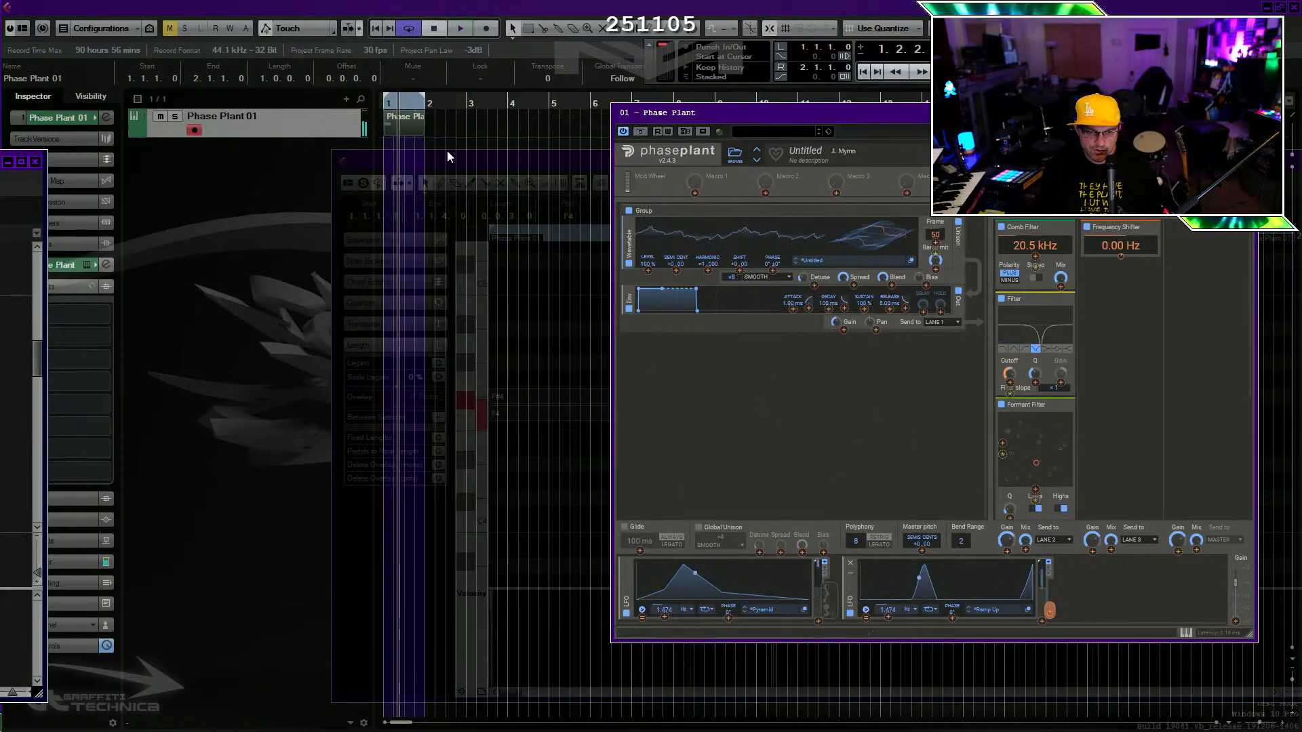
key(KP_Decimal)
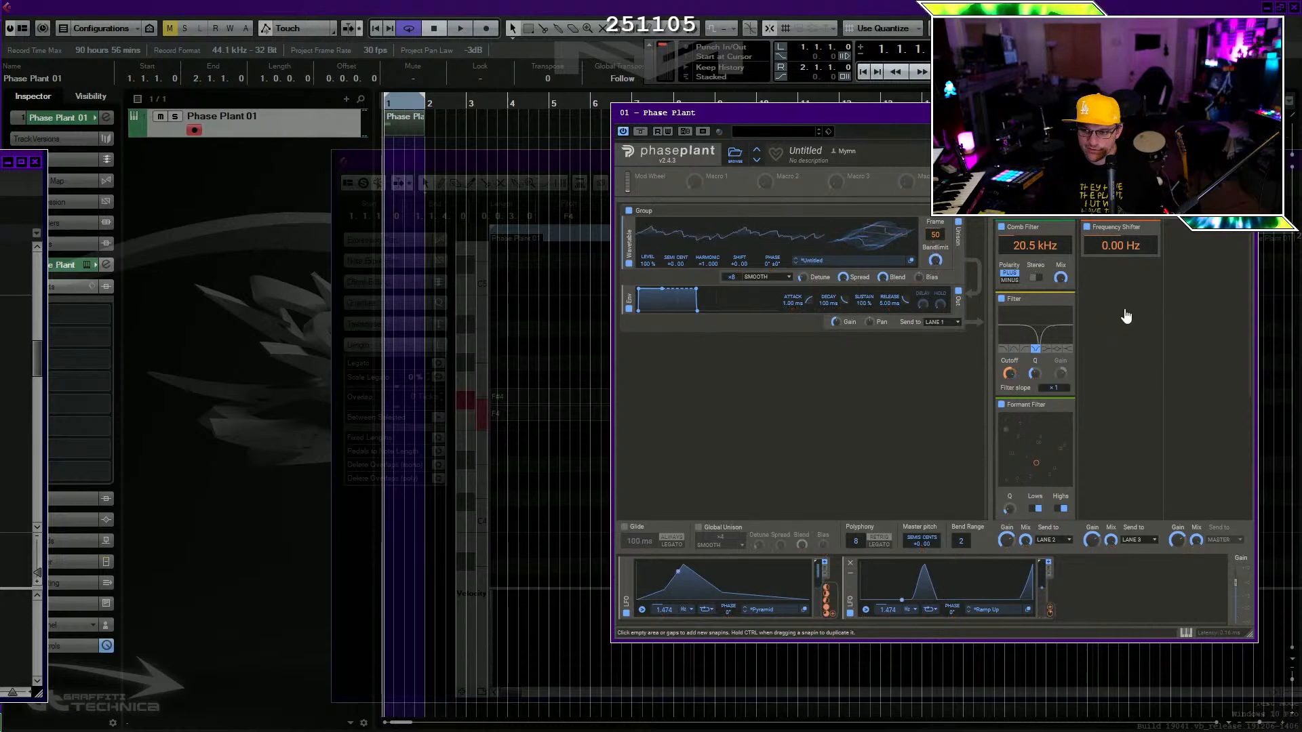
Add a Phase Distortion effect below the Frequency Shifter and adjust its drive while the loop plays.
click(1111, 284)
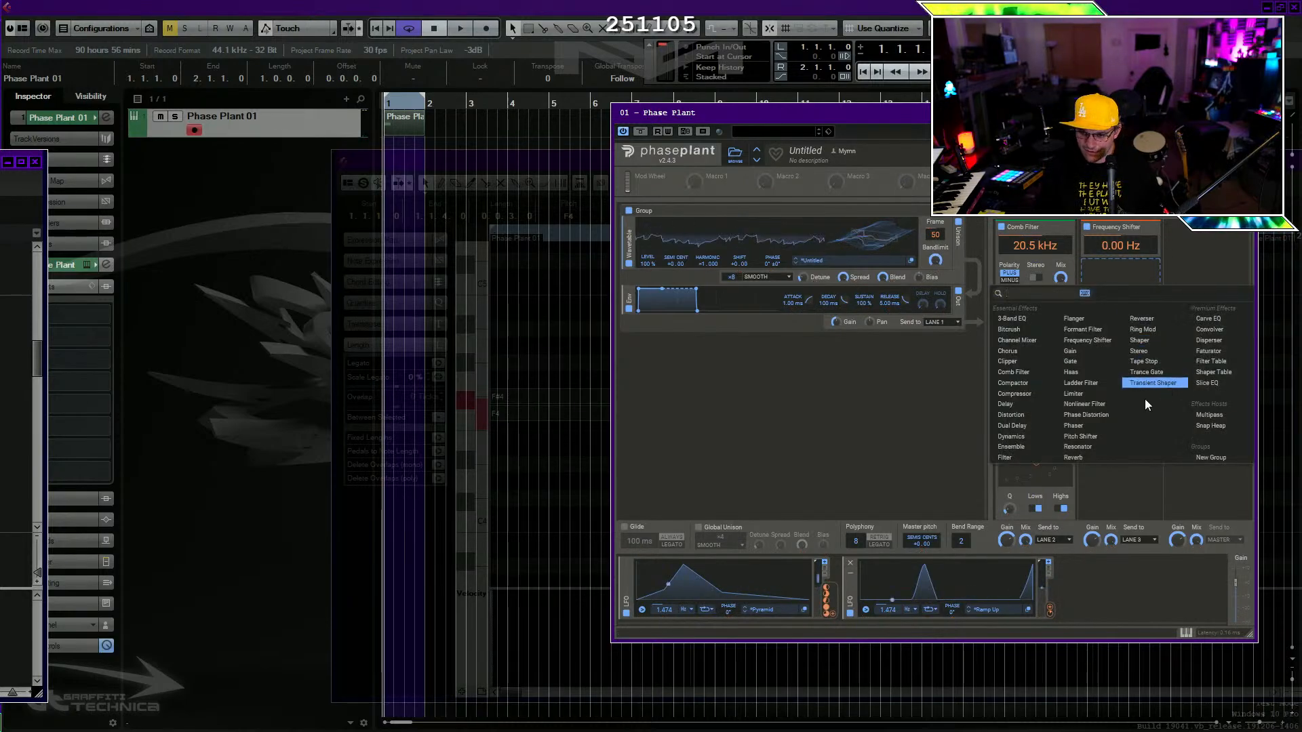
click(1098, 415)
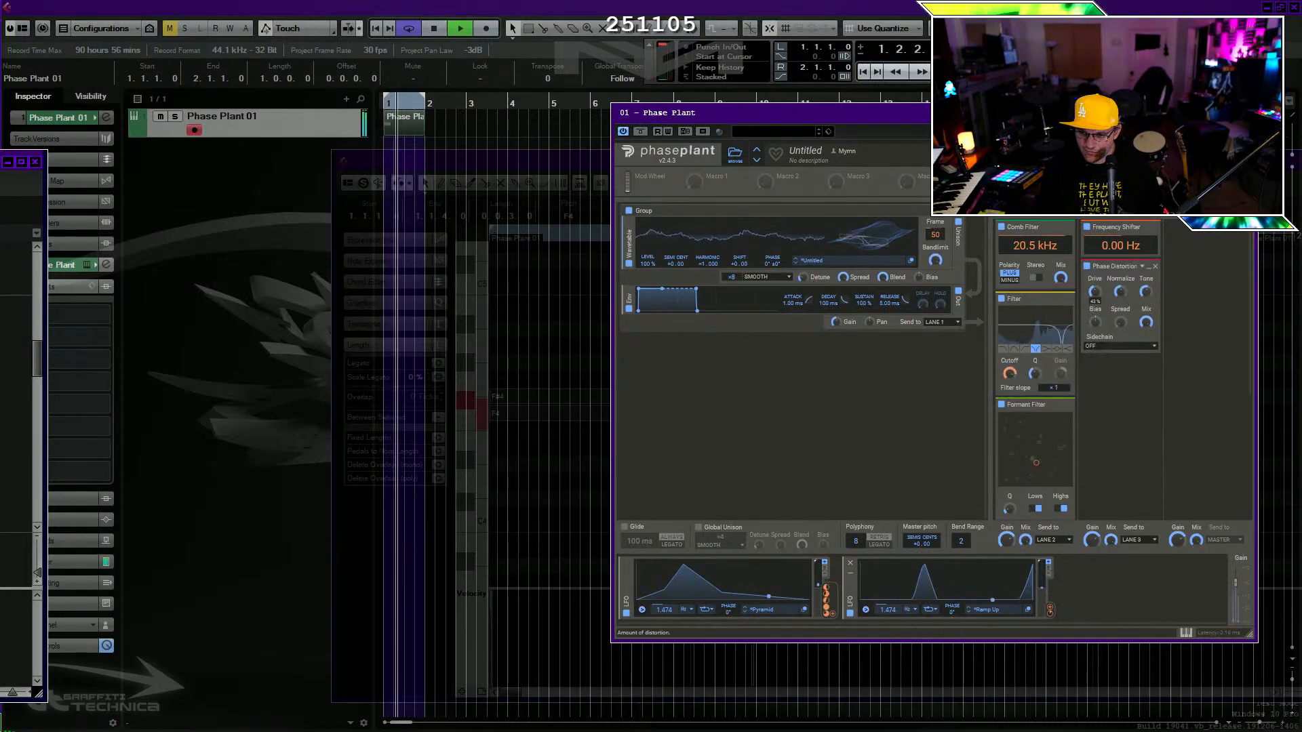
drag(1095, 292, 1098, 310)
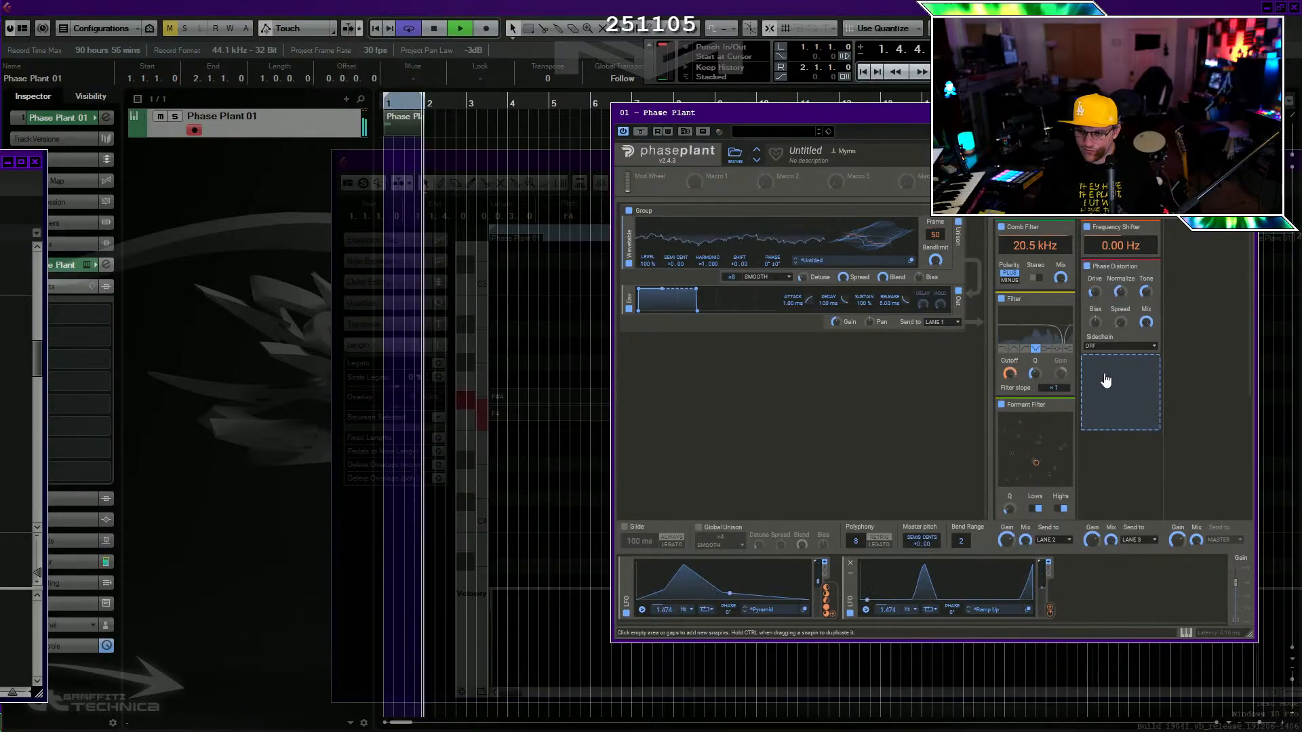
Add a Nonlinear Filter with its cutoff modulated by the first LFO, and move it into the third effect lane.
click(1112, 370)
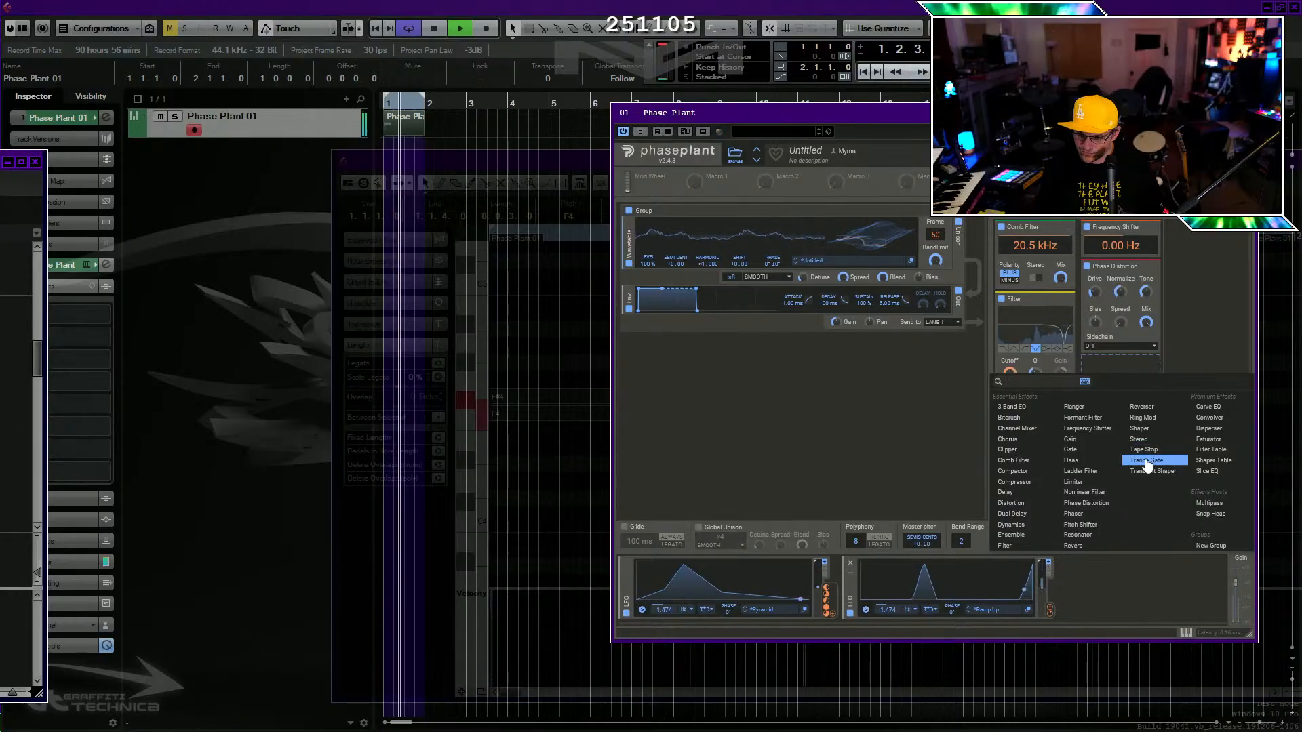
click(1105, 494)
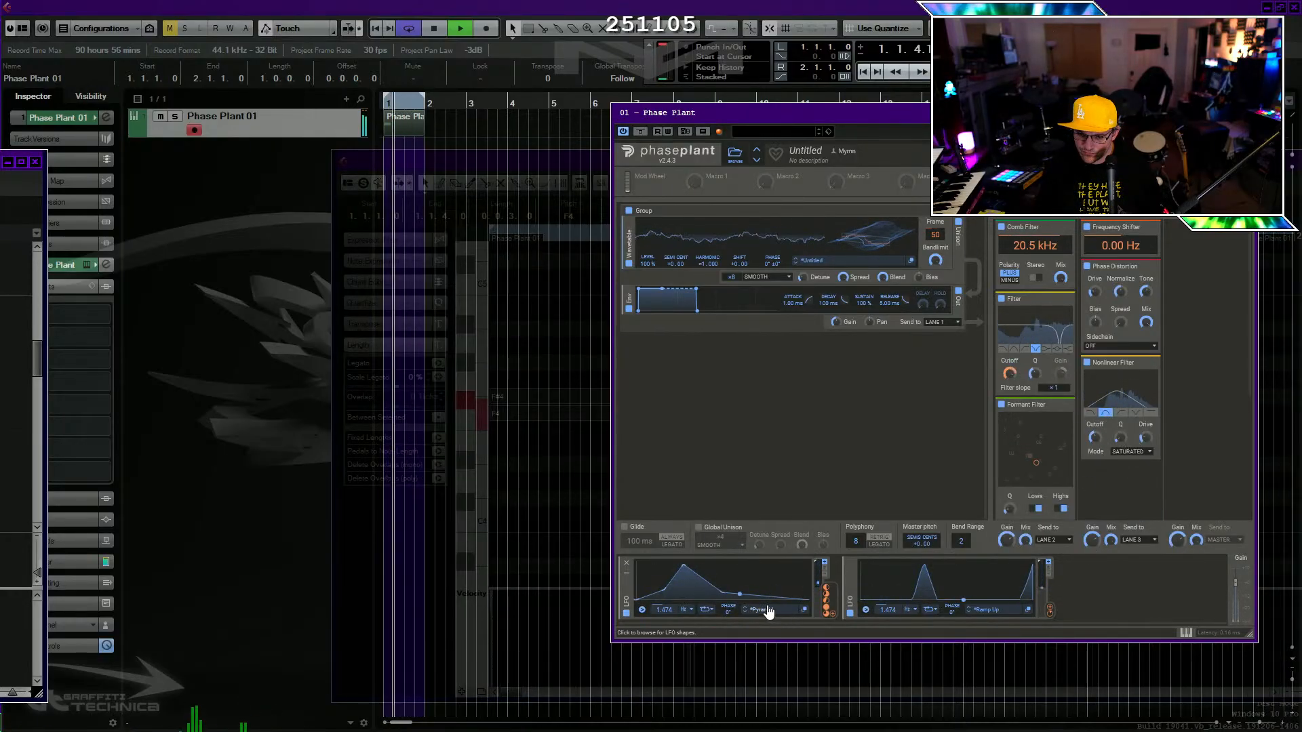
drag(827, 595, 1096, 434)
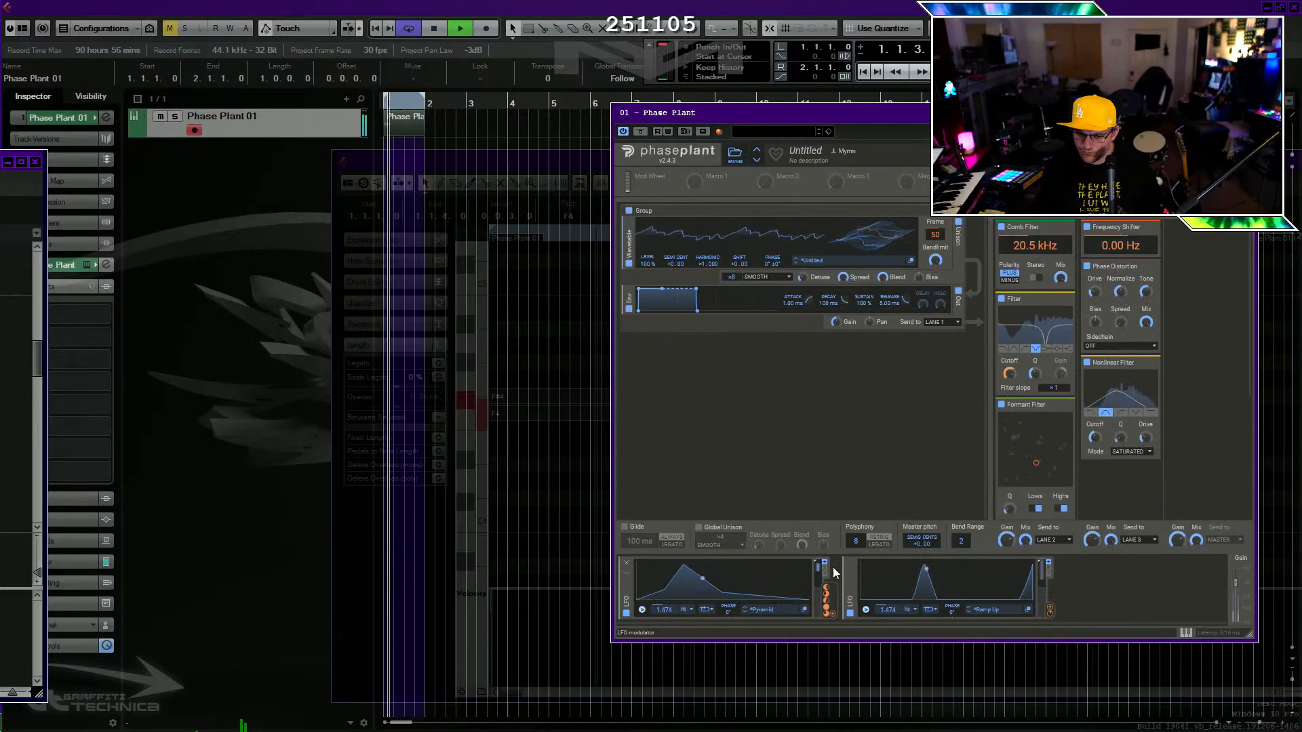
drag(827, 596, 1095, 461)
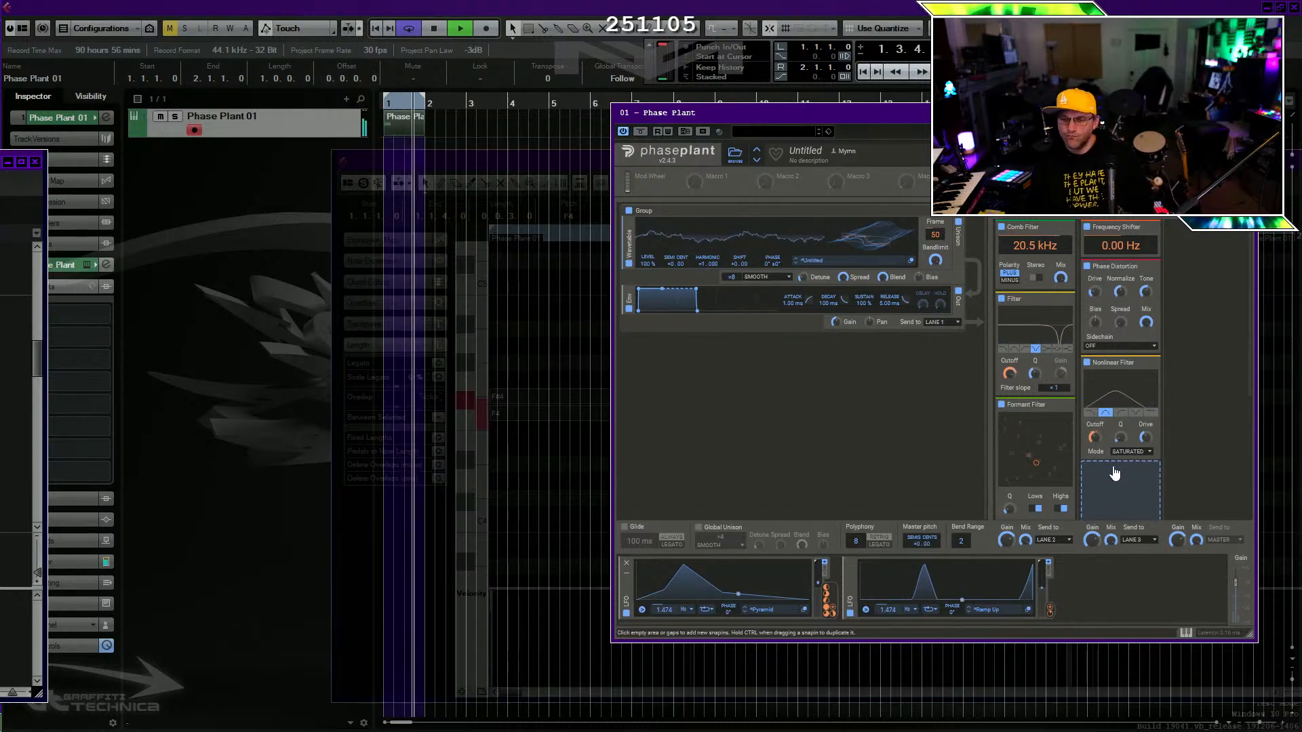
drag(1117, 365, 1197, 234)
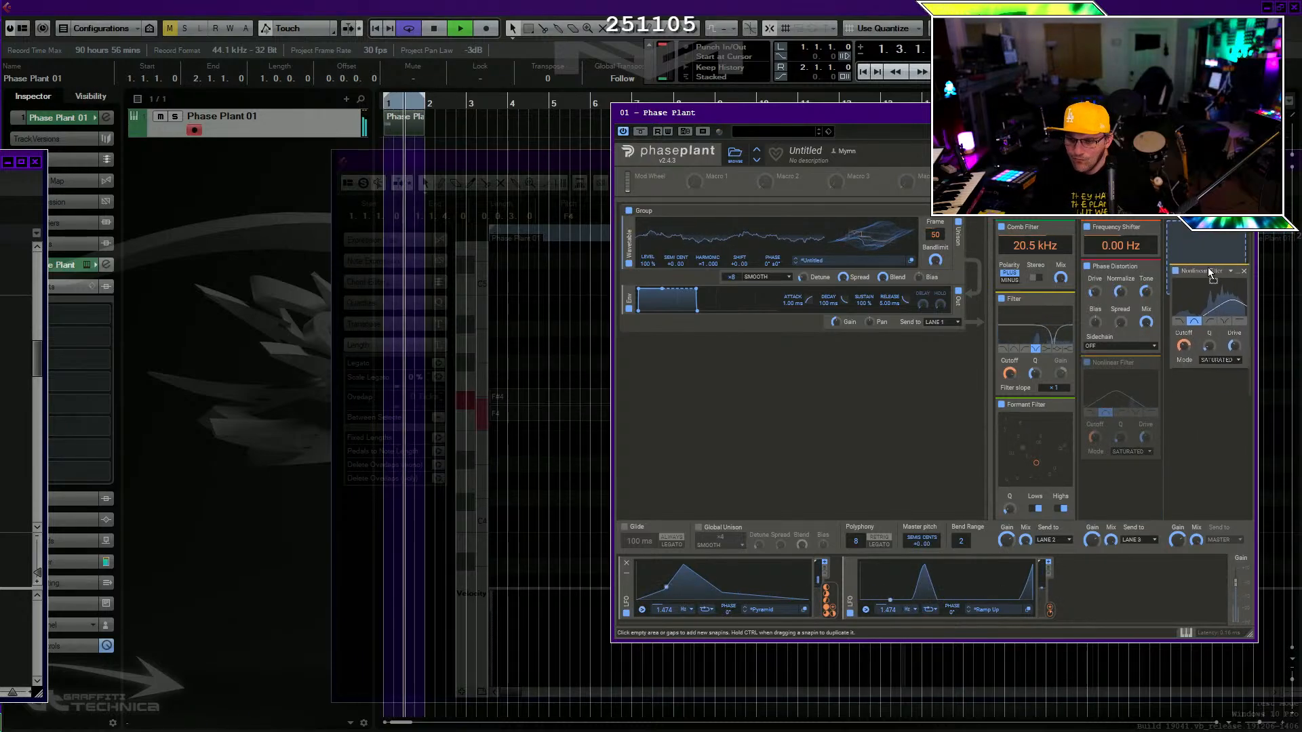
Add a second Output module to the generator group and send the upper one to LANE 3.
click(938, 286)
click(1079, 320)
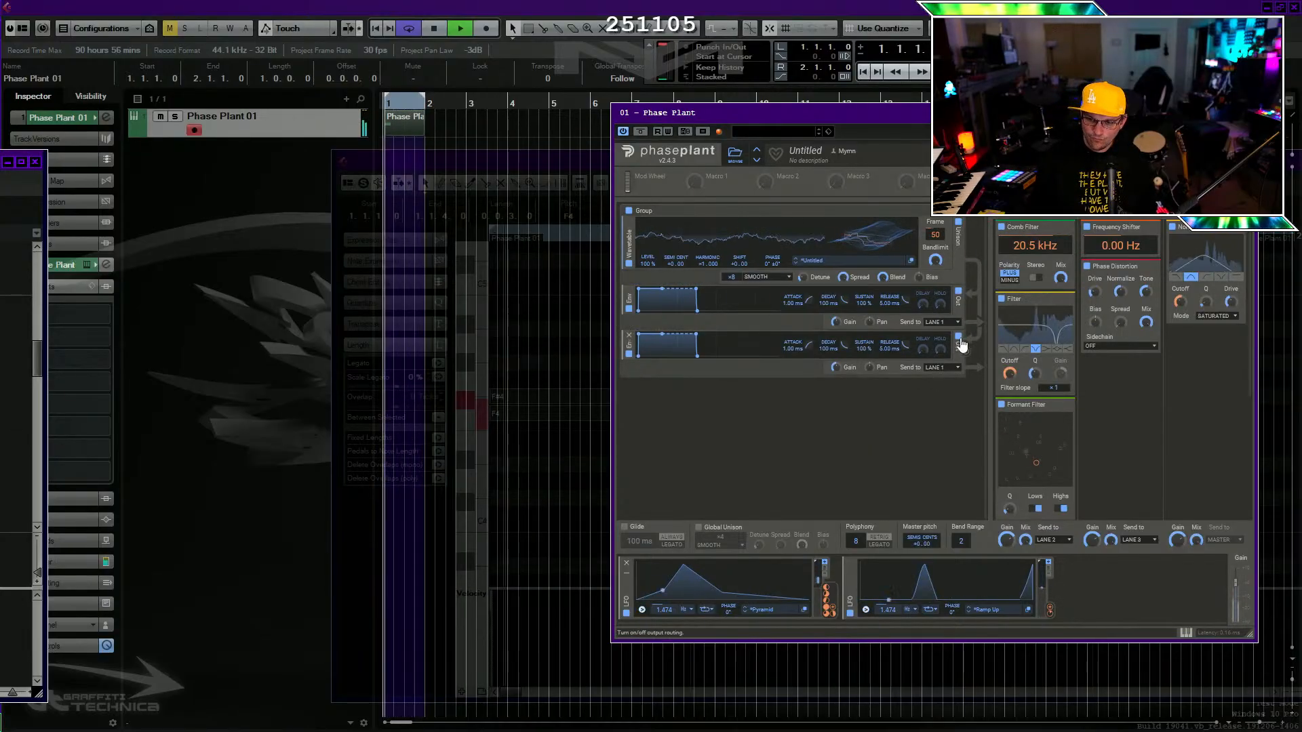
click(946, 323)
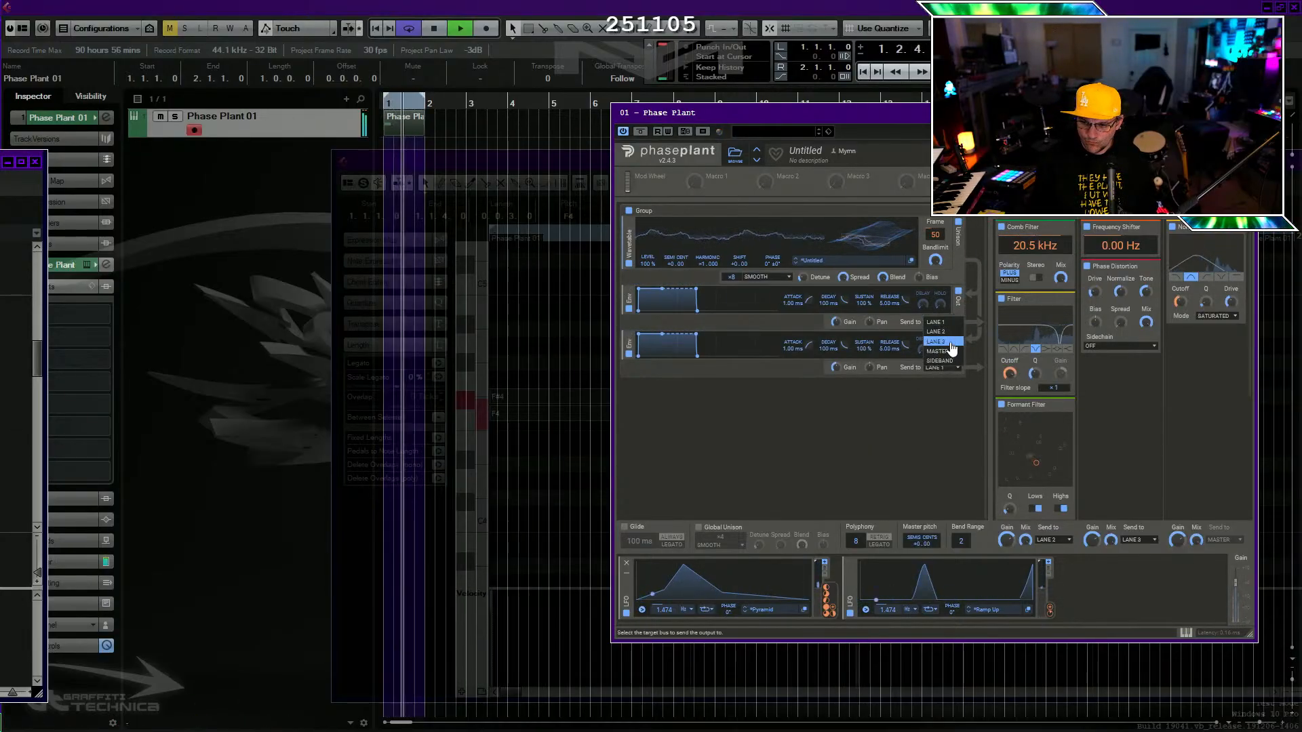
click(952, 341)
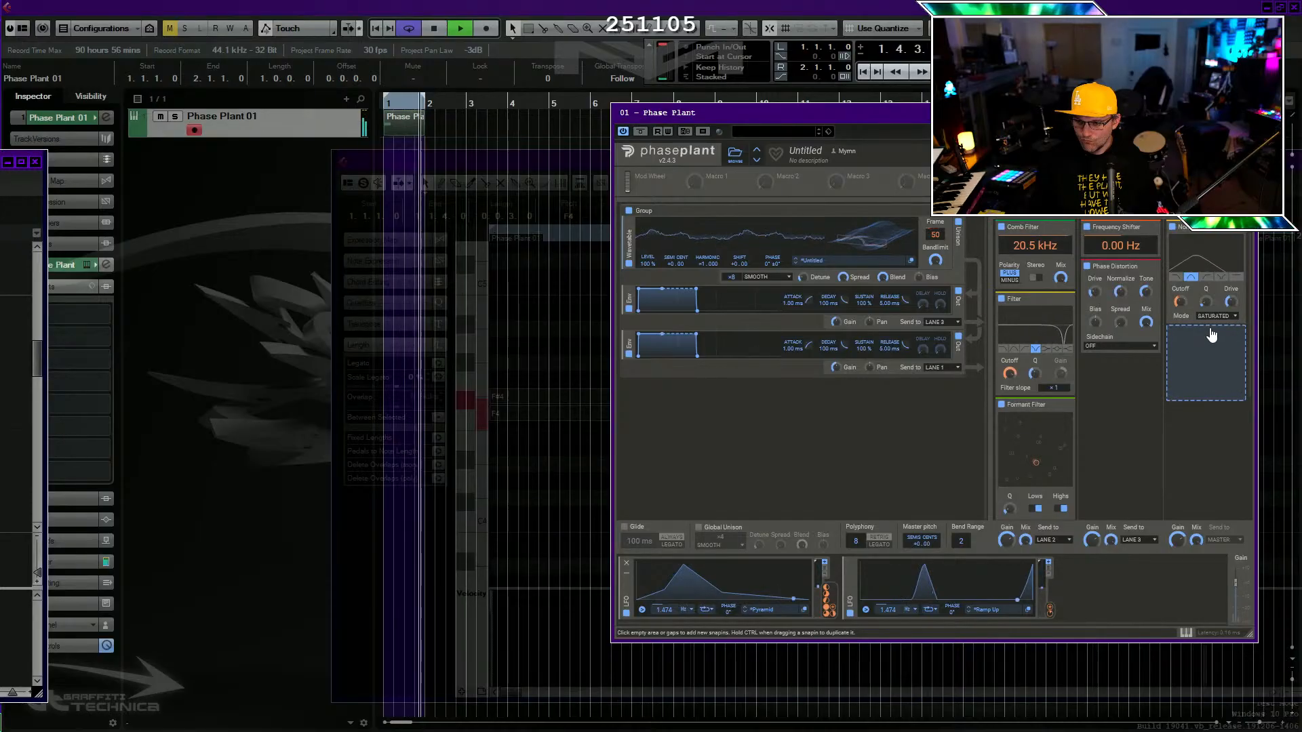
Send lane 2 to MASTER and tune the band-pass Nonlinear Filter's Q, drive and cutoff in lane 3.
drag(1207, 302, 1233, 302)
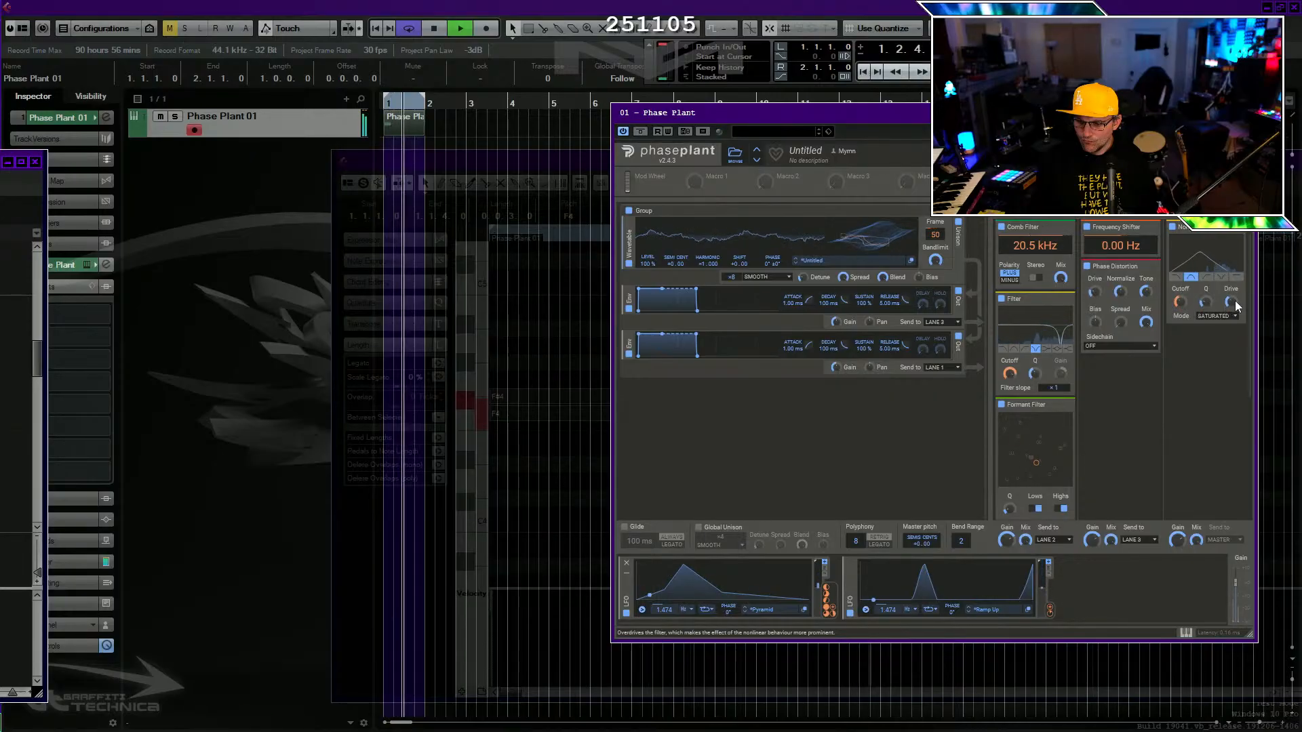
click(1142, 540)
click(1148, 555)
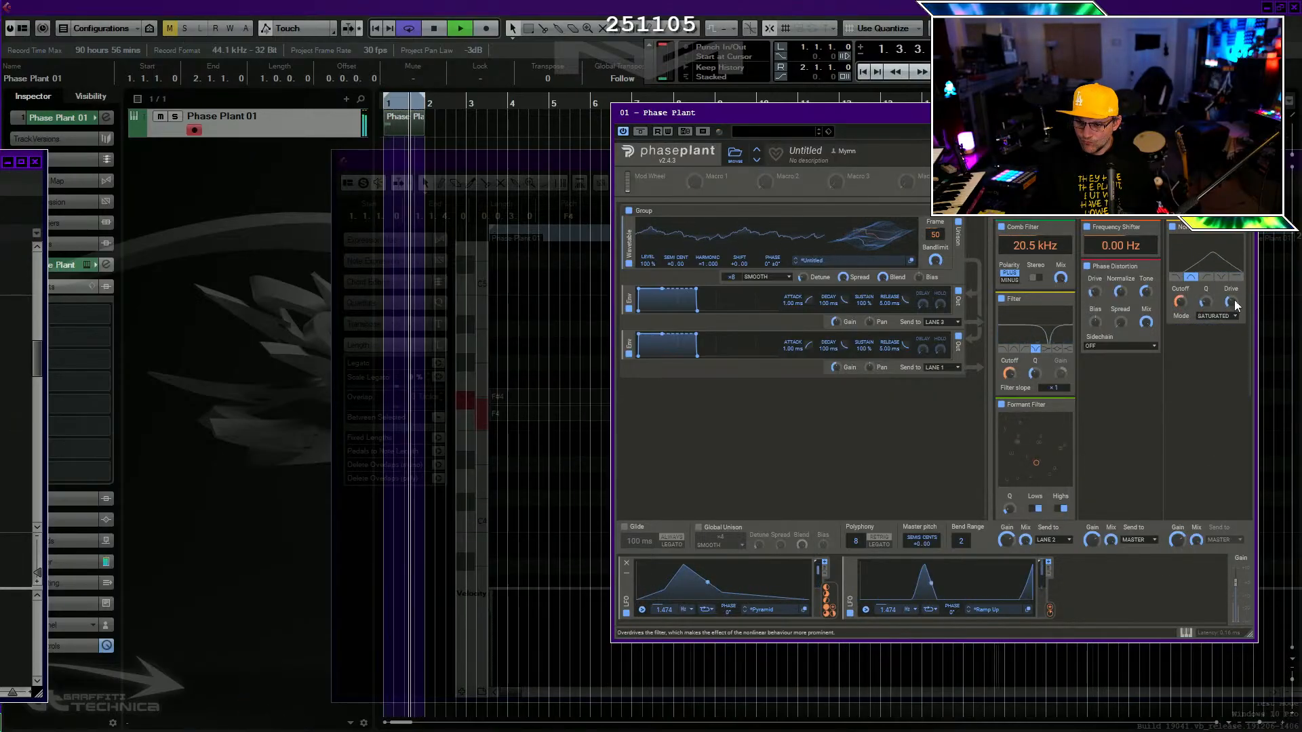
drag(1232, 303, 1181, 303)
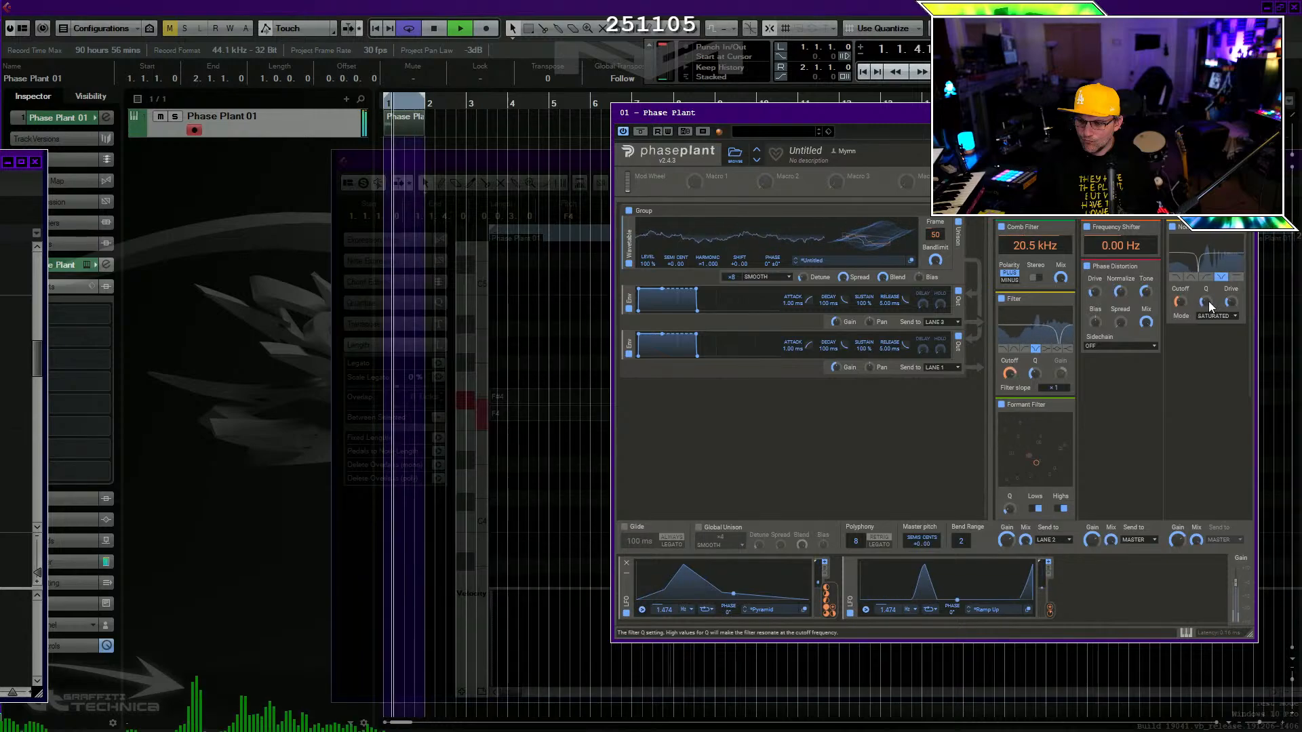
drag(1180, 306, 1181, 298)
click(1191, 277)
Restart the loop and readjust the Nonlinear Filter's cutoff and Q by ear.
key(space)
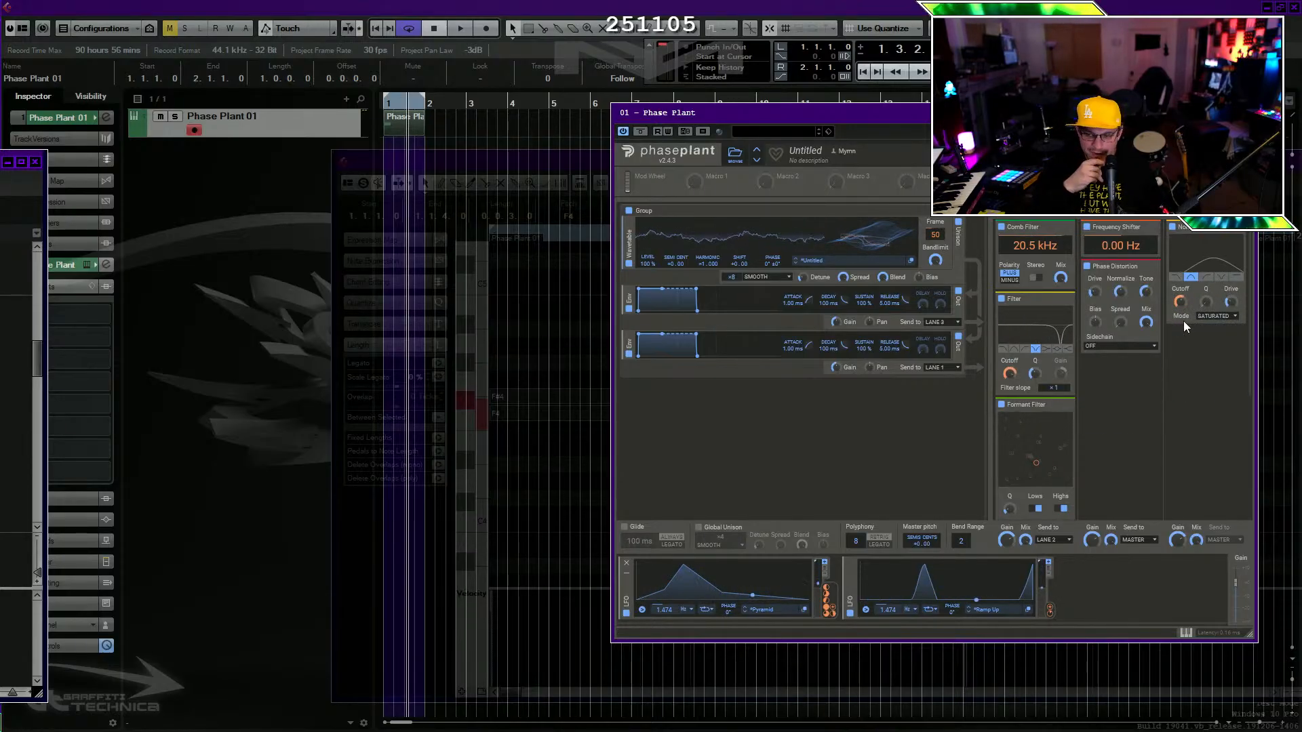
key(space)
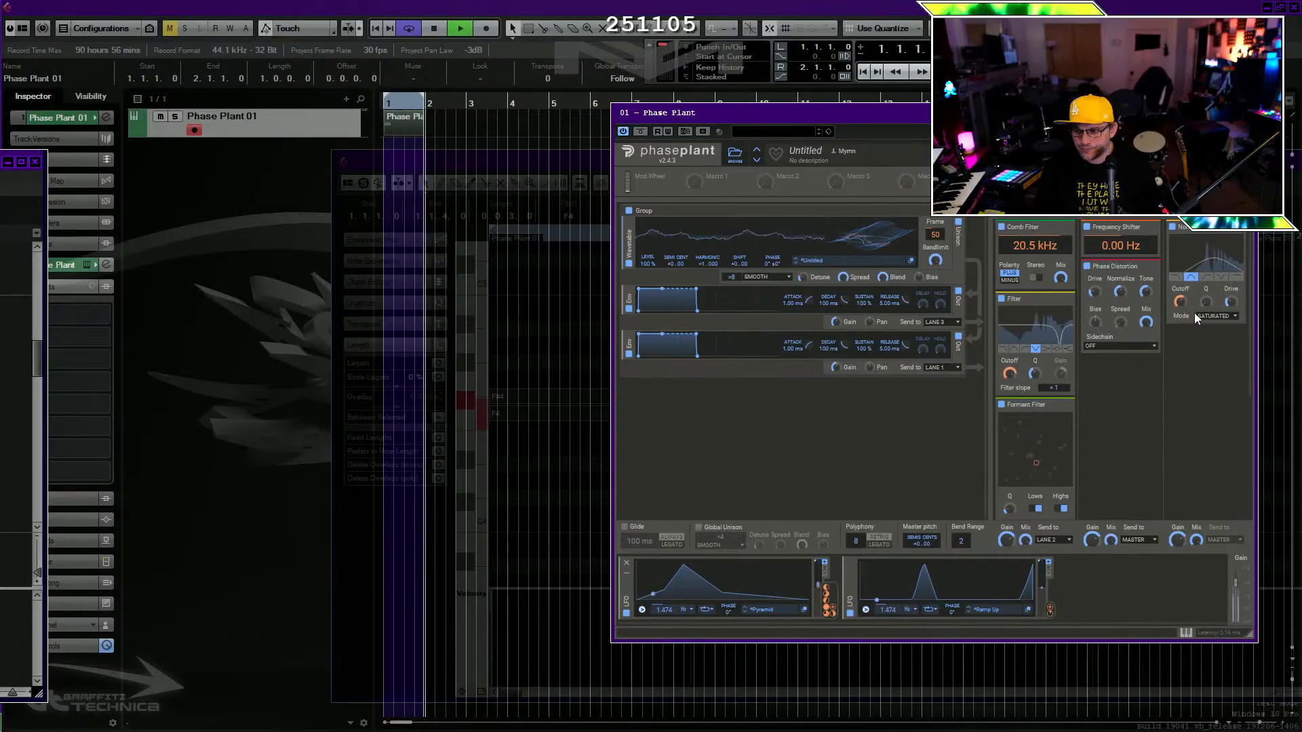
drag(1181, 302, 1182, 246)
drag(1206, 302, 1181, 372)
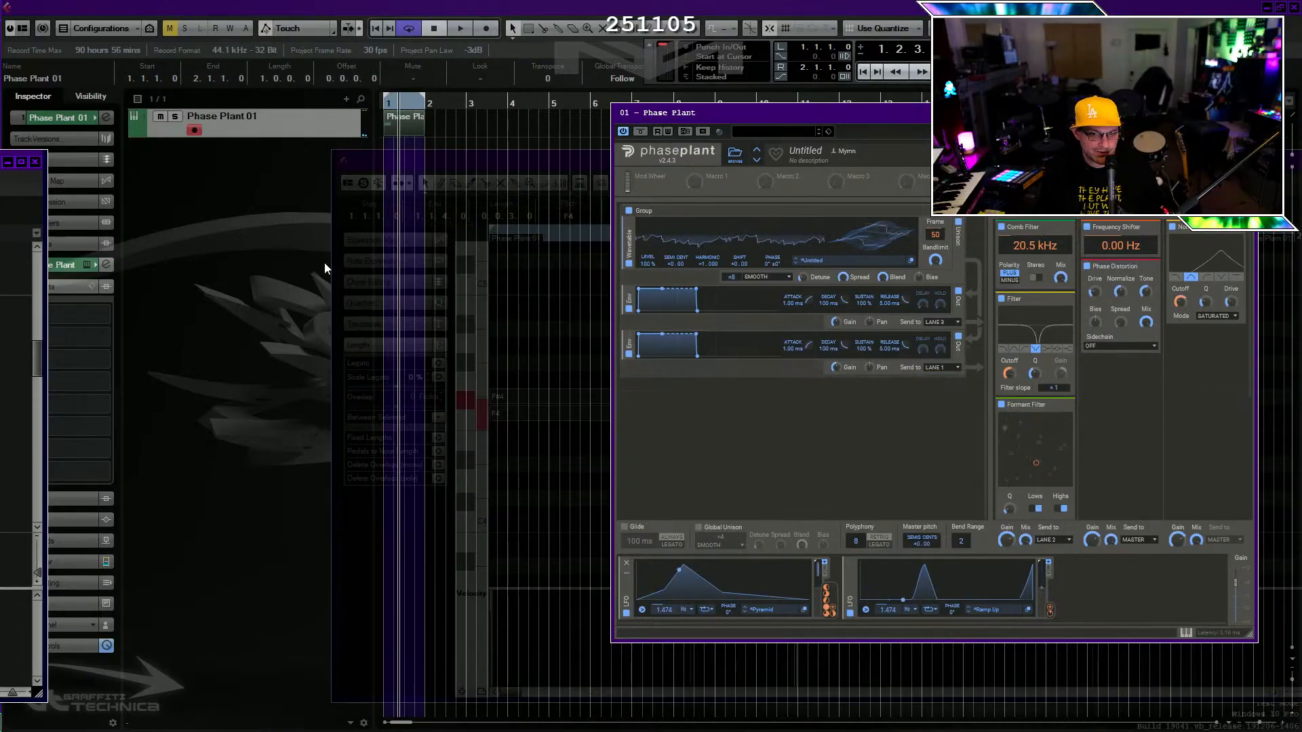
Bring up the Key Editor for Phase Plant 01 and close it to clear the project view.
key(alt+Tab)
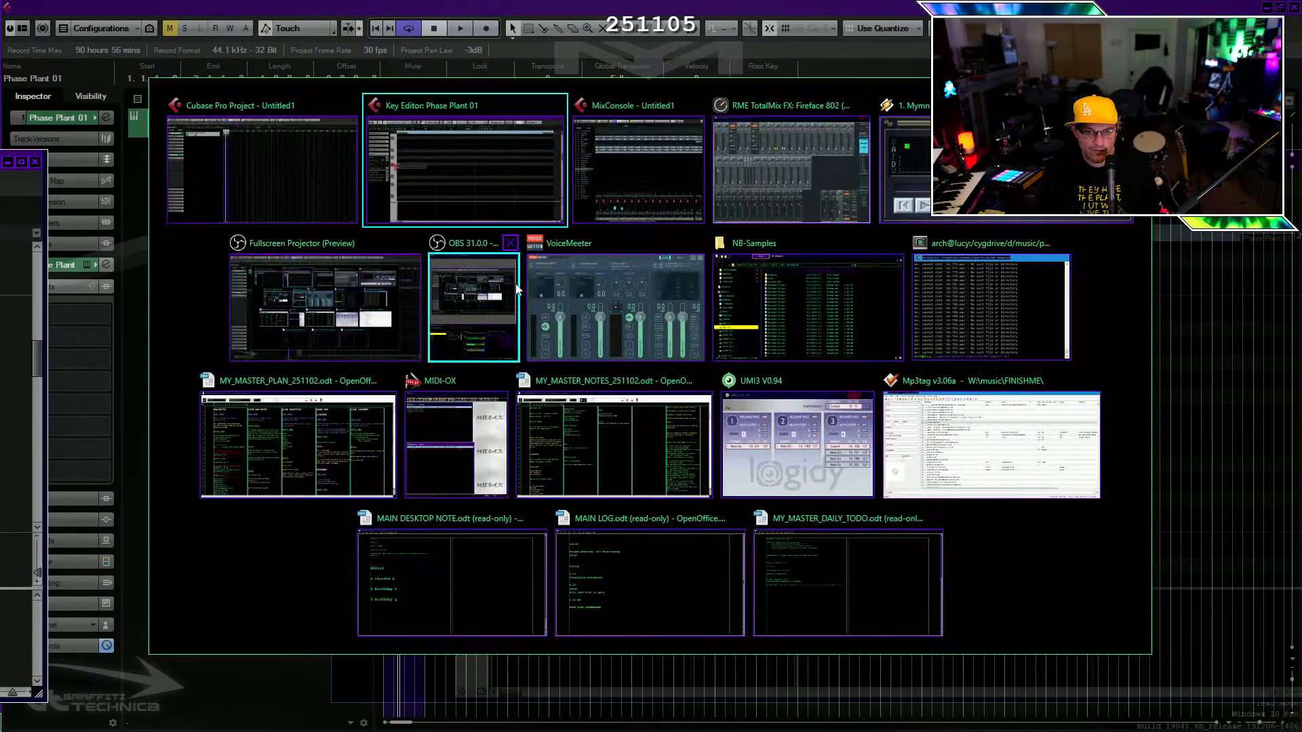
drag(516, 170, 331, 133)
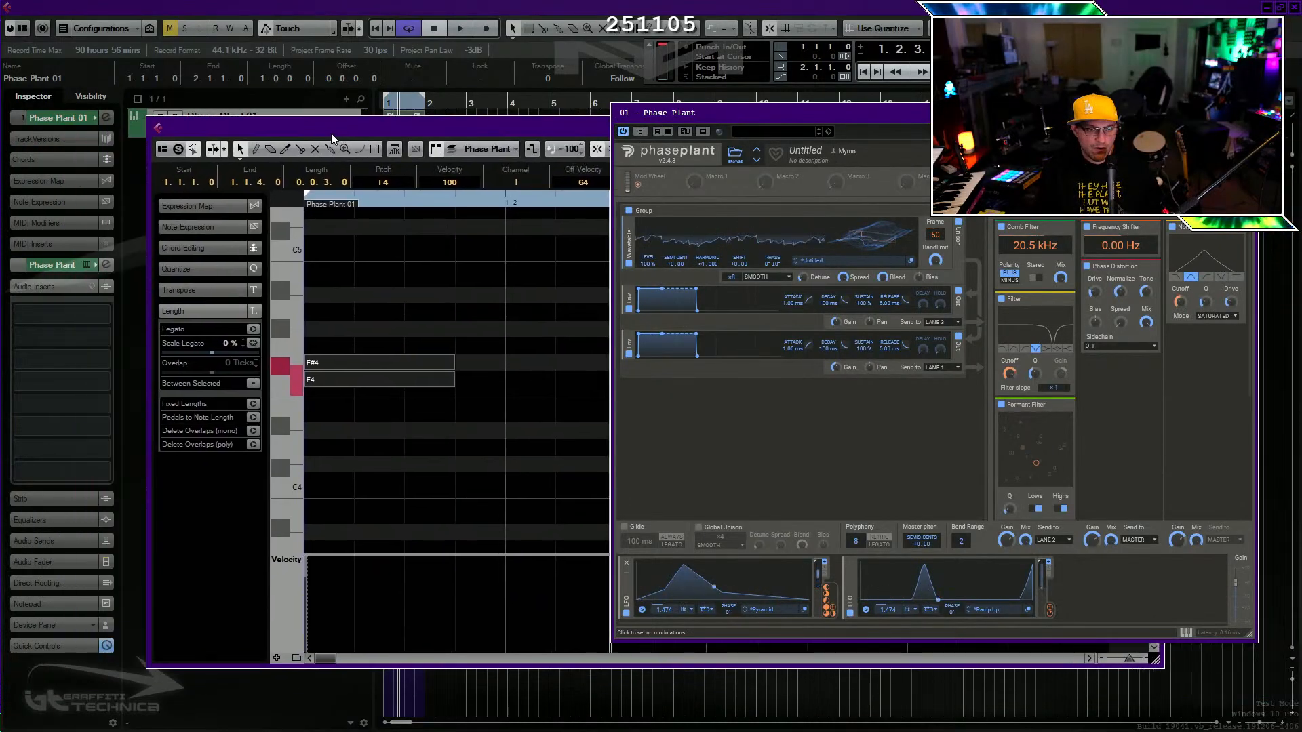
click(160, 126)
click(187, 218)
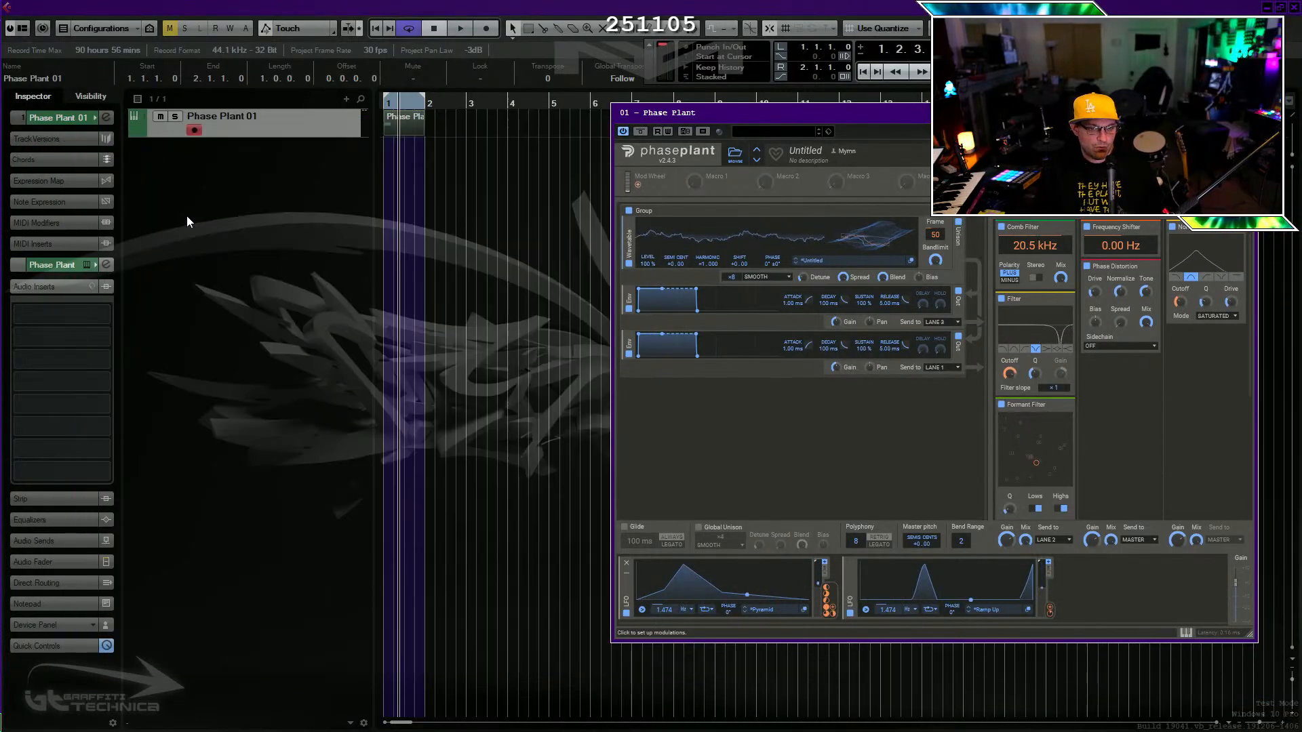
Insert Pro-Q 3 in the first audio insert slot of the Phase Plant 01 track.
click(55, 327)
text(pro-=q)
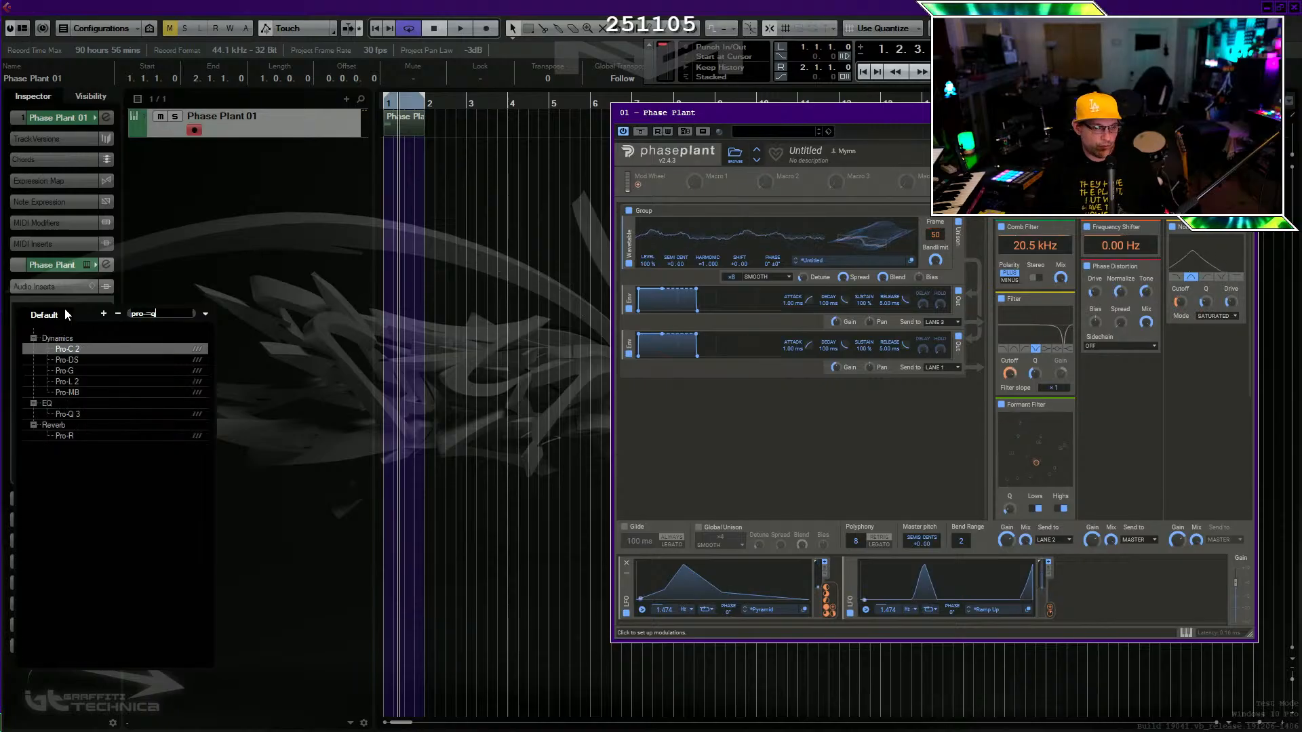
key(BackSpace)
key(BackSpace)
text(q)
click(82, 360)
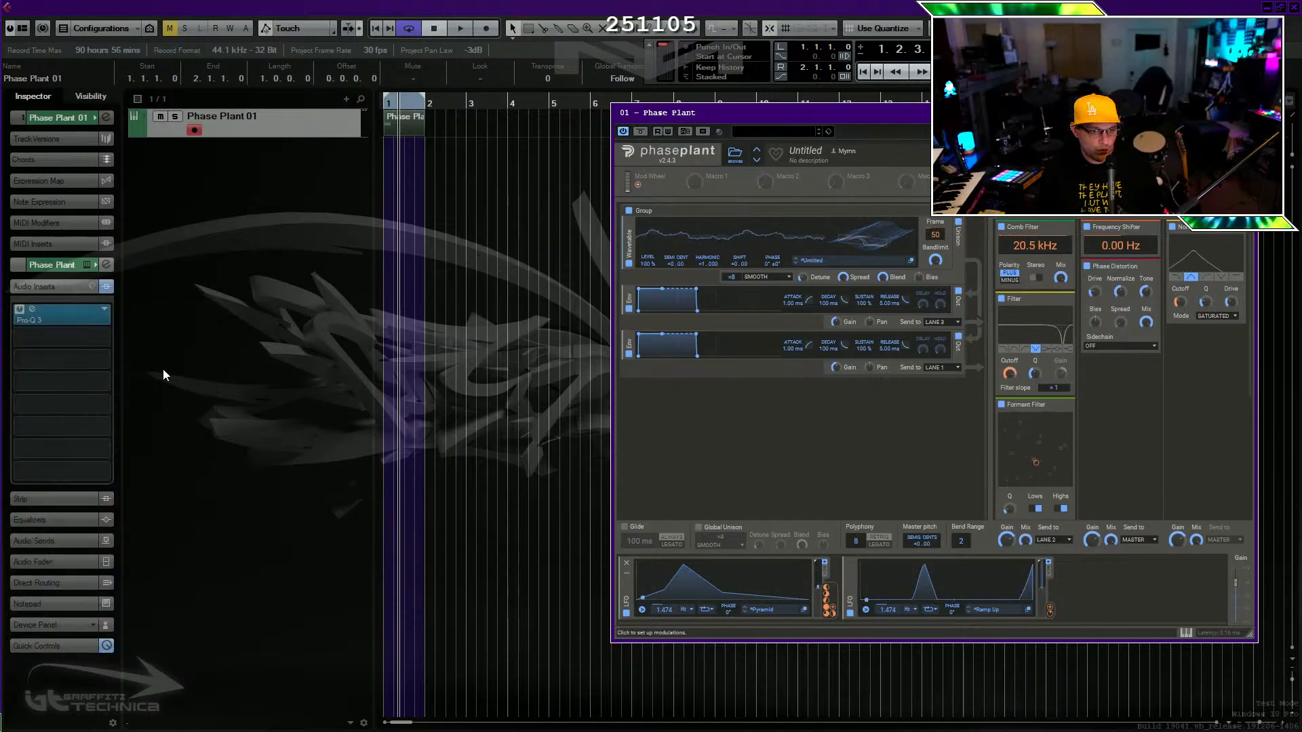
Shorten the loop range so the right locator sits at 1.3.1.0, and start playback.
click(386, 107)
key(h)
key(h)
key(h)
key(h)
alt+click(517, 107)
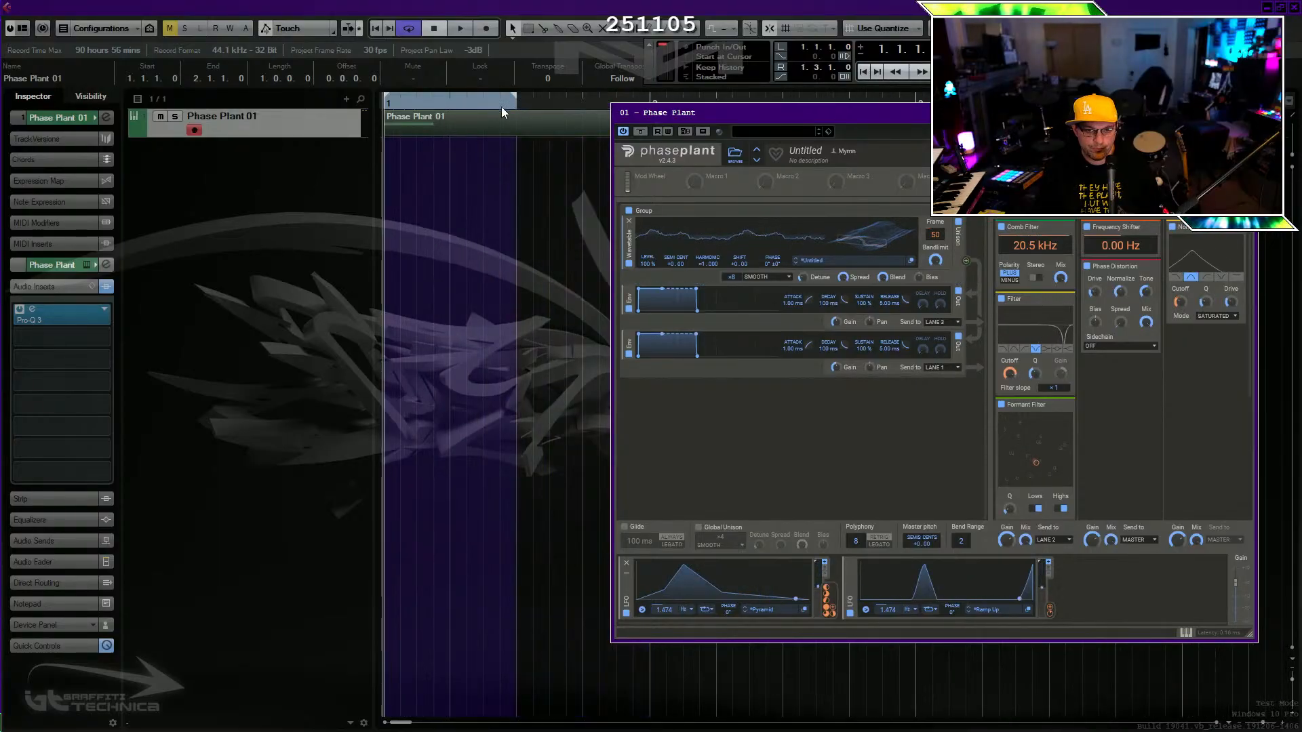
key(space)
Open Pro-Q 3 and add a bell cut of about -10.6 dB at about 711 Hz.
click(65, 319)
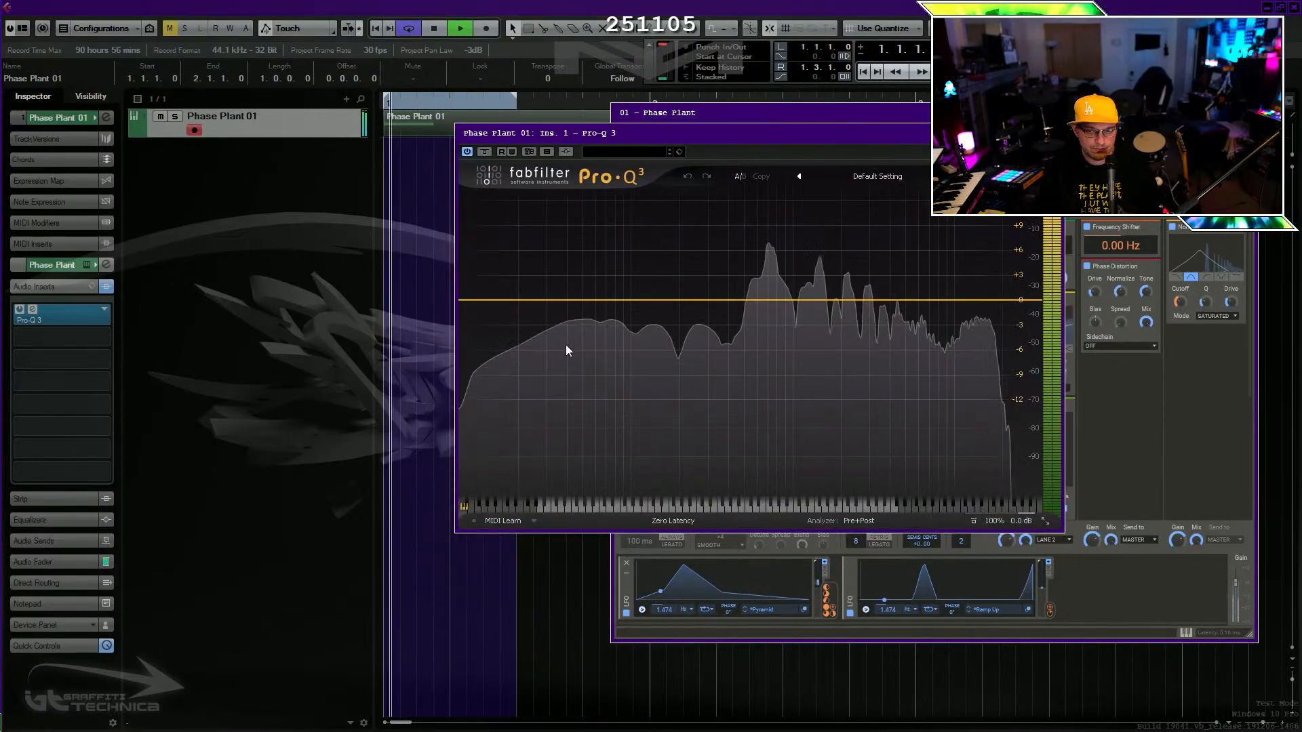
drag(695, 299, 782, 378)
drag(764, 392, 766, 389)
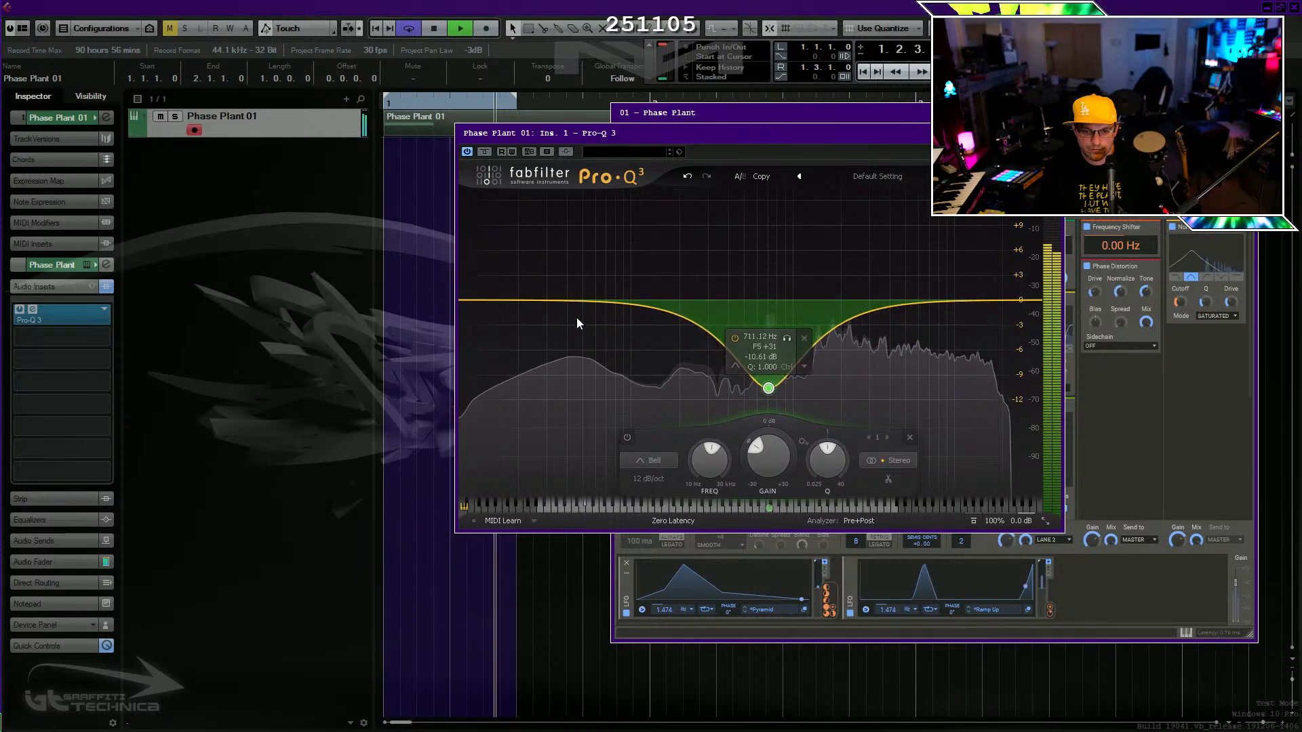
Add a second Pro-Q 3 band as a 36 dB/oct low cut and raise its cutoff frequency.
drag(556, 300, 557, 419)
scroll(499, 474, down, 5)
scroll(506, 465, down, 2)
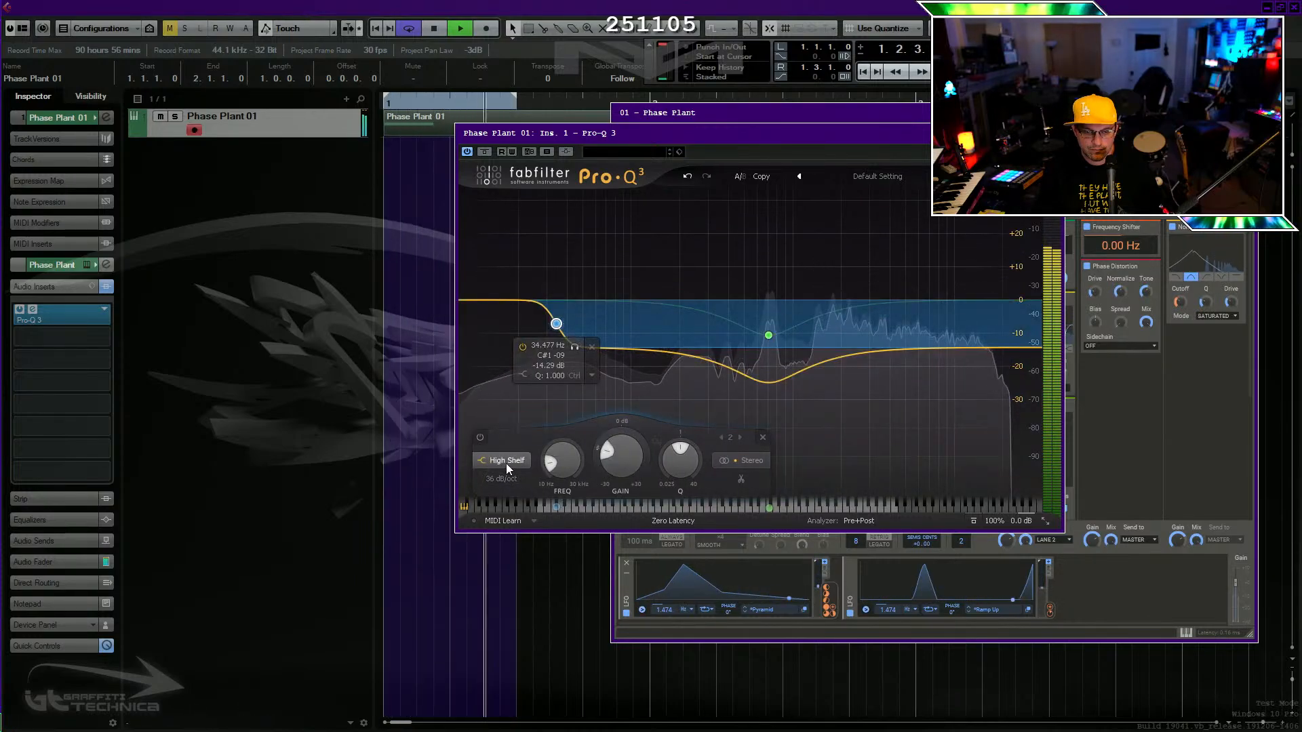
scroll(519, 459, up, 1)
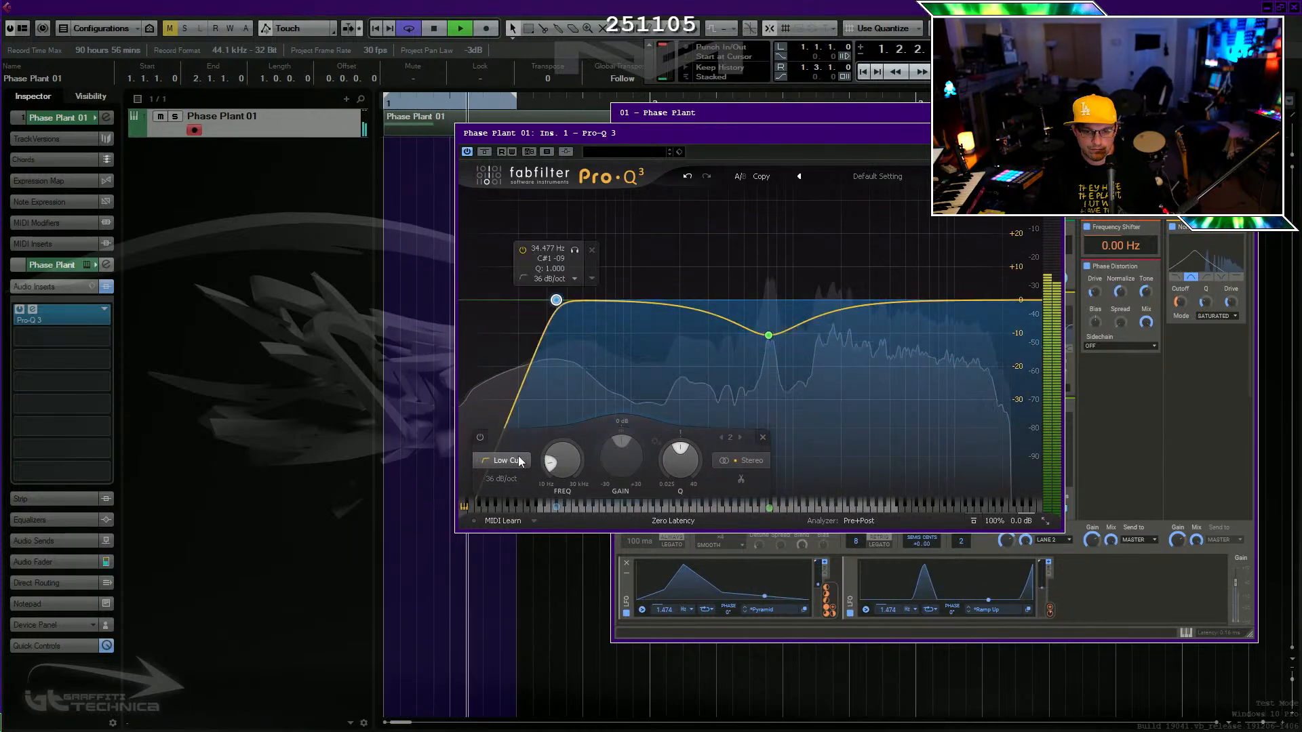
drag(552, 301, 640, 314)
Fine-tune the midrange bell cut and add a bell band of about -0.8 dB near 2 kHz with a downward dynamic range.
drag(768, 335, 764, 334)
click(845, 308)
drag(845, 307, 841, 308)
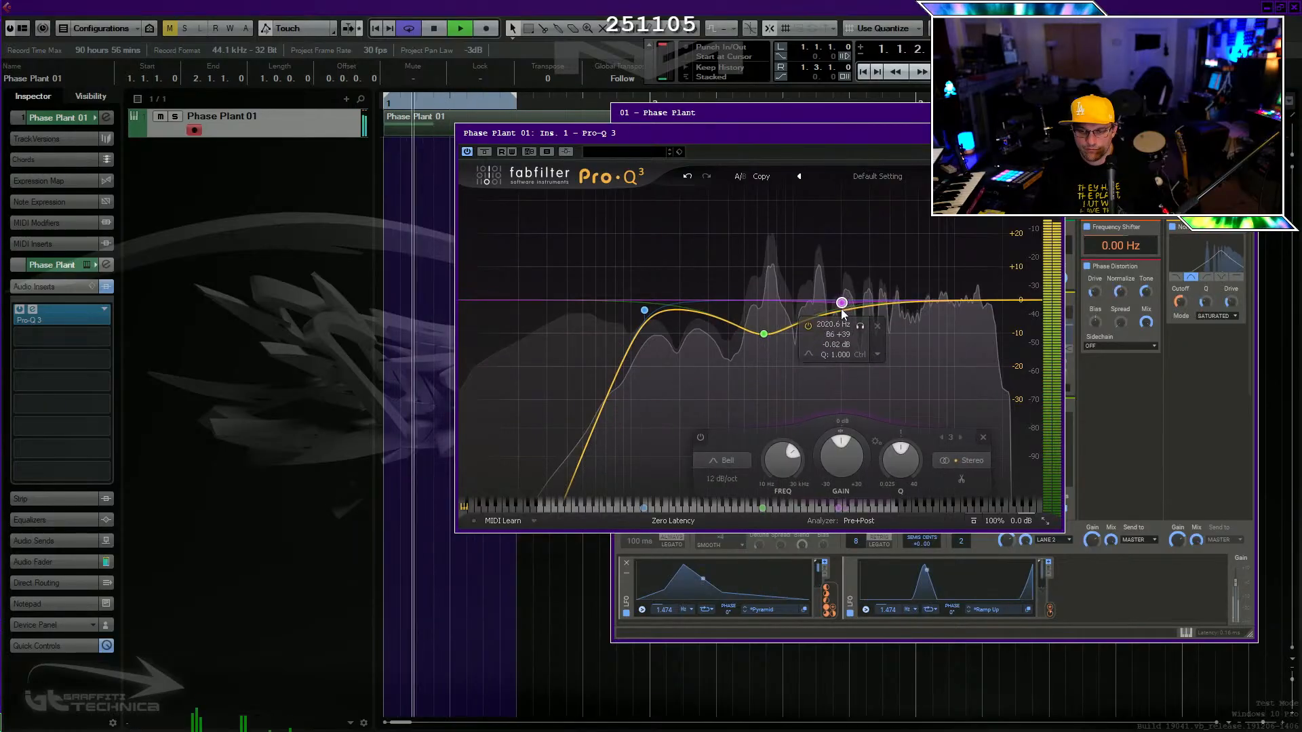
drag(820, 448, 833, 491)
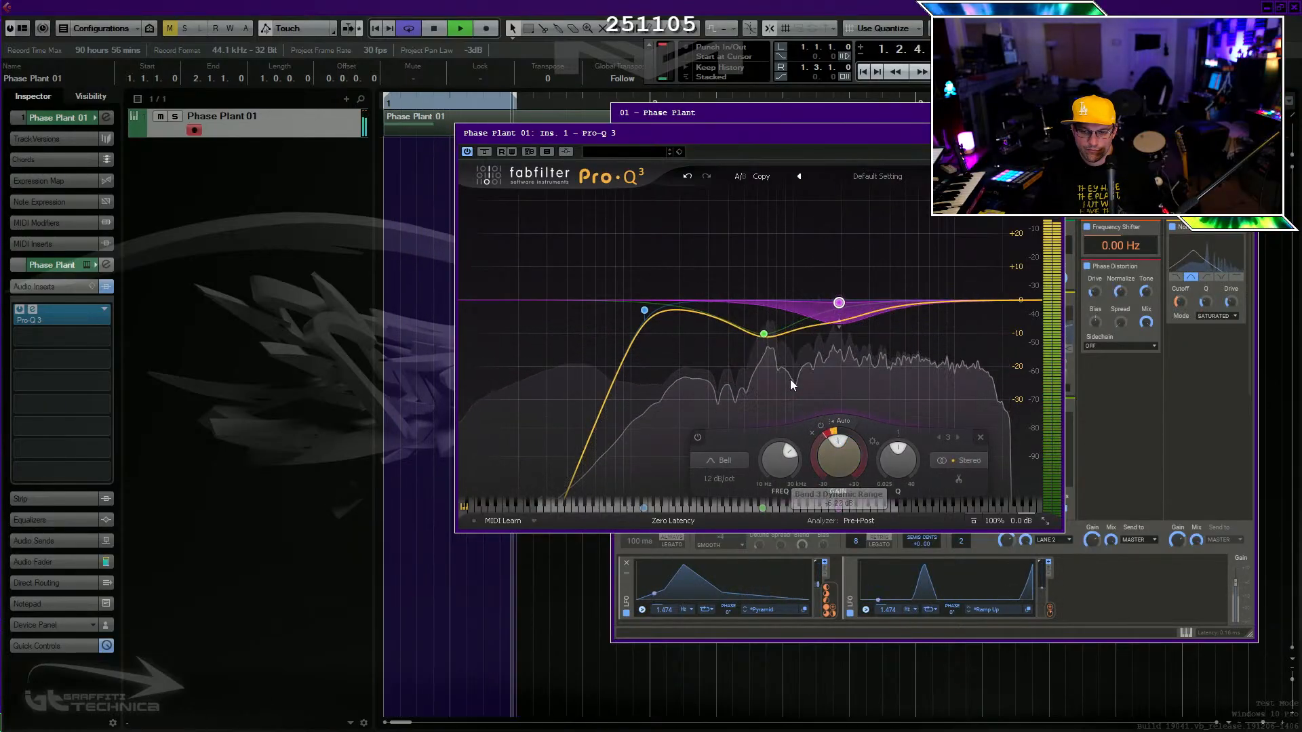
Move the midrange bell cut to about 718 Hz with a narrower Q, and add a 24 dB/oct high cut at about 11630 Hz.
drag(764, 334, 769, 334)
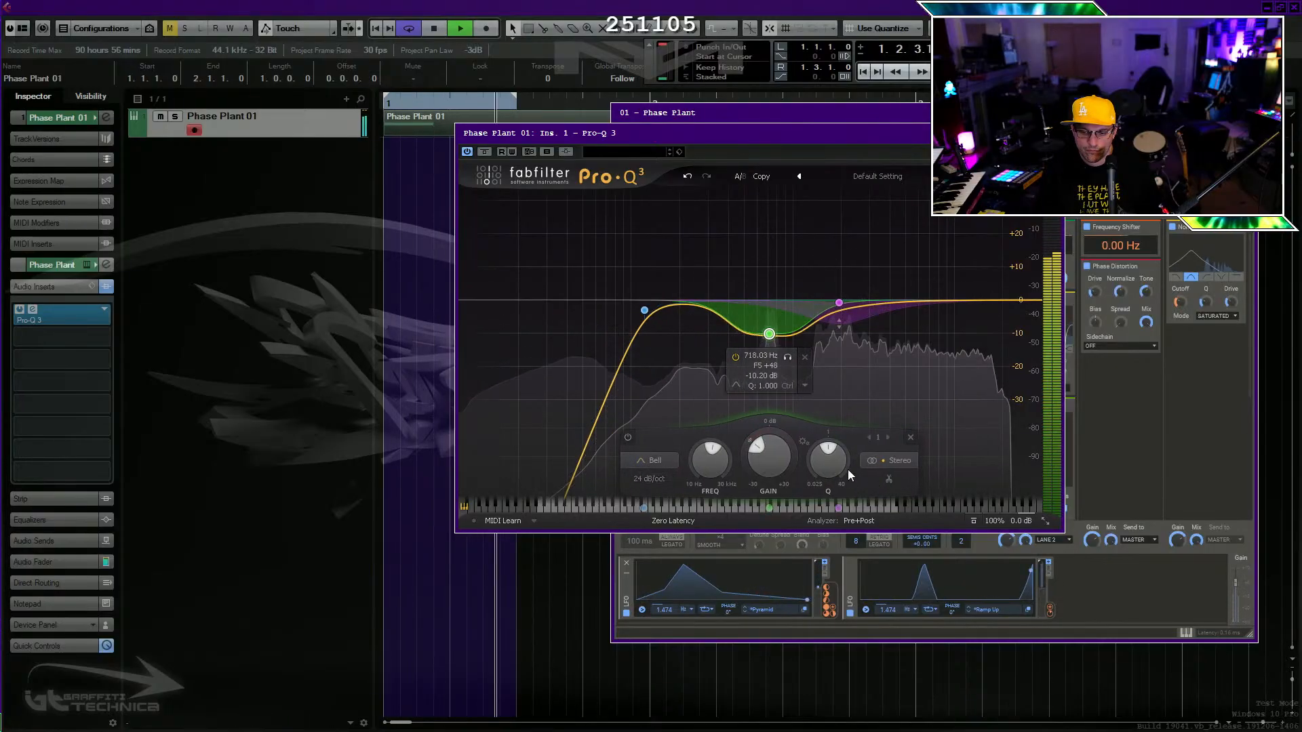
drag(847, 469, 836, 433)
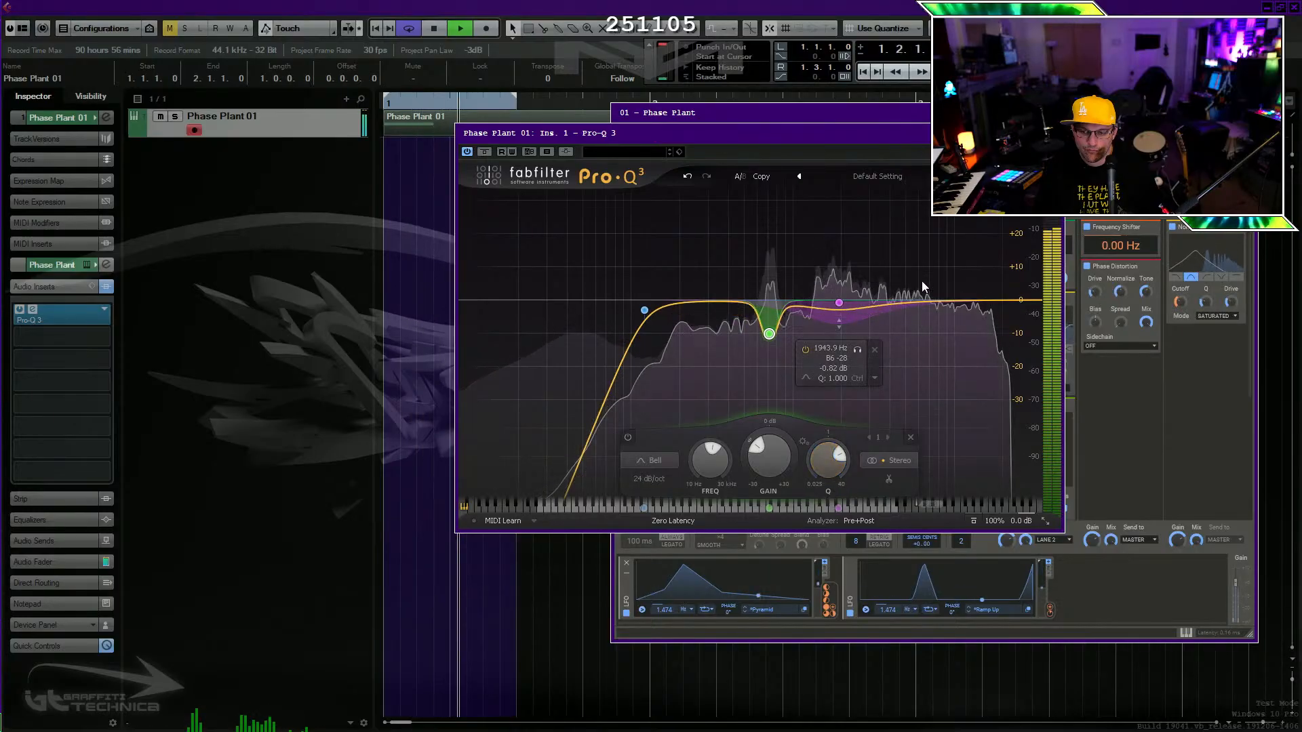
drag(961, 300, 962, 405)
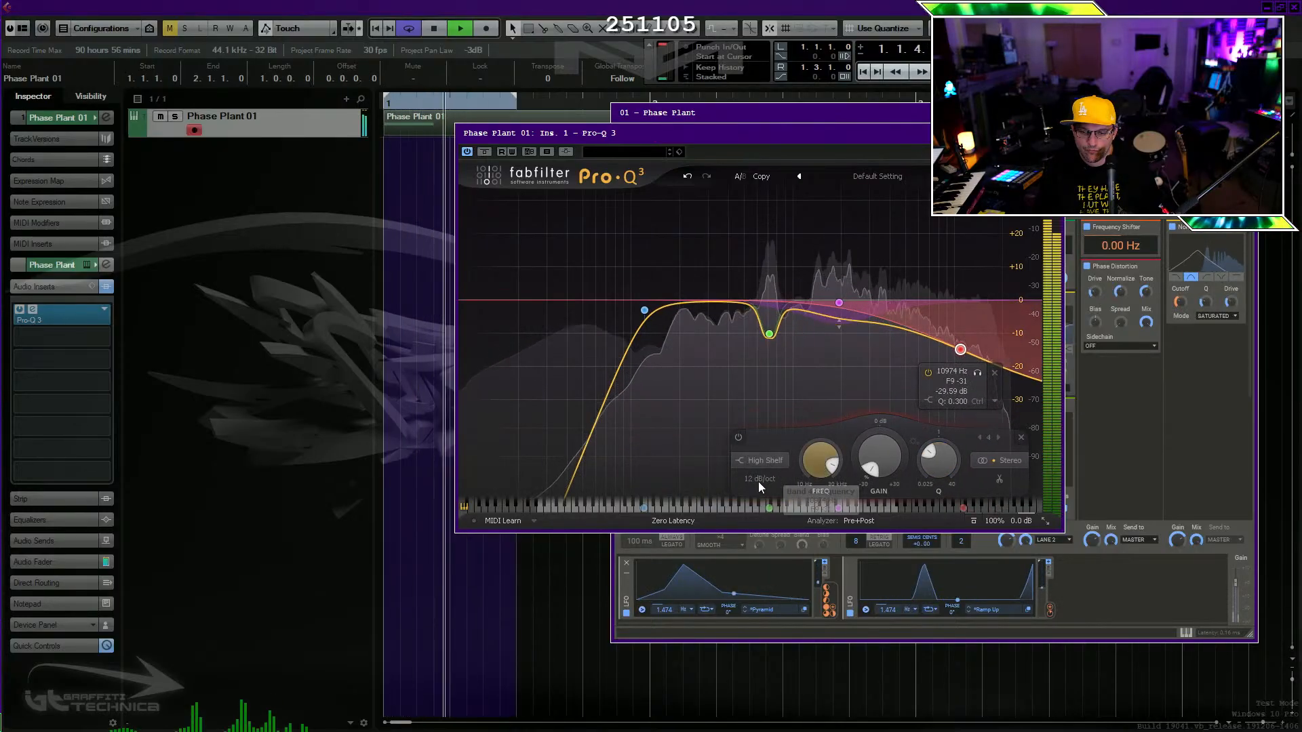
scroll(759, 481, down, 2)
scroll(765, 467, down, 1)
drag(958, 345, 966, 300)
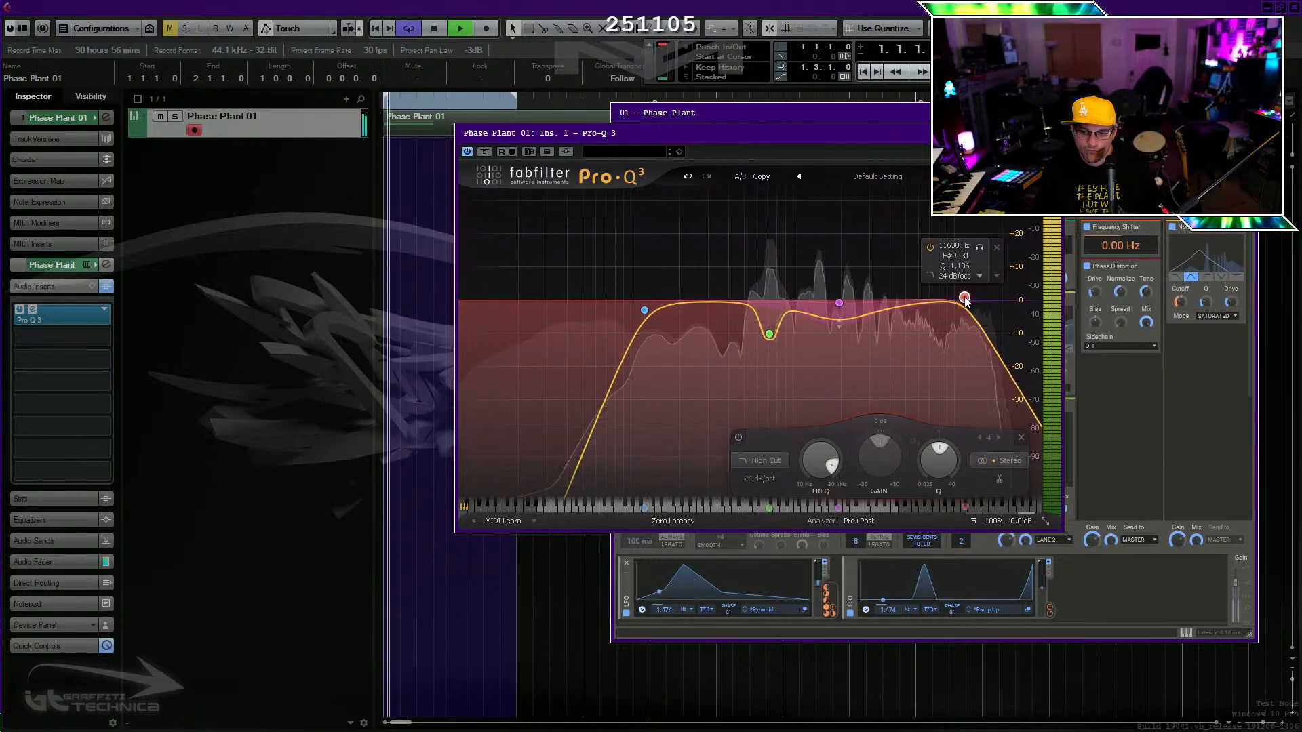
Raise the Pro-Q 3 low cut's frequency slightly, and close the Pro-Q 3 and Phase Plant windows.
click(839, 303)
drag(645, 310, 681, 306)
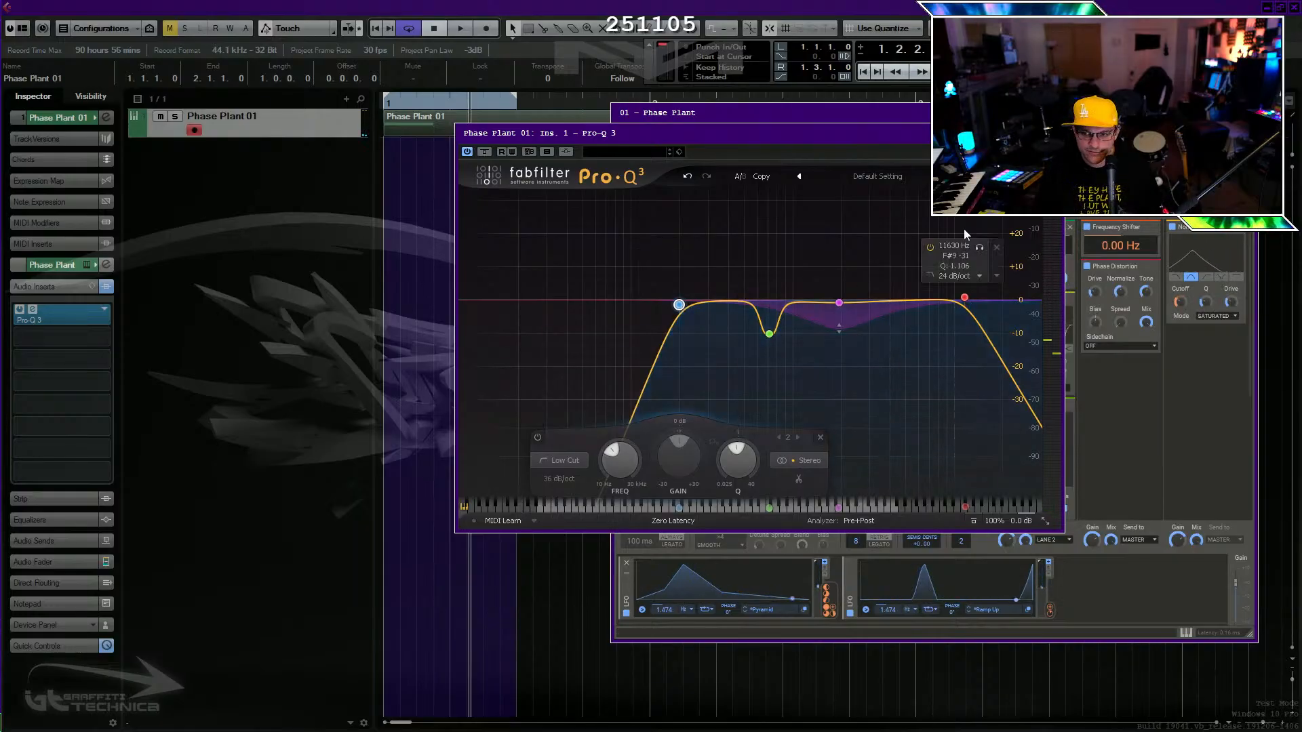
click(1056, 133)
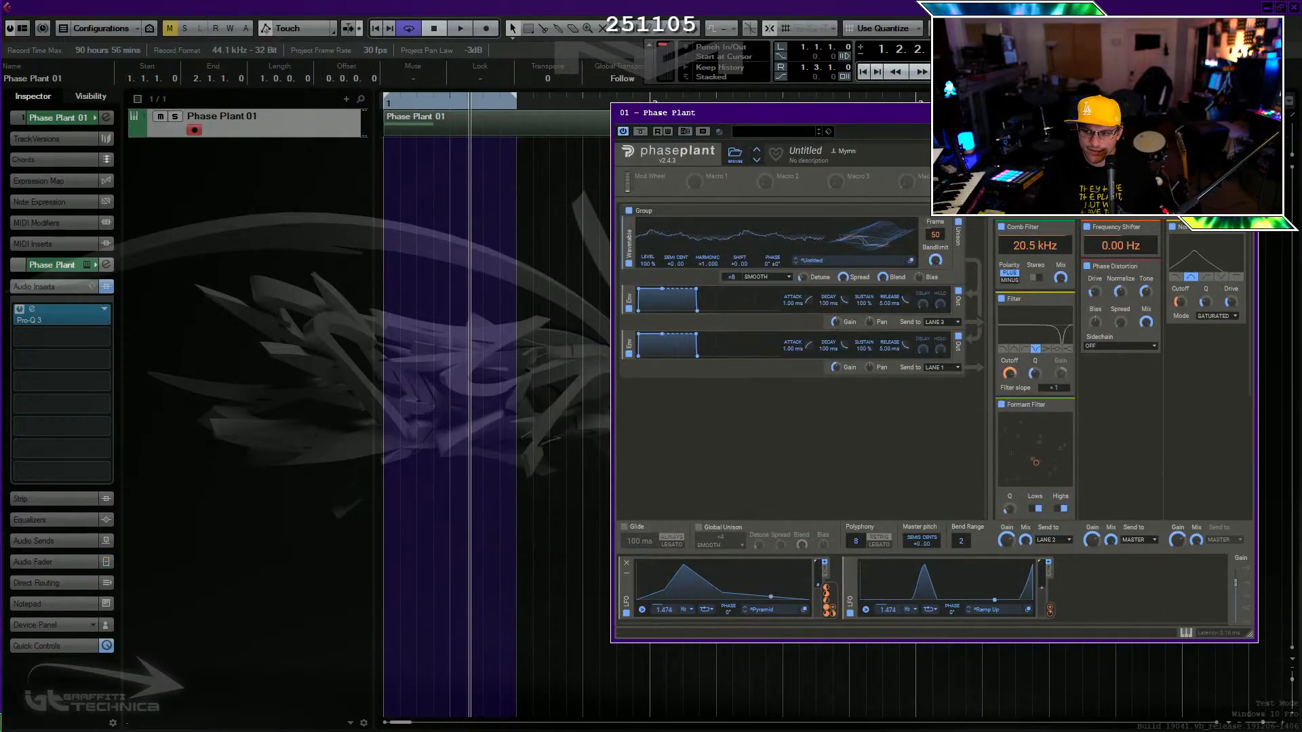
click(1249, 112)
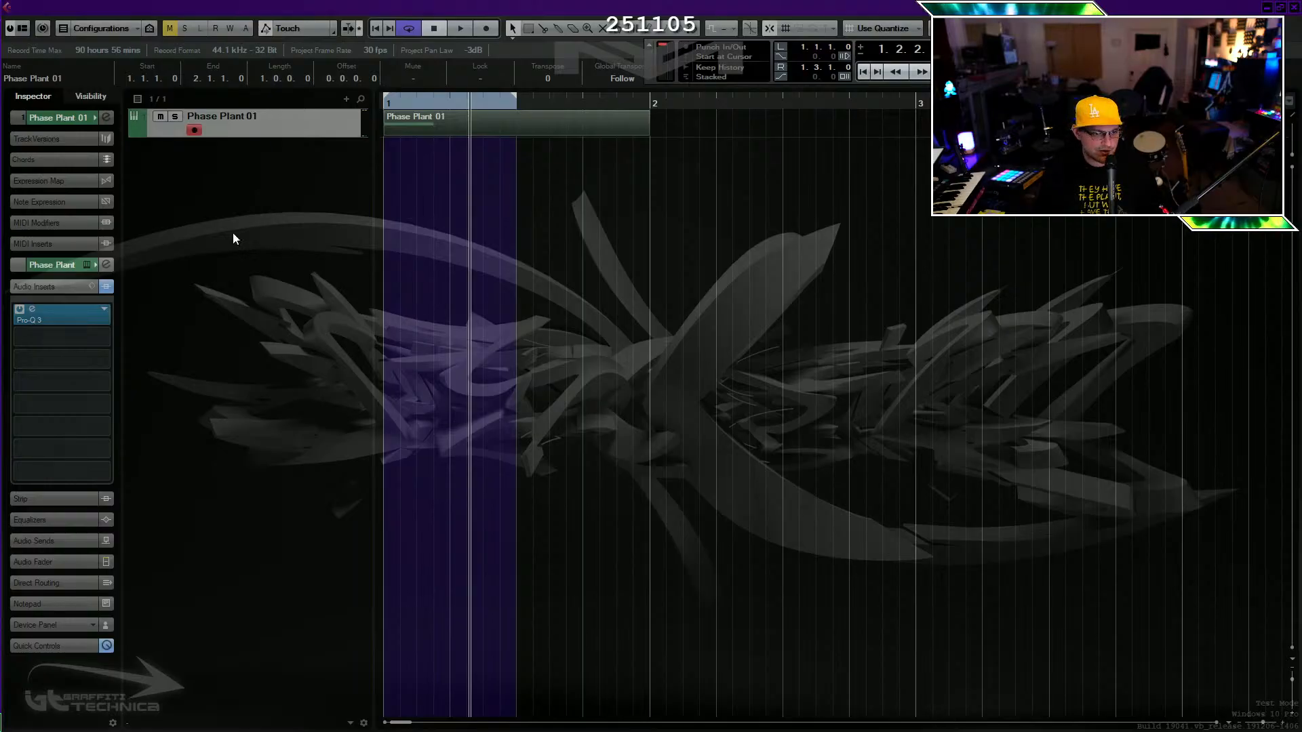
key(space)
click(73, 329)
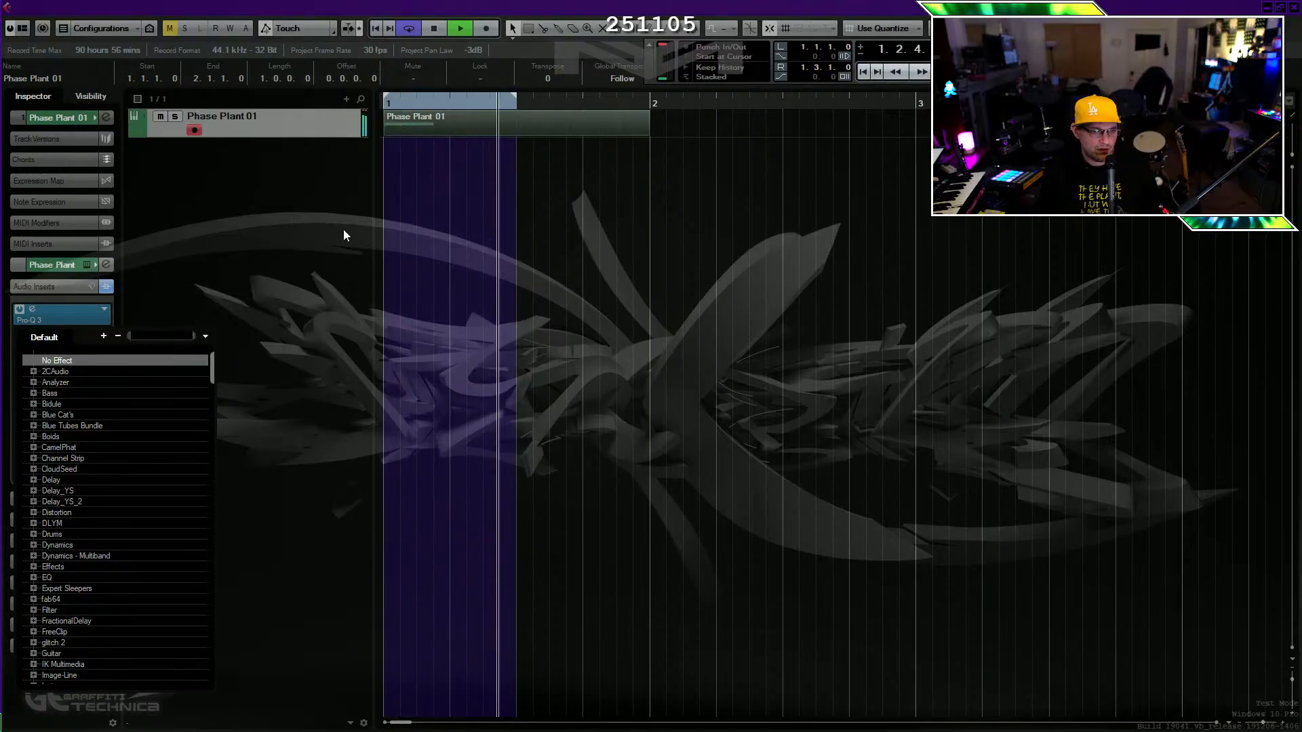
click(290, 241)
Add an FX channel to the Phase Plant 01 channel from the mixer.
drag(452, 689, 661, 689)
right_click(490, 676)
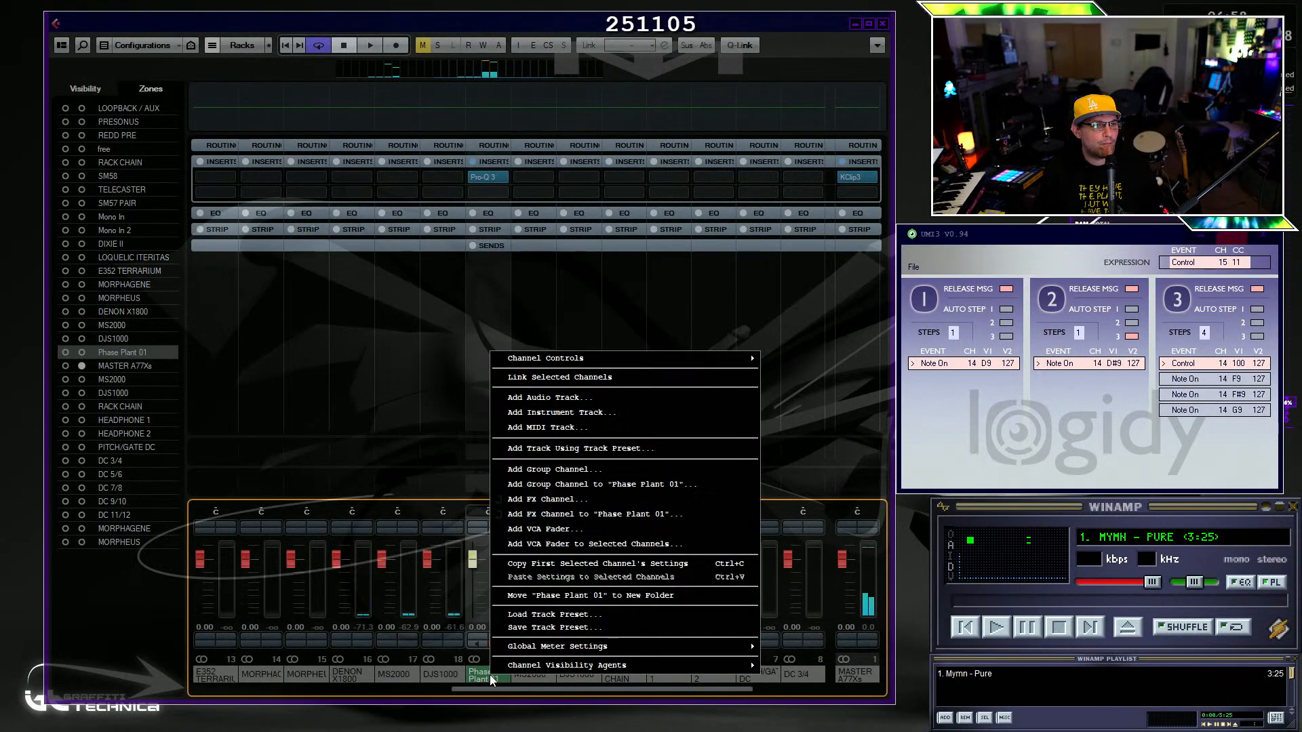
click(613, 514)
click(773, 380)
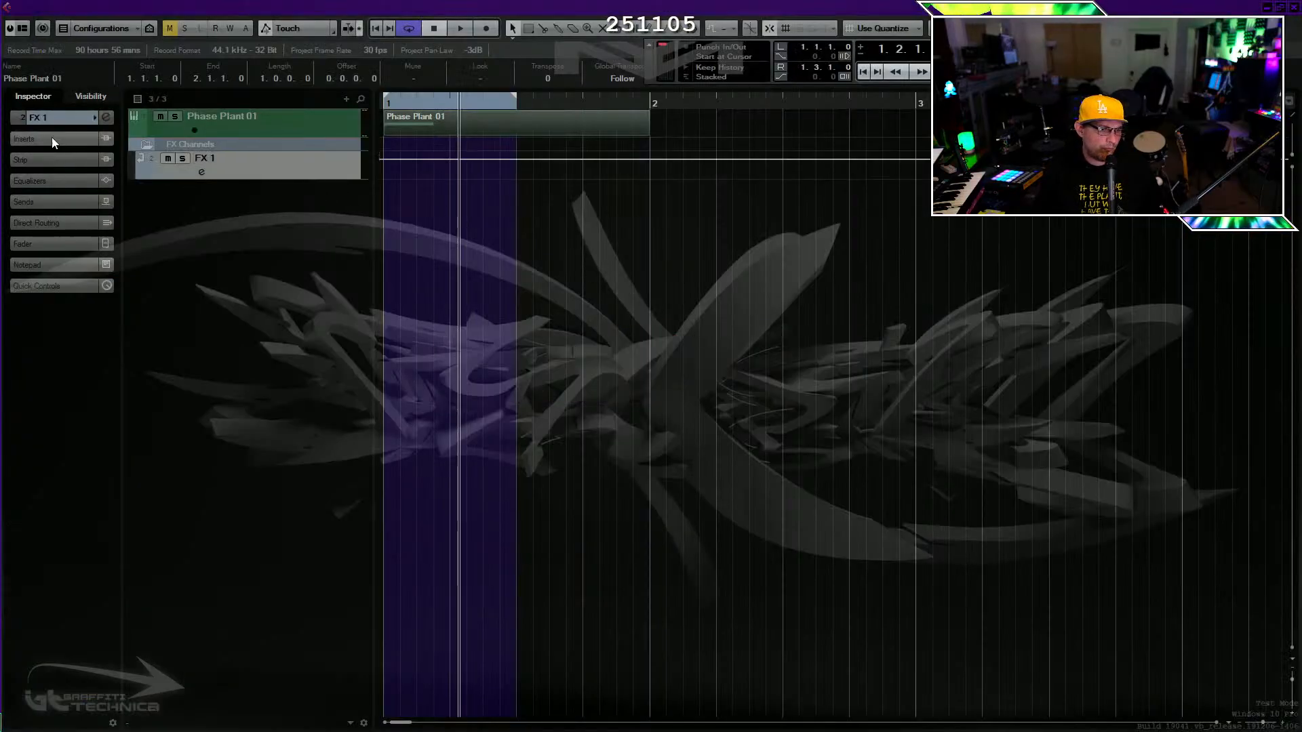
Load Tal-Dub into the third insert slot of the FX 1 channel and audition the loop.
click(52, 138)
click(65, 213)
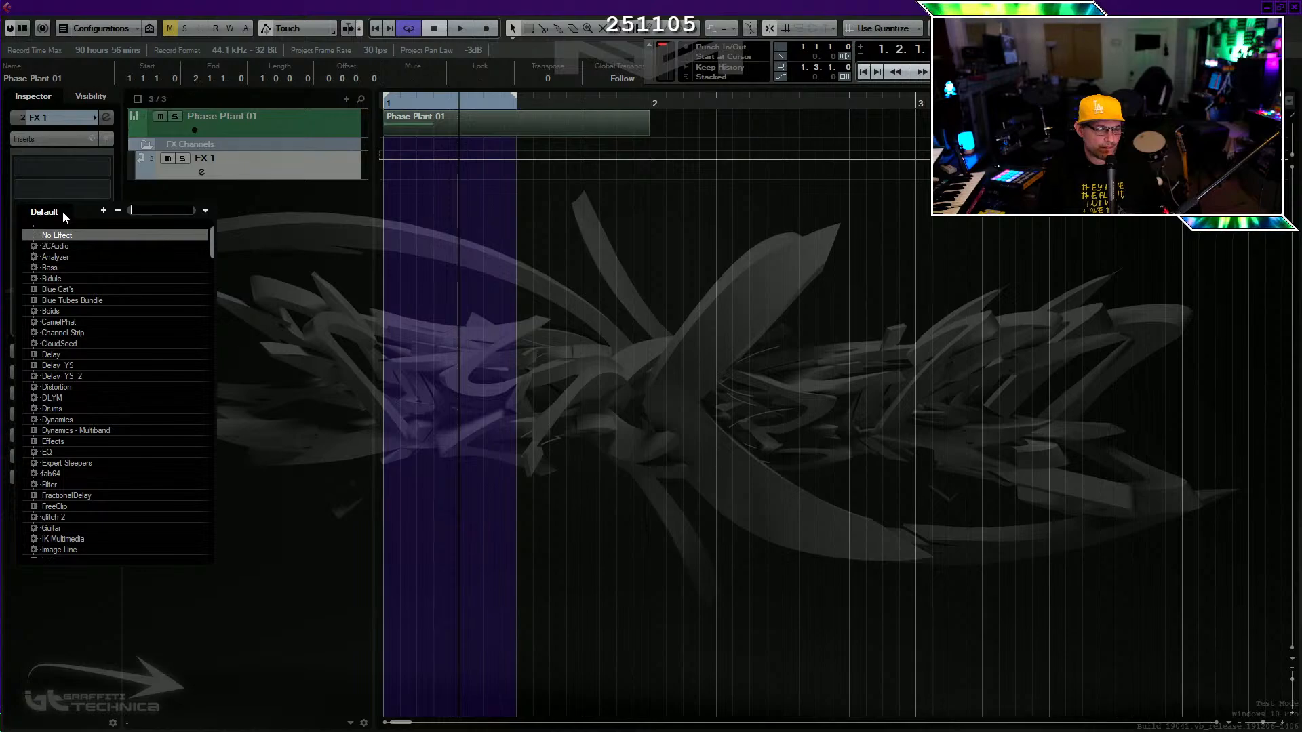
text(tal dub)
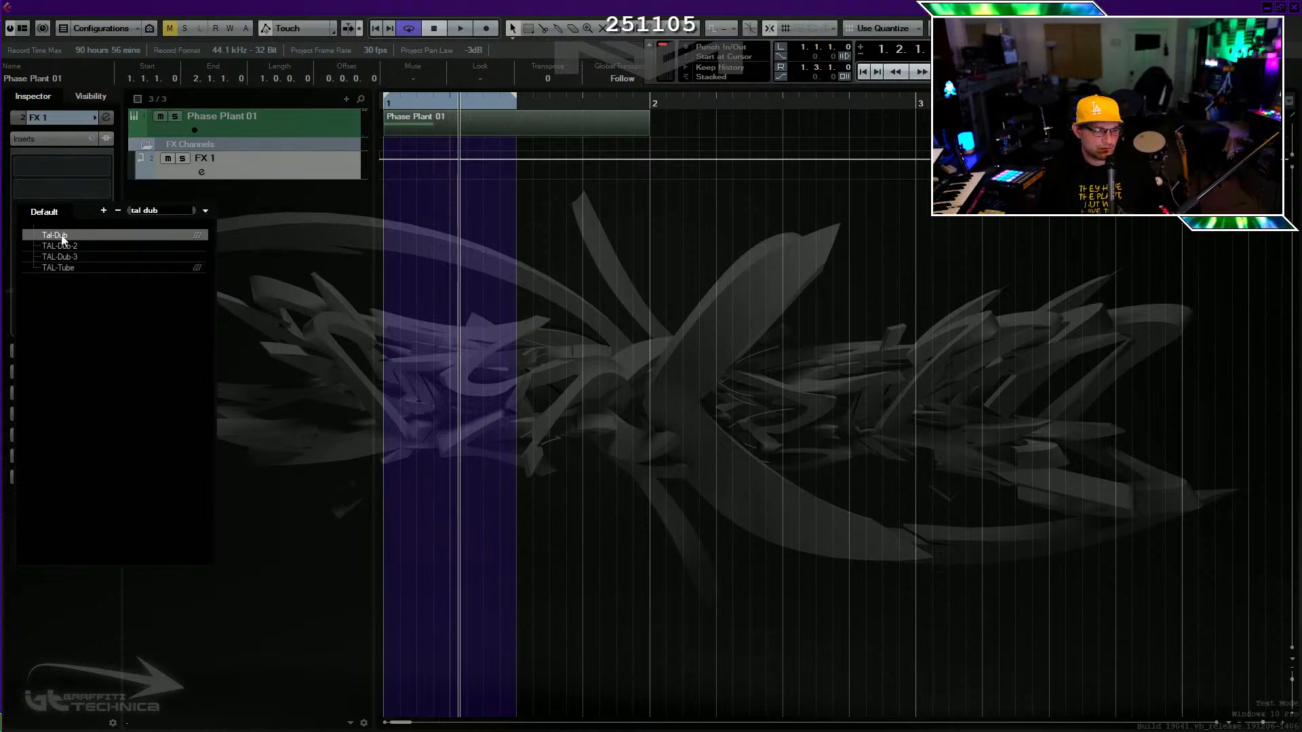
click(61, 236)
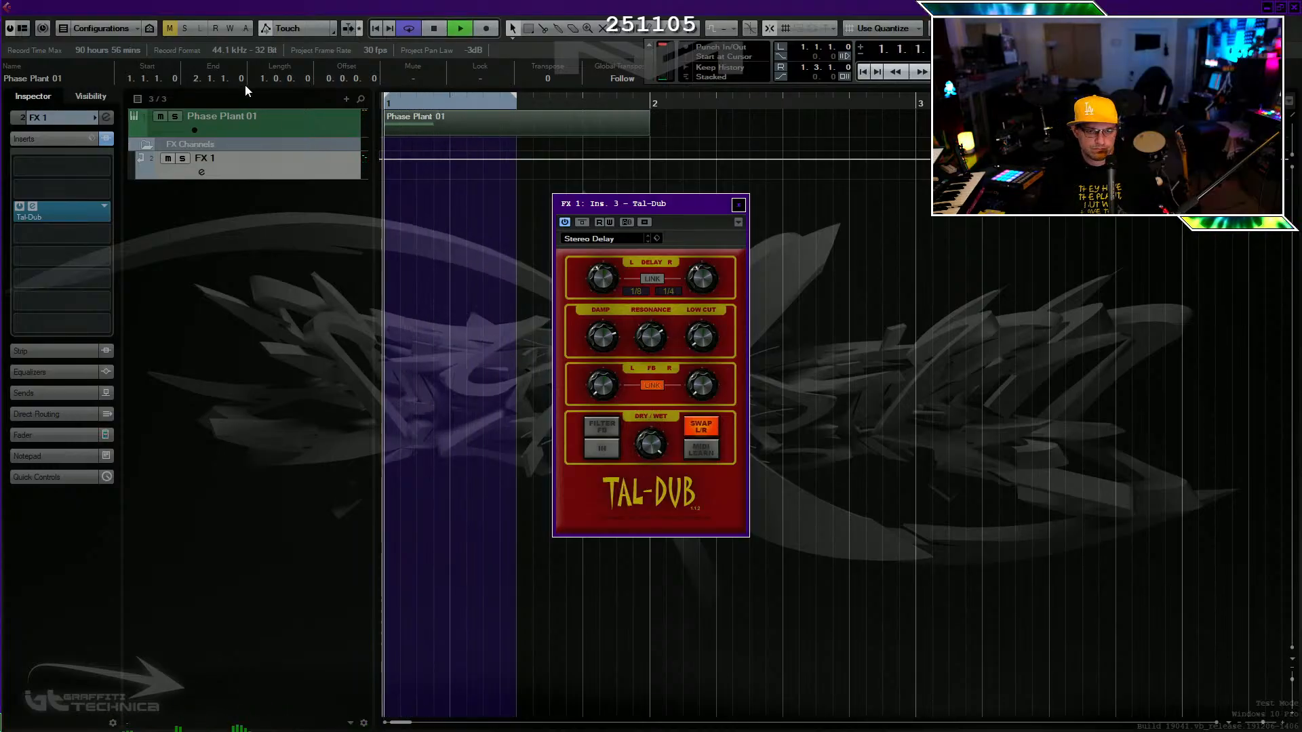
key(space)
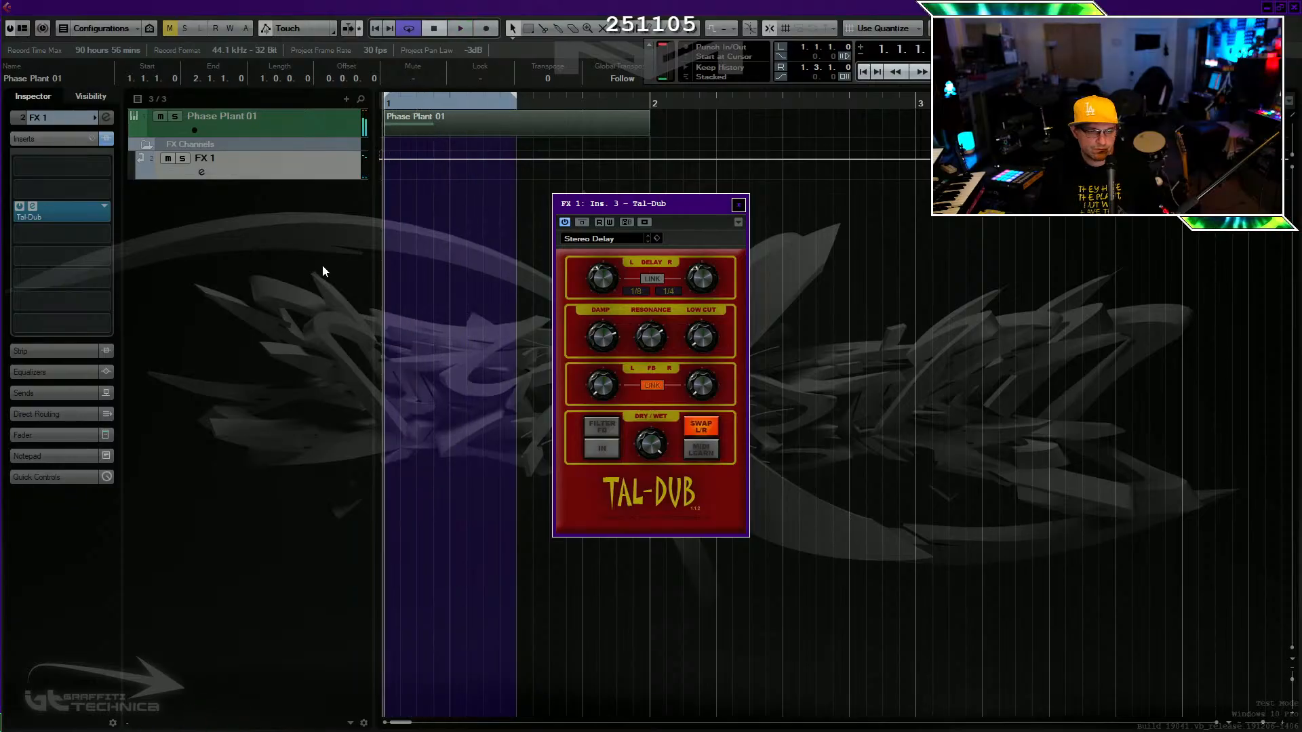
Load UAD Eventide H910 Harmonizer into FX 1's fourth insert slot and set its pitch ratio to 1.50 during playback.
click(63, 234)
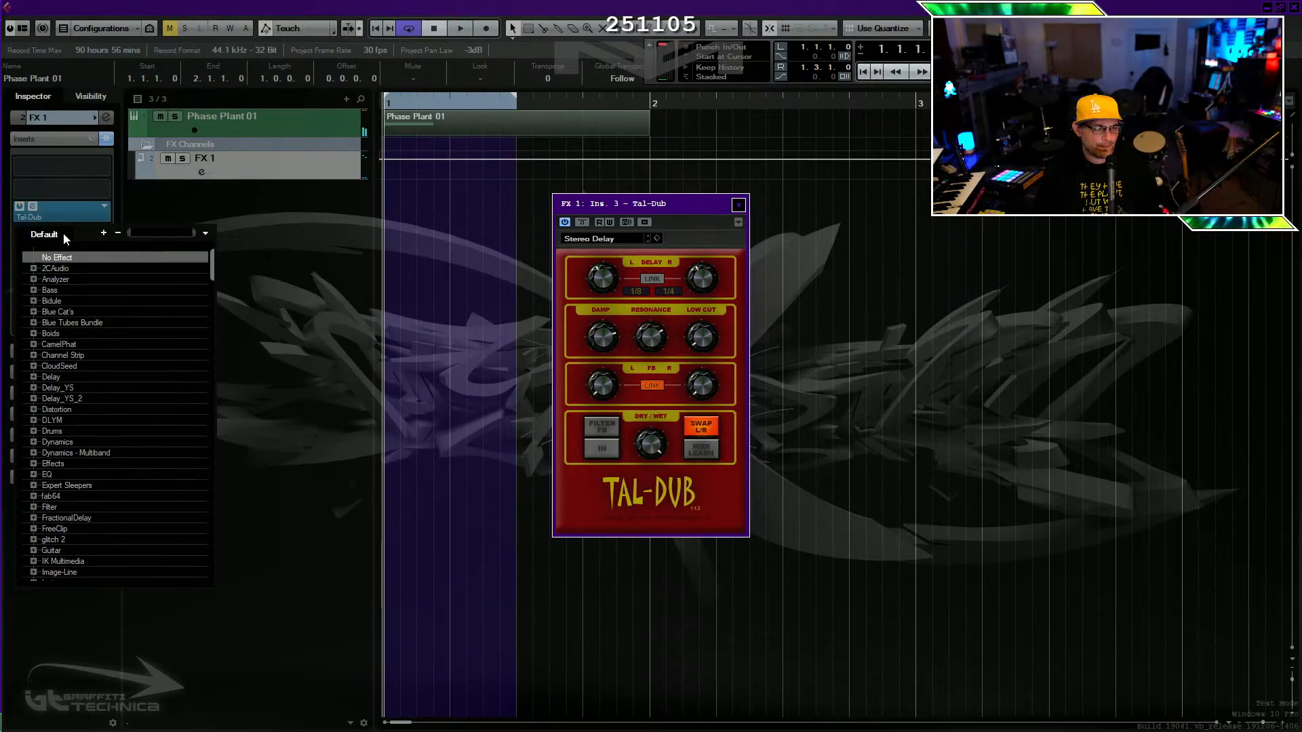
text(harmon)
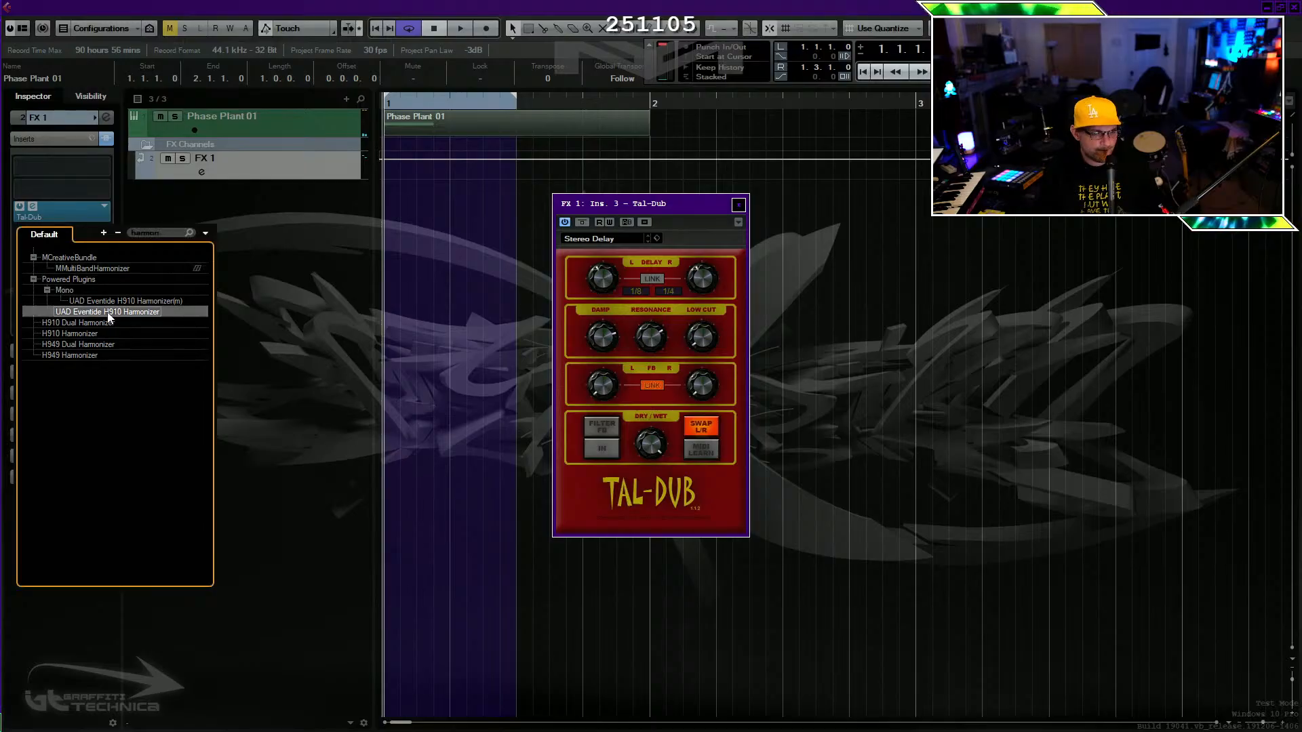
click(109, 314)
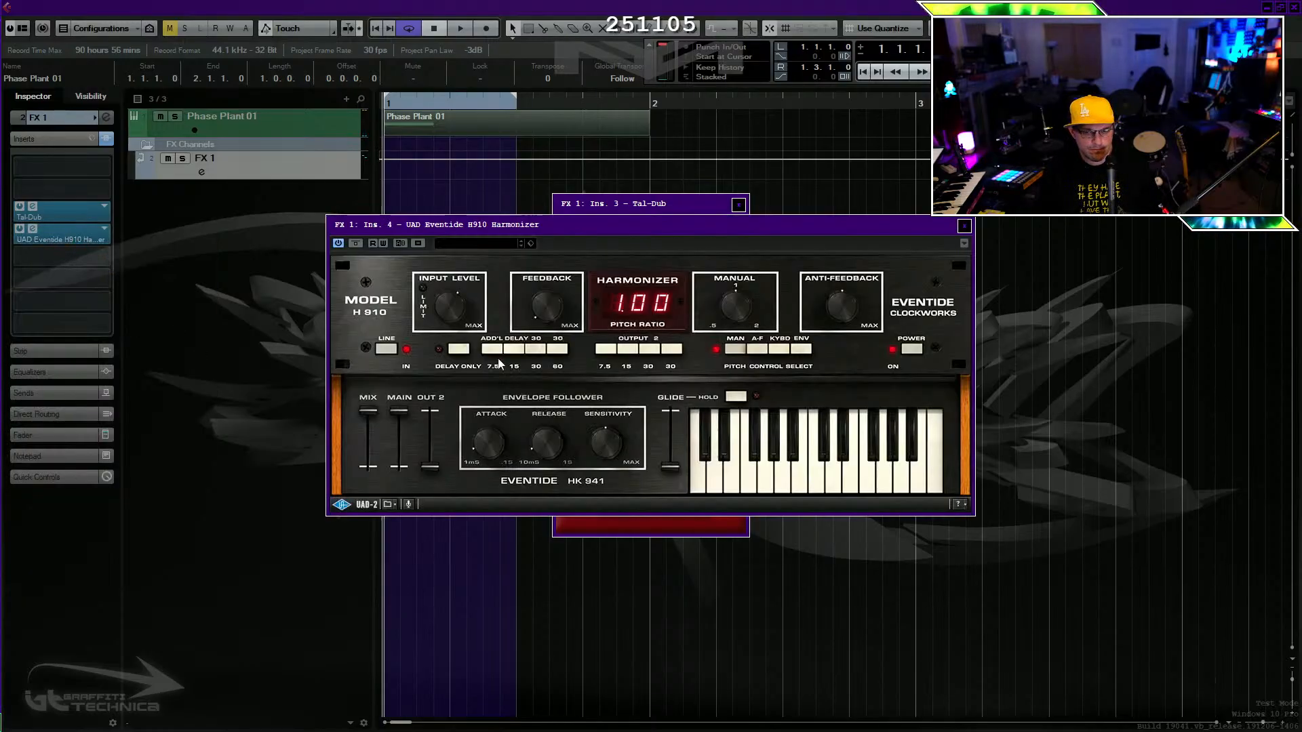
key(space)
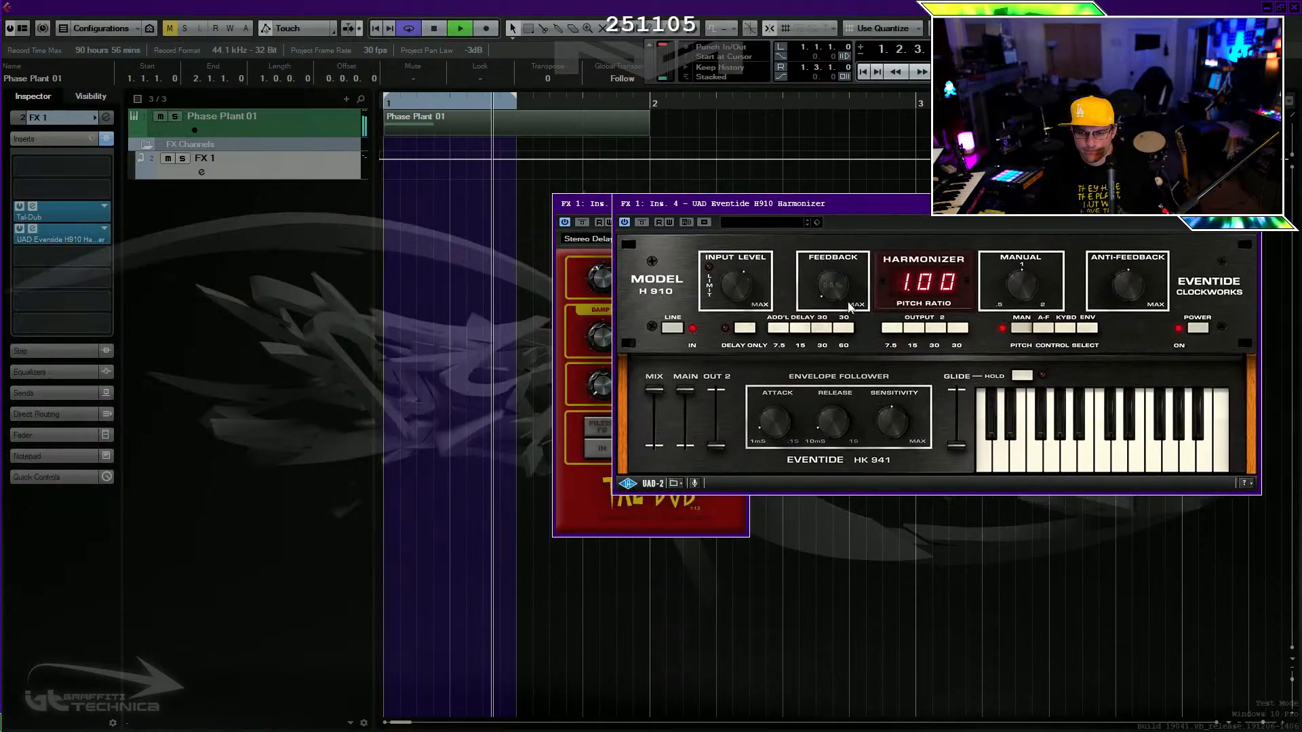
drag(1032, 275, 1037, 234)
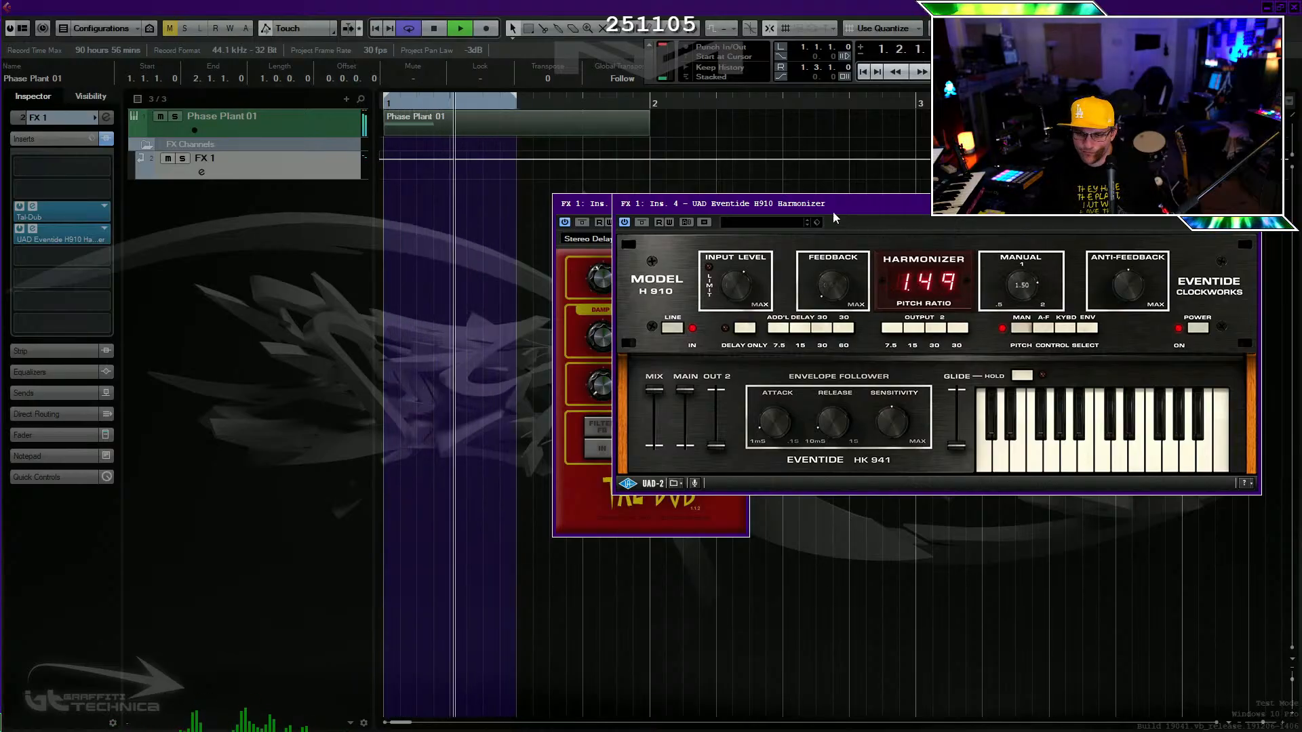
drag(833, 207, 780, 156)
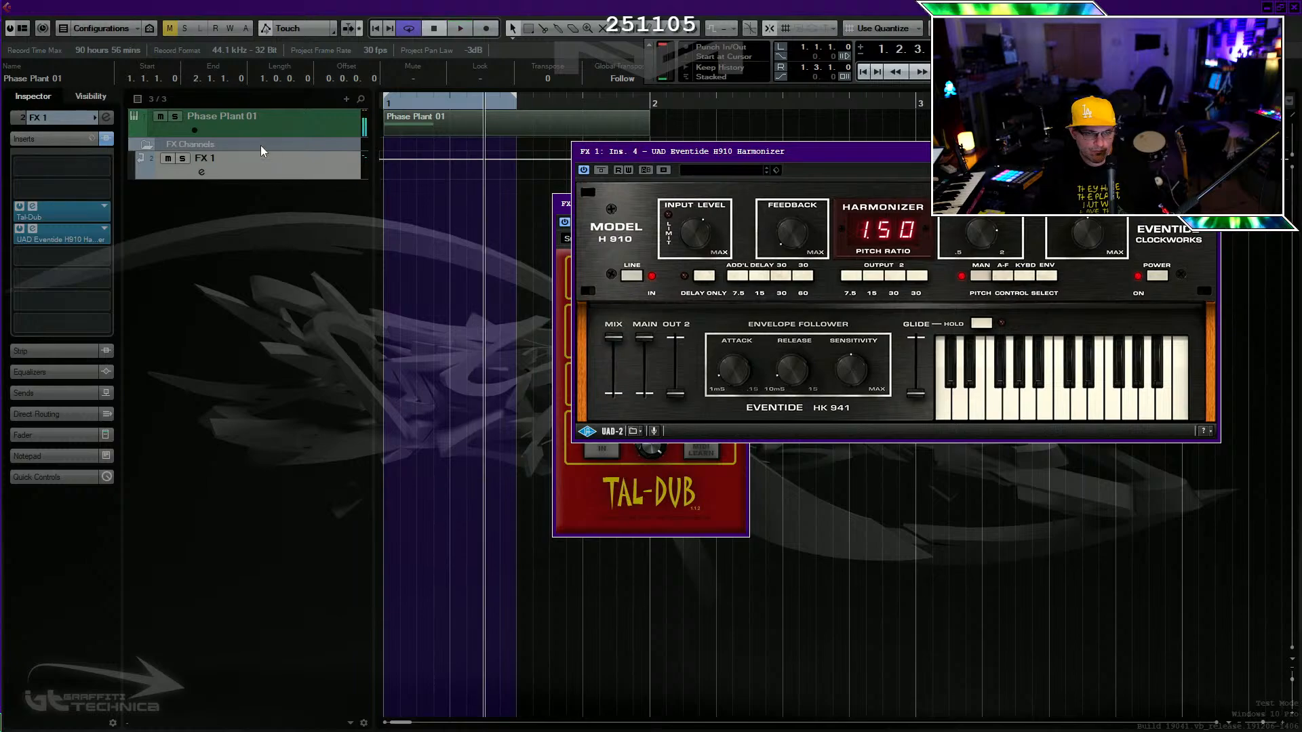
Check the Phase Plant 01 track's audio send to FX 1, and play the loop with FX 1 selected.
click(287, 122)
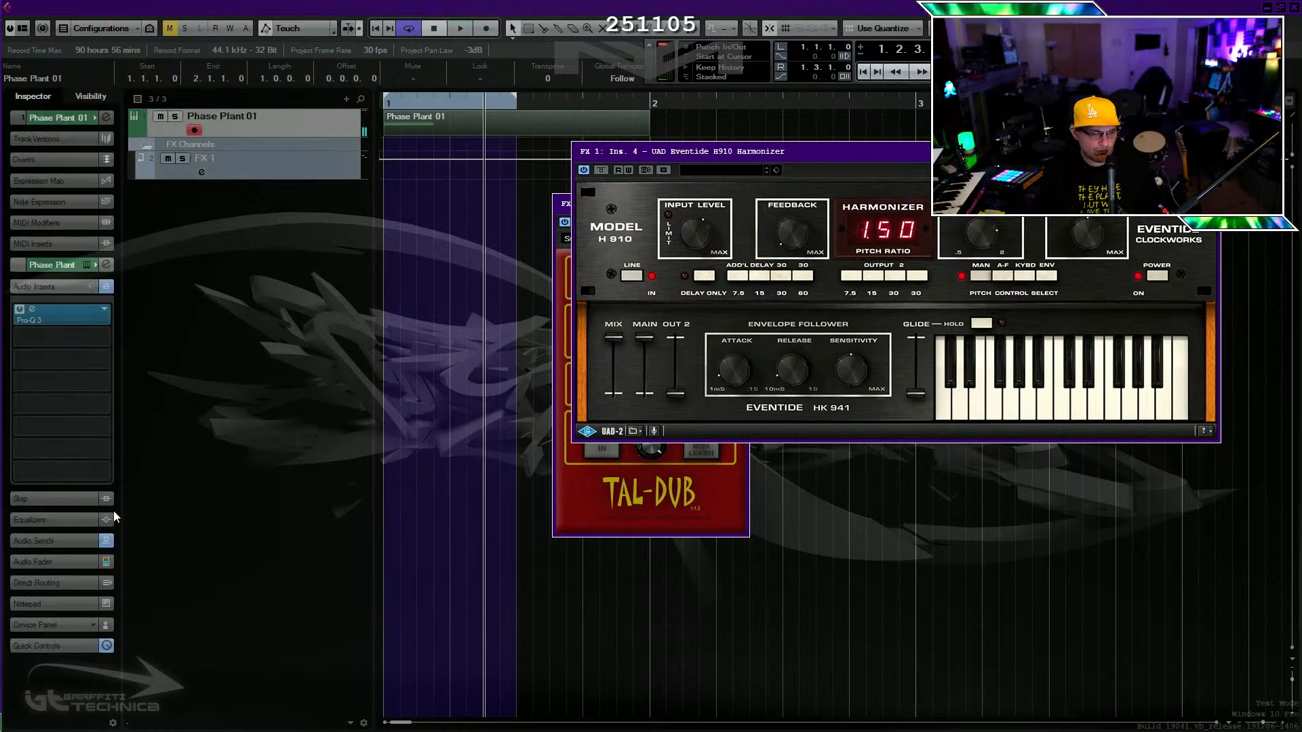
click(63, 539)
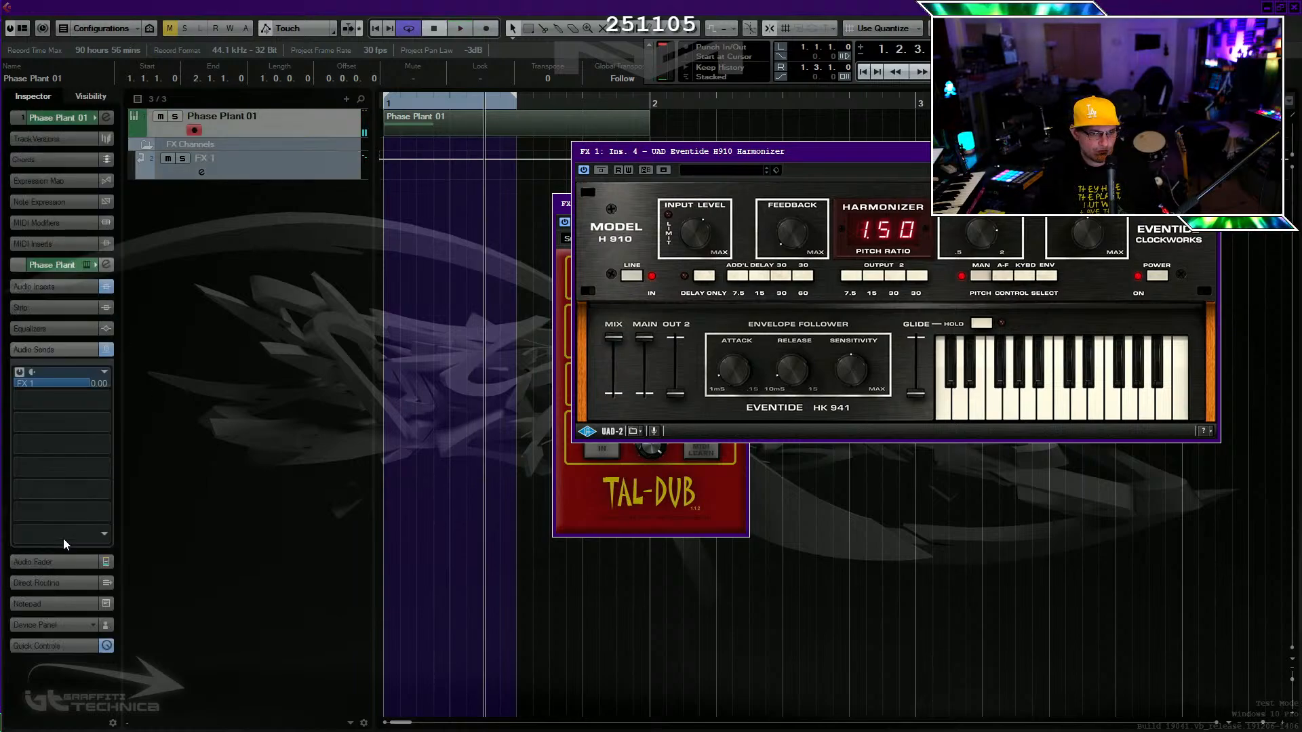
click(298, 171)
key(space)
Replace Tal-Dub with MonoDelay in FX 1's third insert slot.
click(67, 213)
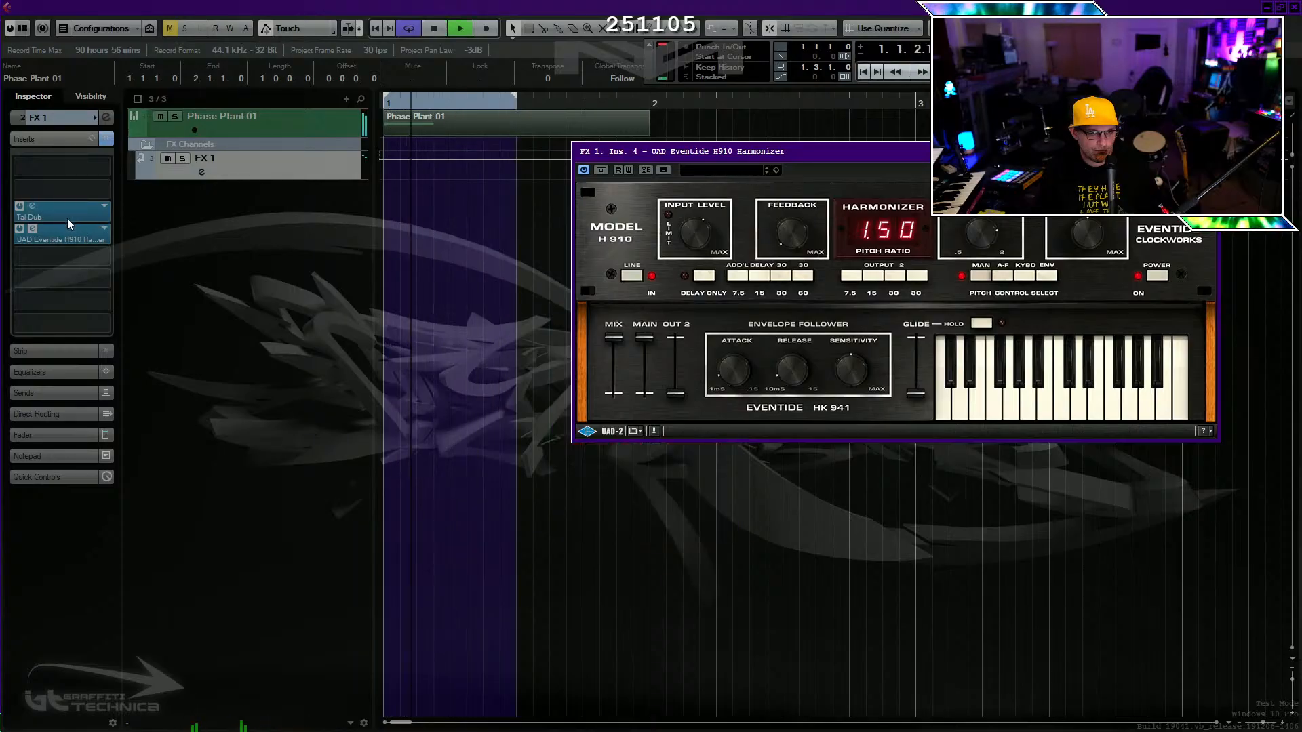
key(space)
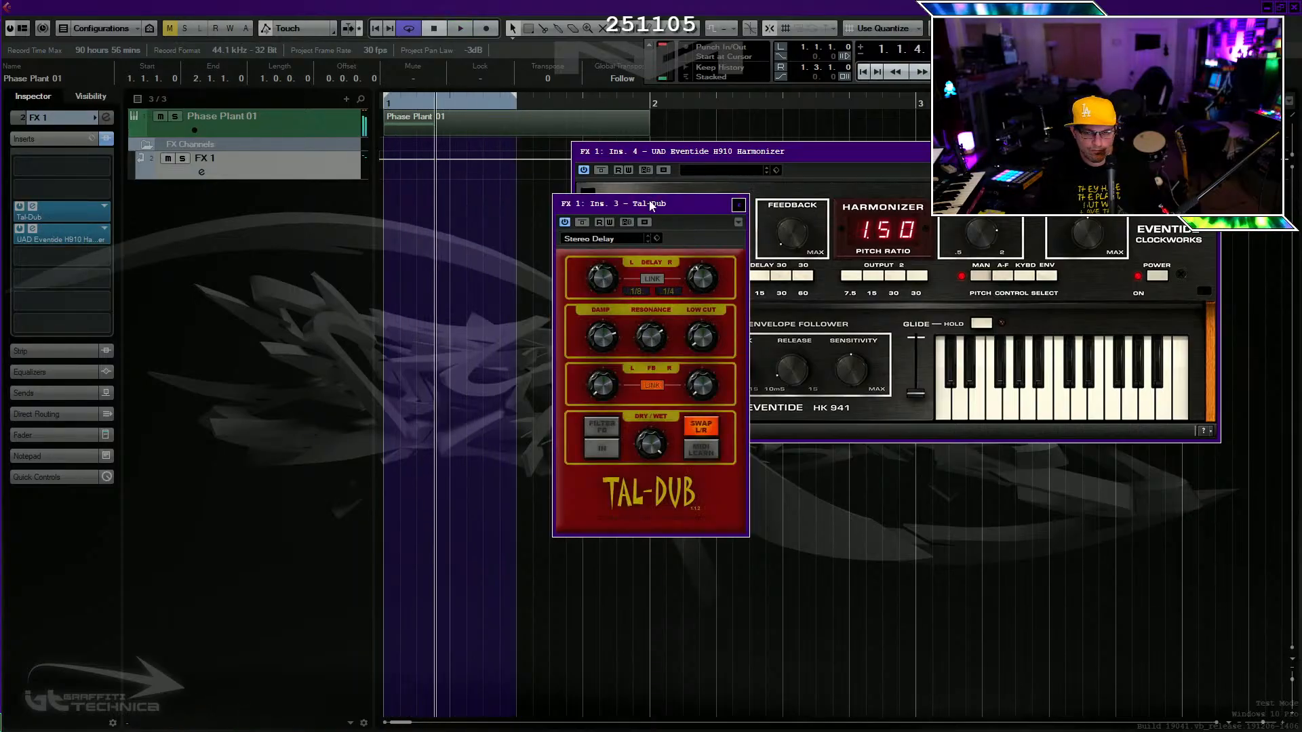
drag(649, 216, 471, 219)
click(107, 209)
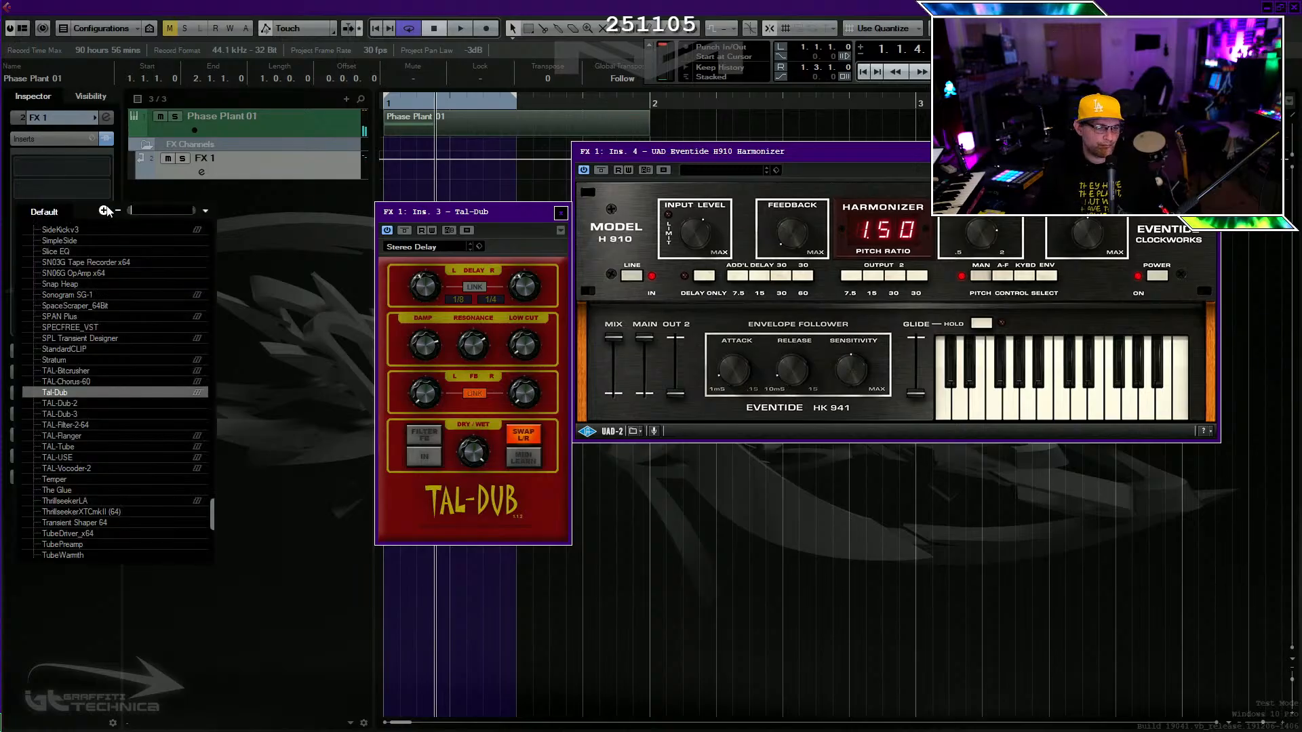
text(monodel)
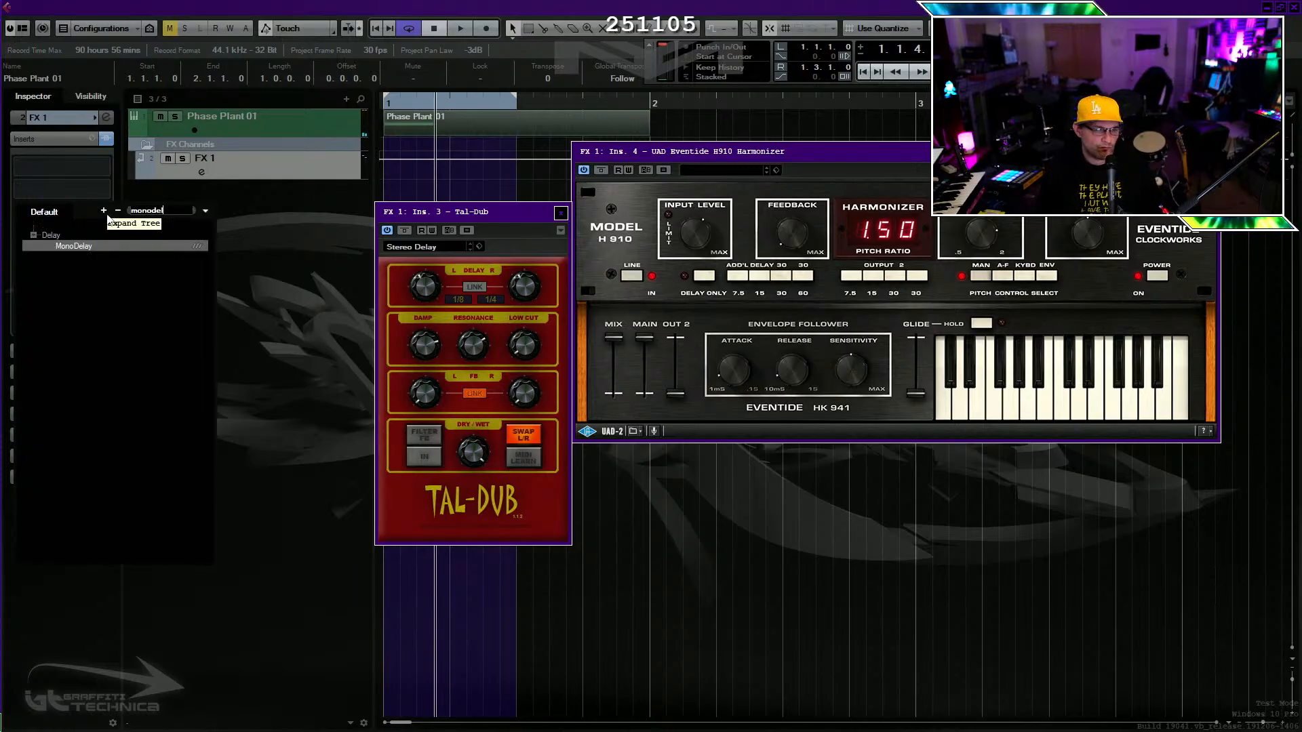
click(75, 246)
click(622, 404)
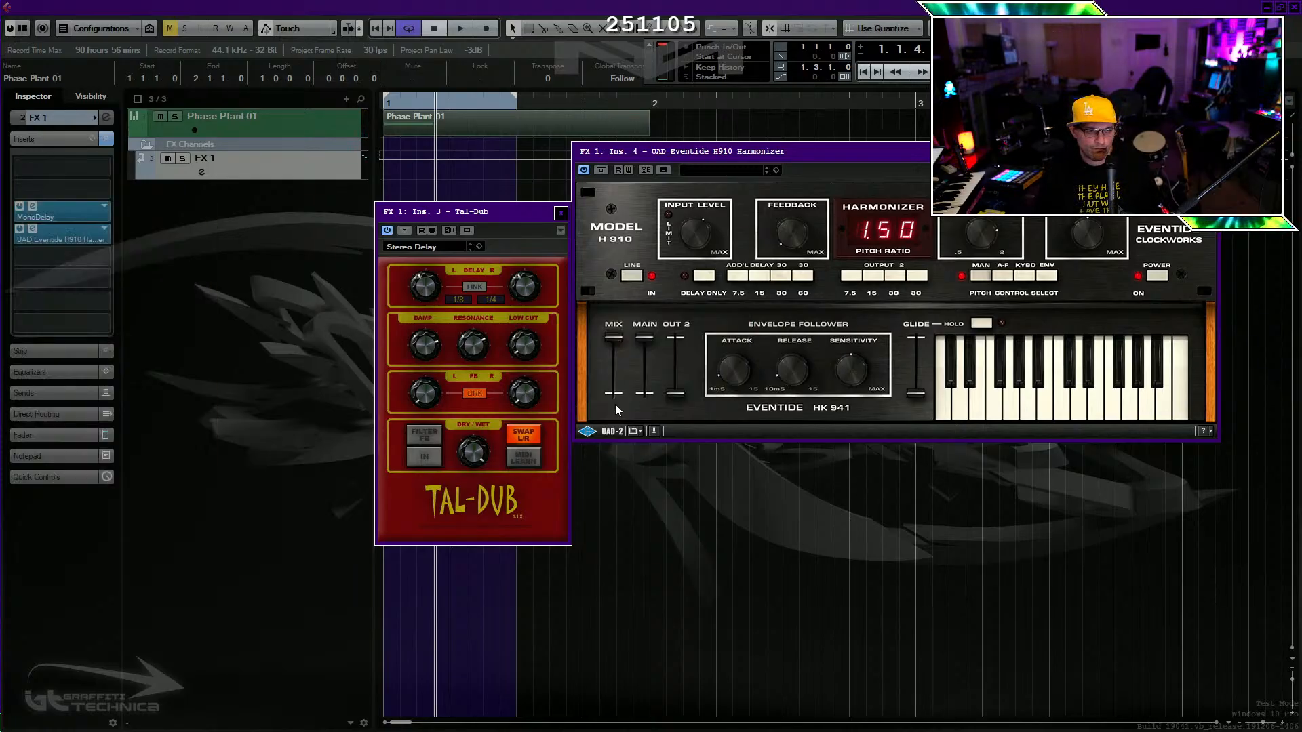
Set MonoDelay's mix to 100 and its feedback to 0.
drag(732, 405, 734, 387)
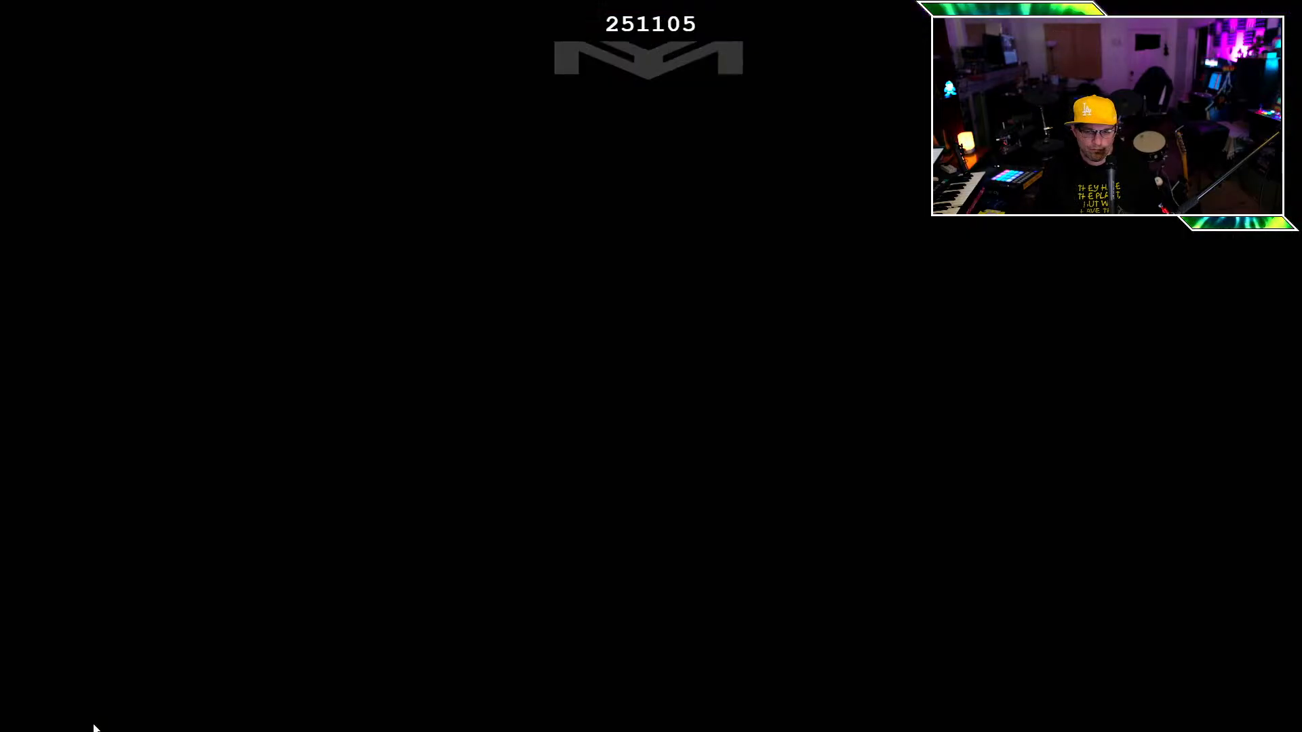
mouse_move(691, 221)
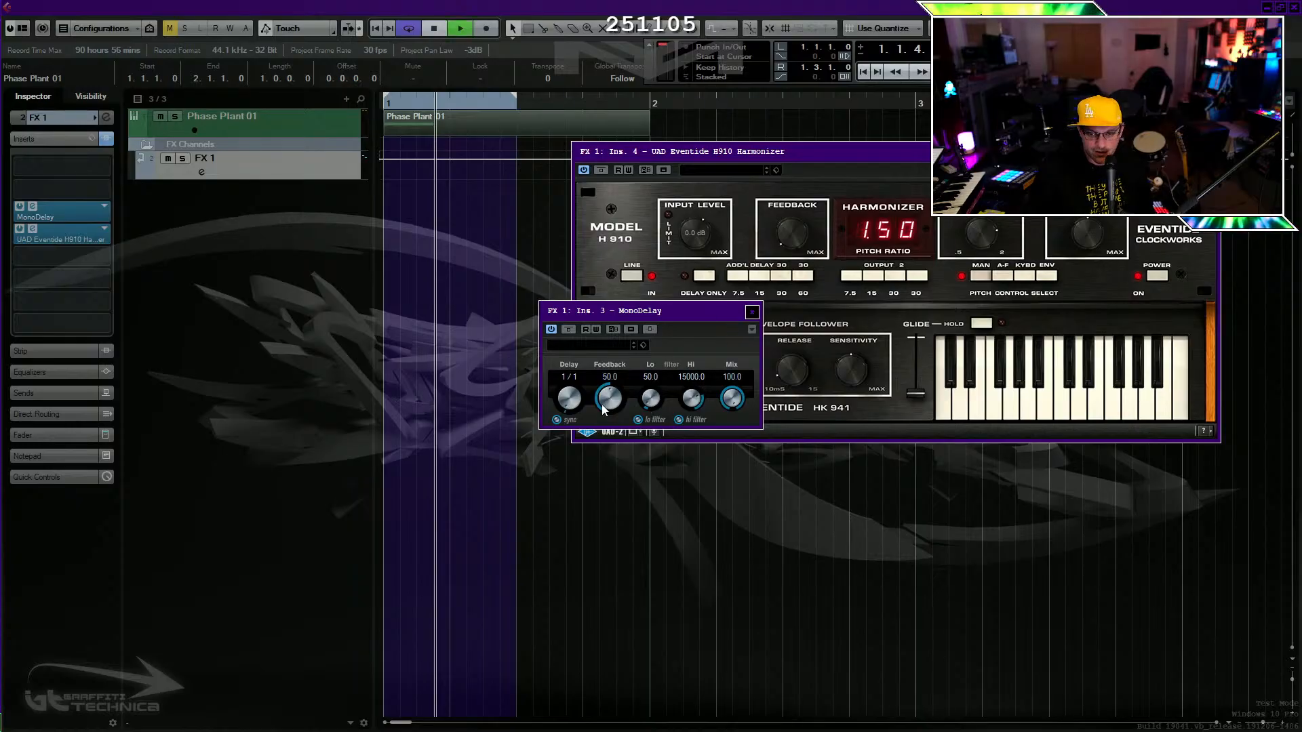
drag(603, 406, 639, 649)
Turn off MonoDelay's tempo sync and sweep the delay time during playback, bringing it down to 0.1.
drag(573, 404, 578, 376)
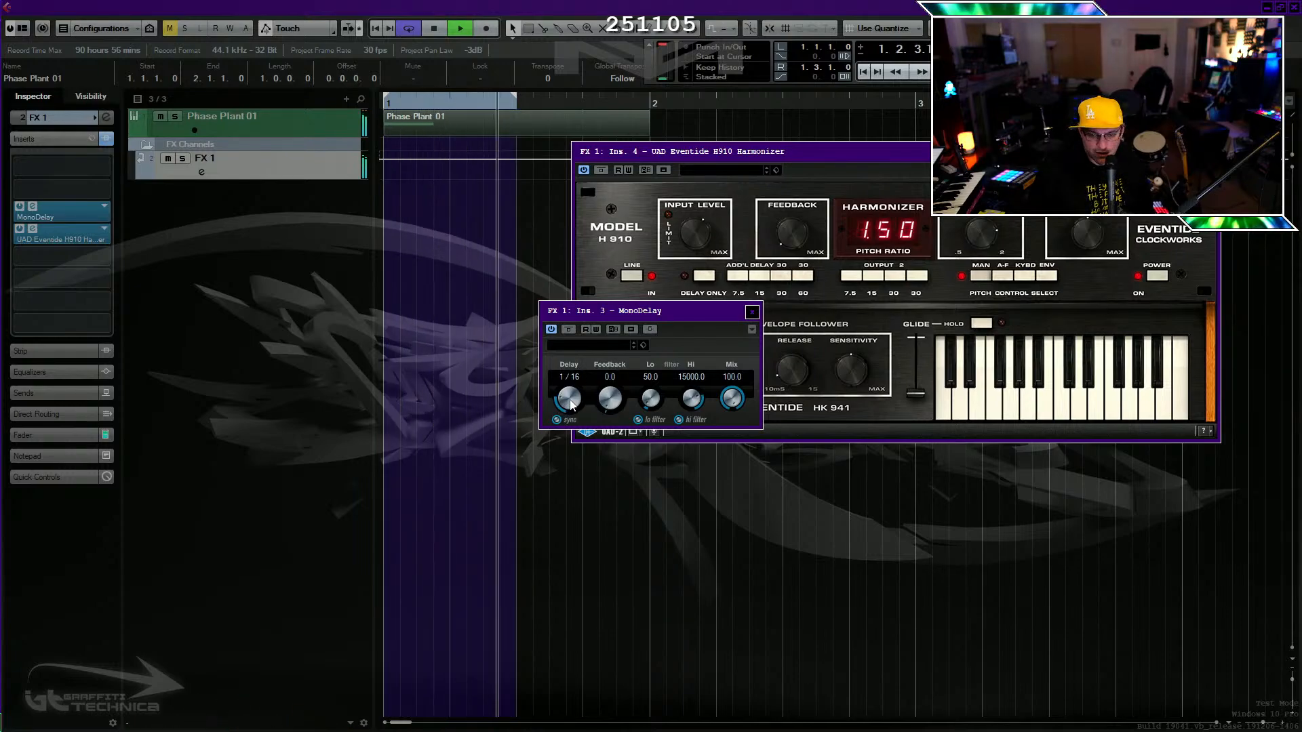
click(557, 420)
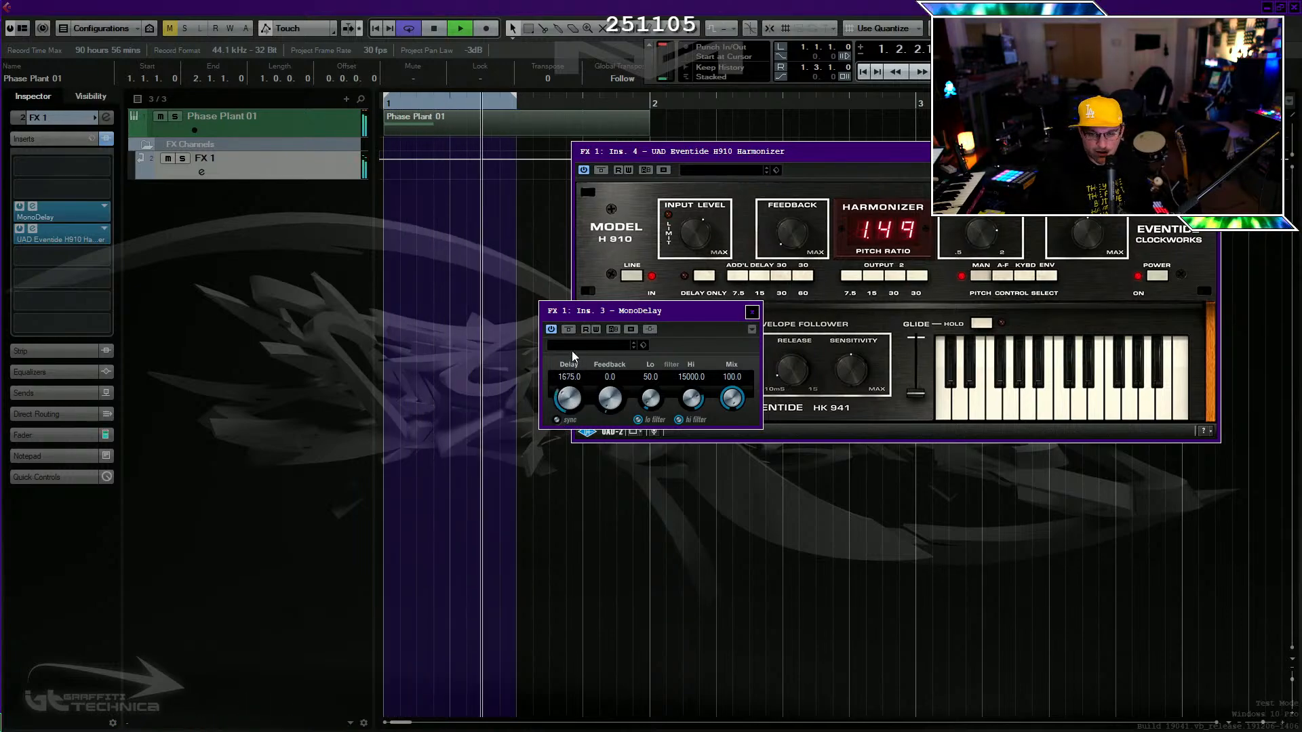
drag(572, 351, 579, 405)
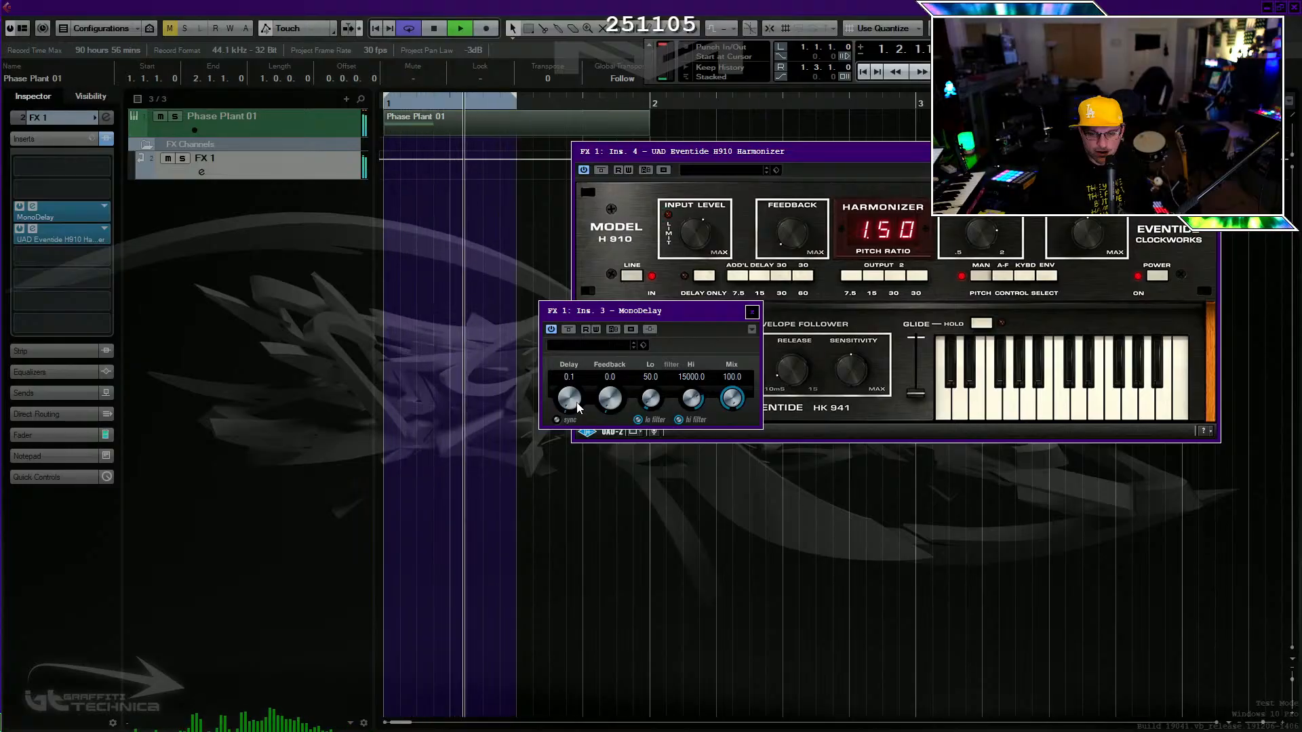
drag(574, 399, 575, 397)
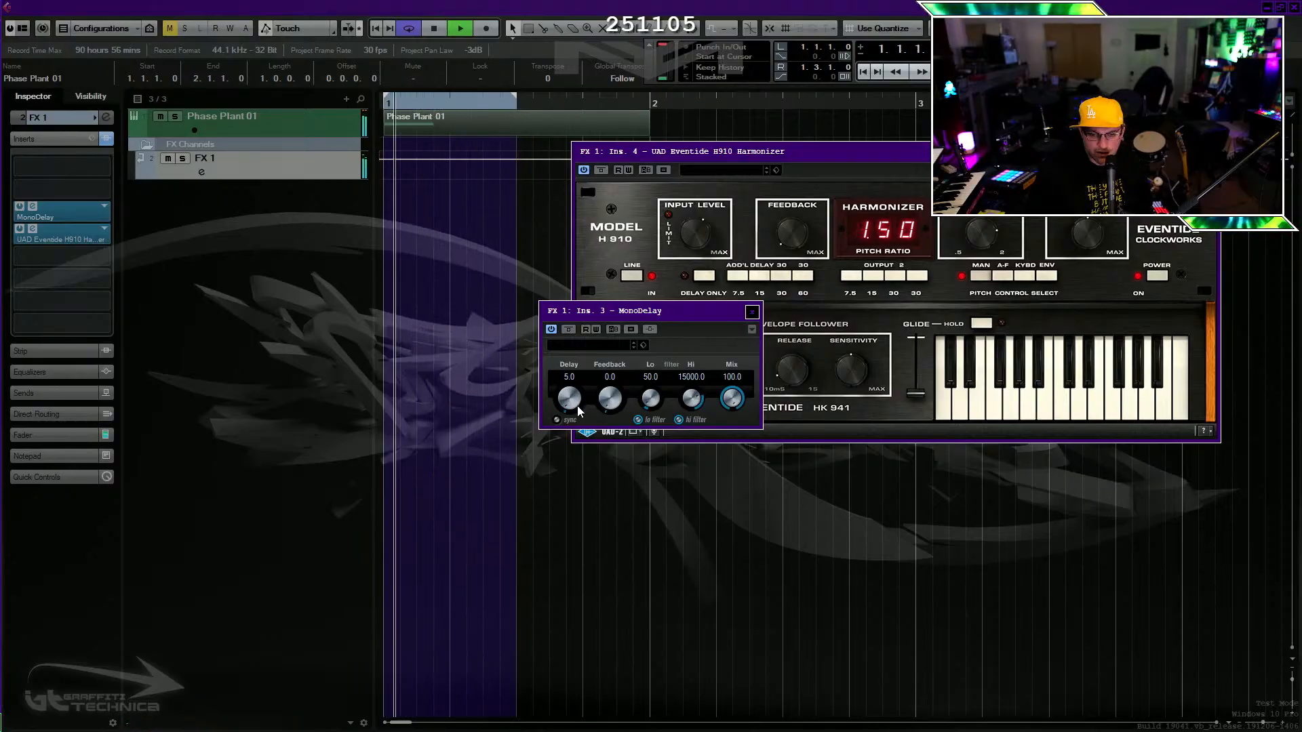
drag(575, 400, 575, 402)
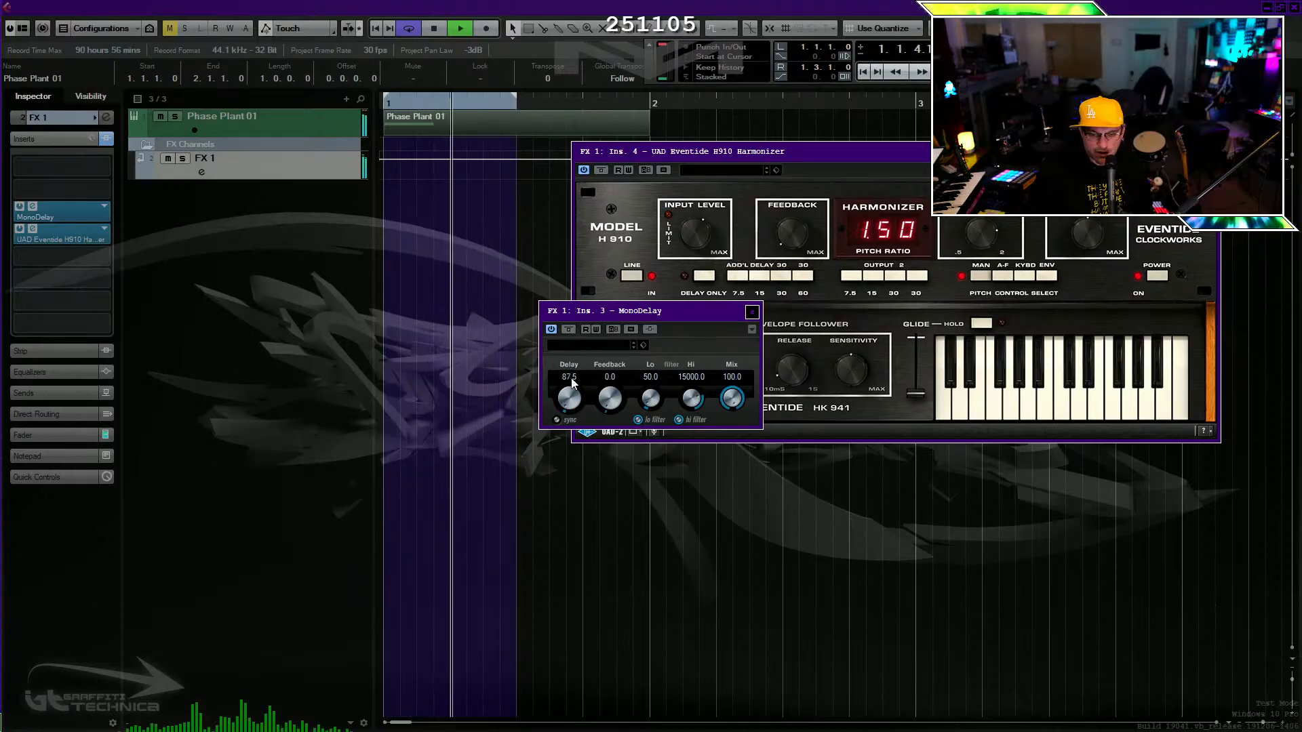
drag(573, 383, 579, 399)
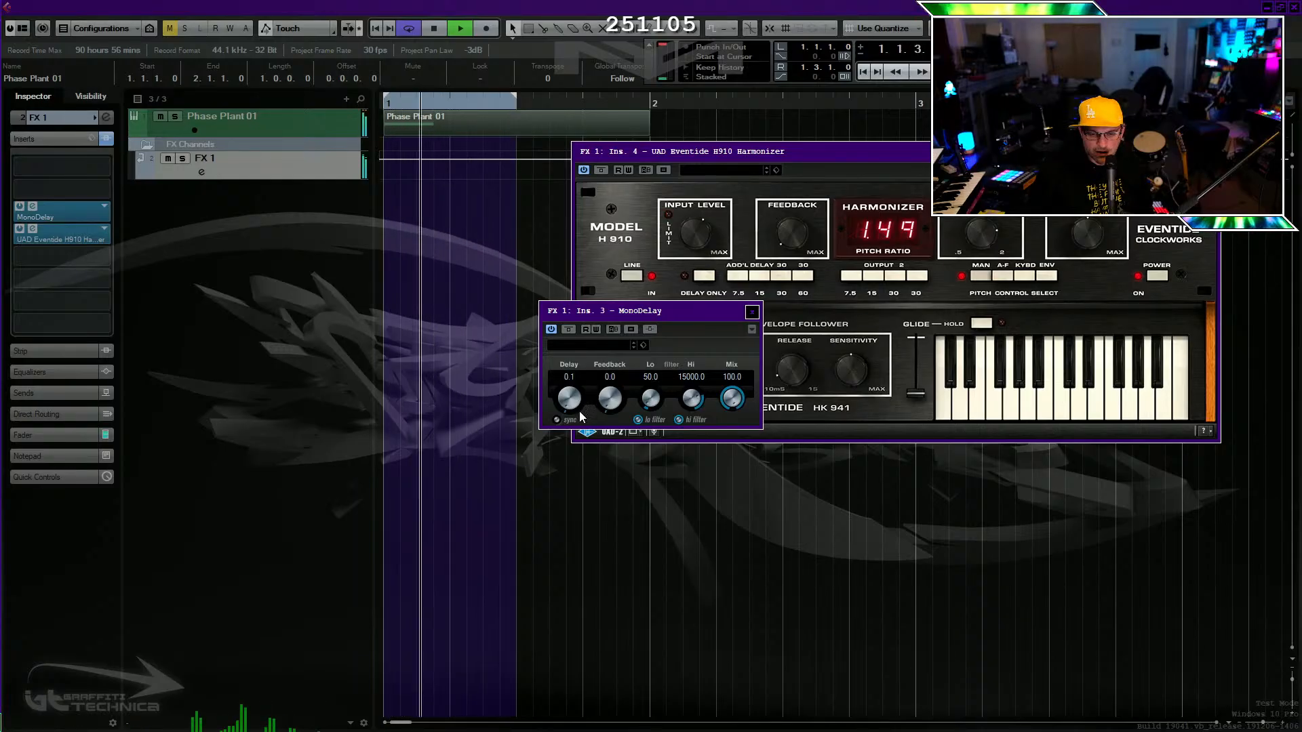
Set MonoDelay's delay to 2.5 and lower the H910 Harmonizer's pitch ratio to 1.16 during playback.
drag(578, 410, 578, 407)
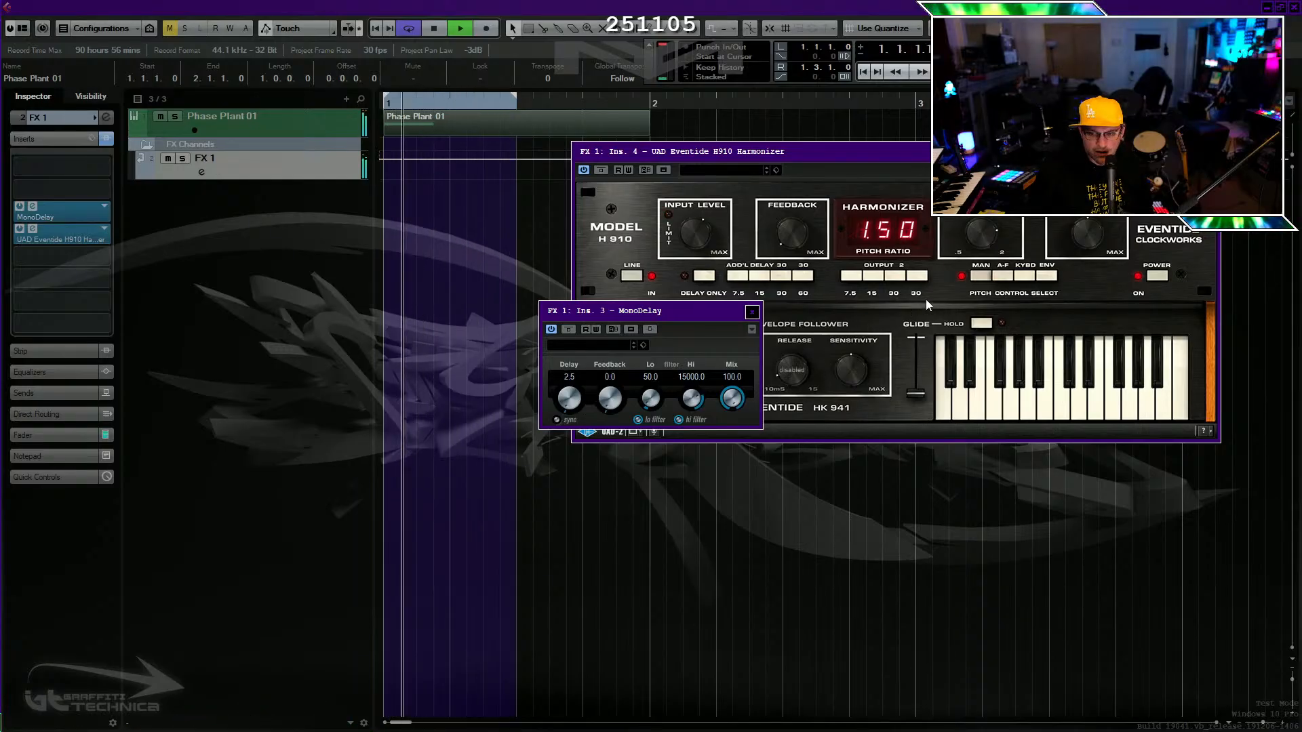
drag(992, 229, 994, 254)
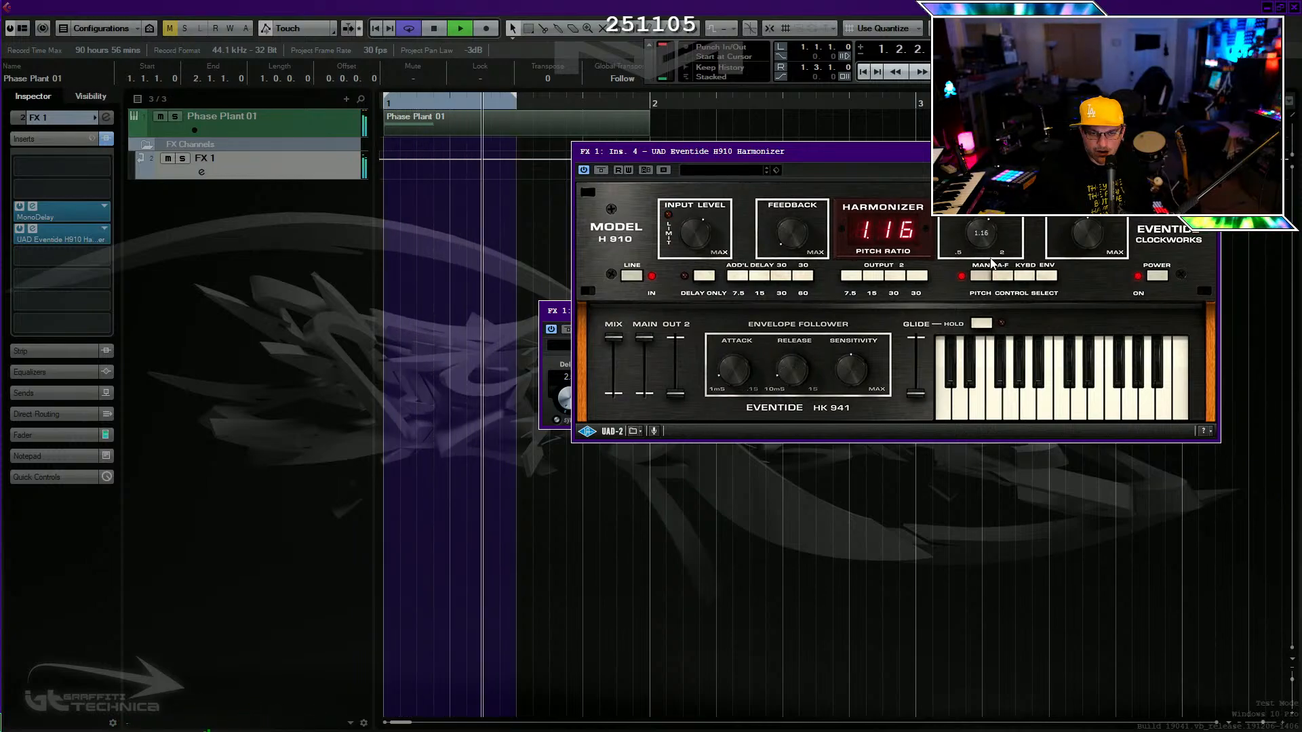
drag(990, 261, 990, 261)
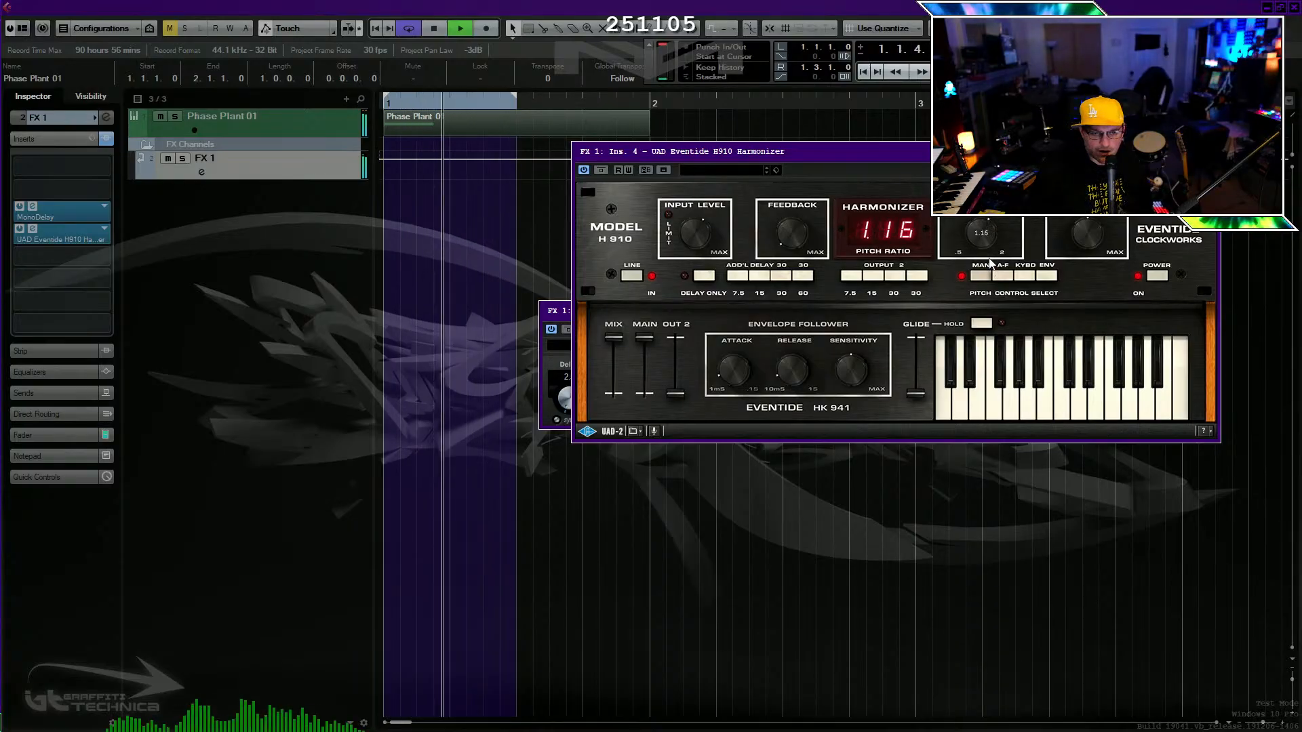
Lower the FX 1 channel's fader to -6.27 dB.
click(53, 434)
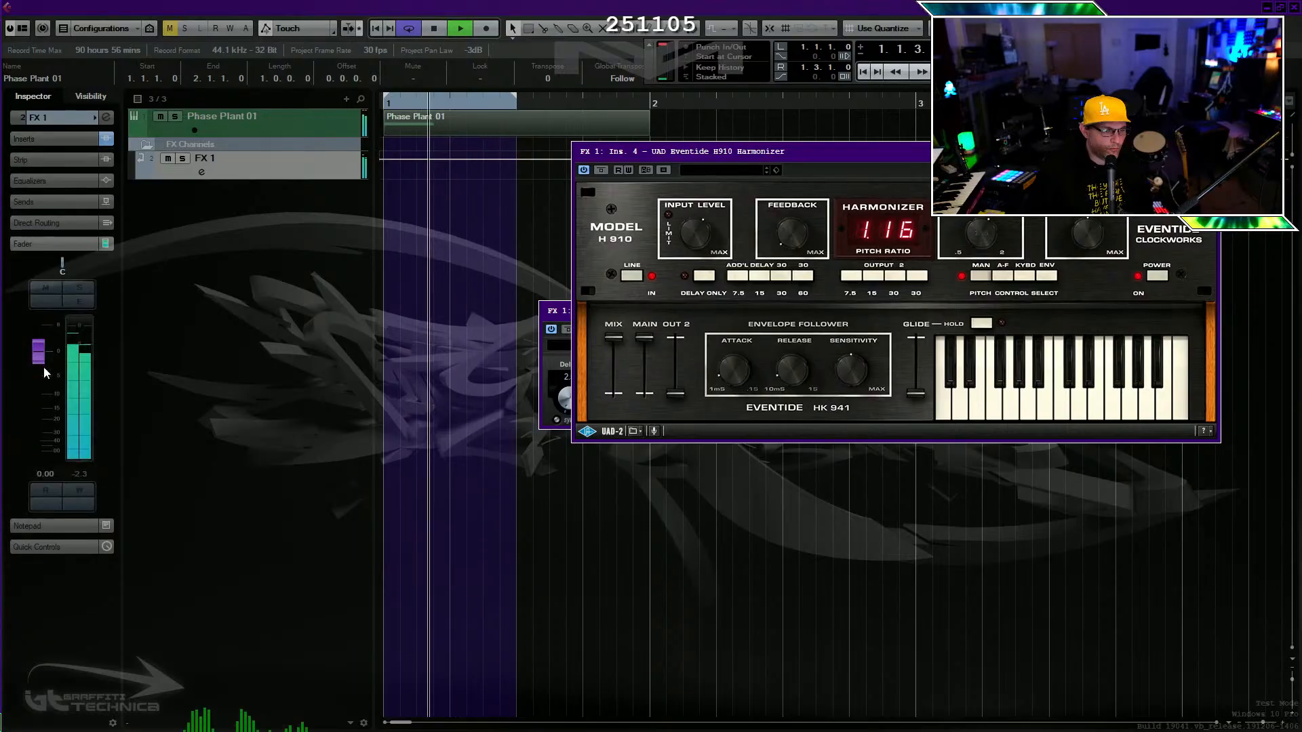
drag(51, 413, 45, 378)
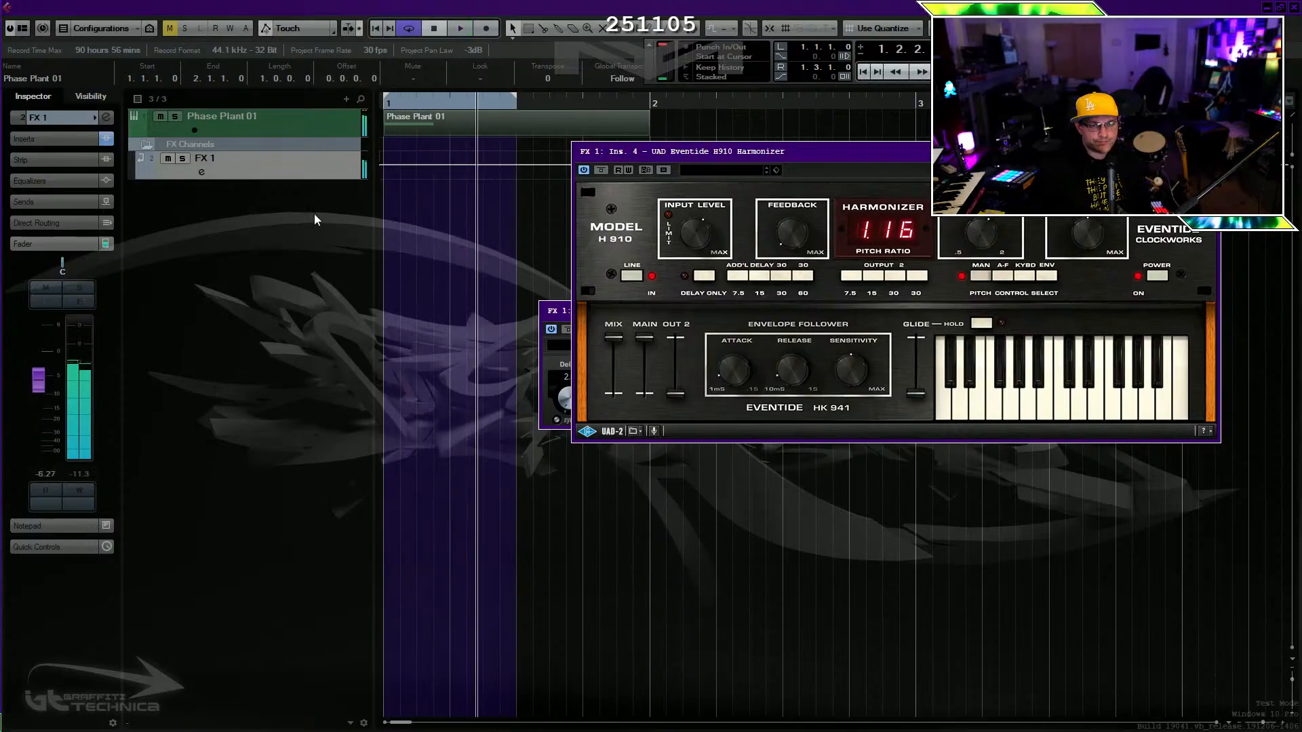
Add one stereo group channel to the selected Phase Plant 01 and FX 1 channels in the mixer.
key(F3)
right_click(515, 674)
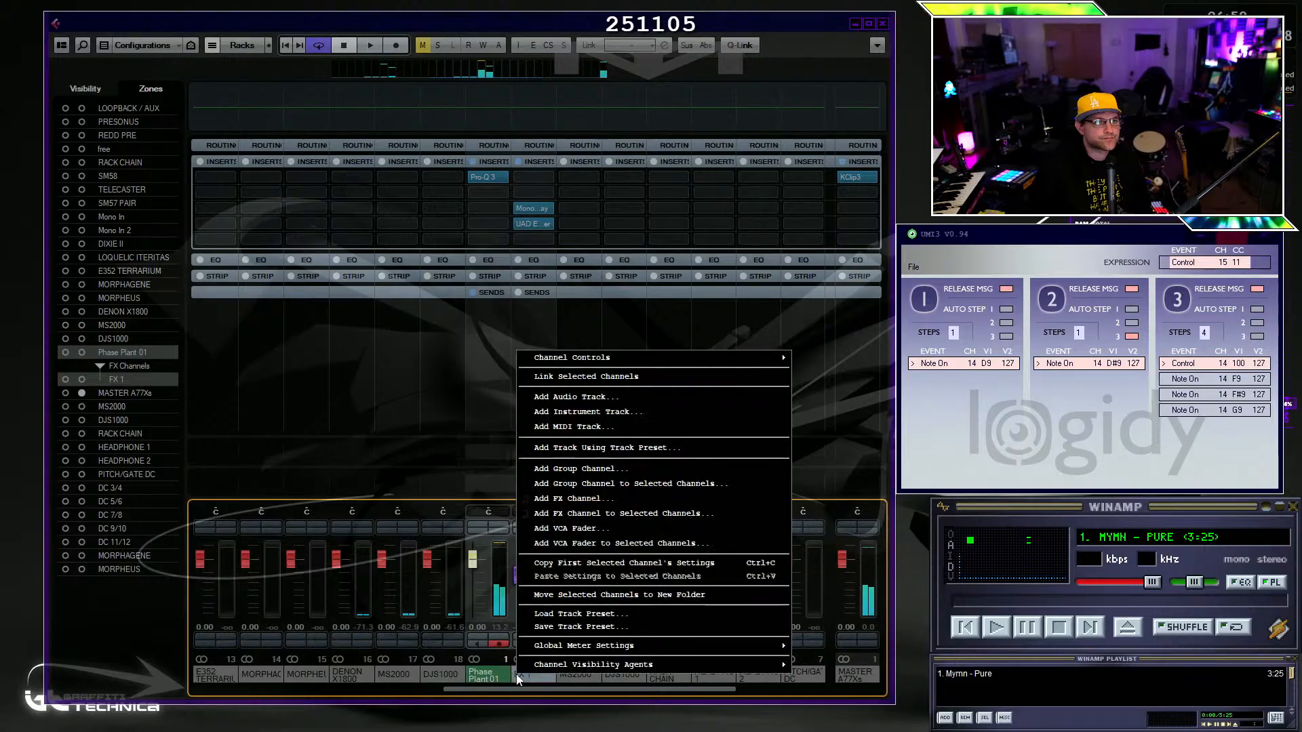
click(639, 485)
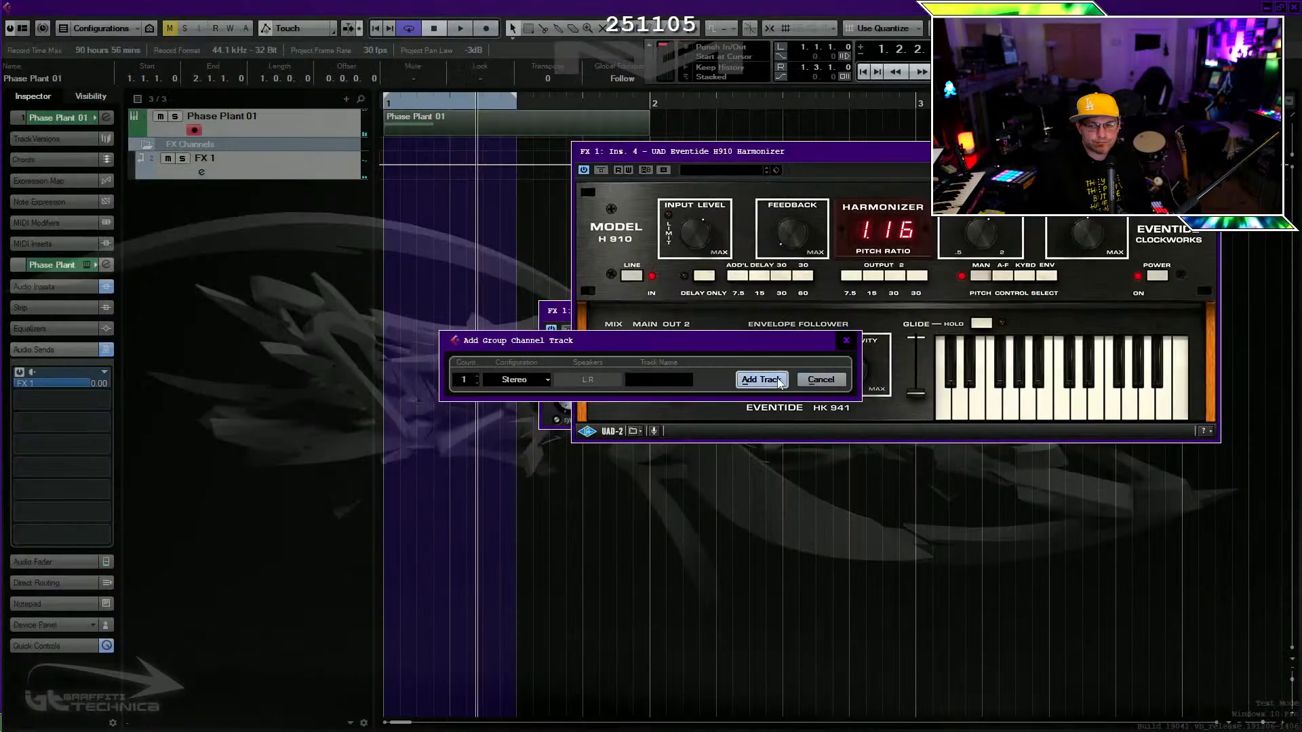
key(Return)
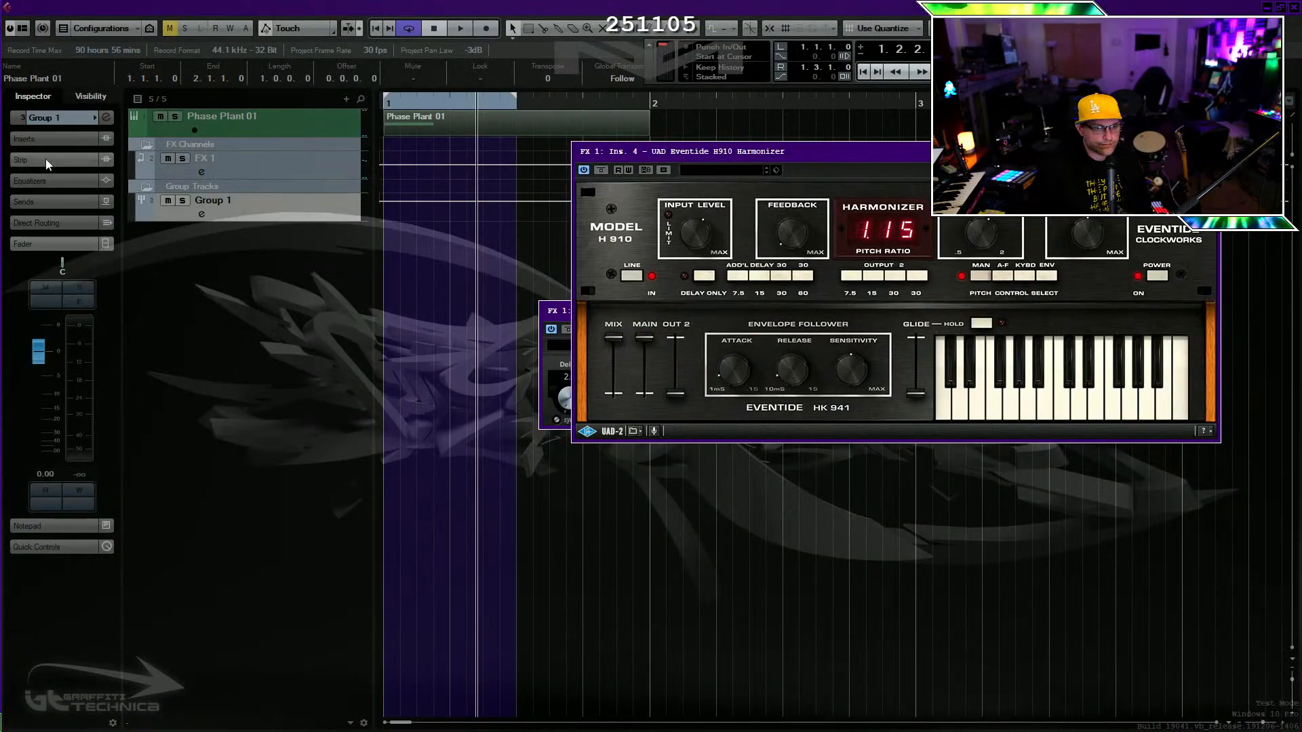
Load FabFilter Simplon into Group 1's third insert slot.
click(51, 136)
click(64, 206)
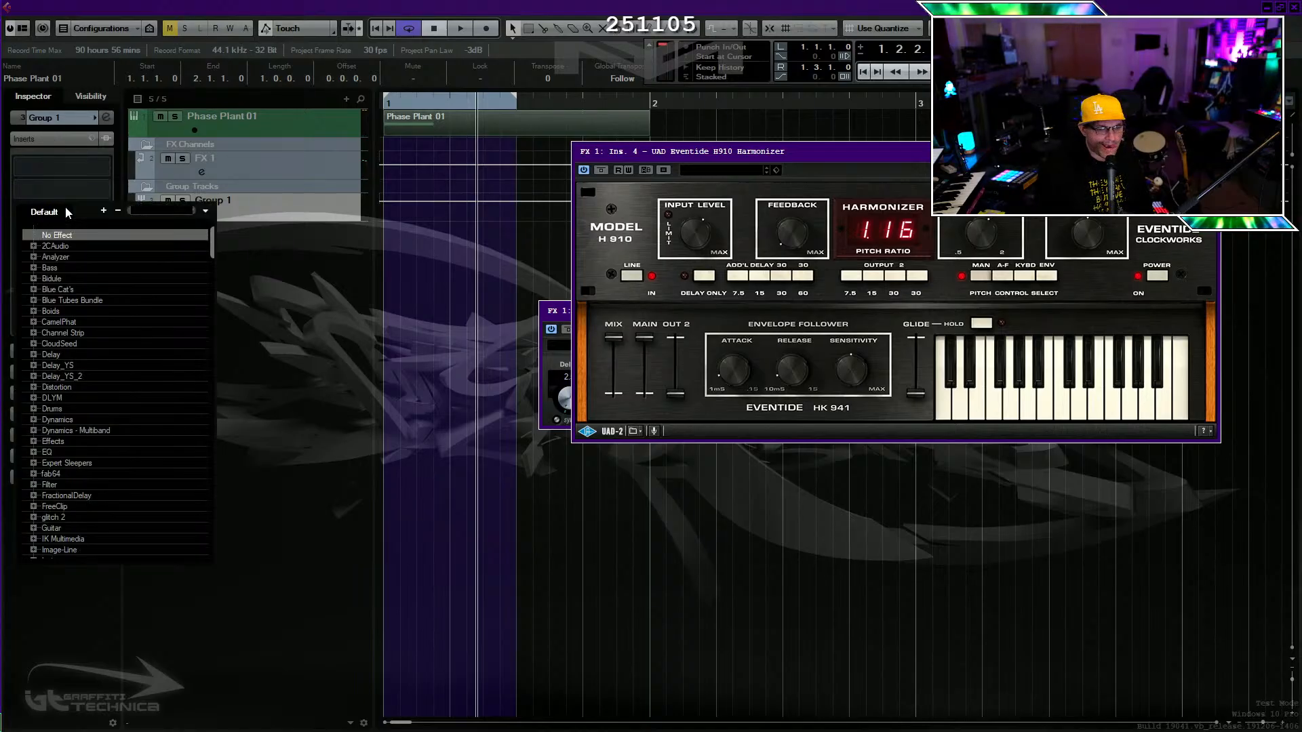
text(simpl)
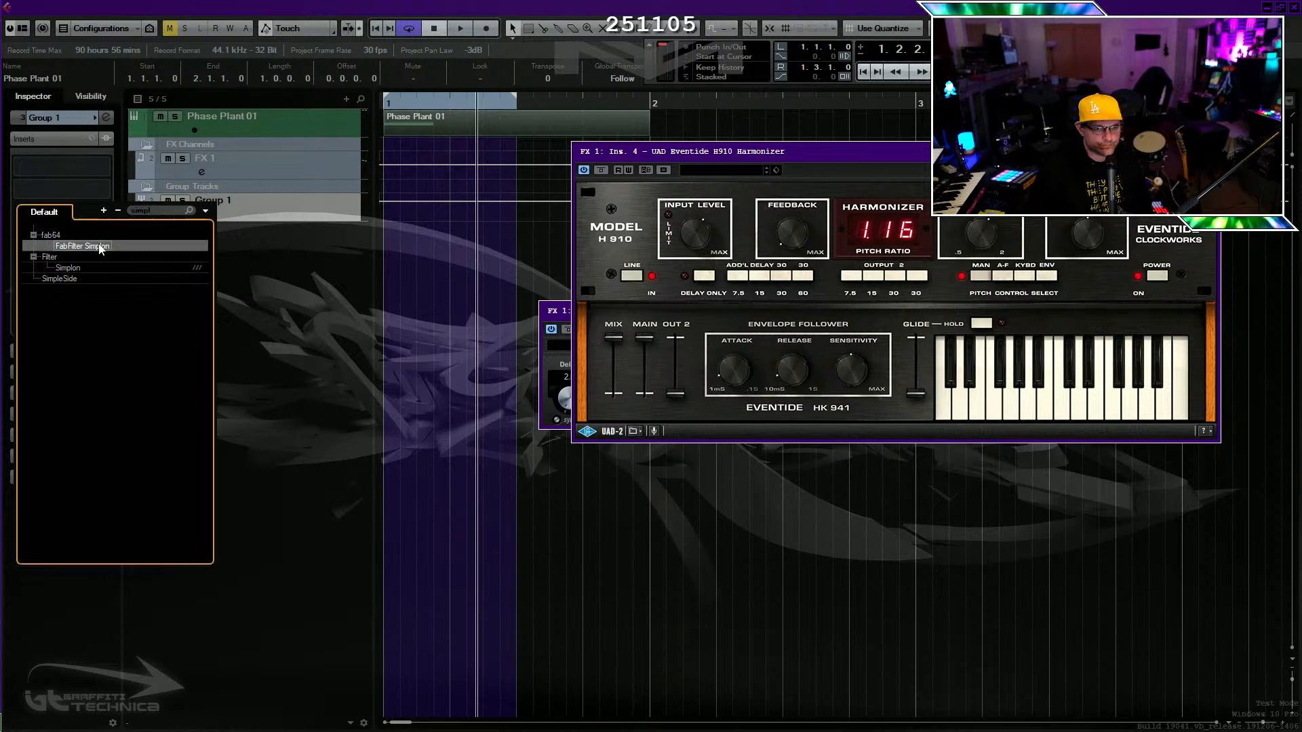
click(99, 247)
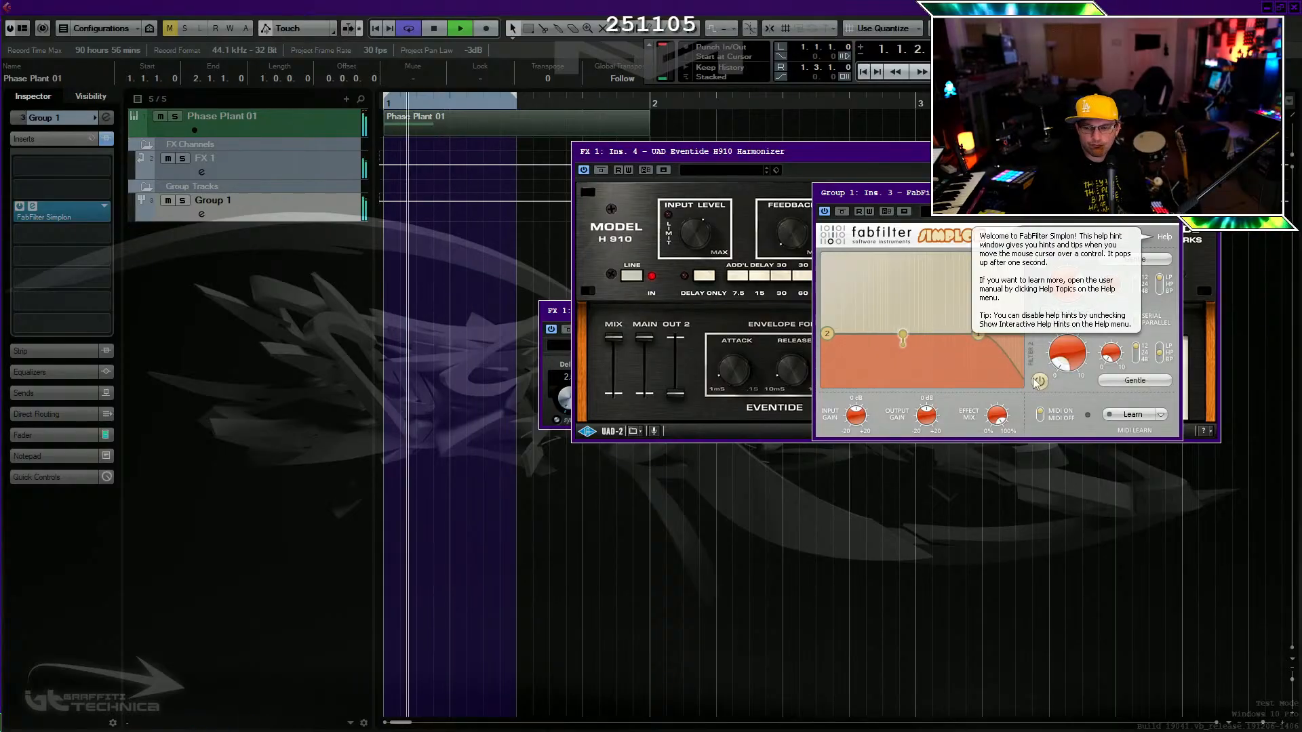
Record a sweep of Simplon's Filter 1 frequency as automation during loop playback, and show all used automation.
drag(875, 193, 396, 284)
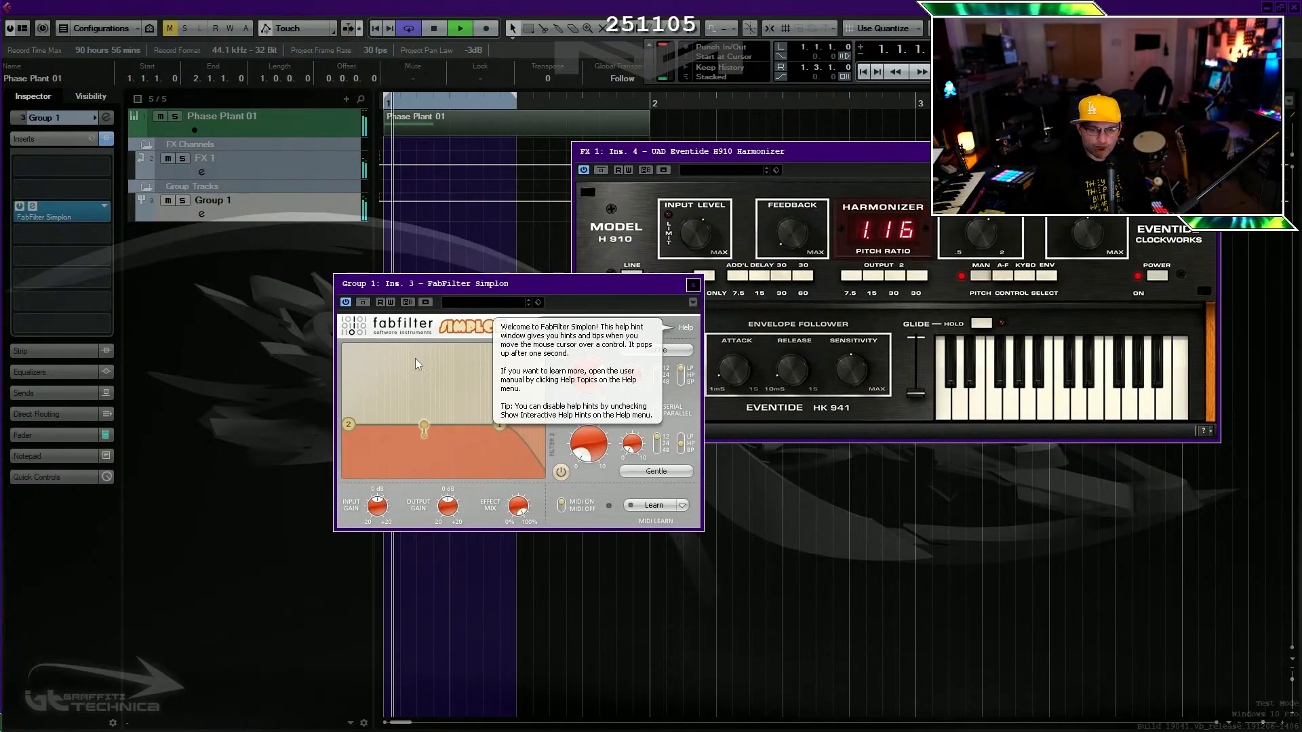
click(391, 302)
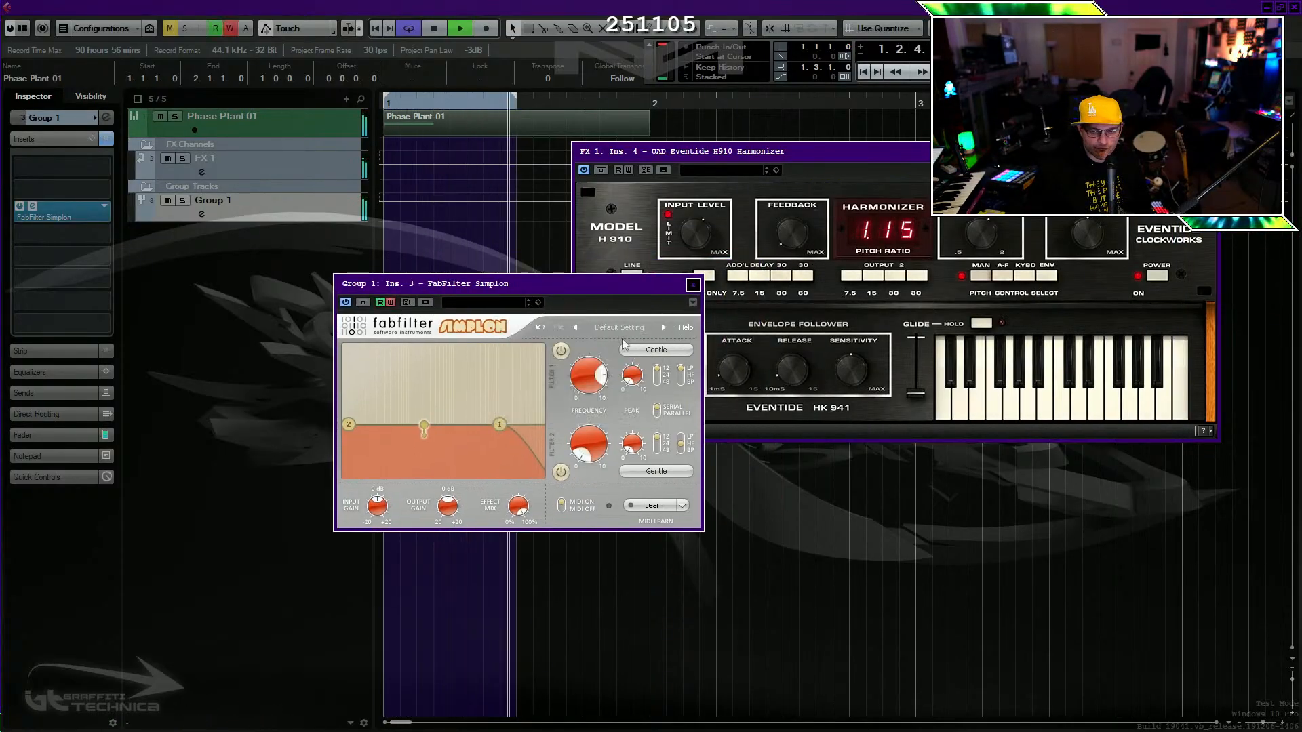
mouse_move(582, 386)
mouse_down()
mouse_move(582, 370)
mouse_move(594, 390)
mouse_up()
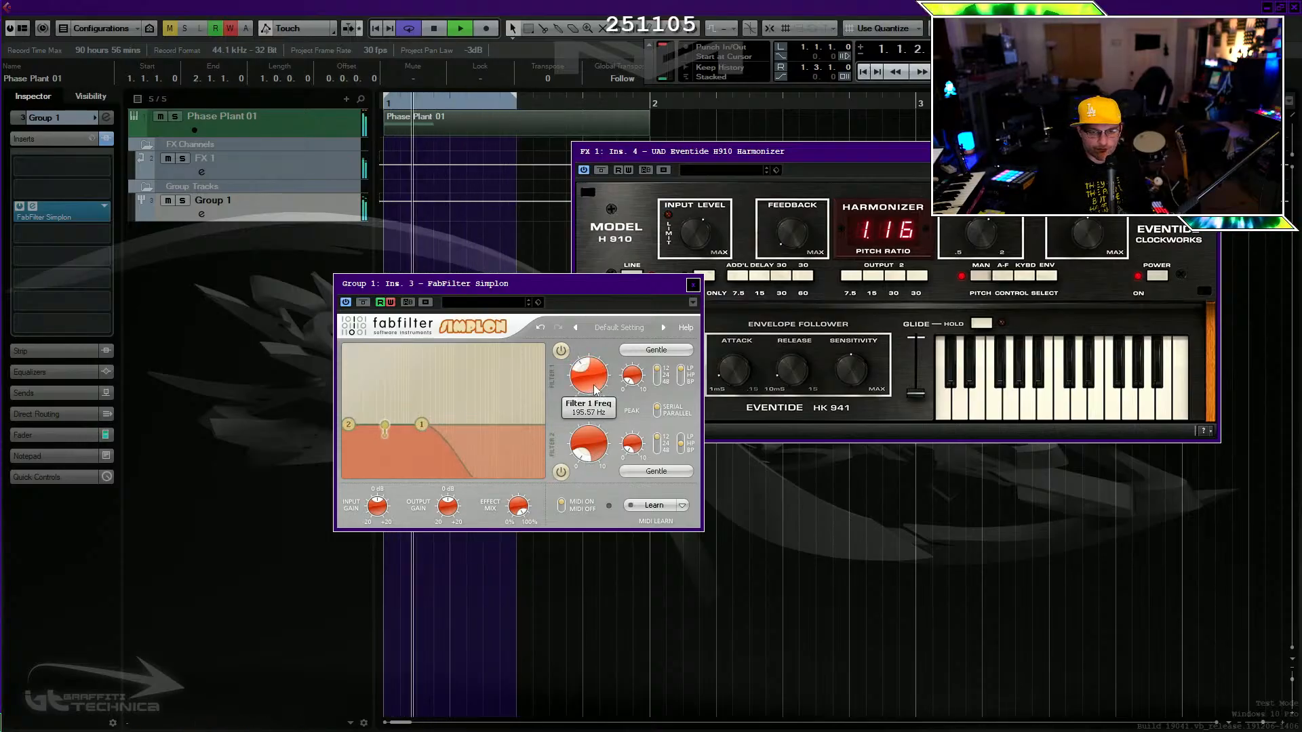
click(693, 284)
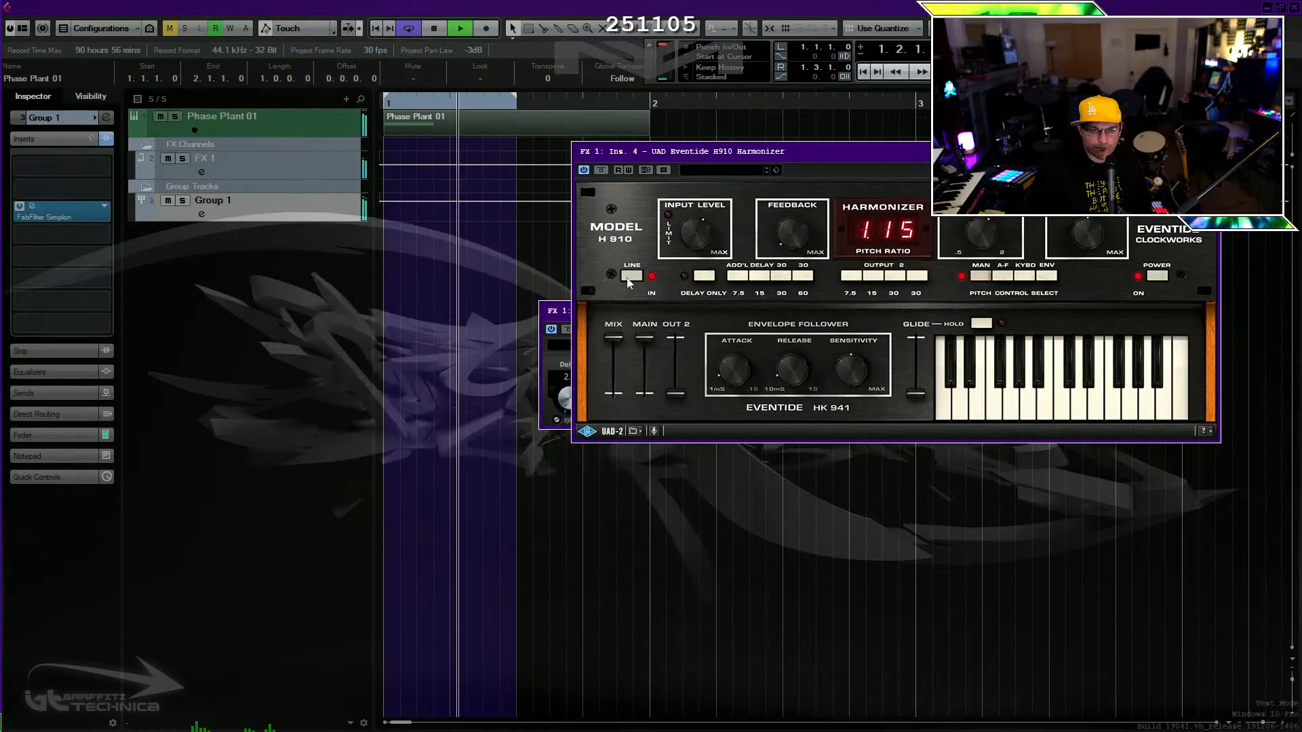
right_click(315, 132)
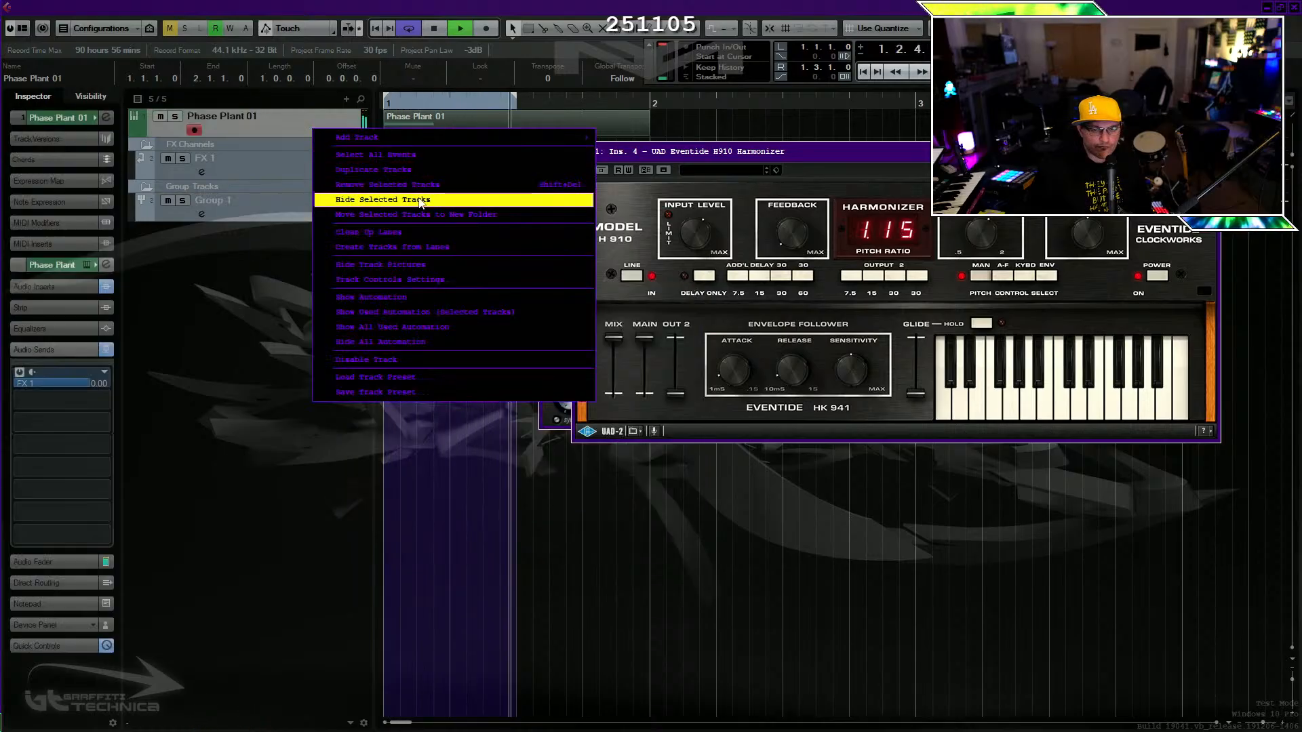
click(443, 327)
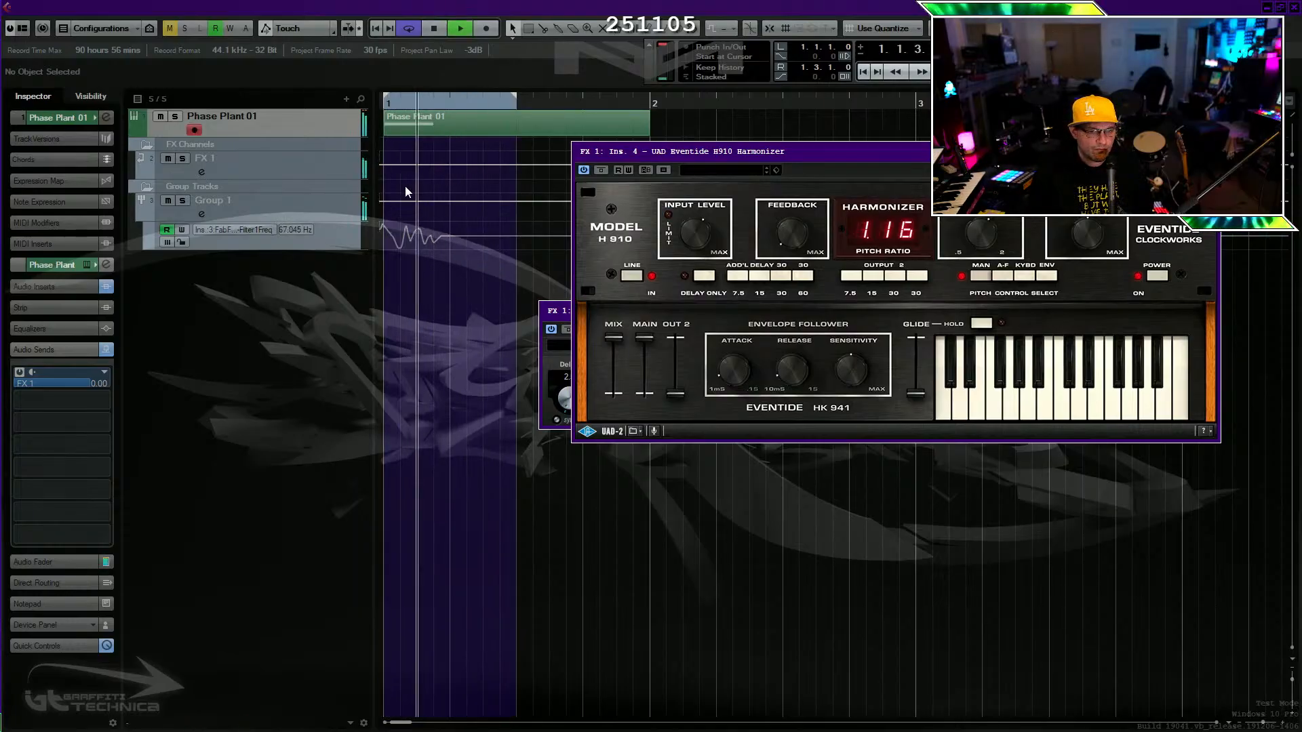
Load FabFilter Saturn 2 into Group 1's fourth insert slot.
click(274, 190)
click(234, 206)
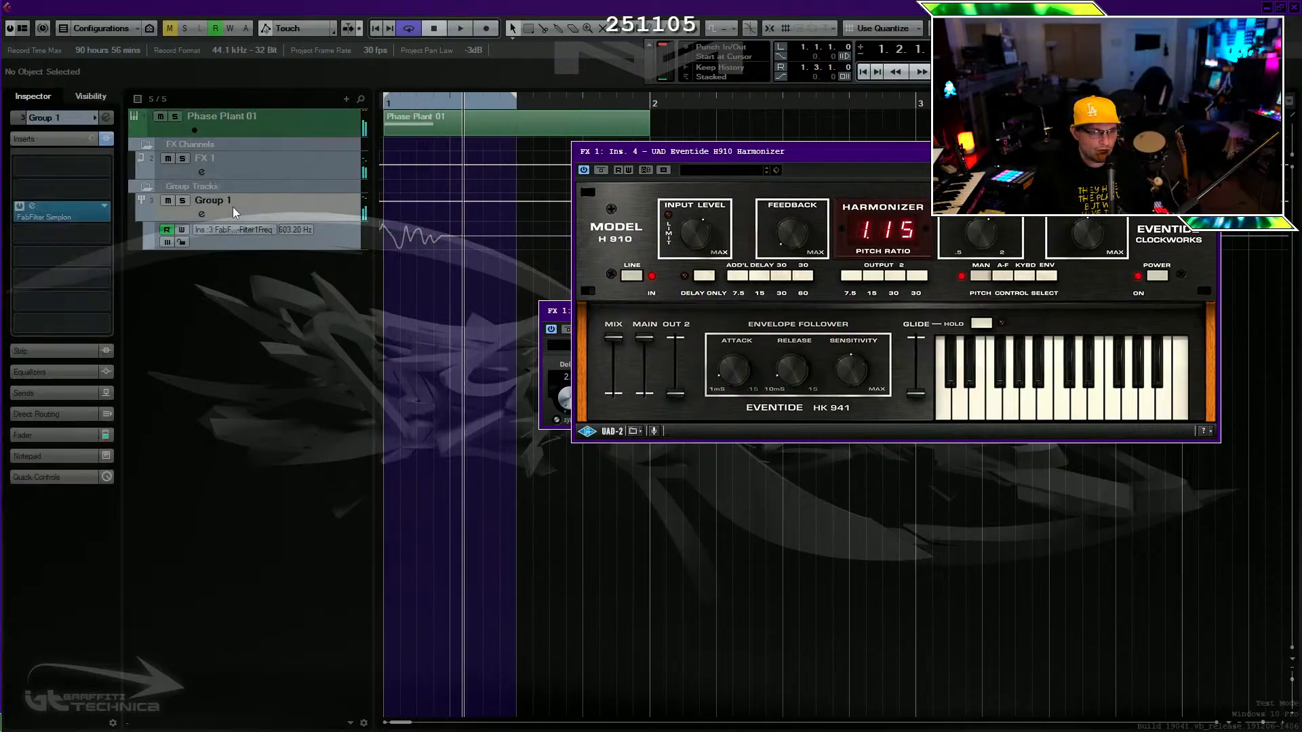
click(74, 238)
text(sat)
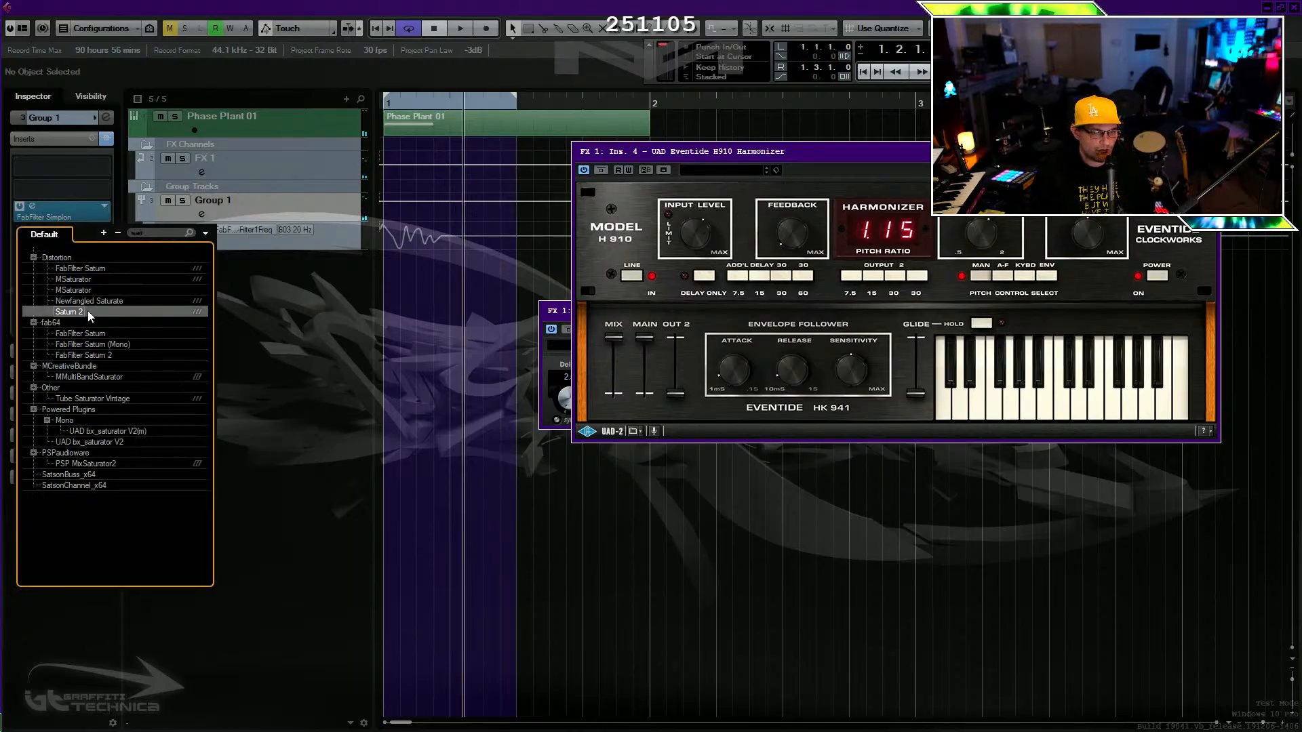
click(89, 313)
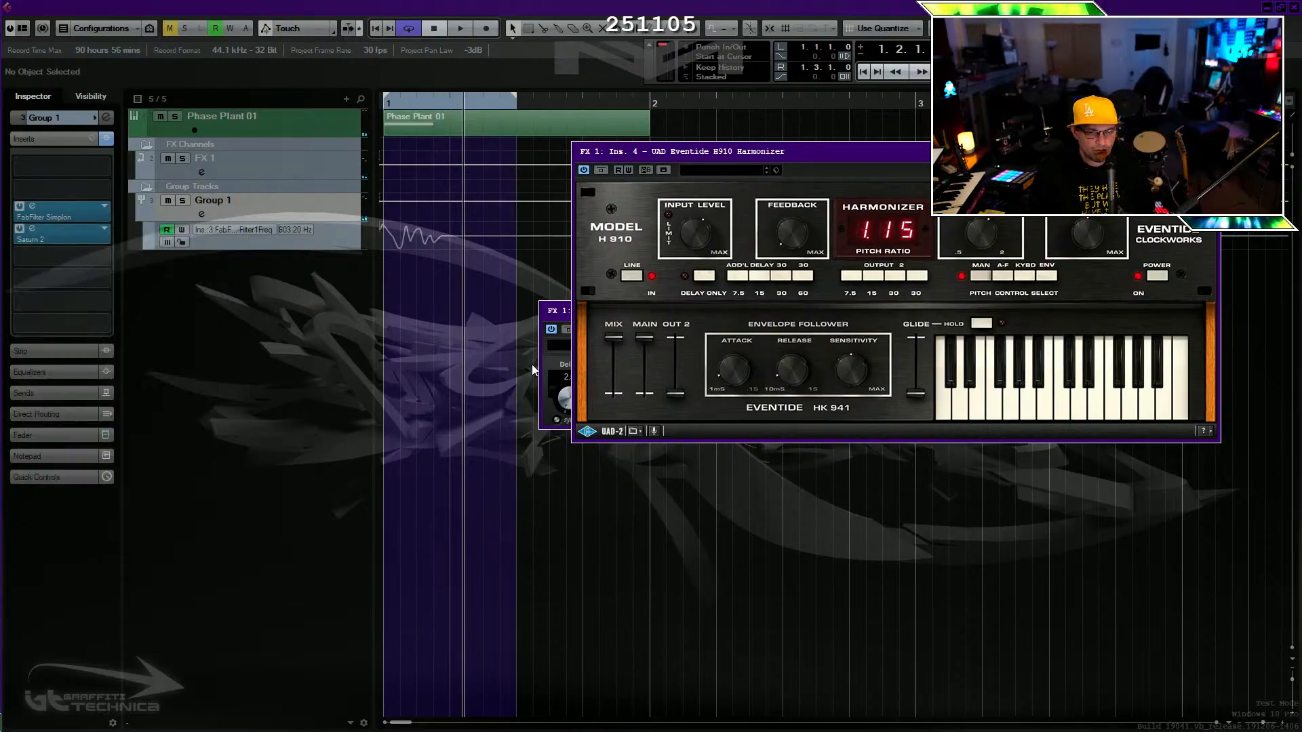
Set Saturn 2's drive to 34.5% and its distortion style to Clean Tape, and play the loop.
click(64, 242)
drag(478, 514, 474, 518)
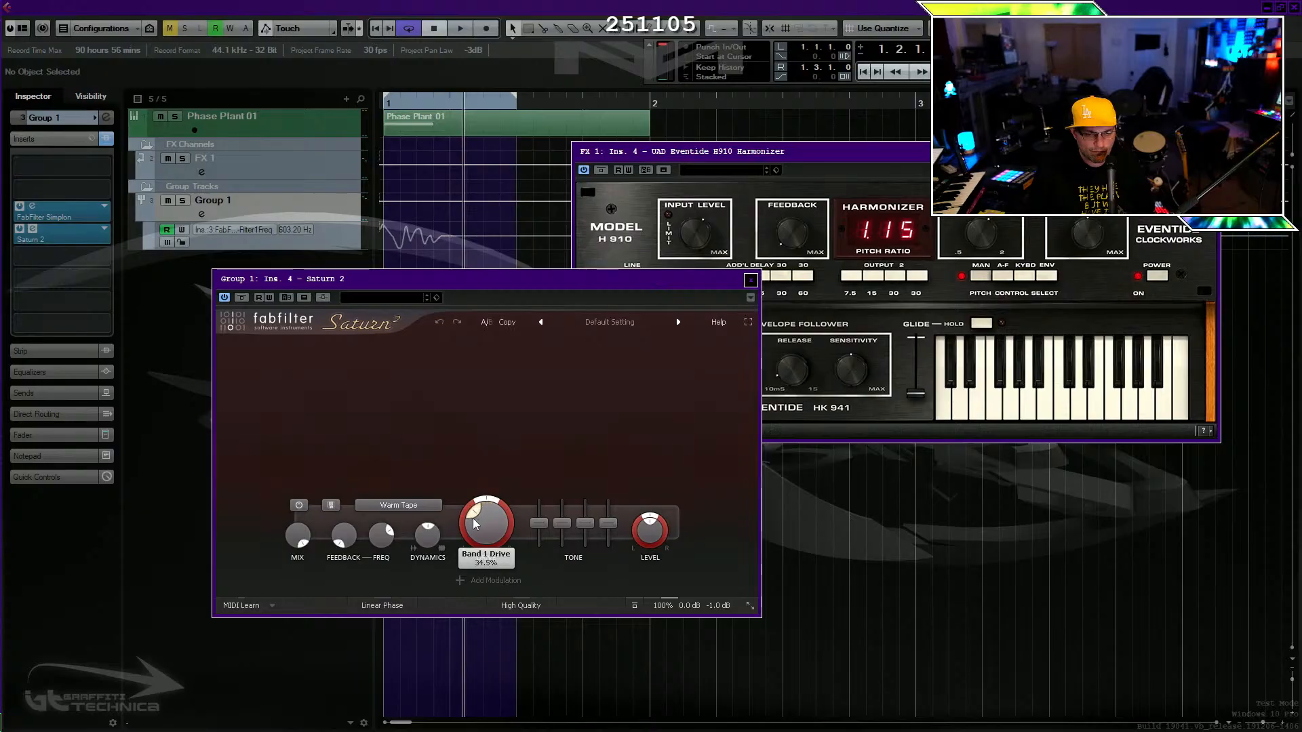
click(414, 507)
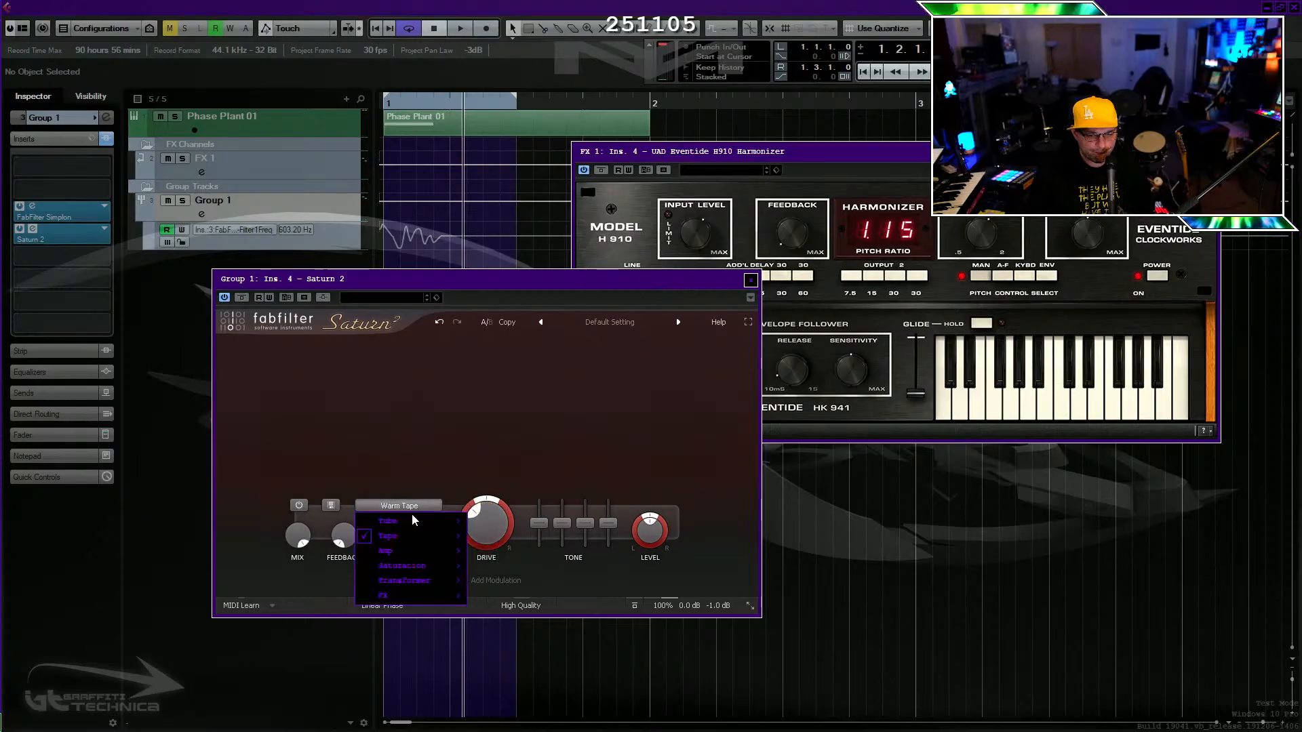
mouse_move(420, 536)
click(533, 554)
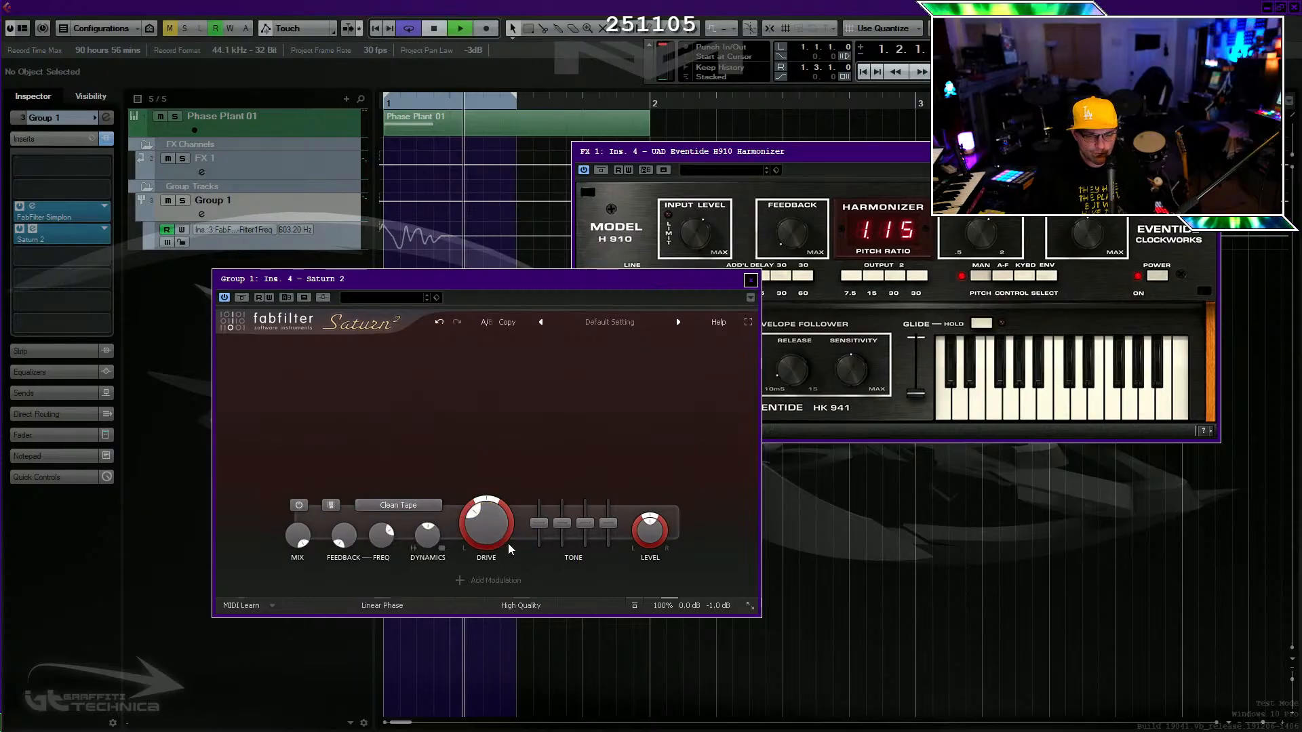
key(space)
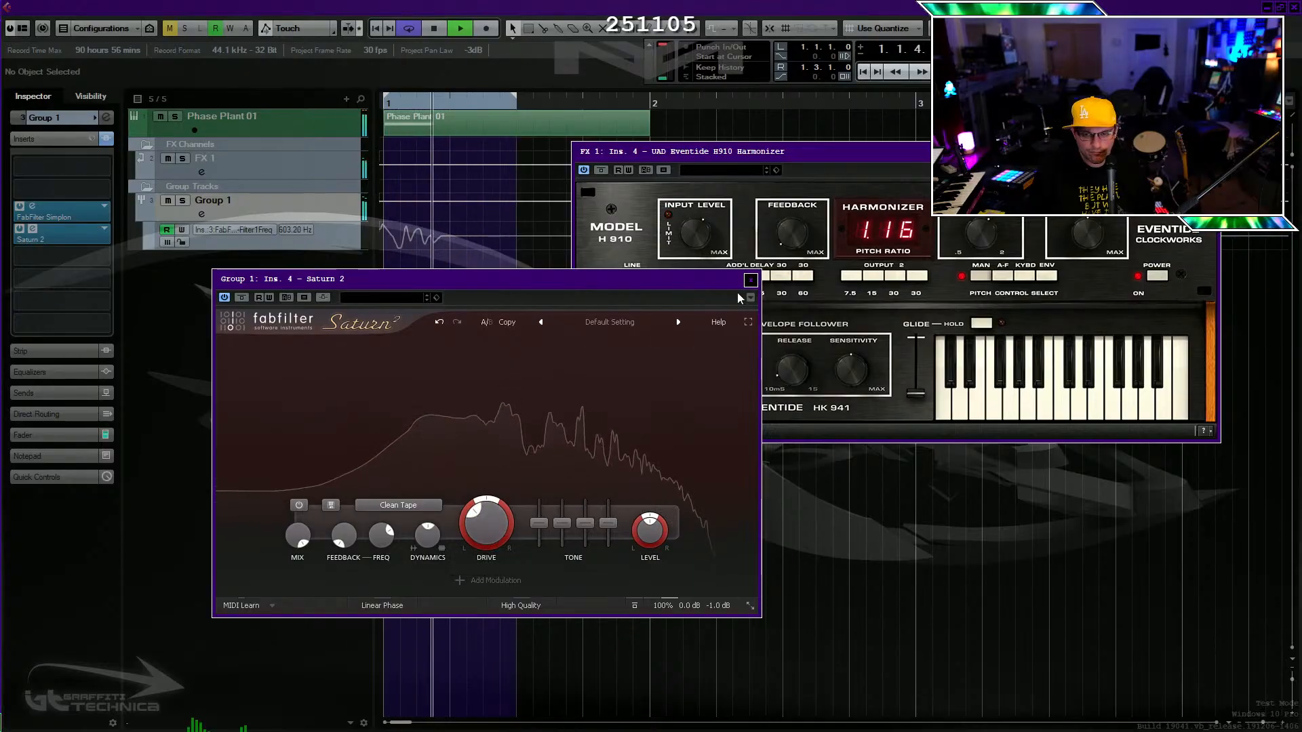
click(750, 280)
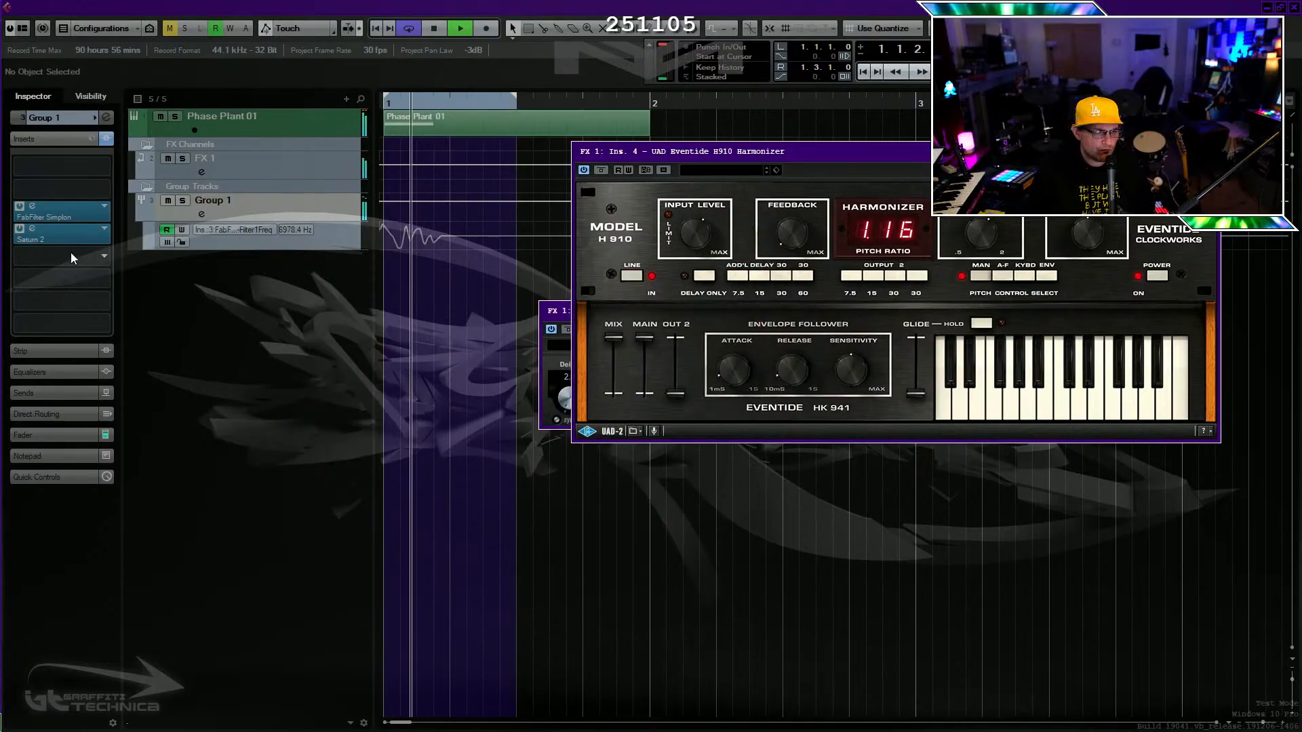
Move Saturn 2 down to Group 1's sixth insert slot and load MConvolutionEZ into the fourth.
mouse_move(65, 234)
mouse_down()
mouse_move(64, 284)
mouse_move(80, 243)
mouse_up()
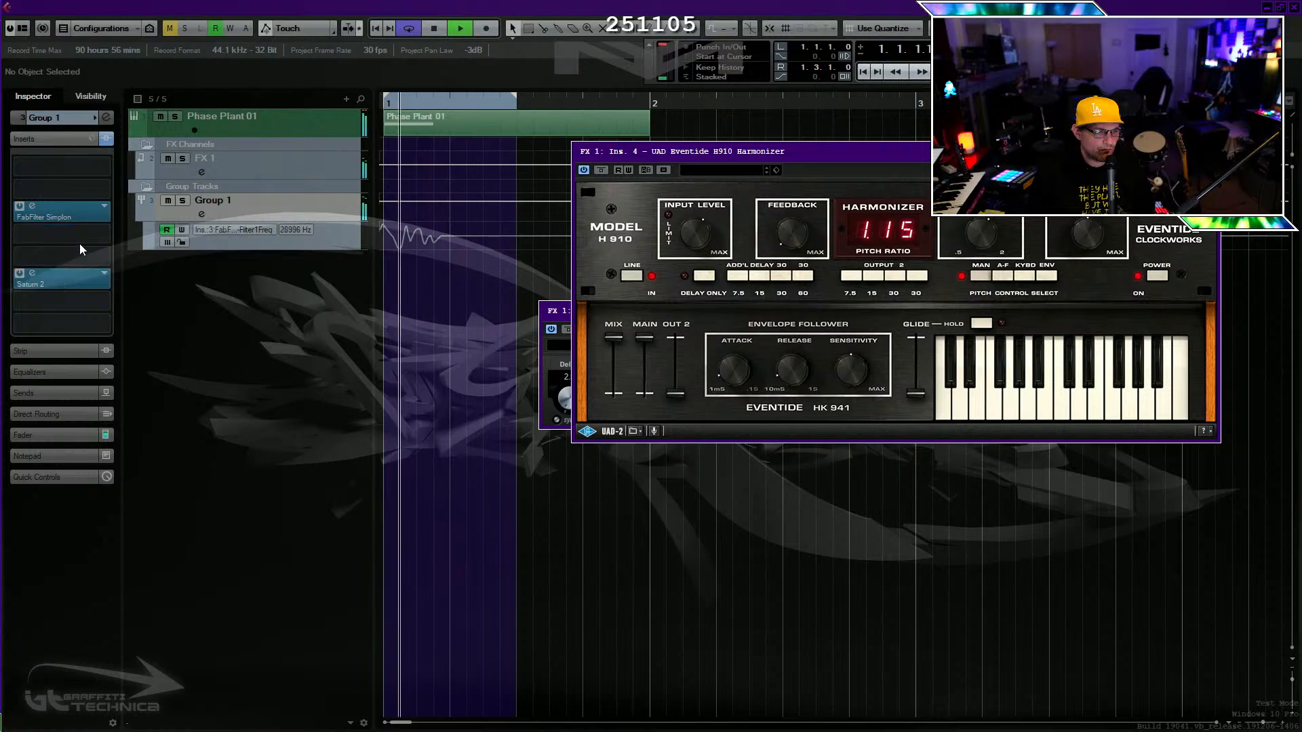
click(79, 233)
text(conv)
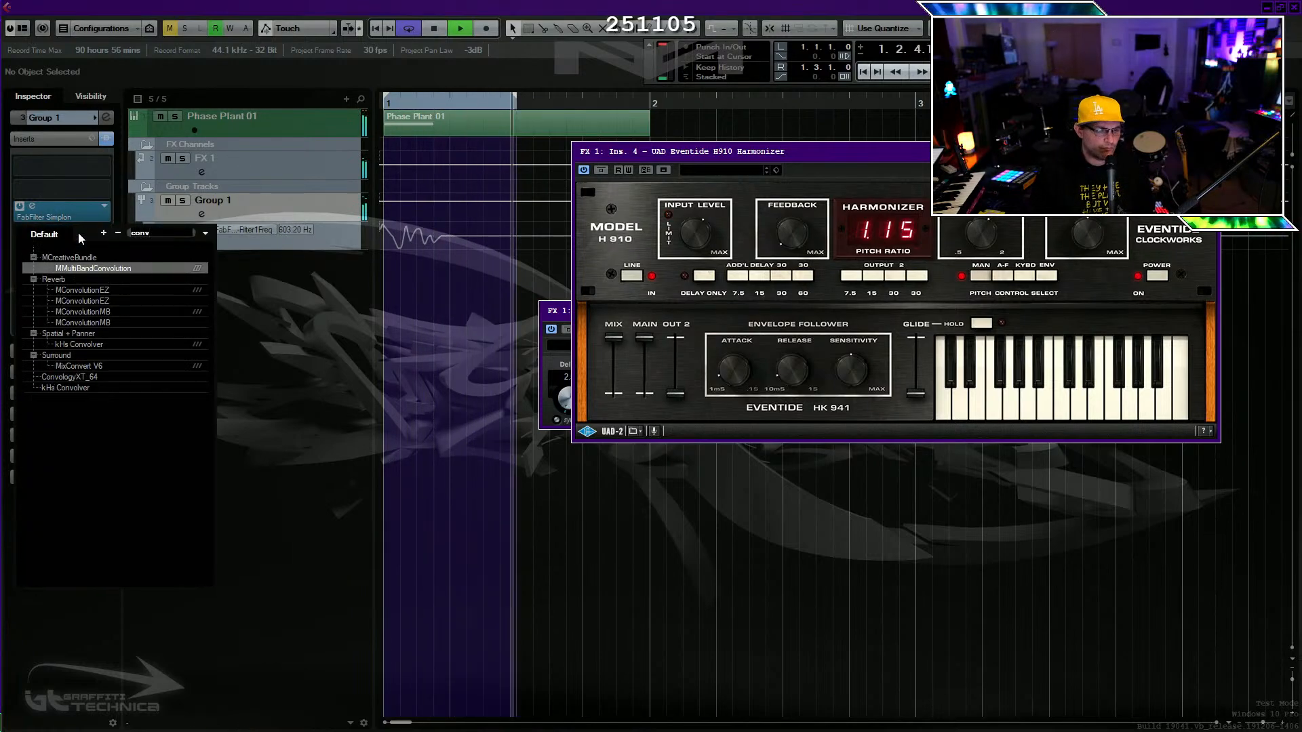
click(81, 300)
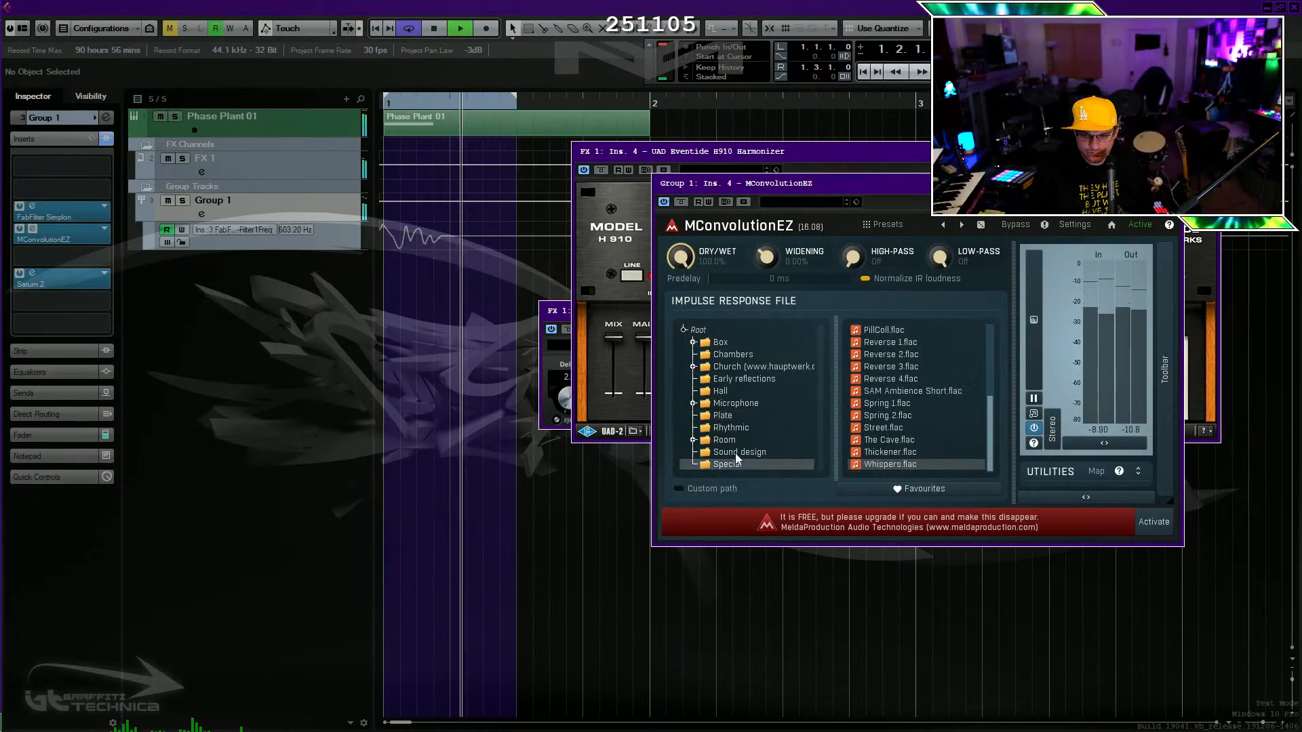
Try impulse responses from MConvolutionEZ's Room folder during playback, ending on Medium 05.flac.
click(725, 440)
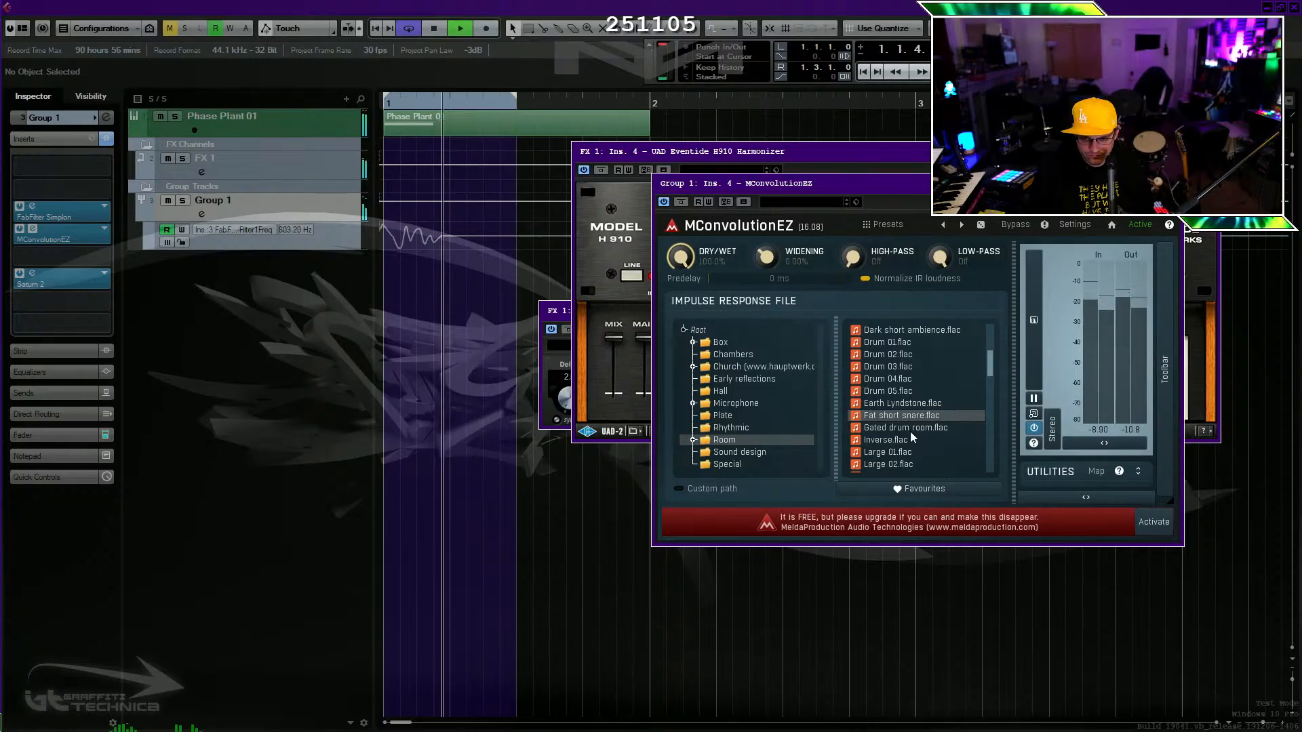
scroll(912, 413, down, 3)
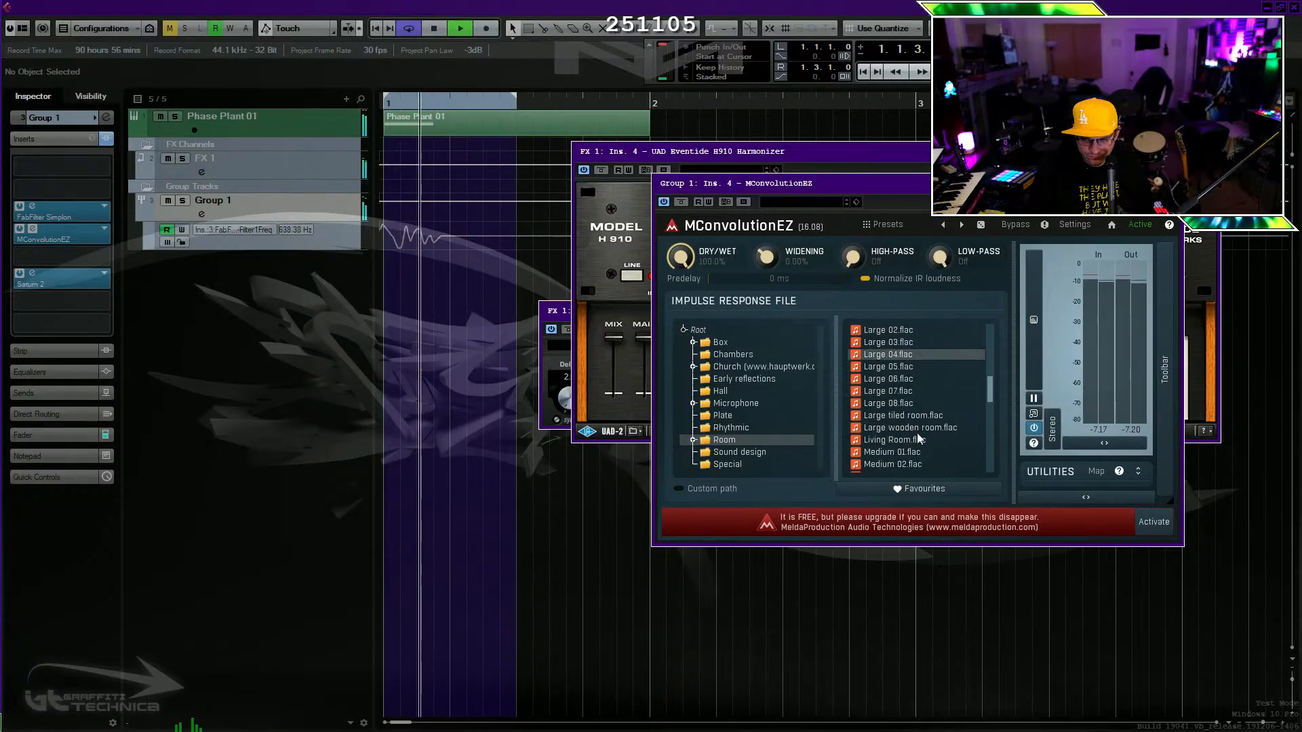
scroll(907, 437, down, 5)
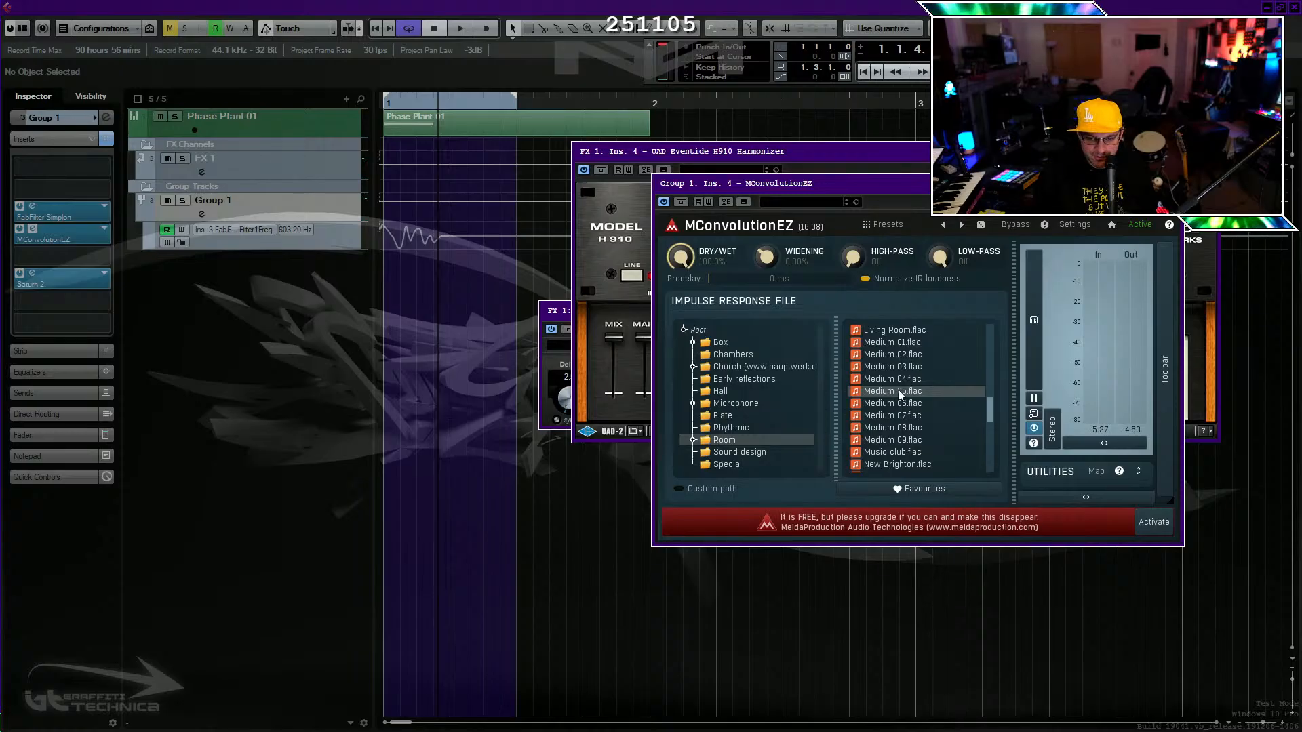
Replace MConvolutionEZ with MConvolutionMB in Group 1's fourth insert slot.
click(106, 233)
click(91, 428)
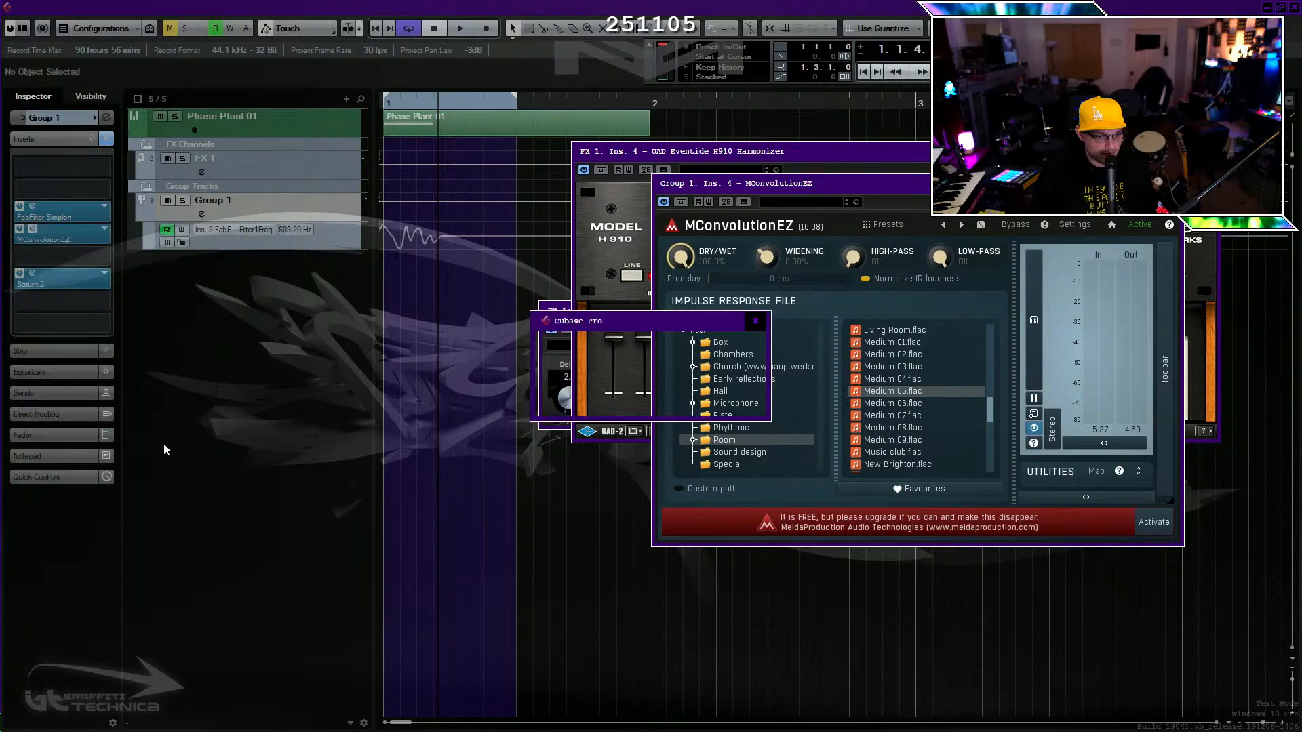
click(628, 403)
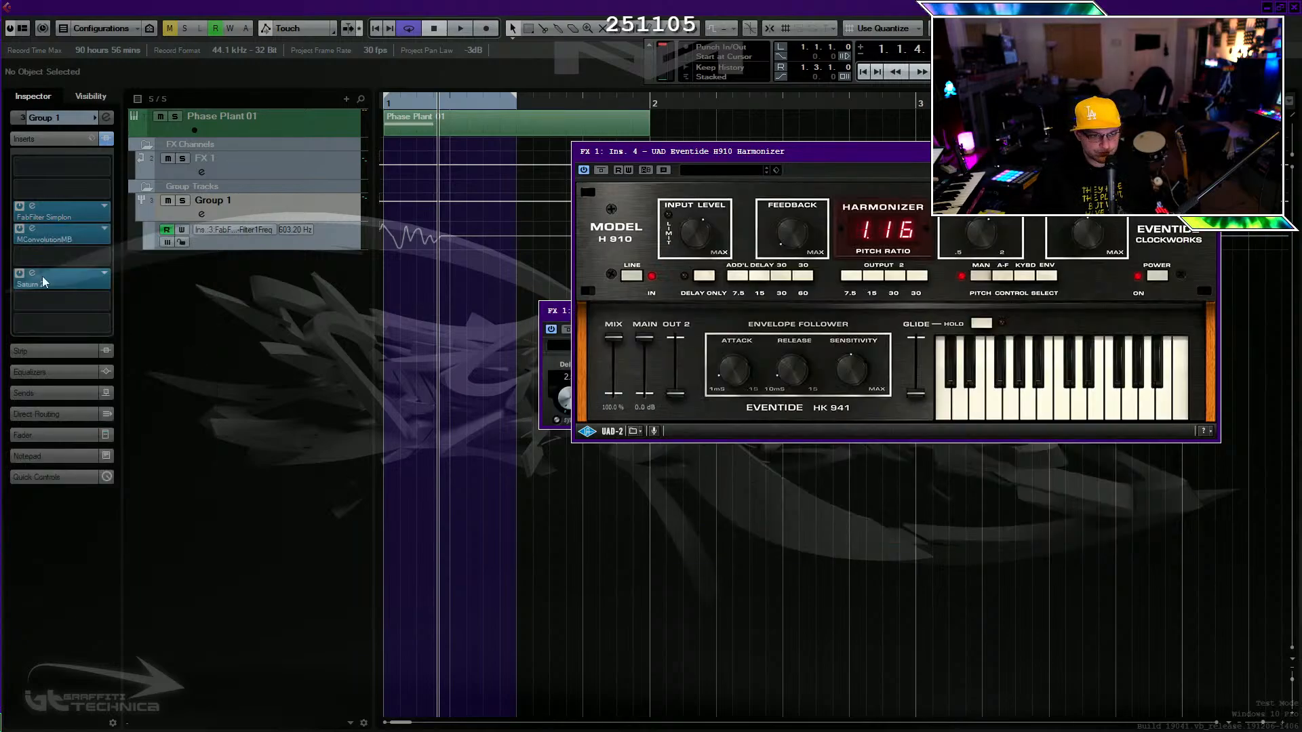
Open MConvolutionMB from Group 1's inserts, switch it to edit mode and select the Room impulse folder for Band 1.
click(59, 242)
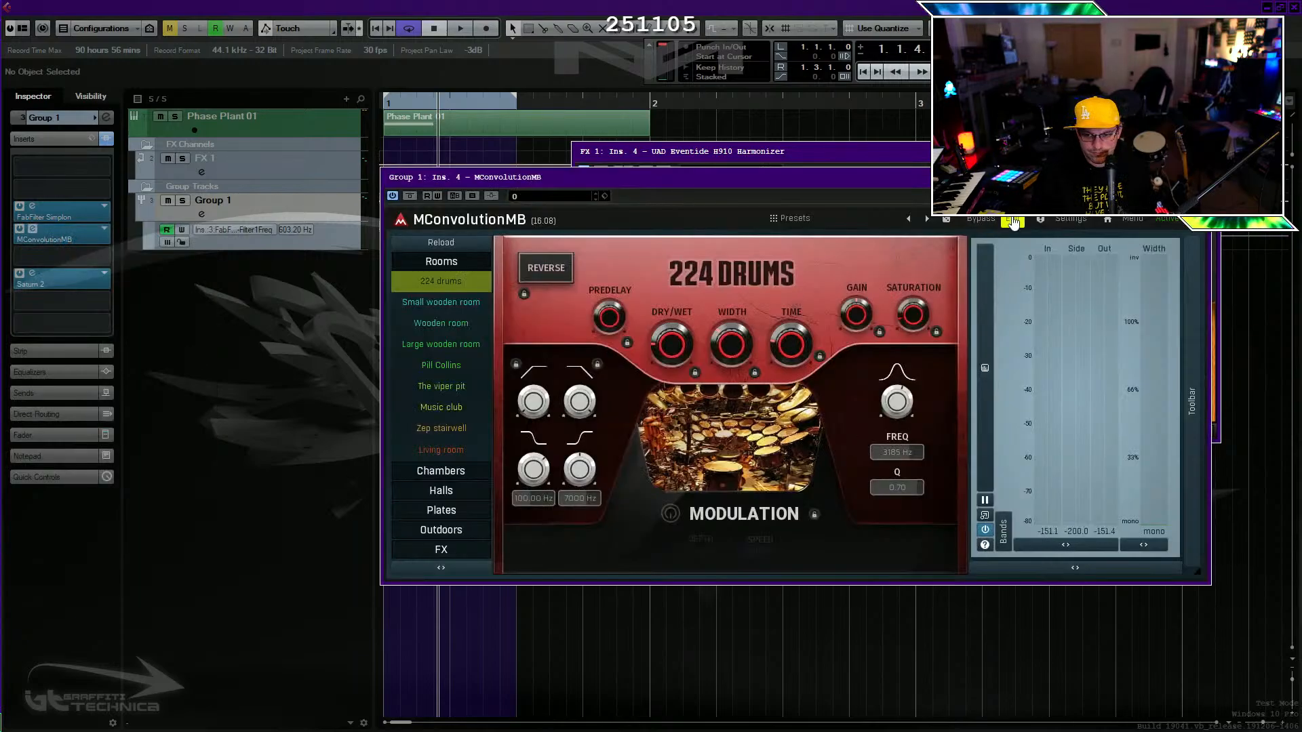
click(1012, 221)
scroll(475, 540, down, 1)
click(475, 537)
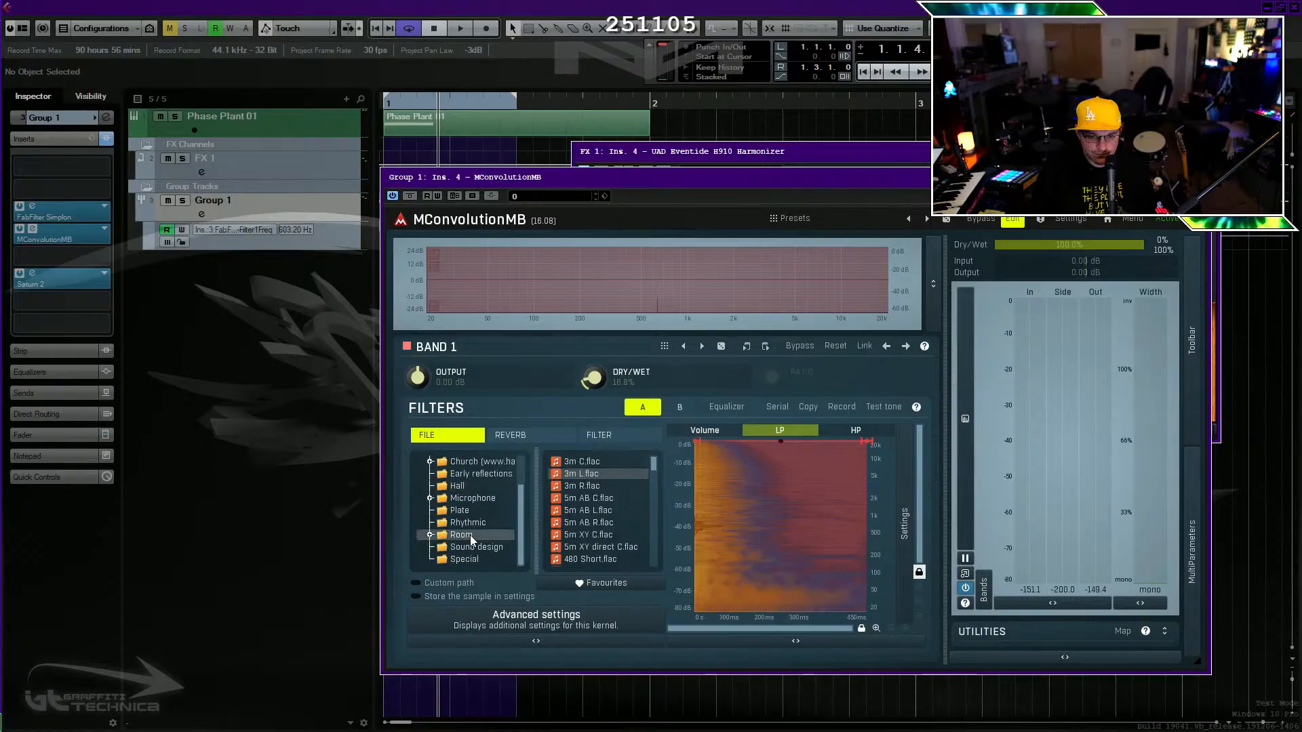
Load the Medium 05.flac impulse response into filter A and start loop playback.
scroll(594, 518, down, 5)
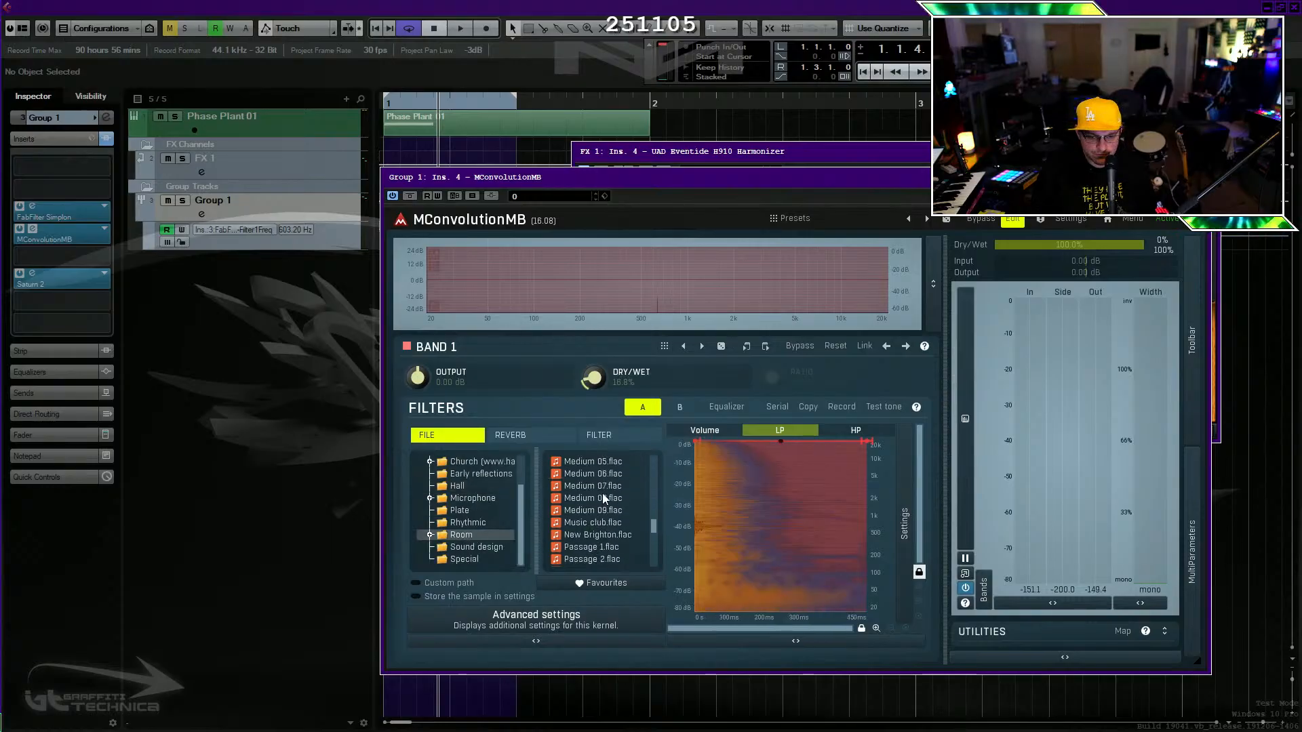
scroll(603, 496, up, 1)
click(607, 487)
click(607, 476)
key(space)
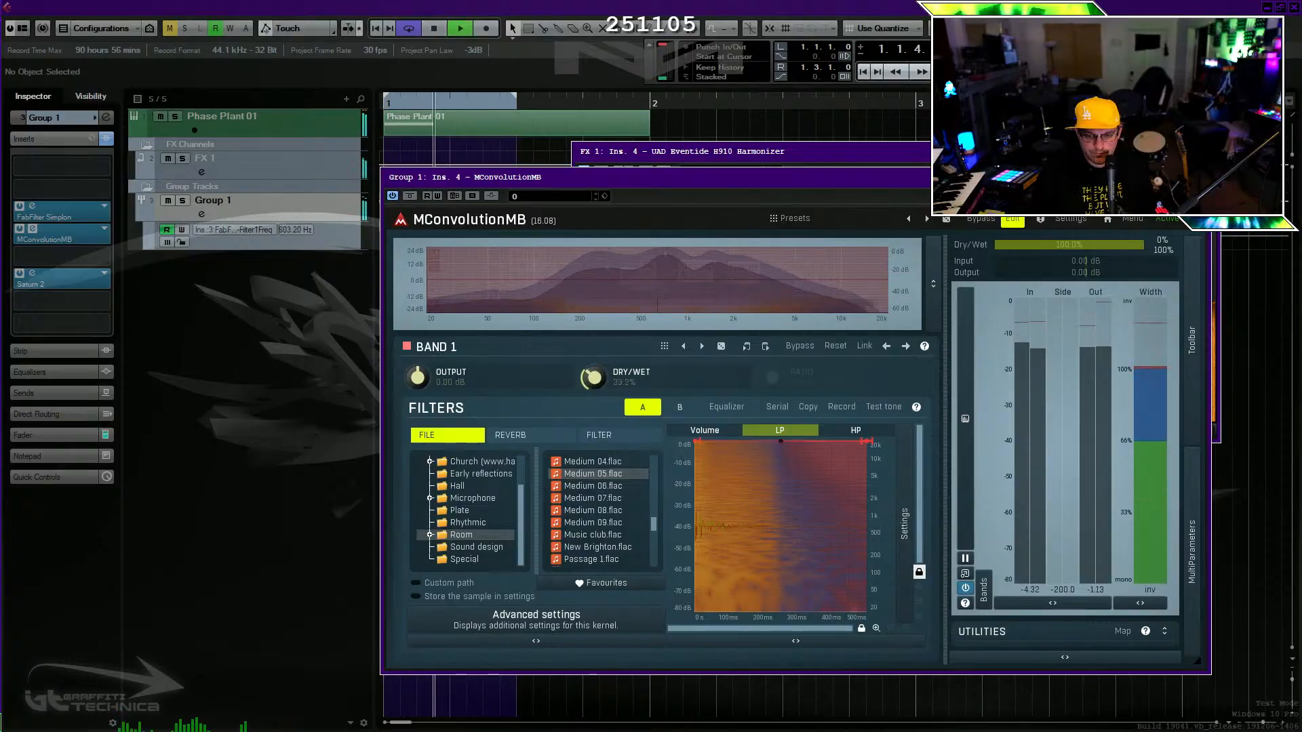
Shape the impulse's Volume envelope to hold near full level, fall to silence about midway and stay silent to the end.
click(709, 432)
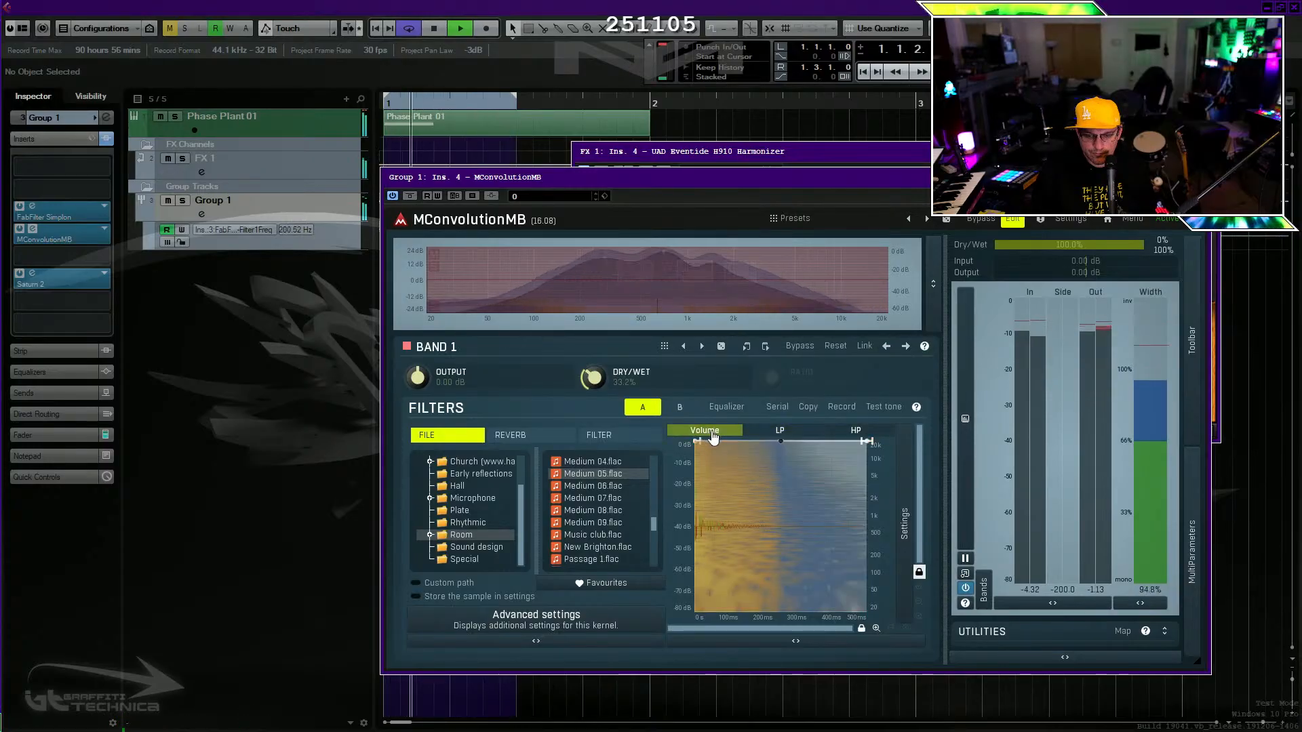
double_click(750, 468)
drag(750, 471, 780, 609)
double_click(796, 499)
drag(759, 548, 732, 446)
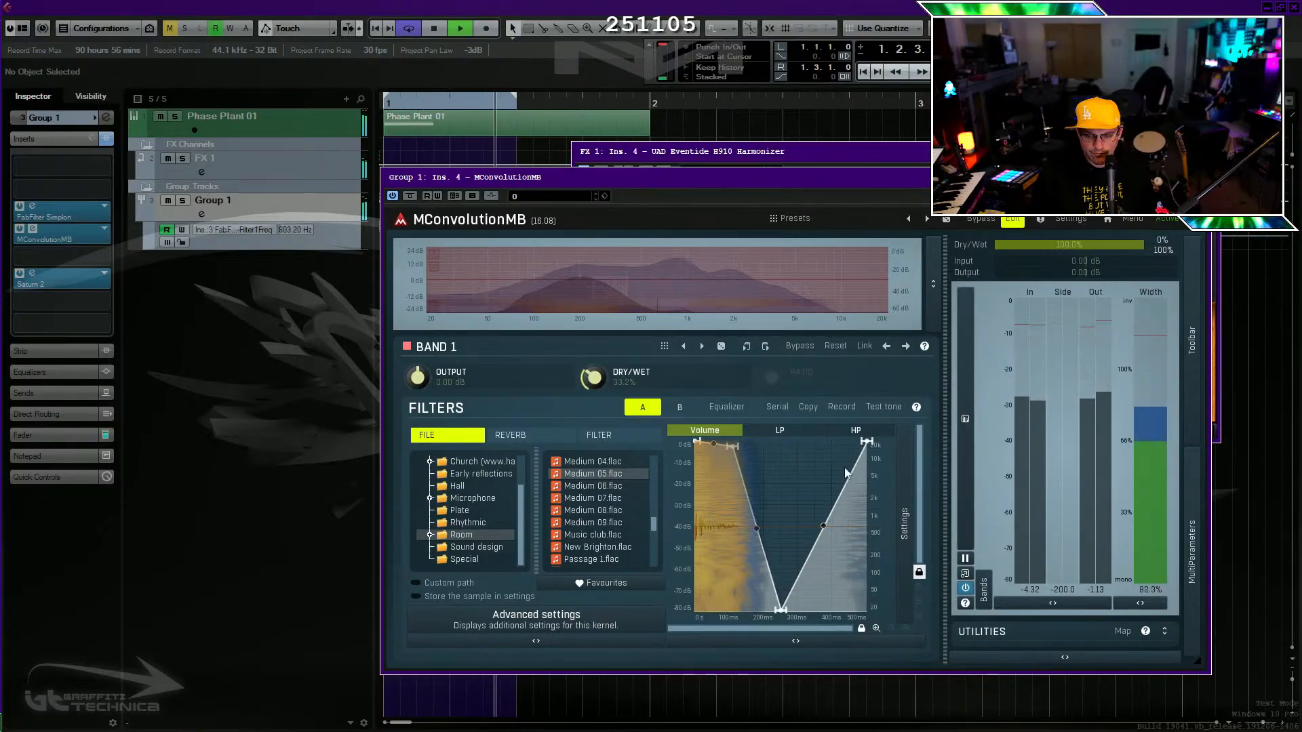
drag(867, 441, 866, 611)
Move the early Volume envelope point to 43 ms, add a dip at 89 ms, -18.41 dB, and a near-full-level peak just before the silent tail.
mouse_move(732, 446)
mouse_down()
mouse_move(757, 444)
mouse_move(712, 446)
mouse_up()
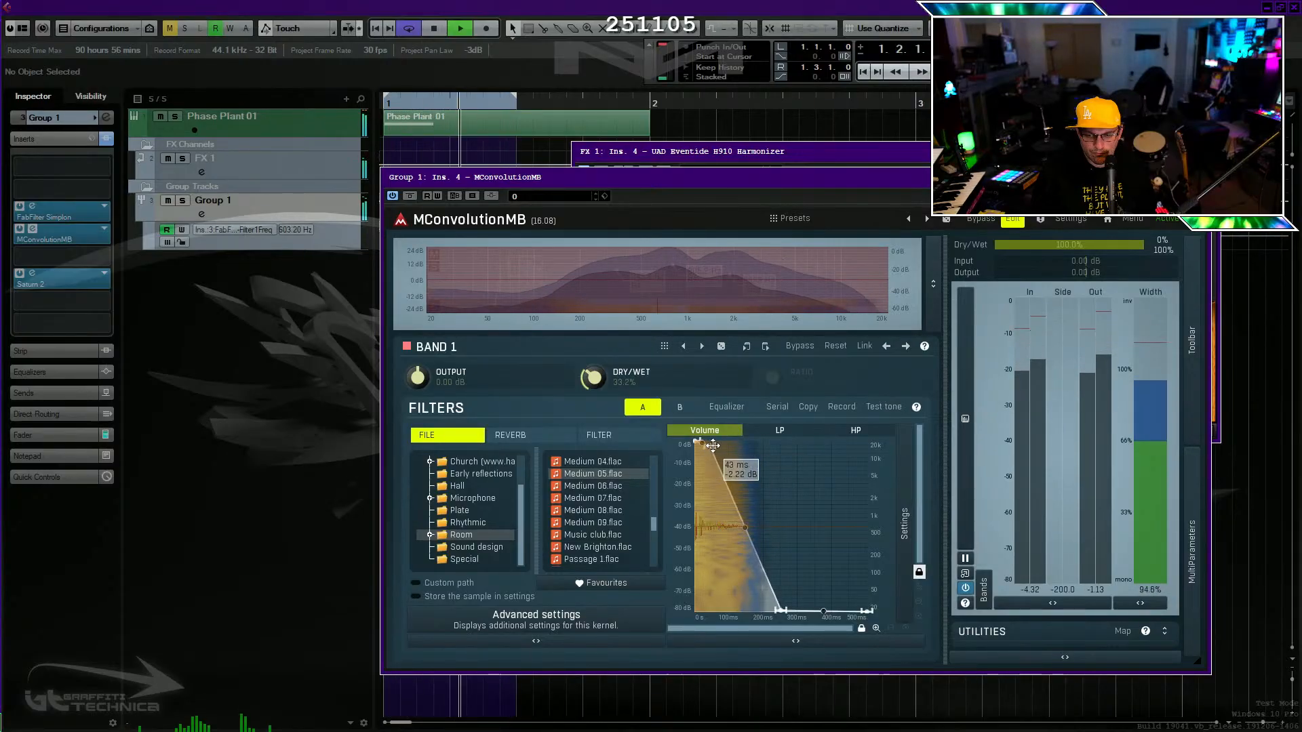
double_click(739, 515)
drag(739, 515, 725, 481)
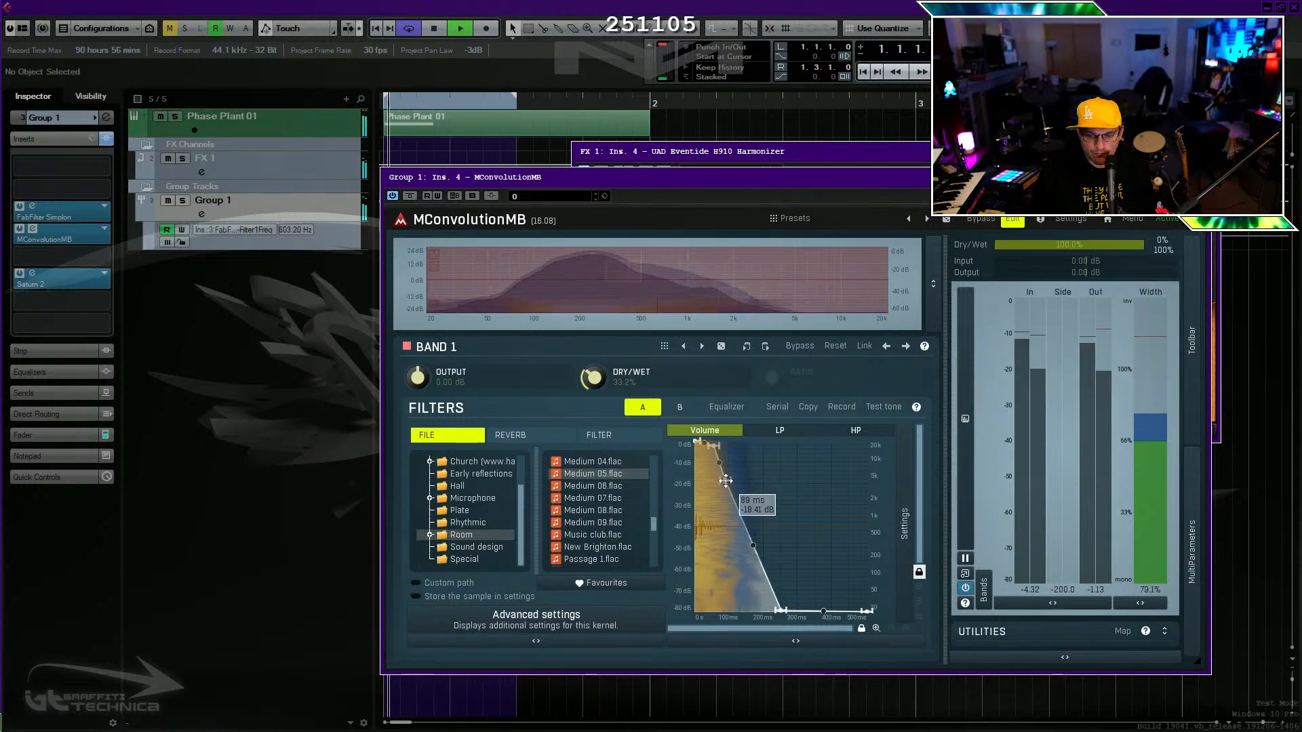
drag(741, 542, 776, 452)
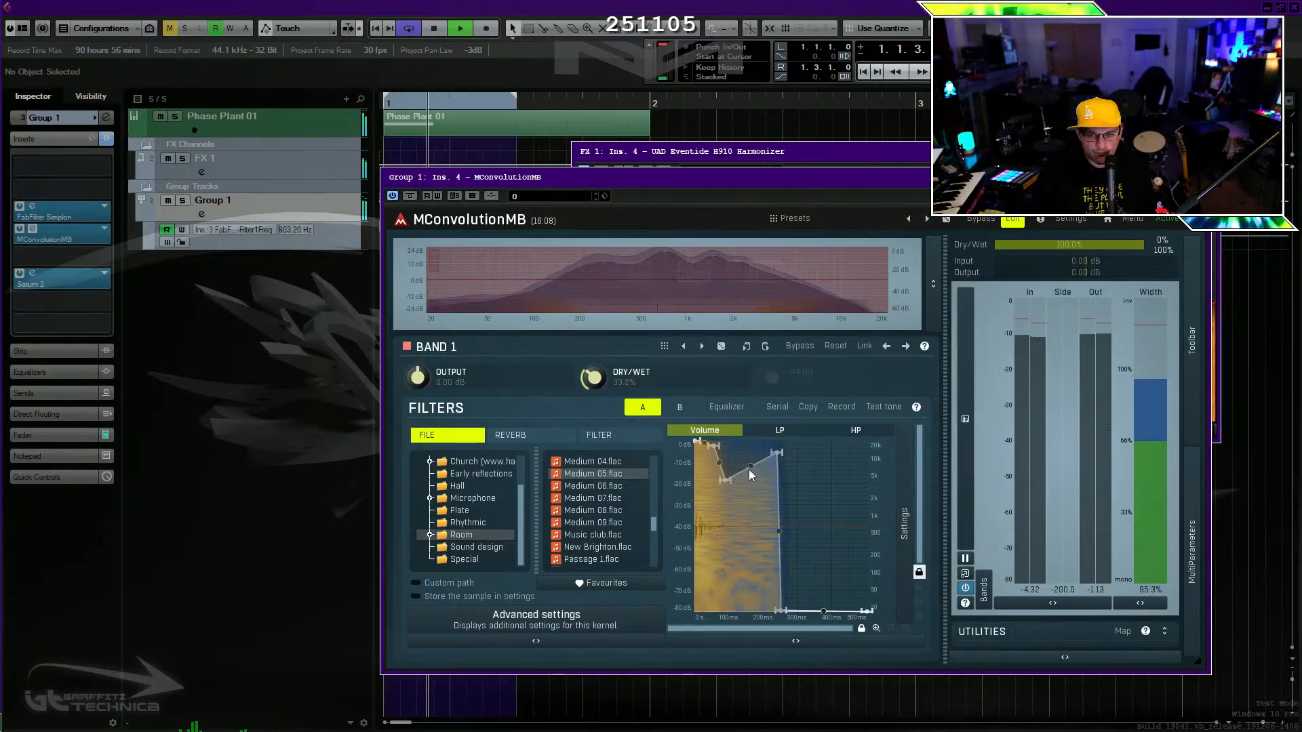
Lower the 100 ms point of Band 1's volume envelope to about -55 dB and move the MConvolutionMB window off the track area.
drag(725, 480, 724, 558)
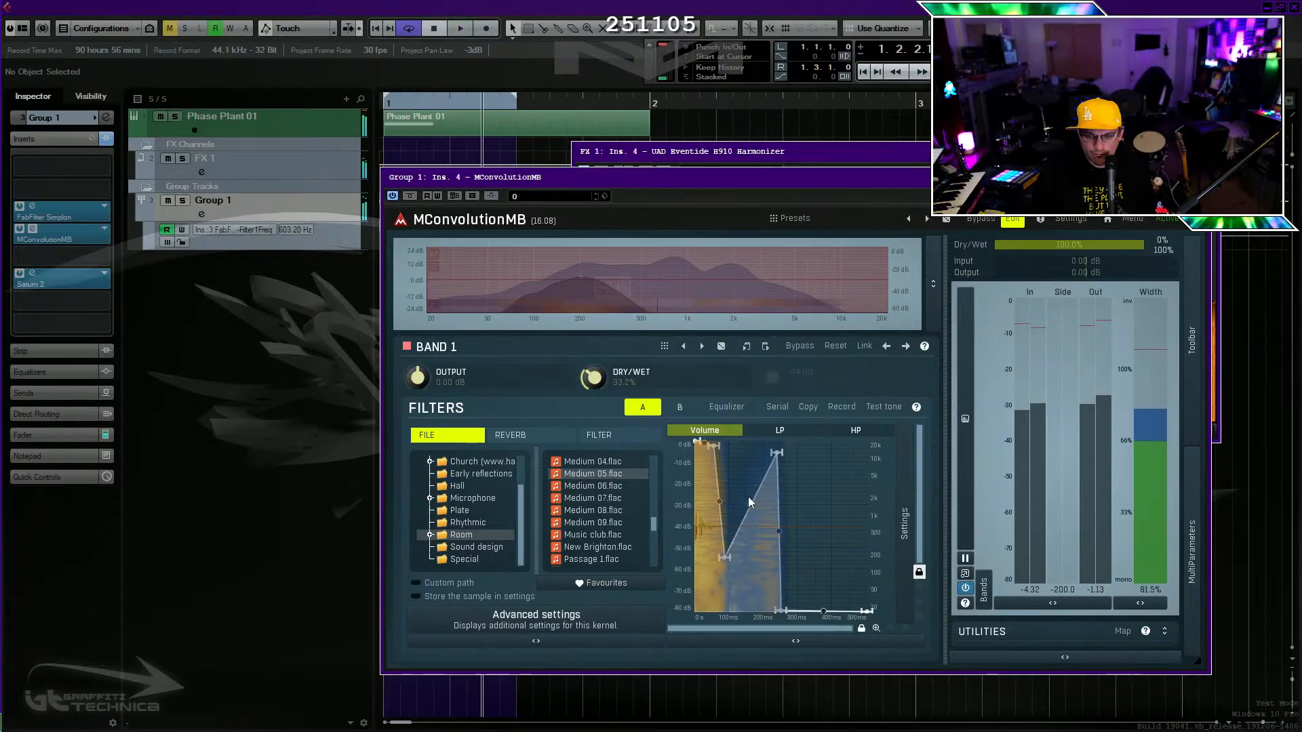
click(831, 152)
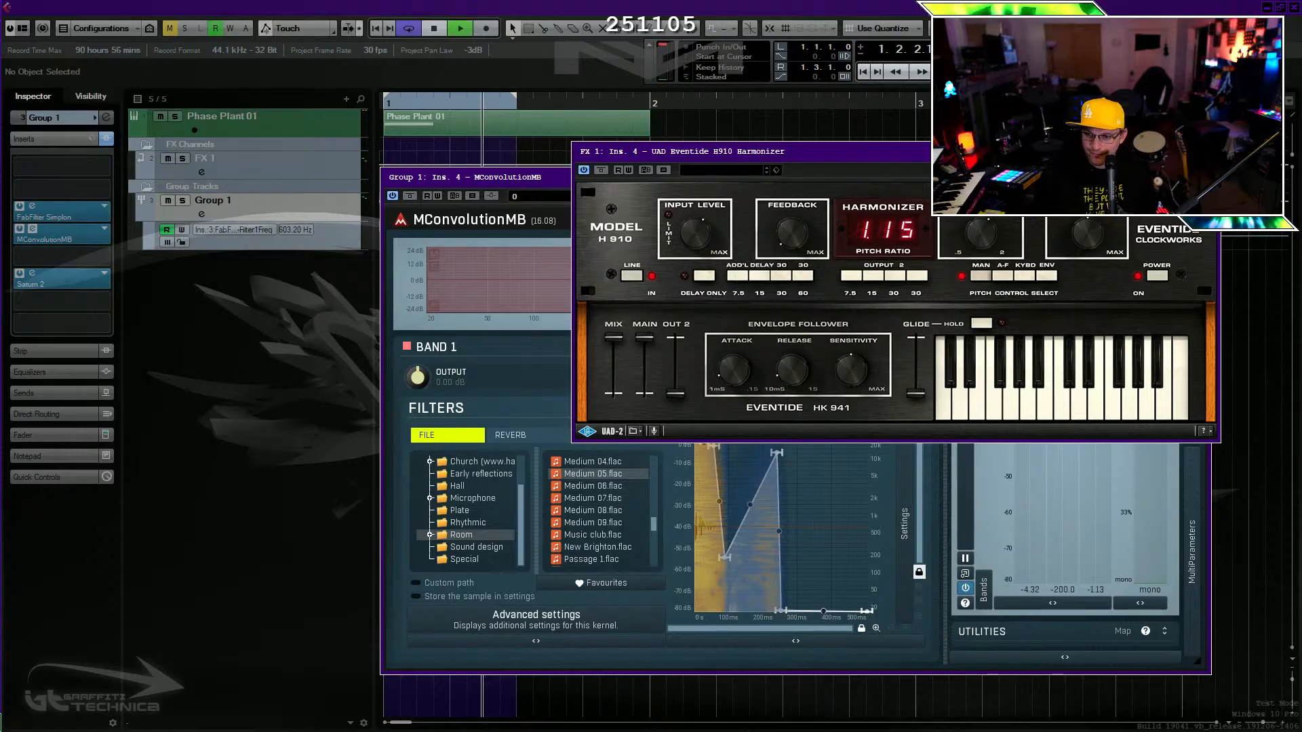
click(572, 175)
drag(572, 175, 602, 347)
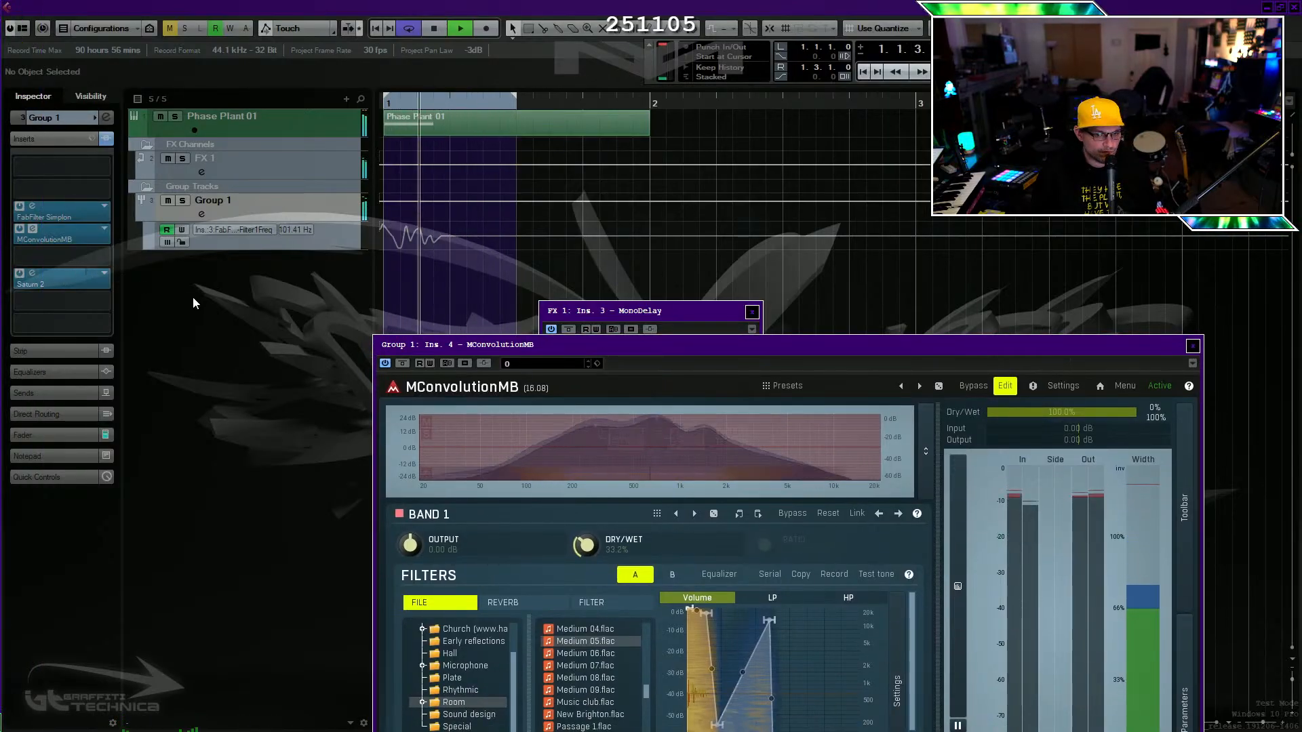
Play the loop in short passes to audition Group 1's current processing.
key(space)
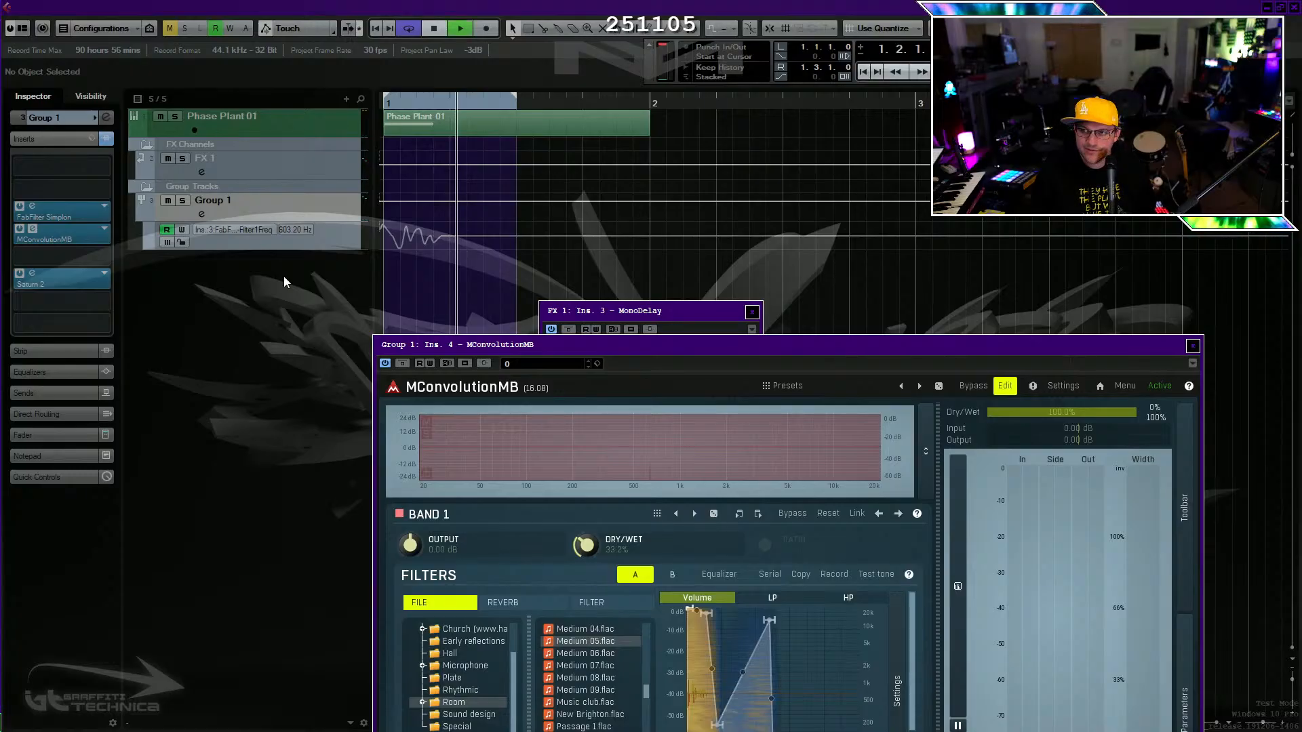
key(space)
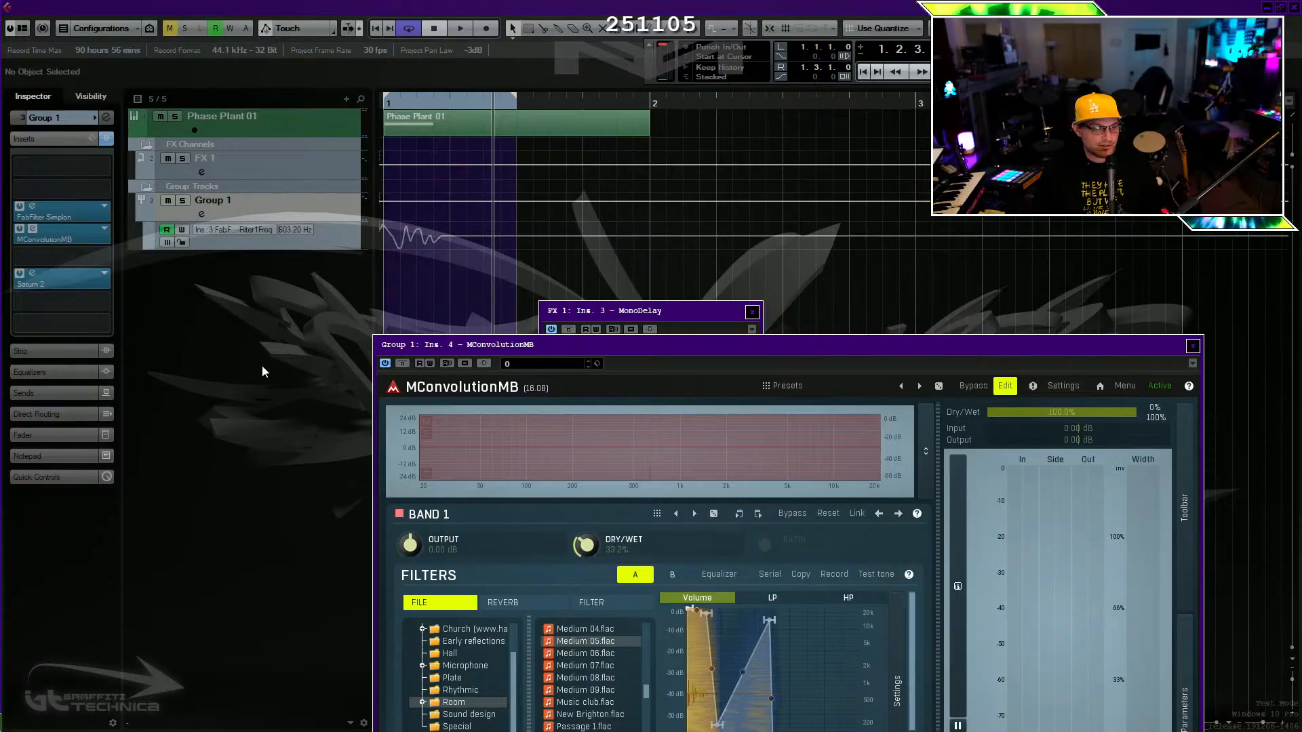
key(space)
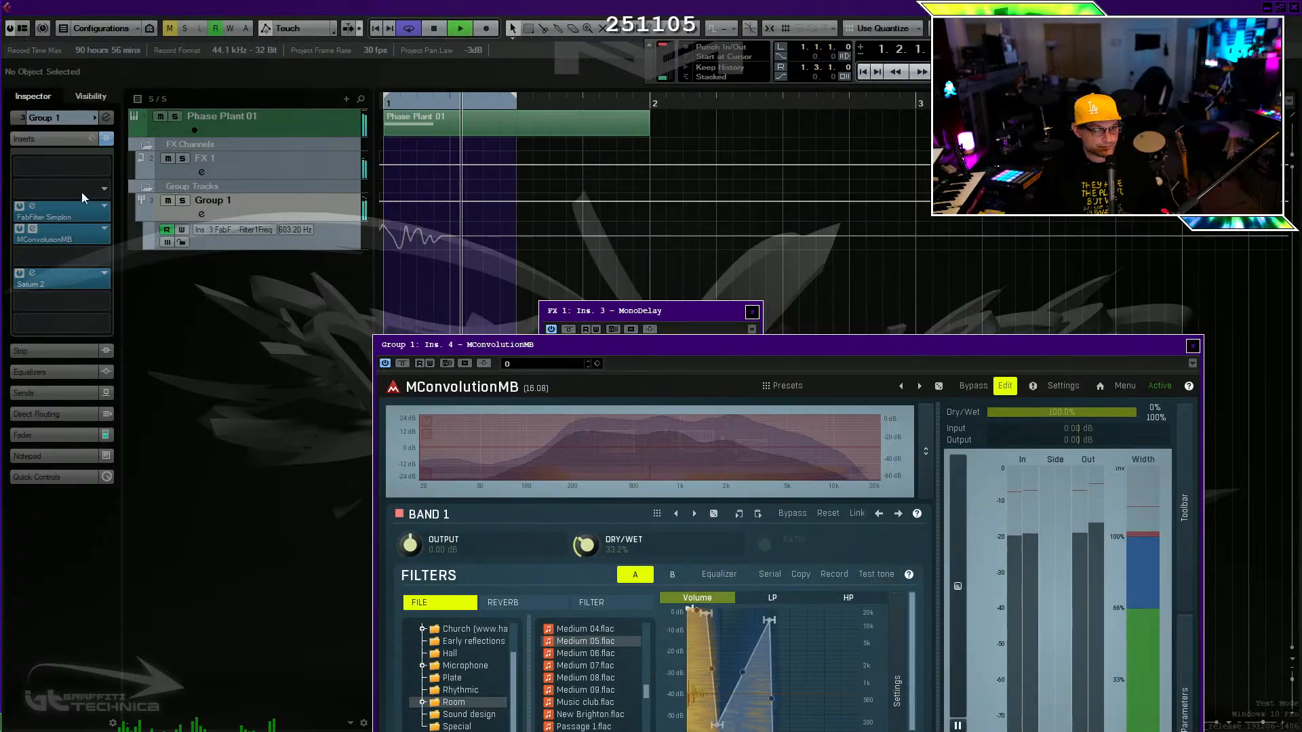
key(space)
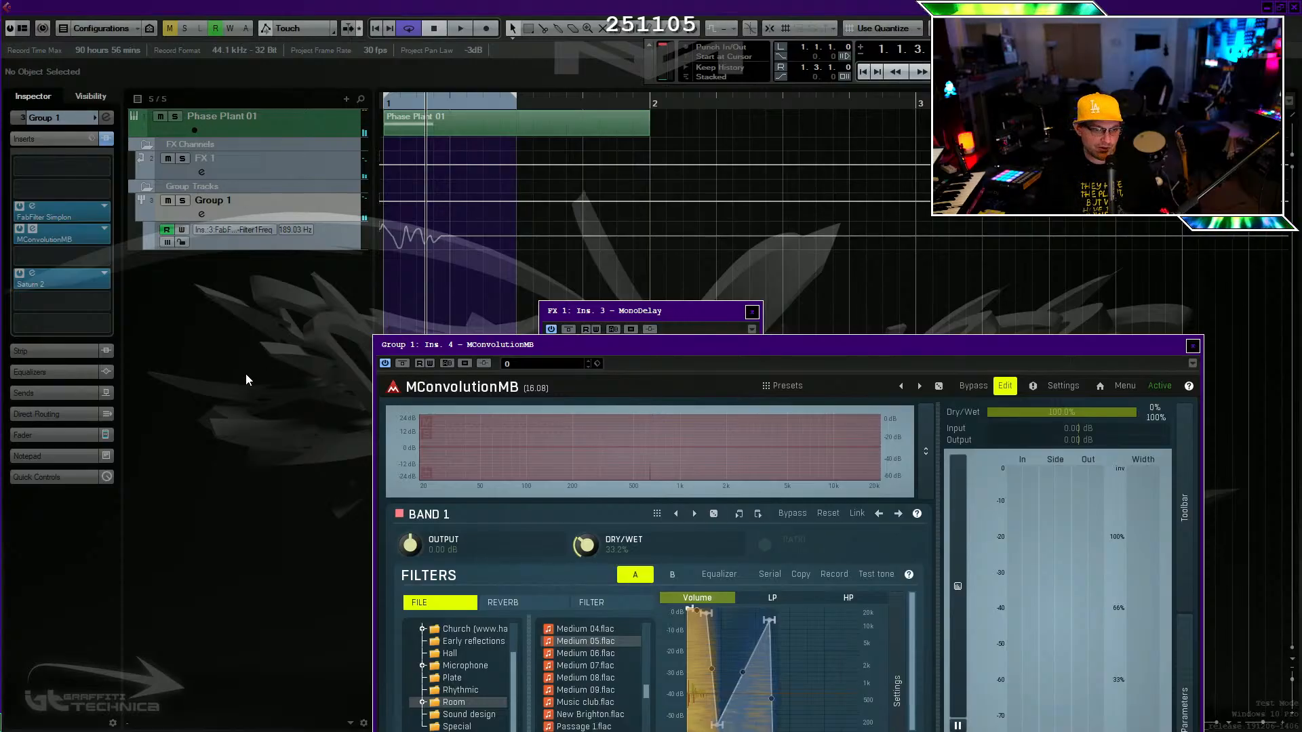
Move Saturn 2 up one insert slot on Group 1 and load Element FX in the slot after it.
drag(80, 278, 84, 258)
click(89, 274)
text(ttttttttttttttttttttttt)
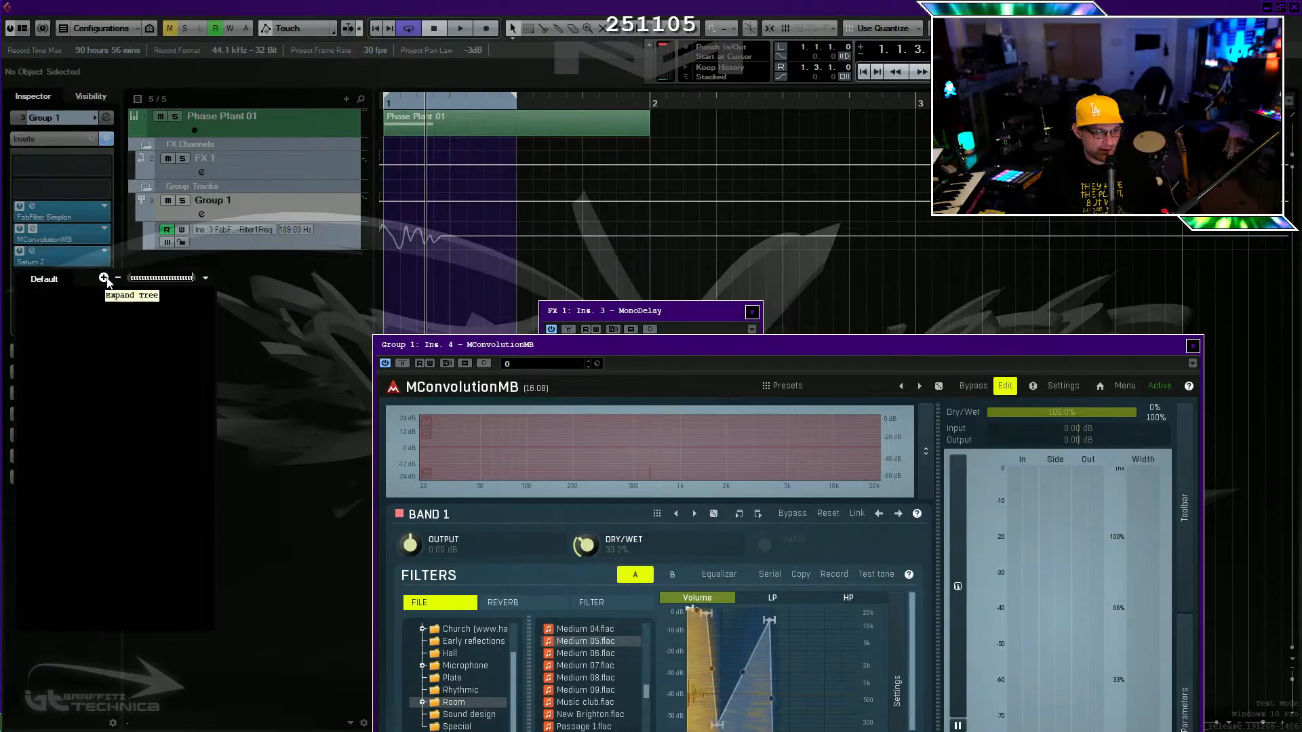
key(ctrl+a)
text(elem)
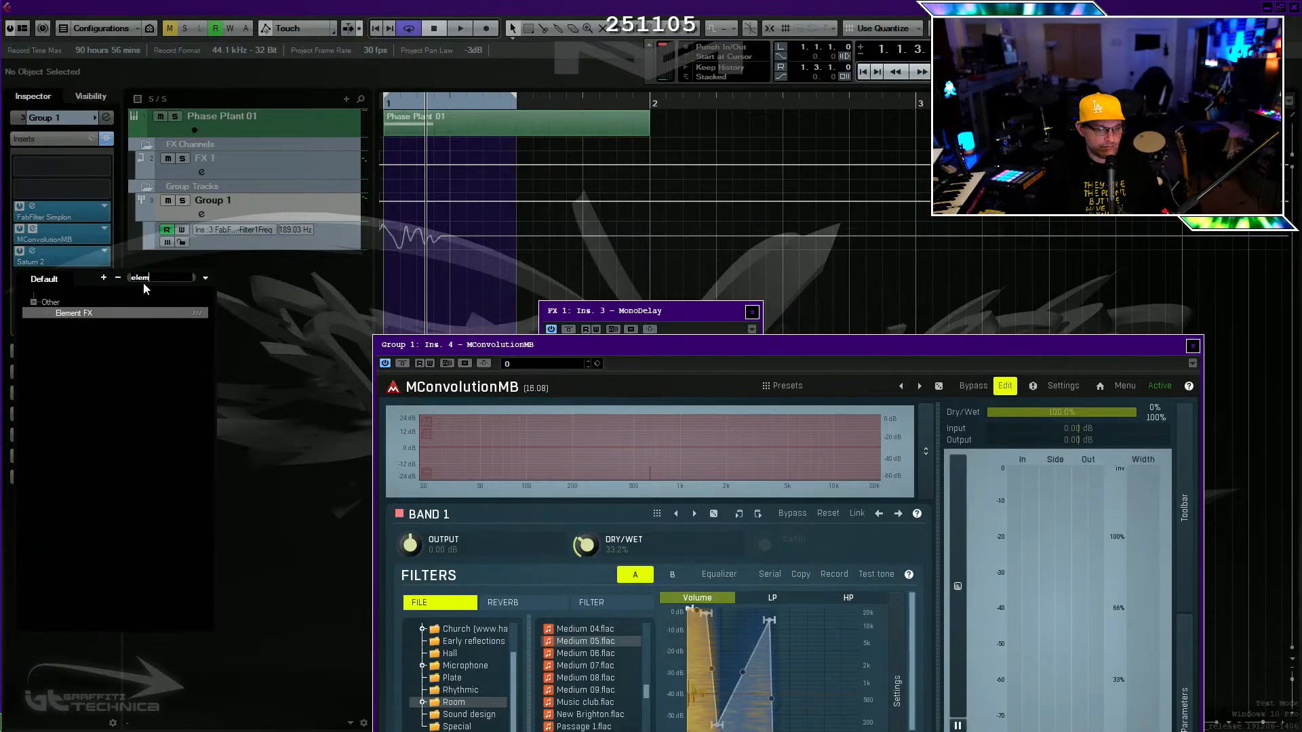
click(90, 315)
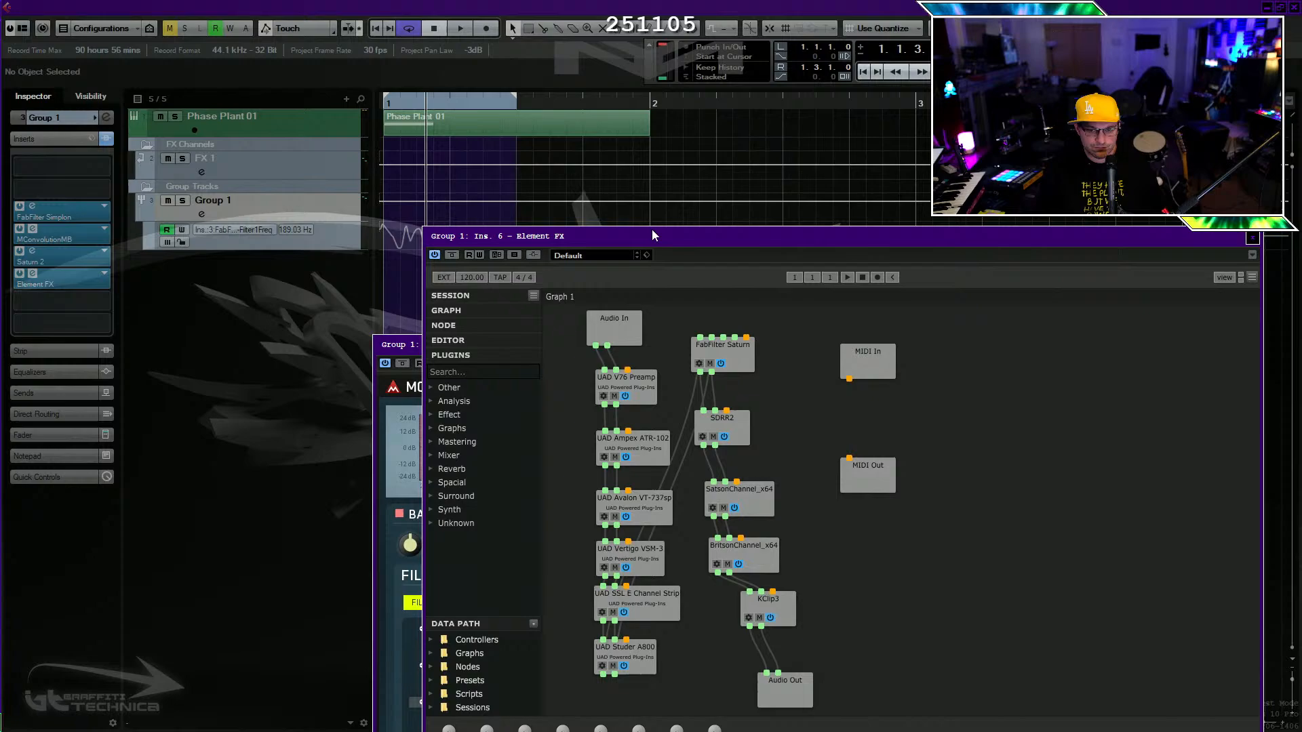
Audition the loop through the Element FX plugin chain and close the Element FX window.
drag(653, 236, 565, 117)
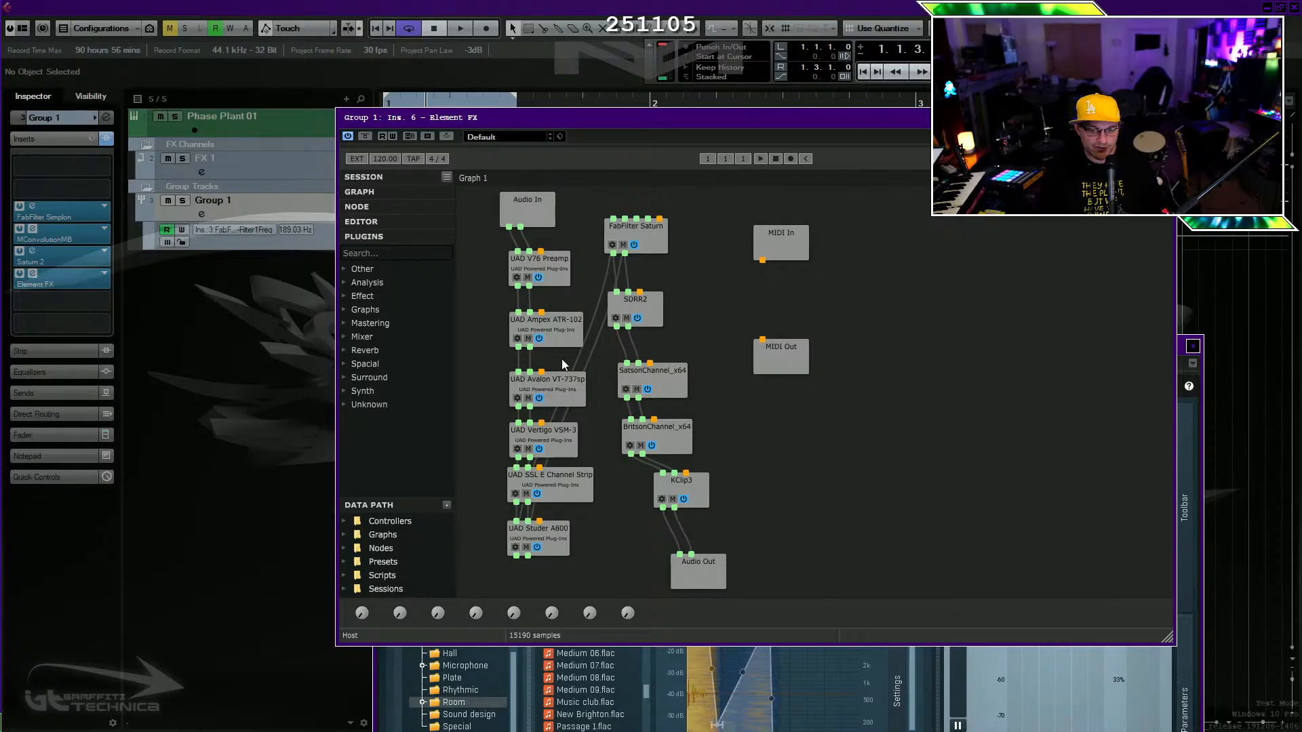
key(space)
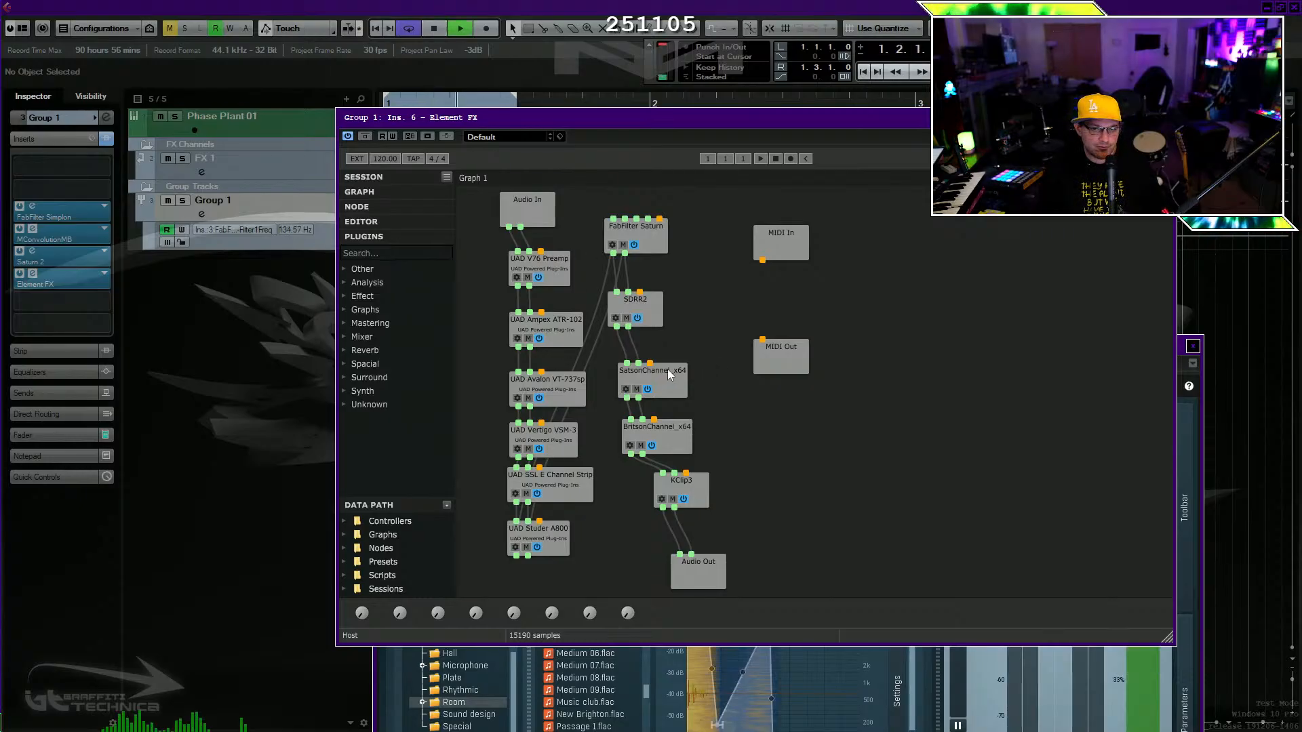
key(space)
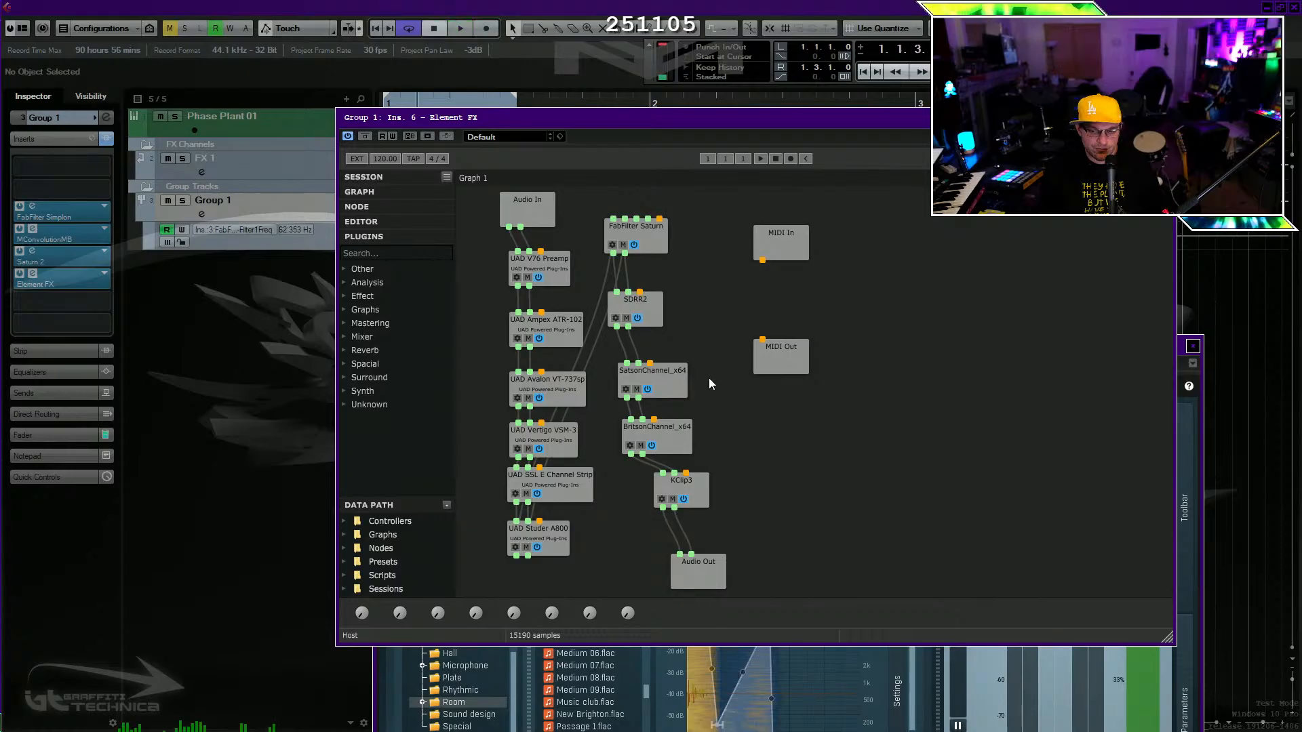
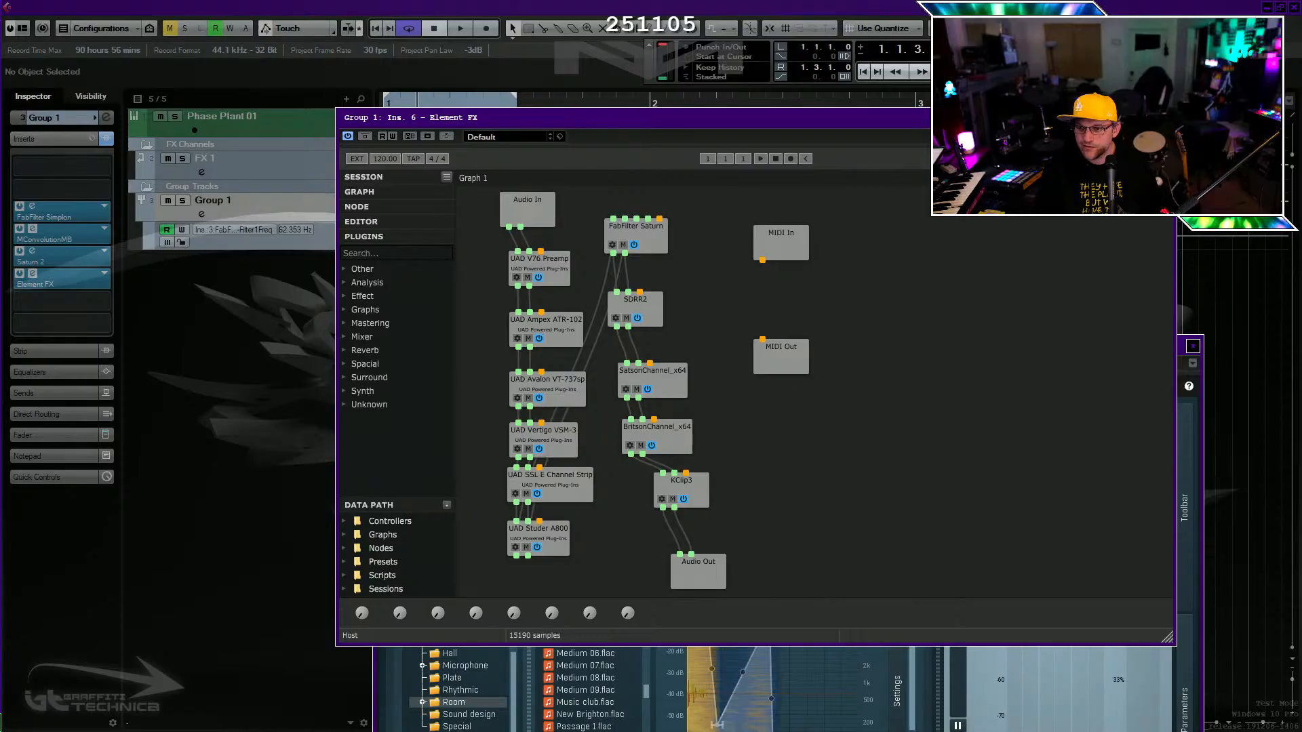
click(1166, 118)
key(space)
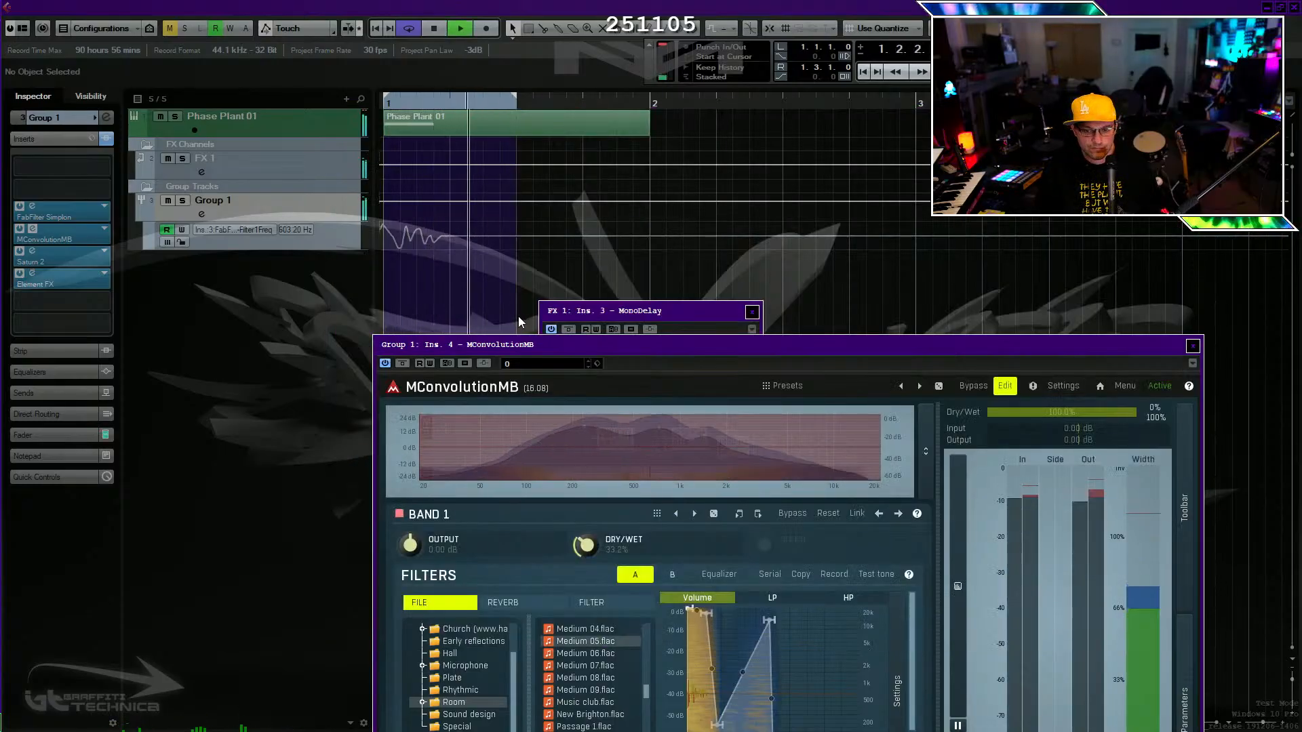
Add one stereo audio track named N below Group 1.
drag(711, 350, 703, 287)
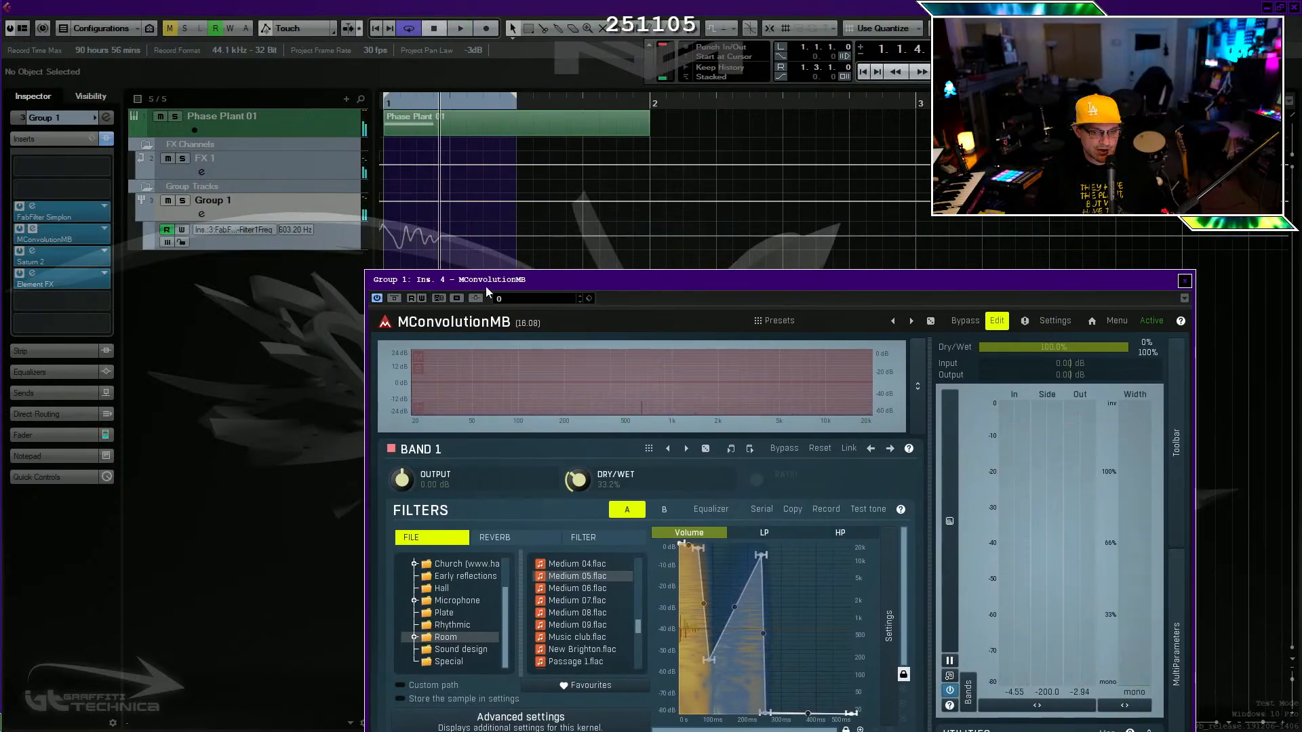
drag(482, 283, 600, 385)
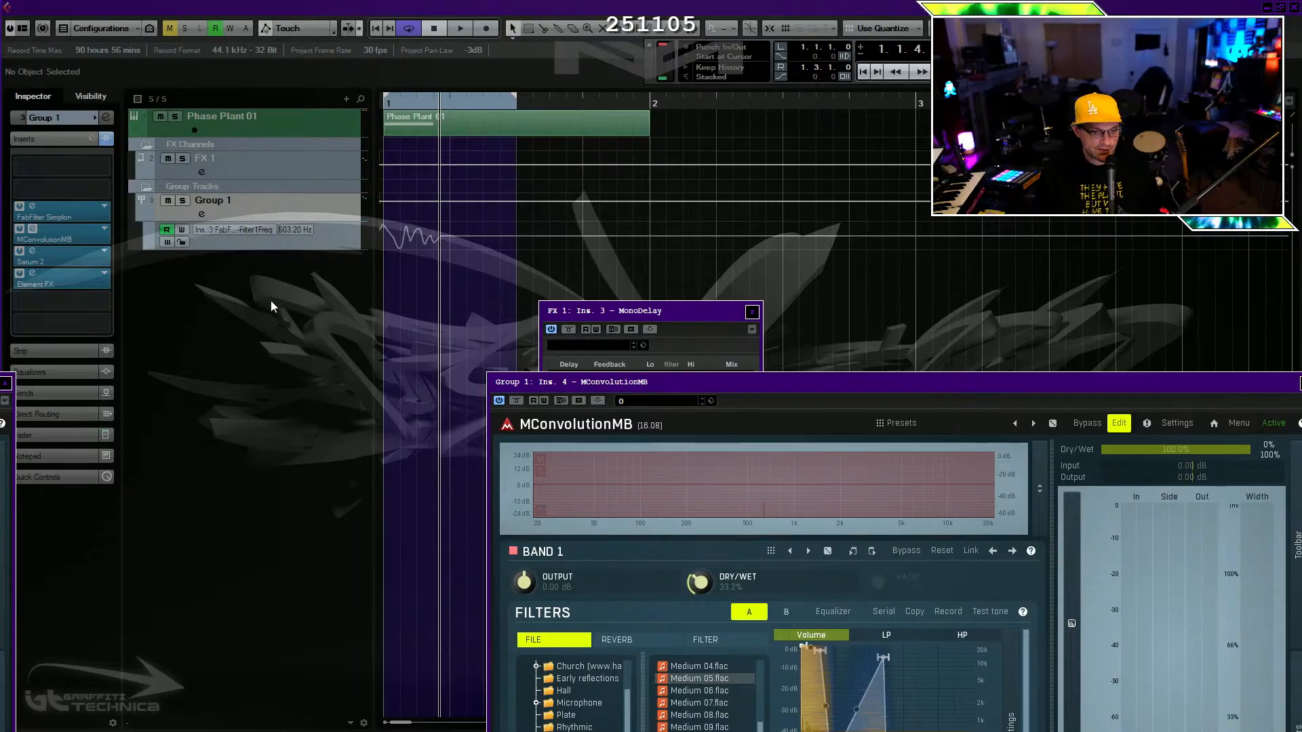
right_click(202, 277)
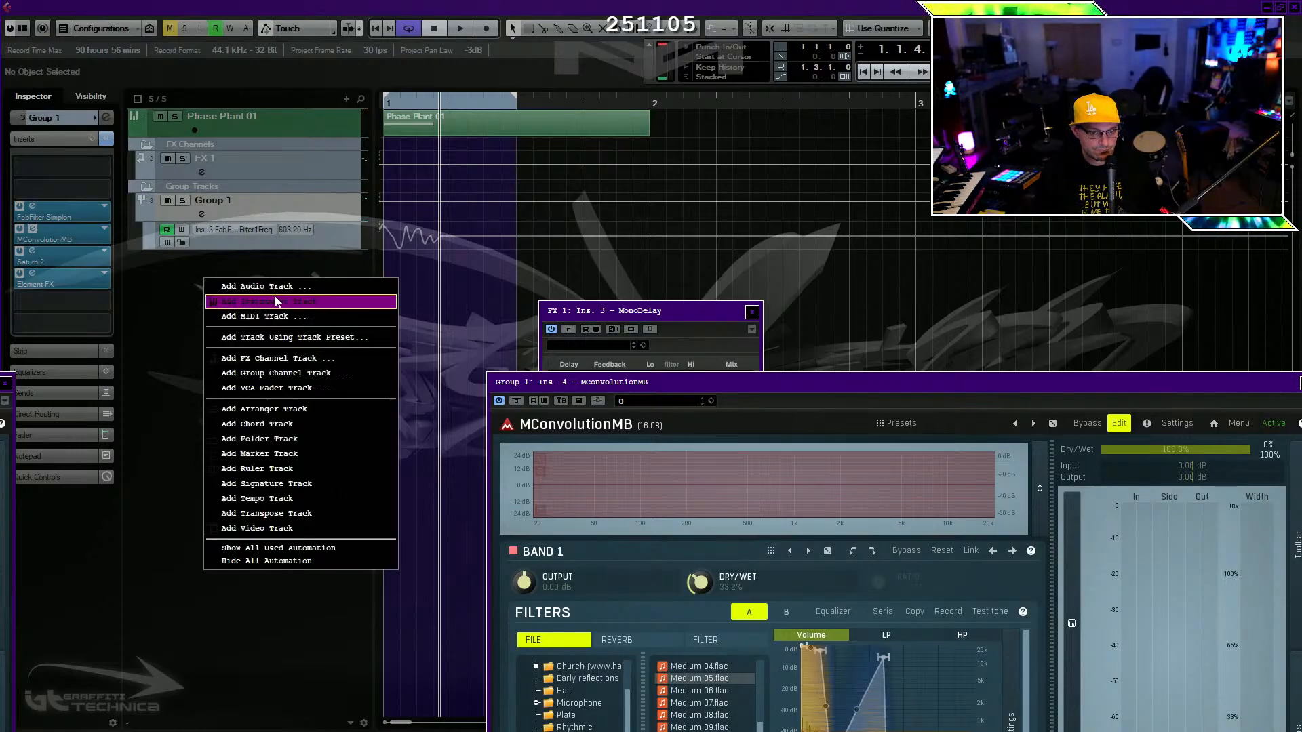
click(326, 297)
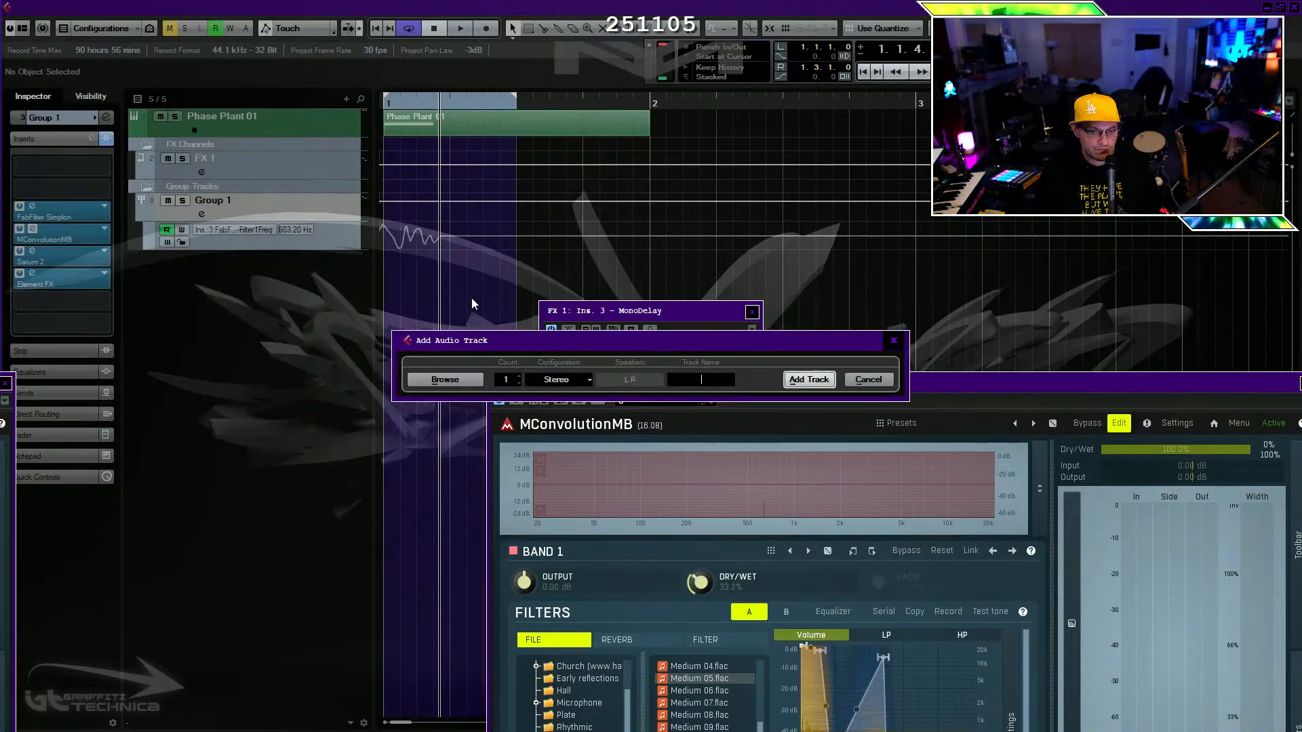
text(N)
click(808, 380)
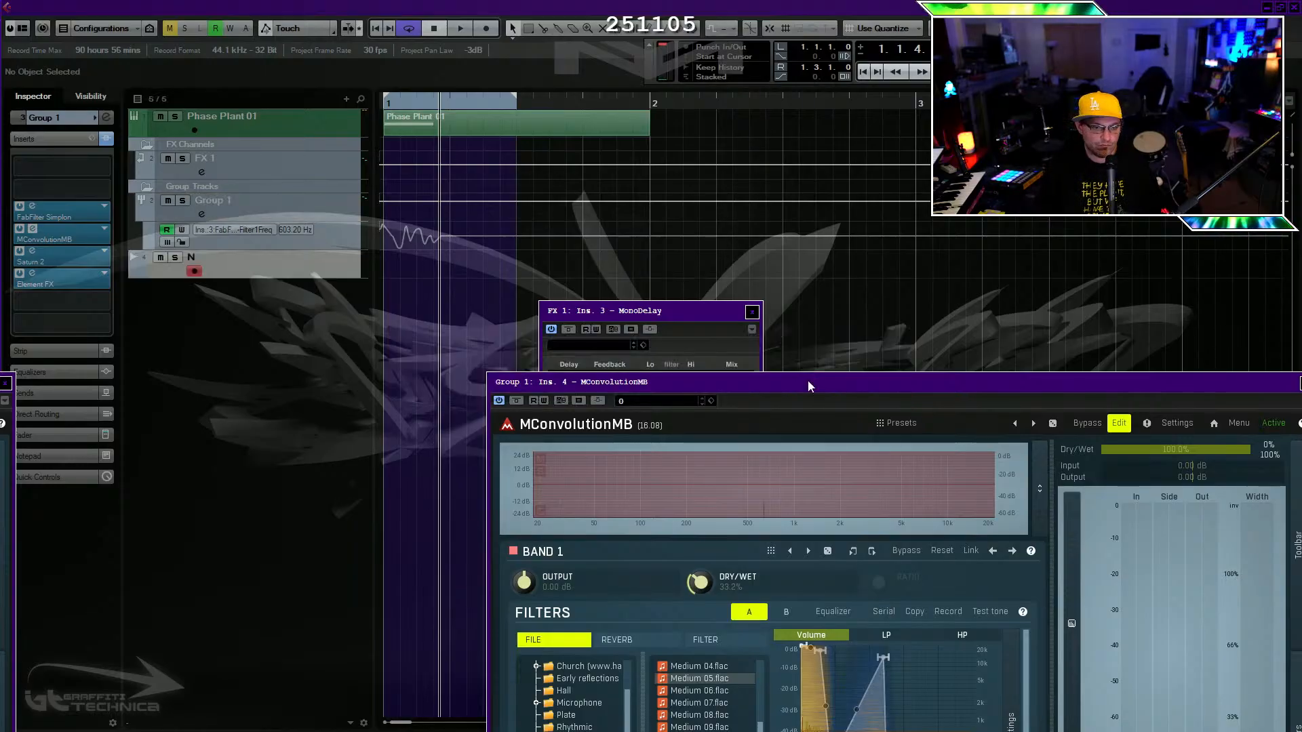
Set Group 1's first direct routing destination to the RACK CHAIN output.
click(221, 199)
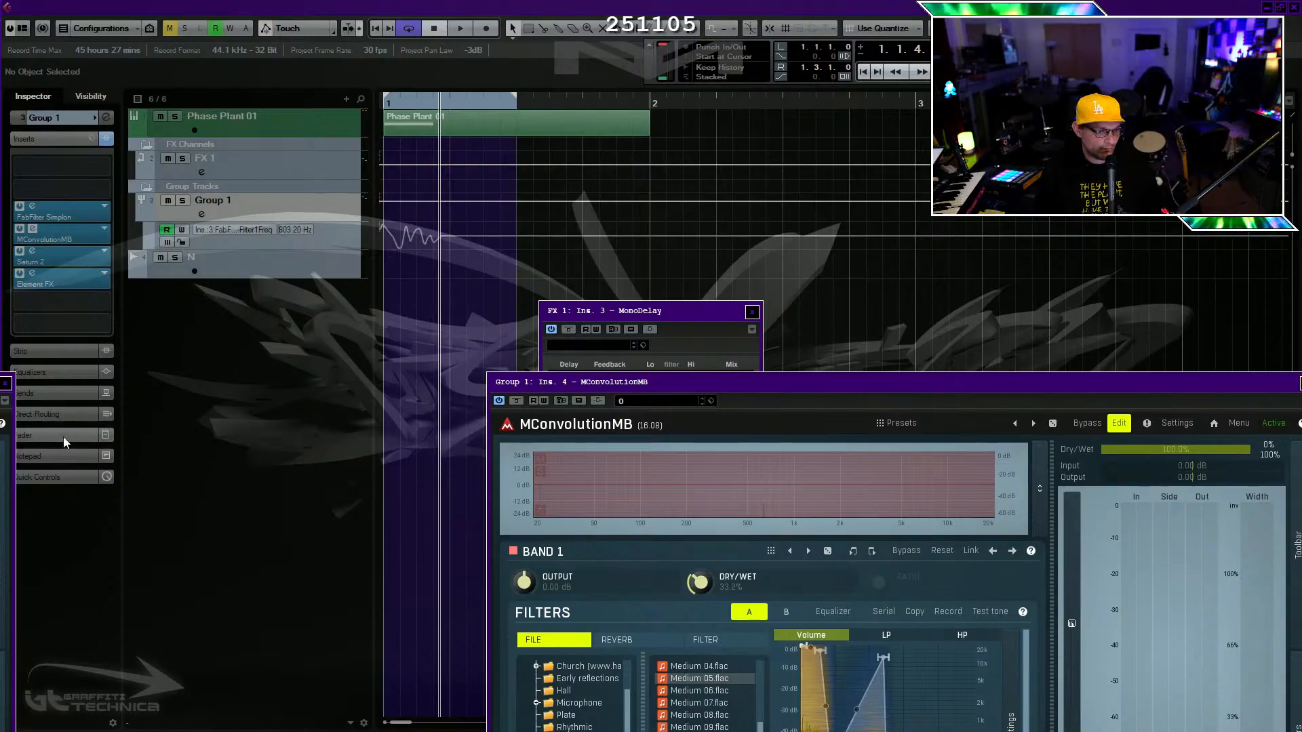
click(63, 436)
click(103, 251)
text(ra)
click(91, 294)
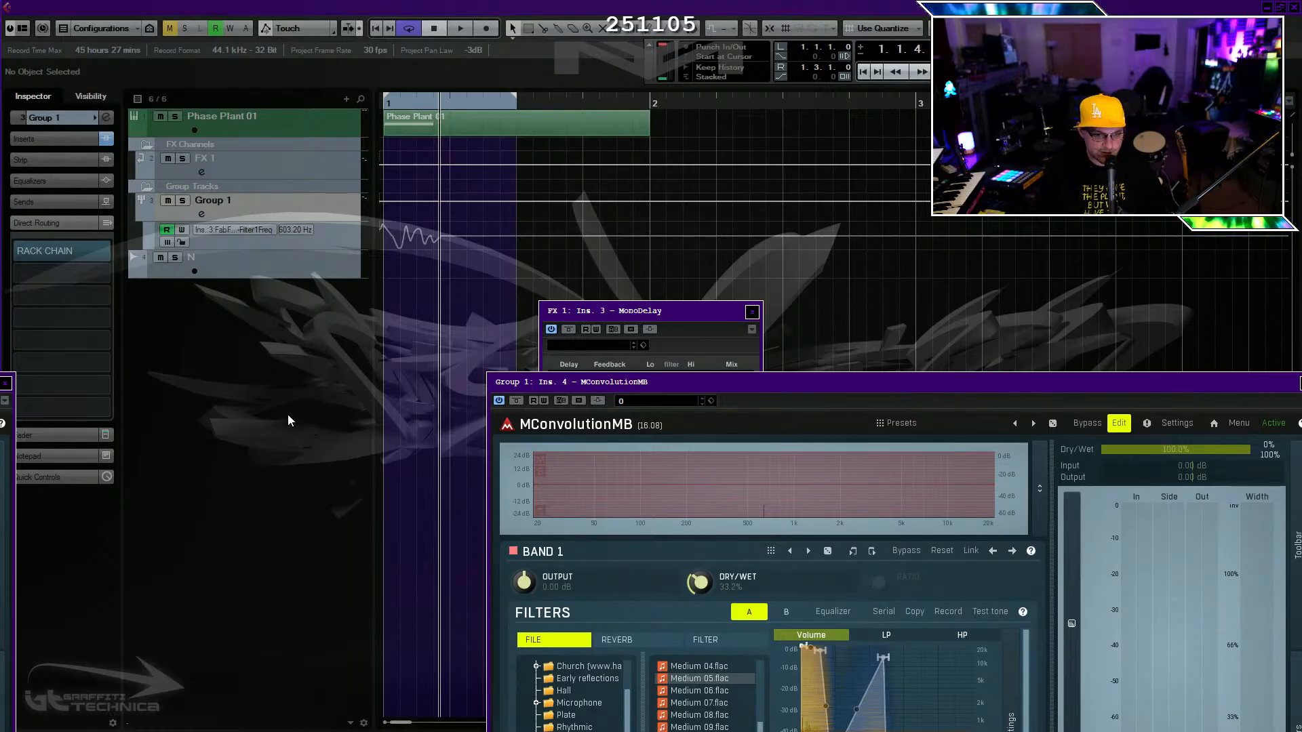
Rename the main stereo output bus on Analog 1 and 2 to FOCALs and close the audio connections.
key(F4)
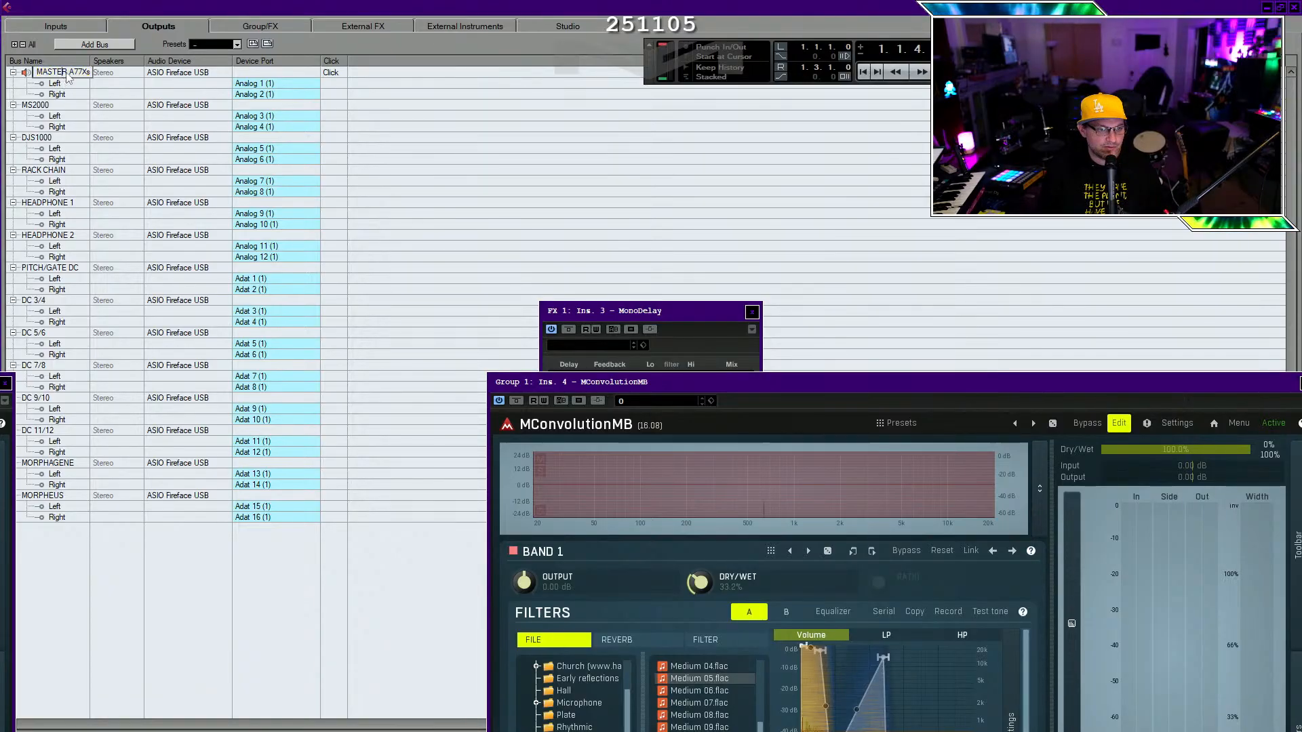
mouse_move(2, 73)
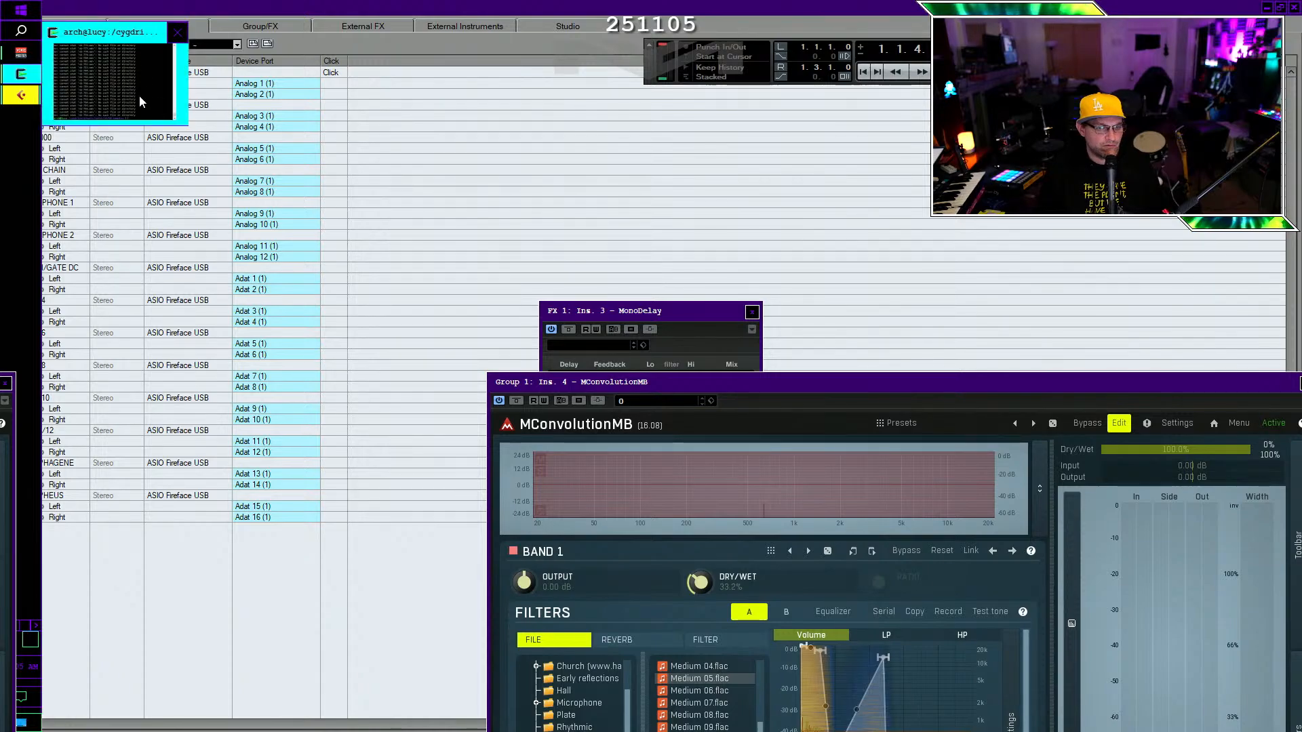
click(304, 77)
click(205, 82)
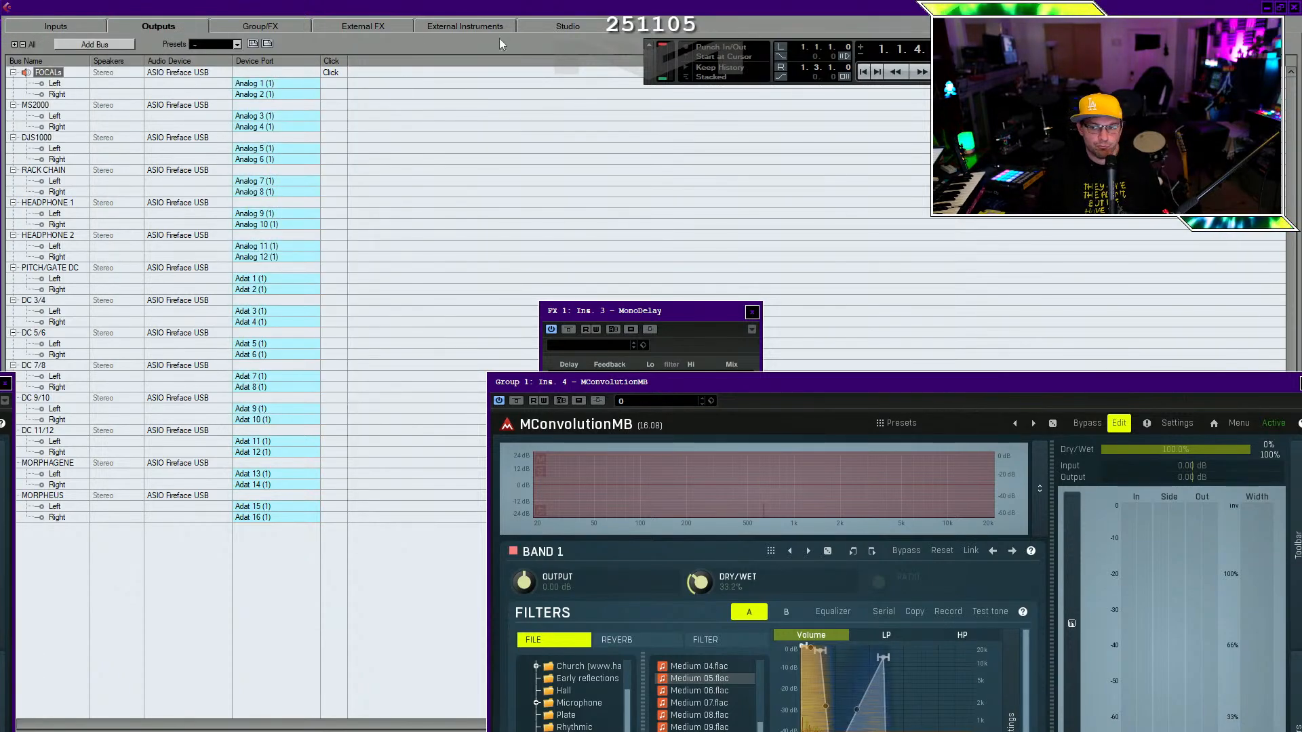
click(1291, 9)
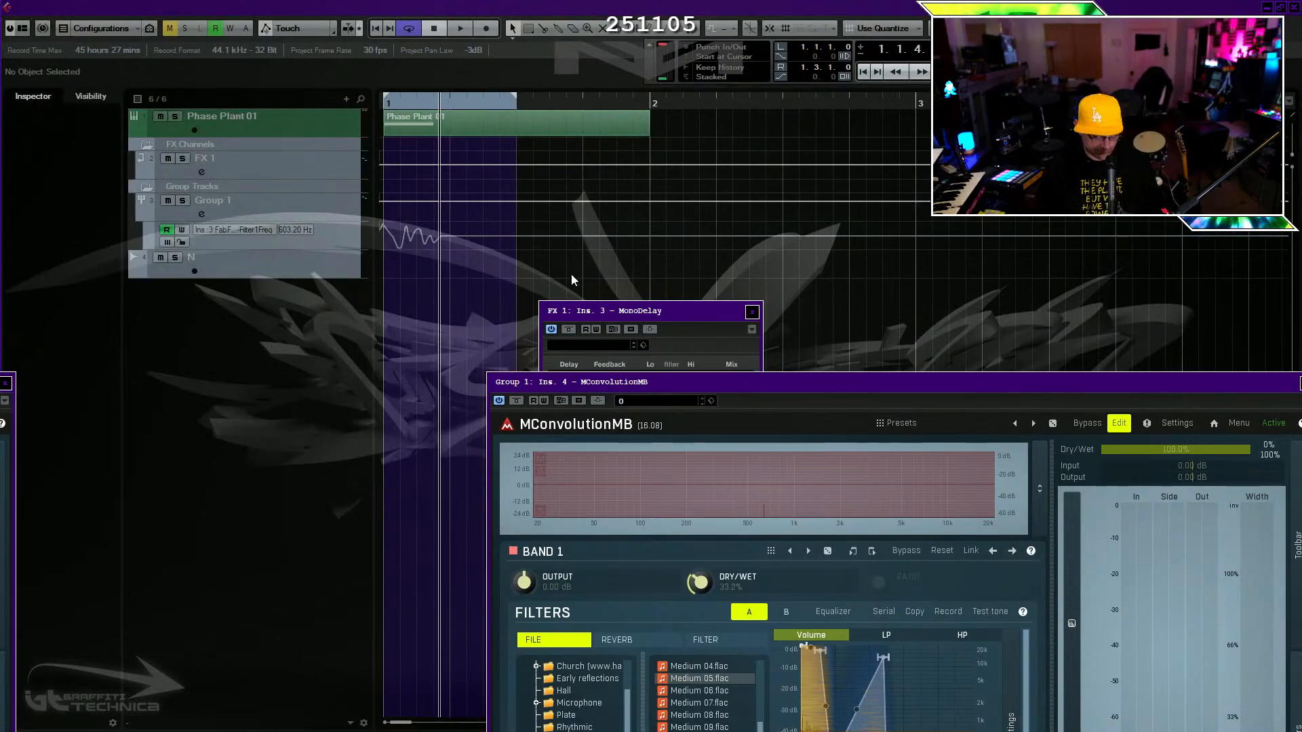
Save the current output bus configuration as a preset named 2511.
key(F4)
key(F4)
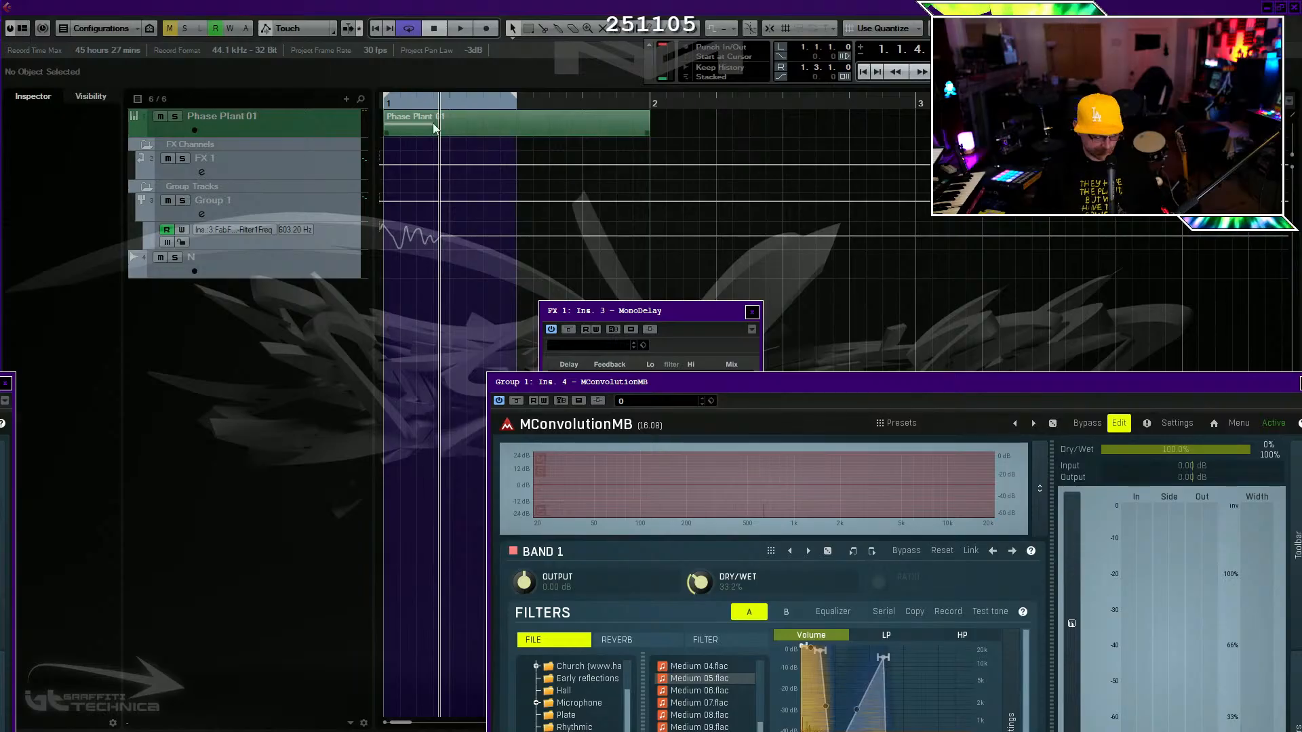
key(F4)
click(228, 44)
click(211, 34)
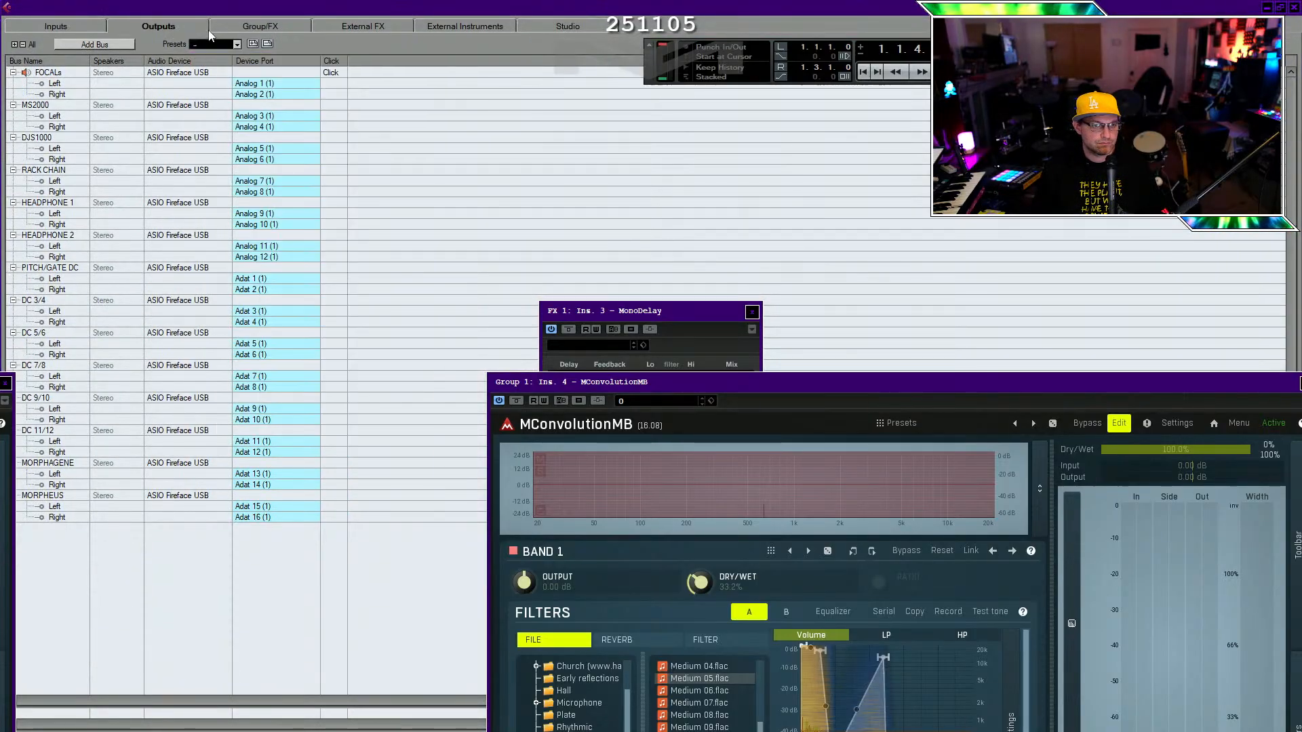
click(253, 43)
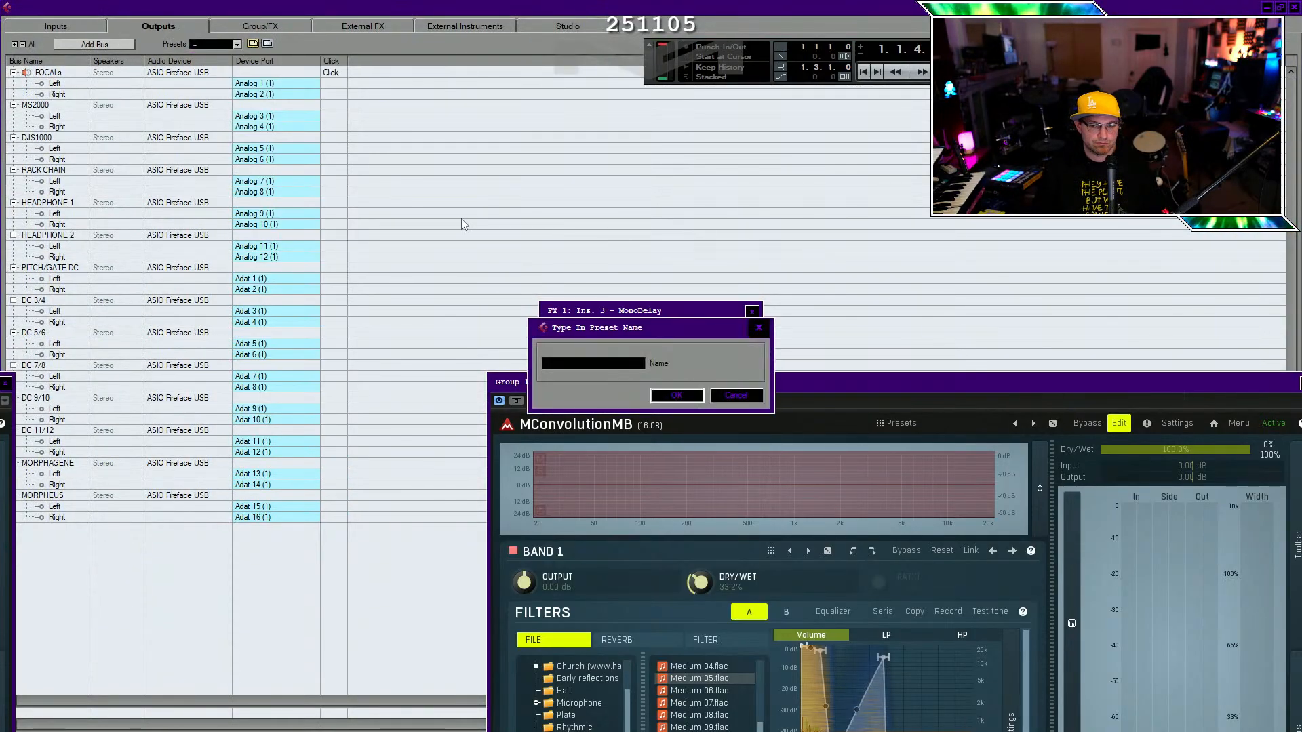
text(2511)
key(Return)
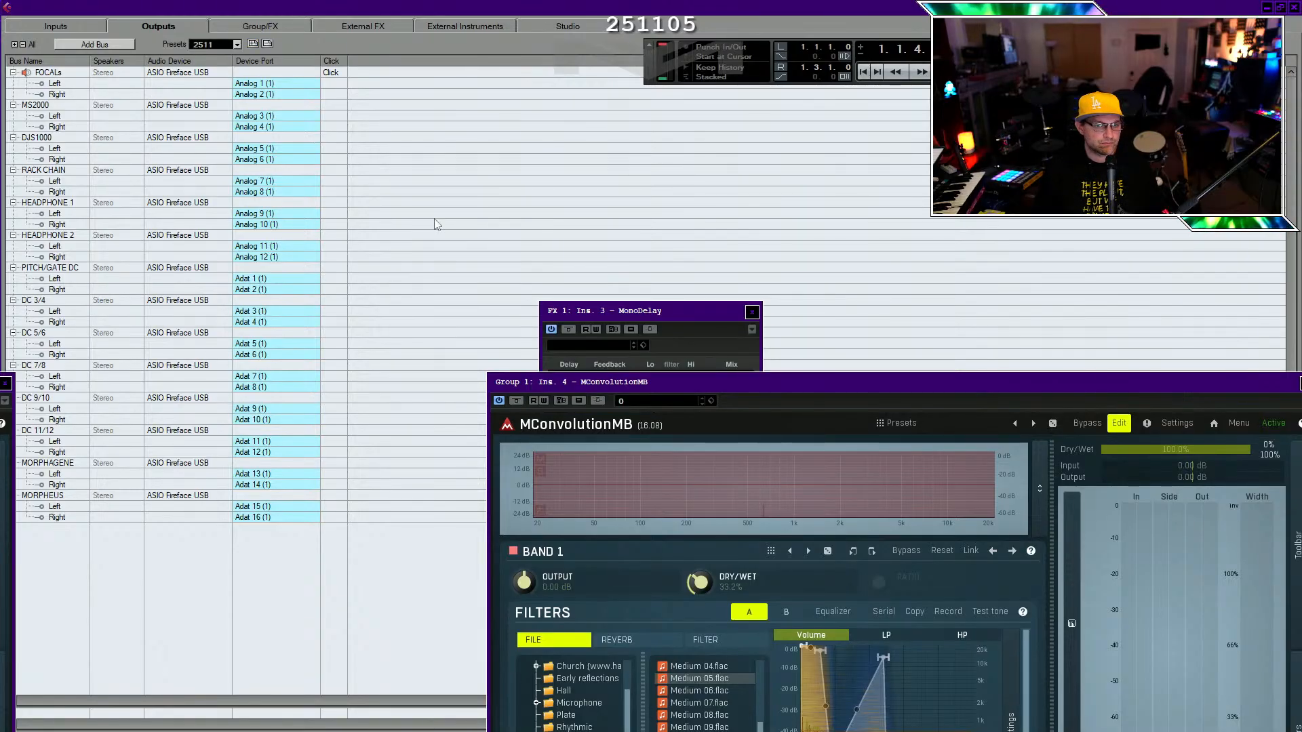
Check the input and output bus lists and close the audio connections.
click(57, 26)
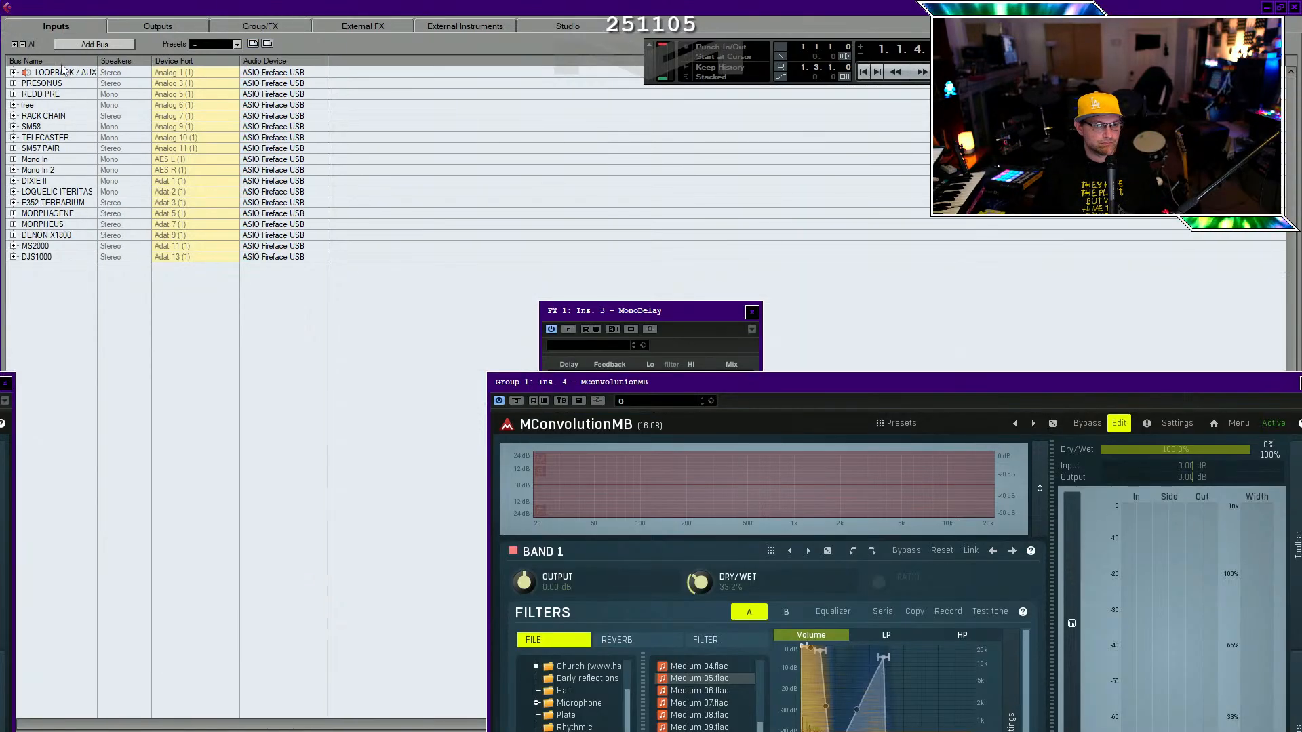
click(169, 27)
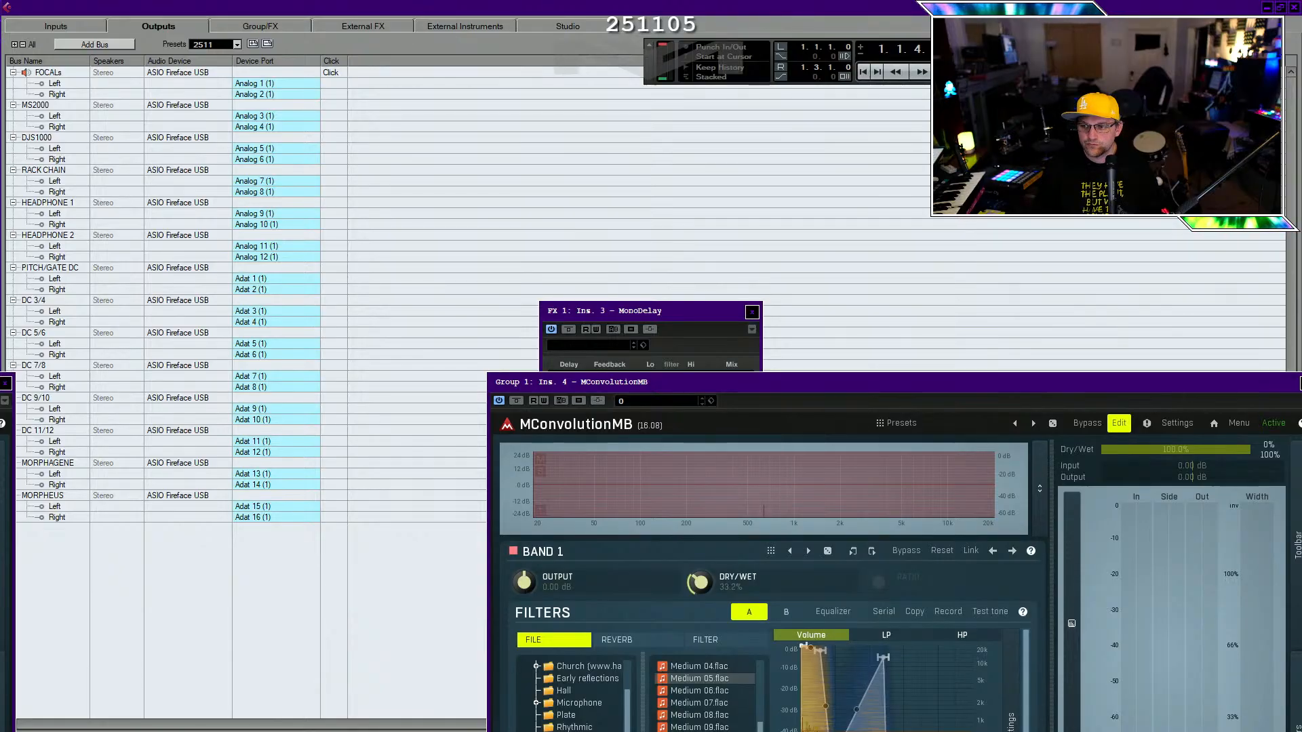
click(1294, 8)
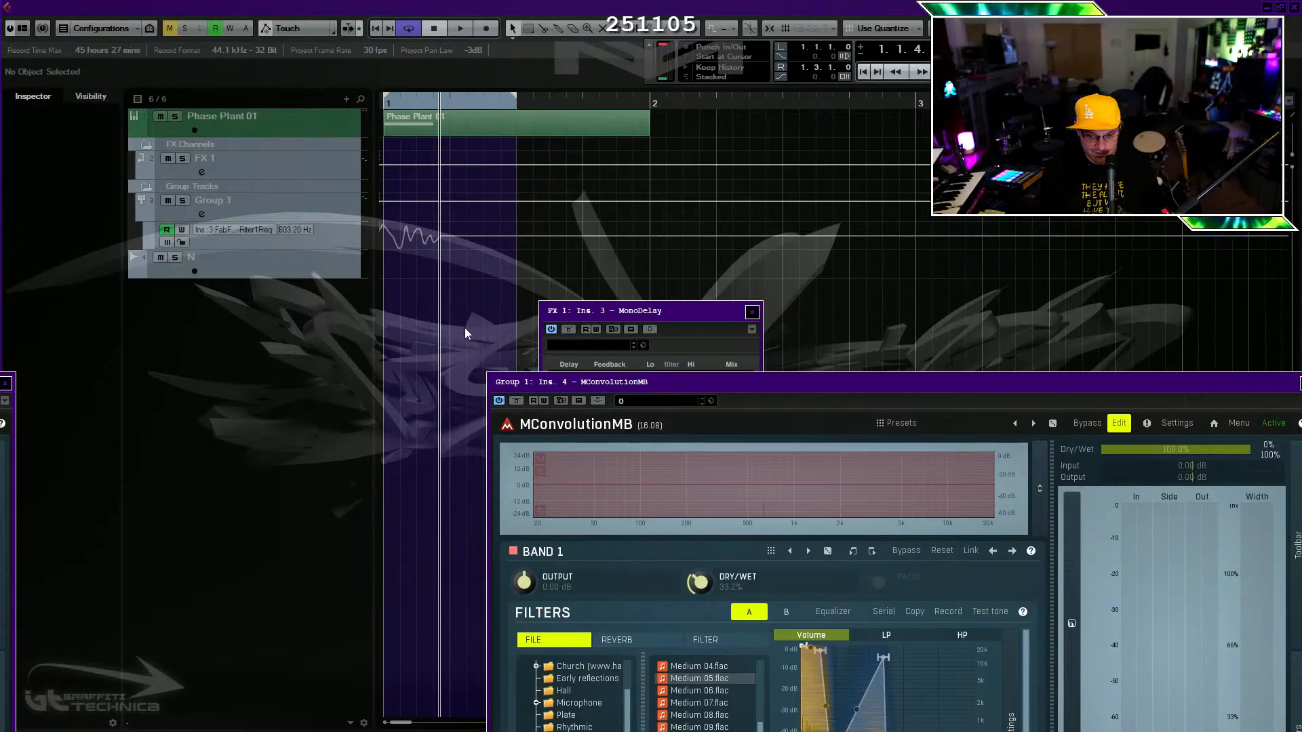
Move the MConvolutionMB window clear of the track list and show the basic channel settings of audio track N.
drag(725, 396, 598, 218)
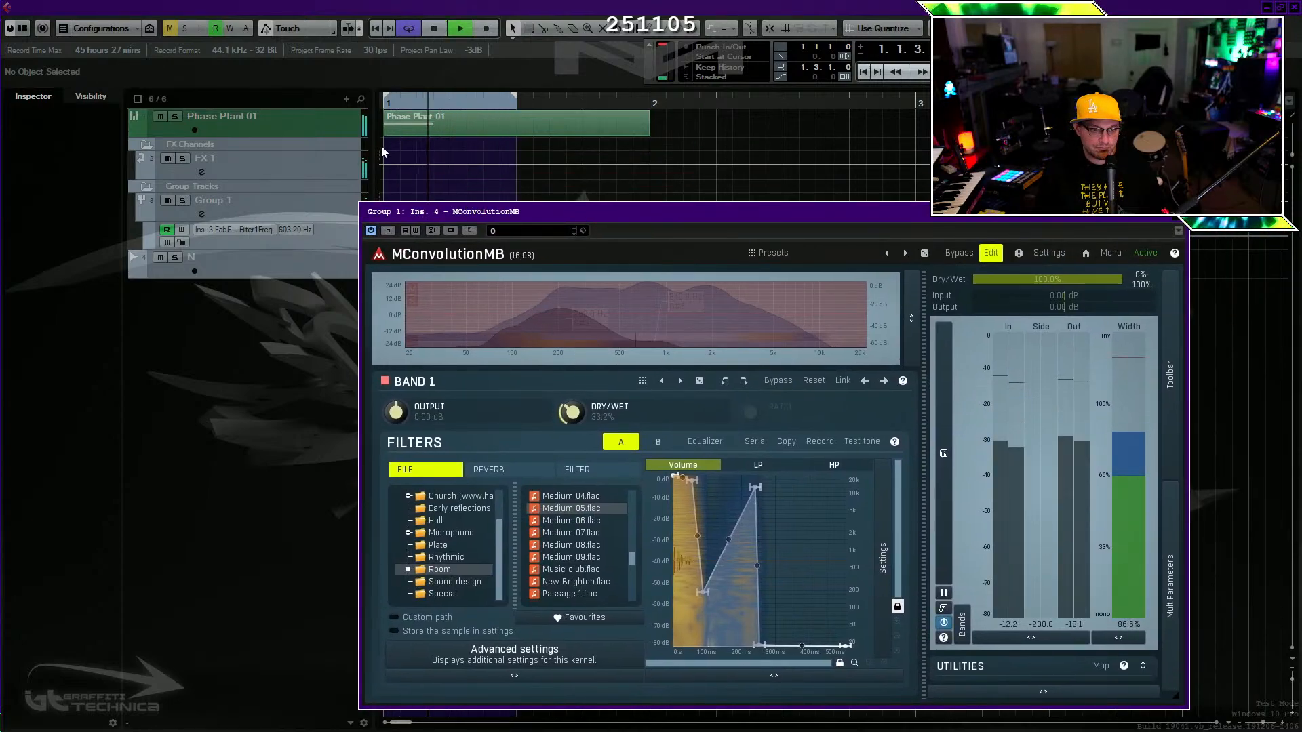
drag(453, 208, 651, 228)
key(space)
click(299, 263)
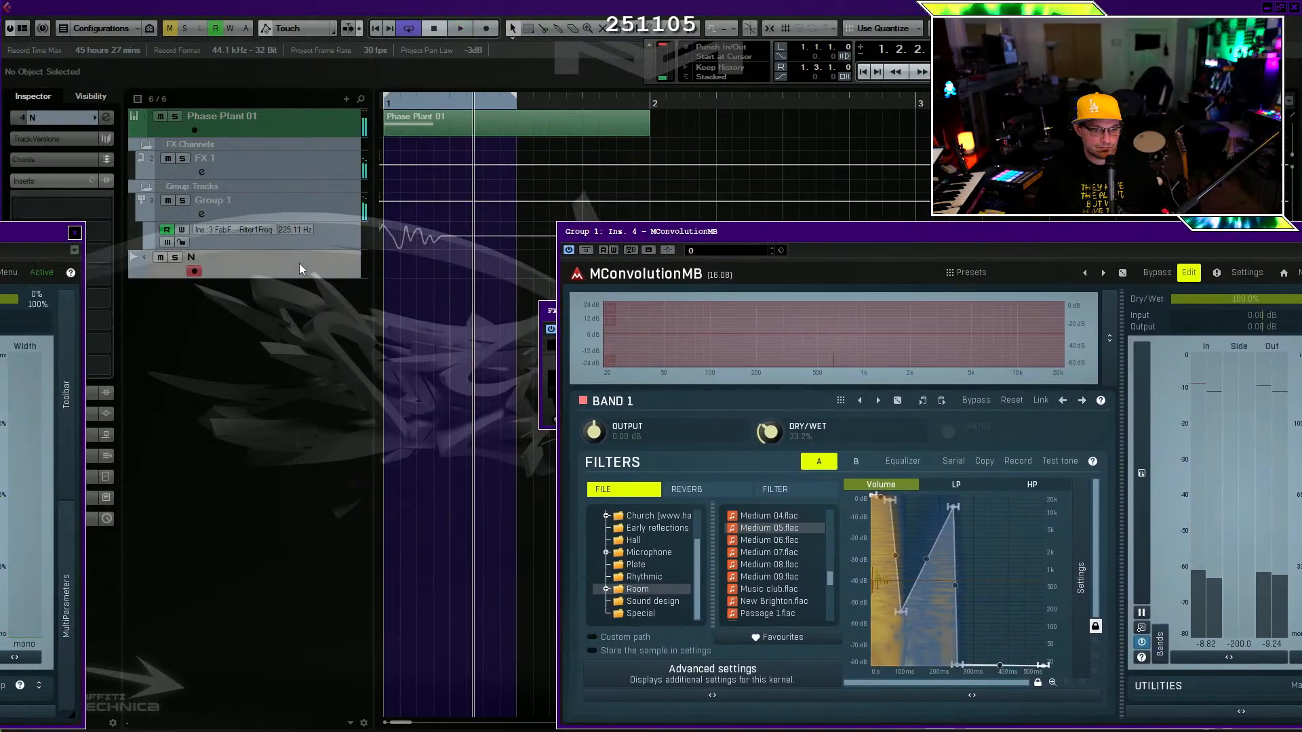
click(63, 119)
click(98, 235)
click(141, 302)
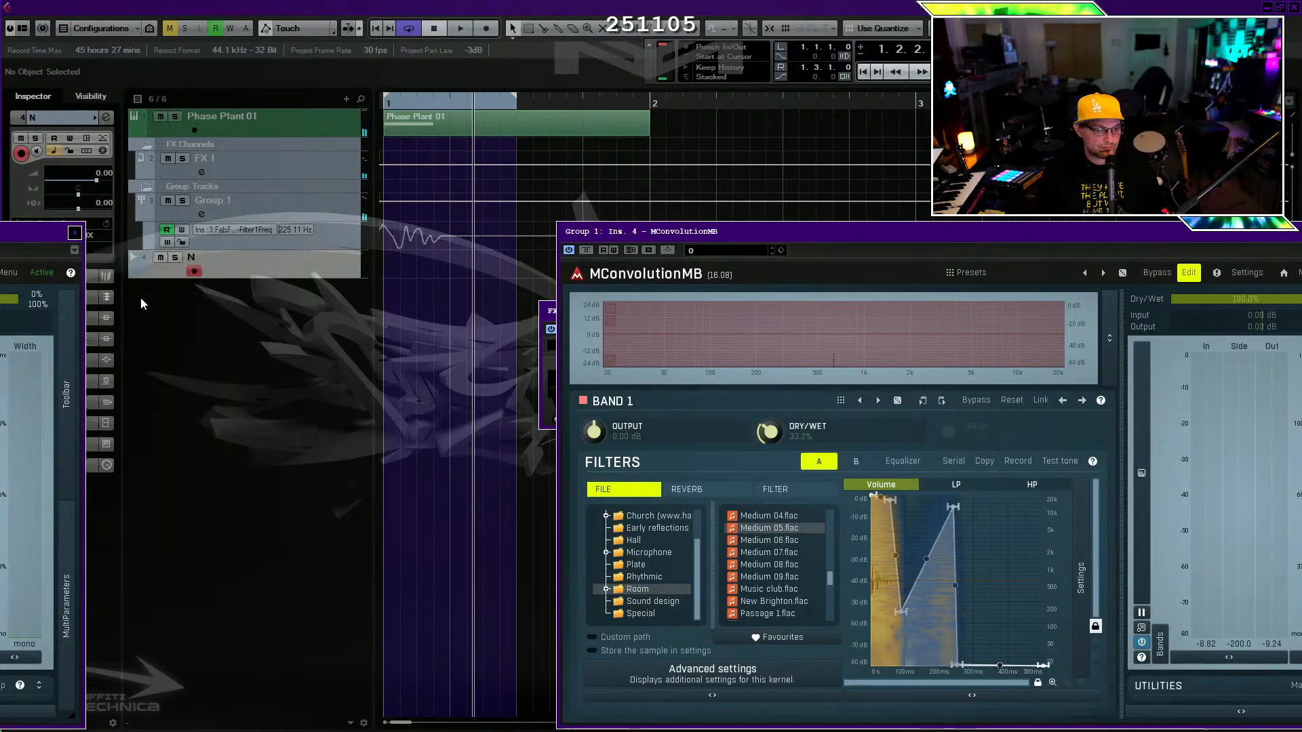
Turn on input monitoring for track N and play the loop from bar 1.
drag(426, 105, 381, 109)
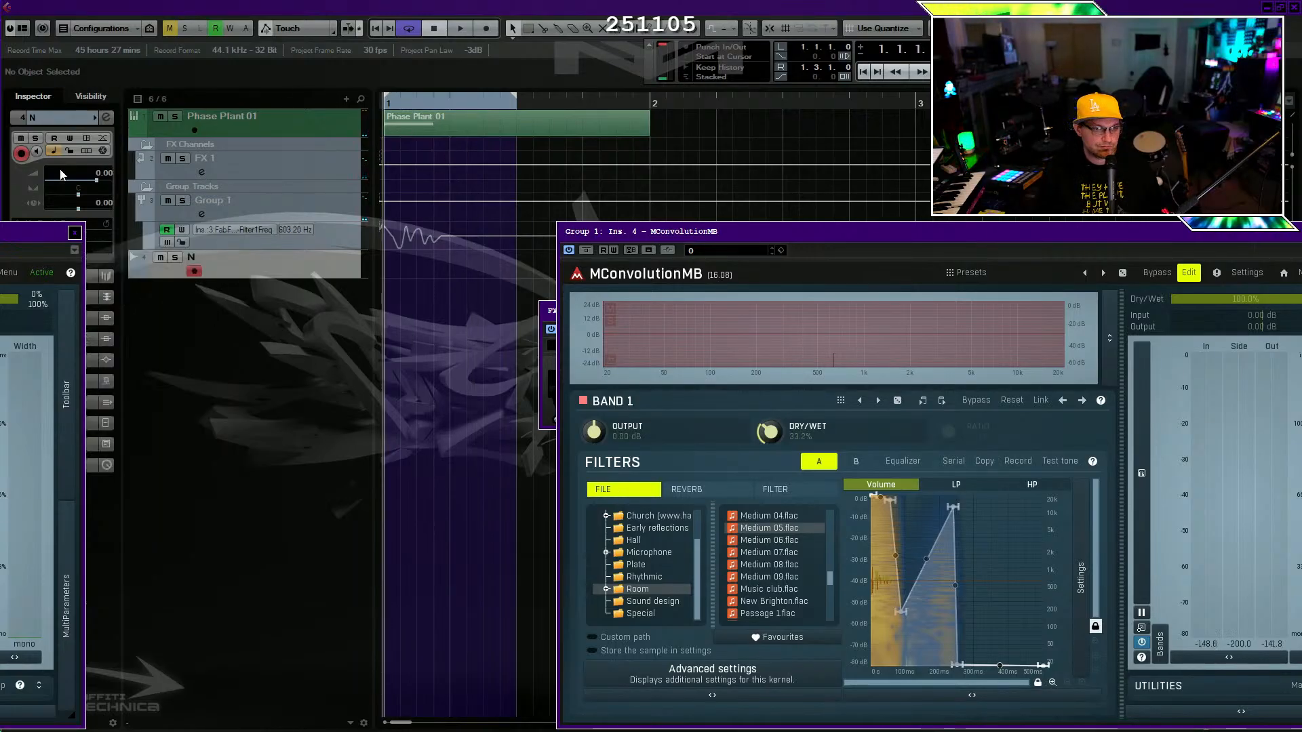
click(37, 151)
key(space)
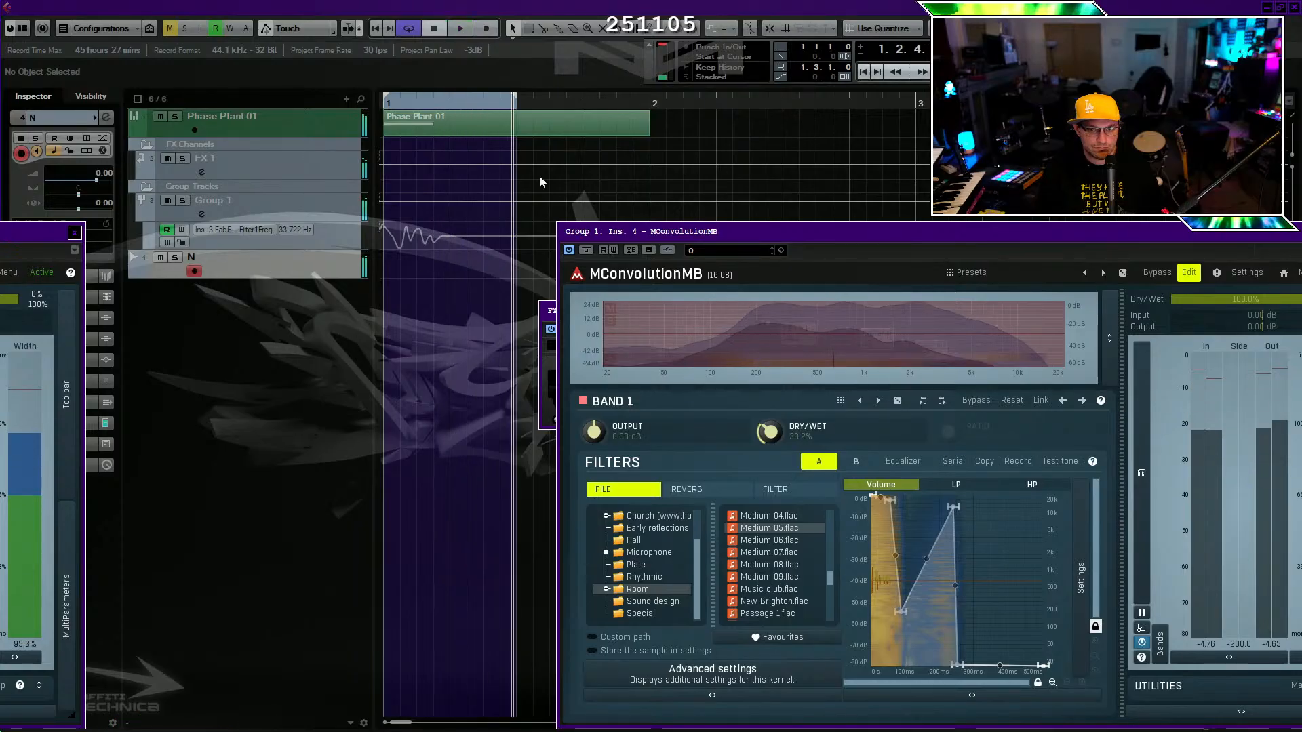
Shorten the Phase Plant 01 part to half a bar so it ends at 1.3.1.
drag(418, 106, 243, 14)
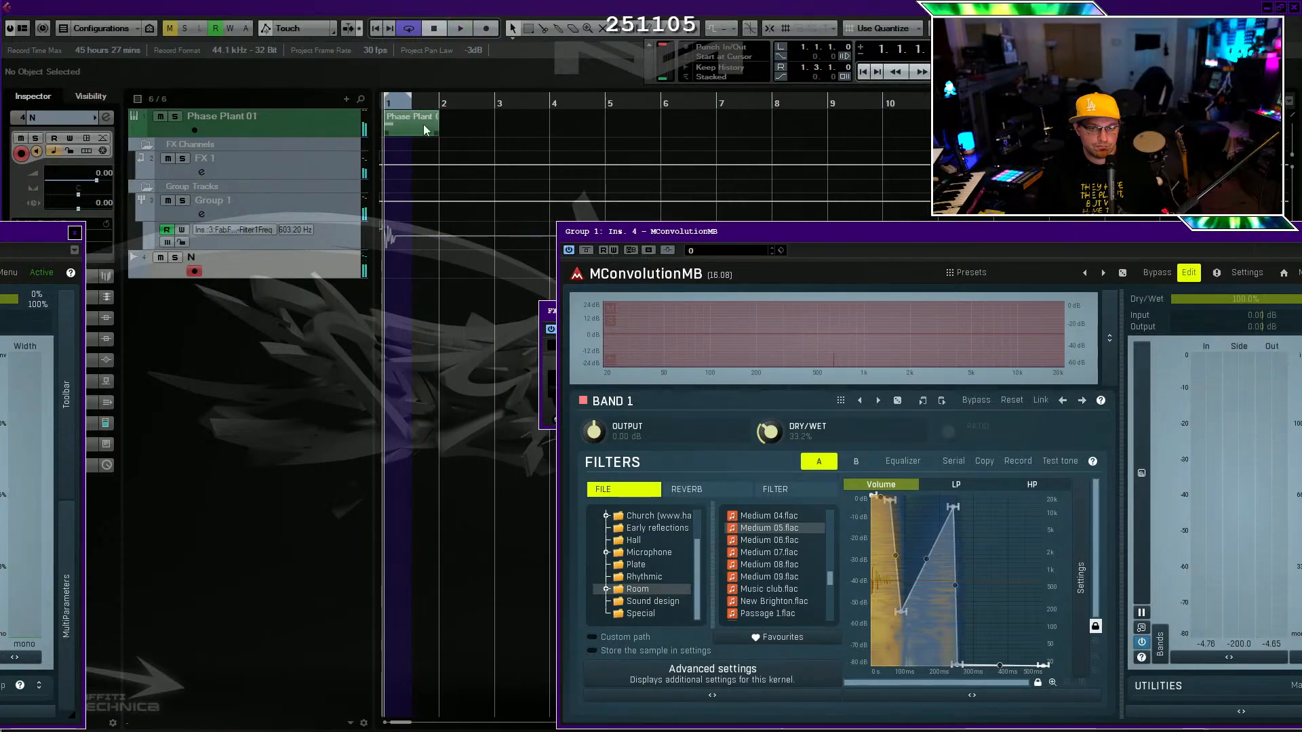
click(432, 130)
drag(434, 131, 411, 135)
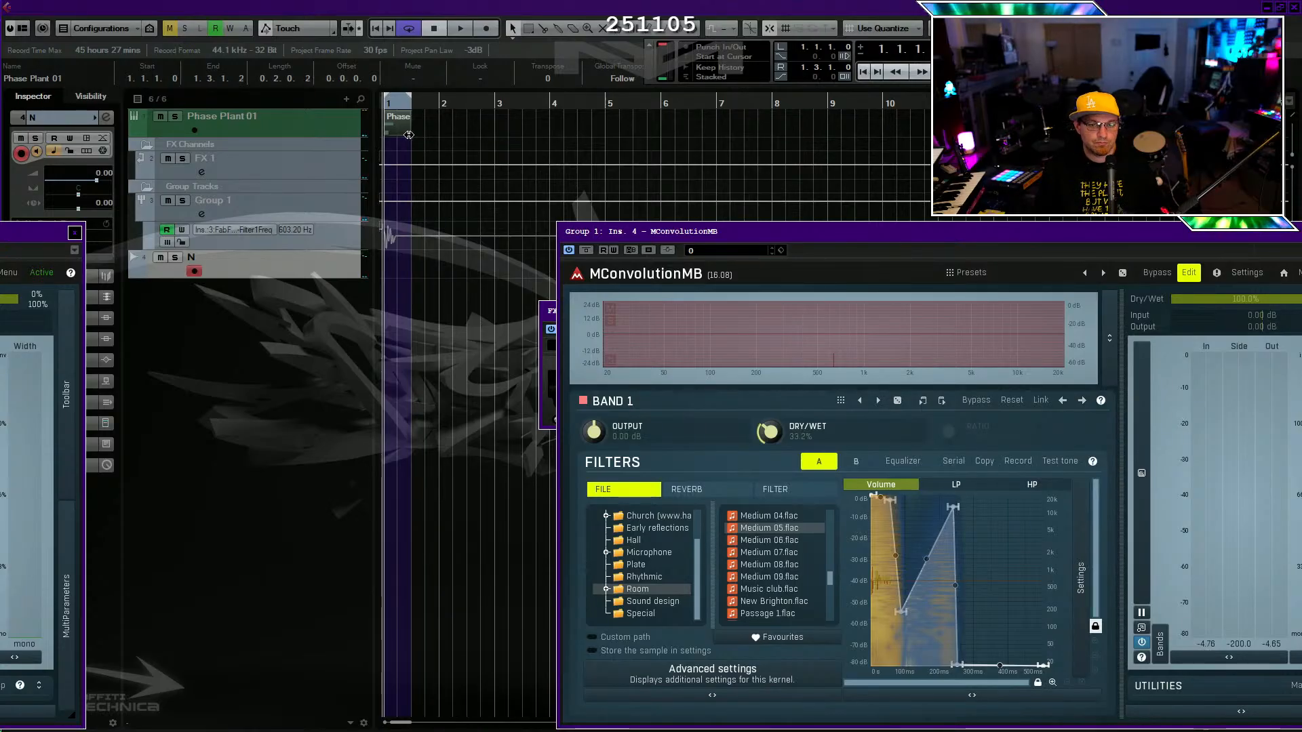
click(422, 130)
click(399, 126)
key(ctrl+d)
key(ctrl+d)
key(ctrl+z)
key(ctrl+z)
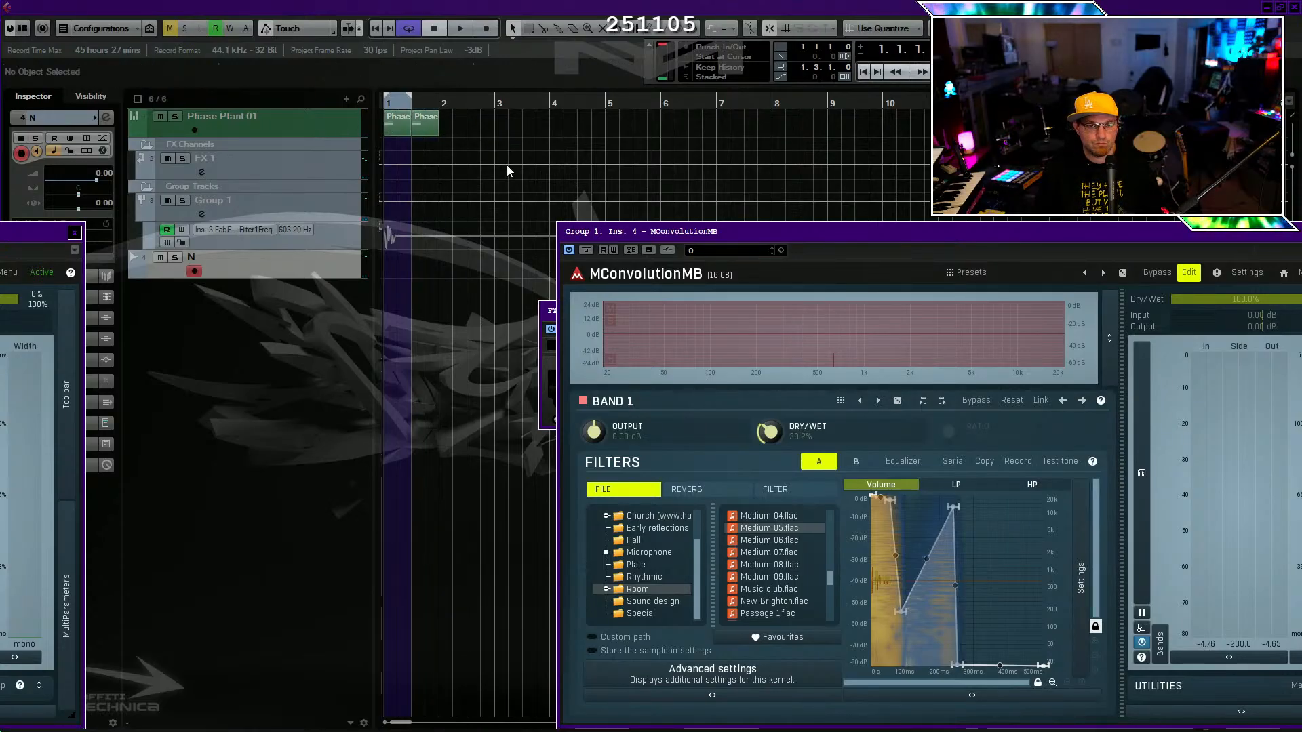
click(399, 125)
key(ctrl+d)
key(ctrl+d)
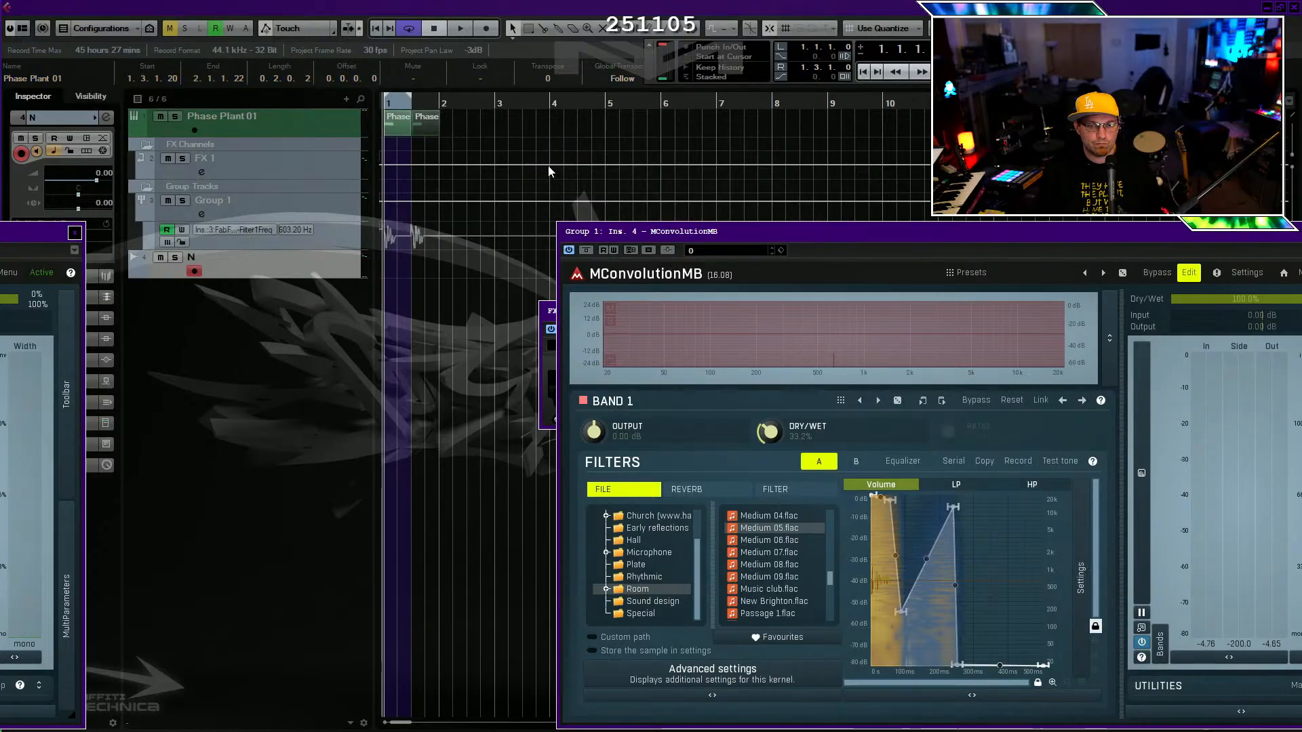
key(ctrl+d)
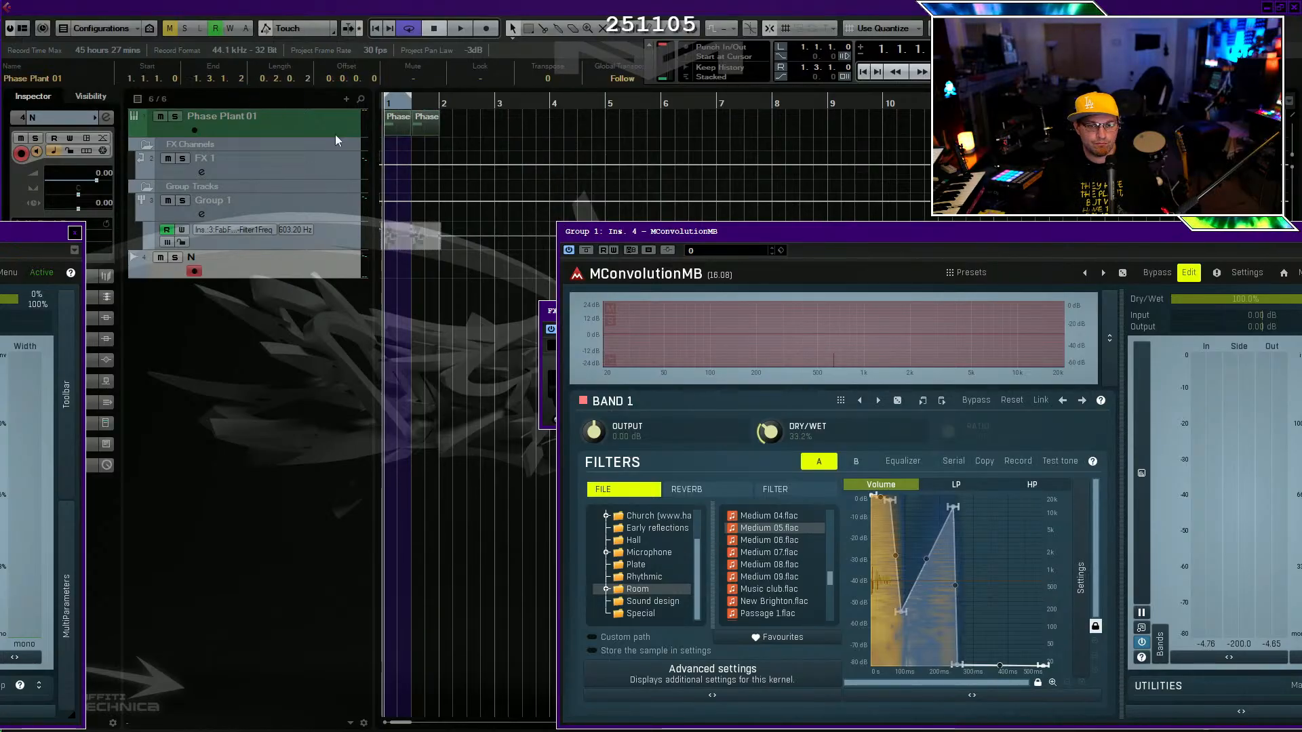
key(ctrl+z)
key(ctrl+z)
key(ctrl+z)
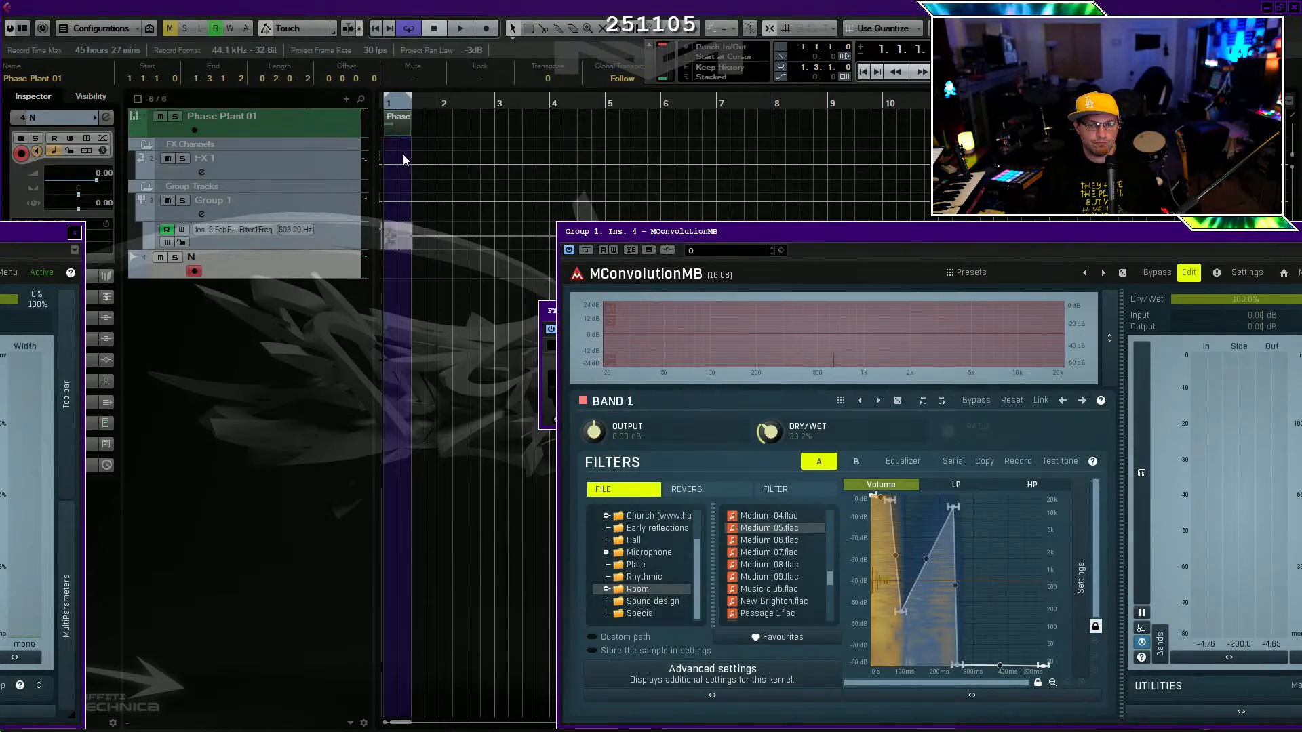
Repeatedly duplicate the half-bar Phase Plant part together with Group 1's filter automation until both fill bars 1 to 4.
drag(445, 120, 350, 117)
drag(447, 204, 320, 277)
drag(392, 129, 317, 239)
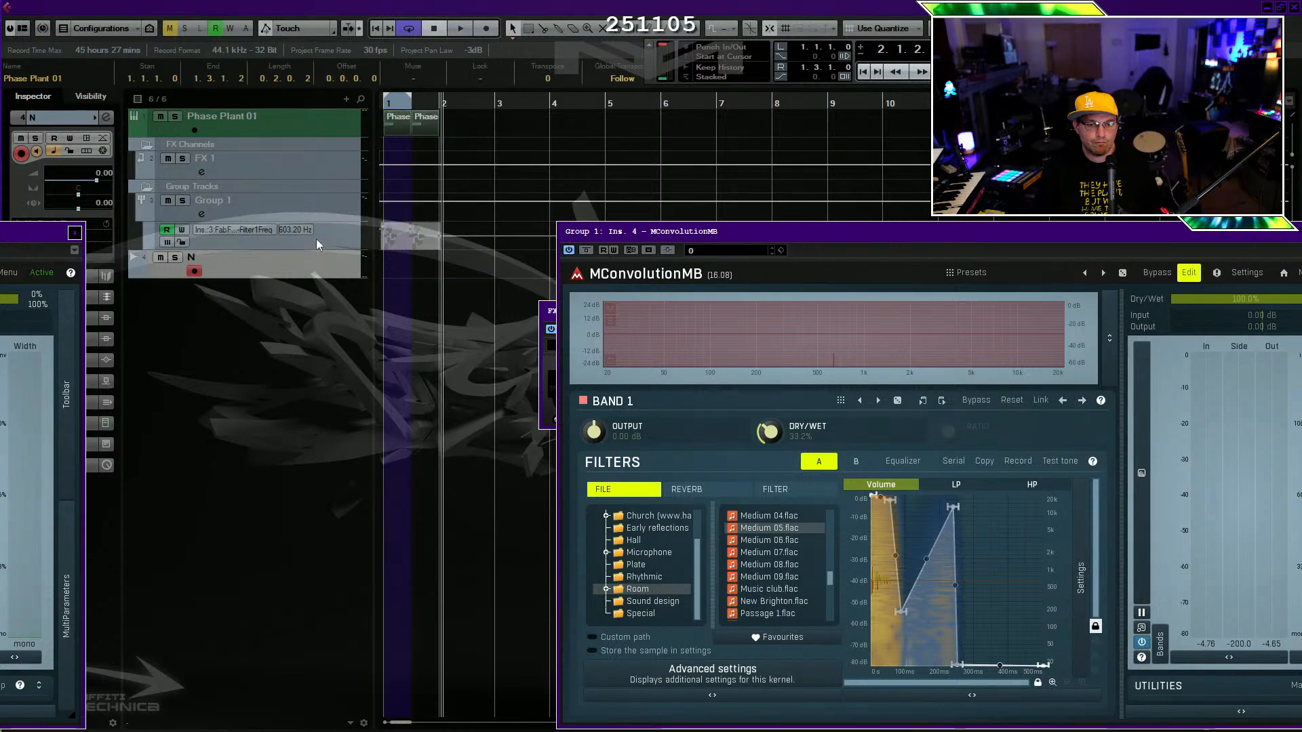
drag(398, 124, 303, 248)
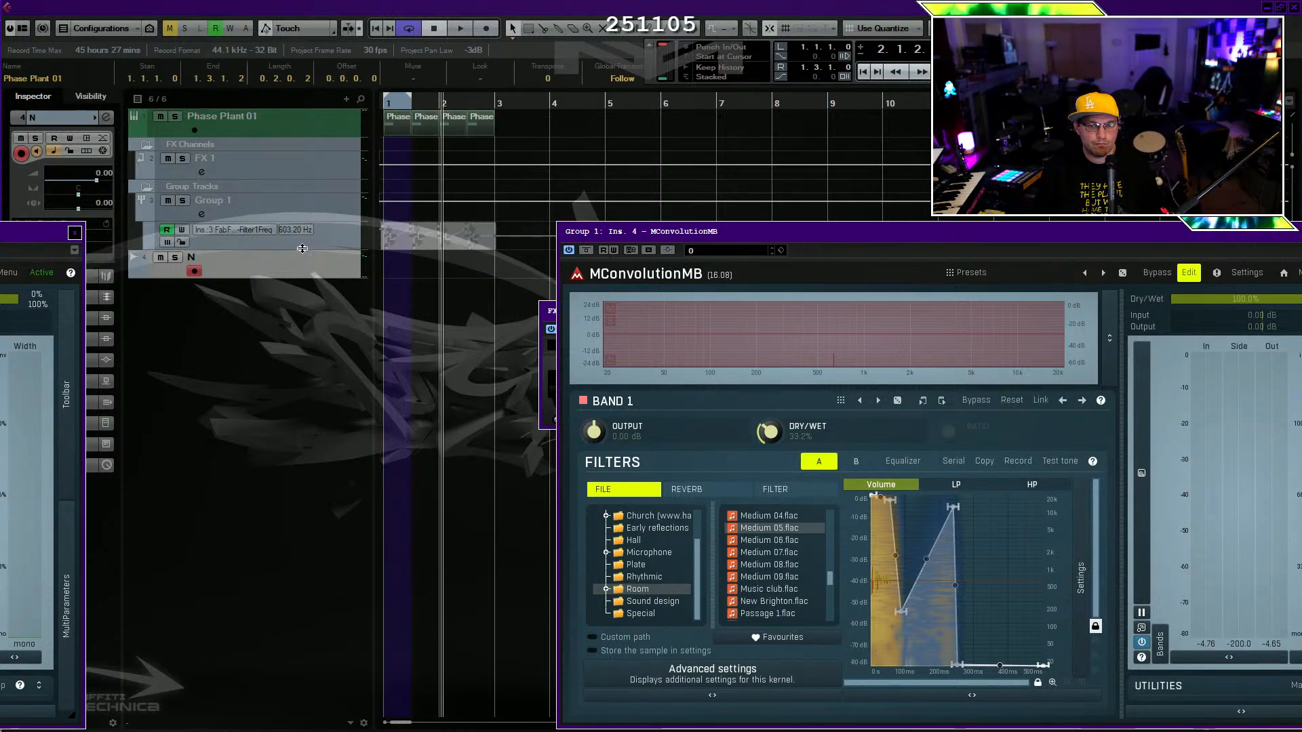
drag(402, 125, 527, 122)
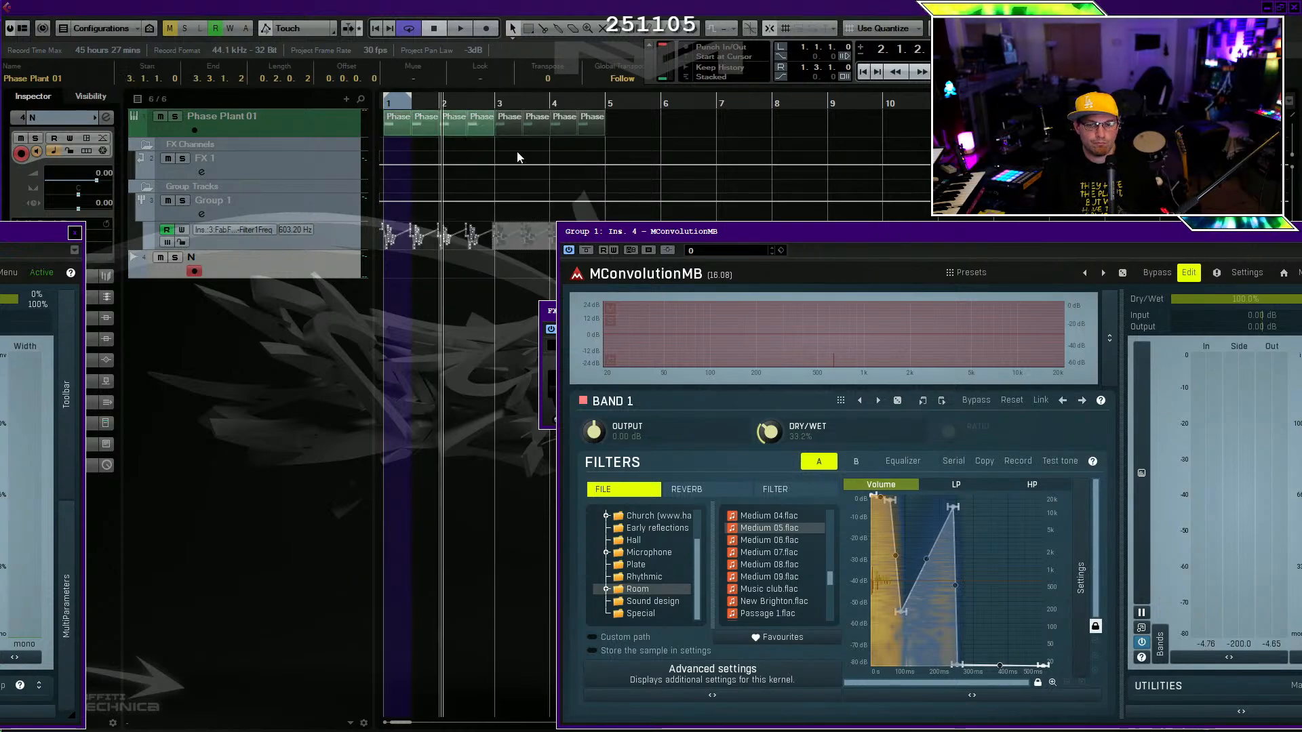
Set the loop from bar 1 to bar 5, play it and move the MConvolutionMB window off the arrangement.
drag(422, 104, 339, 104)
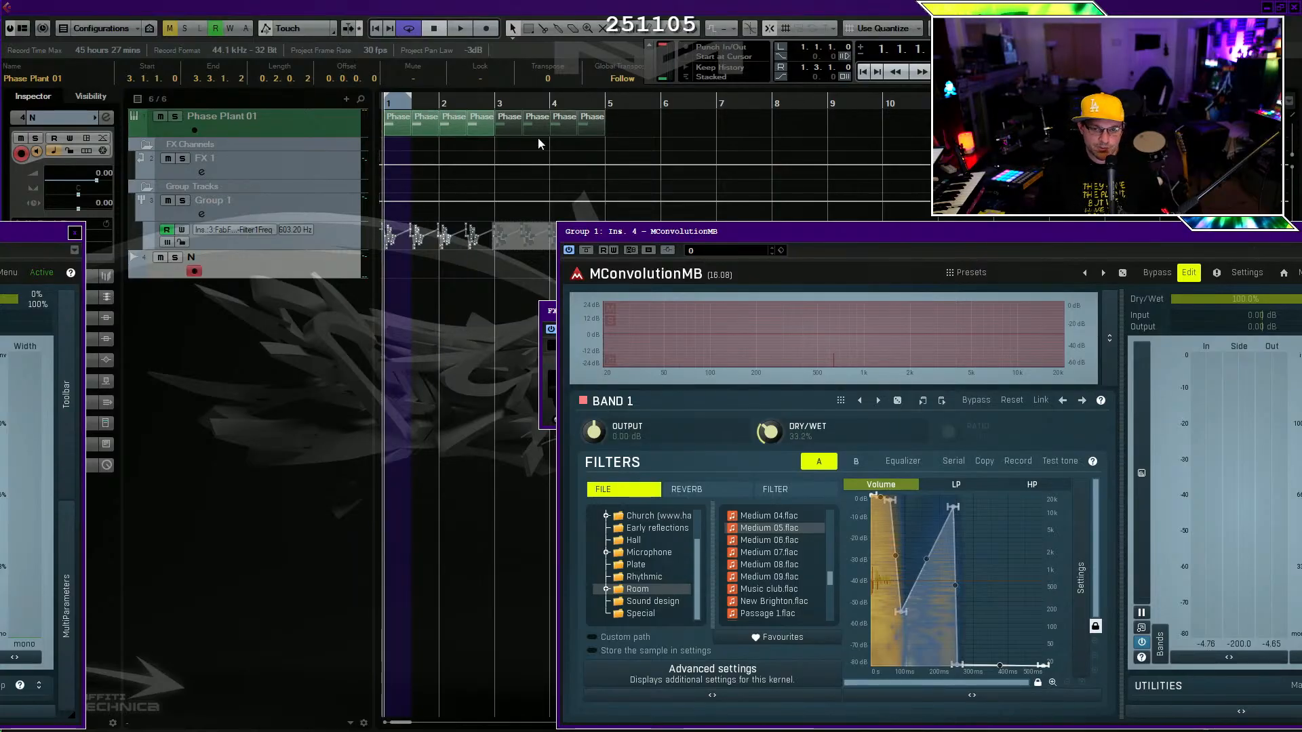
key(p)
key(space)
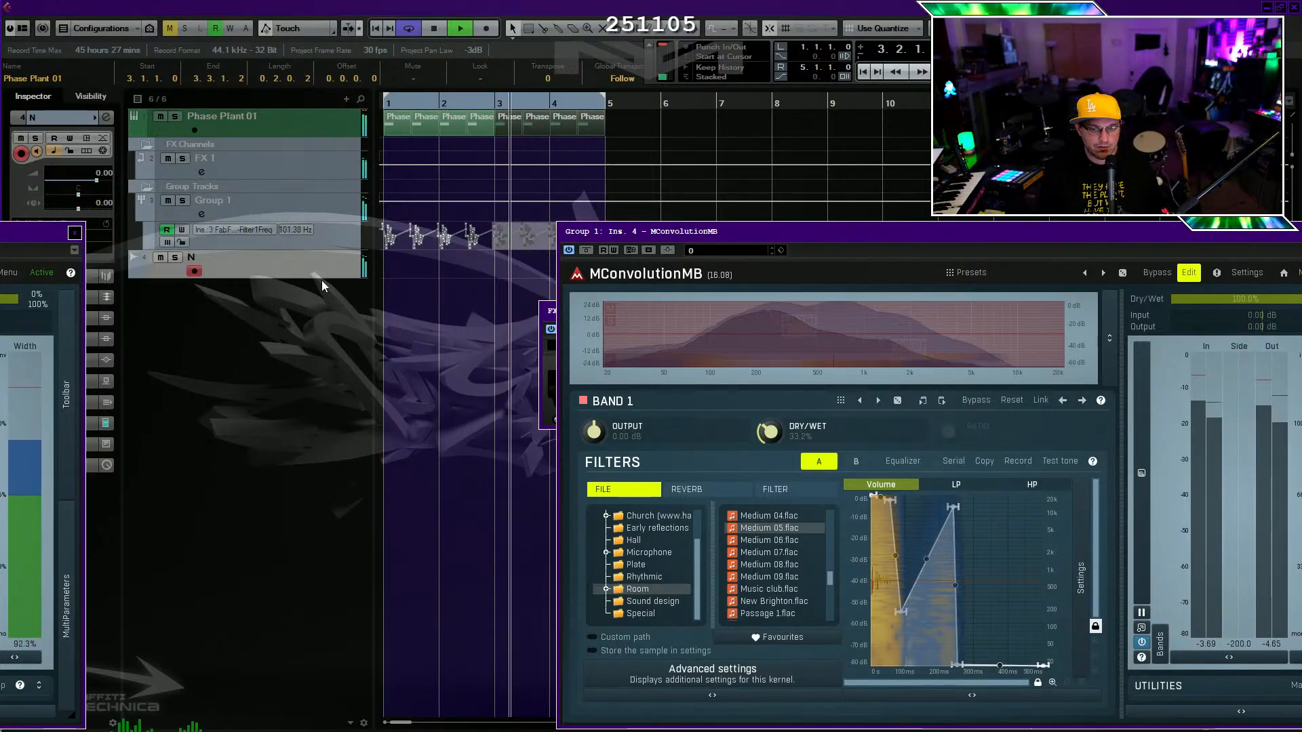
drag(651, 231, 847, 440)
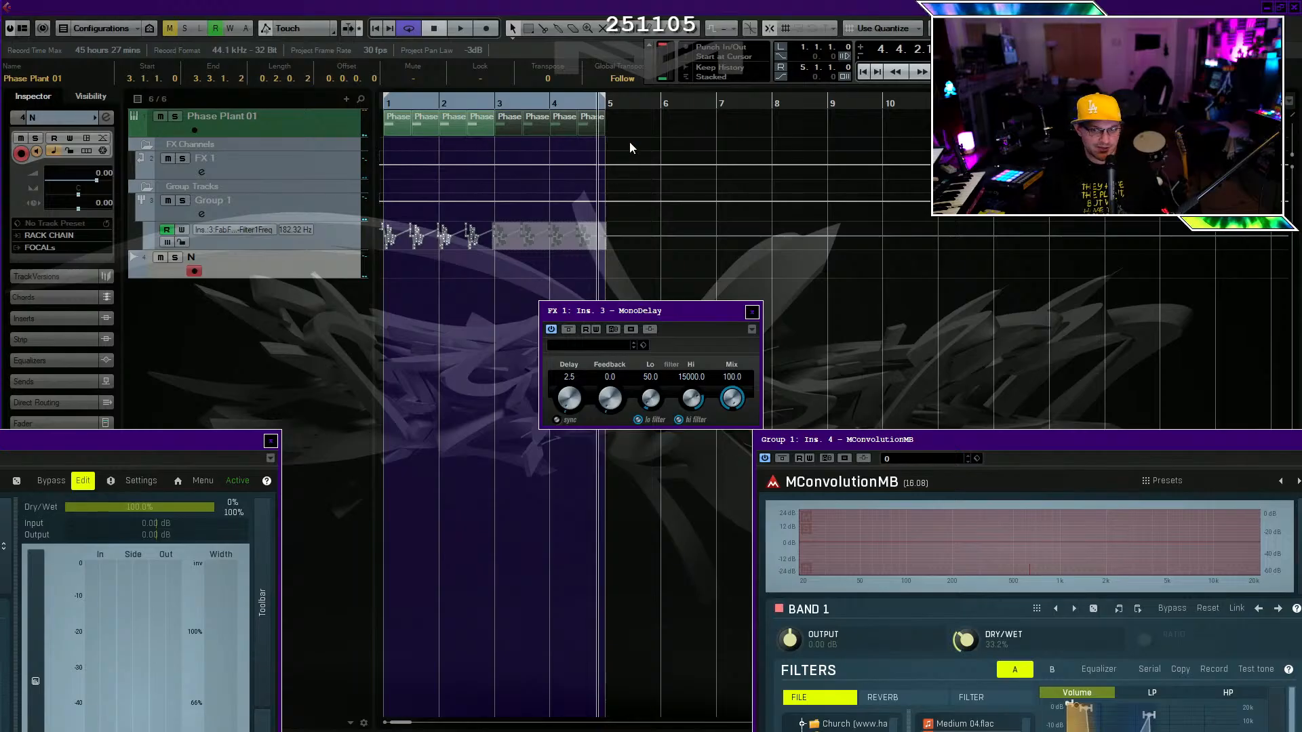
Duplicate the four bars of parts and filter automation up to bar 9 and extend the loop end to bar 9.
click(642, 125)
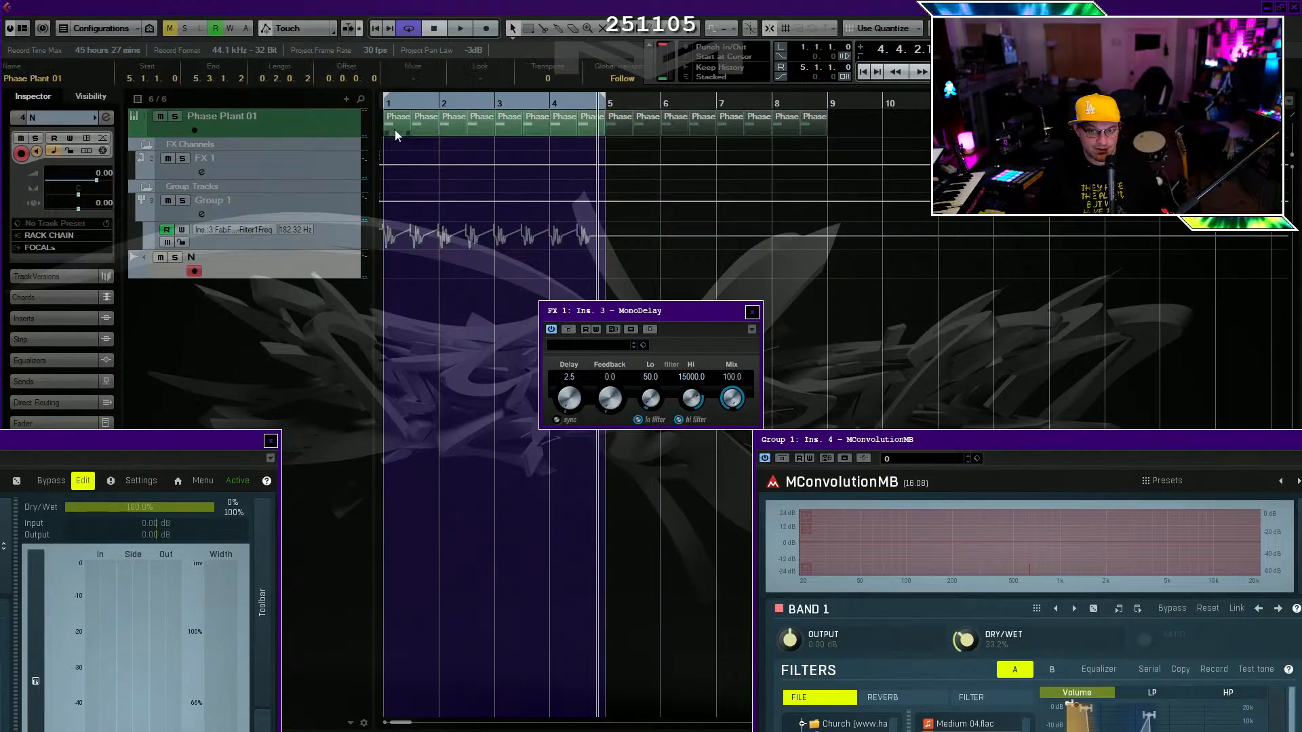
drag(612, 124, 270, 280)
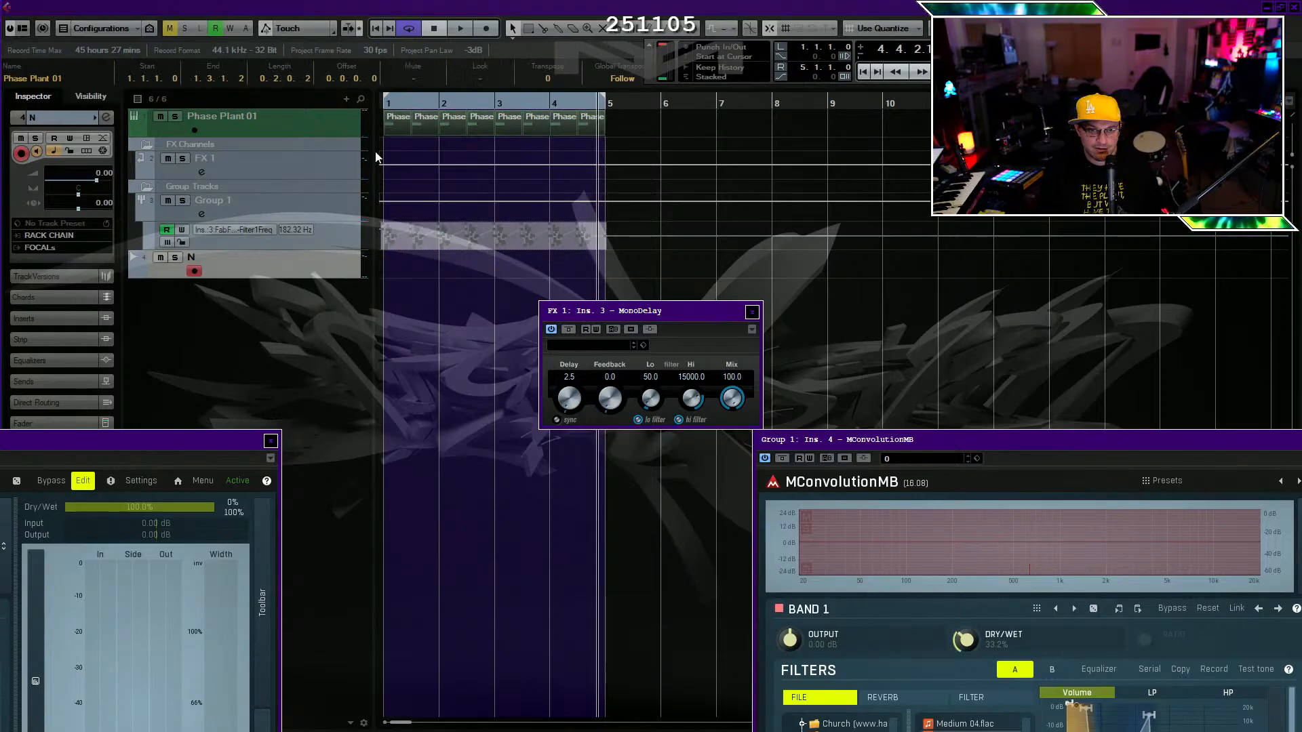
key(ctrl+d)
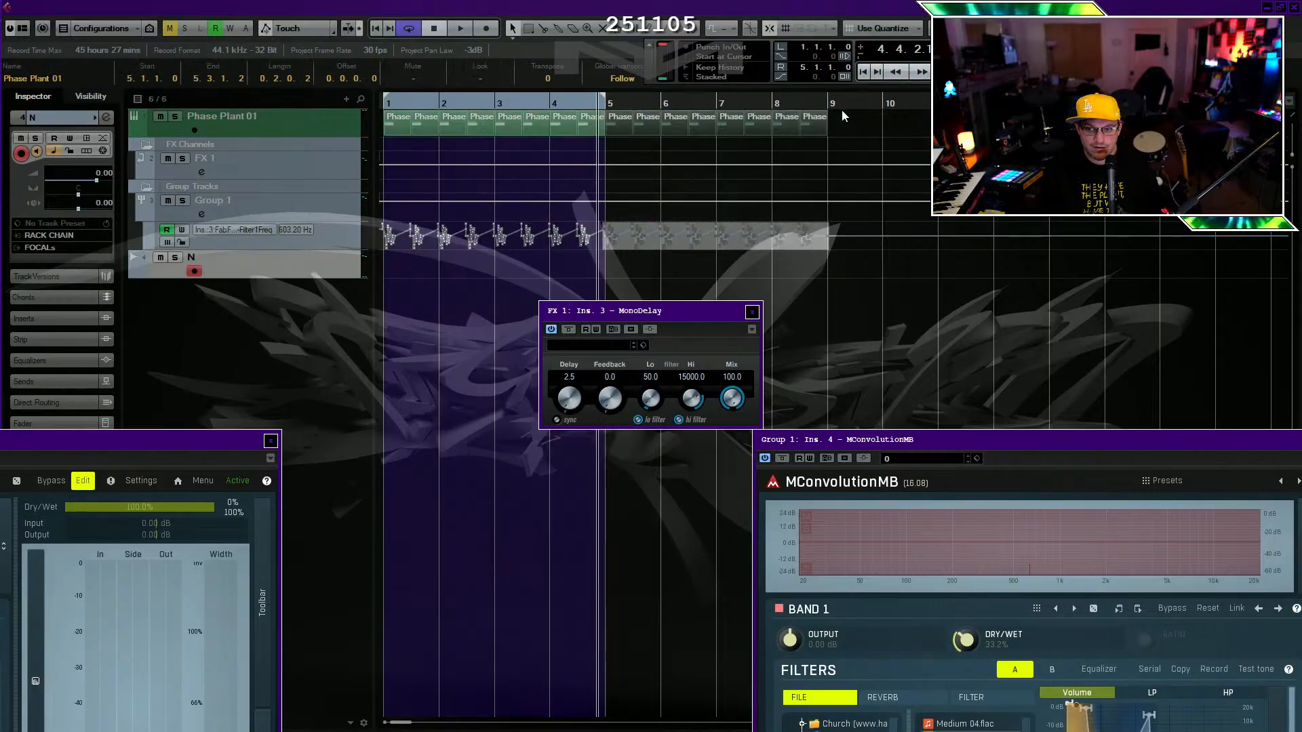
alt+click(827, 104)
Record the rack chain return onto track N from bar 1 to bar 9.
drag(477, 104, 180, 102)
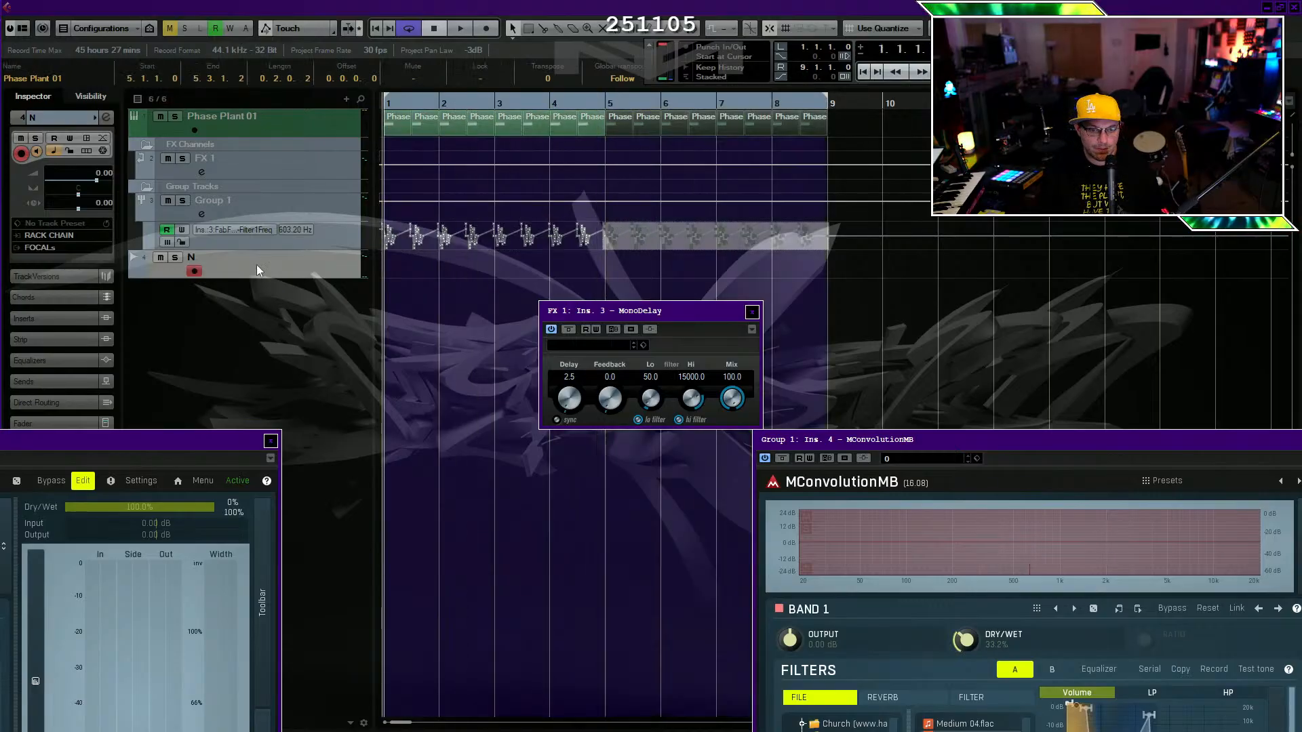
click(484, 31)
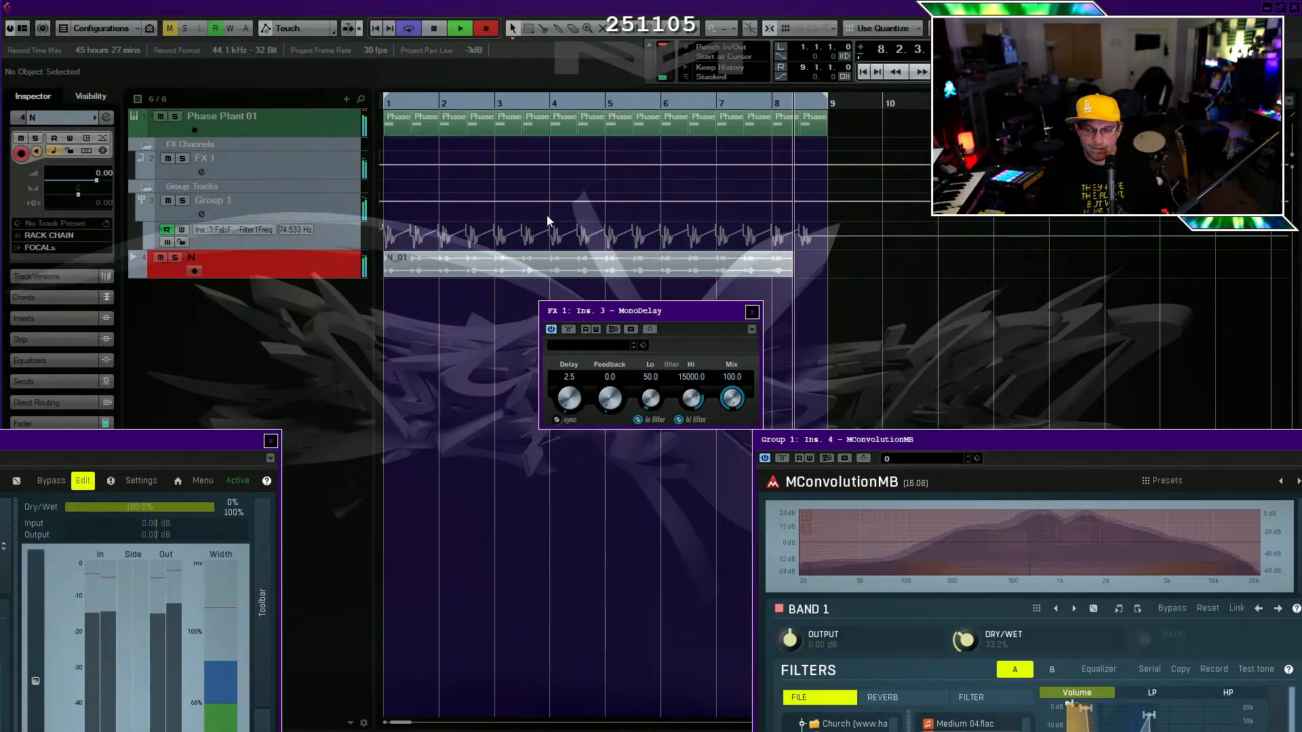
key(space)
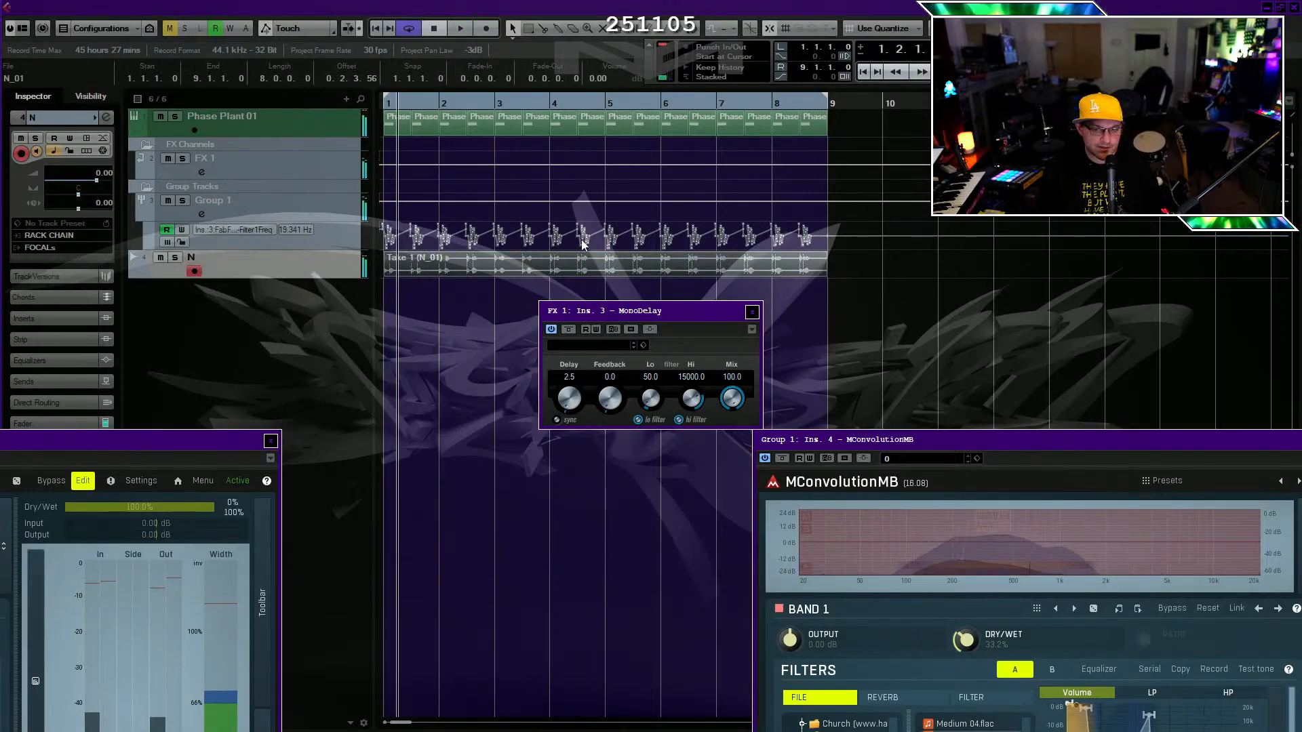
Play the arrangement with the new take on track N several times to check the sound.
click(400, 104)
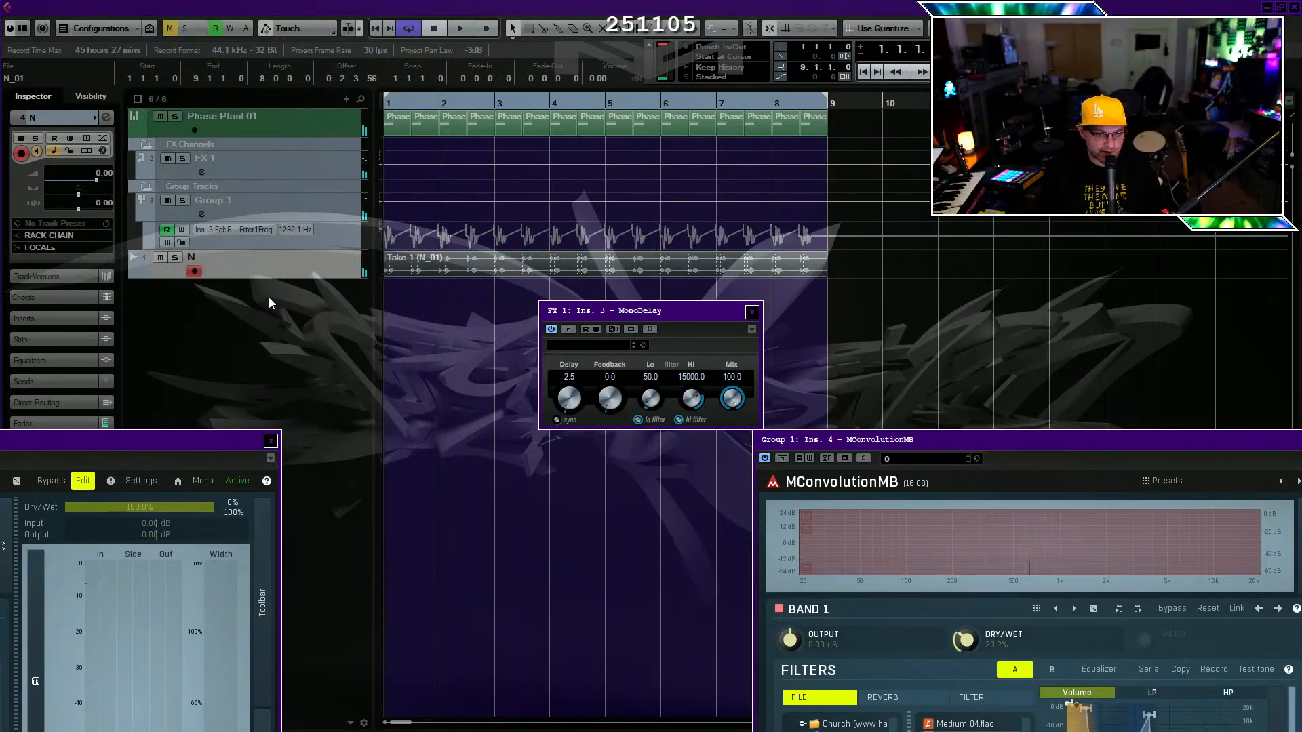
key(space)
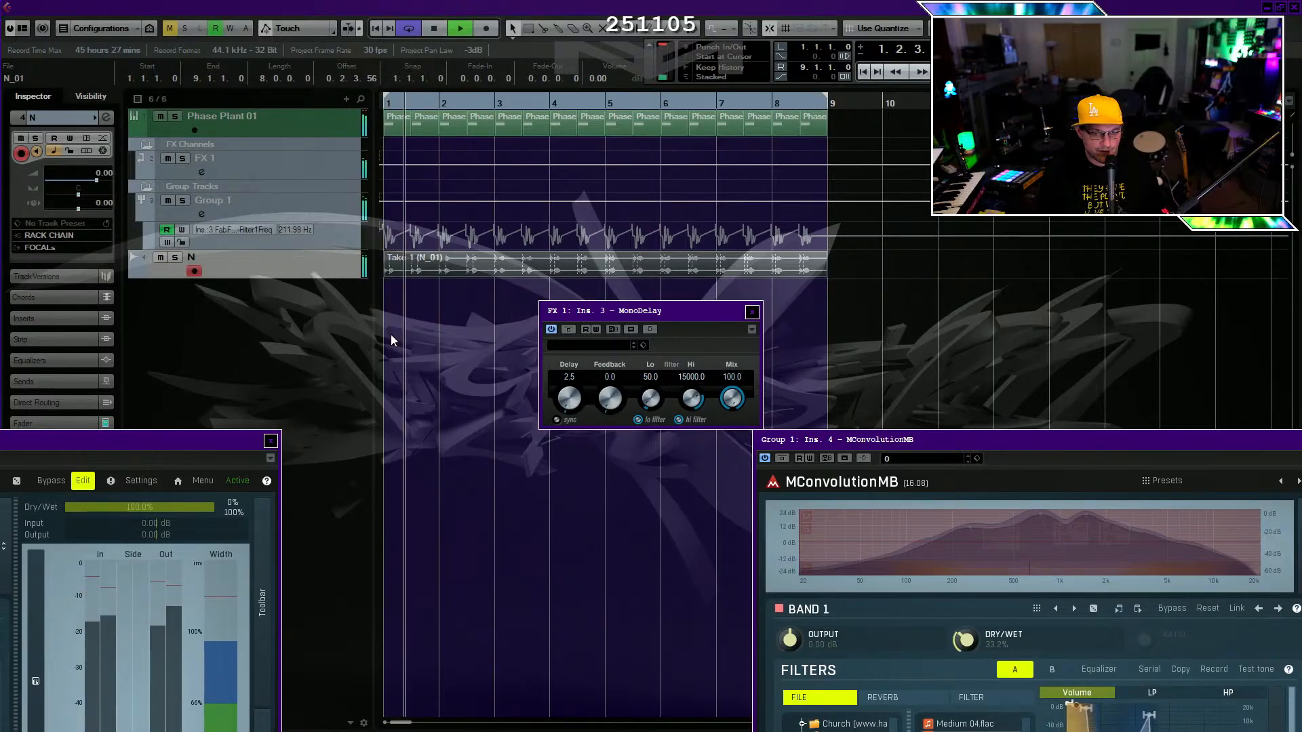
click(393, 339)
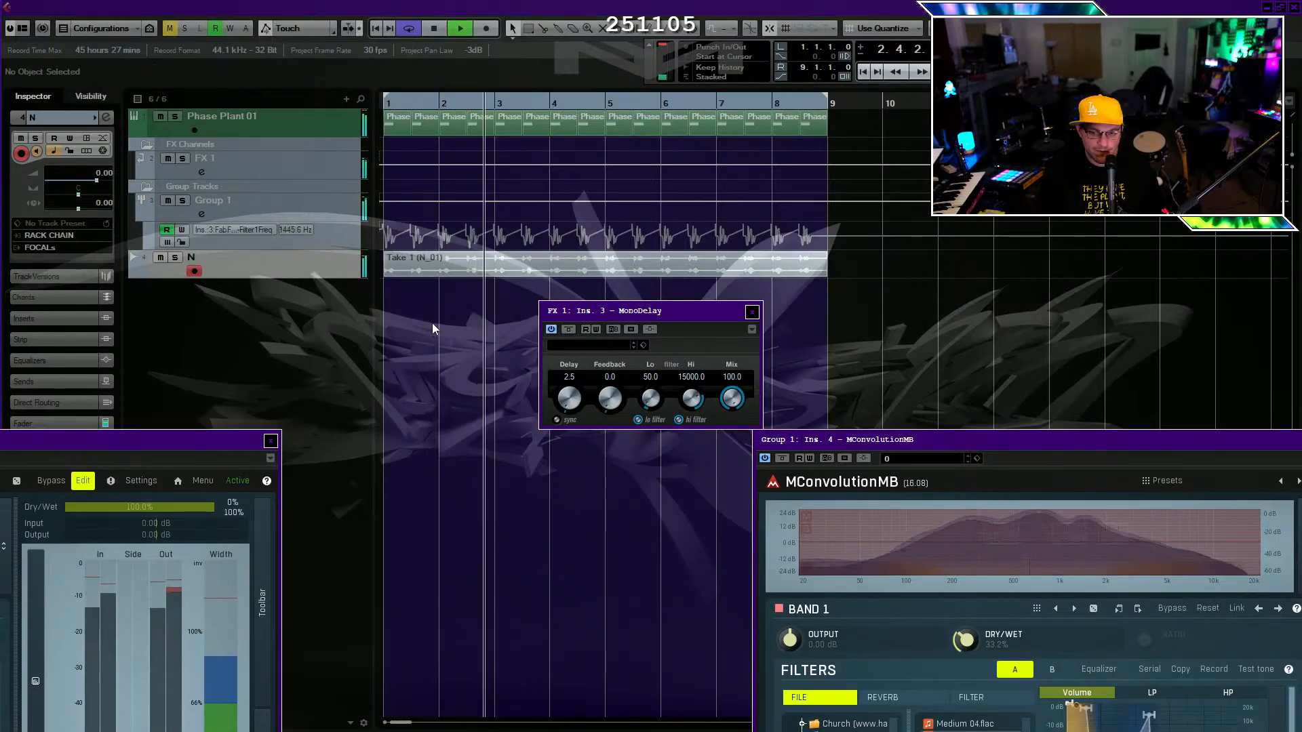
key(space)
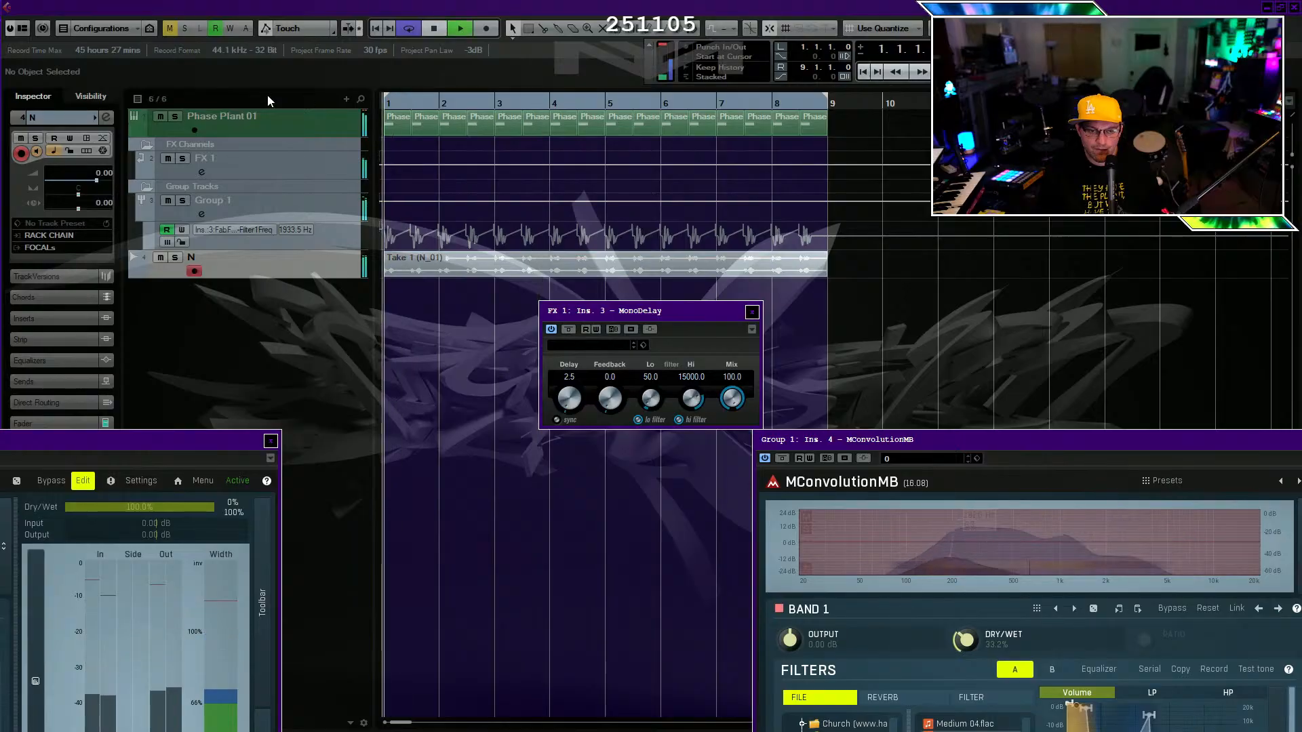
key(space)
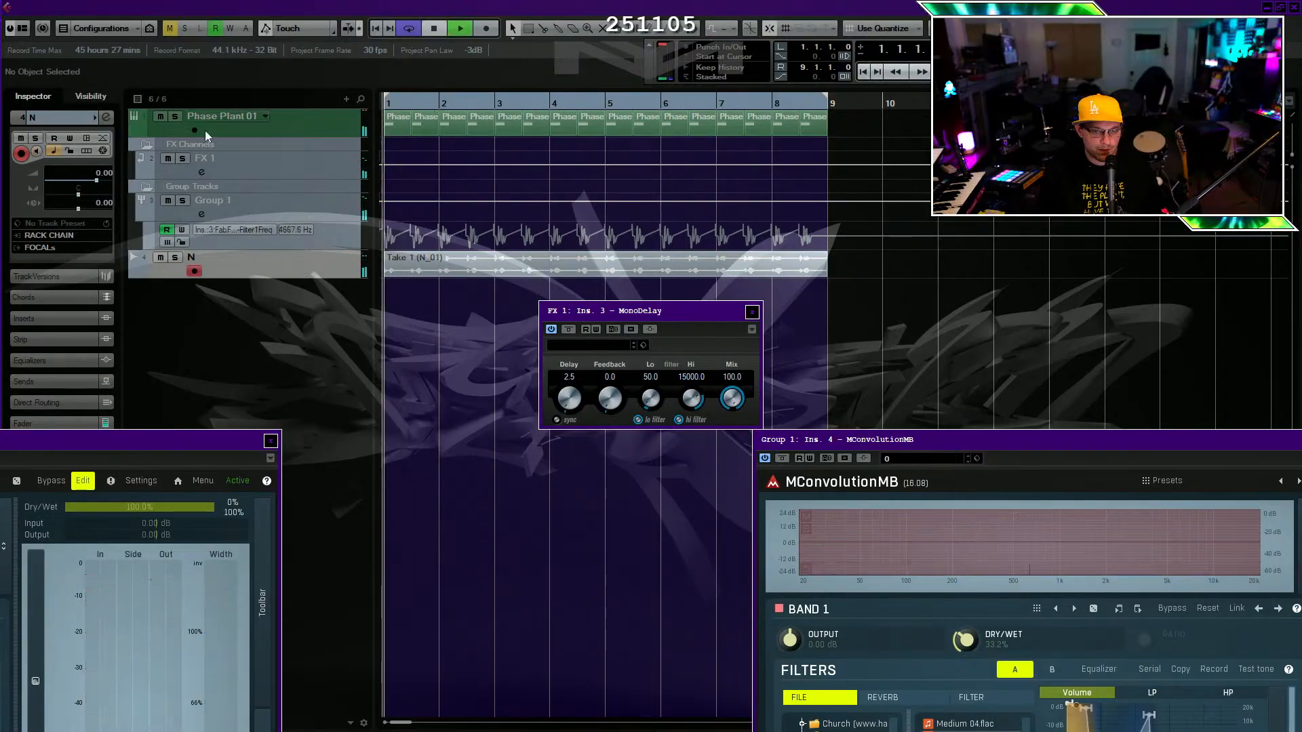
key(space)
key(space)
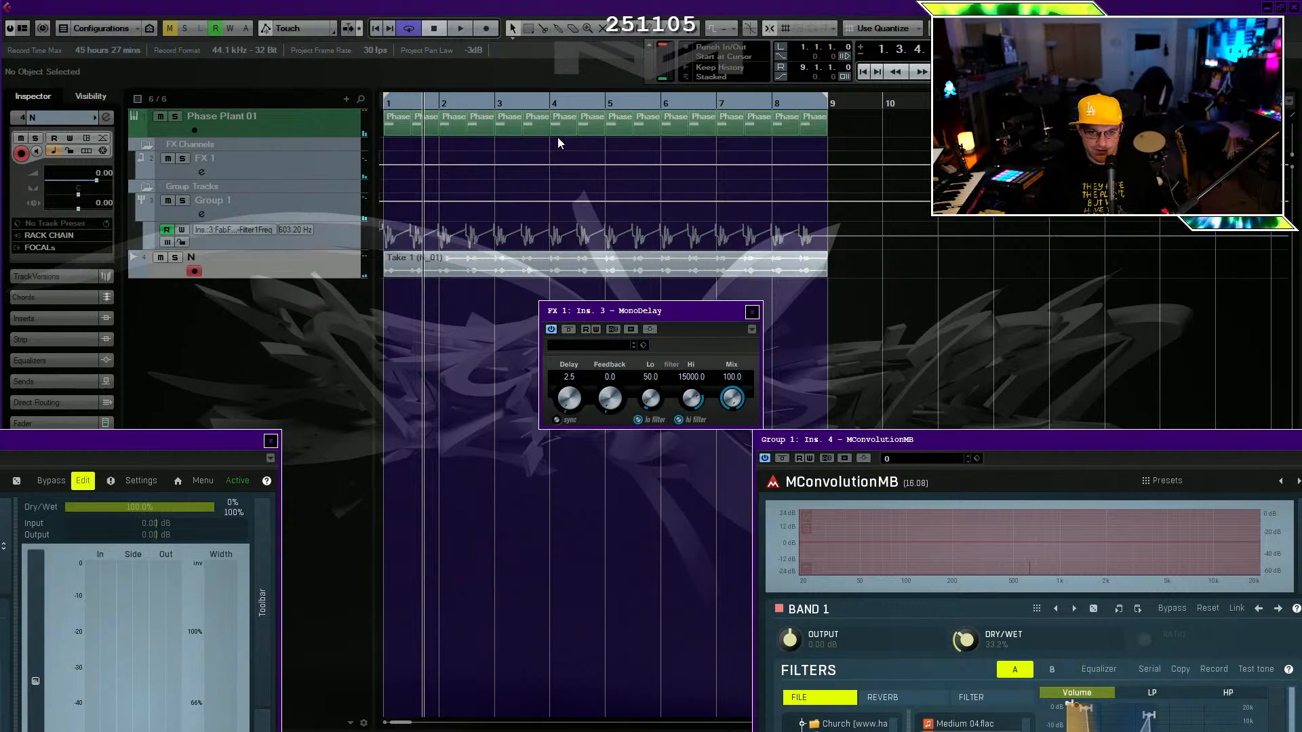
key(space)
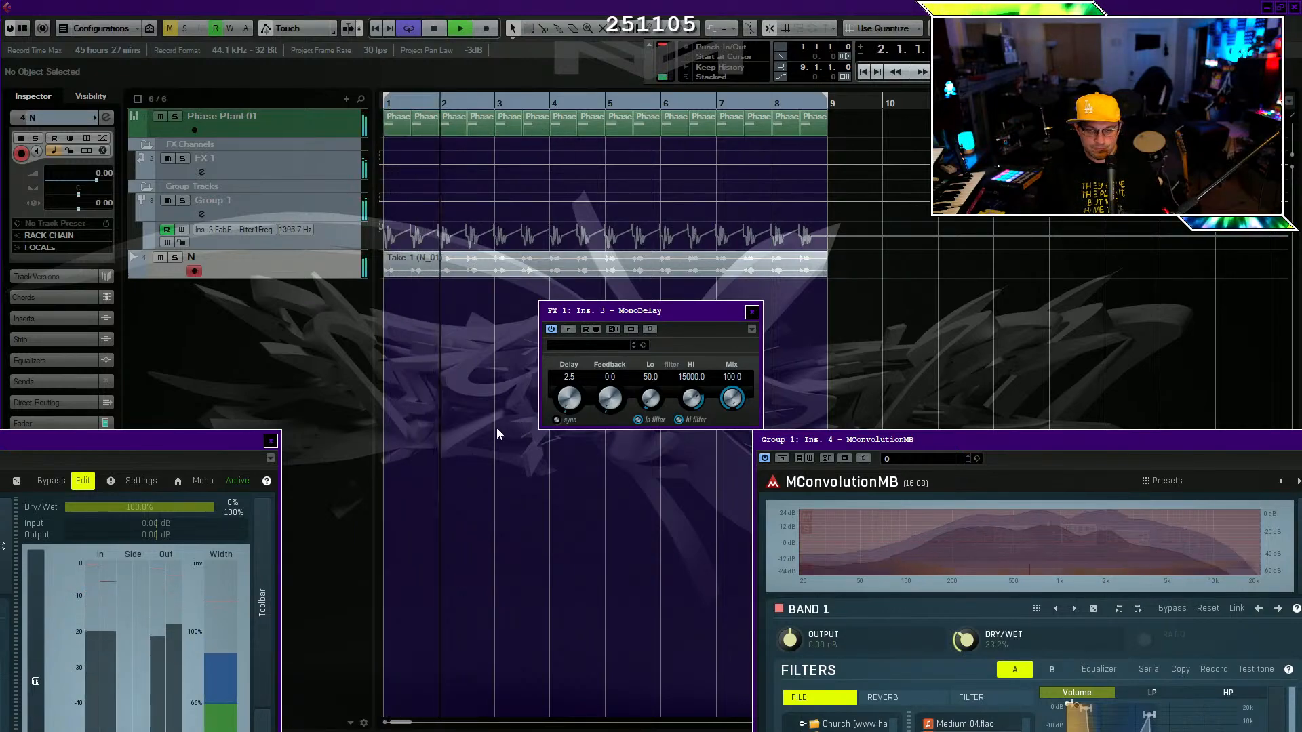
key(space)
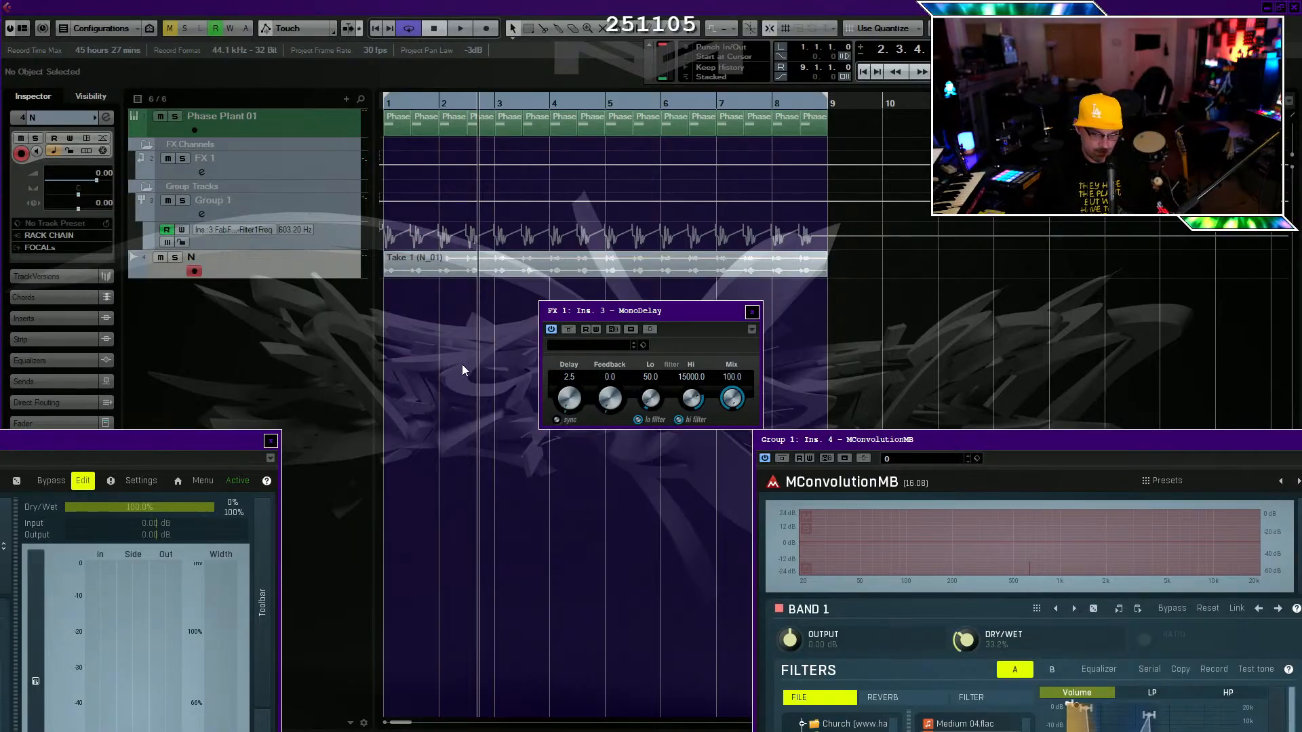
Save the project as stream-251108 in the 251105 folder, basing the name on the existing version's file name.
key(ctrl+shift+s)
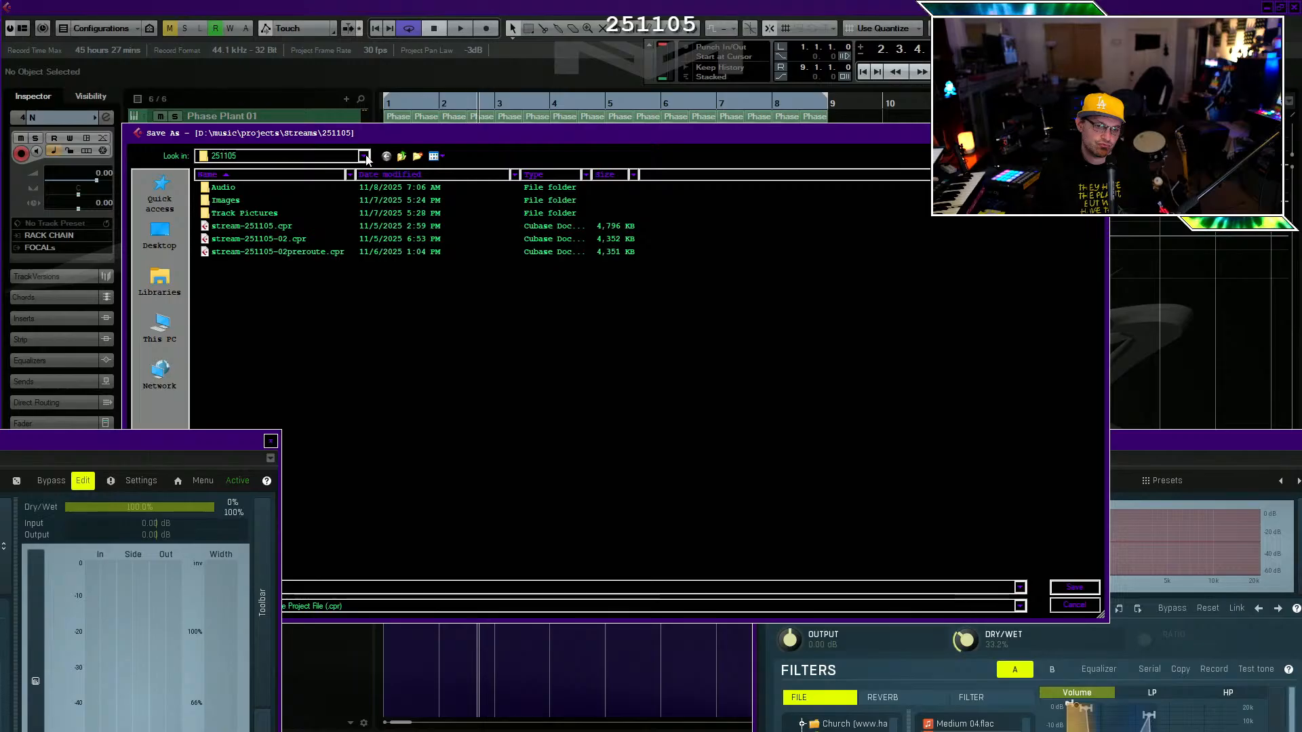
click(347, 343)
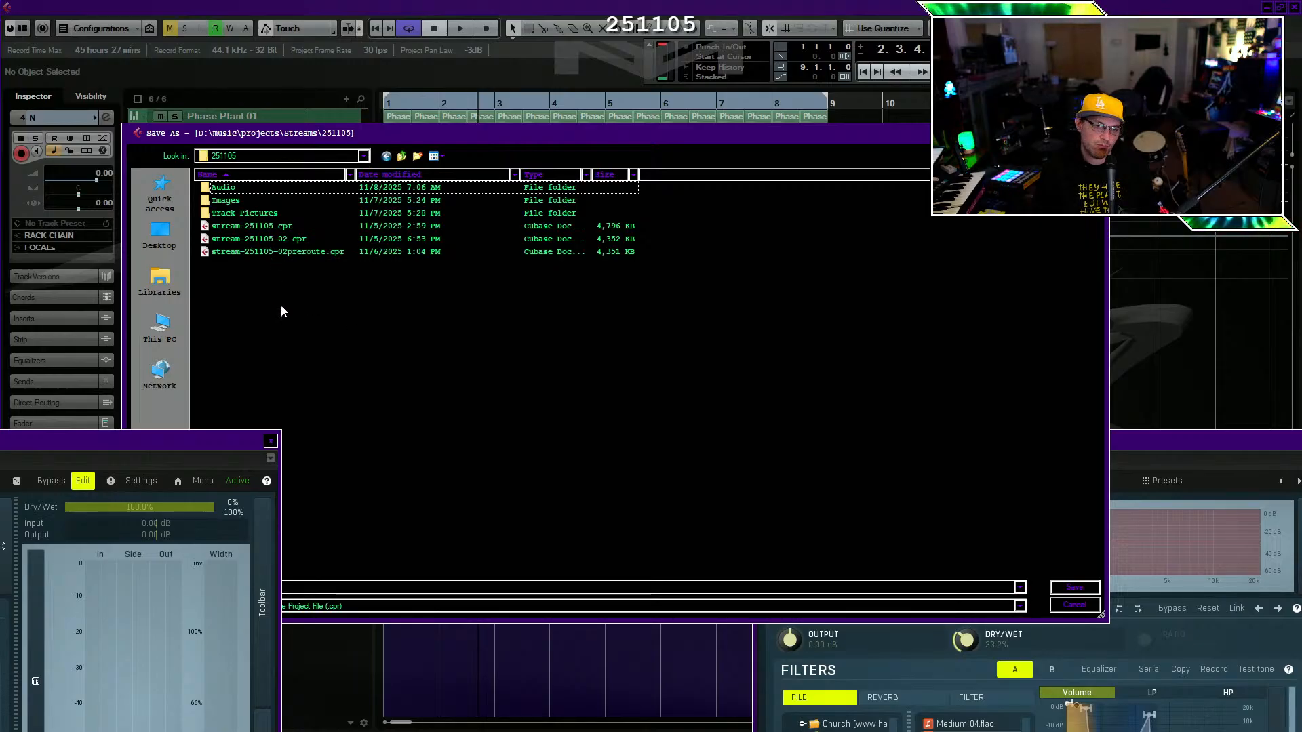
click(226, 242)
click(227, 251)
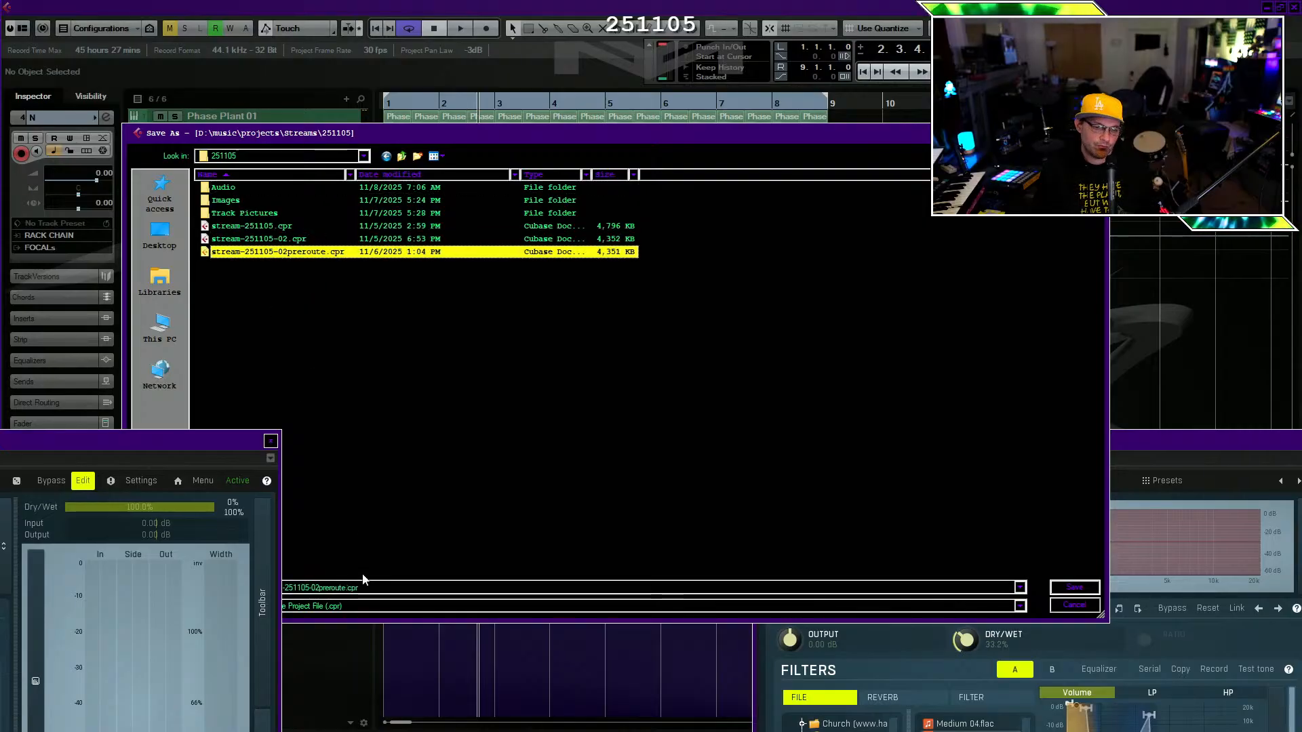
click(325, 589)
drag(305, 588, 663, 602)
text(8)
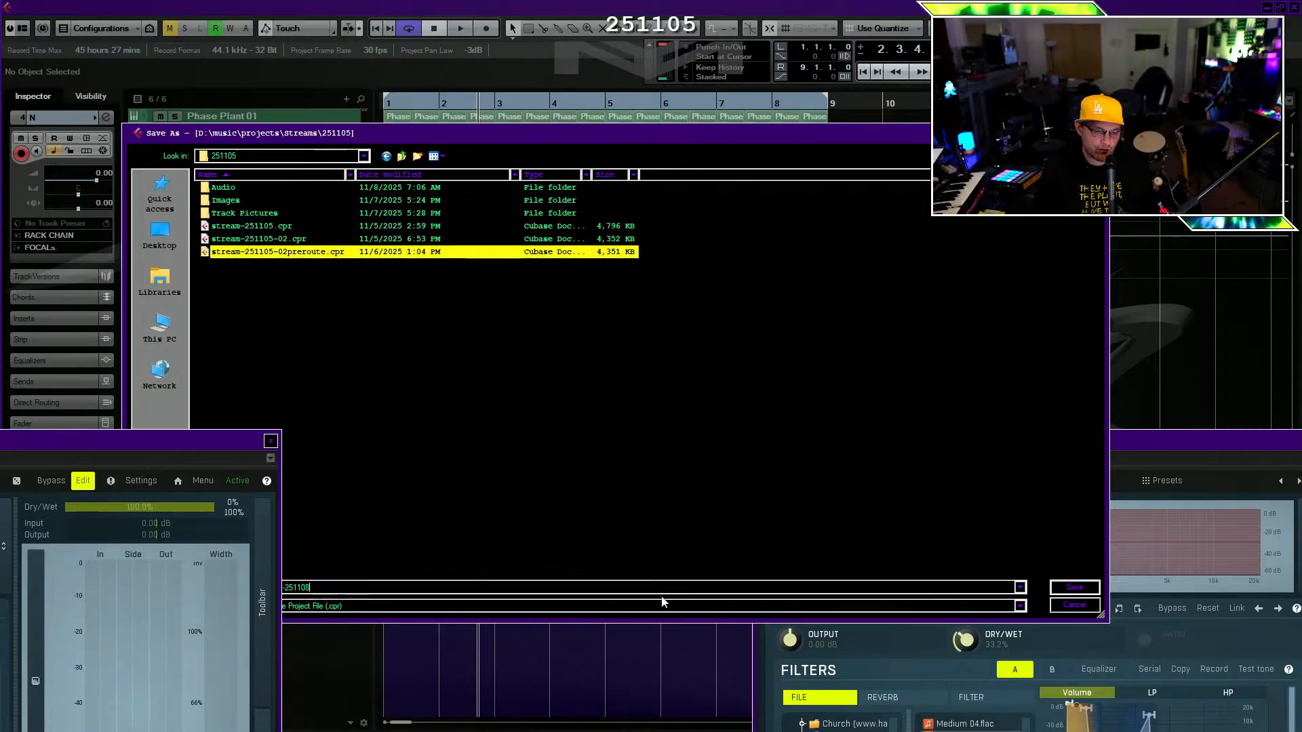
click(1076, 588)
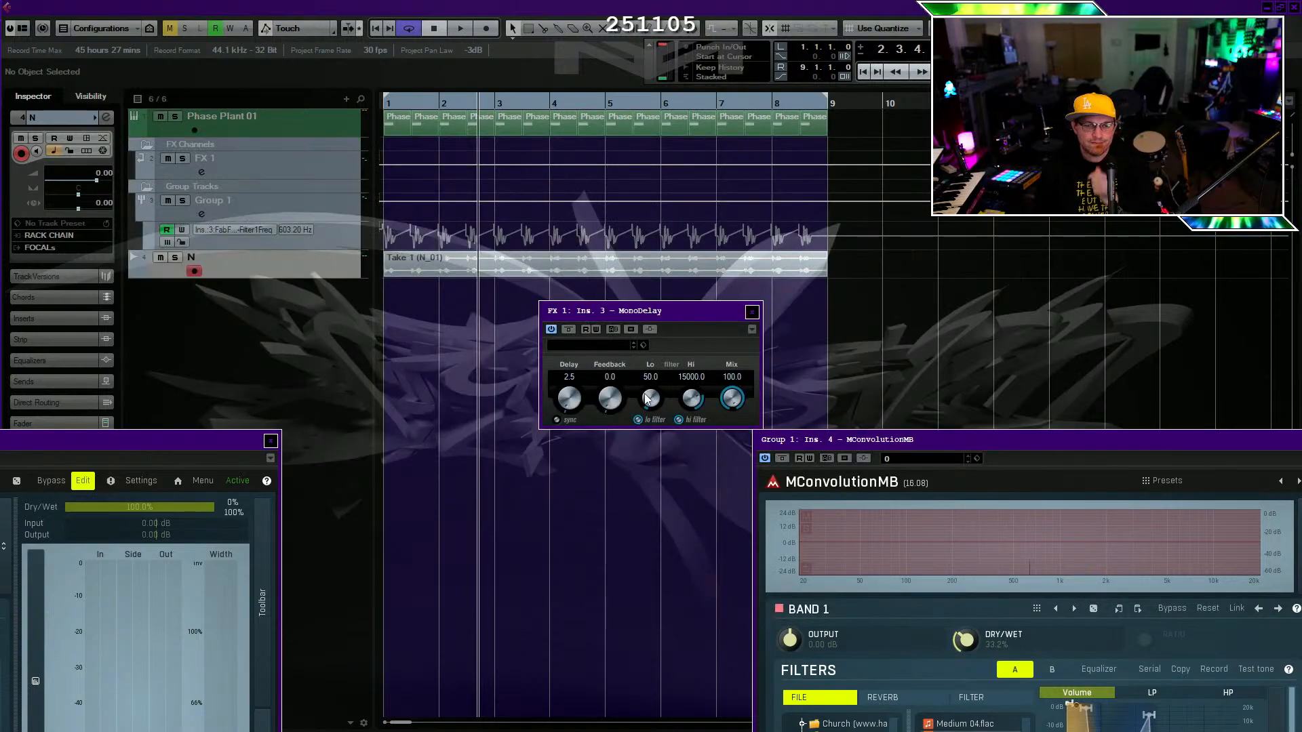
Solo track N and normalize its recorded take.
click(408, 273)
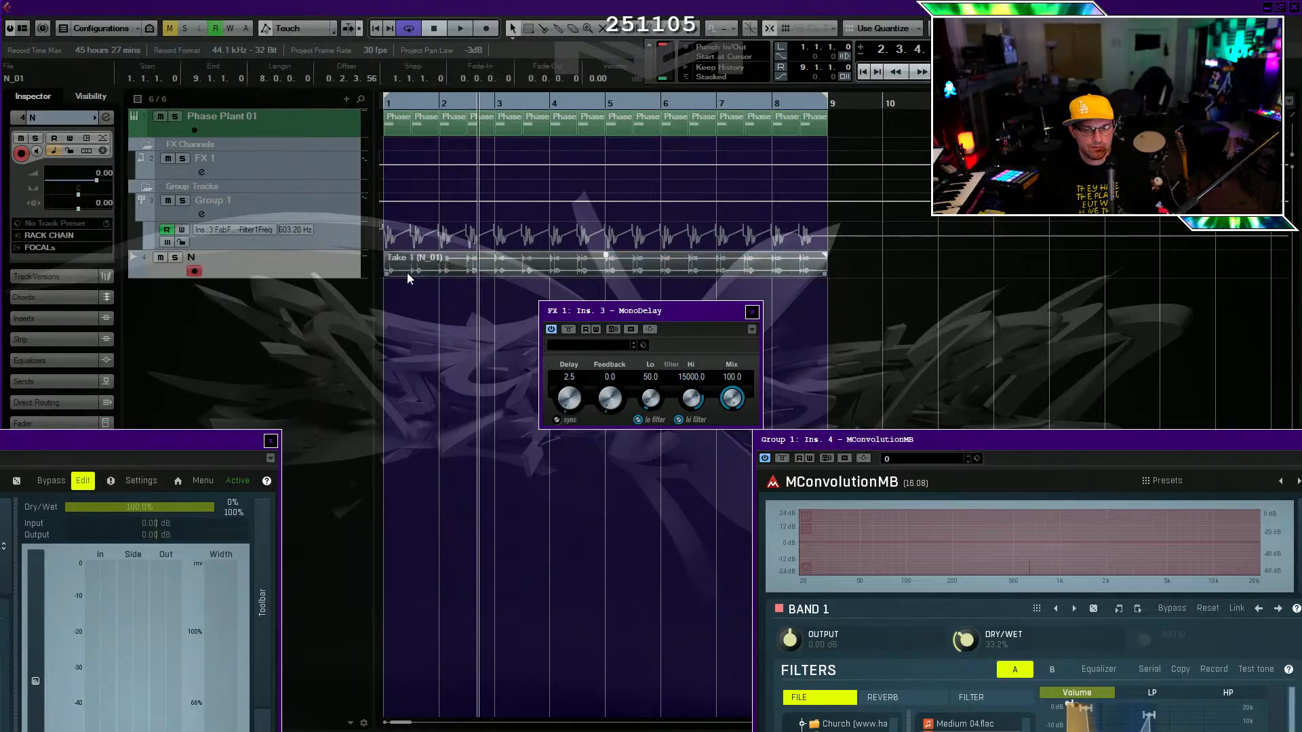
click(174, 258)
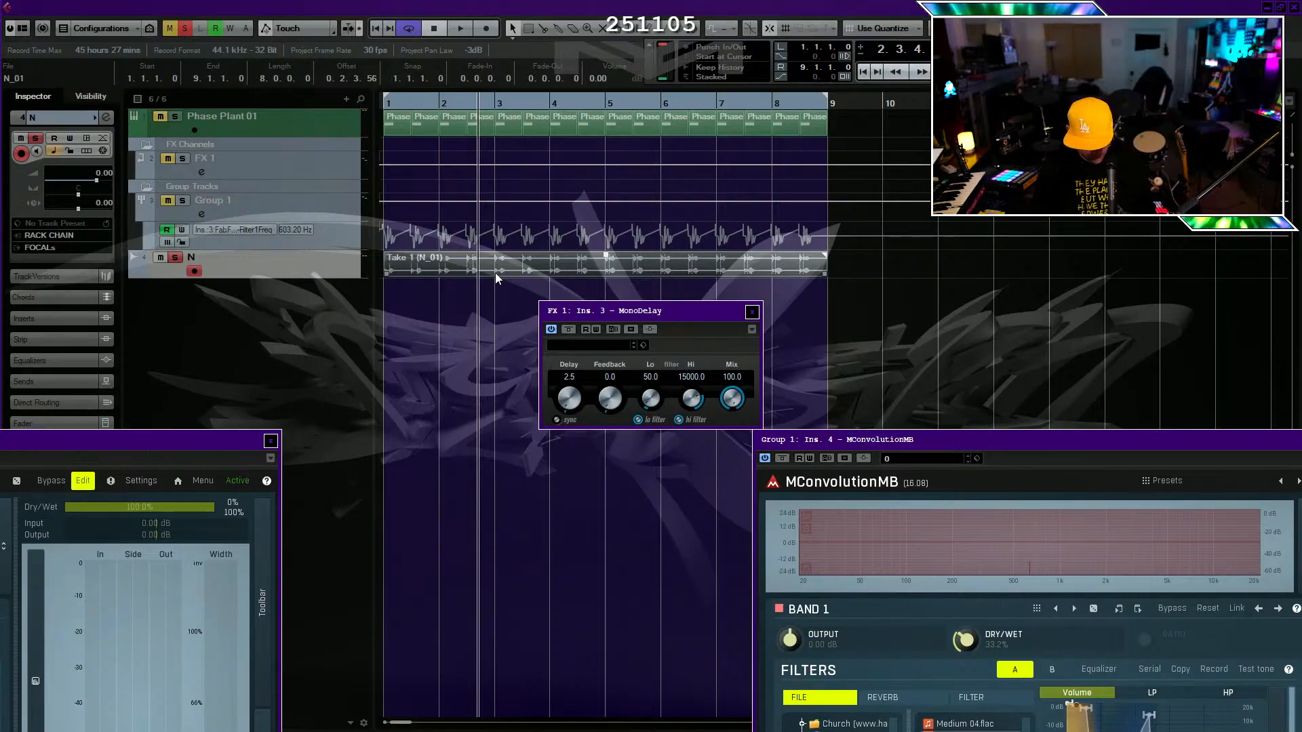
key(shift+n)
click(480, 112)
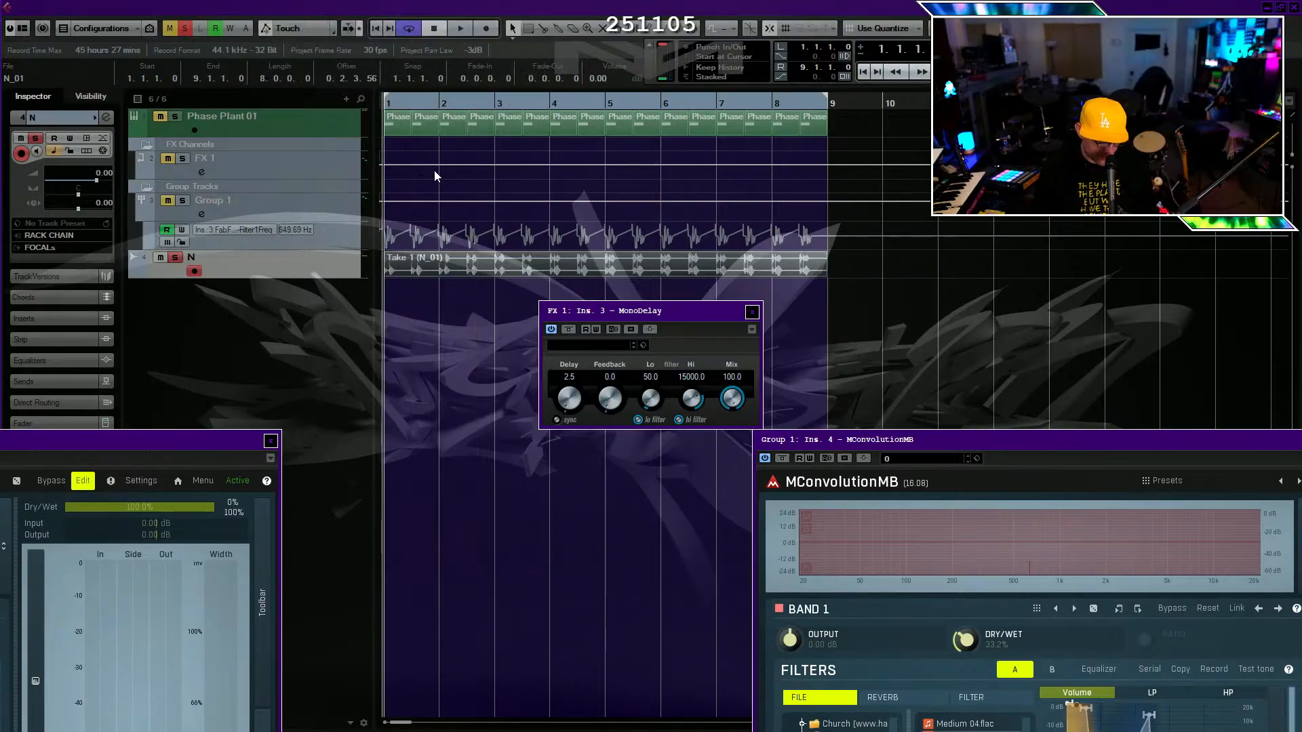
click(483, 316)
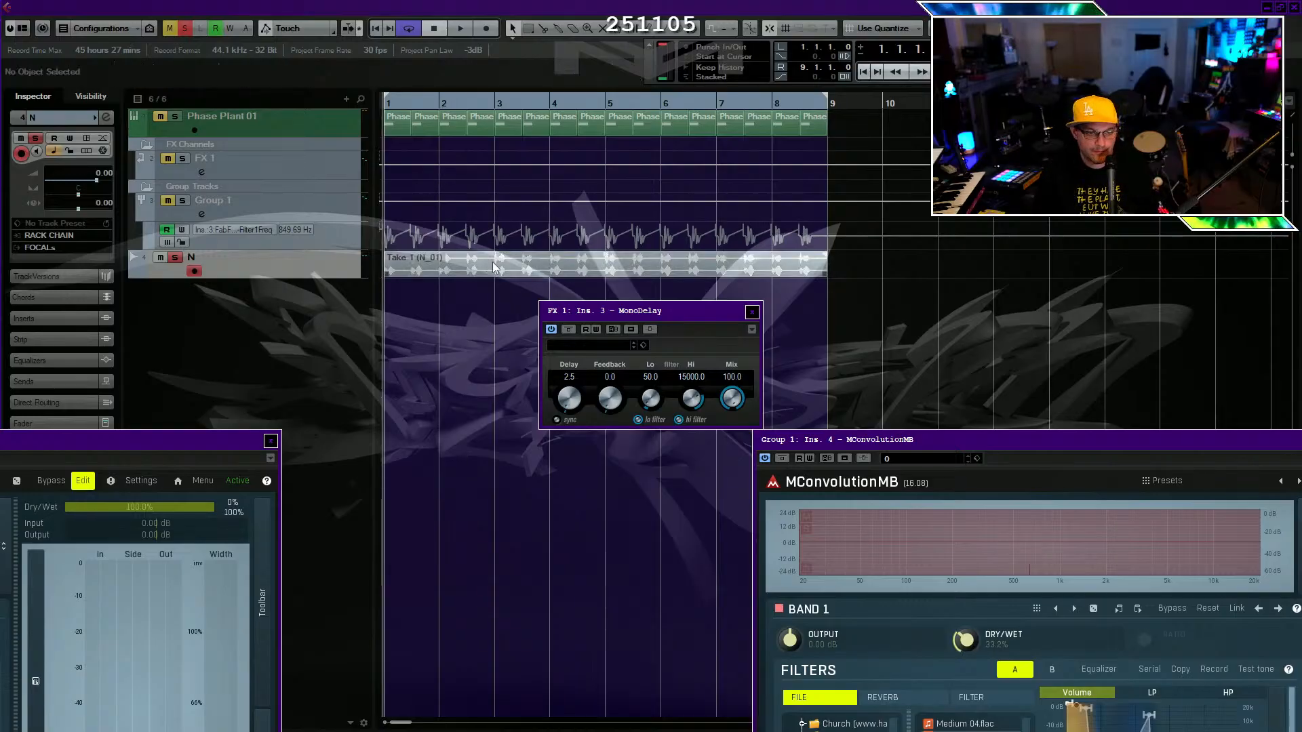
Enter 2511-Mid-N-Chirp-Stream251108 as the file name in the Save As dialog, copy it and close the dialog.
key(ctrl+shift+e)
click(1070, 586)
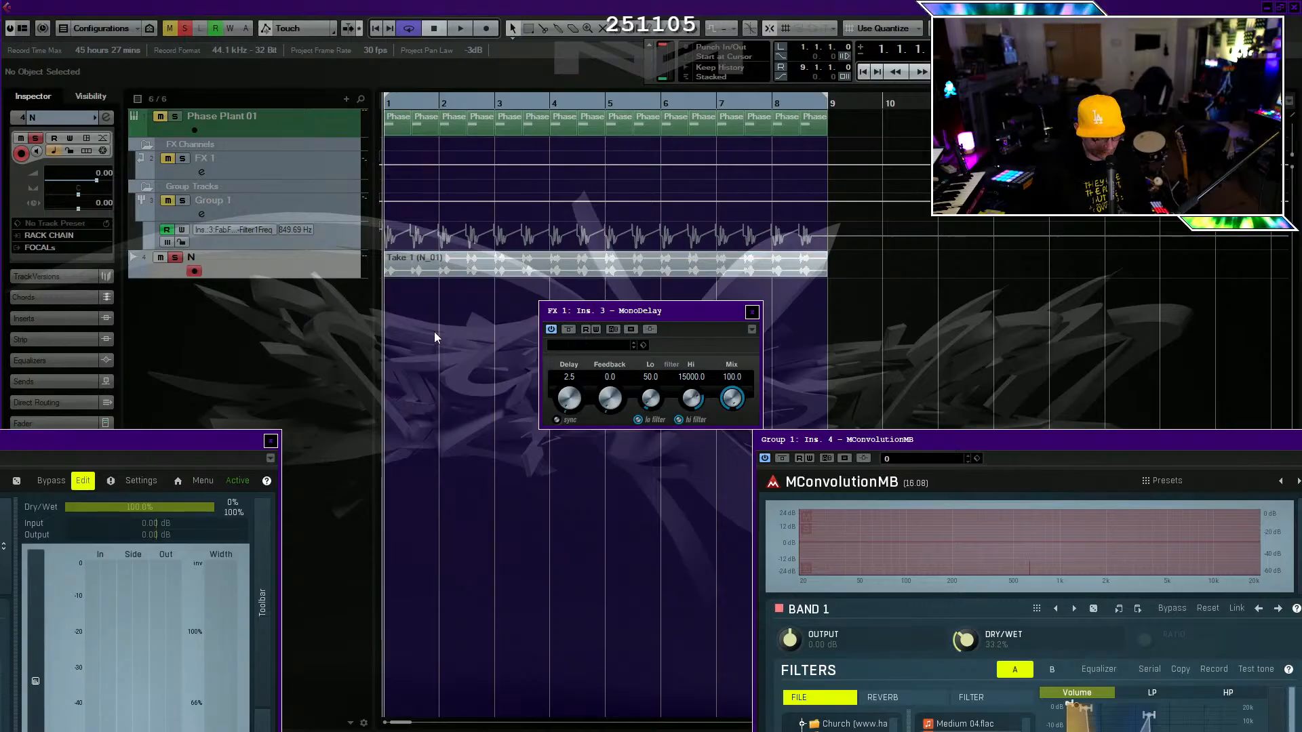
key(ctrl+shift+s)
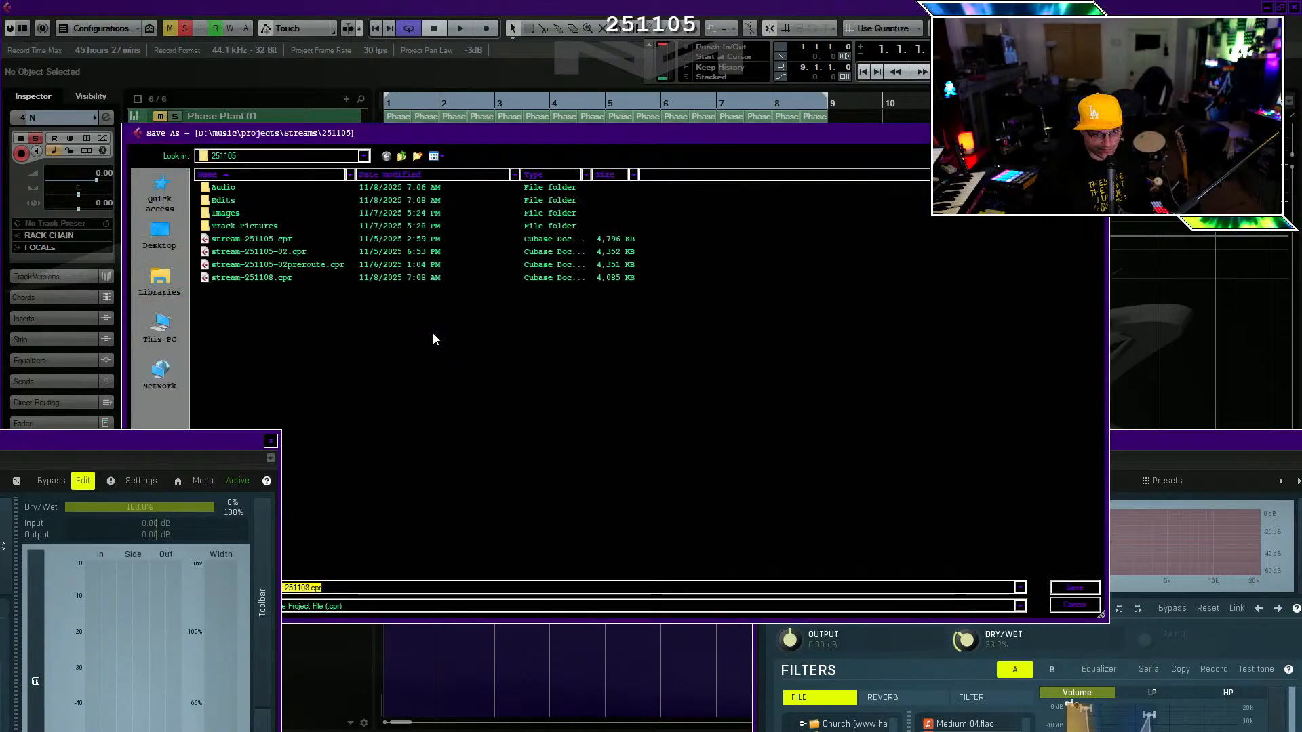
key(BackSpace)
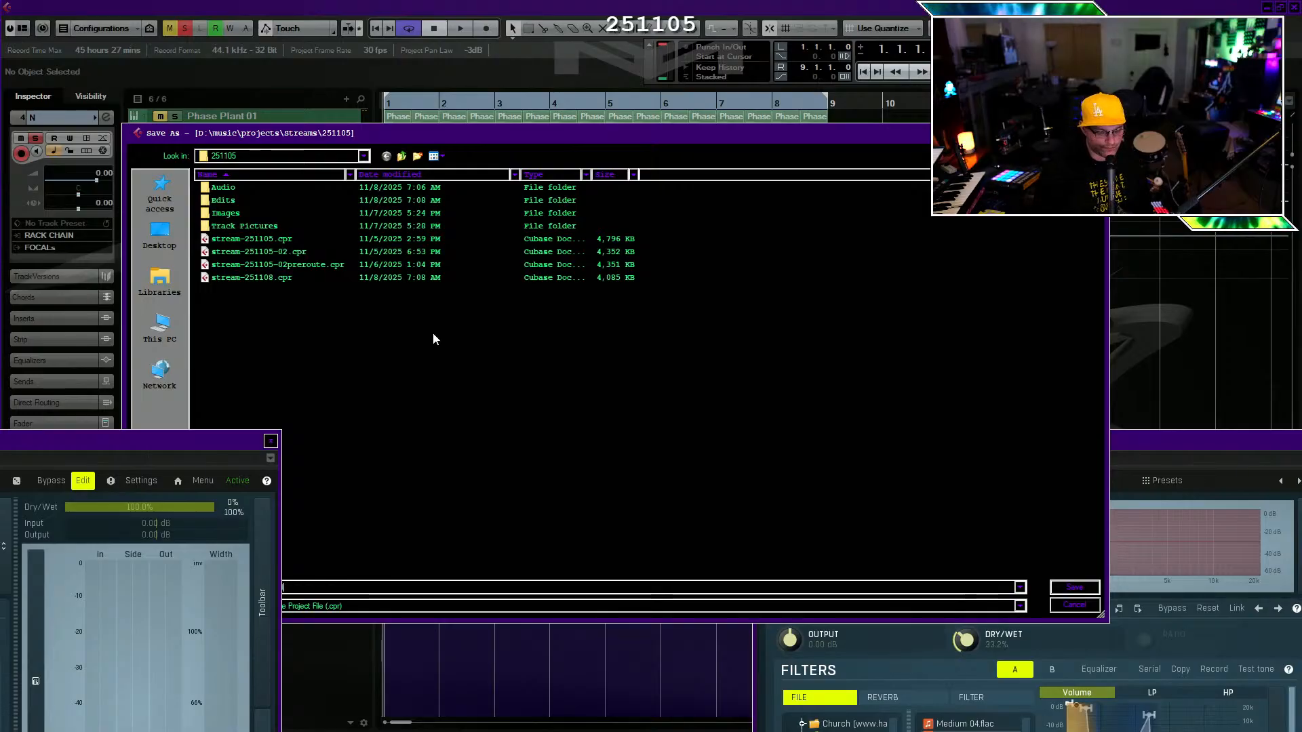
text(Mx)
key(BackSpace)
key(BackSpace)
text(Mid)
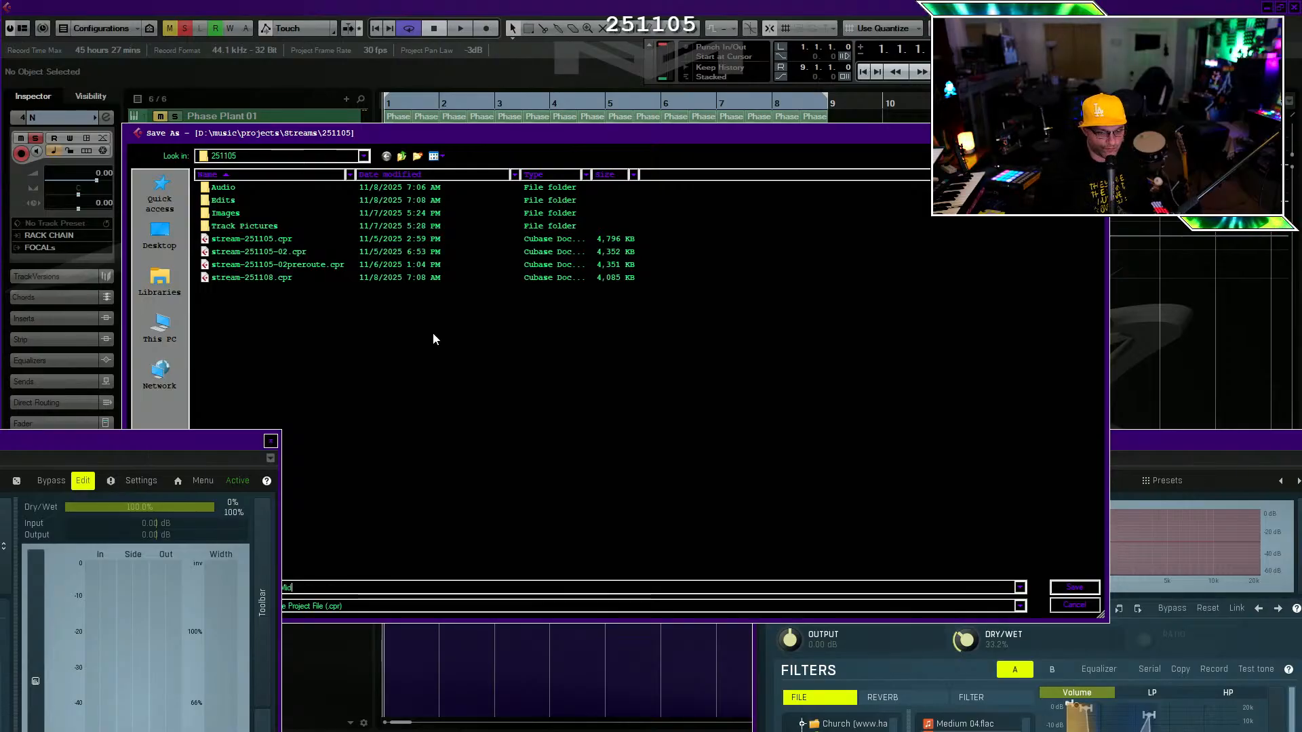
text(-N-)
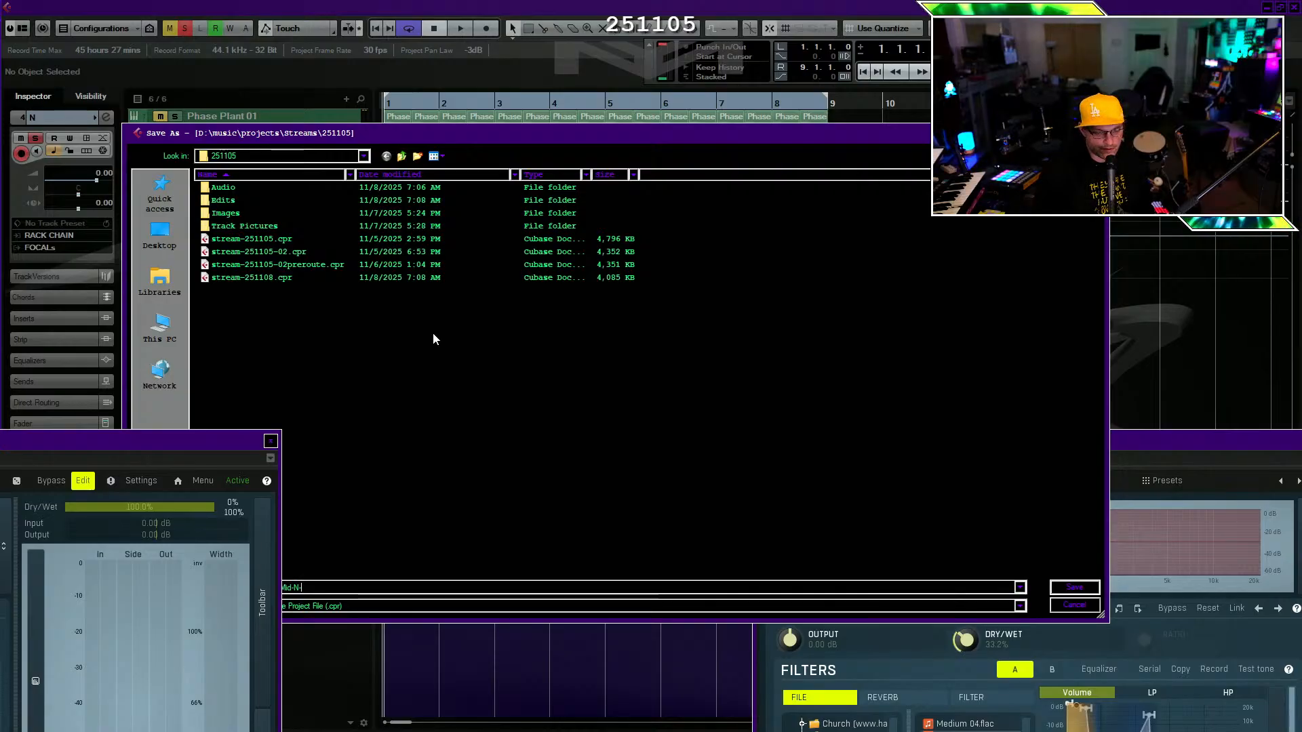
text(Chirp)
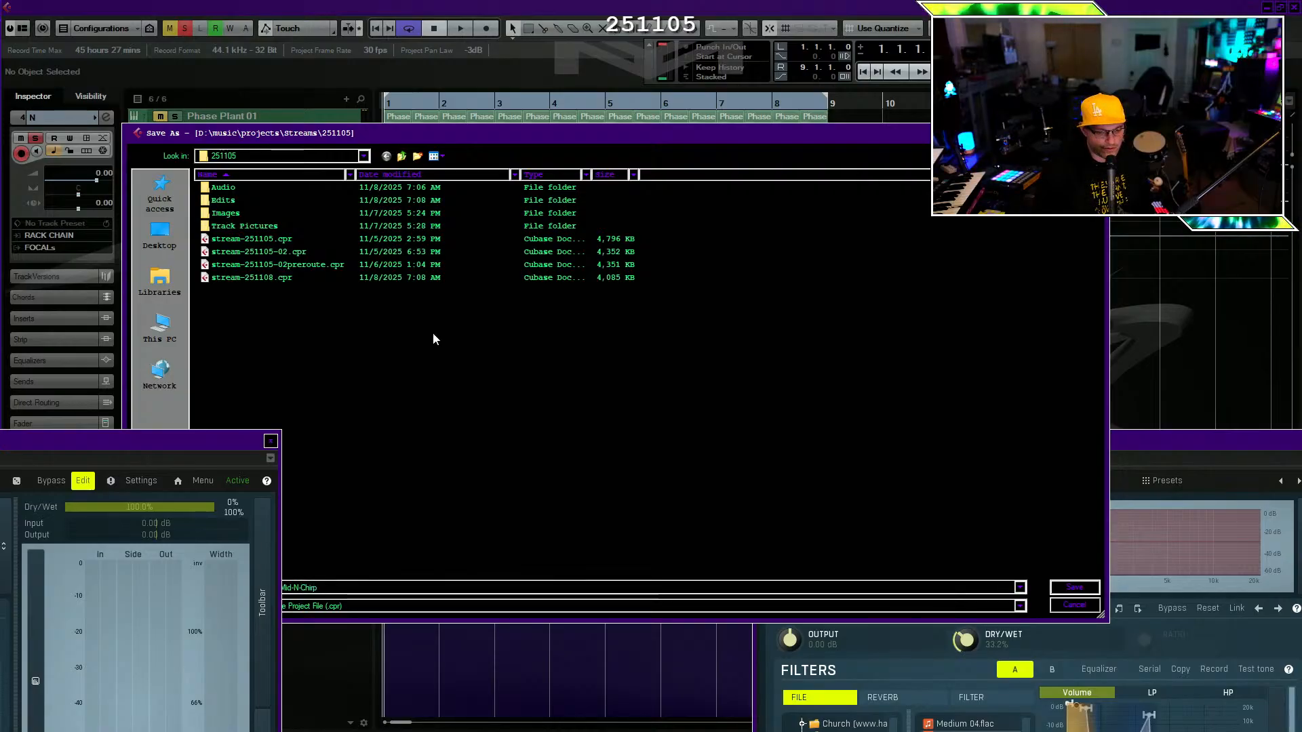
text(-Stream2)
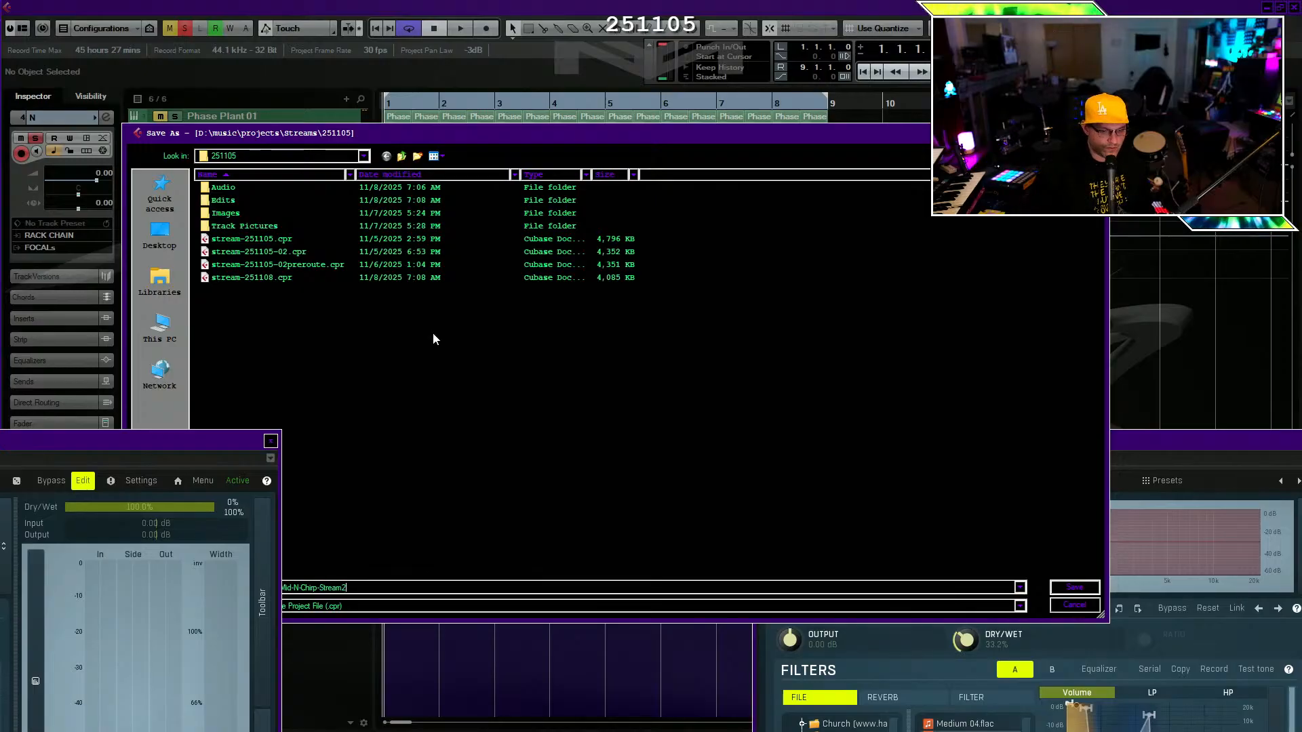
text(51108)
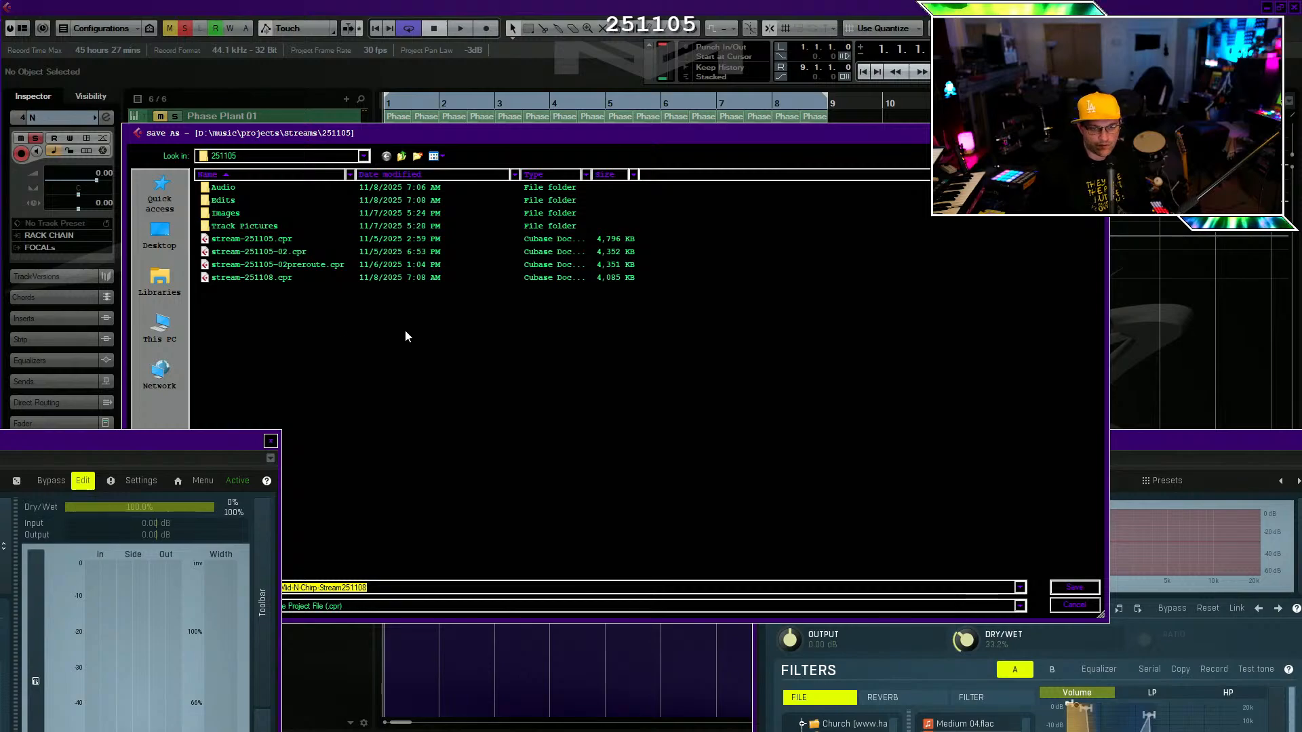
click(1071, 587)
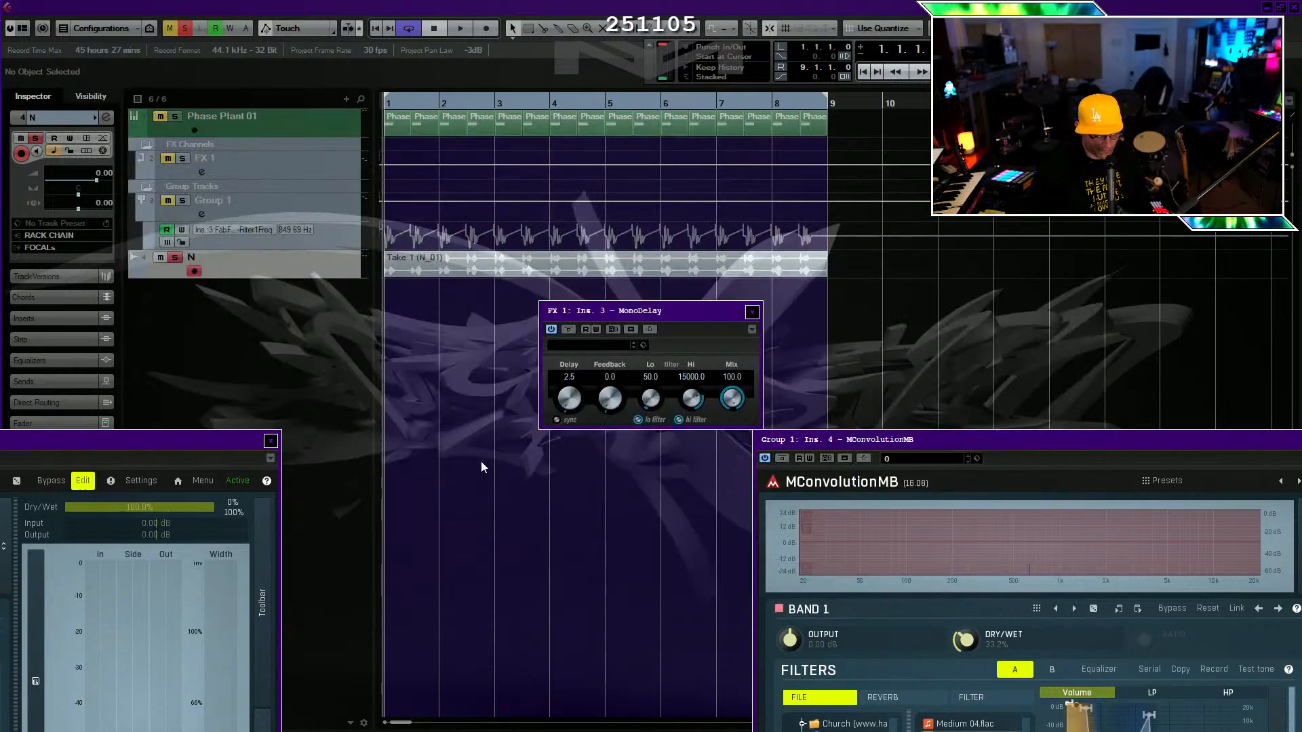
Set the audio mixdown's export location to a new folder named 2511 inside D:\music\samplesync.
key(ctrl+shift+e)
key(Return)
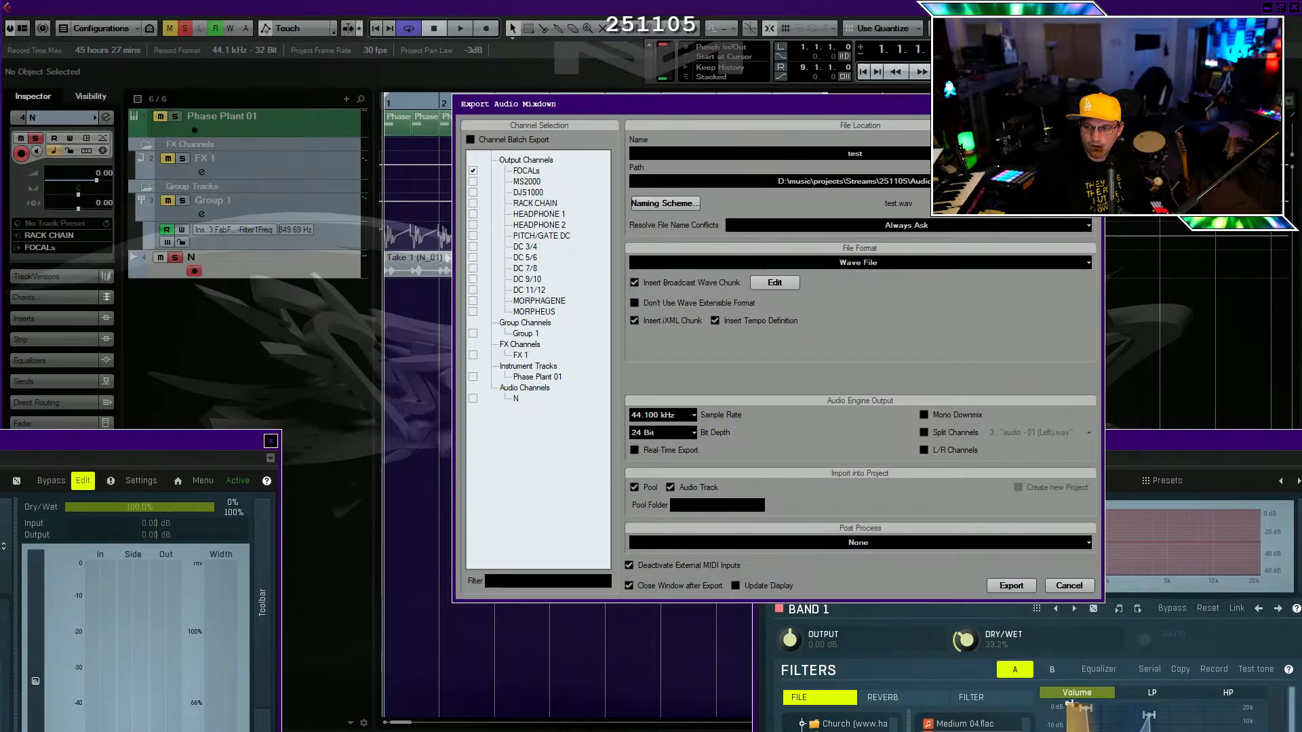
click(1087, 181)
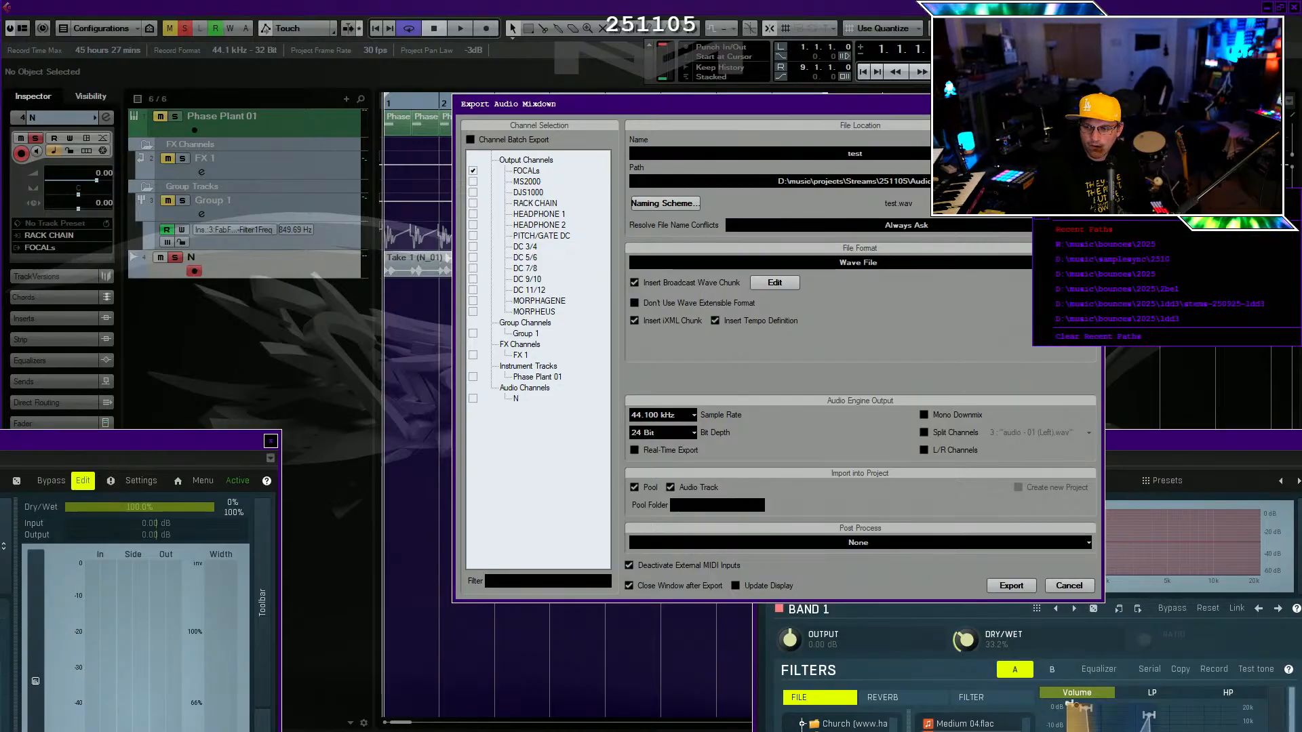
click(1163, 260)
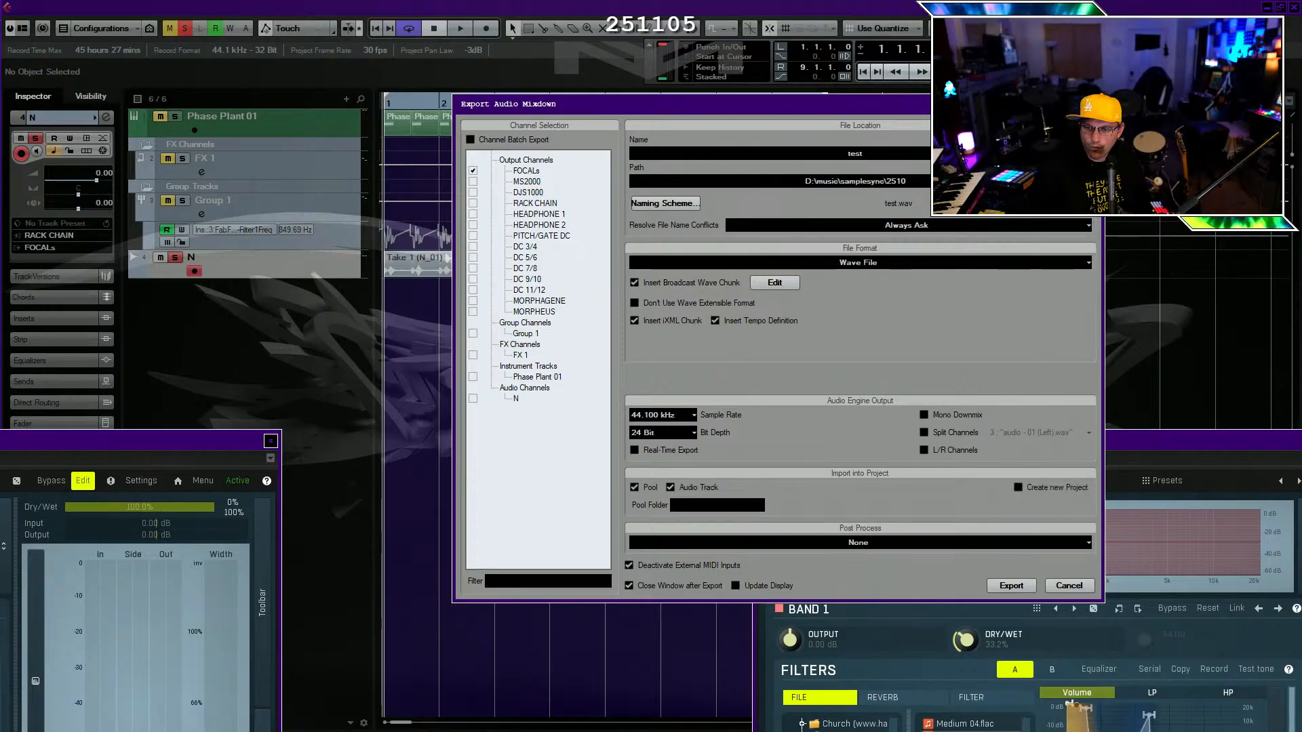
click(1087, 181)
click(401, 156)
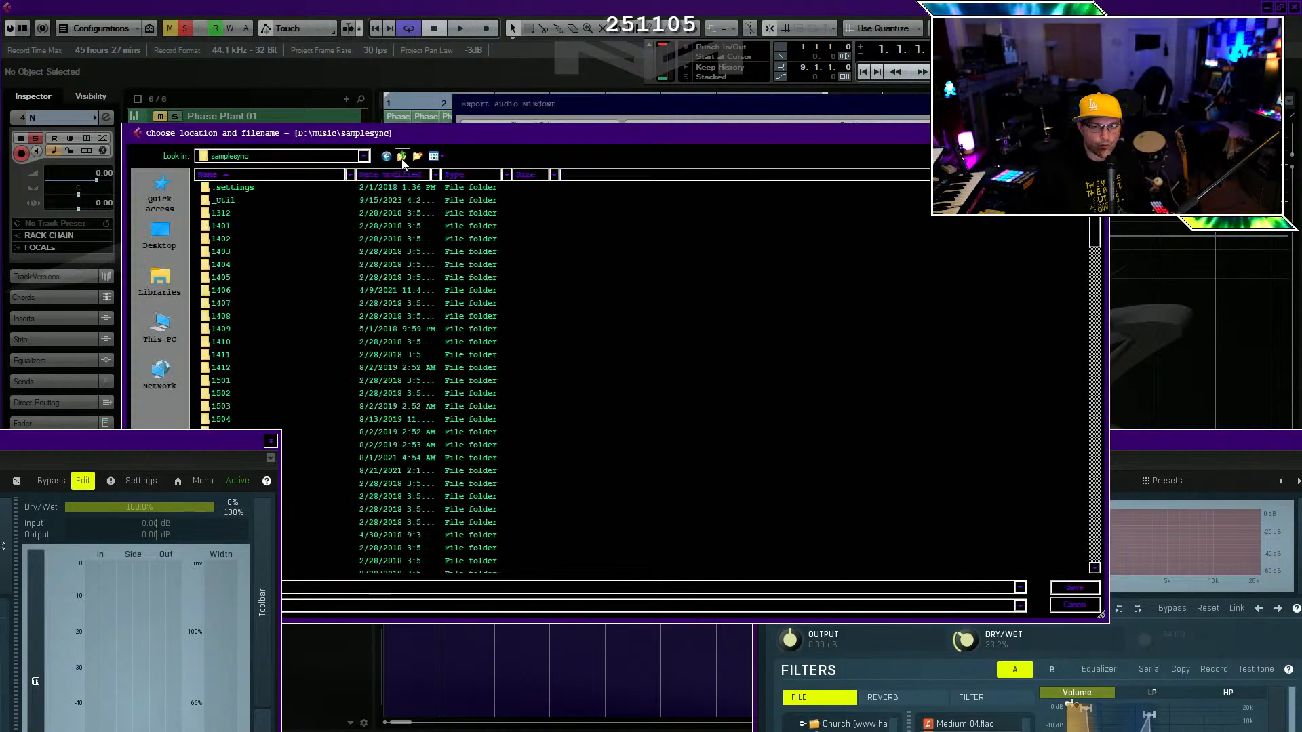
click(417, 156)
text(2511)
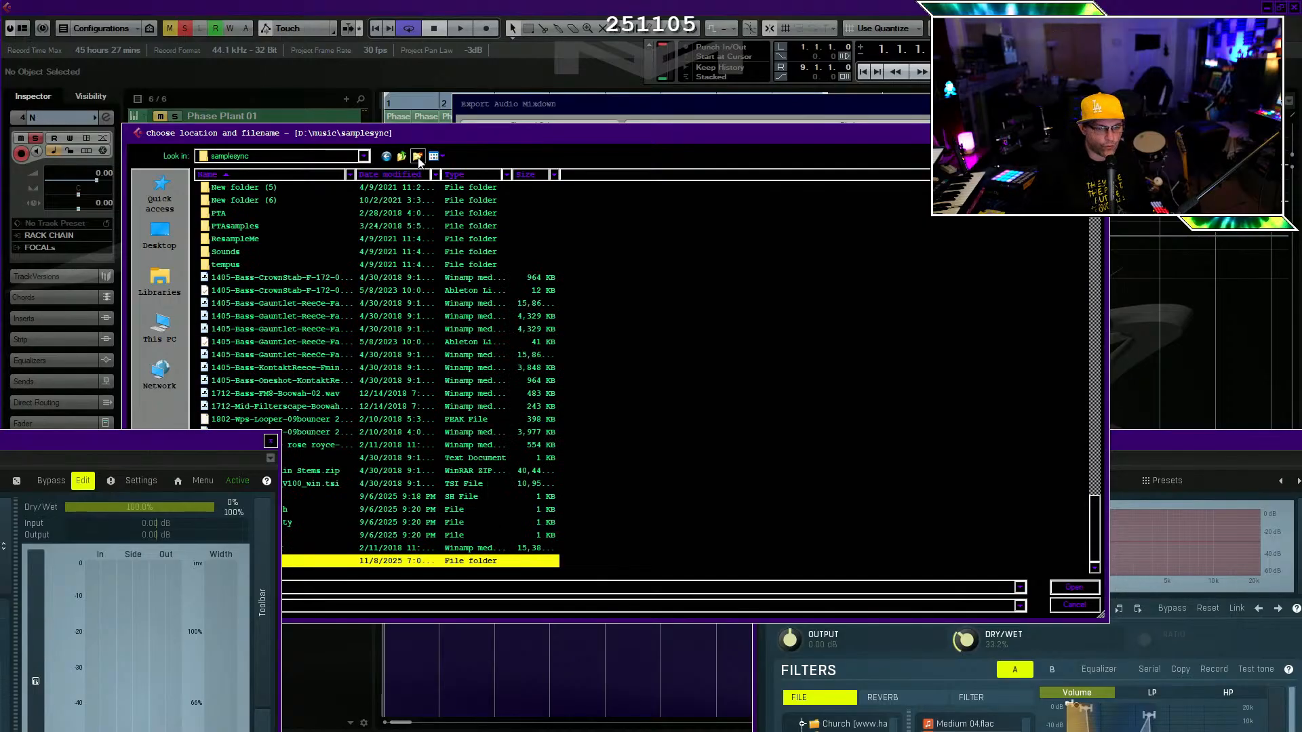
key(Return)
key(Return)
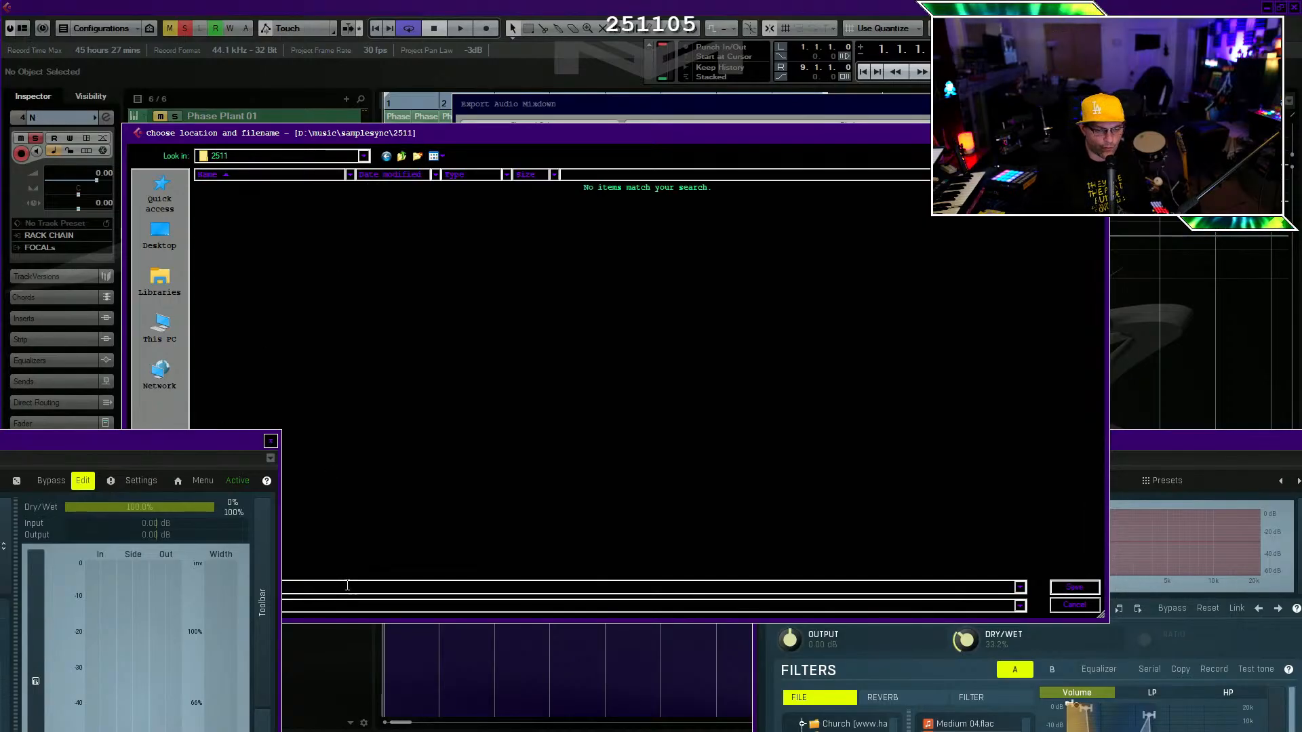
Name the mixdown 2511-Mid-N-Chirp-Stream251108, set it to 32 Bit (float) without importing to an audio track, and export it.
click(319, 587)
text(Mid-N-Chirp-Stream251108)
click(1075, 588)
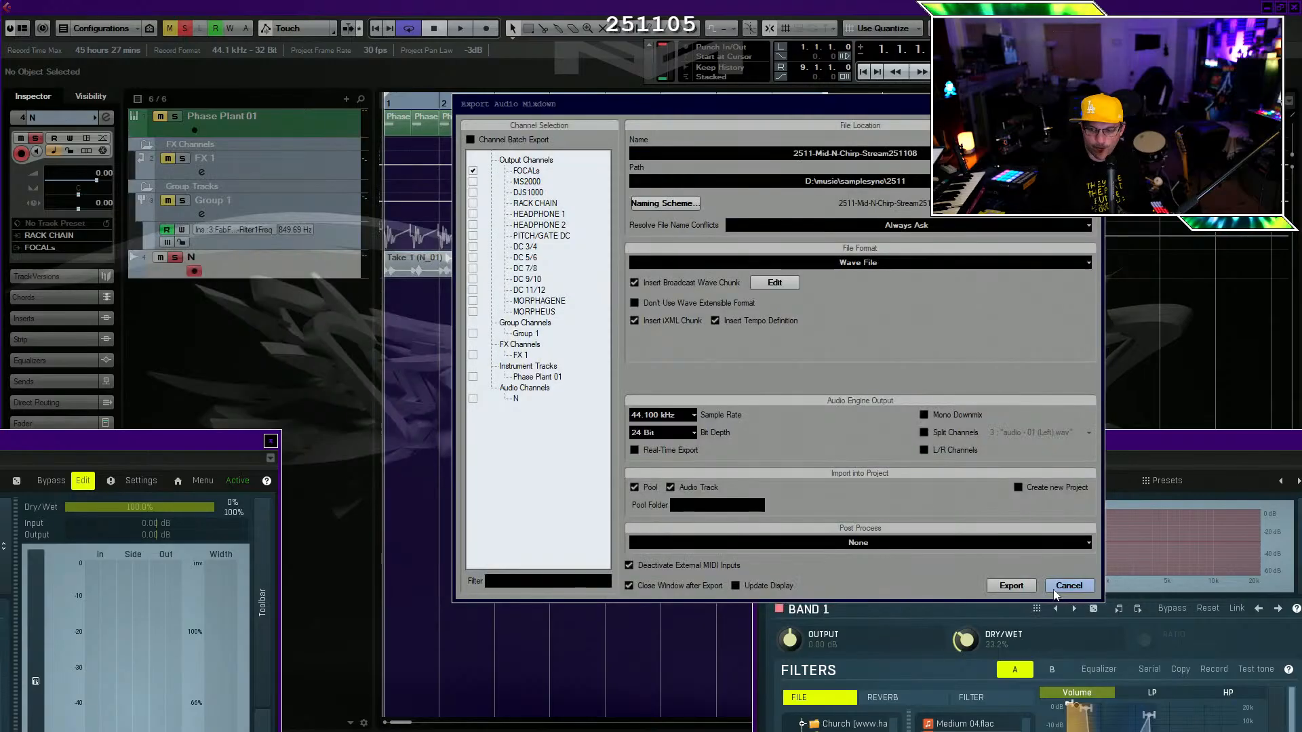
click(668, 433)
click(678, 493)
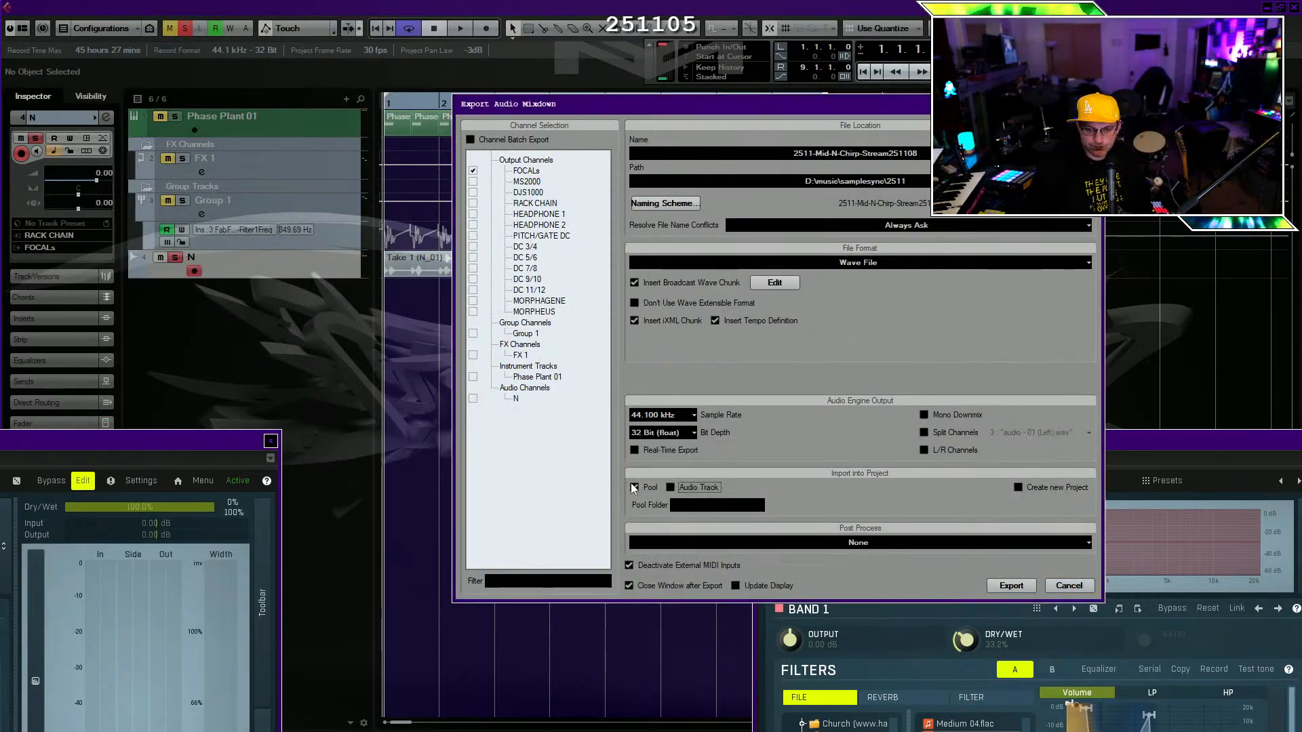
click(1004, 586)
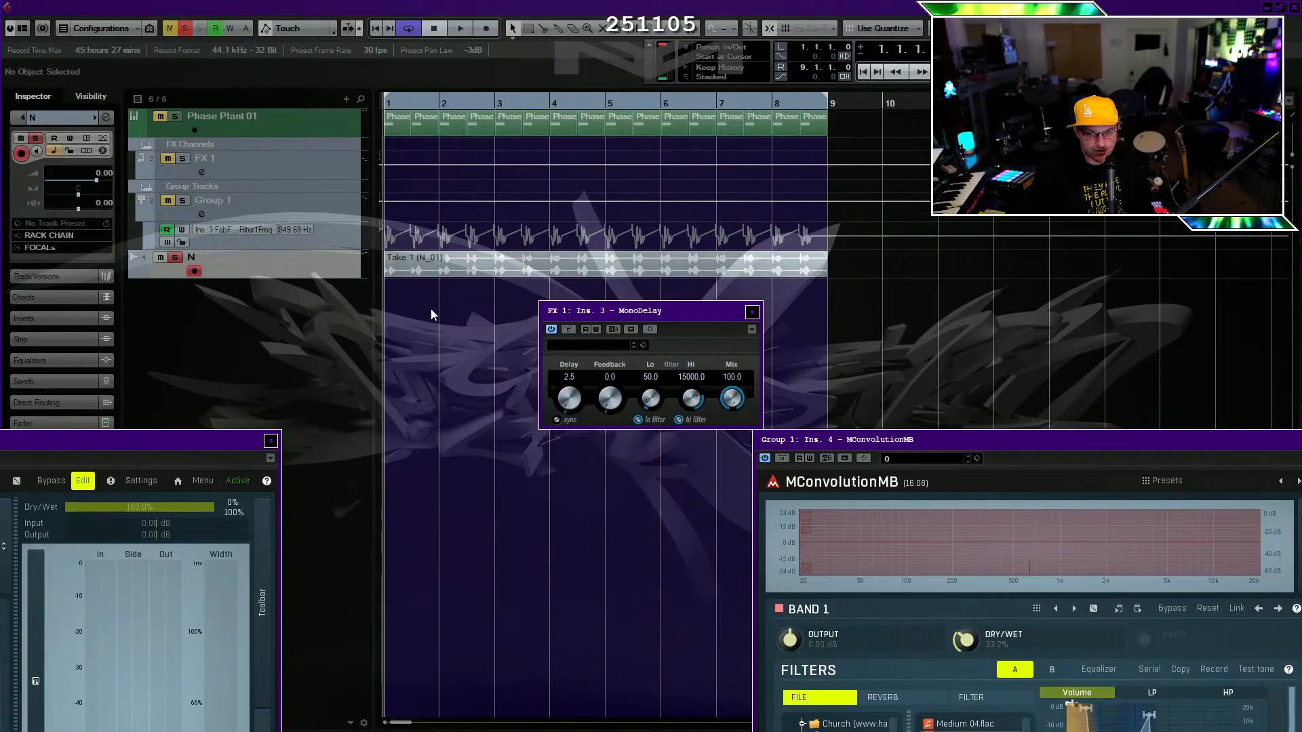
Move the take on track N to bar 11 and transpose all Phase Plant 01 parts by -12.
drag(417, 271, 971, 270)
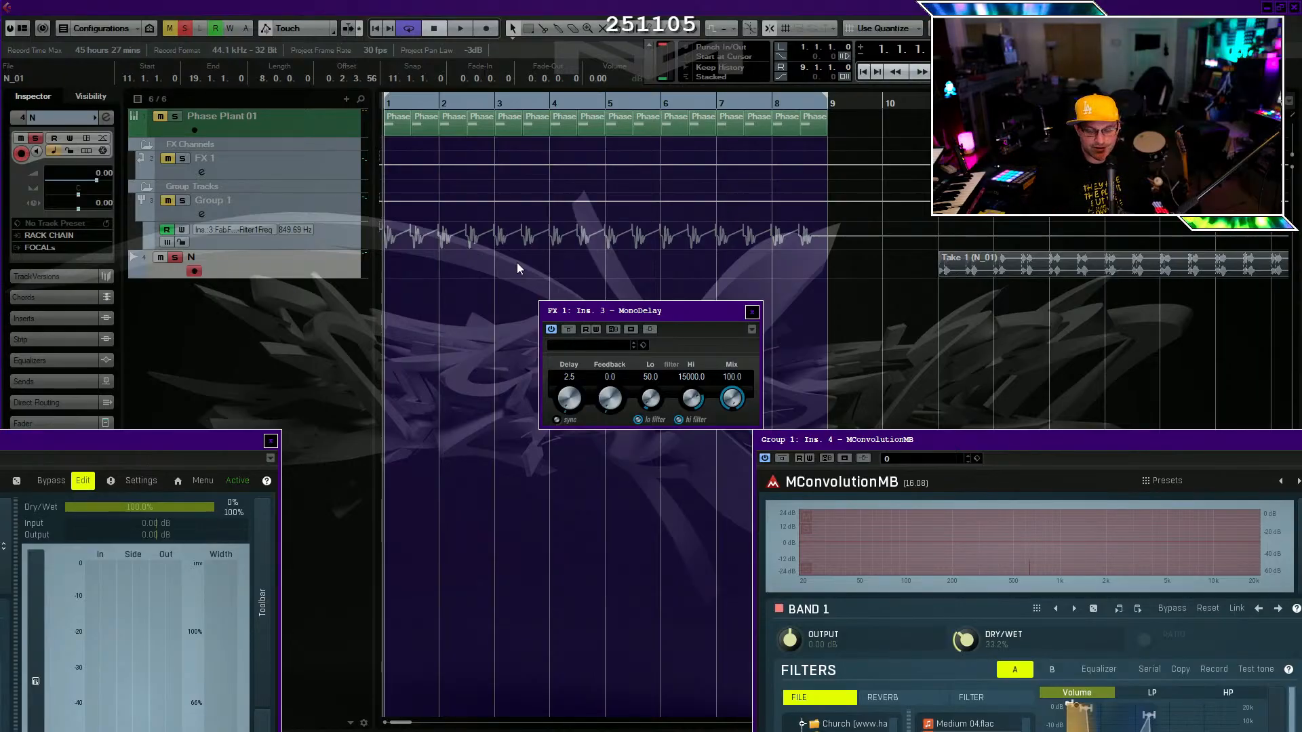
click(491, 283)
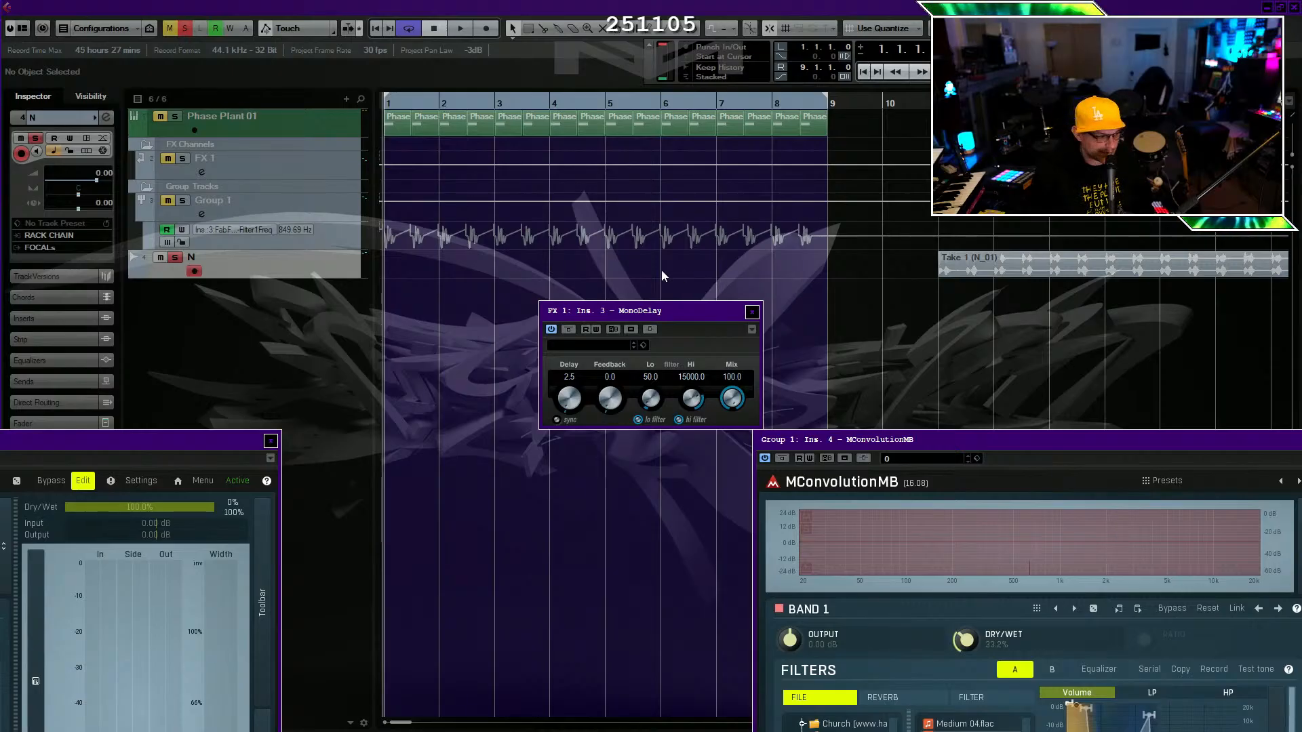
drag(850, 121, 382, 122)
drag(555, 92, 556, 100)
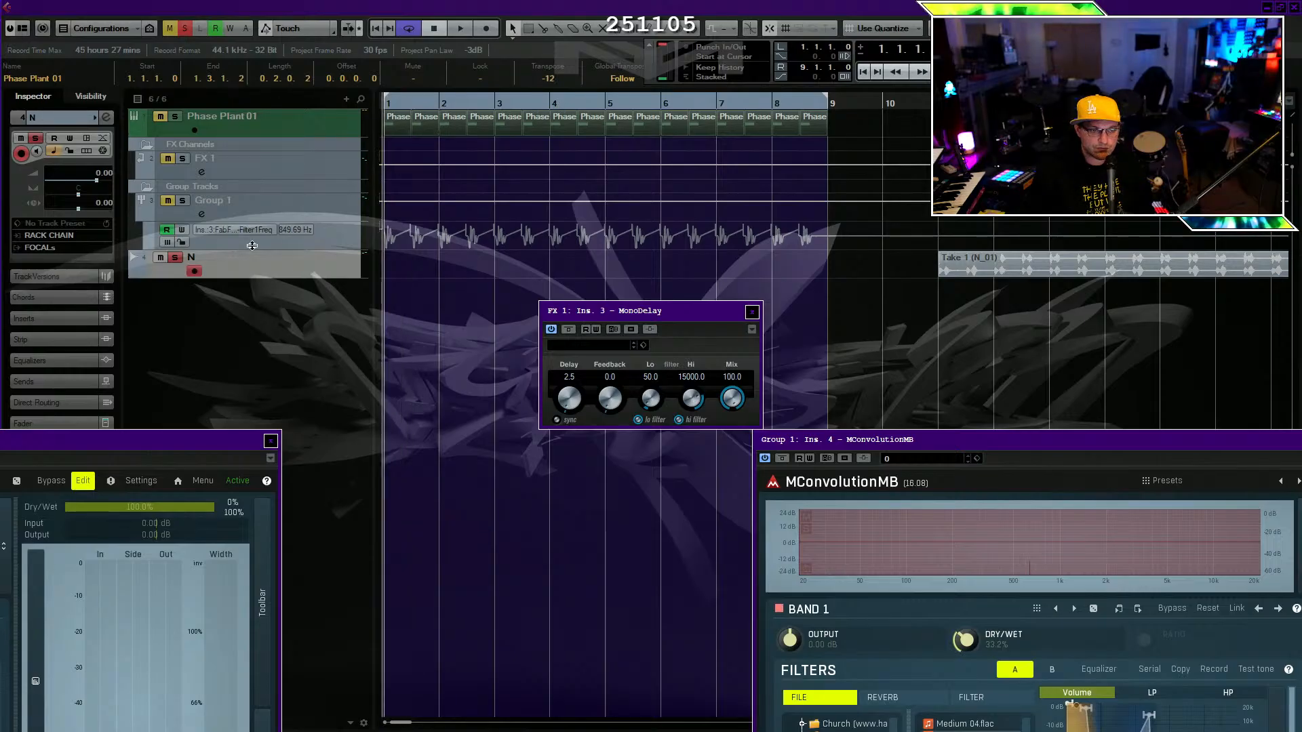
Clear all solos and record the transposed parts onto track N from bar 1 to bar 9.
click(181, 32)
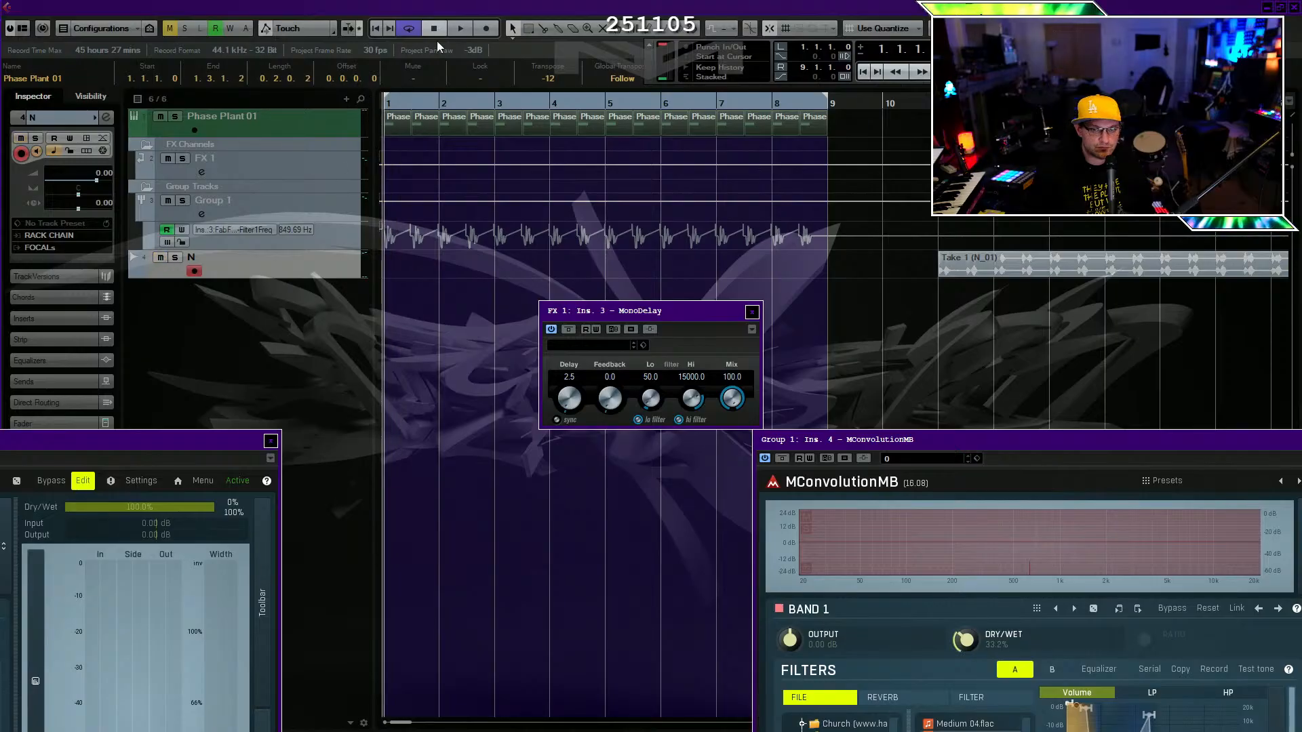
click(486, 28)
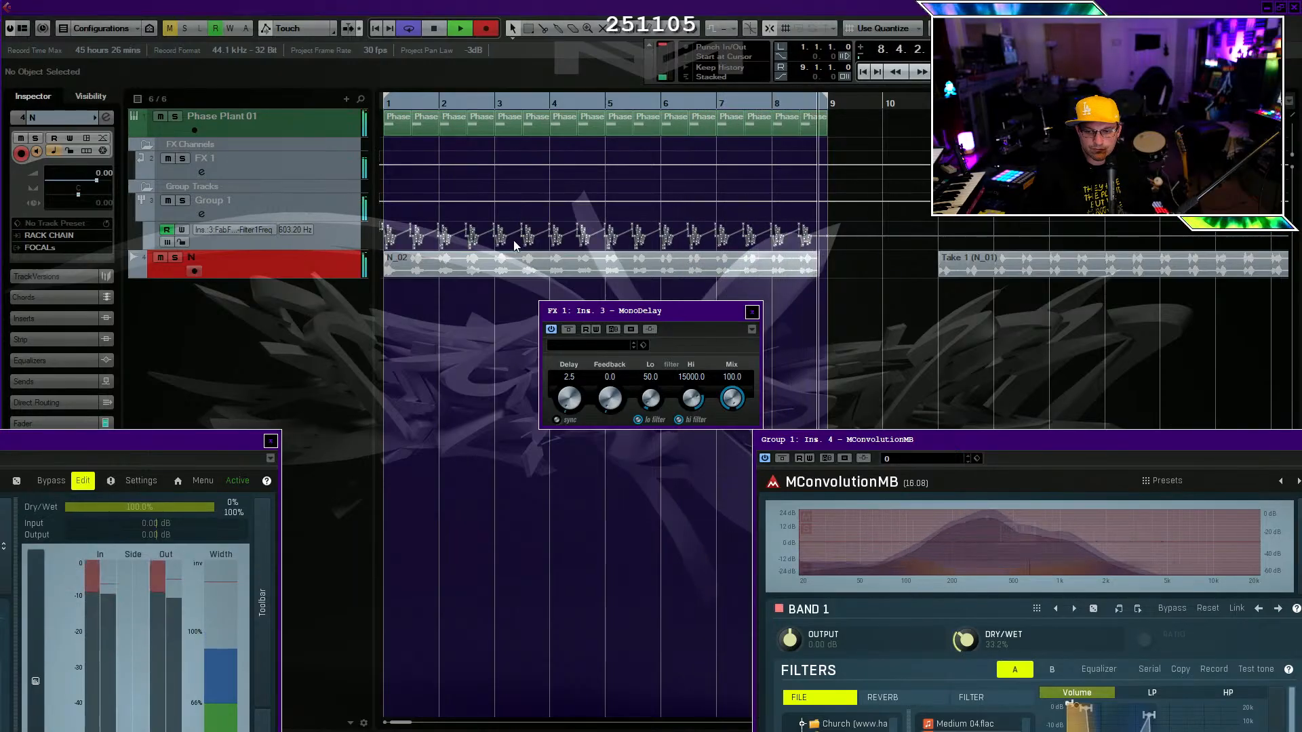
key(space)
Move the first take on track N to bar 17 and the new take to bar 9.
key(g)
key(g)
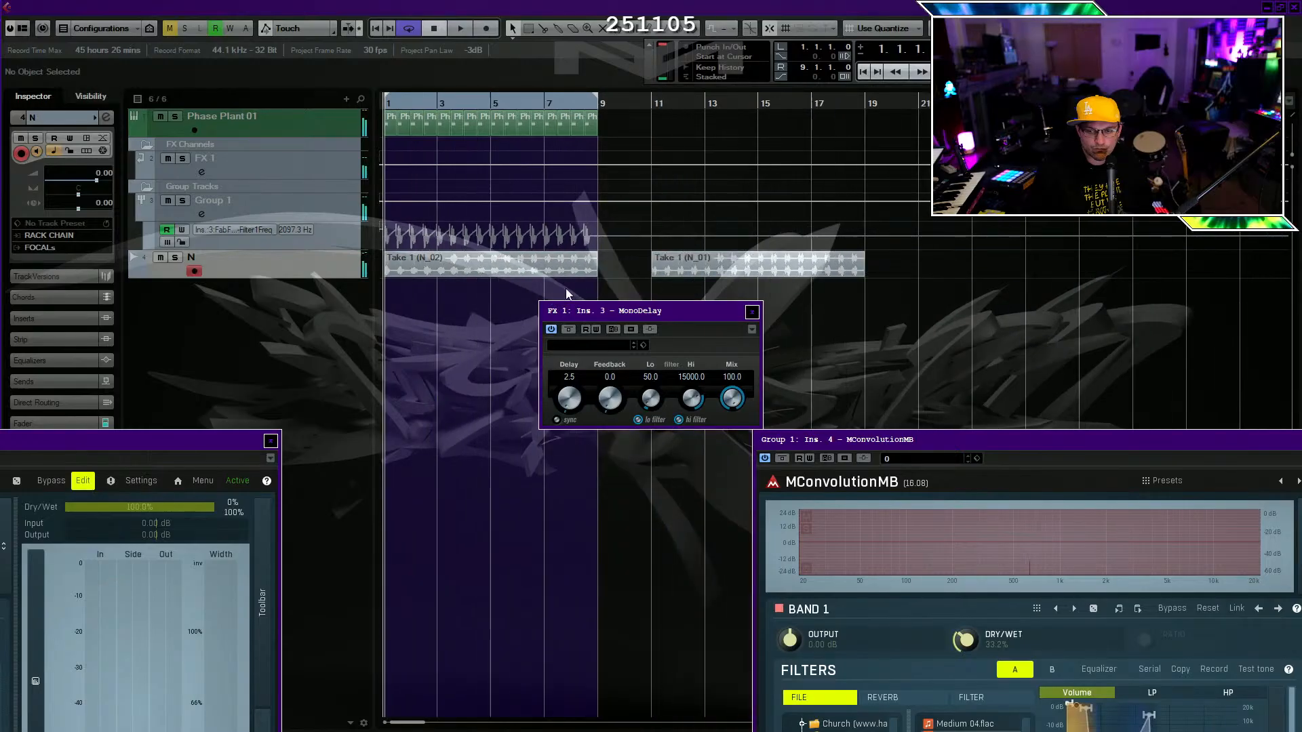
drag(671, 265, 777, 264)
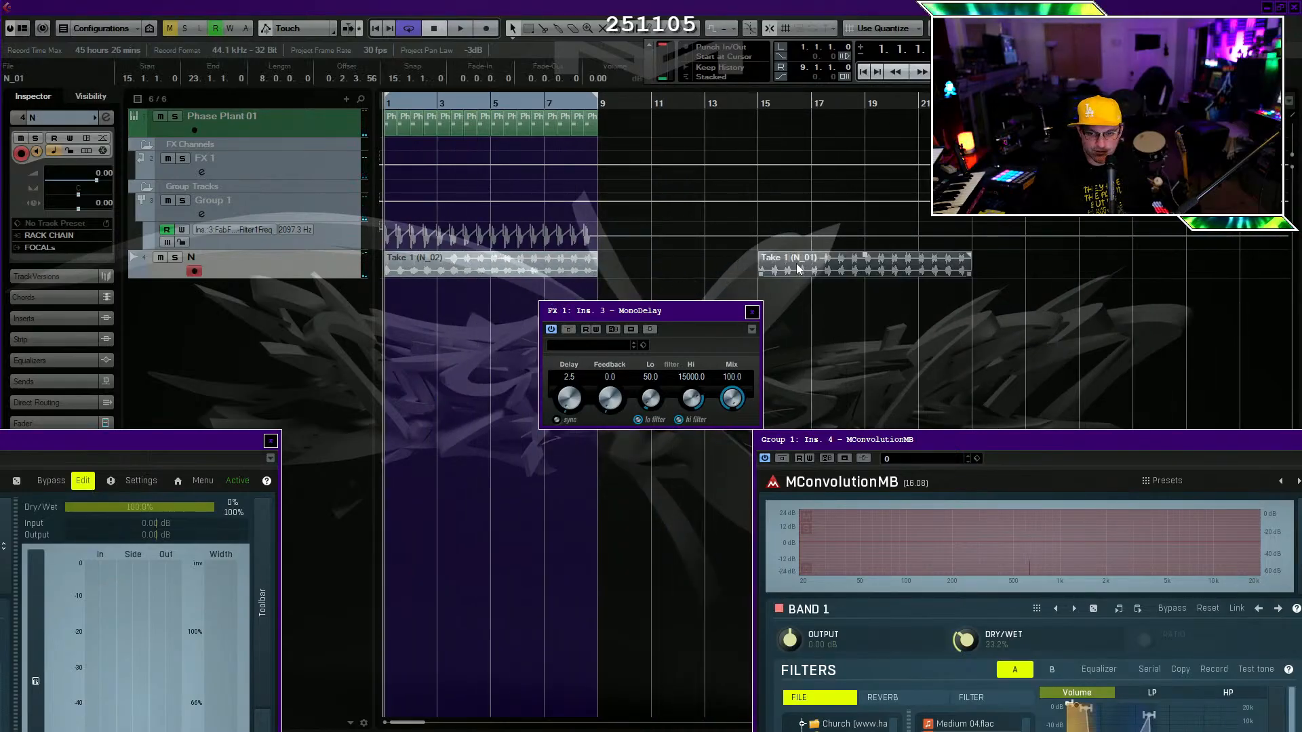
drag(798, 269, 851, 269)
drag(438, 269, 646, 266)
click(475, 291)
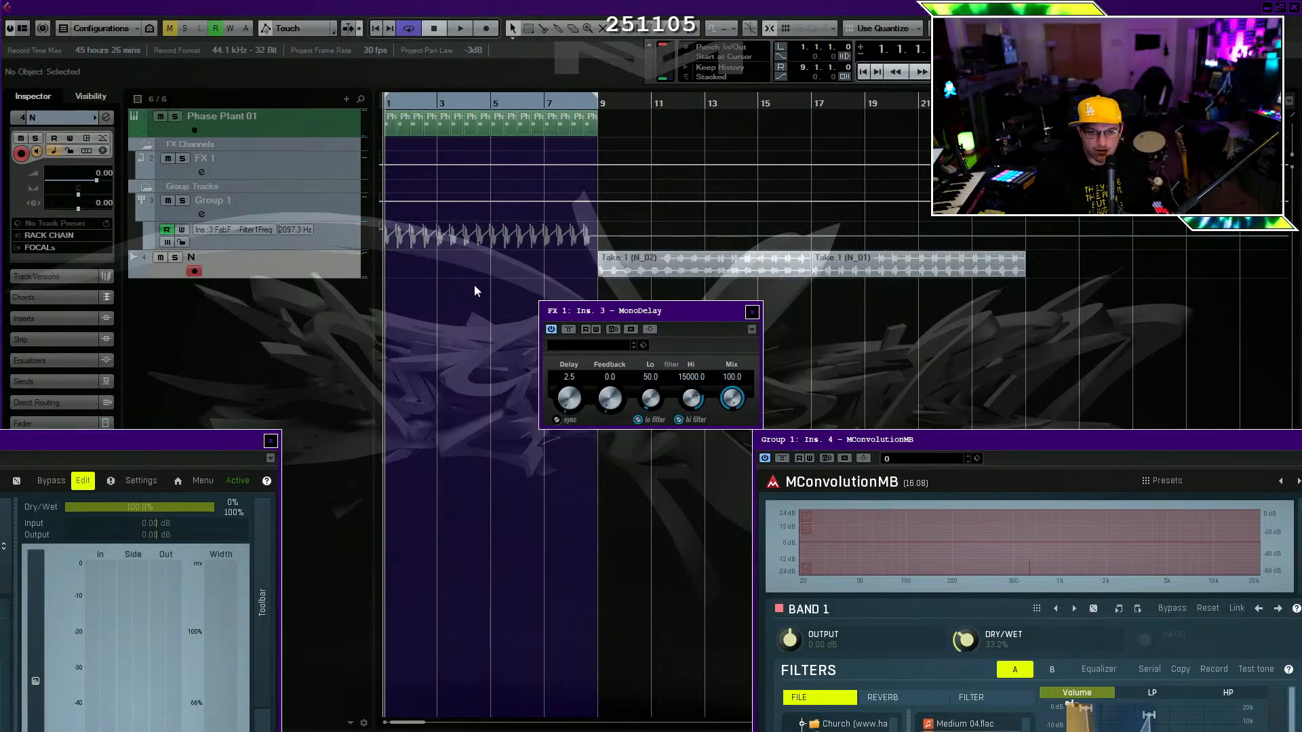
Set the transpose of all Phase Plant 01 parts to -5 and record them onto track N from bar 1 to bar 9.
click(384, 105)
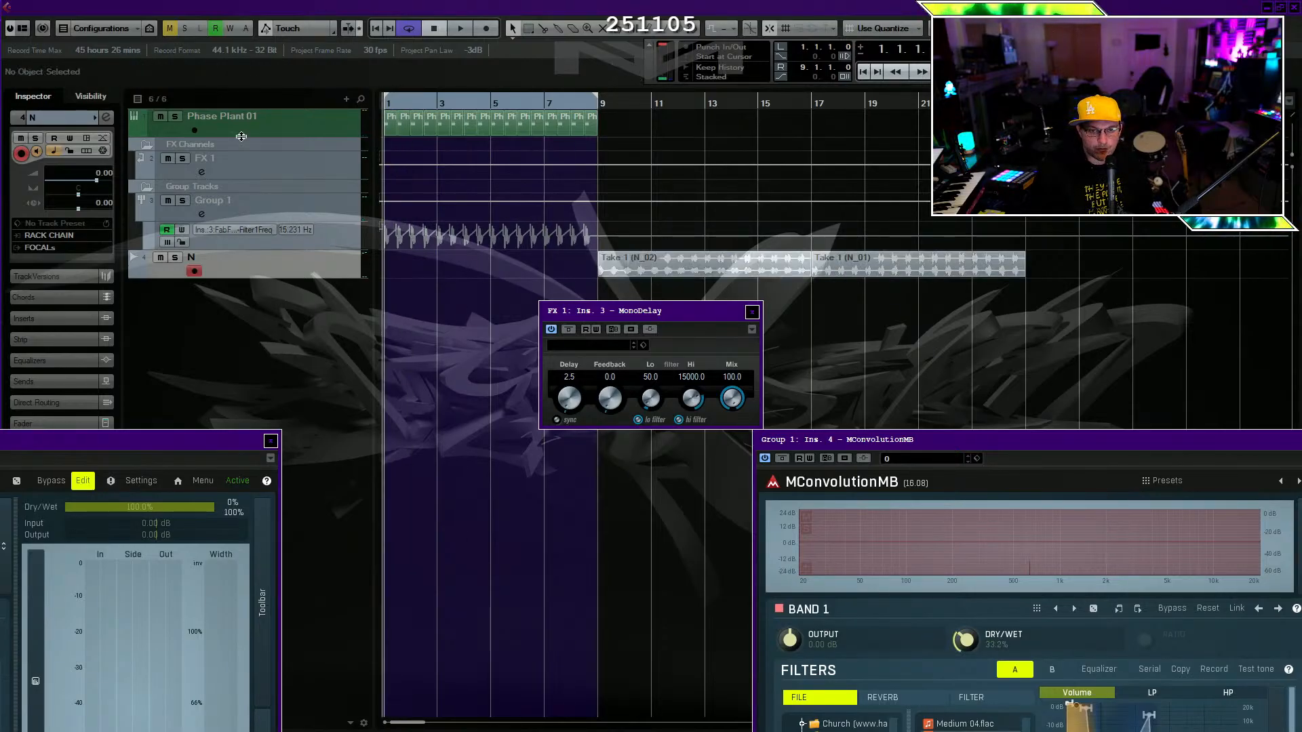
click(455, 123)
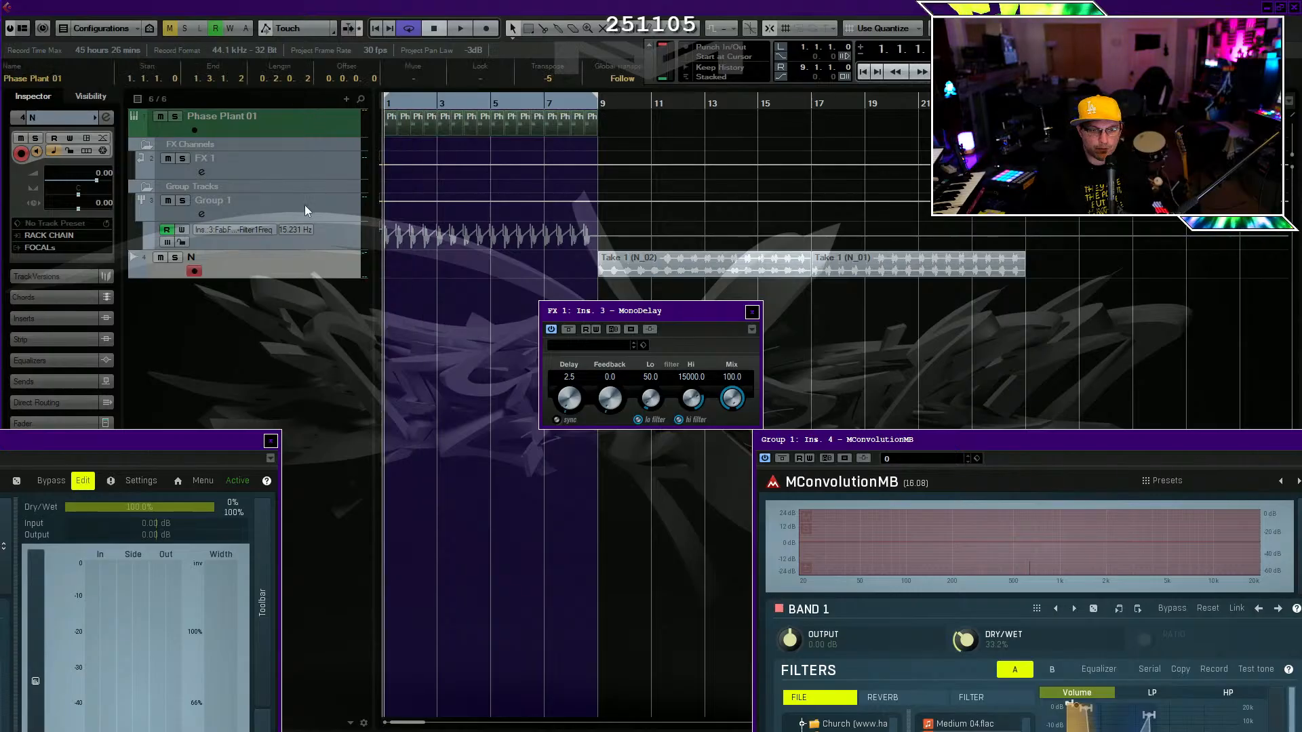
click(486, 28)
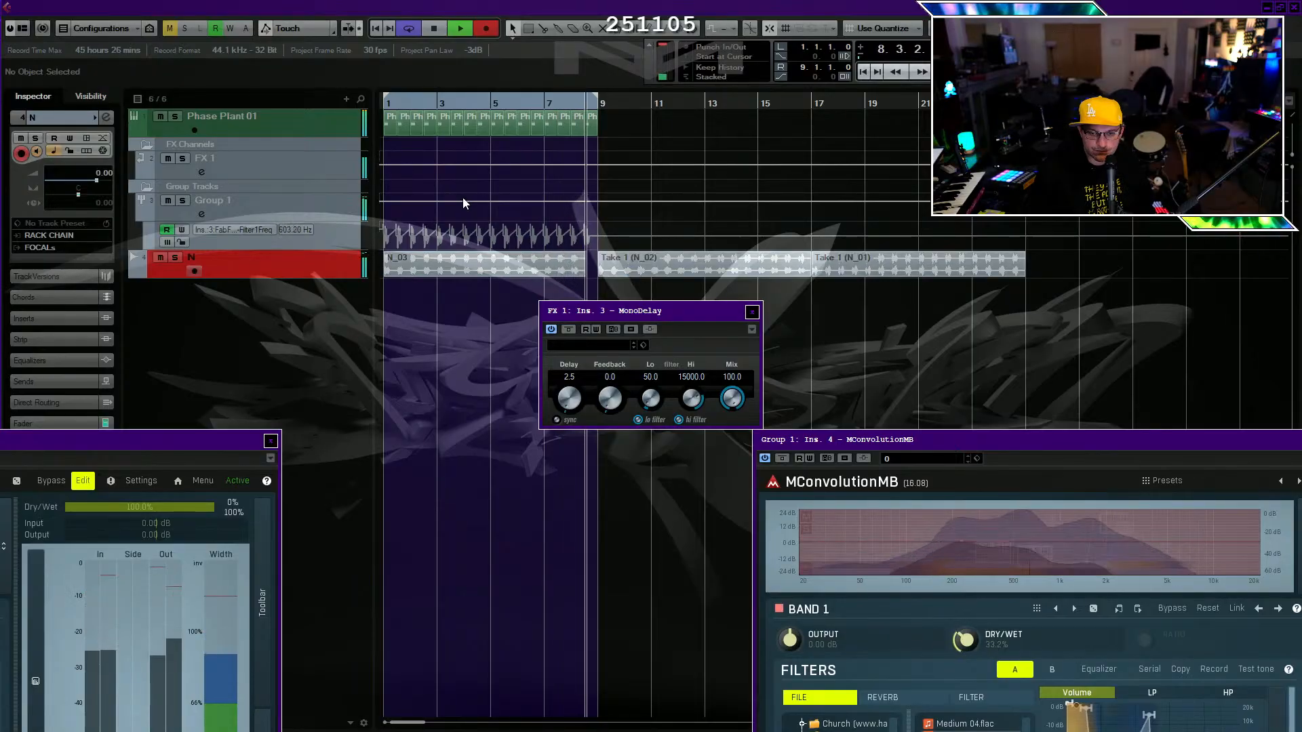
key(space)
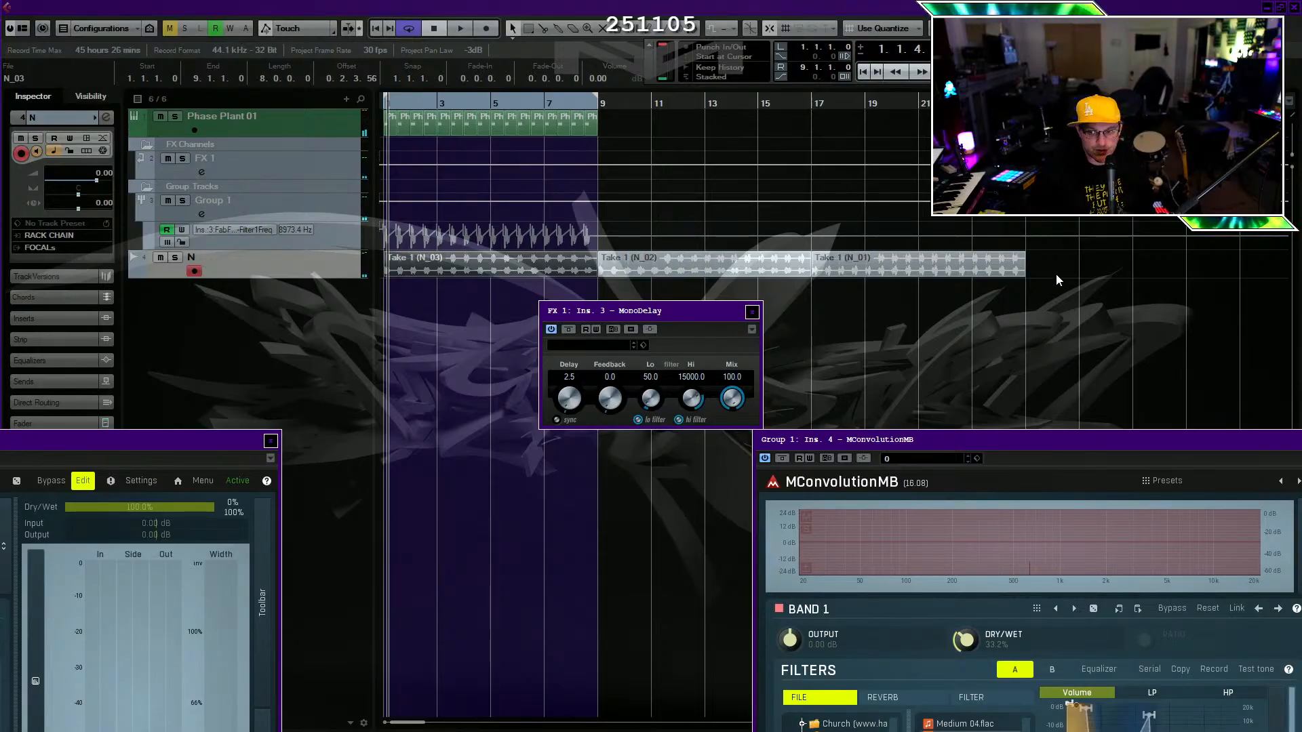
Move all three takes on track N so the newest starts at bar 9, and set the Phase Plant 01 parts' transpose to 7.
drag(1047, 262, 453, 267)
drag(453, 268, 662, 271)
click(504, 178)
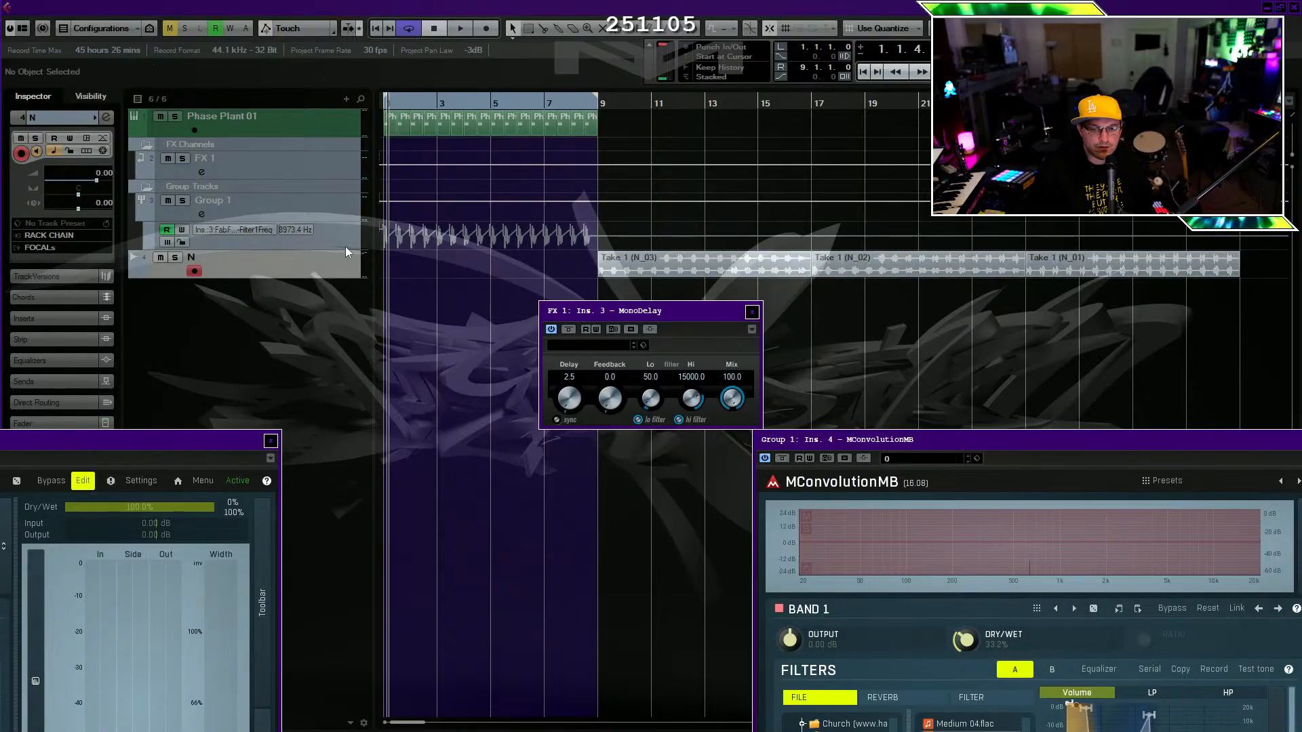
drag(651, 126, 394, 132)
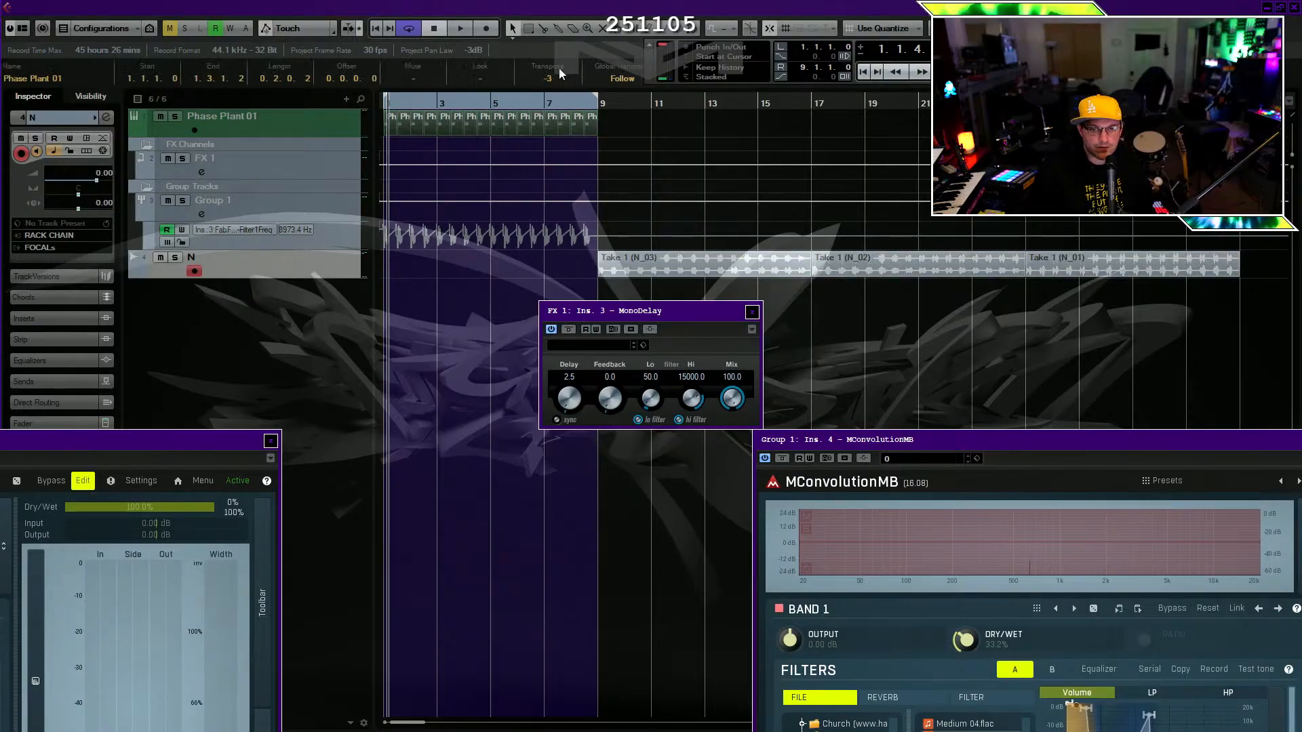
drag(566, 50, 552, 59)
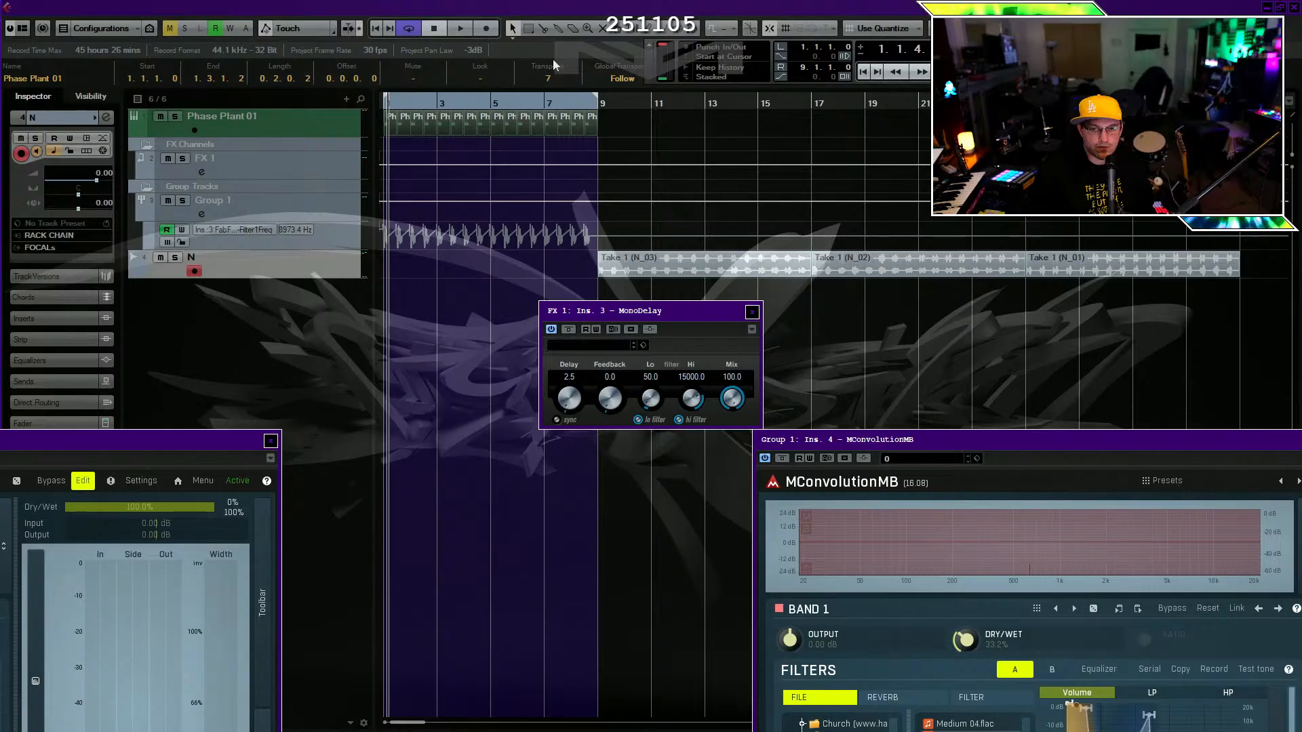
Record the parts transposed by 7 onto track N from bar 1 to bar 9.
drag(421, 99, 381, 115)
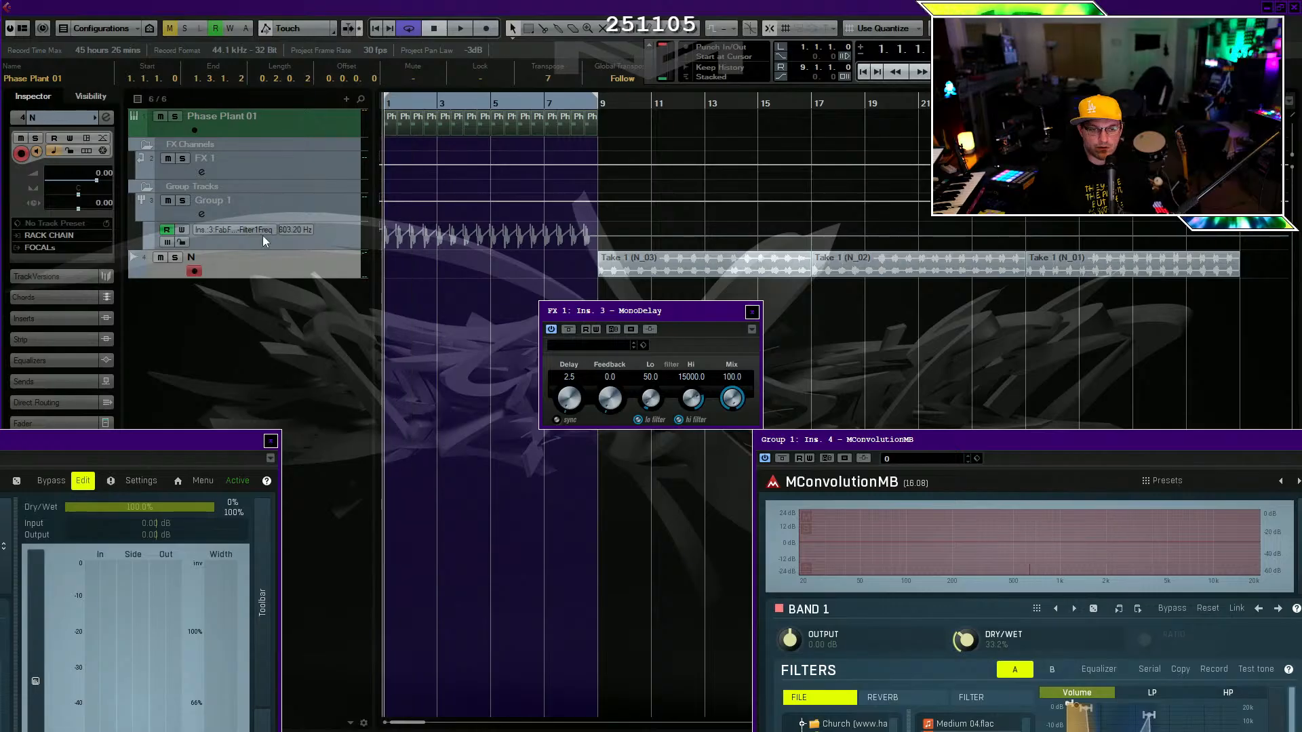
click(486, 27)
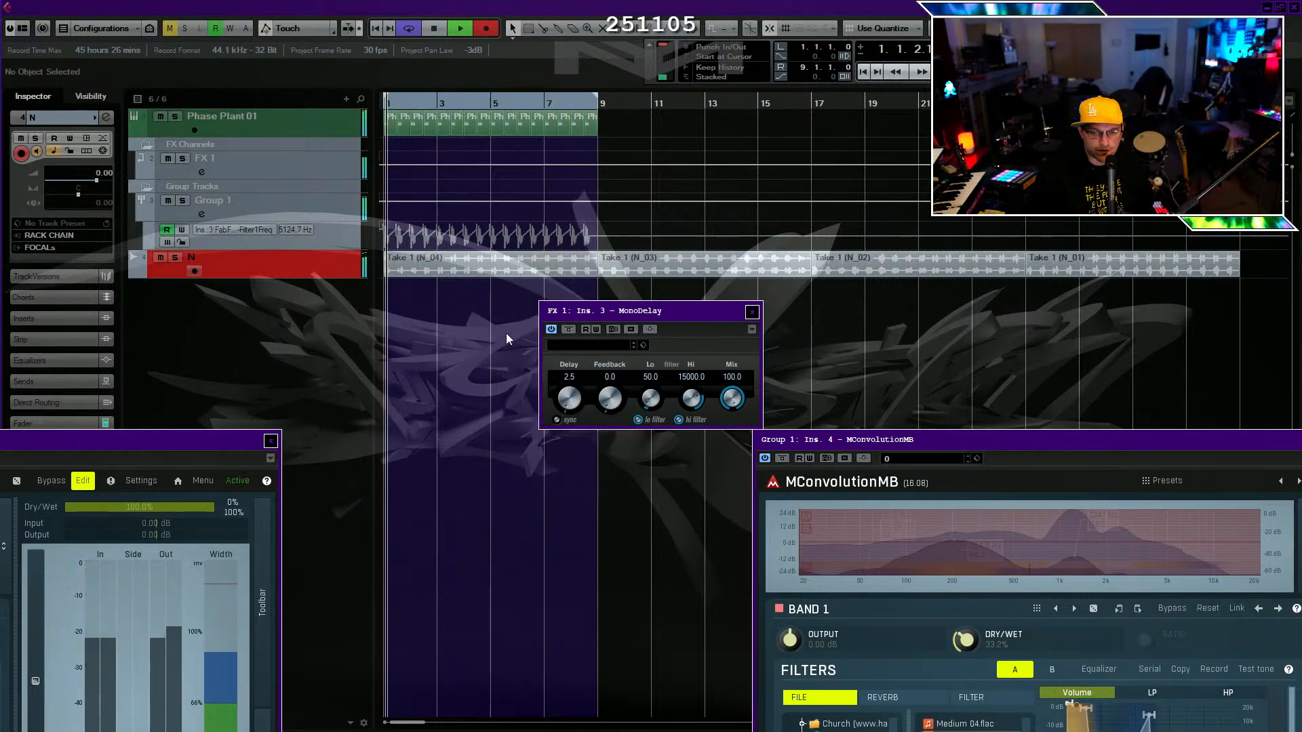
key(space)
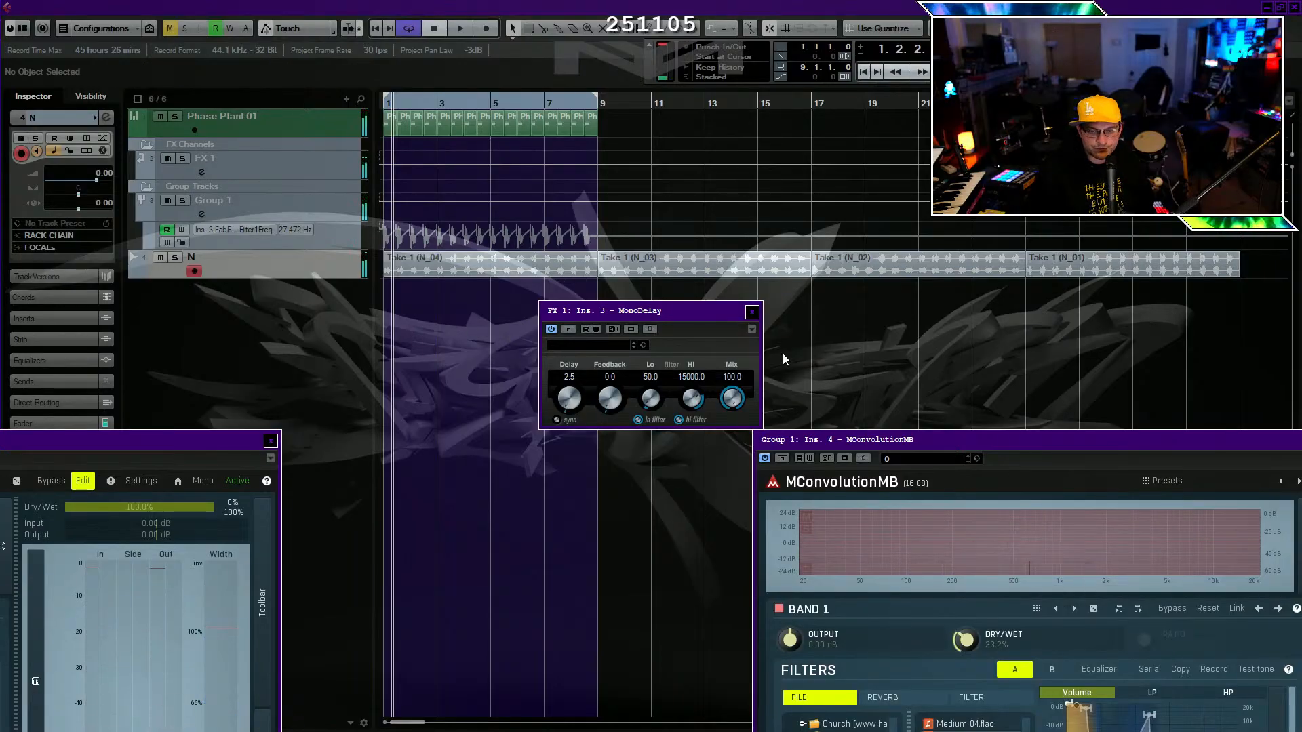
Shift all four takes on track N so the newest starts at bar 9, and set the Phase Plant 01 parts' transpose to 12.
drag(1250, 317, 657, 266)
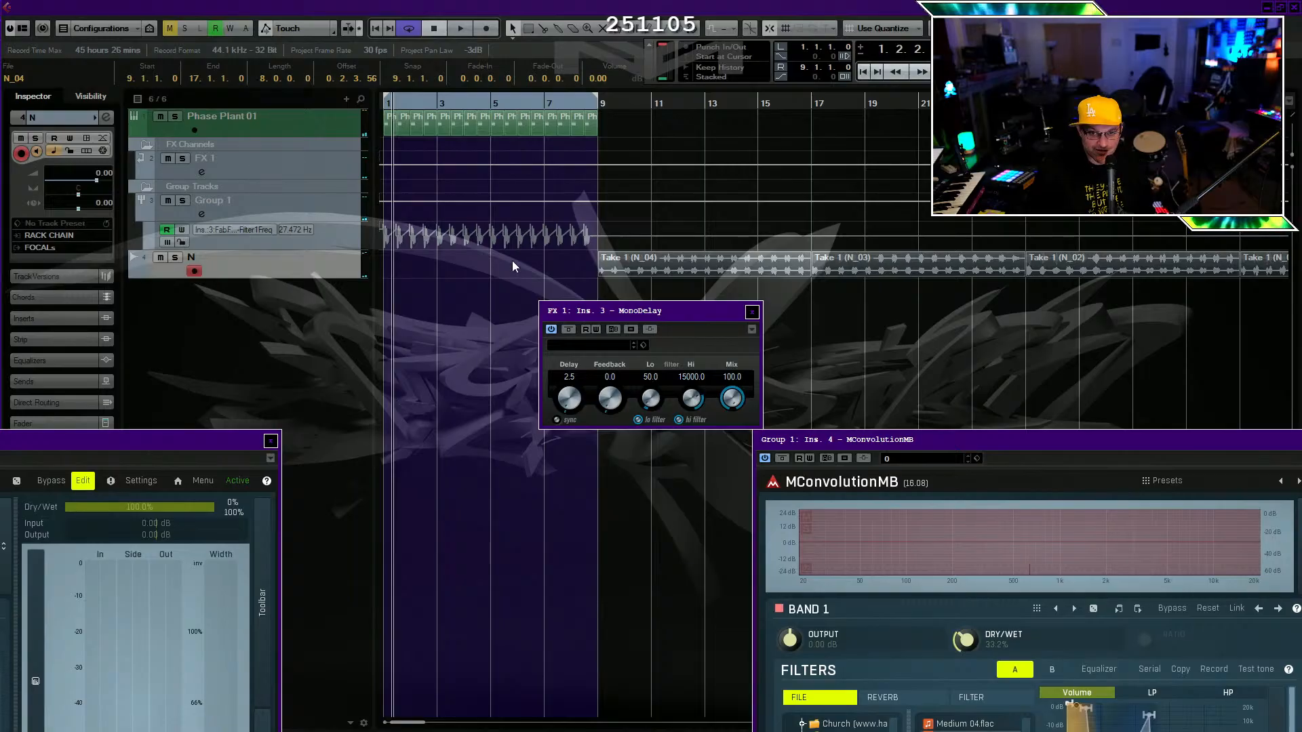
click(620, 119)
click(238, 132)
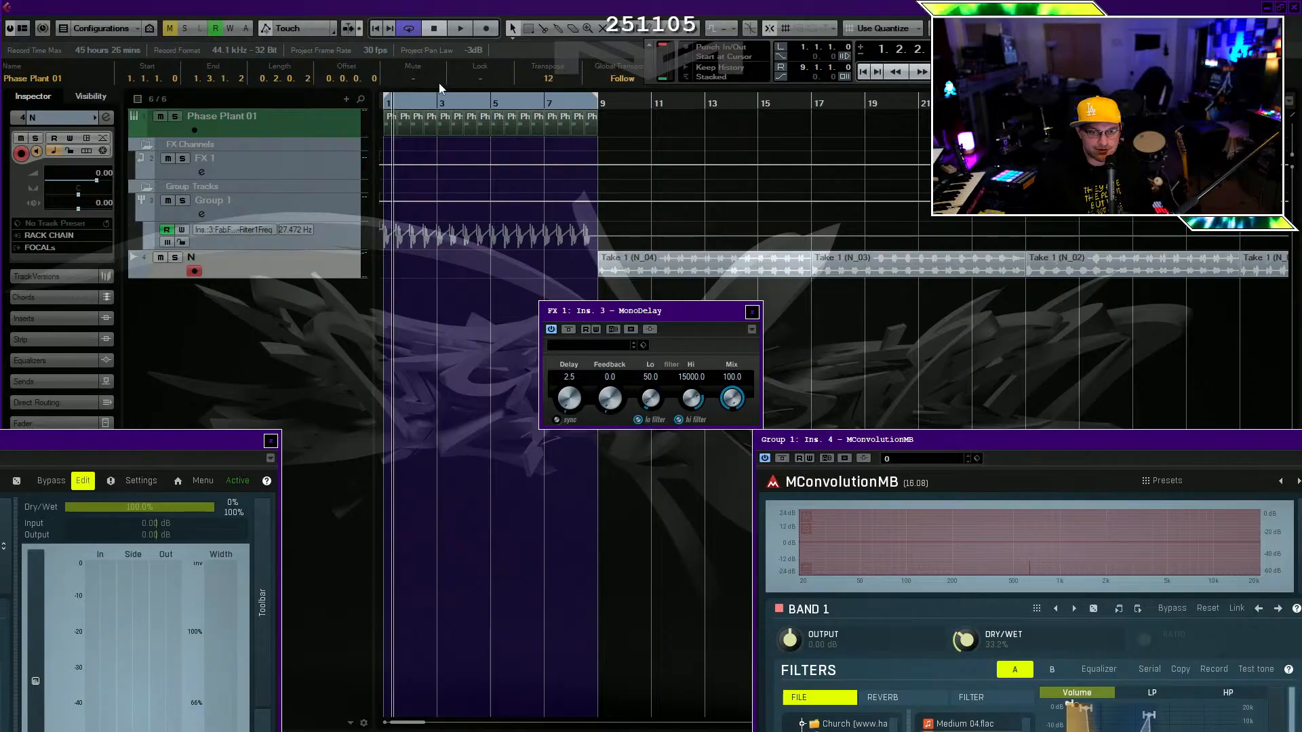
Record the parts transposed by 12 onto track N from bar 1 to bar 9.
drag(424, 103, 228, 105)
click(487, 29)
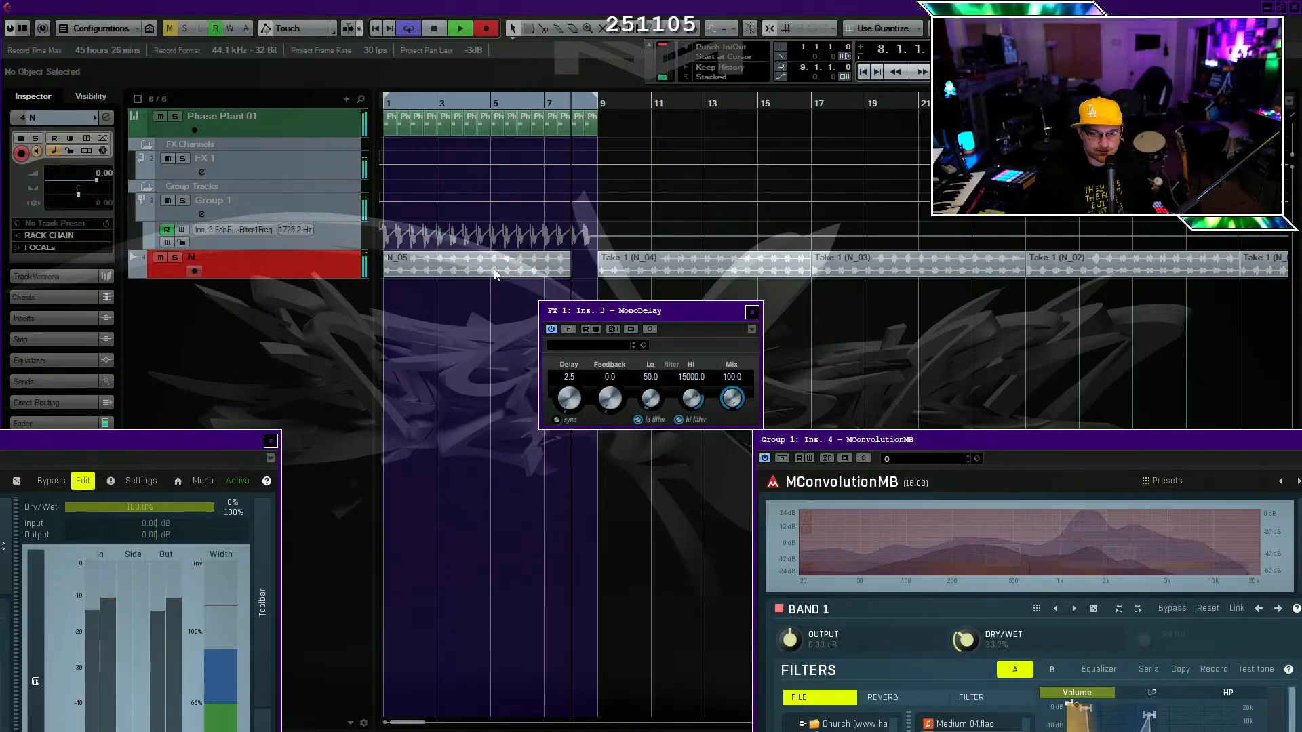
key(space)
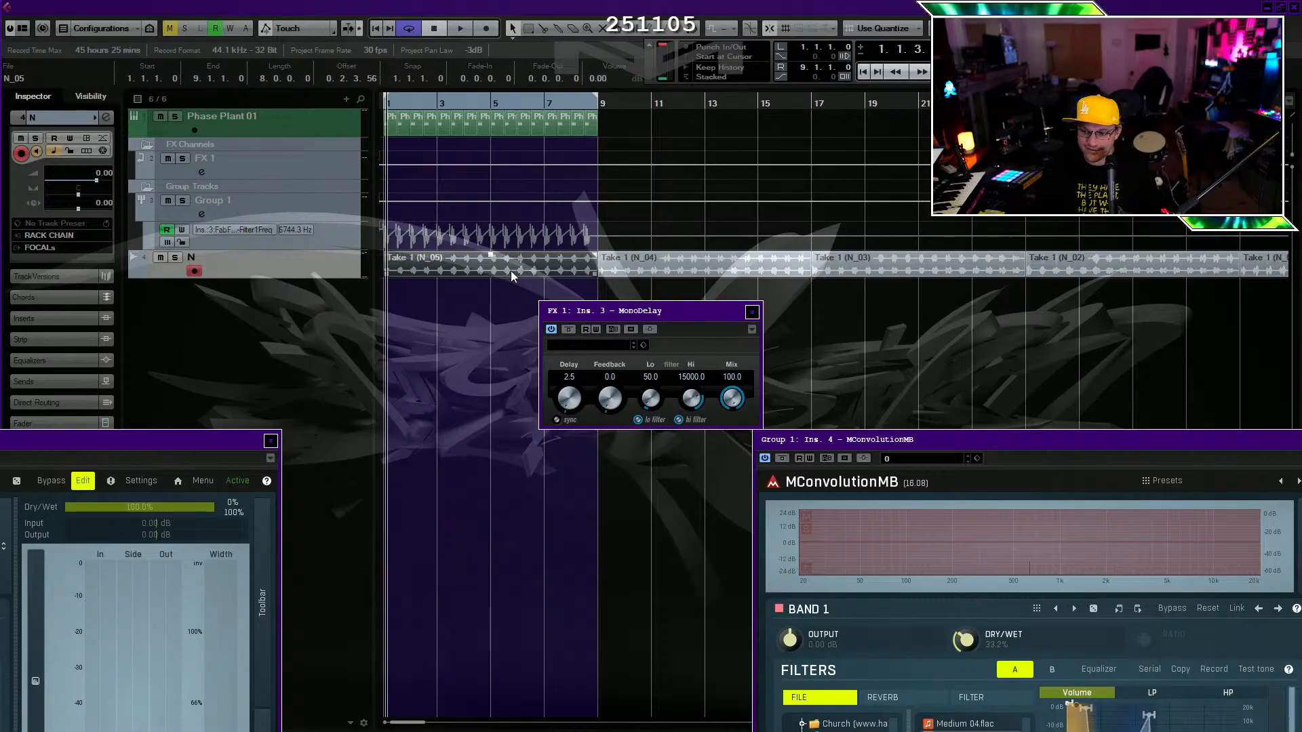
Close the MConvolutionMB plug-in window and deselect the newest take.
drag(954, 440, 496, 198)
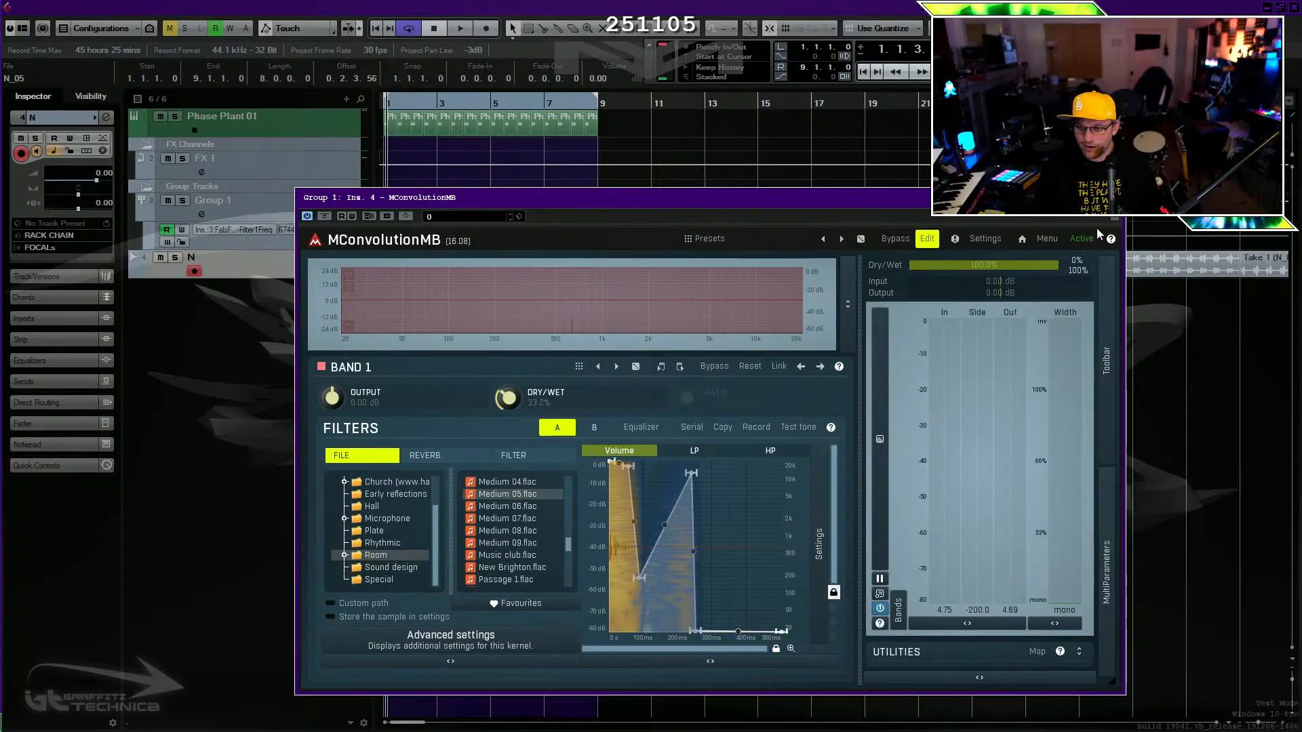
click(1114, 199)
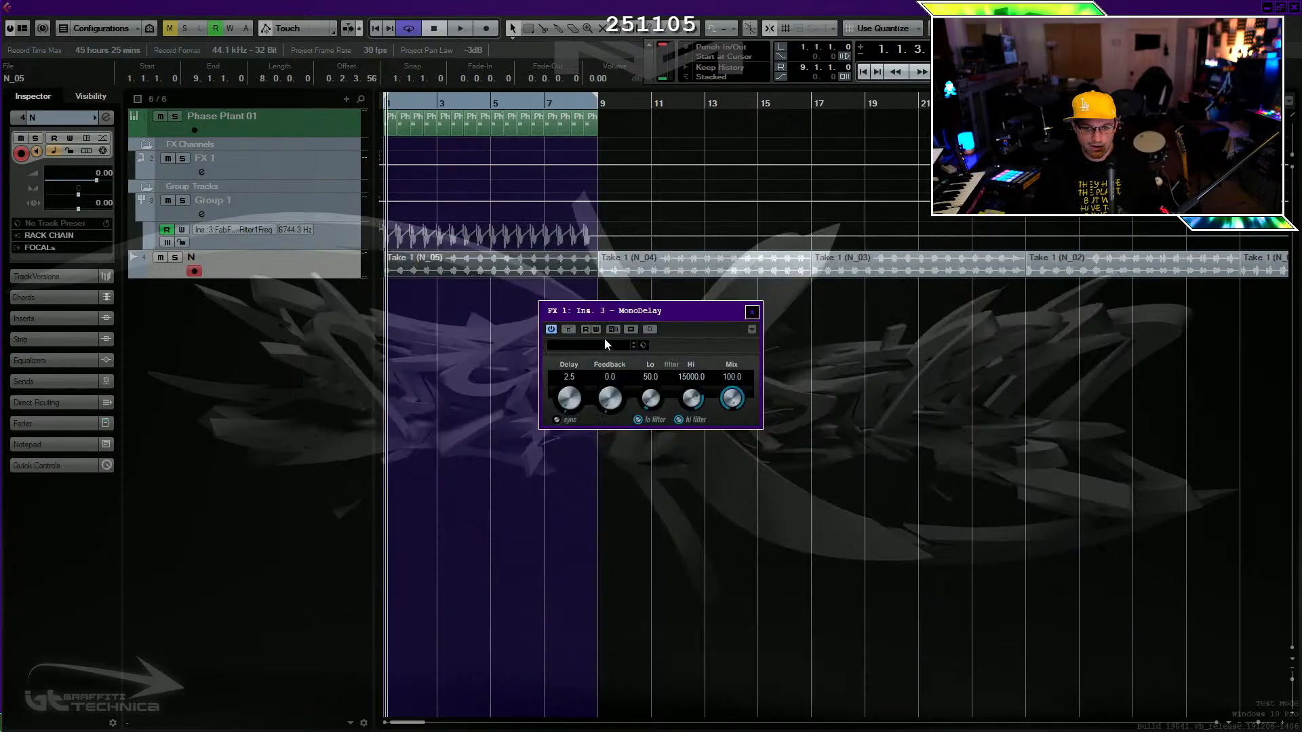
click(894, 372)
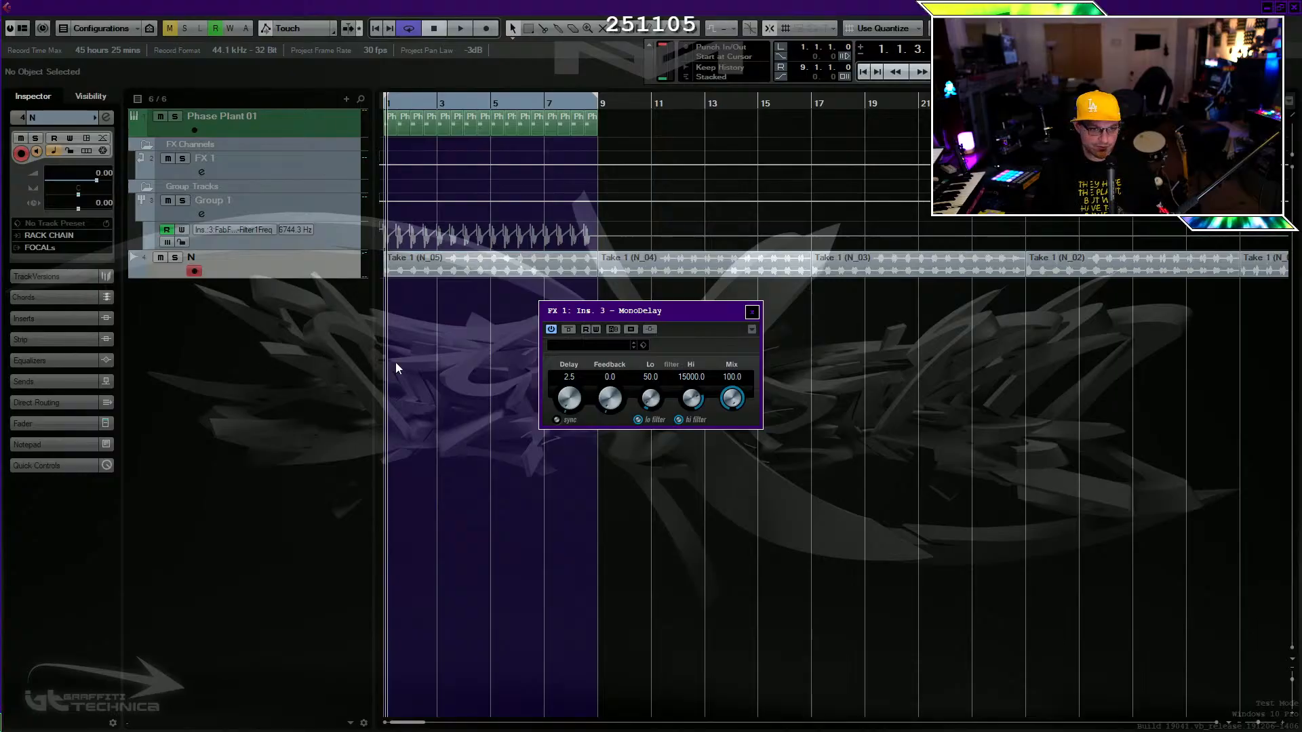
Extend the locator range from bar 1 to bar 41 over all five takes and solo track N.
key(g)
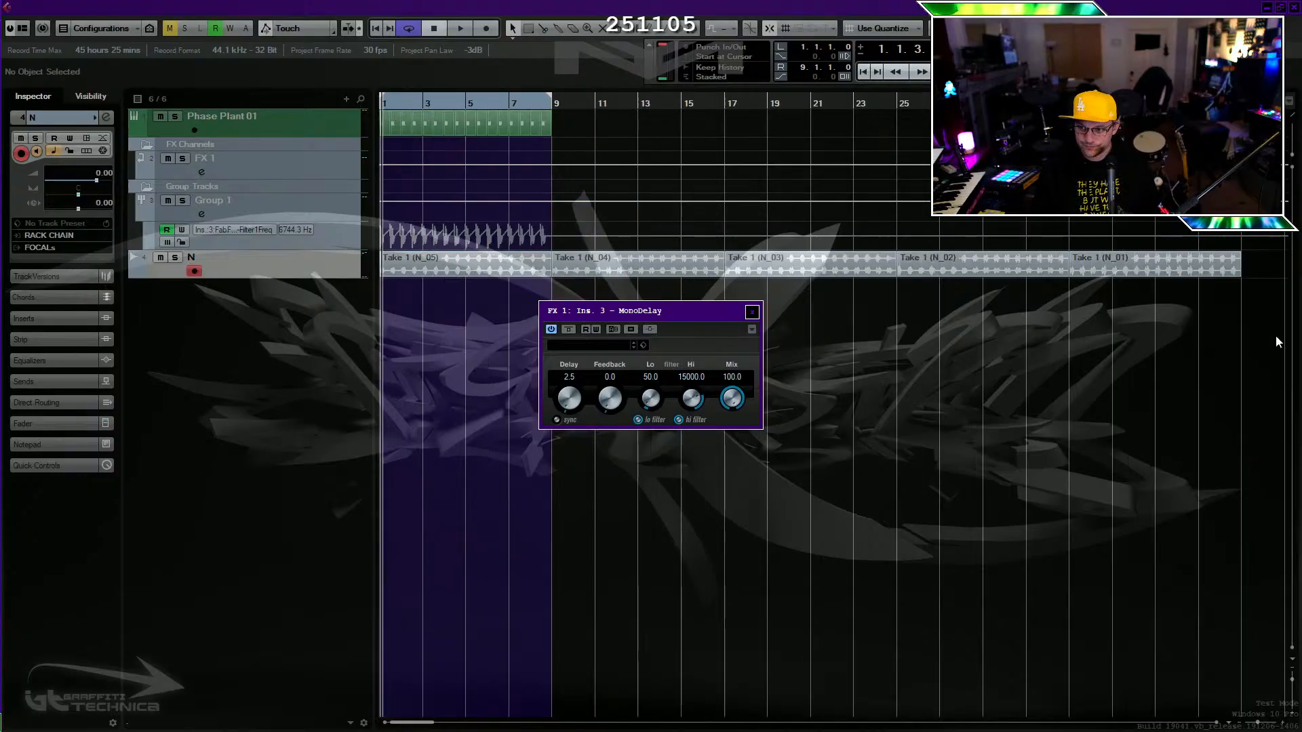
alt+click(1241, 103)
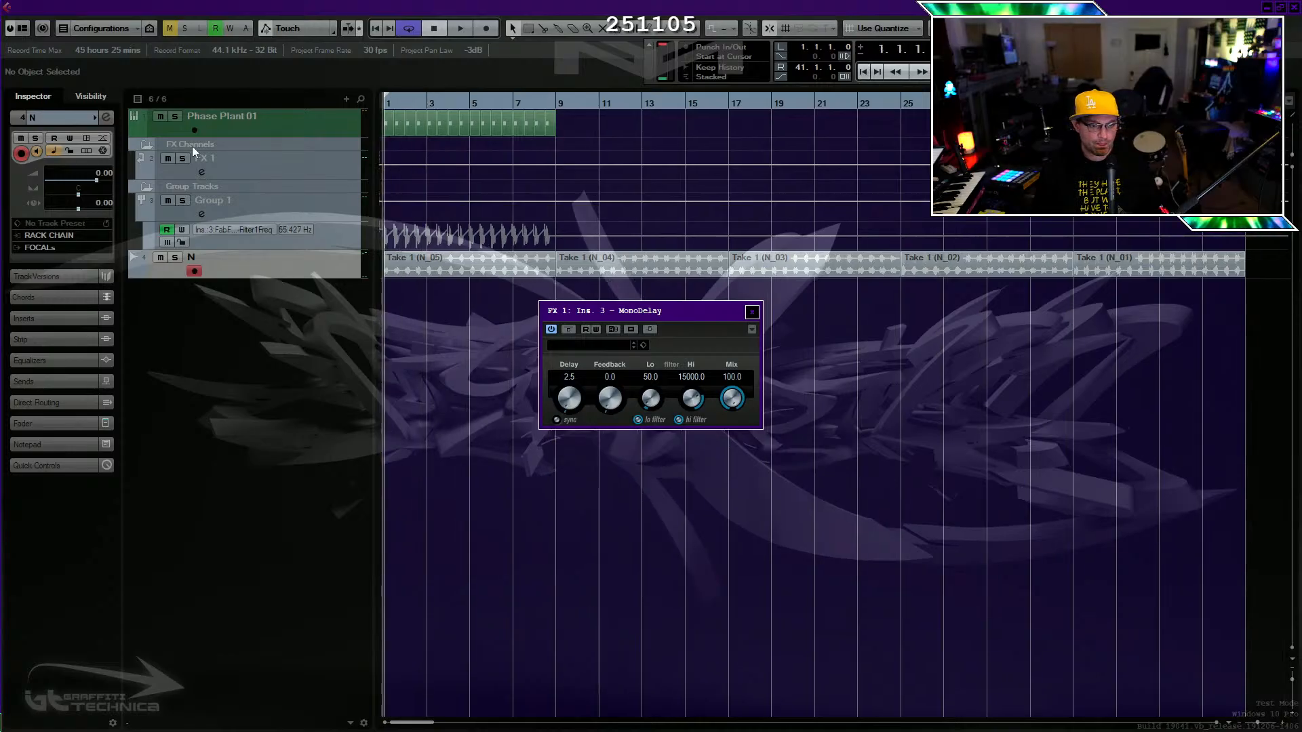
click(175, 257)
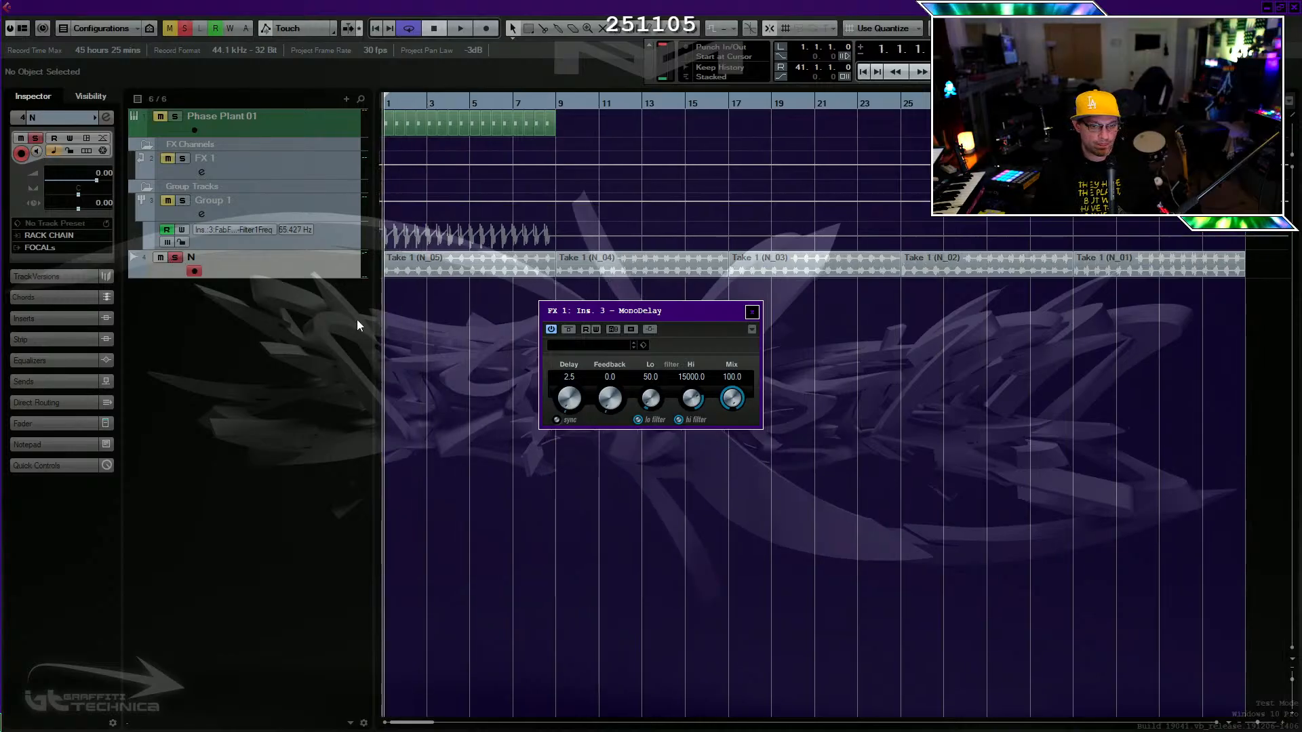
Export the audio mixdown as 2511-Mid-N-Chirp-Stream251108, overwriting the existing file.
key(ctrl+shift+e)
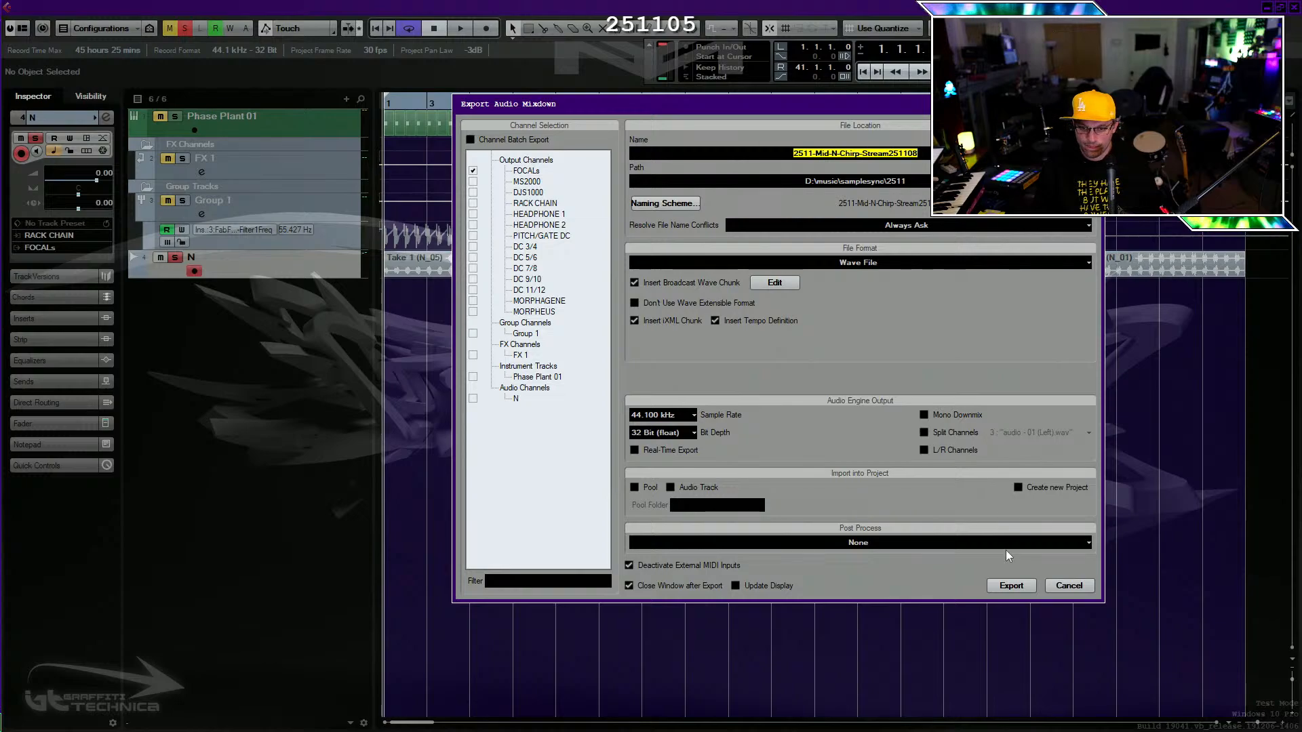
click(1021, 582)
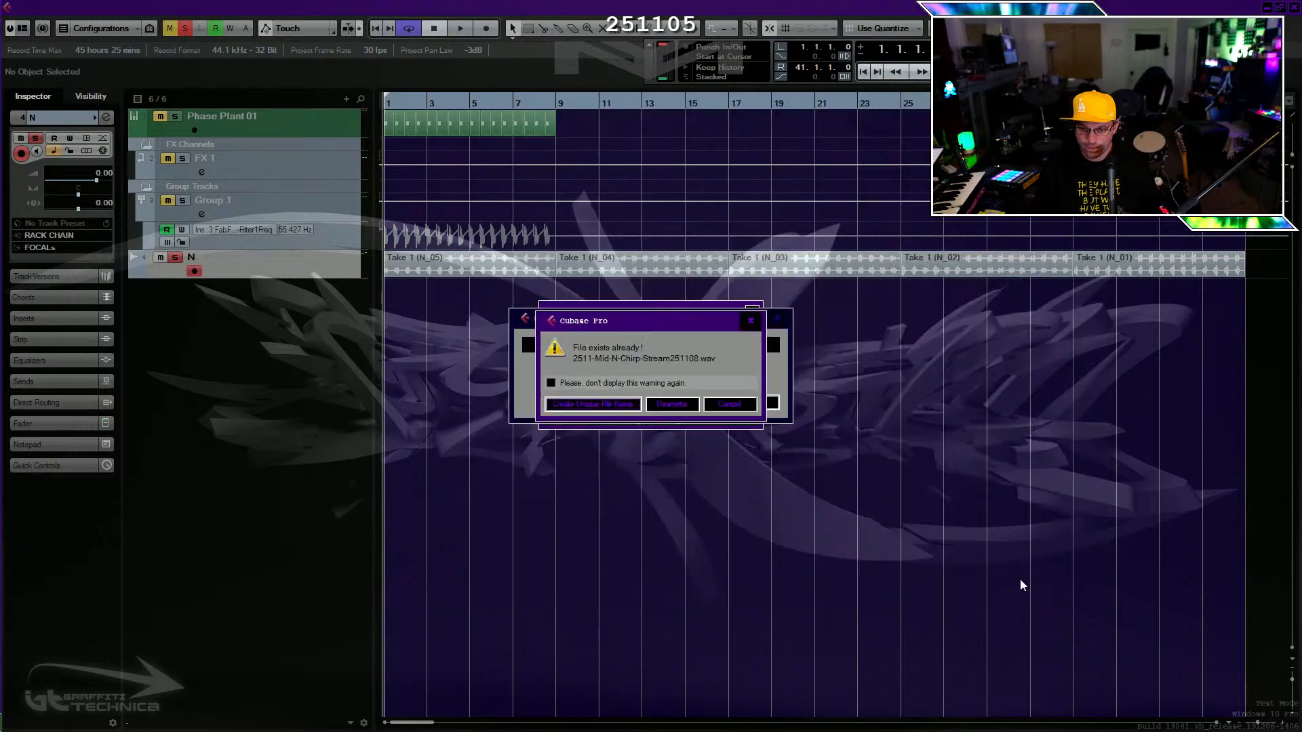
click(675, 404)
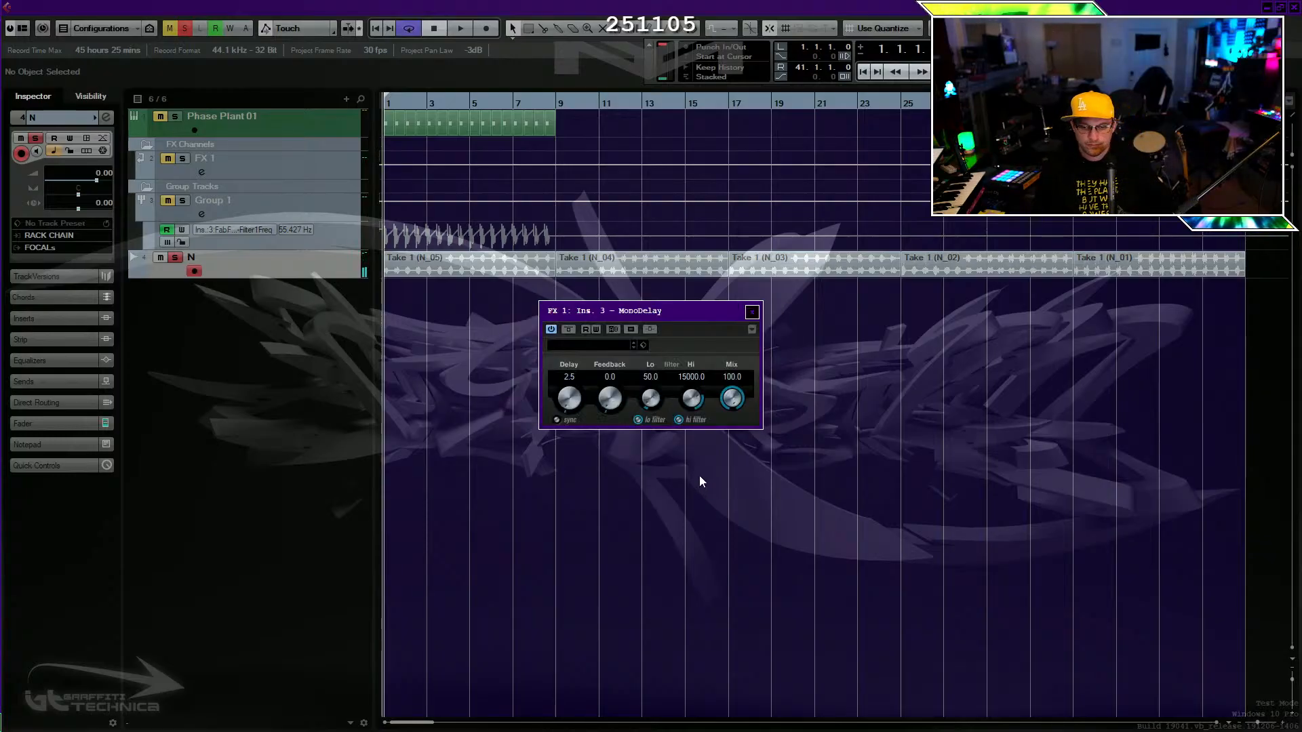
Close the MonoDelay plug-in window, and close the project with its changes saved.
click(751, 311)
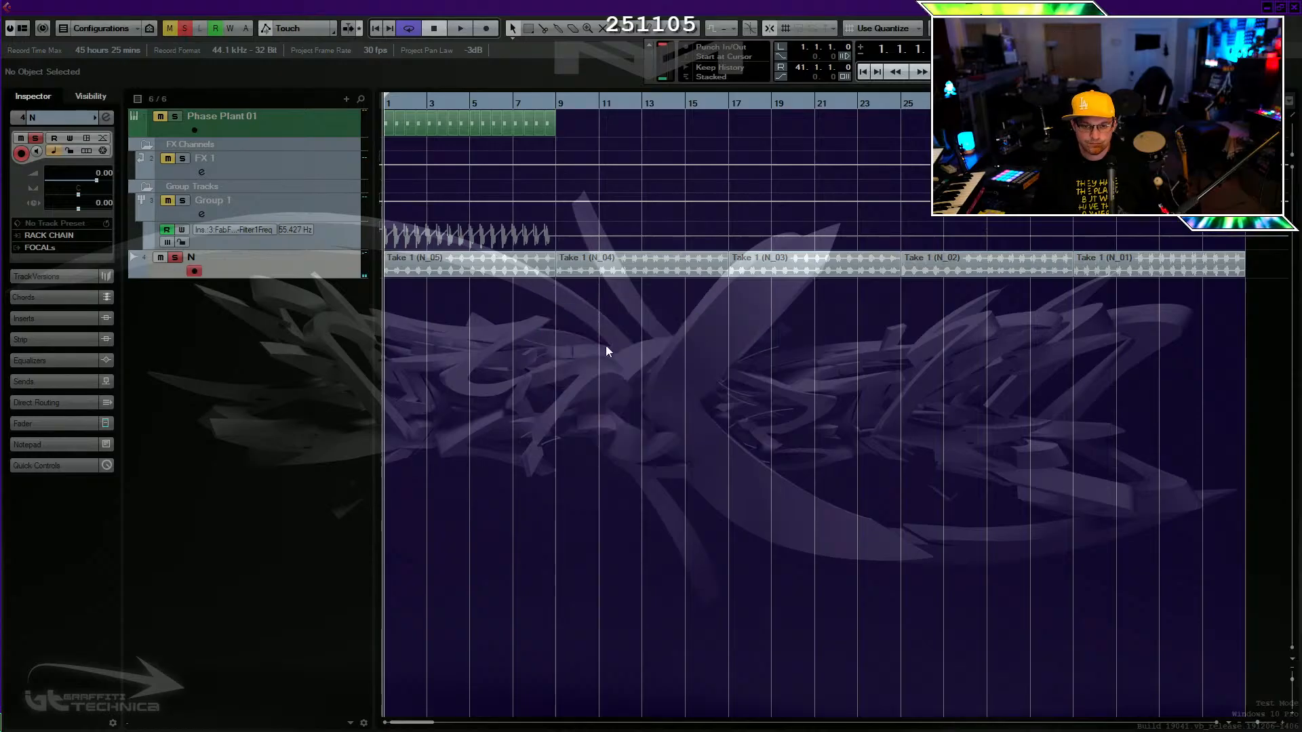
key(ctrl+q)
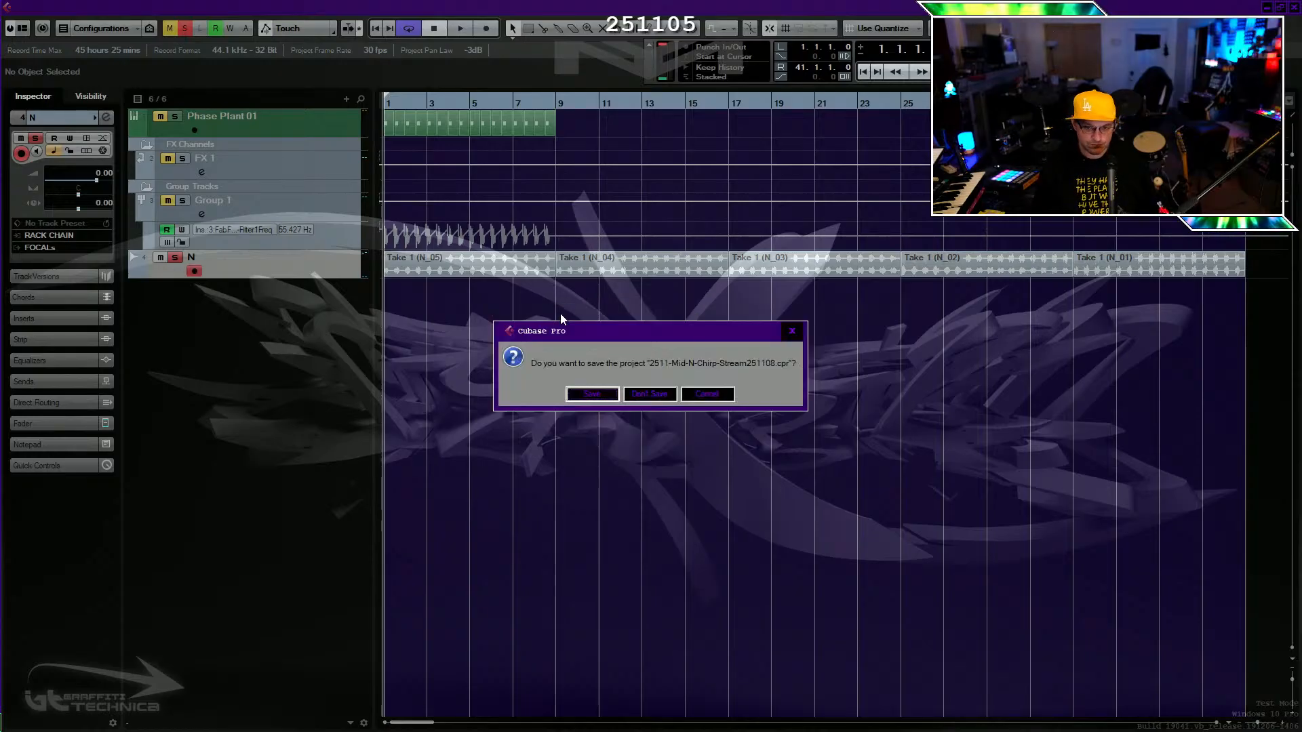
click(591, 397)
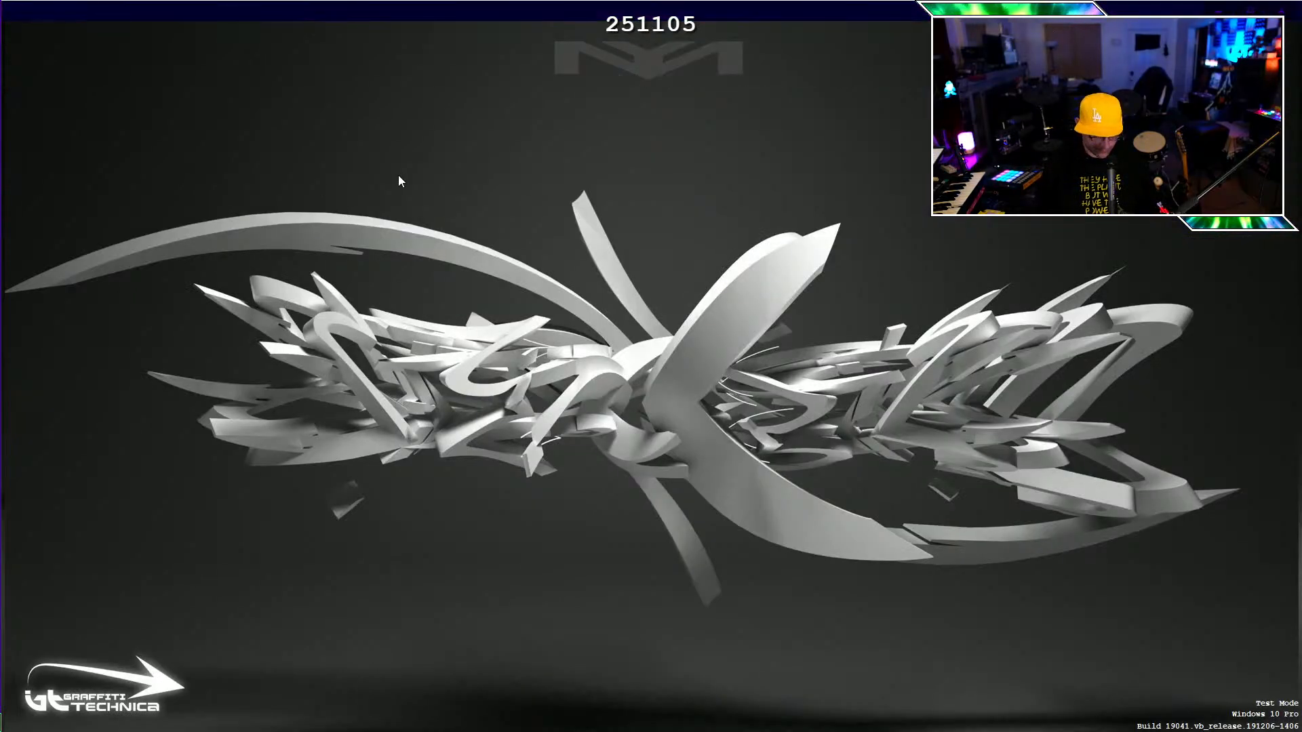
Create a new empty project in the Streams folder 251105.
click(587, 12)
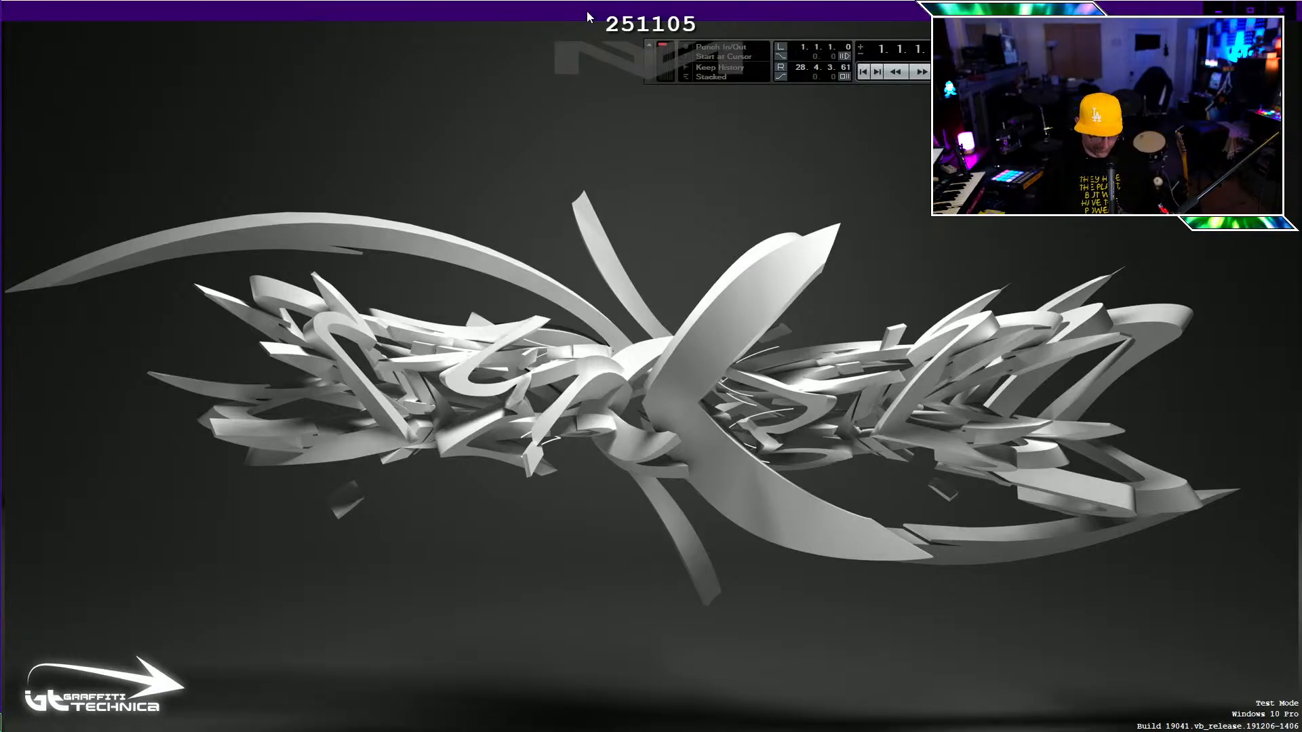
key(ctrl+n)
double_click(407, 258)
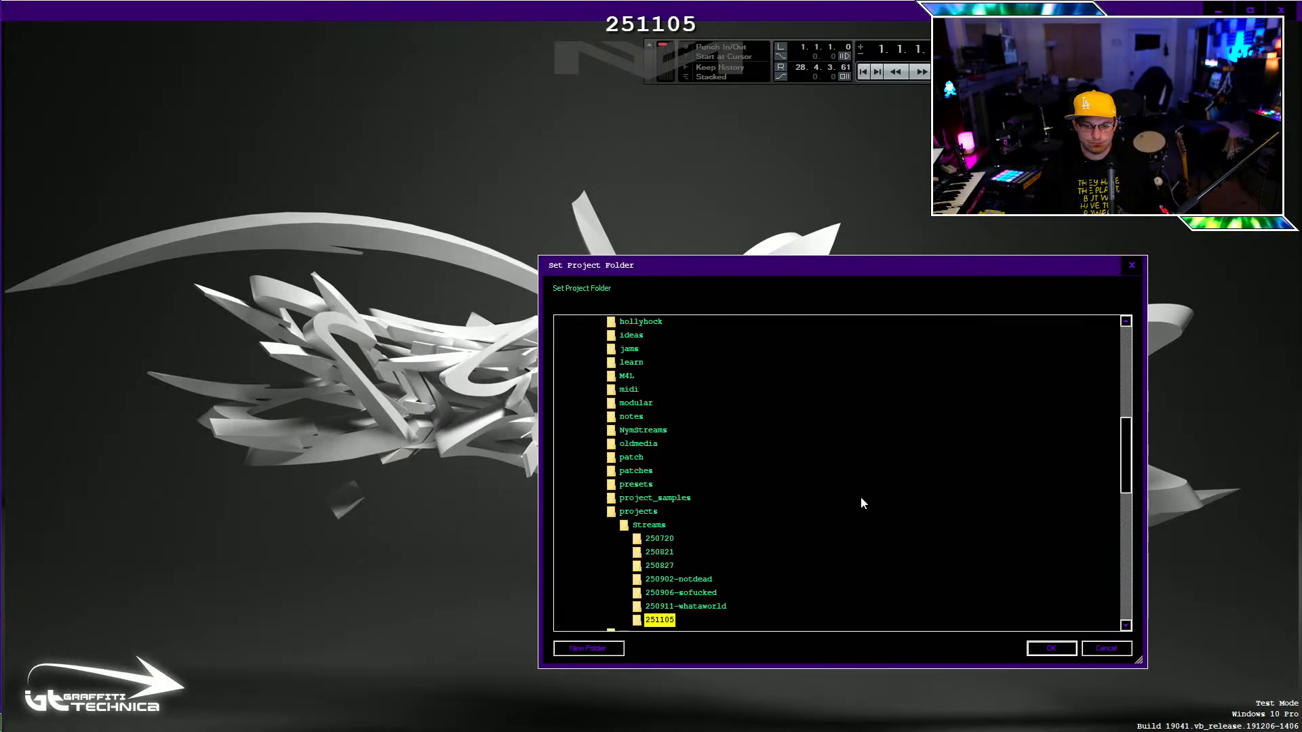
click(1050, 649)
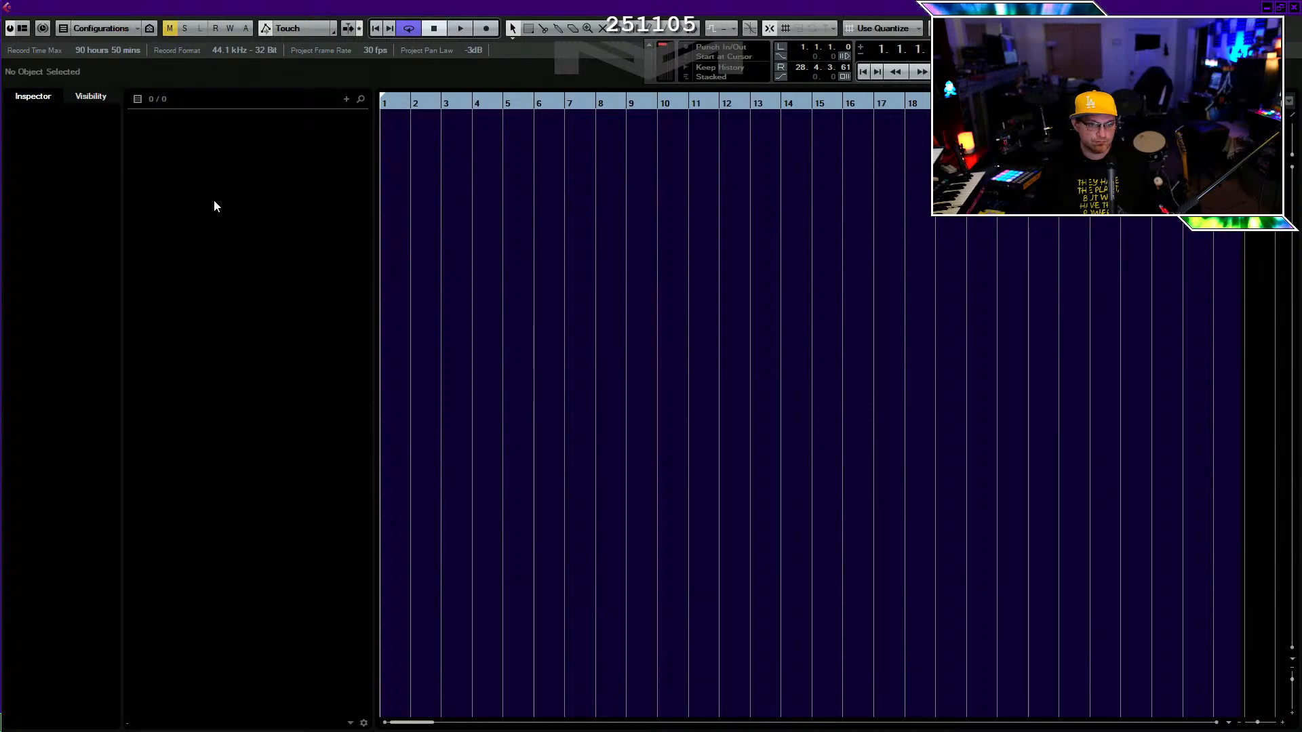
Add one instrument track that uses the Phase Plant synth.
right_click(202, 139)
click(285, 163)
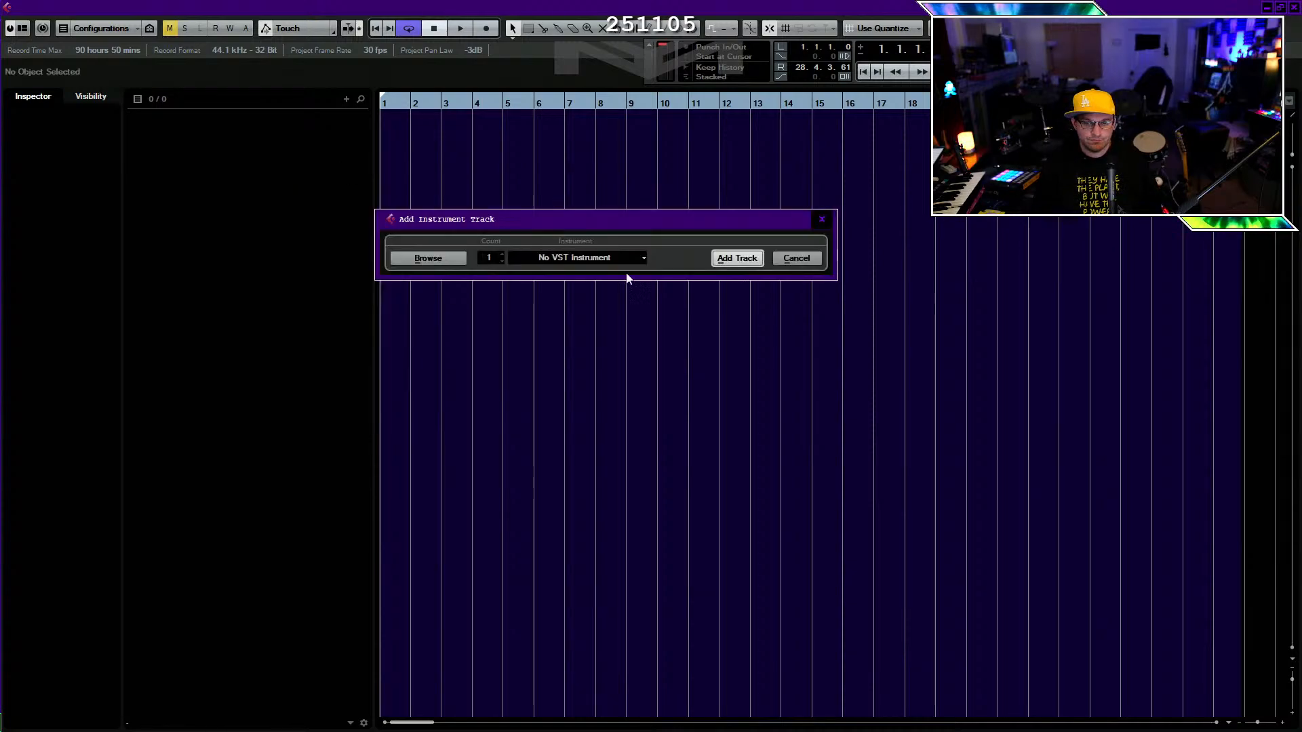
click(599, 257)
text(phase)
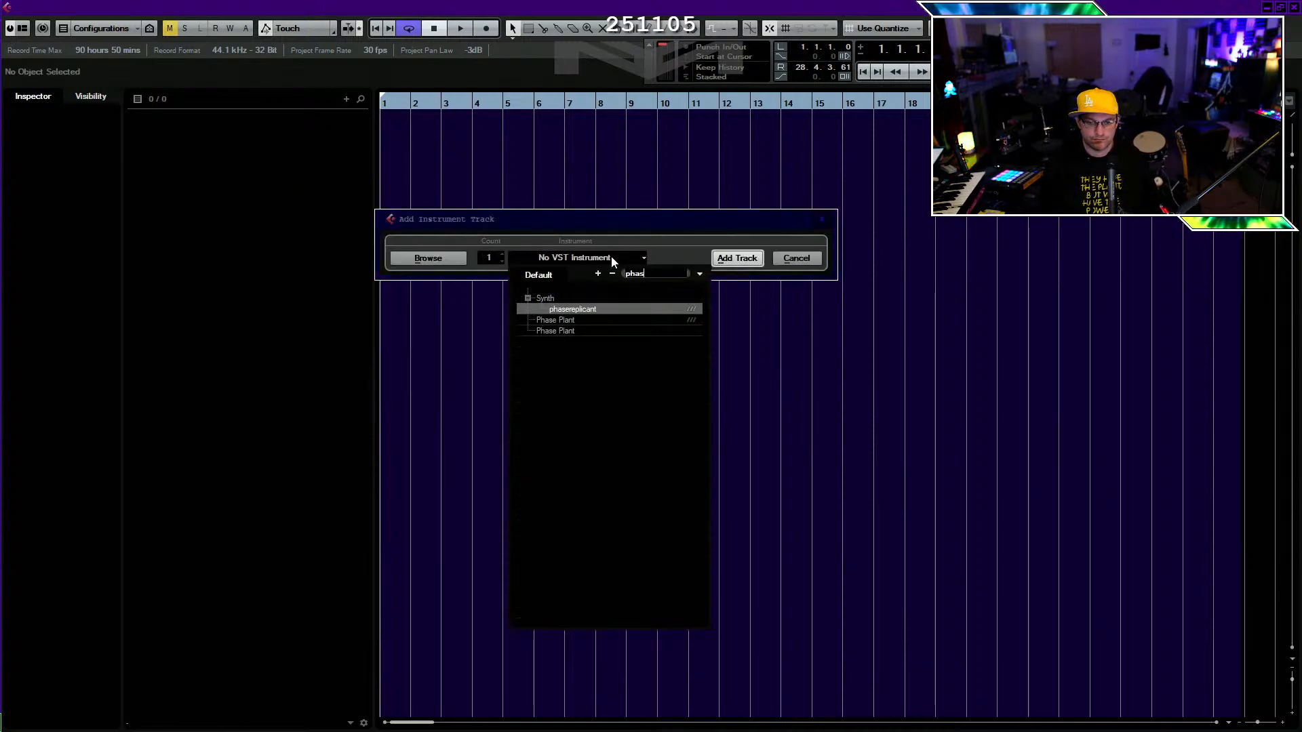
key(Down)
key(Down)
key(Return)
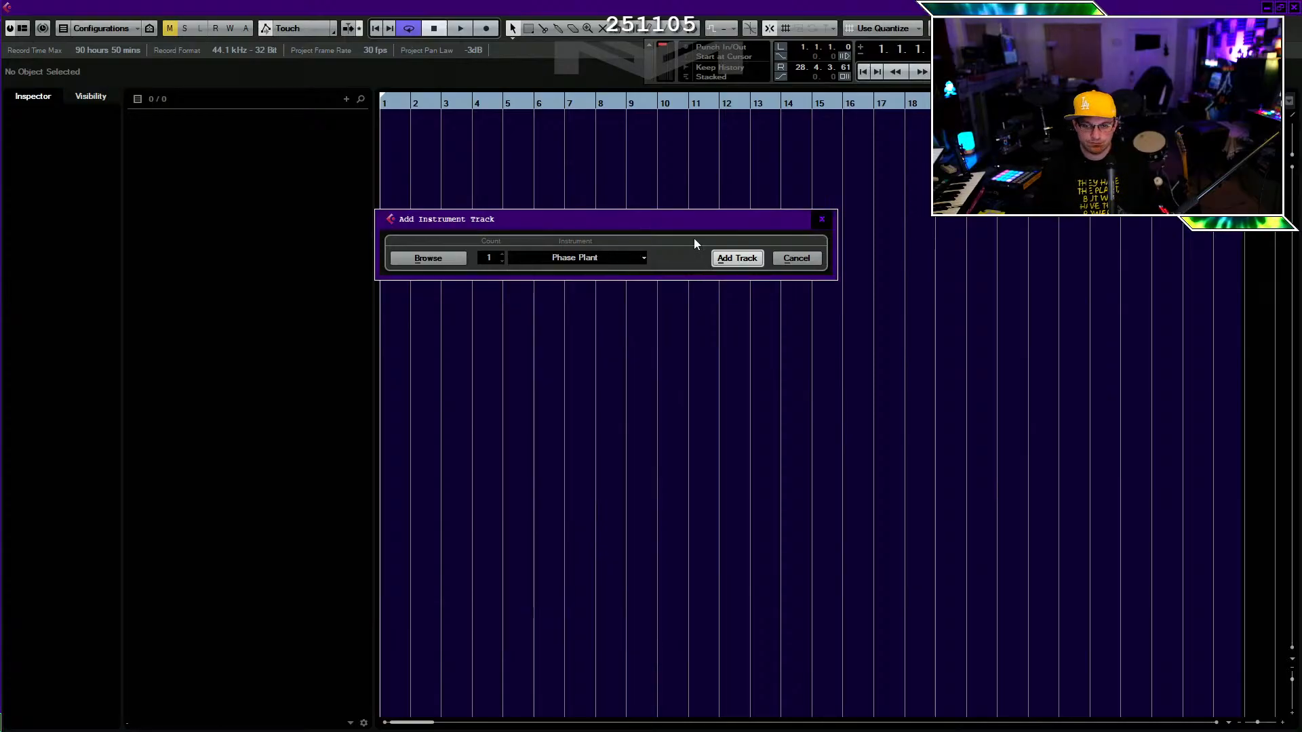
click(737, 258)
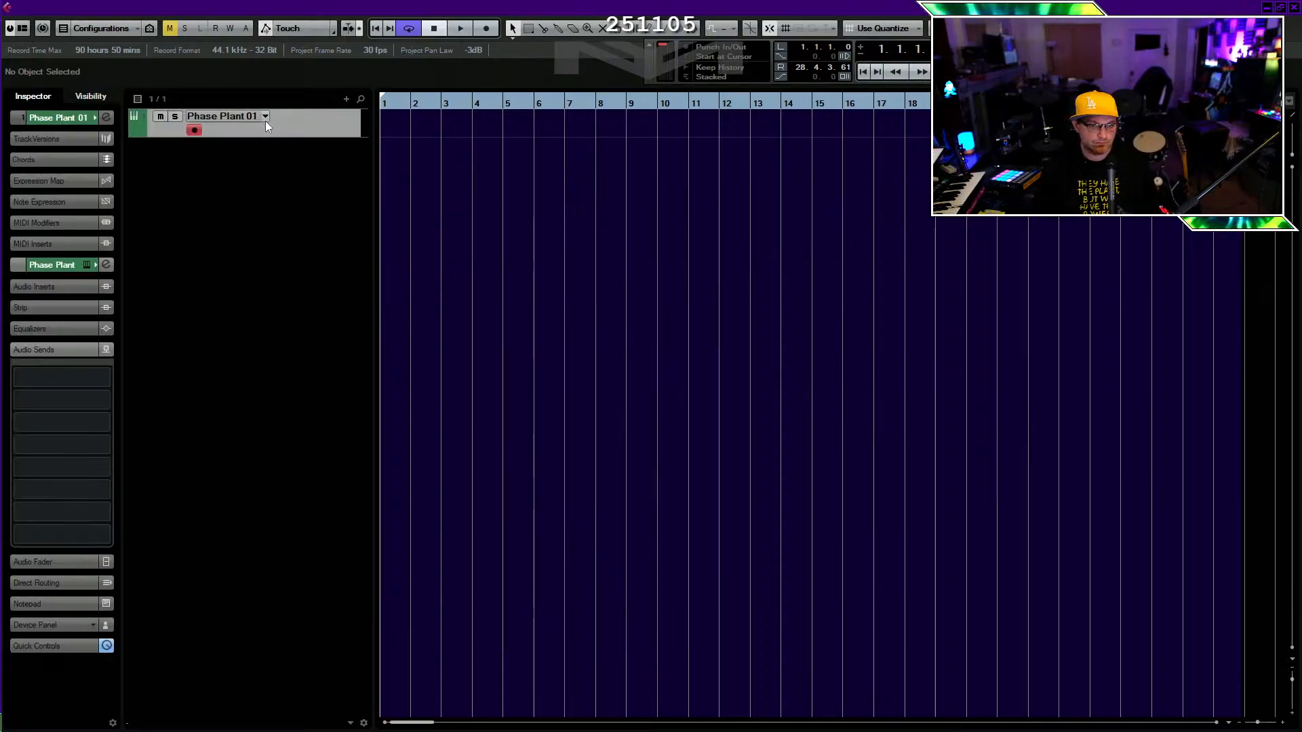
Open the Phase Plant editor of the new track and place its window near the middle of the arrangement.
click(266, 120)
click(217, 184)
click(86, 266)
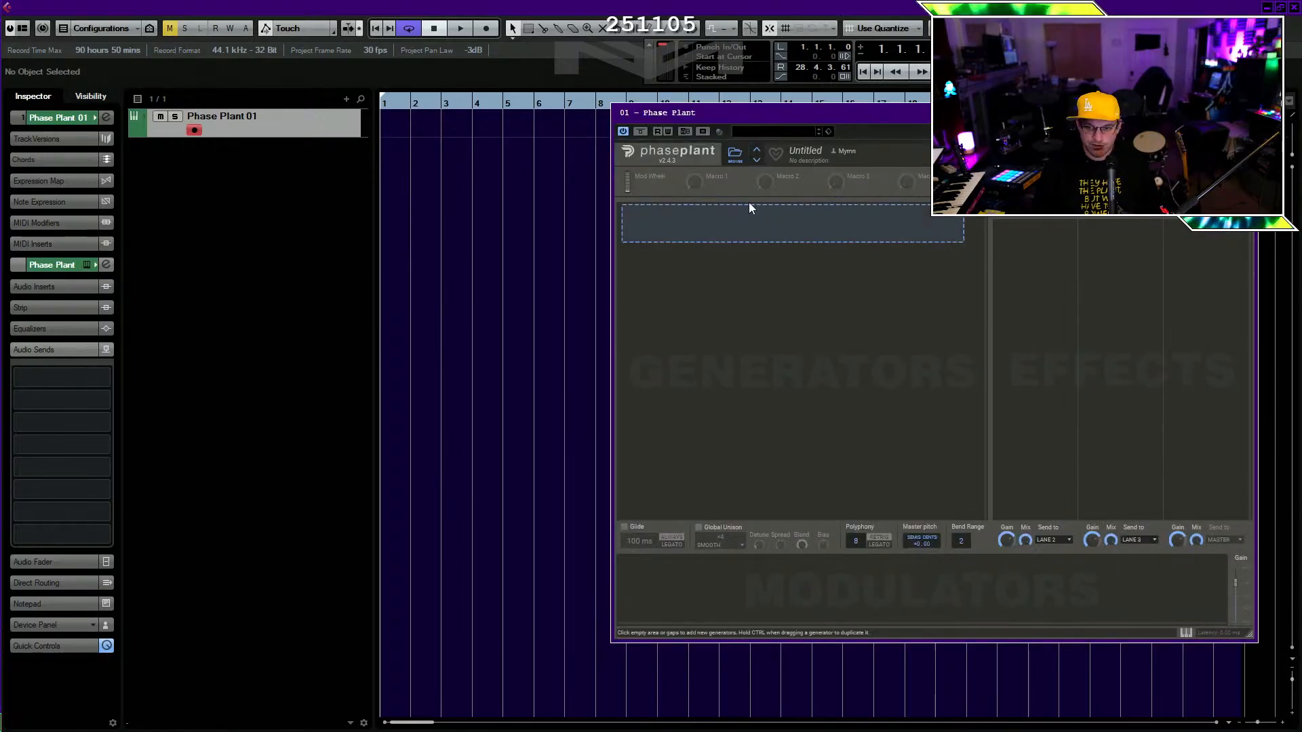
drag(802, 113, 563, 152)
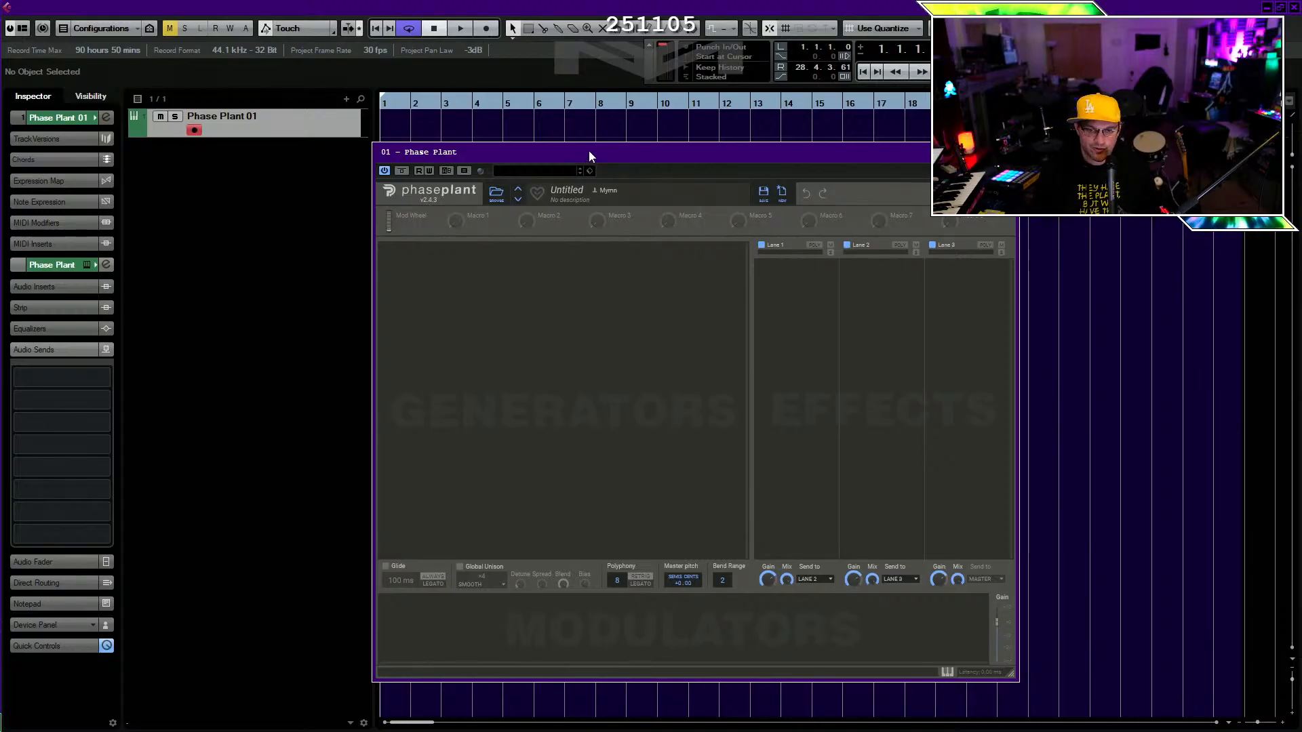
Shift the Phase Plant window slightly aside and add a Wavetable oscillator to the empty generator area.
drag(589, 151, 498, 158)
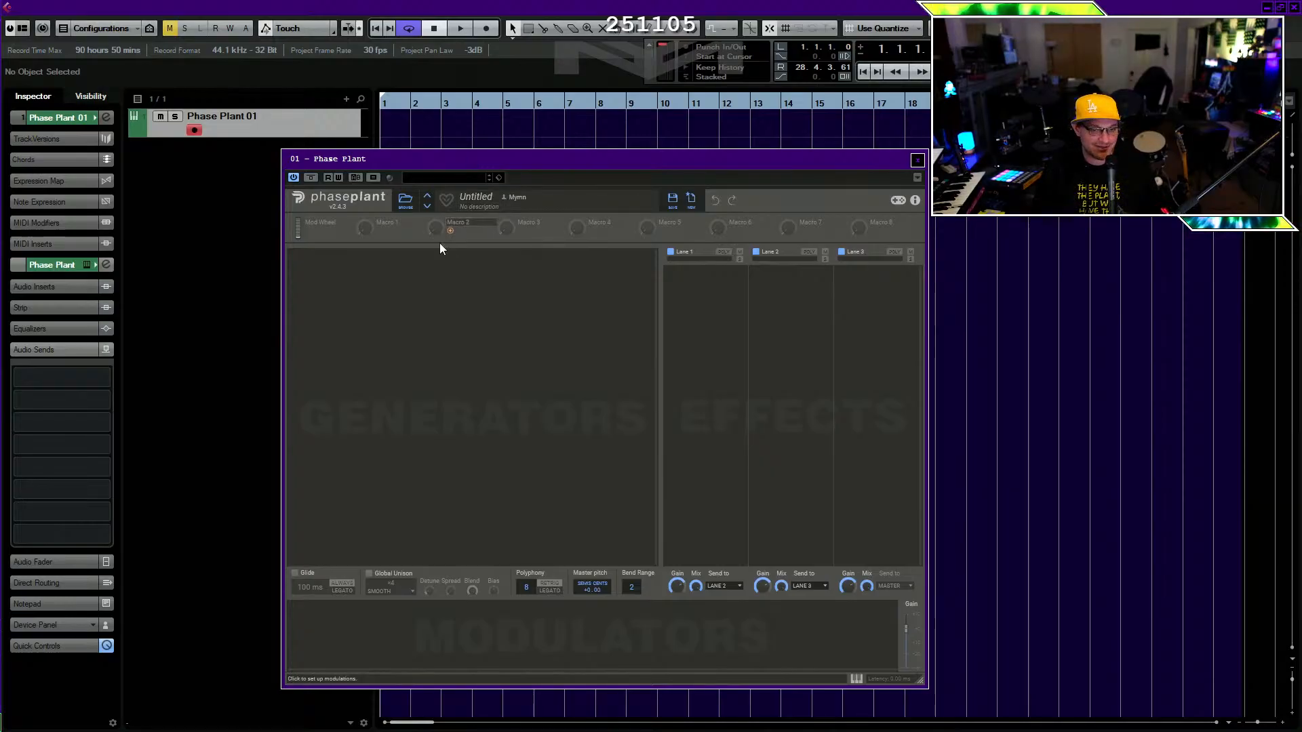
click(330, 278)
click(350, 346)
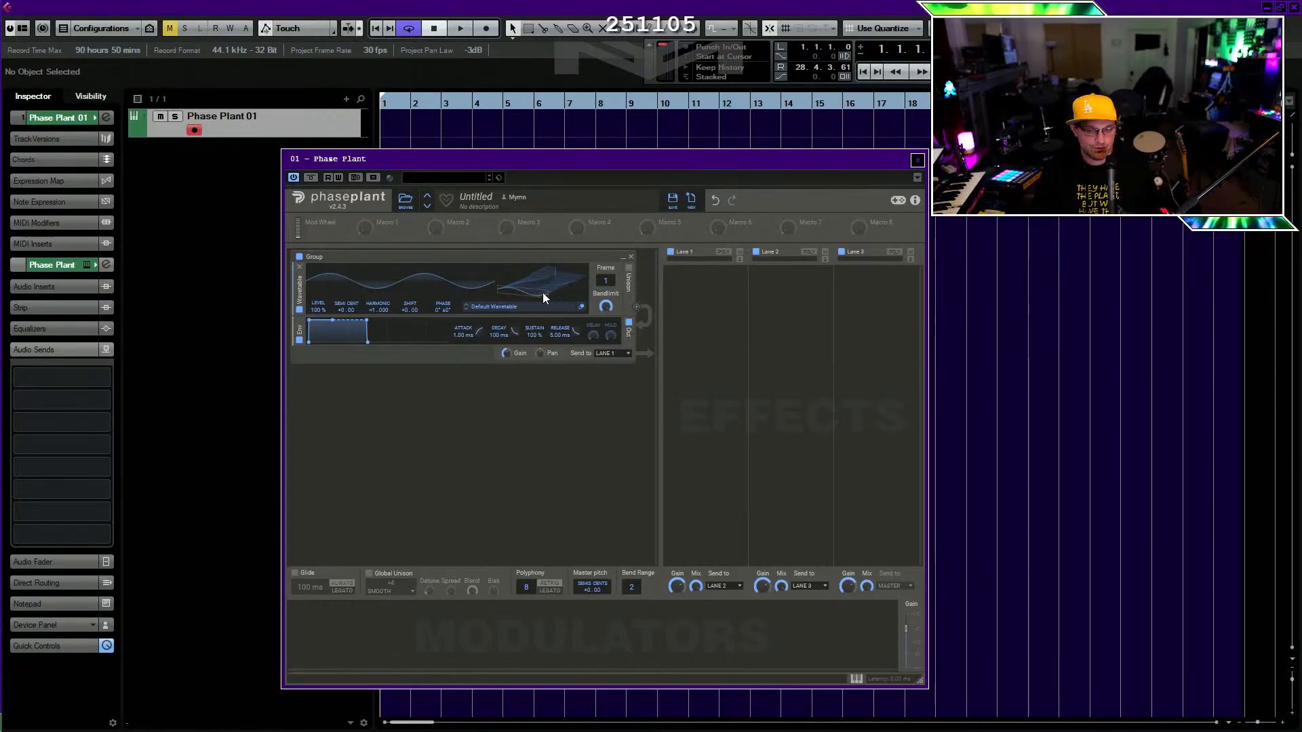
Open the oscillator's wavetable for editing and start a new, blank wavetable.
click(582, 308)
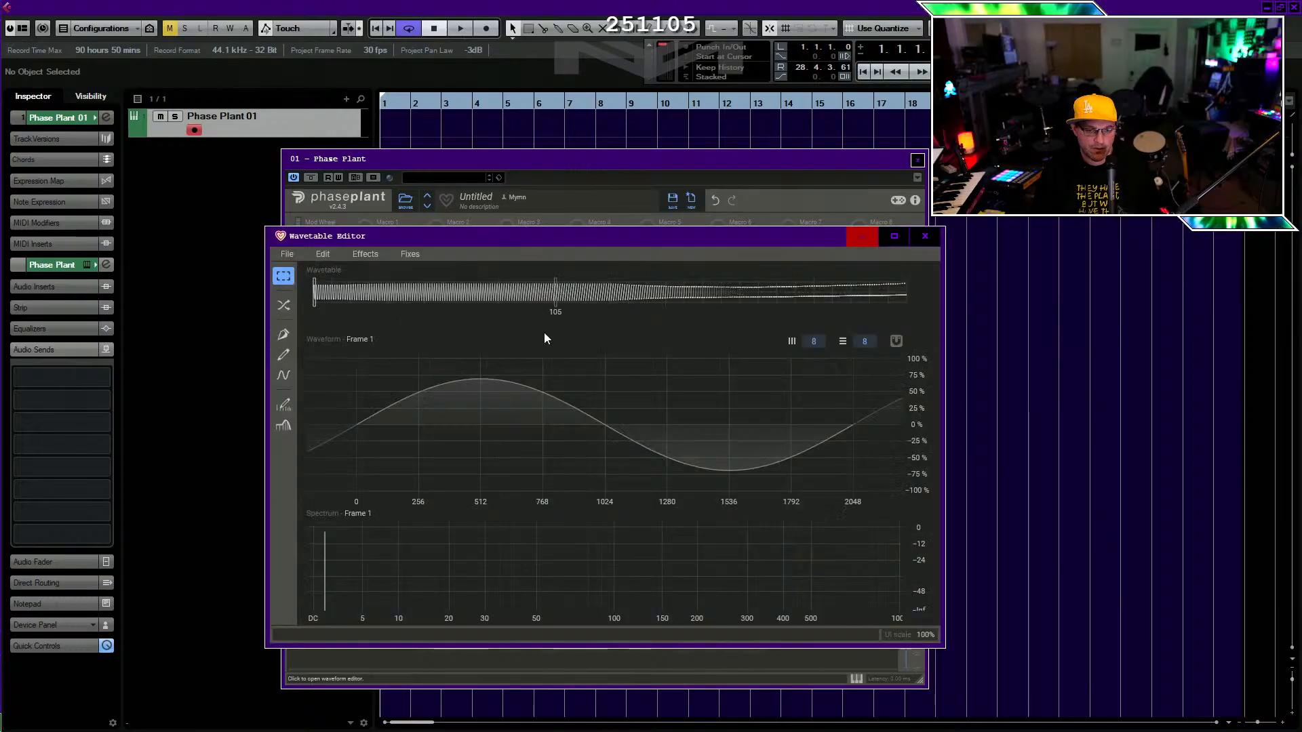
click(293, 258)
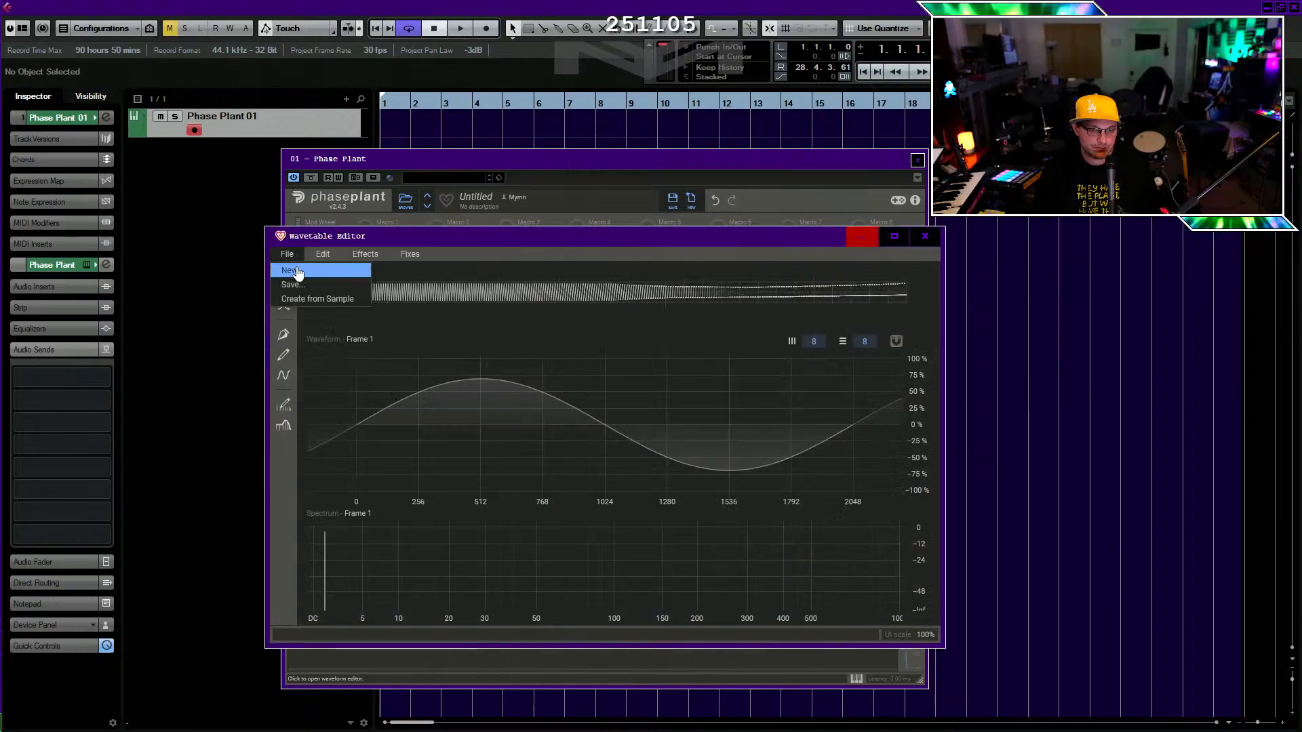
click(305, 271)
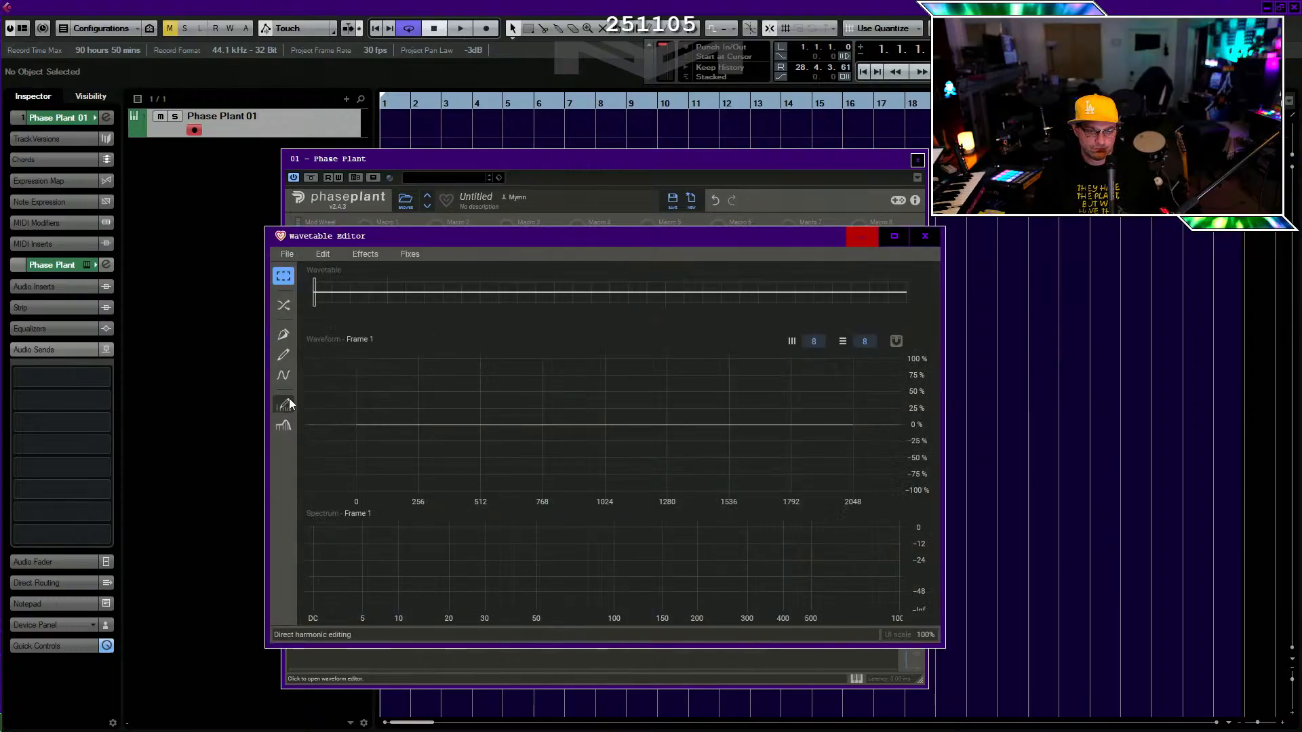
Add a few weak low harmonics above the fundamental in frame 1 with the Harmonic Edit Tool, and extend them to a keyframe at frame 24.
click(284, 375)
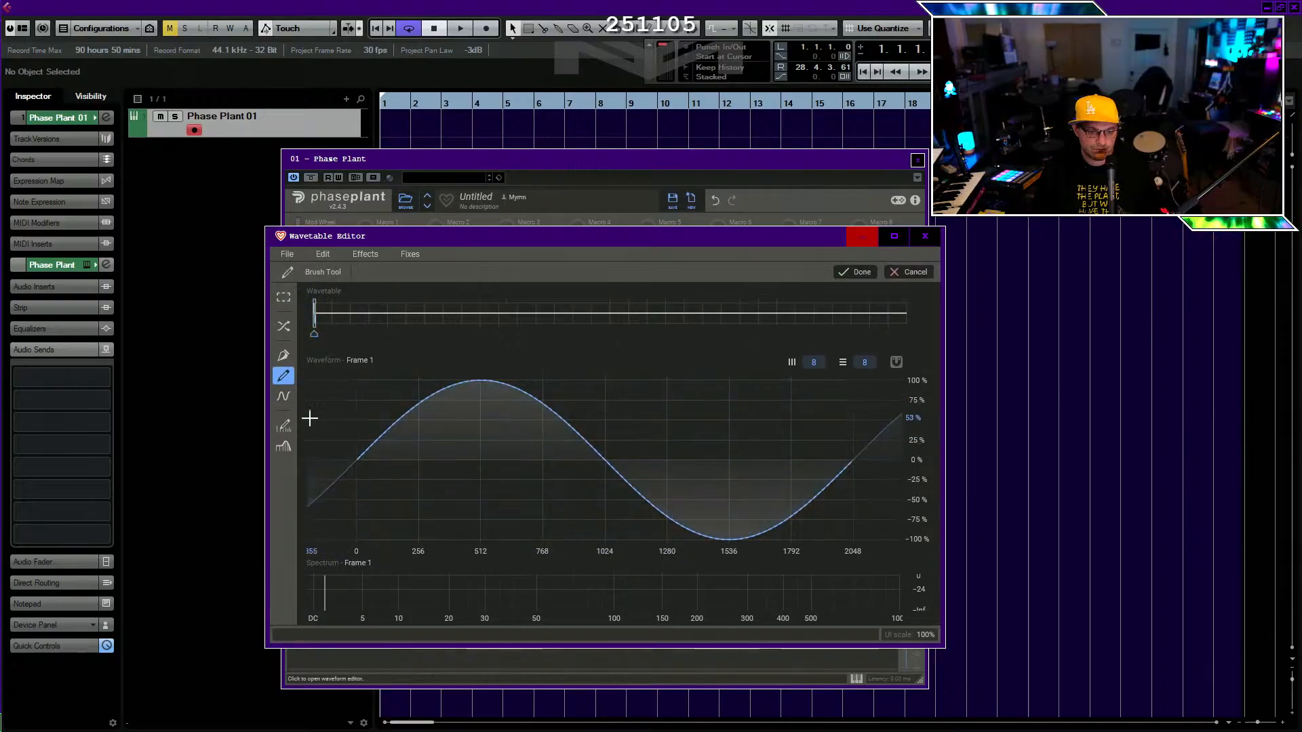
click(283, 425)
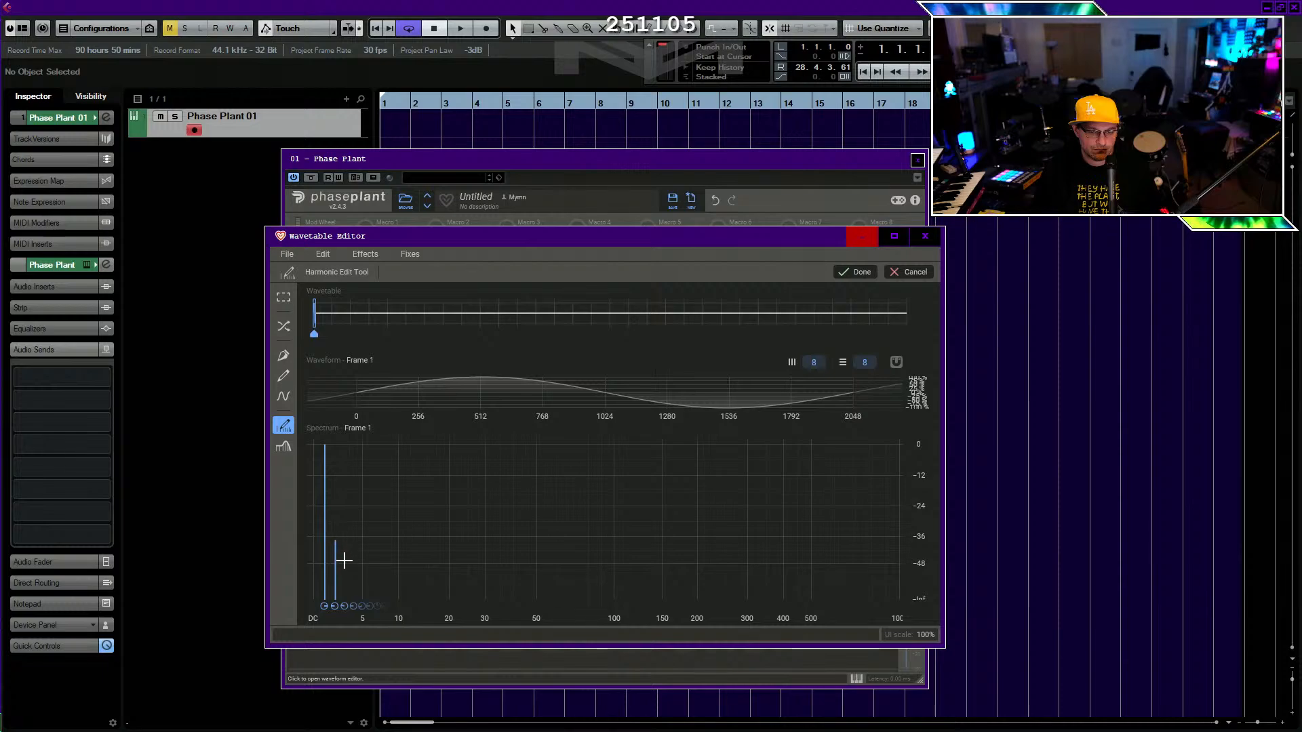
click(371, 597)
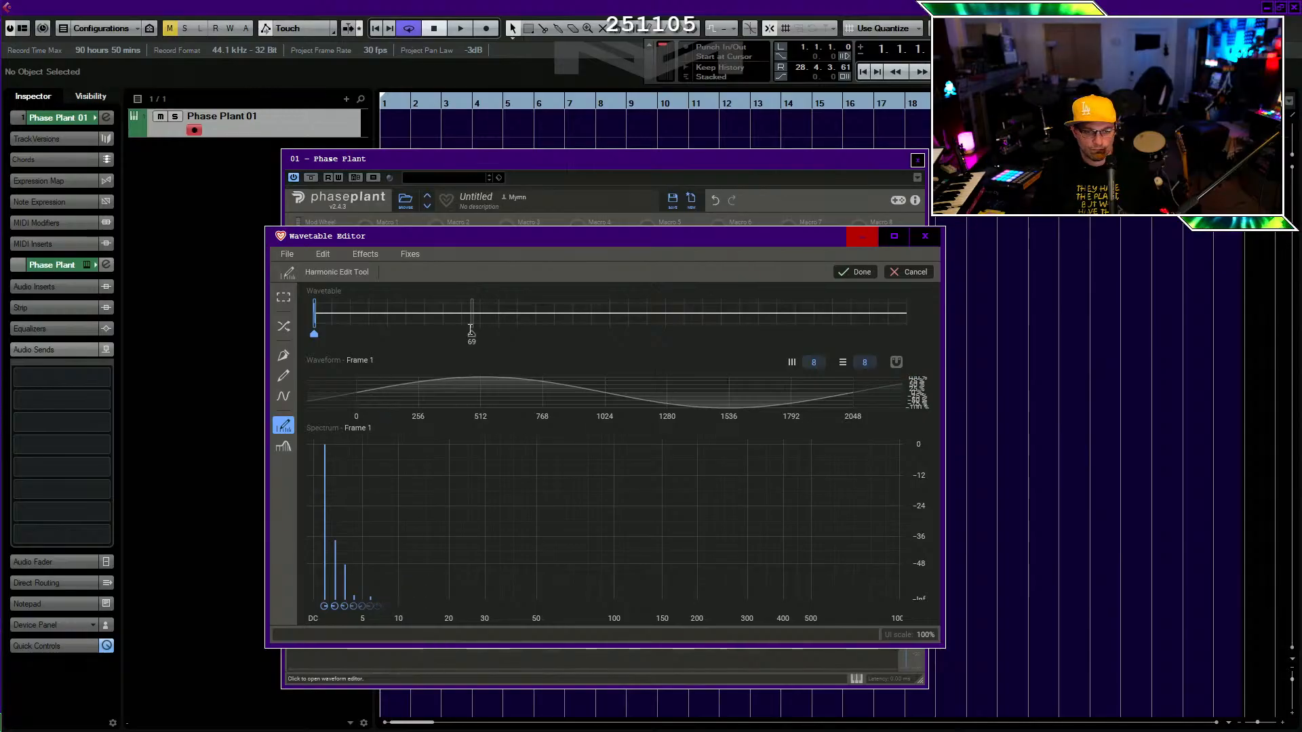
click(369, 339)
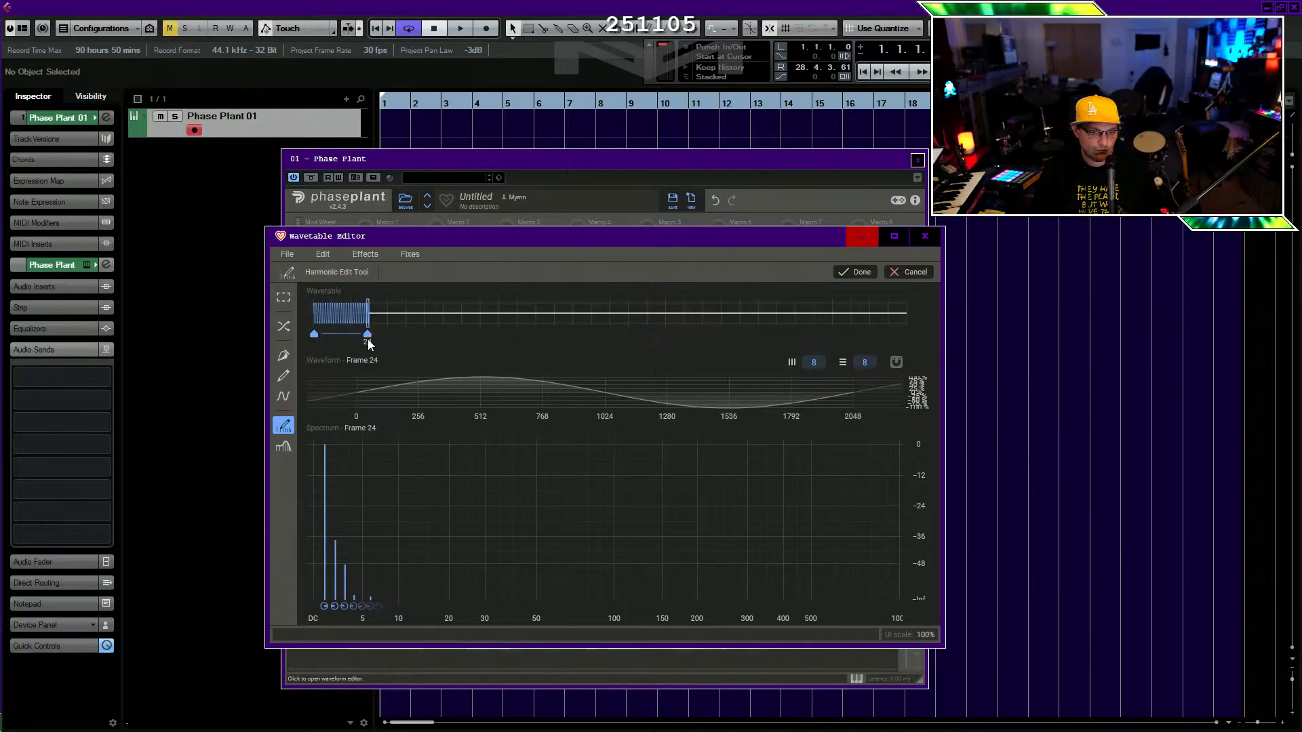
Draw an irregular waveform at frame 24 with the Brush Tool, using steep steps, flat gaps near zero and small jagged peaks.
click(283, 375)
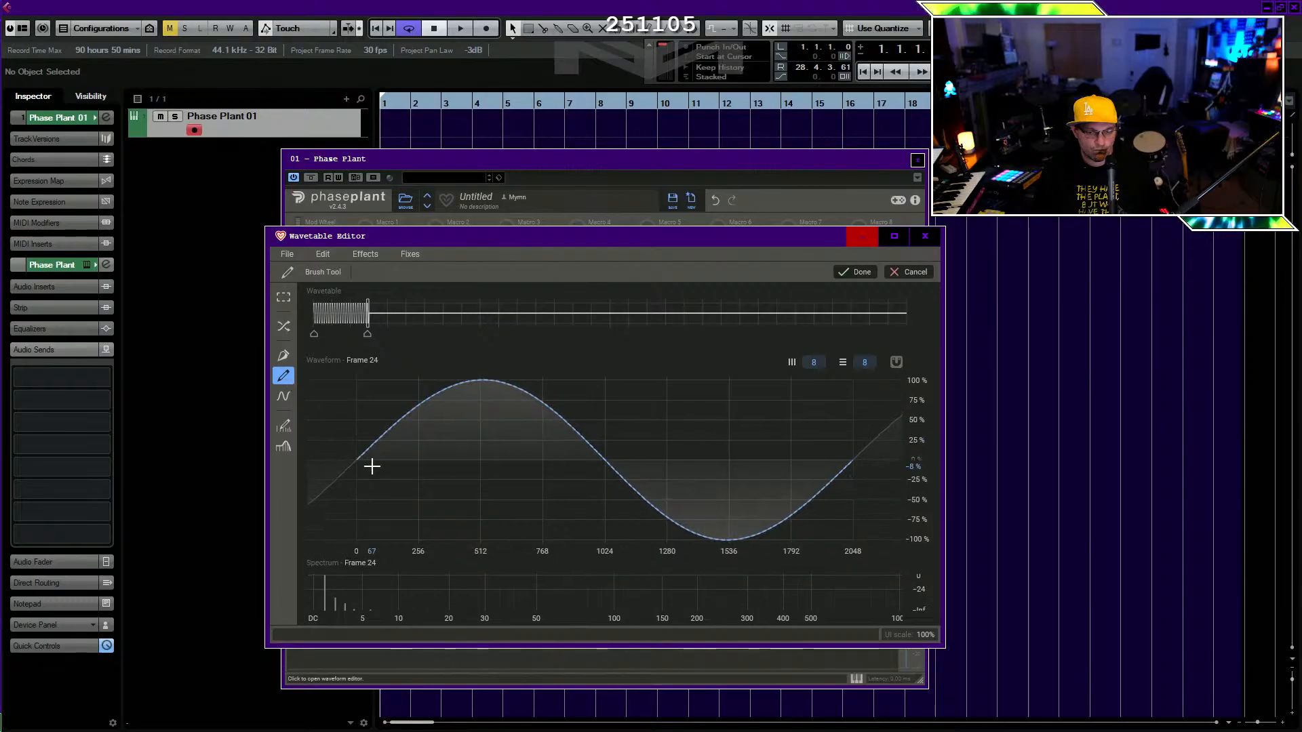
mouse_move(369, 463)
mouse_down()
mouse_move(383, 543)
mouse_move(426, 434)
mouse_move(481, 381)
mouse_move(582, 380)
mouse_move(601, 543)
mouse_move(727, 540)
mouse_move(627, 544)
mouse_move(843, 459)
mouse_move(902, 459)
mouse_up()
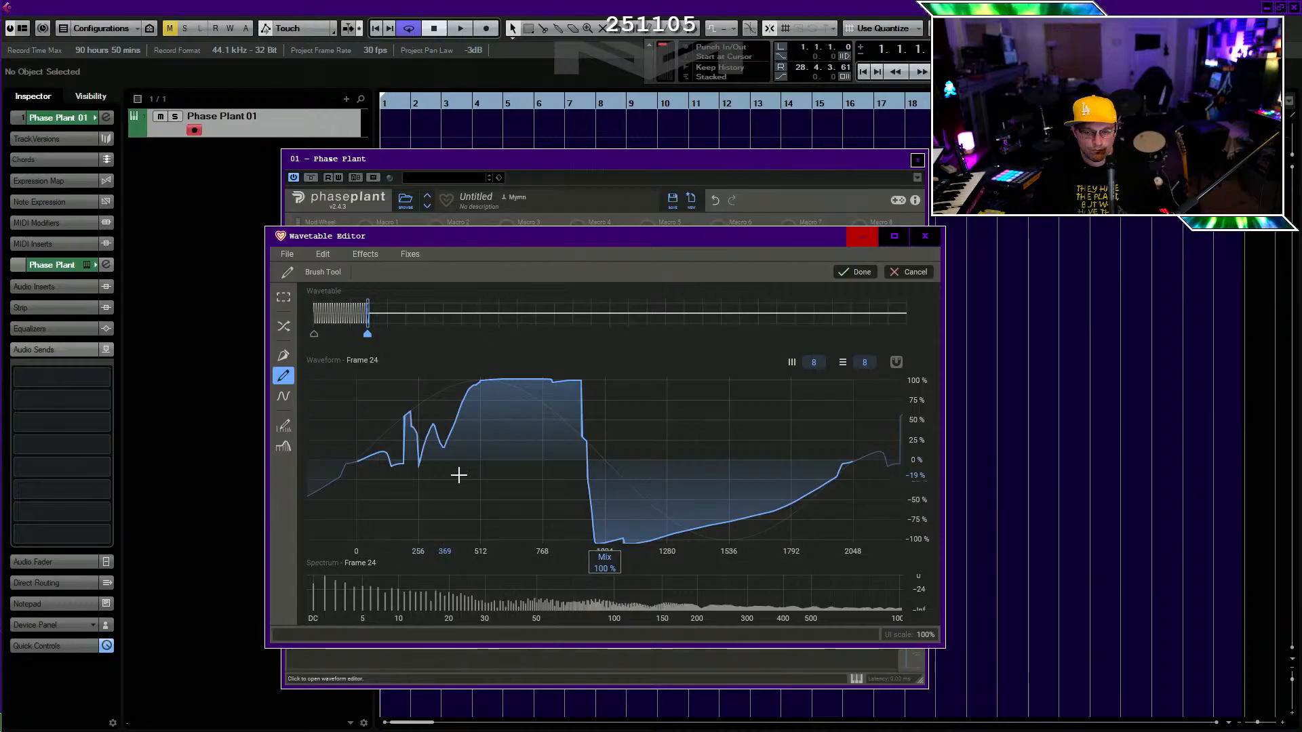
mouse_move(754, 517)
mouse_down()
mouse_move(738, 459)
mouse_move(707, 463)
mouse_up()
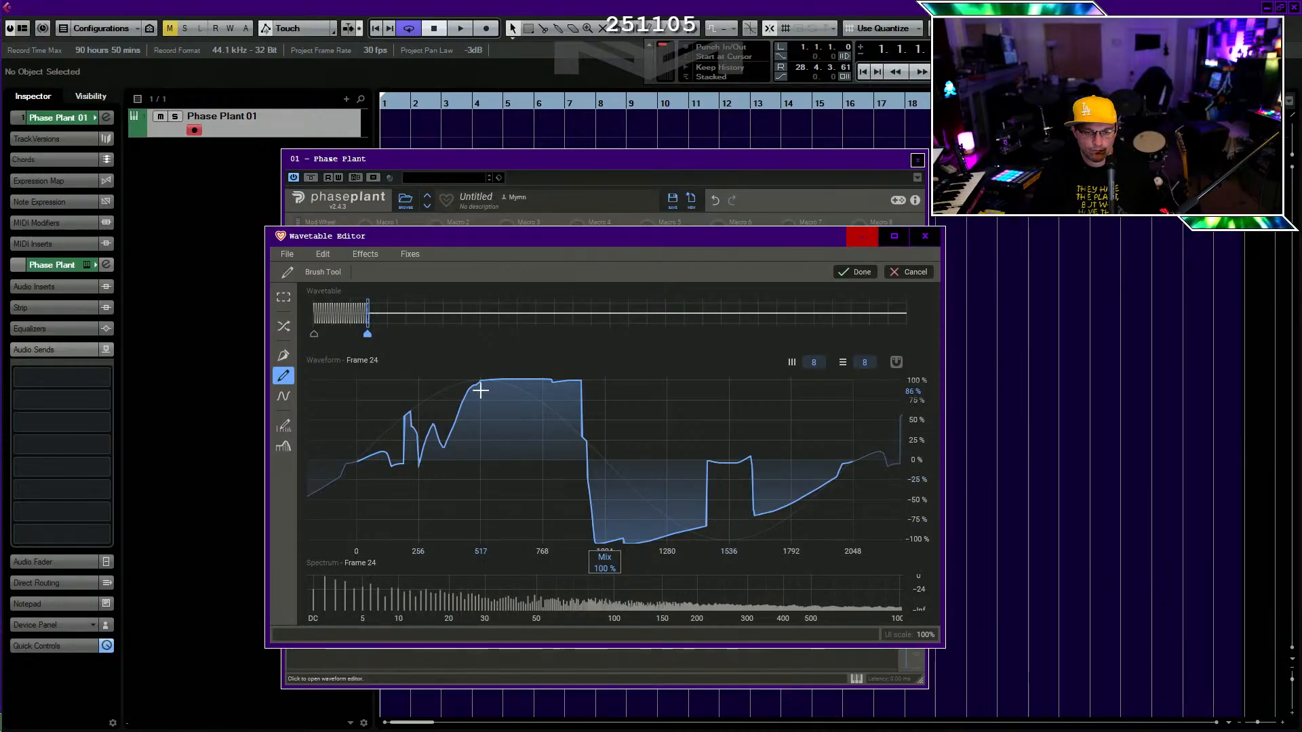
drag(481, 391, 540, 466)
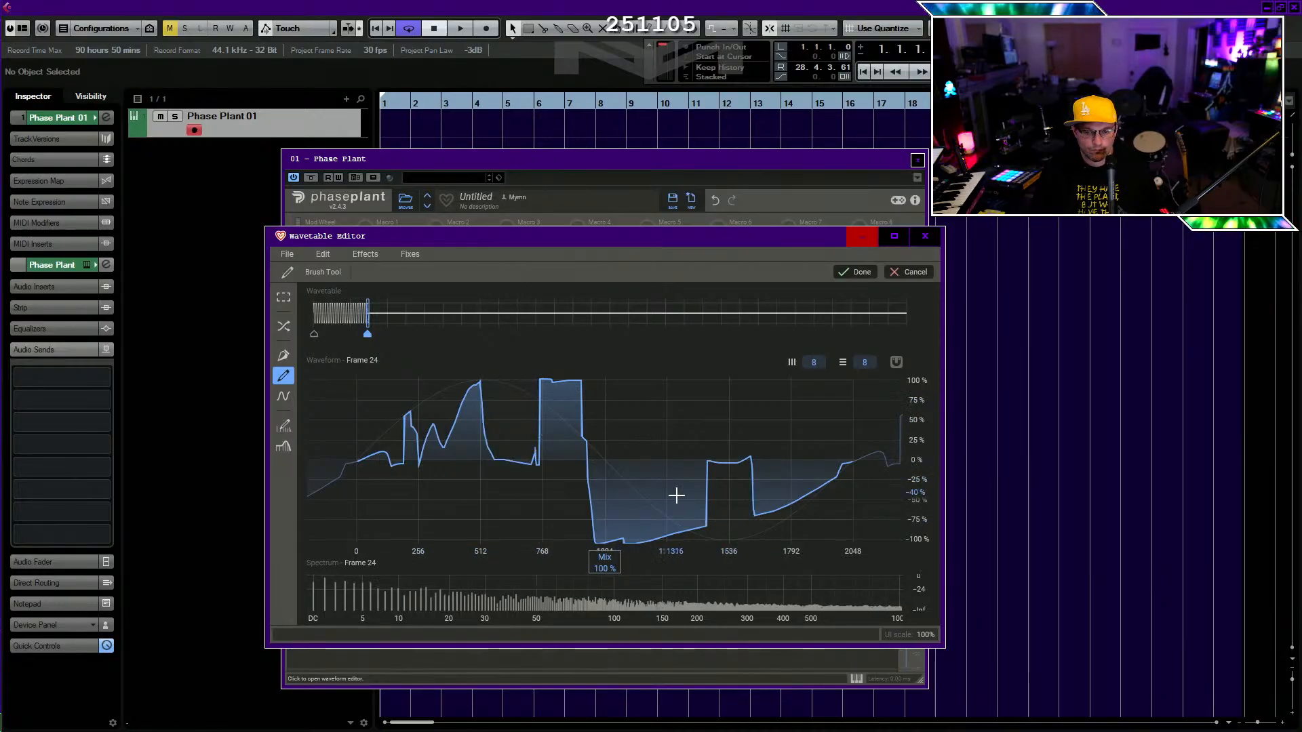
mouse_move(677, 496)
mouse_down()
mouse_move(675, 511)
mouse_move(685, 482)
mouse_move(716, 464)
mouse_up()
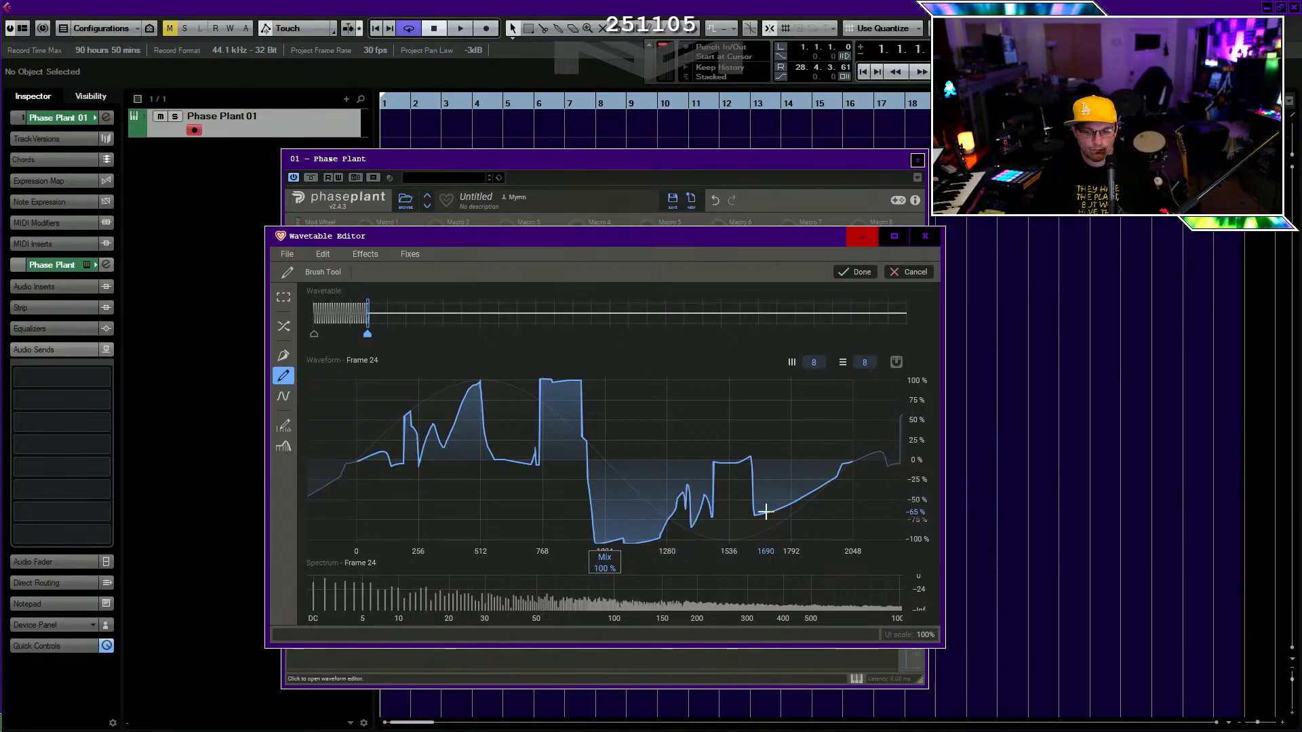
drag(765, 512, 808, 488)
mouse_move(450, 428)
mouse_down()
mouse_move(445, 387)
mouse_move(397, 384)
mouse_move(374, 459)
mouse_up()
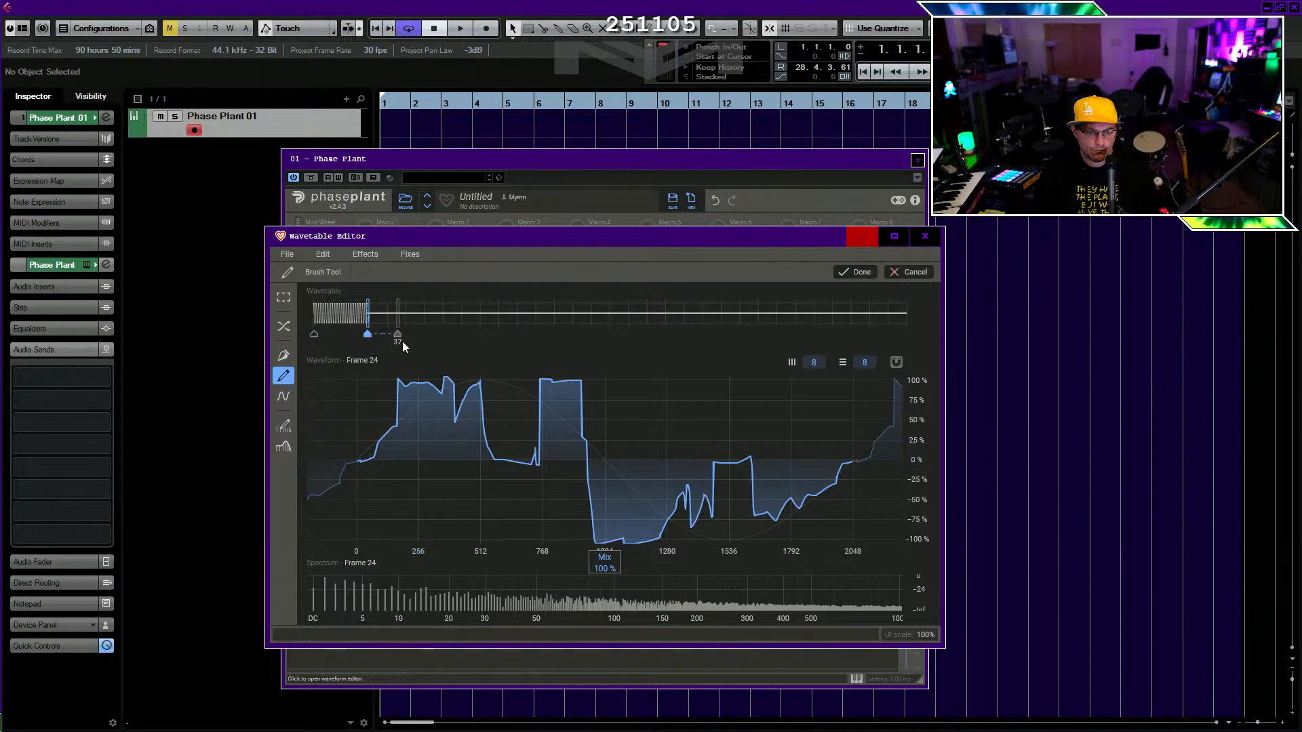
Add a brush keyframe at frame 52 and draw a rounded wave with inverted square blocks and a jagged middle slope.
click(433, 332)
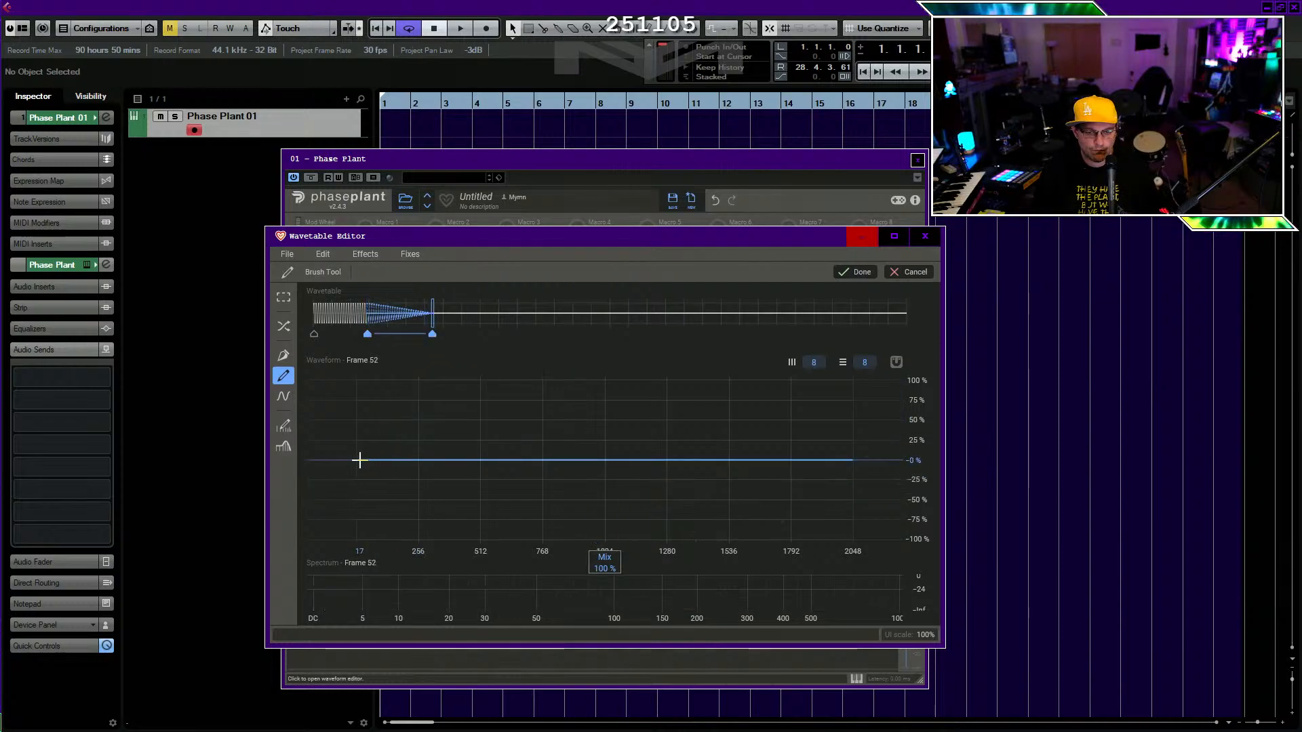
mouse_move(359, 460)
mouse_down()
mouse_move(552, 380)
mouse_move(788, 532)
mouse_move(854, 468)
mouse_up()
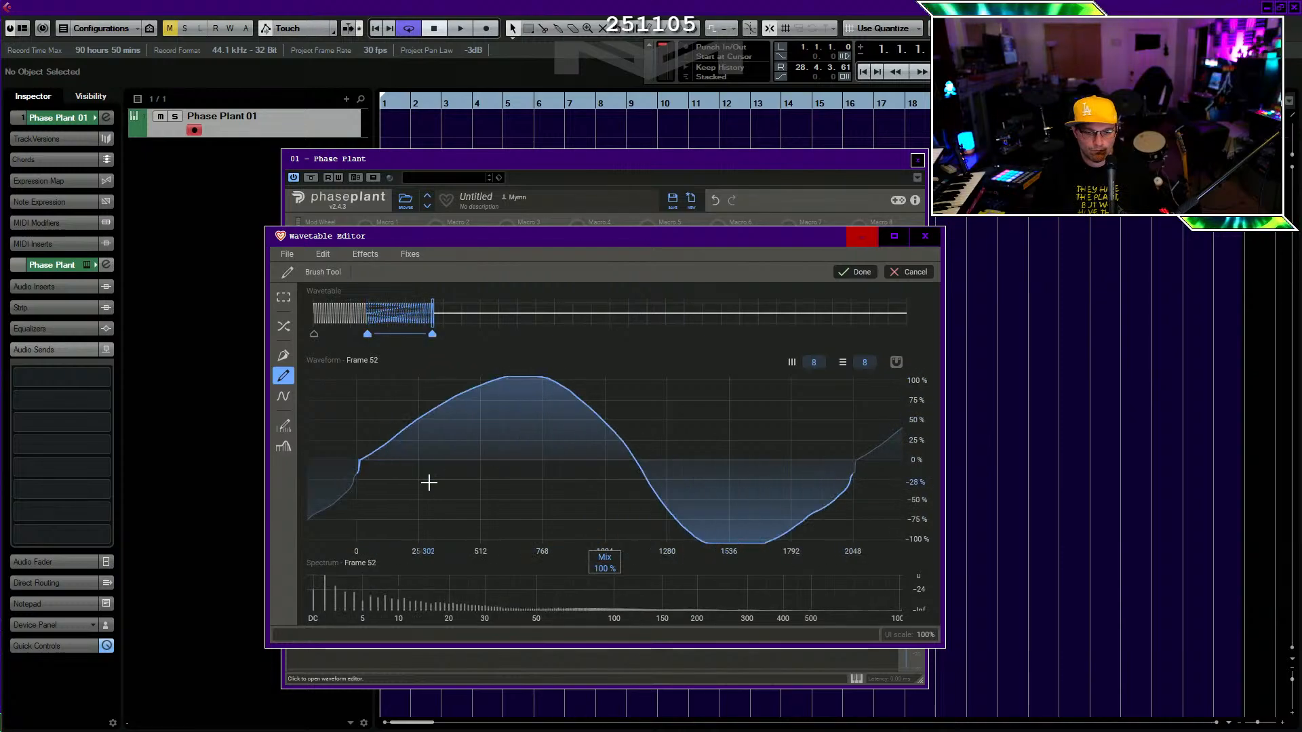
mouse_move(429, 482)
mouse_down()
mouse_move(498, 546)
mouse_move(516, 456)
mouse_up()
mouse_move(701, 528)
mouse_down()
mouse_move(750, 380)
mouse_move(801, 377)
mouse_up()
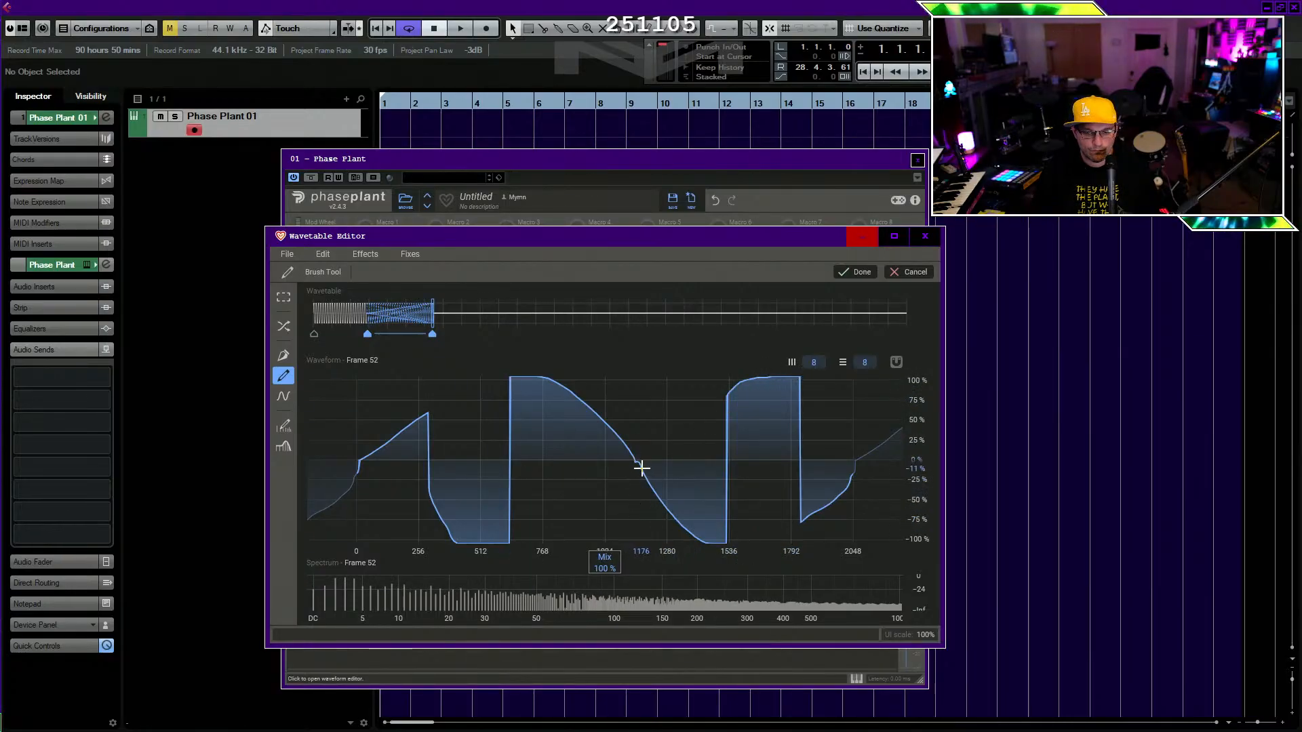
drag(618, 458, 594, 404)
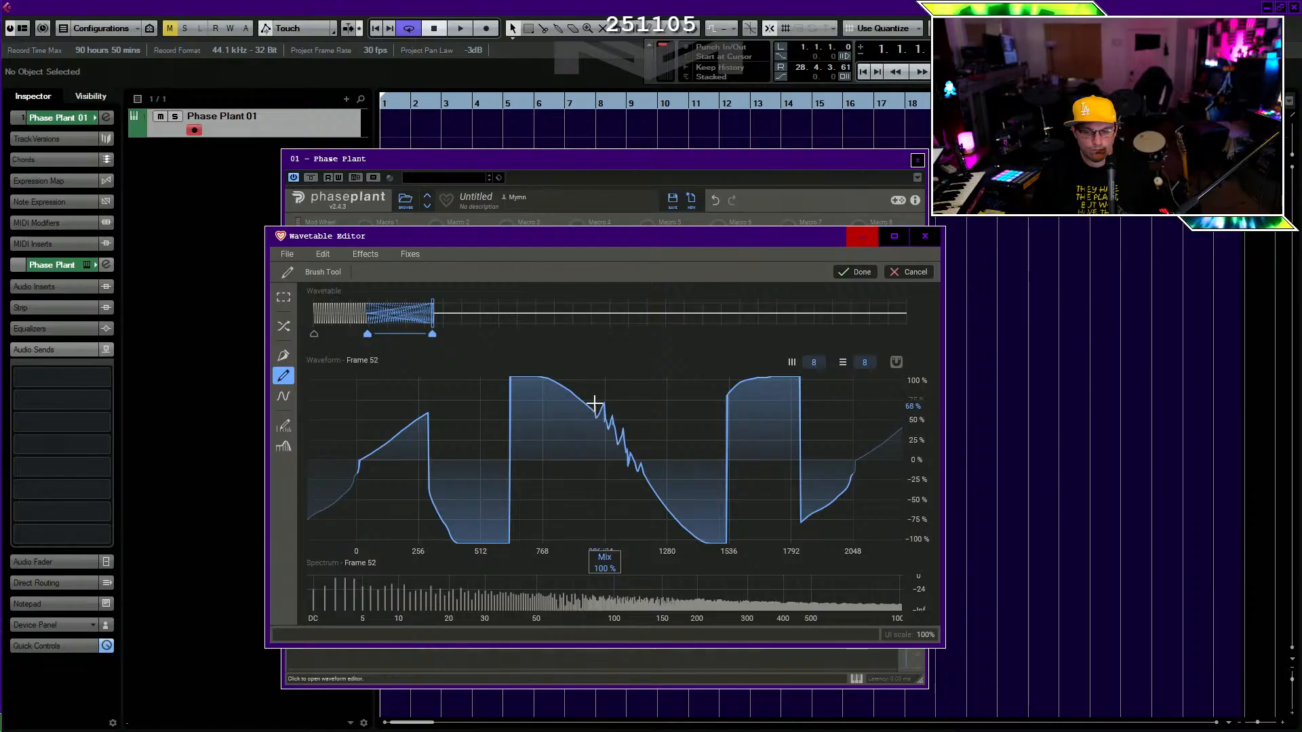
mouse_move(651, 482)
mouse_down()
mouse_move(673, 528)
mouse_move(693, 536)
mouse_up()
Add a brush keyframe at frame 83 and draw a blocky wave alternating between high and low levels, with jagged plateaus.
click(503, 335)
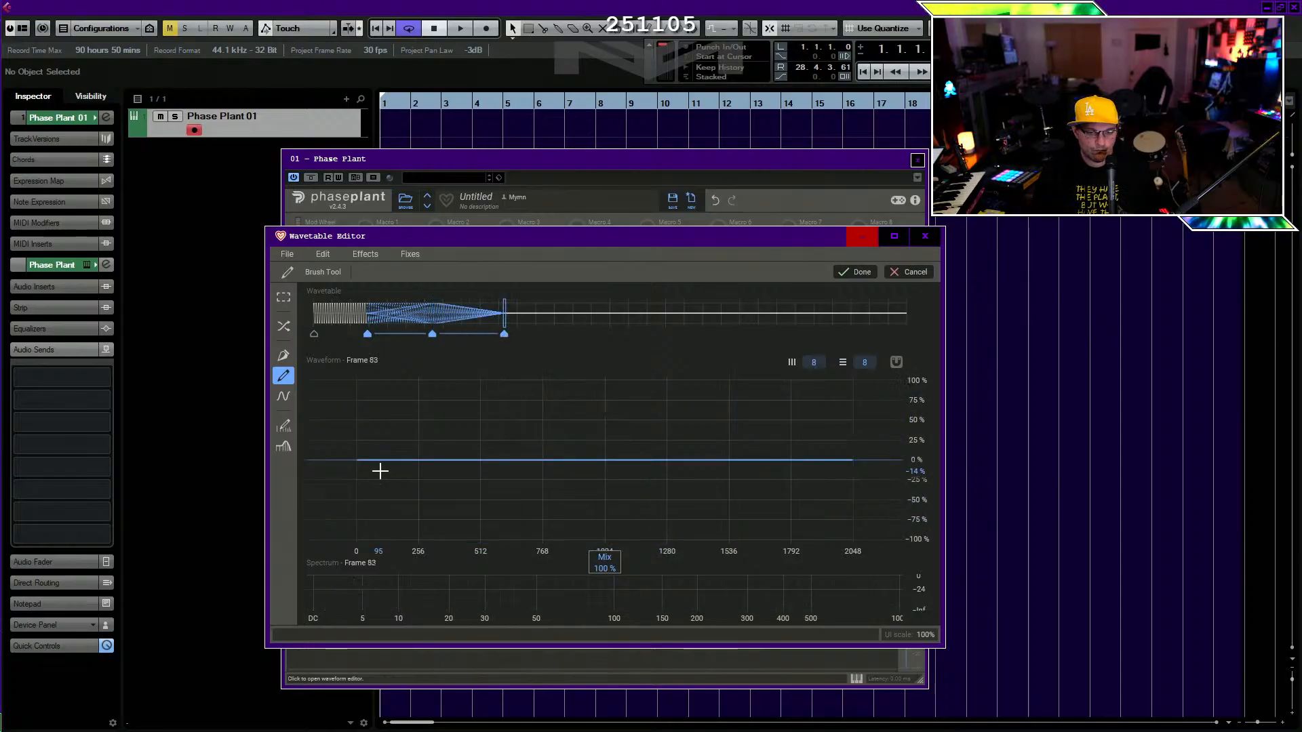
mouse_move(358, 457)
mouse_down()
mouse_move(602, 366)
mouse_move(614, 376)
mouse_up()
mouse_move(581, 539)
mouse_down()
mouse_move(709, 513)
mouse_move(856, 457)
mouse_move(730, 552)
mouse_move(677, 552)
mouse_move(760, 406)
mouse_up()
mouse_move(455, 442)
mouse_down()
mouse_move(449, 541)
mouse_move(474, 392)
mouse_move(554, 369)
mouse_move(583, 378)
mouse_up()
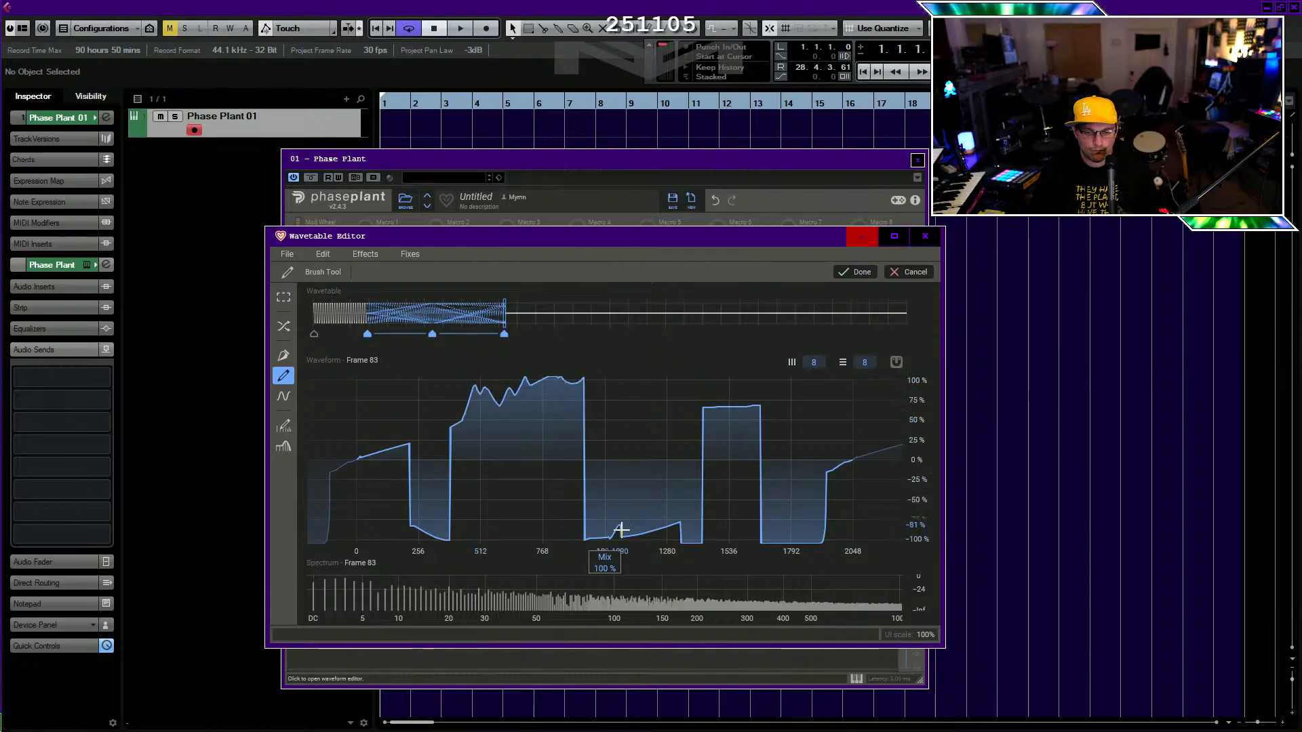
drag(622, 529, 720, 533)
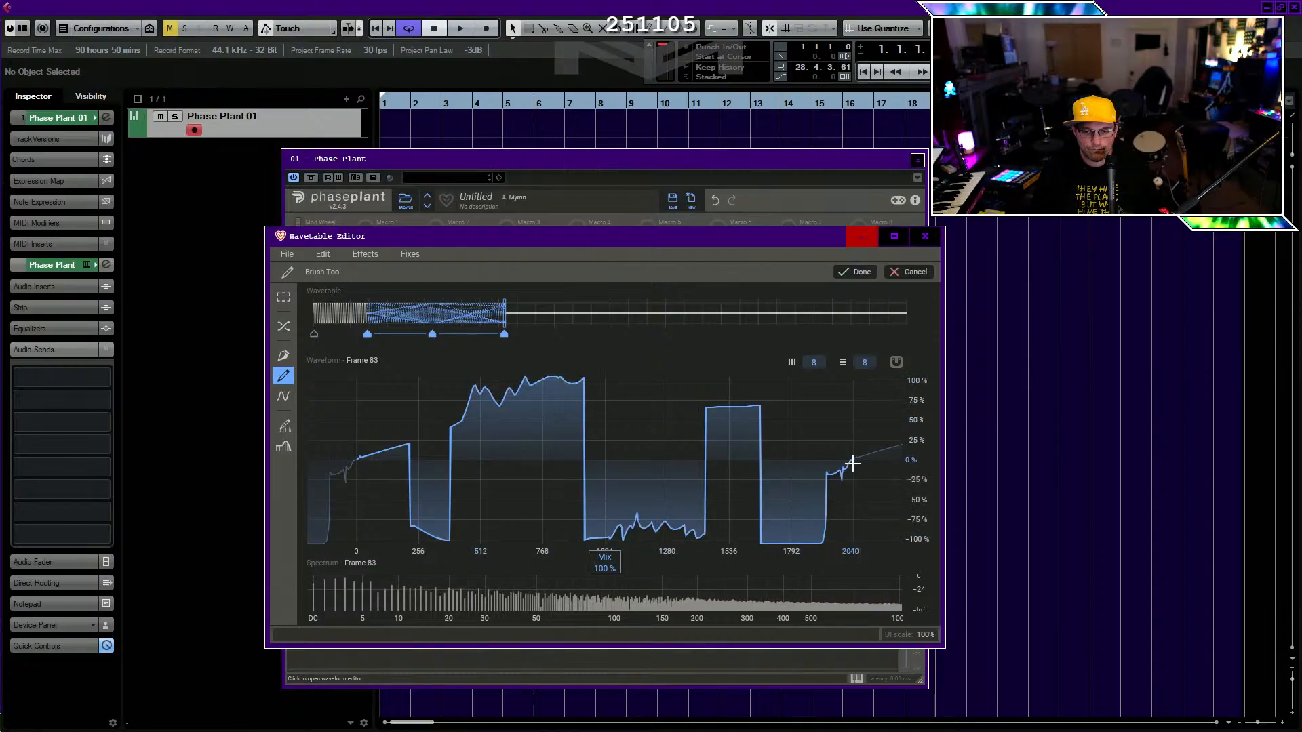
drag(853, 463, 897, 447)
mouse_move(371, 468)
mouse_down()
mouse_move(387, 450)
mouse_move(430, 452)
mouse_up()
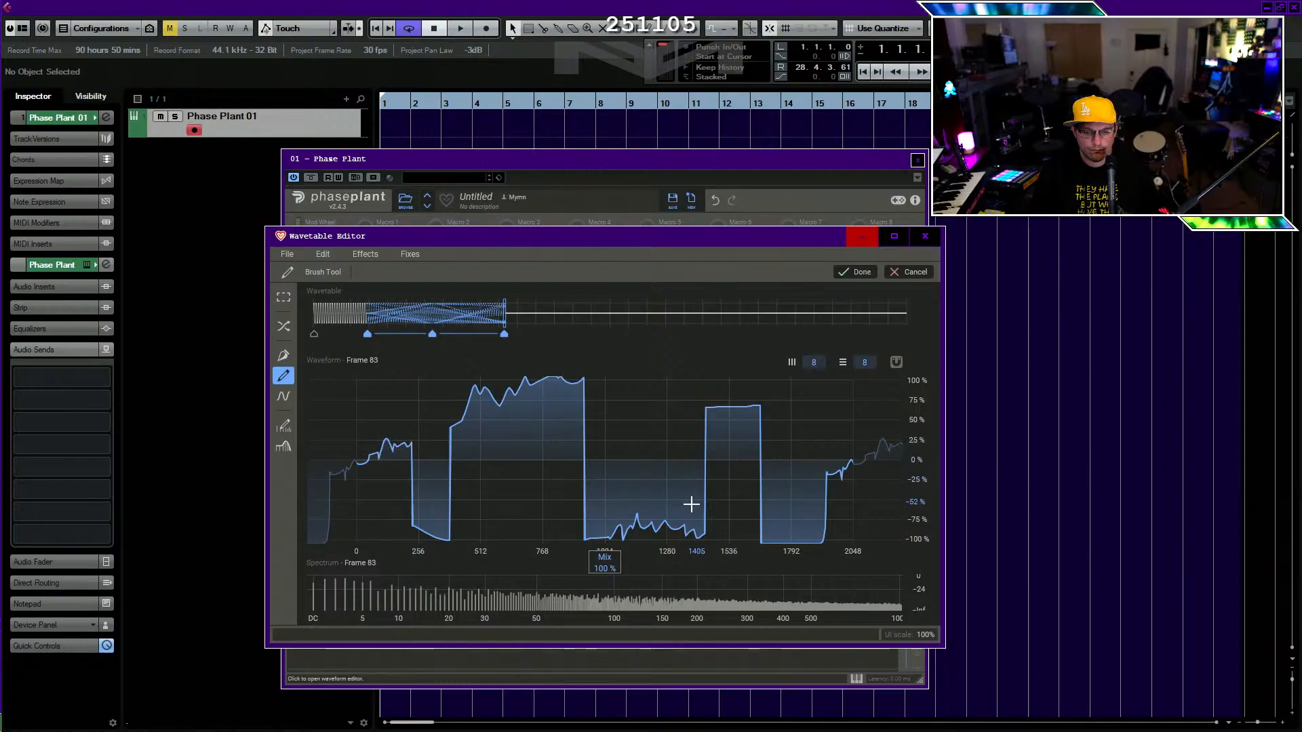
drag(719, 410, 764, 397)
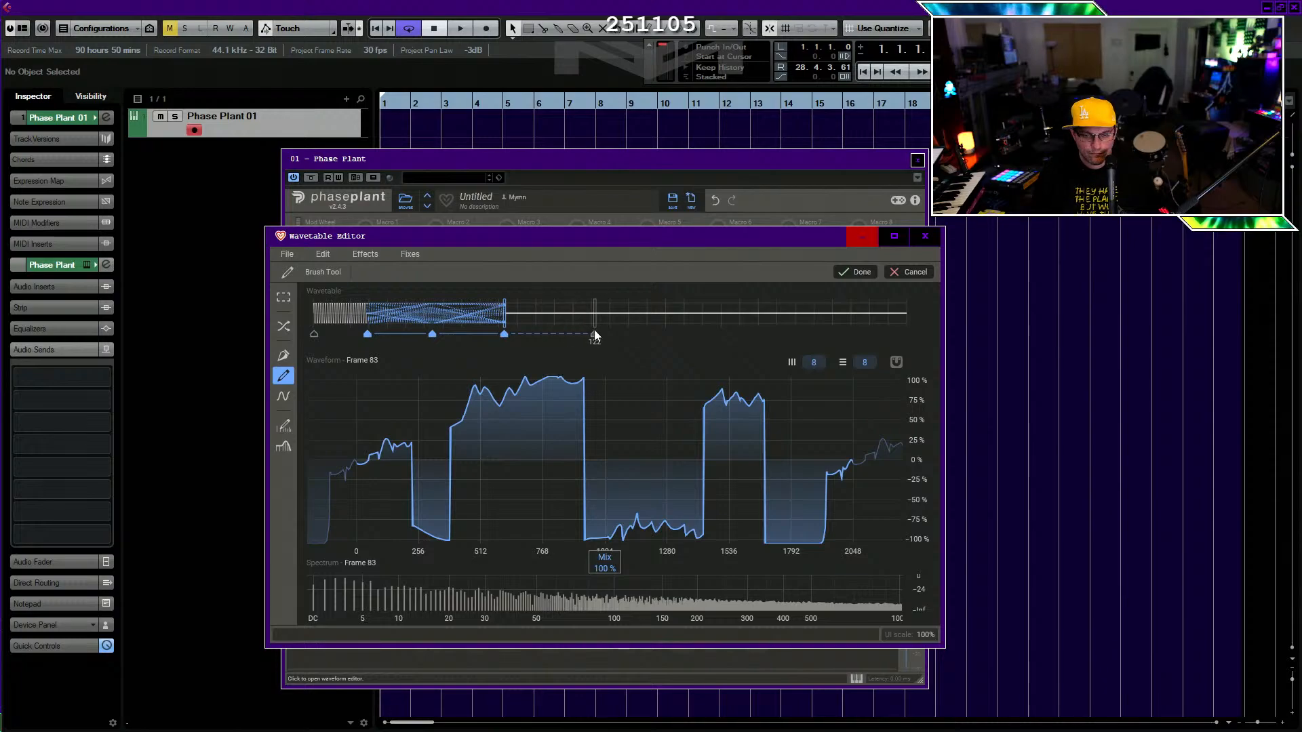
Add a brush keyframe at frame 116 and draw a rounded wave cut by rectangular notches and narrow spikes in both halves.
click(578, 336)
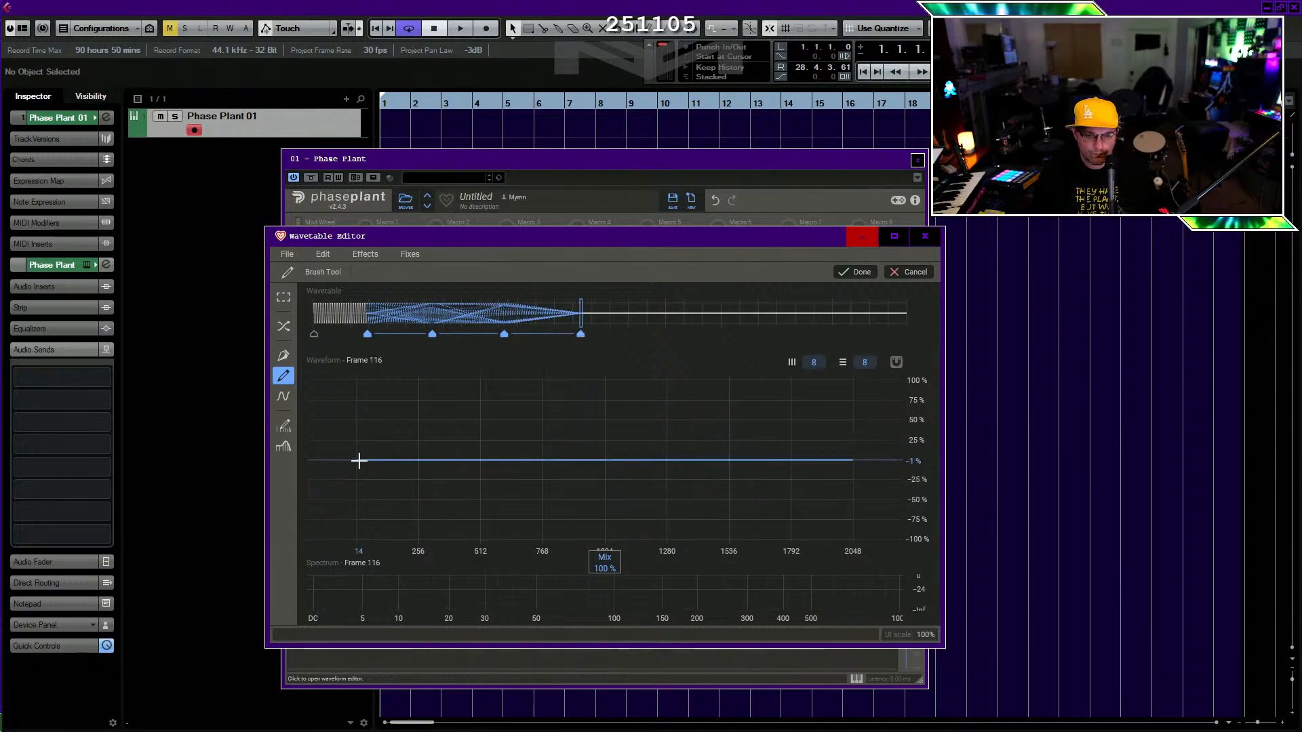
mouse_move(358, 462)
mouse_down()
mouse_move(597, 416)
mouse_move(791, 561)
mouse_move(875, 460)
mouse_move(754, 545)
mouse_move(616, 494)
mouse_move(597, 436)
mouse_move(523, 378)
mouse_move(357, 456)
mouse_move(445, 384)
mouse_move(498, 377)
mouse_up()
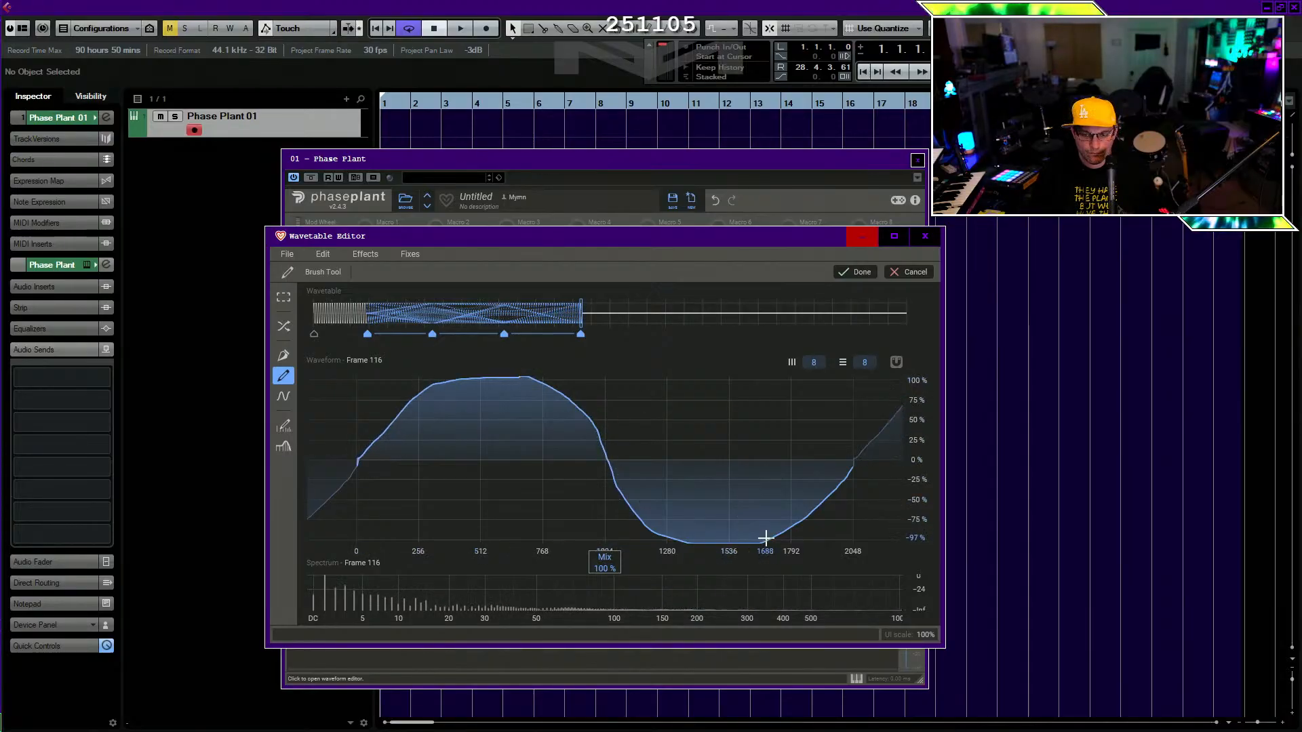
mouse_move(766, 538)
mouse_down()
mouse_move(816, 526)
mouse_move(764, 552)
mouse_up()
drag(805, 413, 757, 411)
click(540, 446)
drag(500, 467, 413, 462)
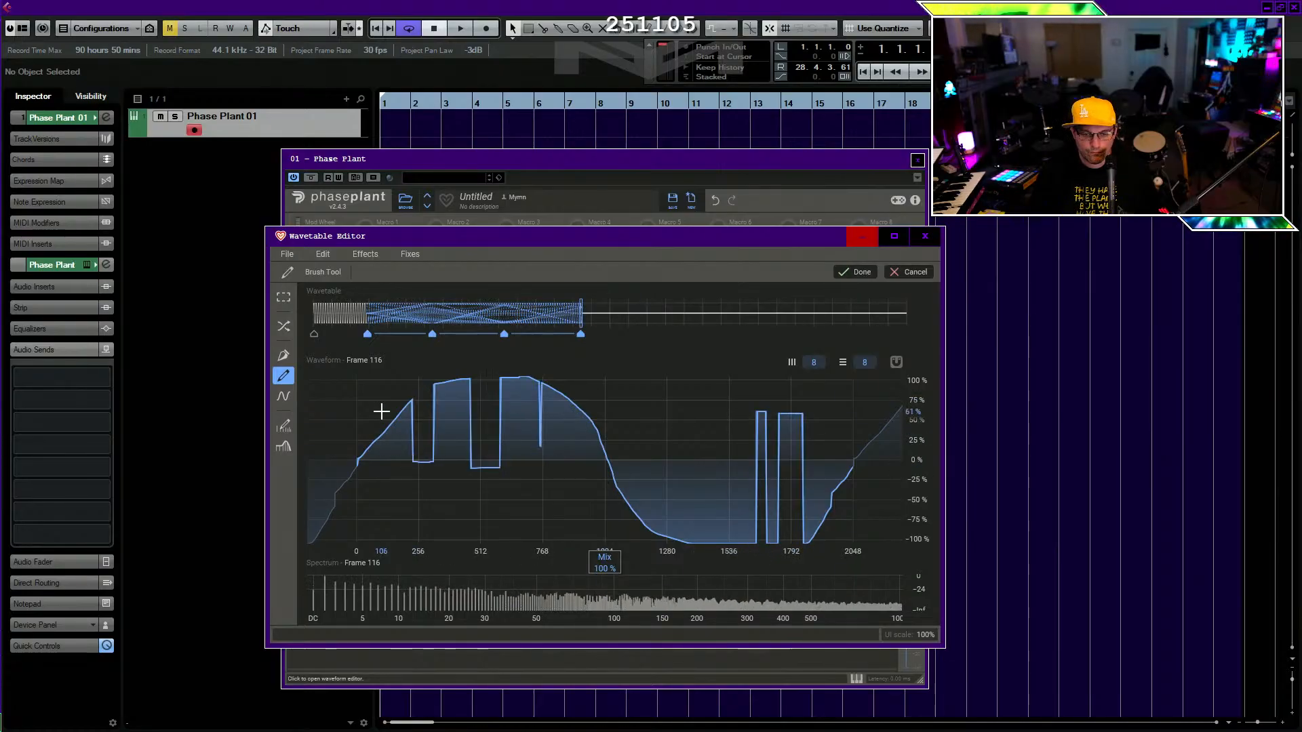
mouse_move(382, 413)
mouse_down()
mouse_move(427, 398)
mouse_move(435, 409)
mouse_up()
drag(441, 540, 436, 540)
click(402, 542)
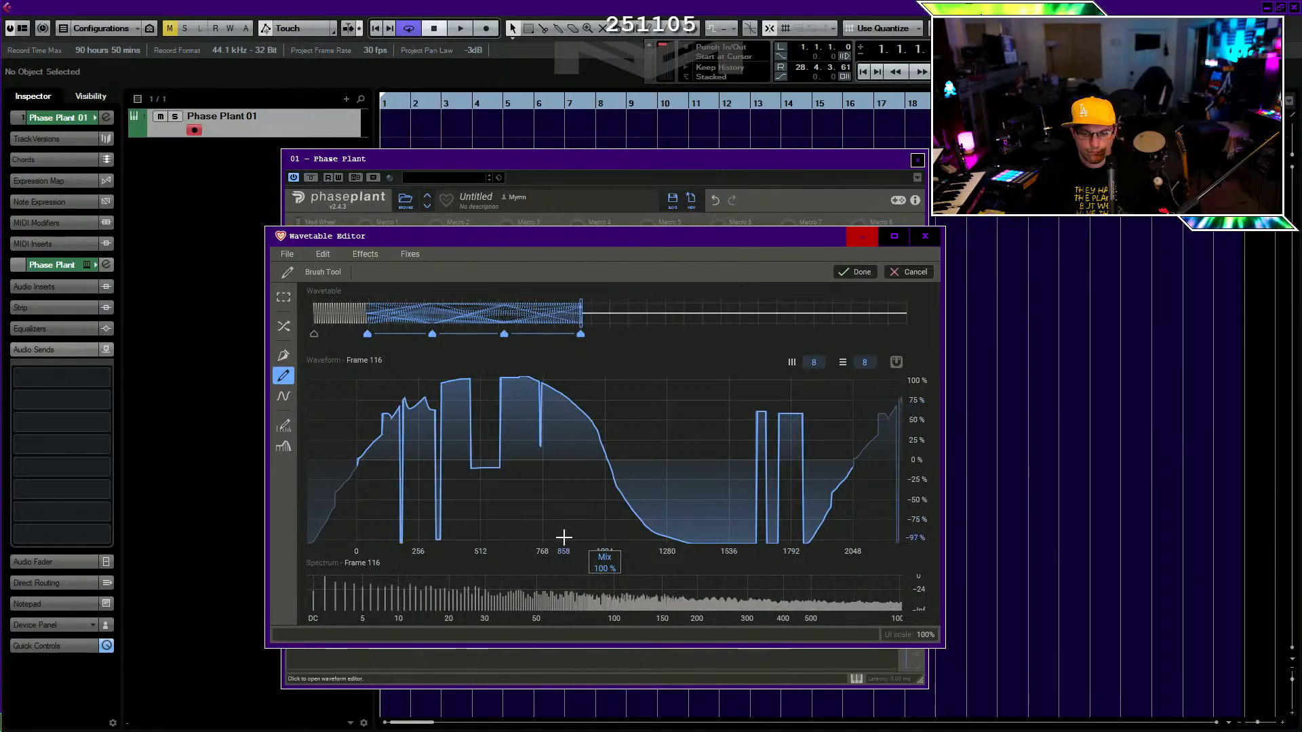
click(563, 538)
click(661, 431)
click(741, 406)
click(705, 418)
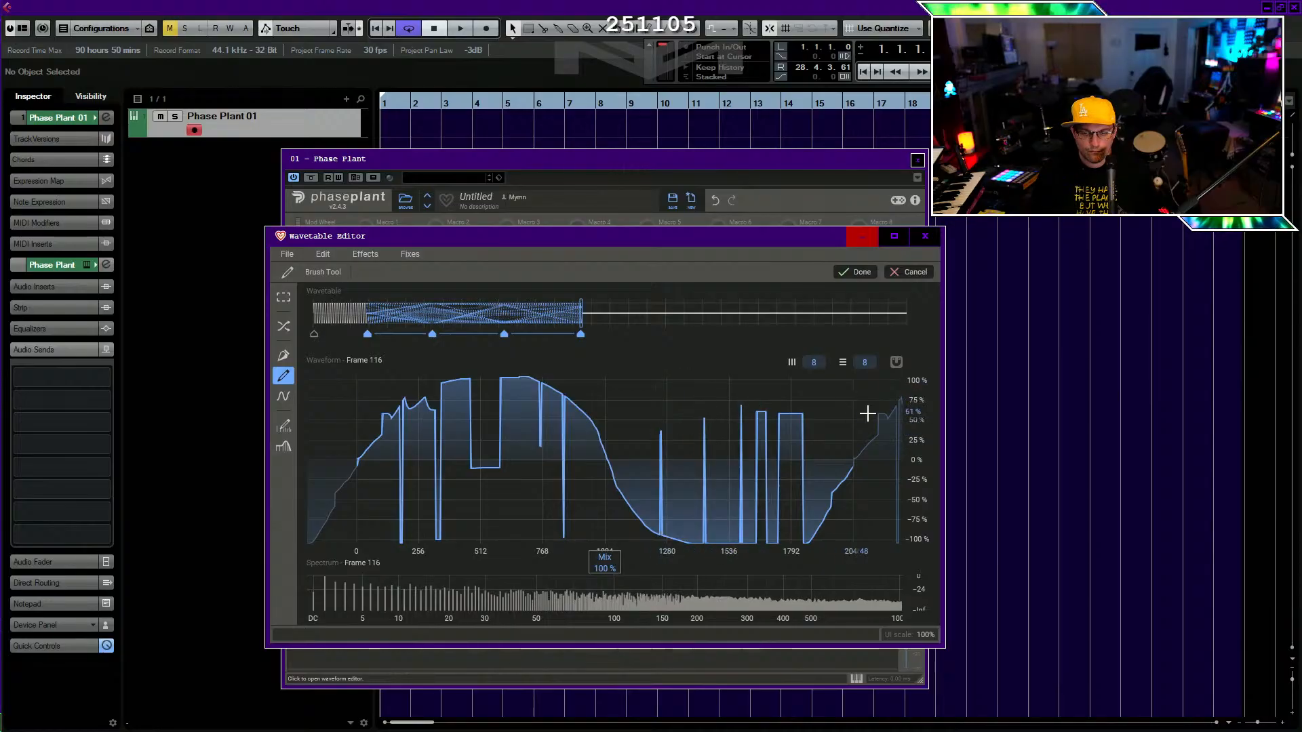
click(599, 405)
click(576, 457)
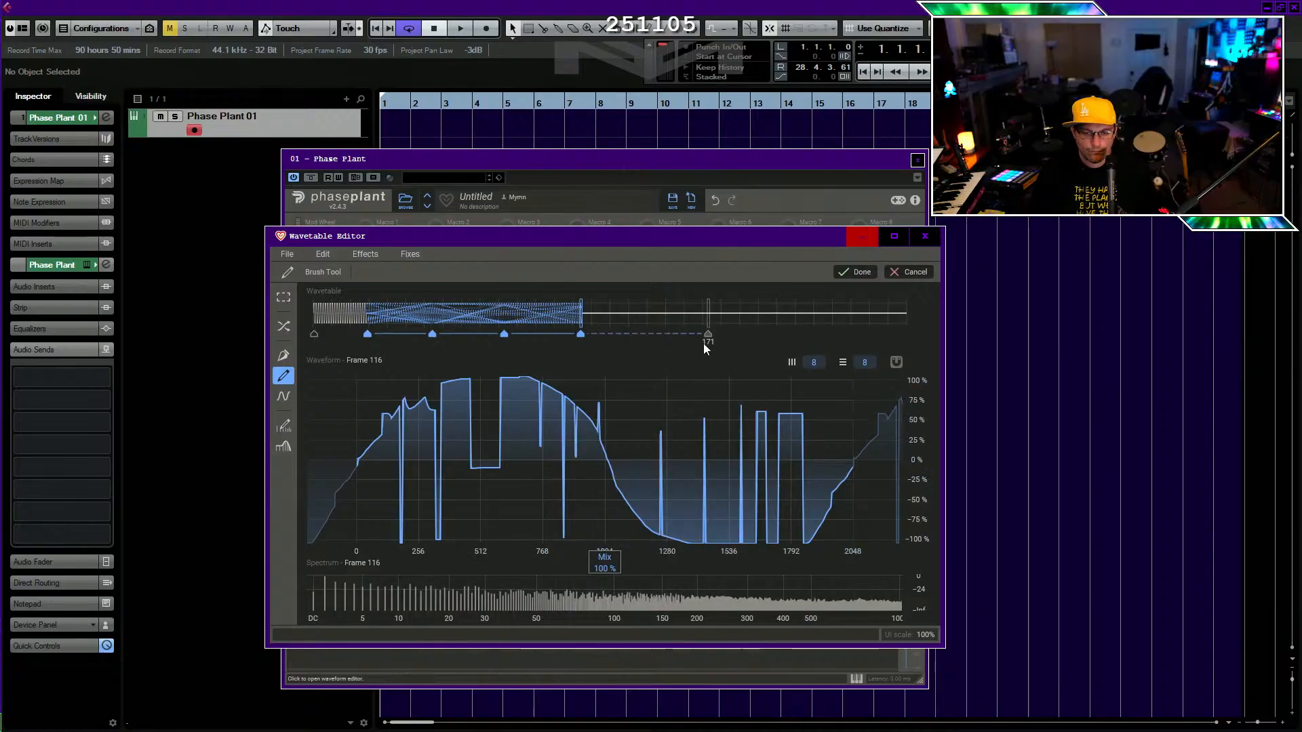
Draw a rounded wave chopped into alternating pulses at a new frame 153 keyframe, then apply the brush edits and close the Wavetable Editor.
click(667, 334)
mouse_move(361, 457)
mouse_down()
mouse_move(714, 509)
mouse_move(866, 434)
mouse_move(645, 527)
mouse_move(596, 447)
mouse_up()
click(573, 491)
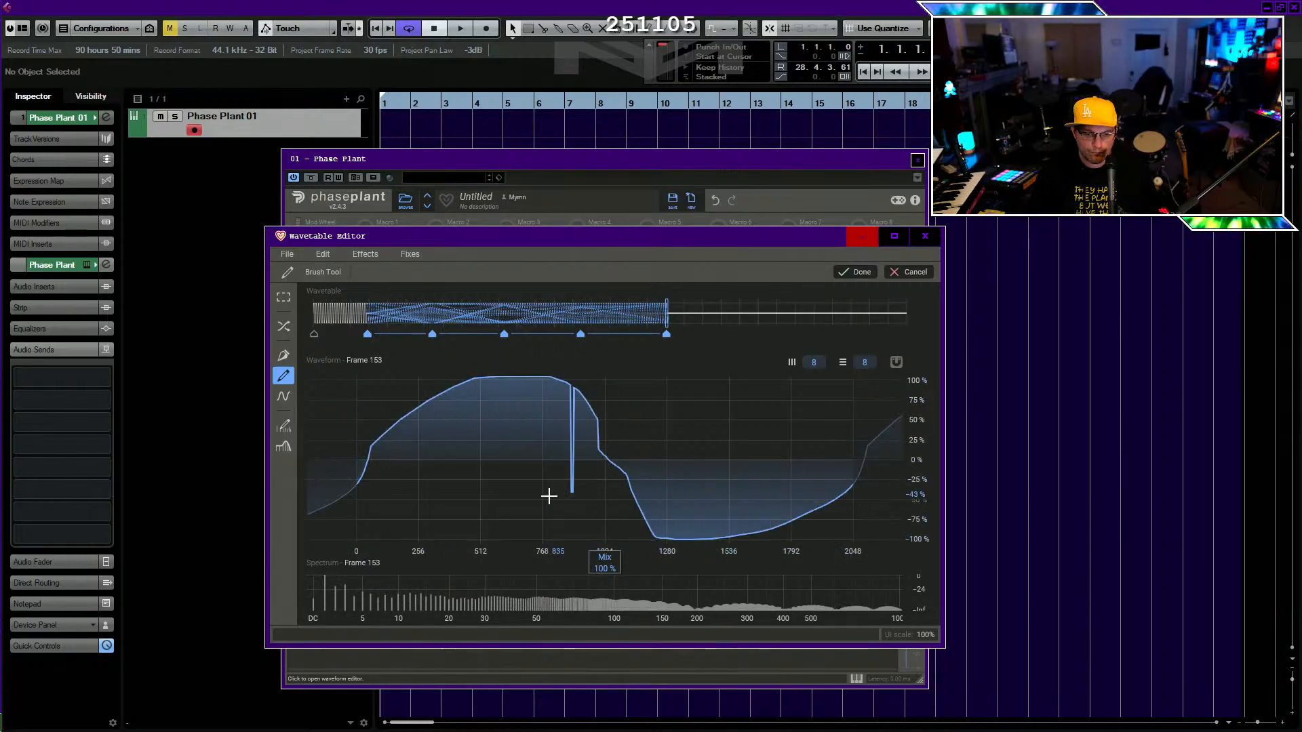
drag(548, 498, 524, 506)
drag(486, 518, 482, 517)
drag(453, 515, 392, 525)
drag(674, 426, 682, 425)
drag(703, 418, 761, 408)
drag(785, 407, 818, 409)
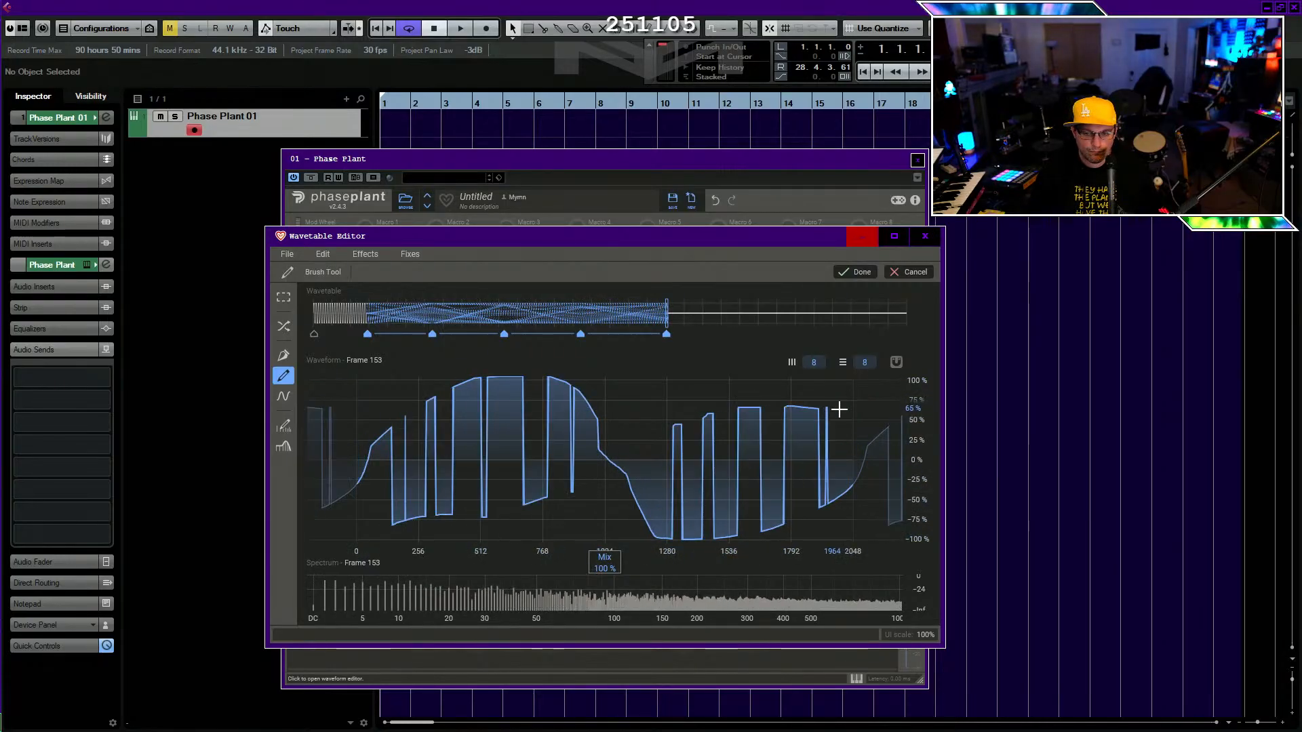
click(858, 272)
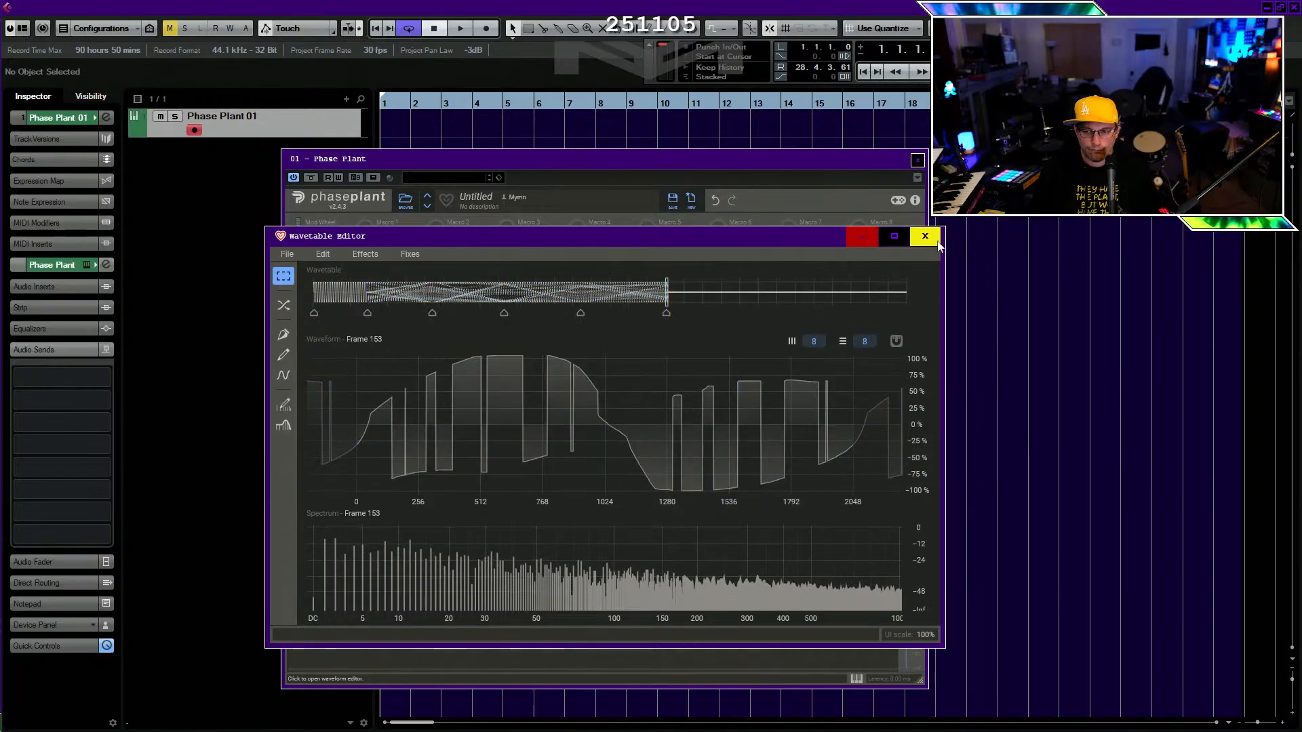
click(933, 238)
Set the wavetable oscillator's frame to 55 and add an LFO to the modulator area.
drag(606, 281, 605, 234)
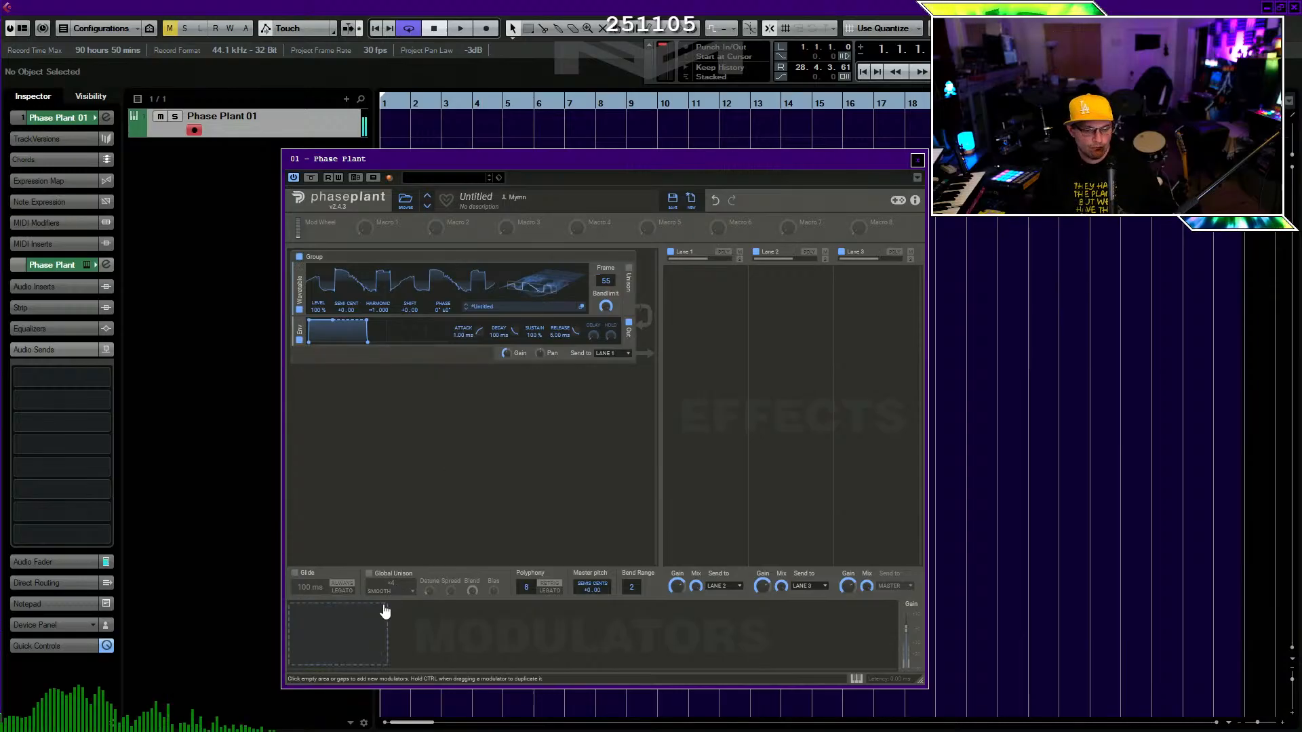
click(335, 640)
click(339, 640)
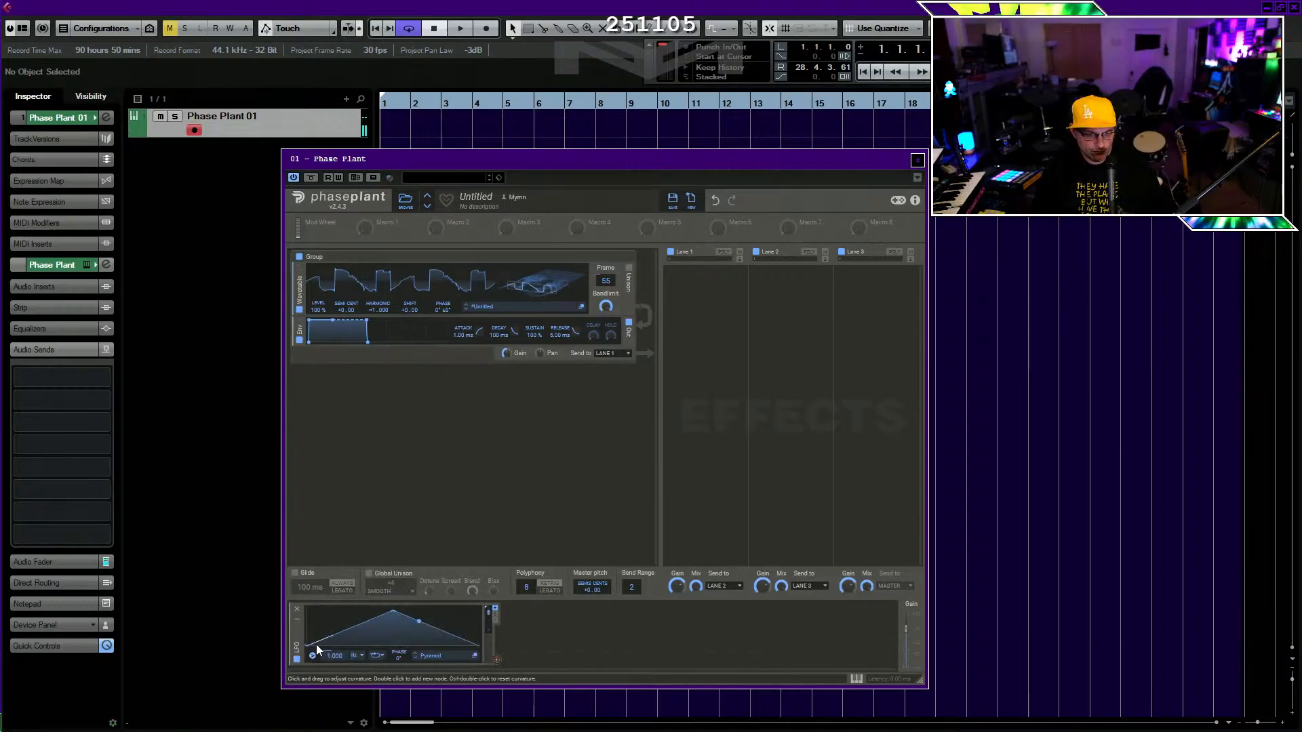
Reshape the LFO curve to start at mid level, dip, peak about a third through, dip past the middle and climb back to mid level.
drag(308, 645, 310, 630)
double_click(327, 640)
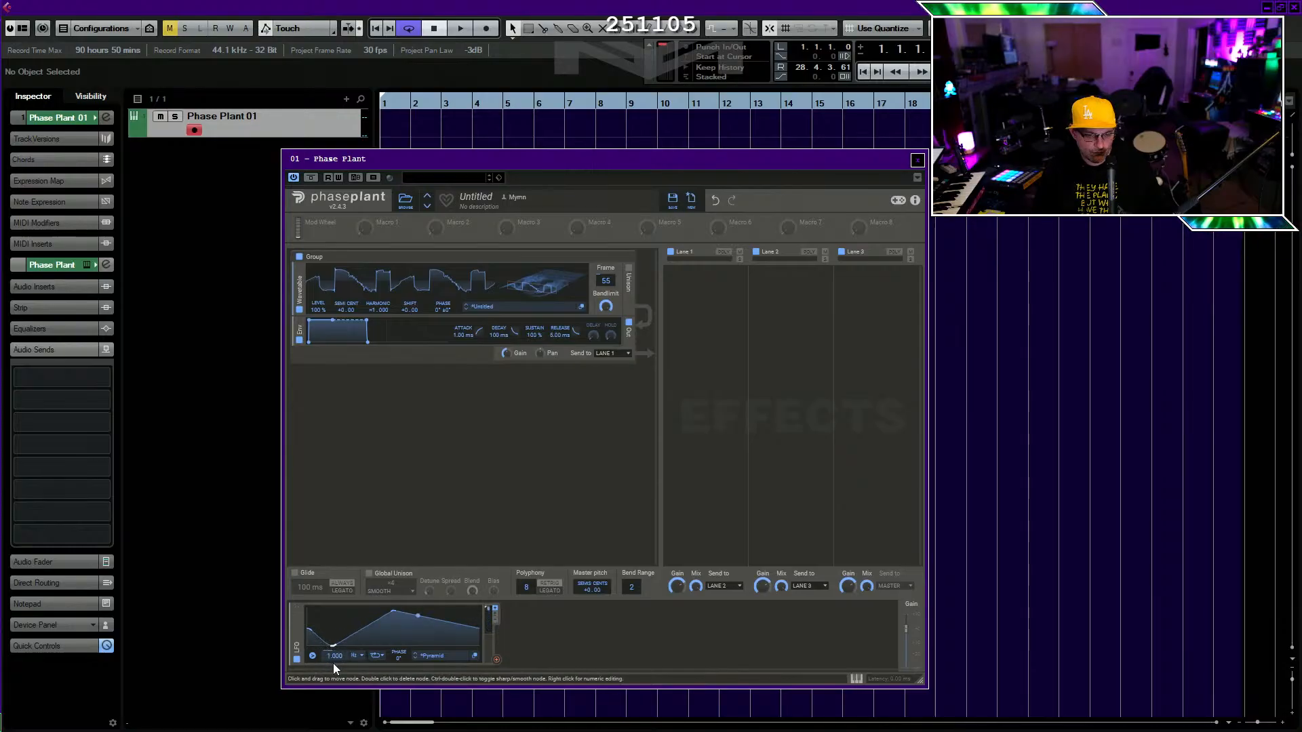
drag(333, 663, 334, 663)
drag(393, 613, 357, 600)
double_click(402, 645)
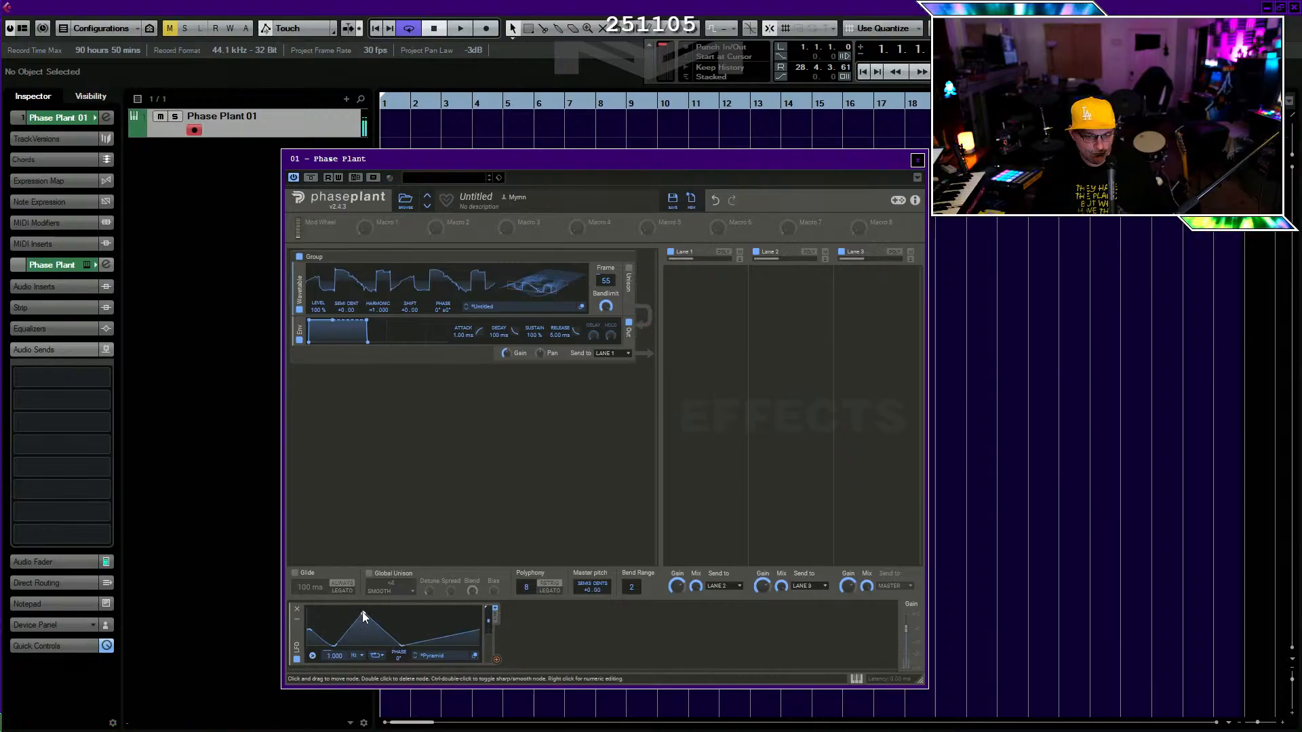
drag(362, 612, 411, 648)
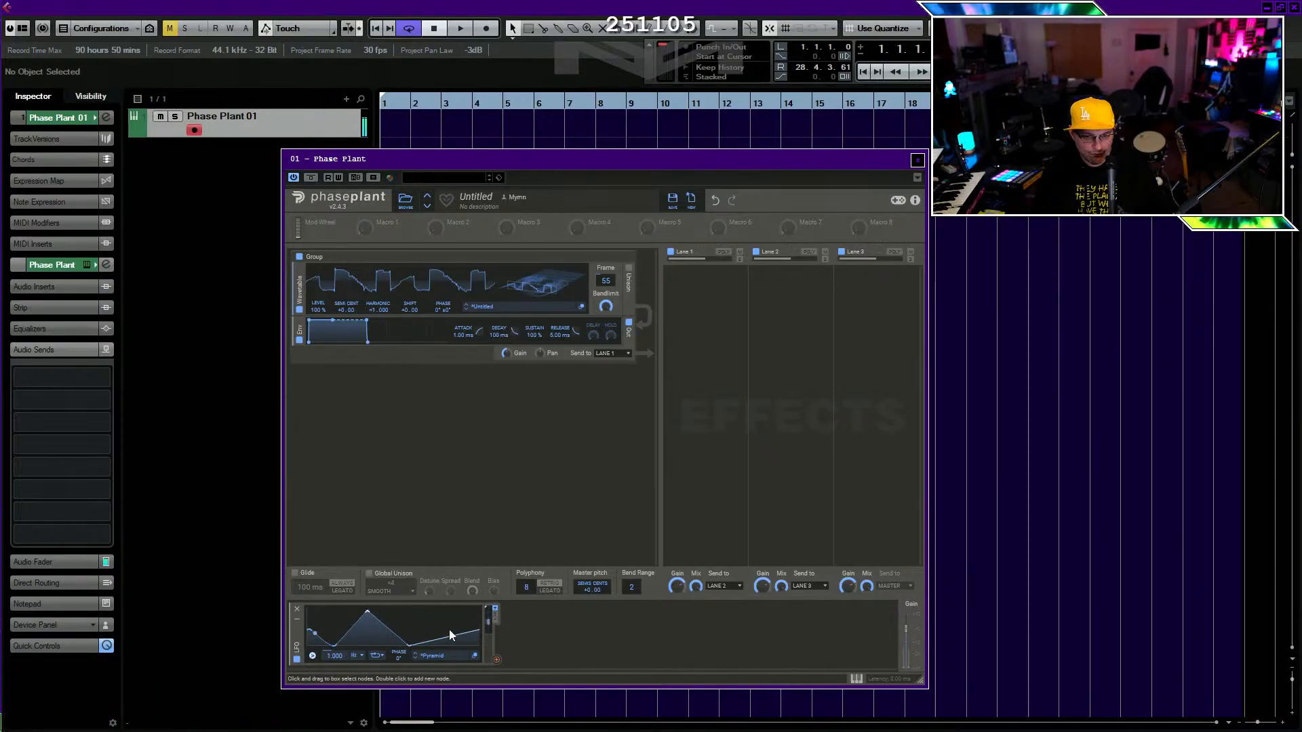
Route the LFO to the wavetable oscillator's Frame and set the frame to 51.
drag(495, 660, 609, 317)
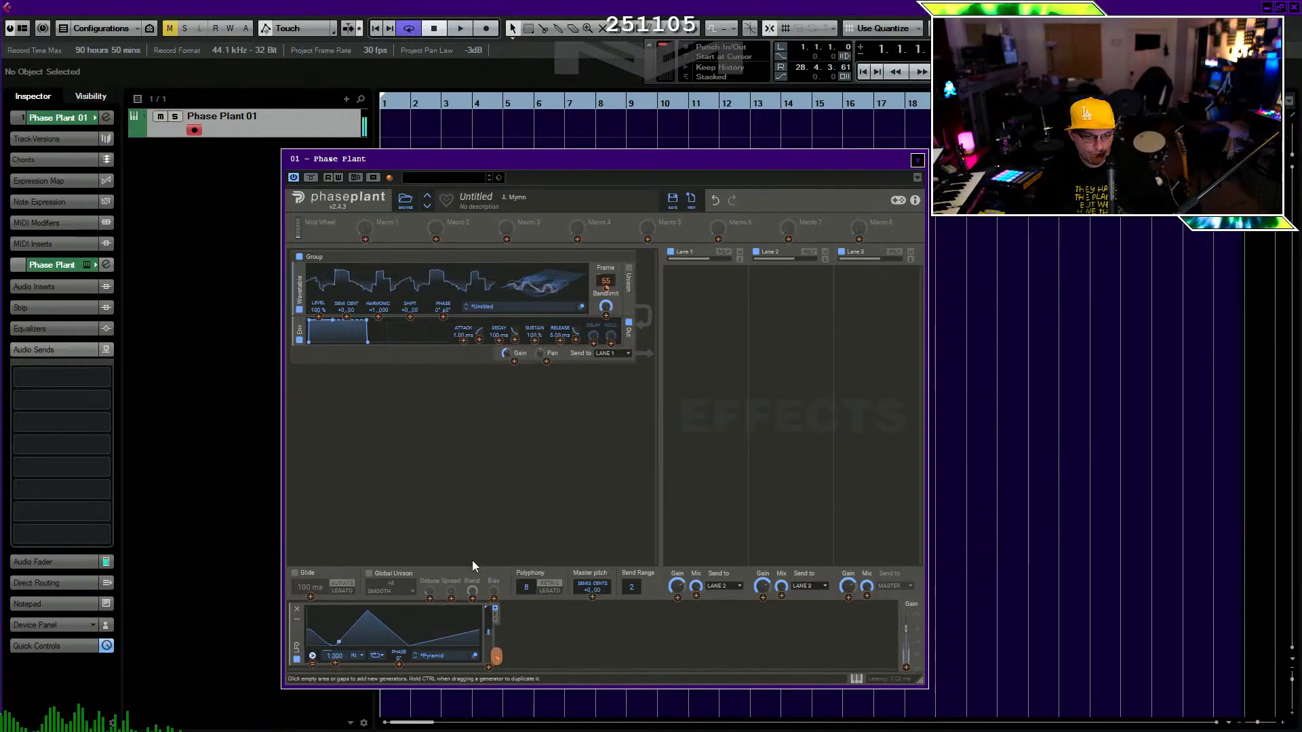
mouse_move(539, 280)
mouse_down()
mouse_move(540, 306)
mouse_move(539, 287)
mouse_up()
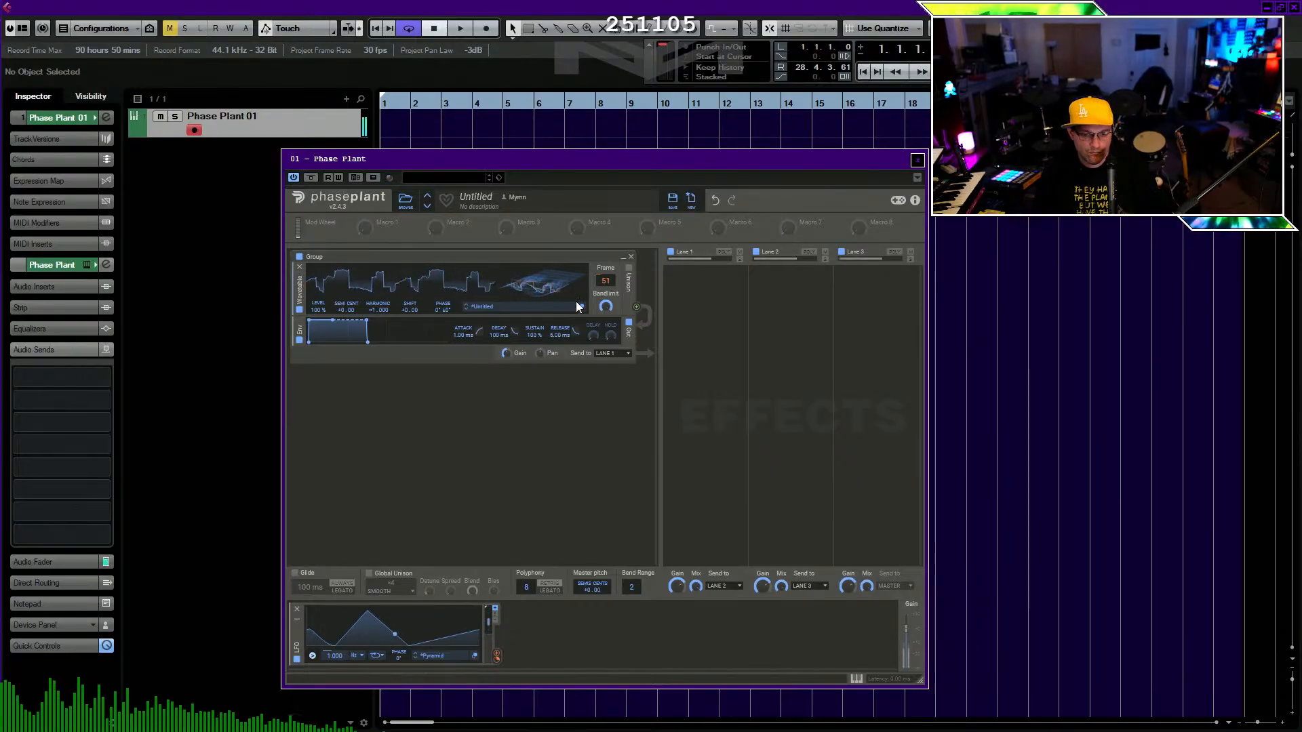
Add a Filter Table effect to Lane 1 and open its table for editing.
click(715, 292)
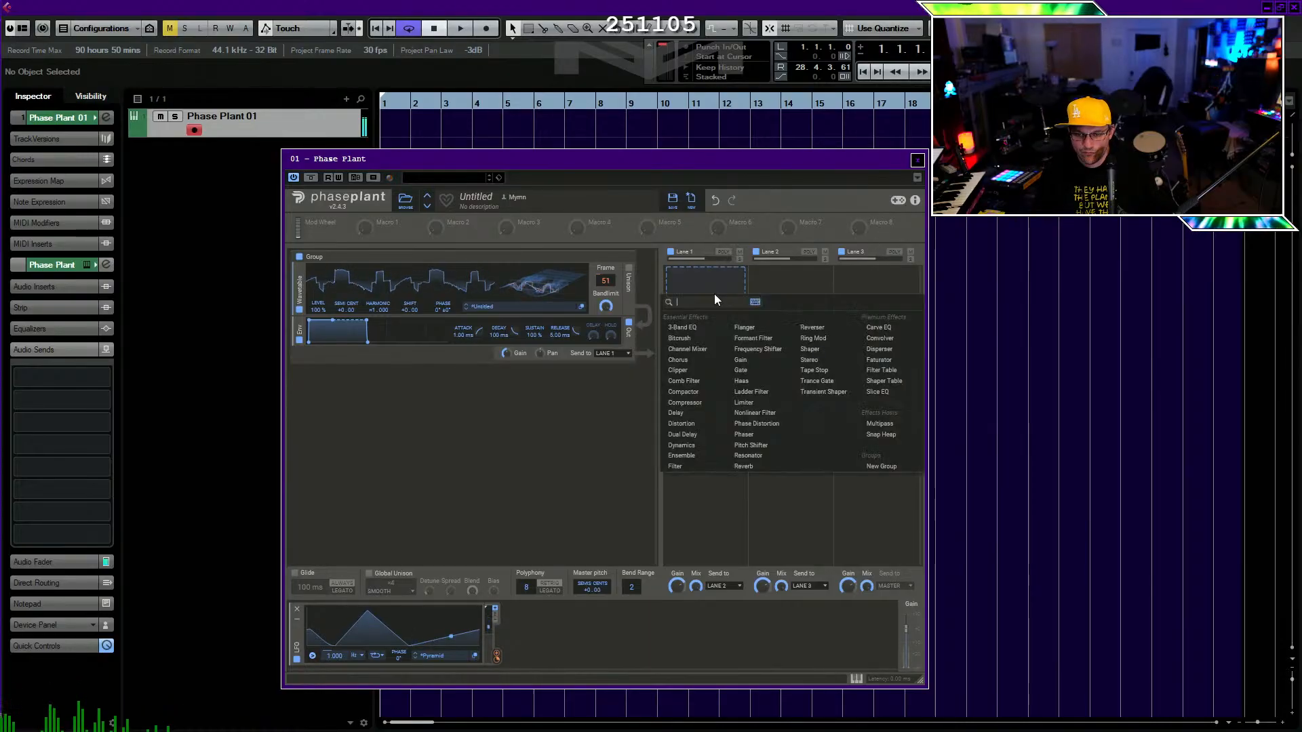
click(895, 371)
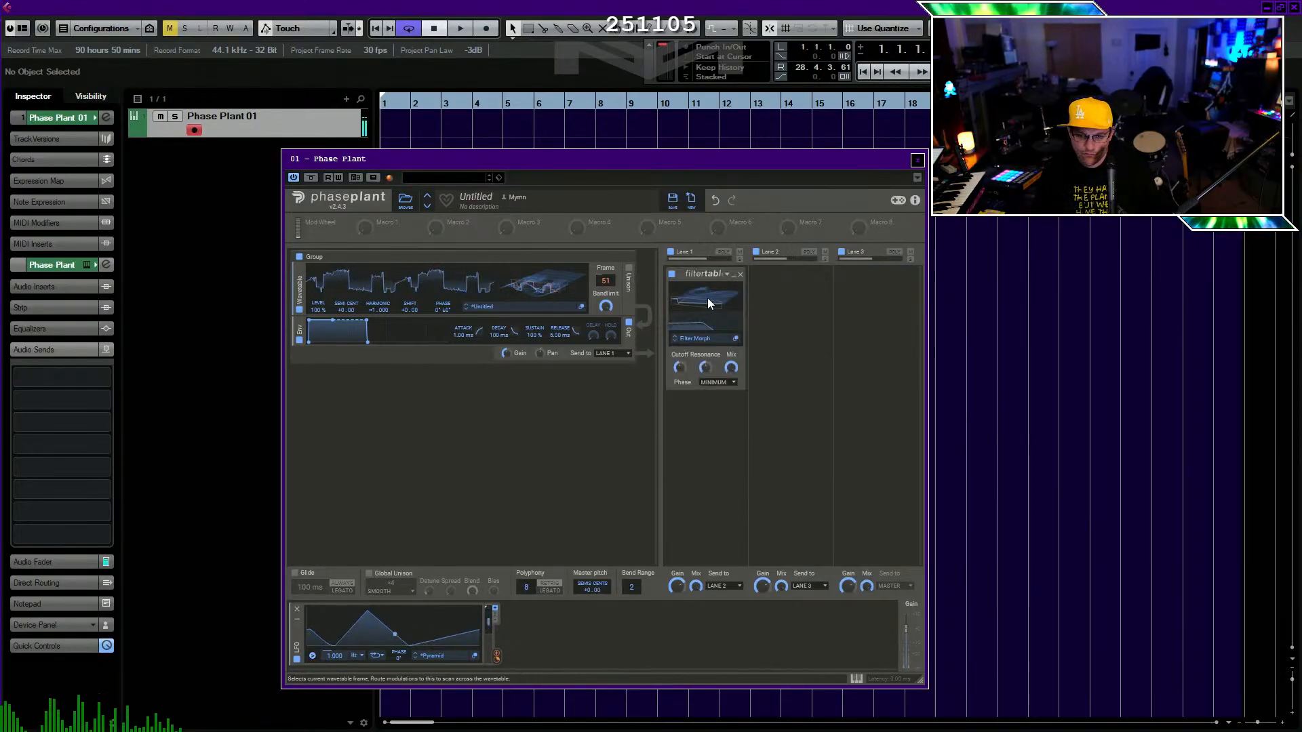
click(736, 339)
Create a blank filter table with a saw wave in frame 1 and carve several notches into its harmonics.
click(228, 232)
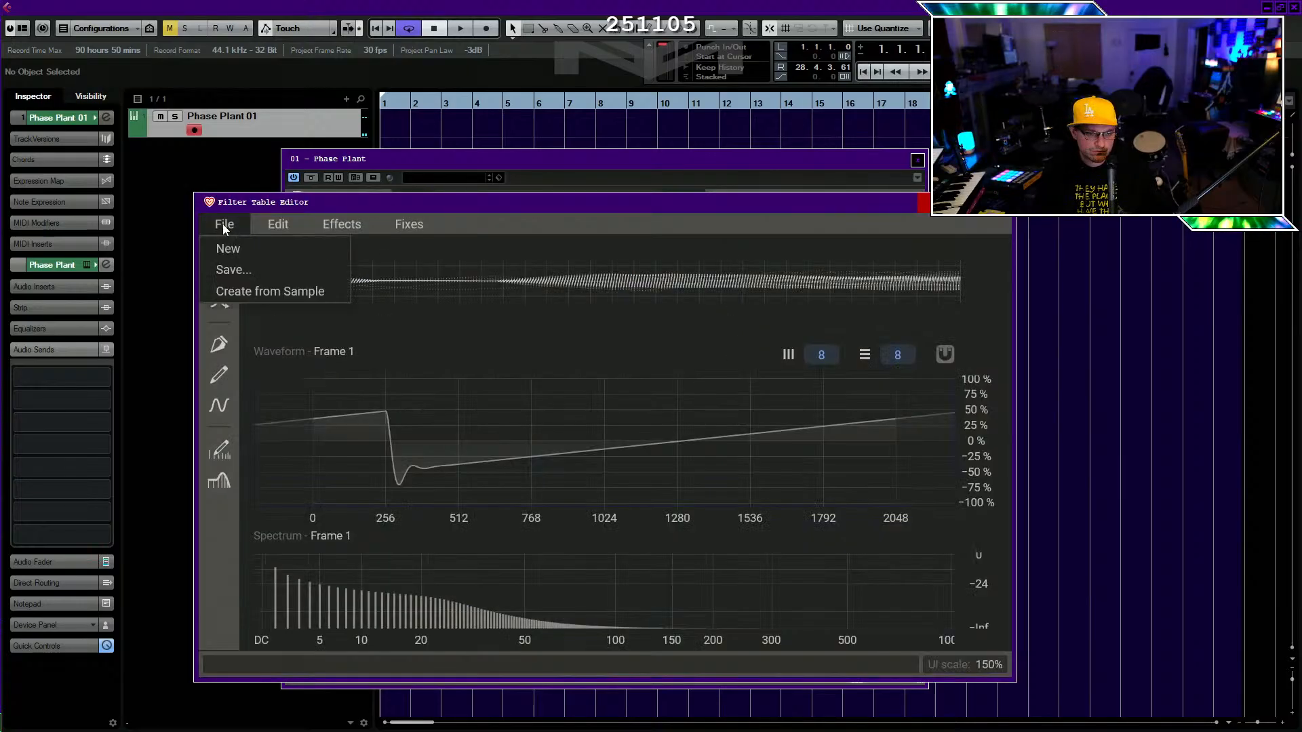
click(256, 250)
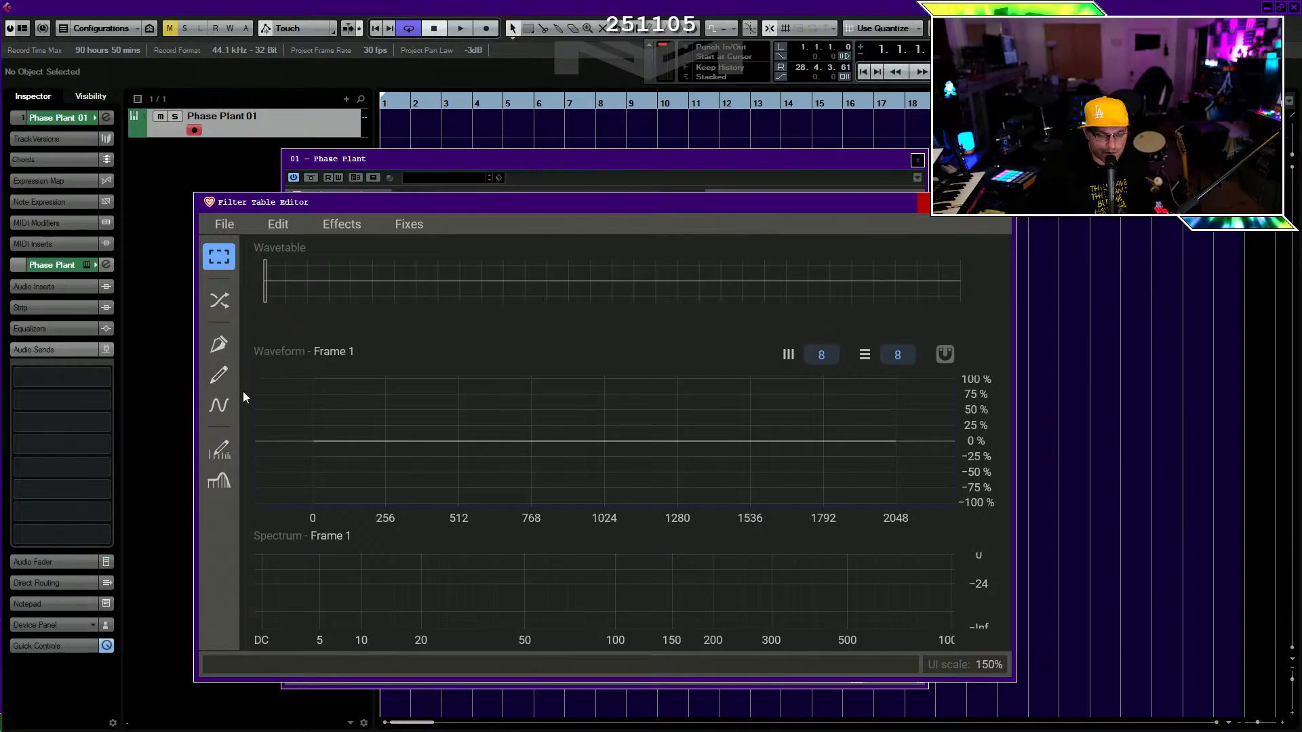
click(218, 405)
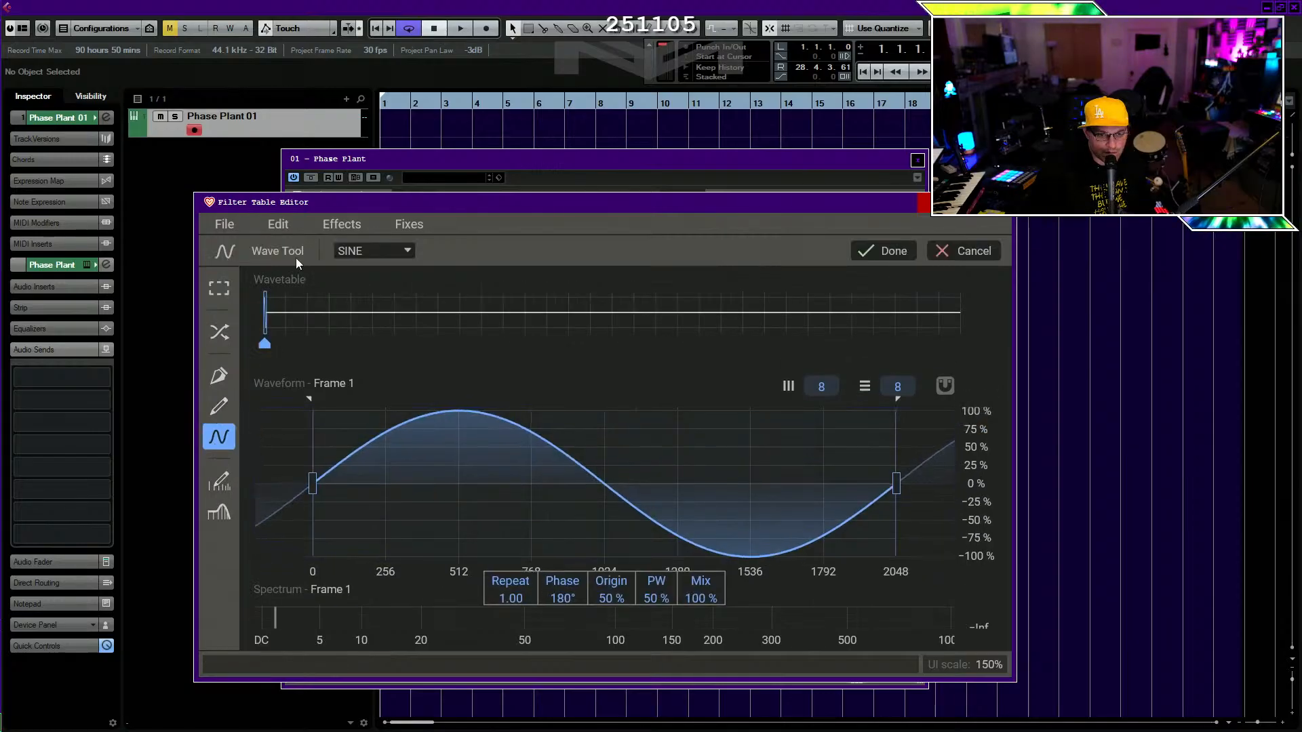
click(380, 252)
click(389, 270)
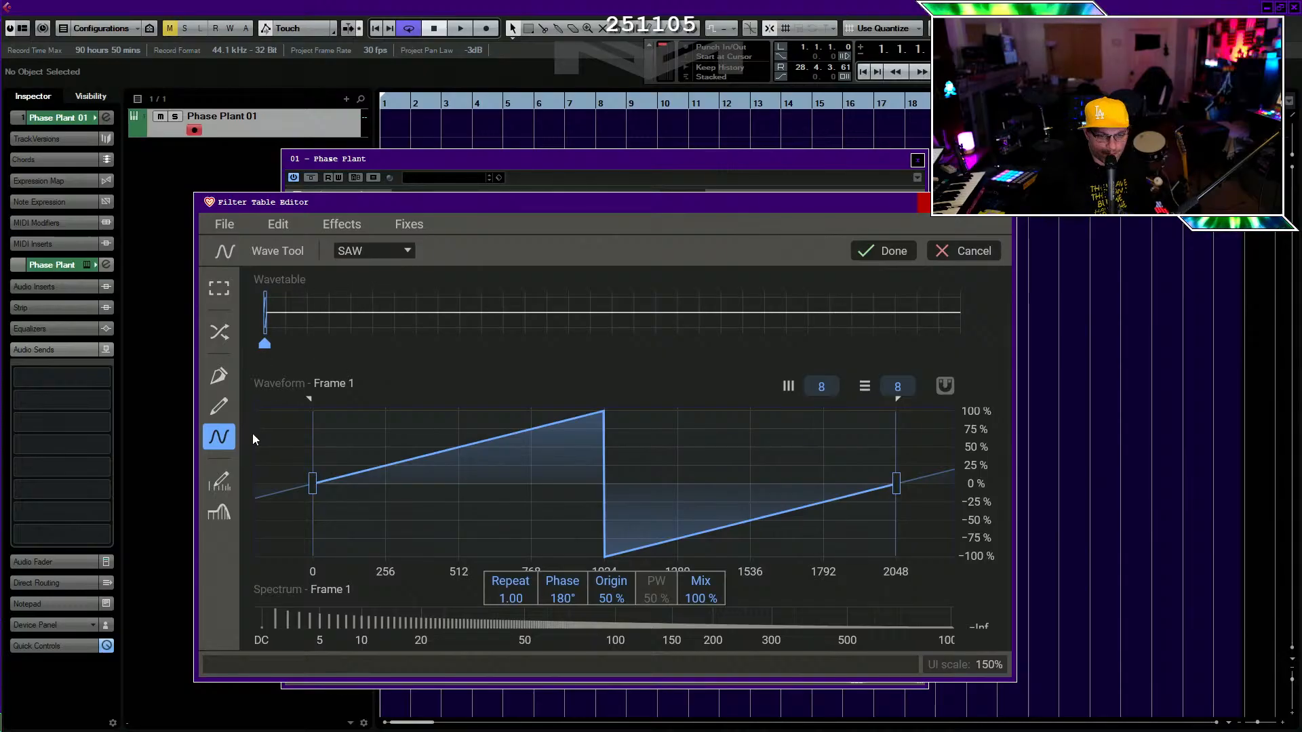
click(219, 481)
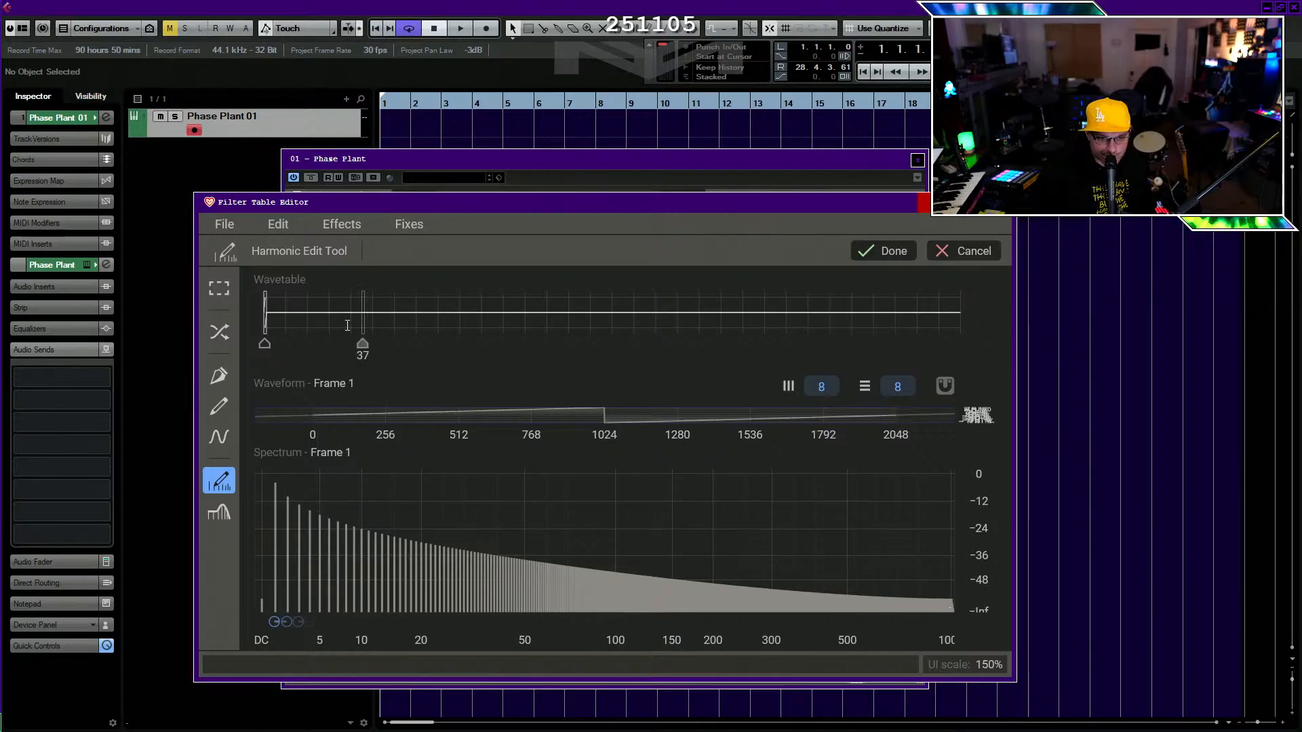
click(954, 602)
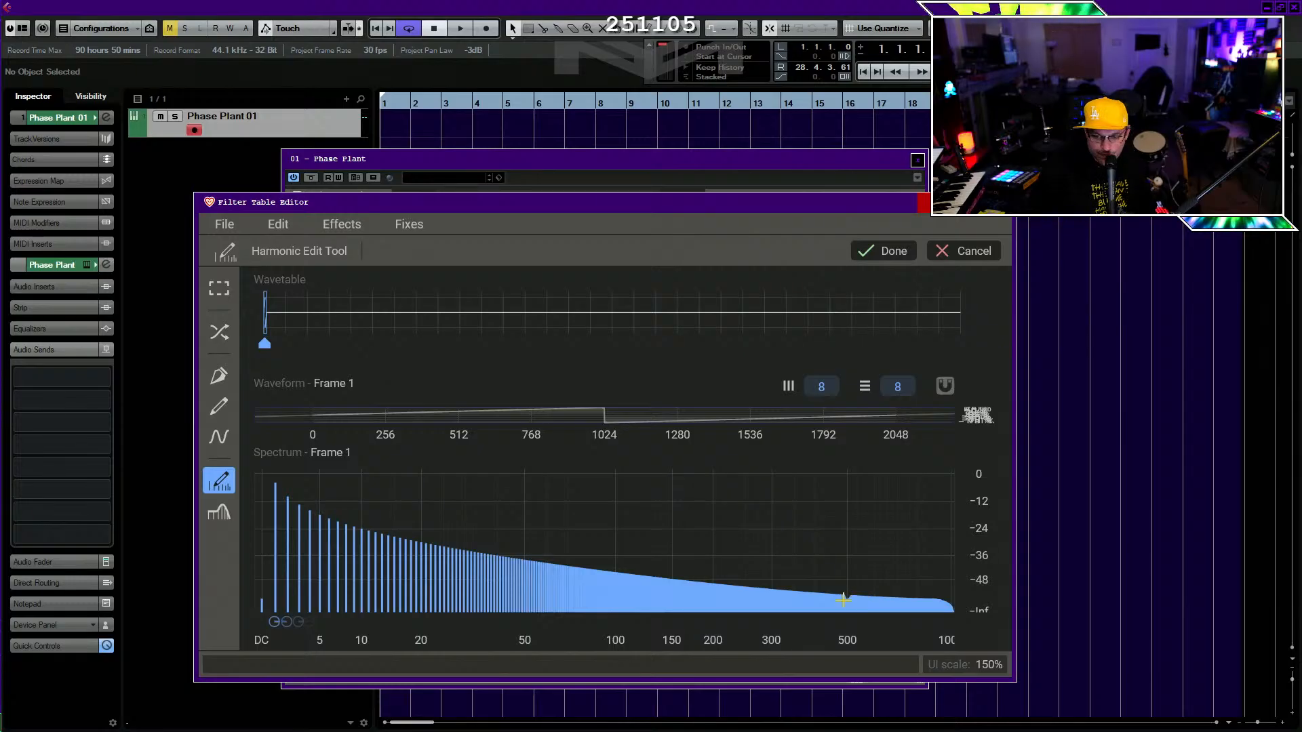
mouse_move(843, 600)
mouse_down()
mouse_move(485, 575)
mouse_move(458, 552)
mouse_move(434, 580)
mouse_move(398, 548)
mouse_up()
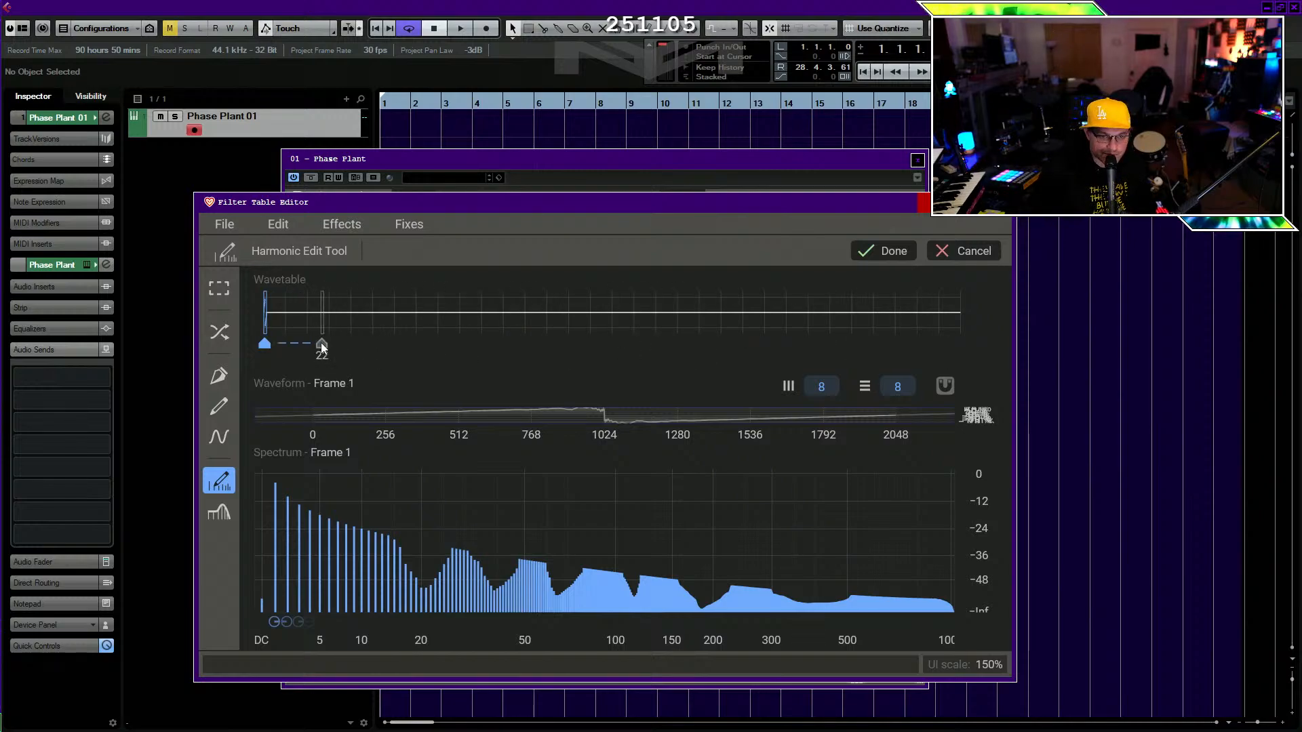
Try a saw wave with hand-drawn harmonic dips at a new frame 33 keyframe, then cancel the harmonic edit.
click(351, 344)
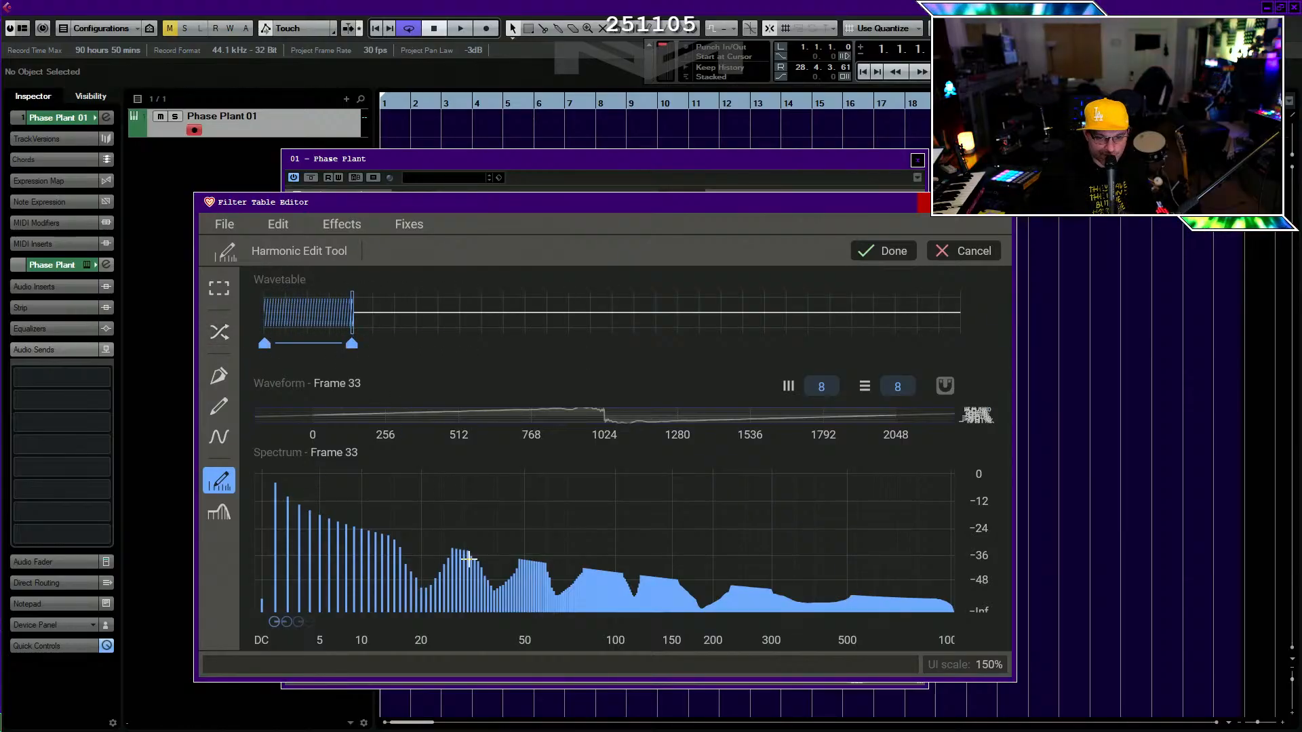
click(219, 438)
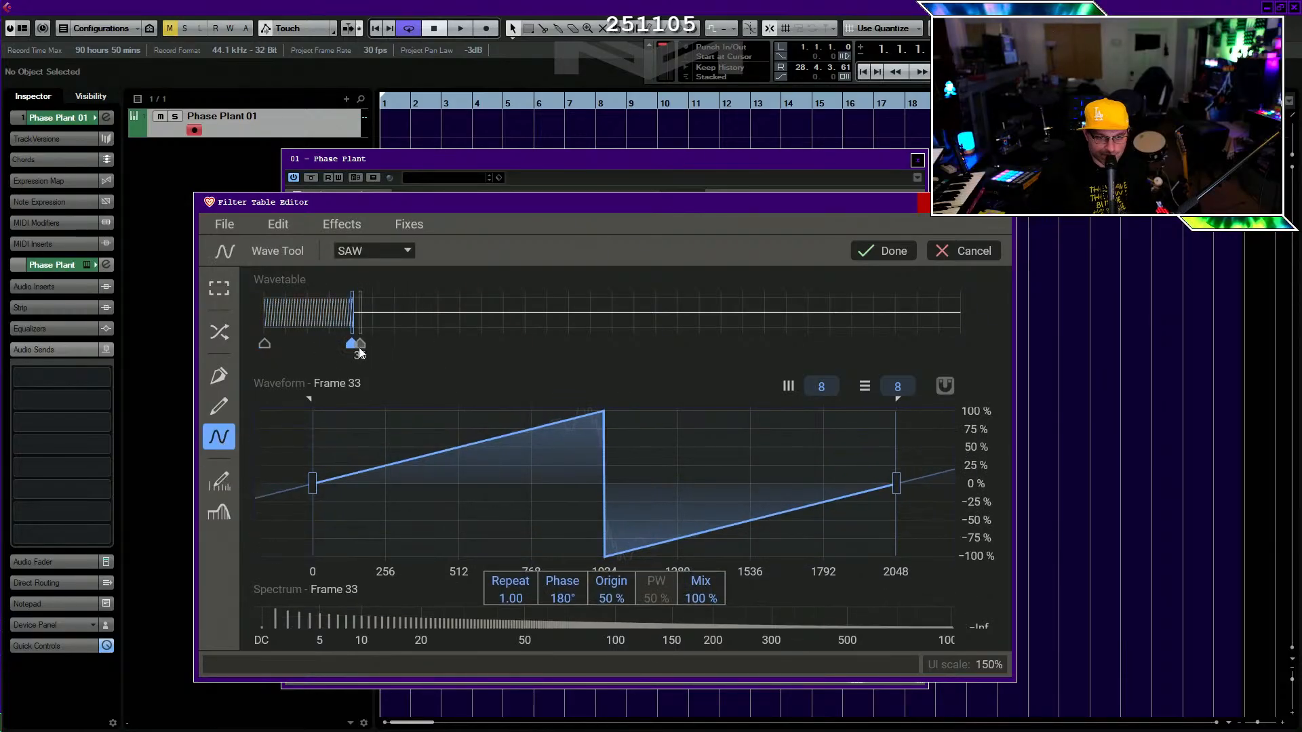
click(219, 482)
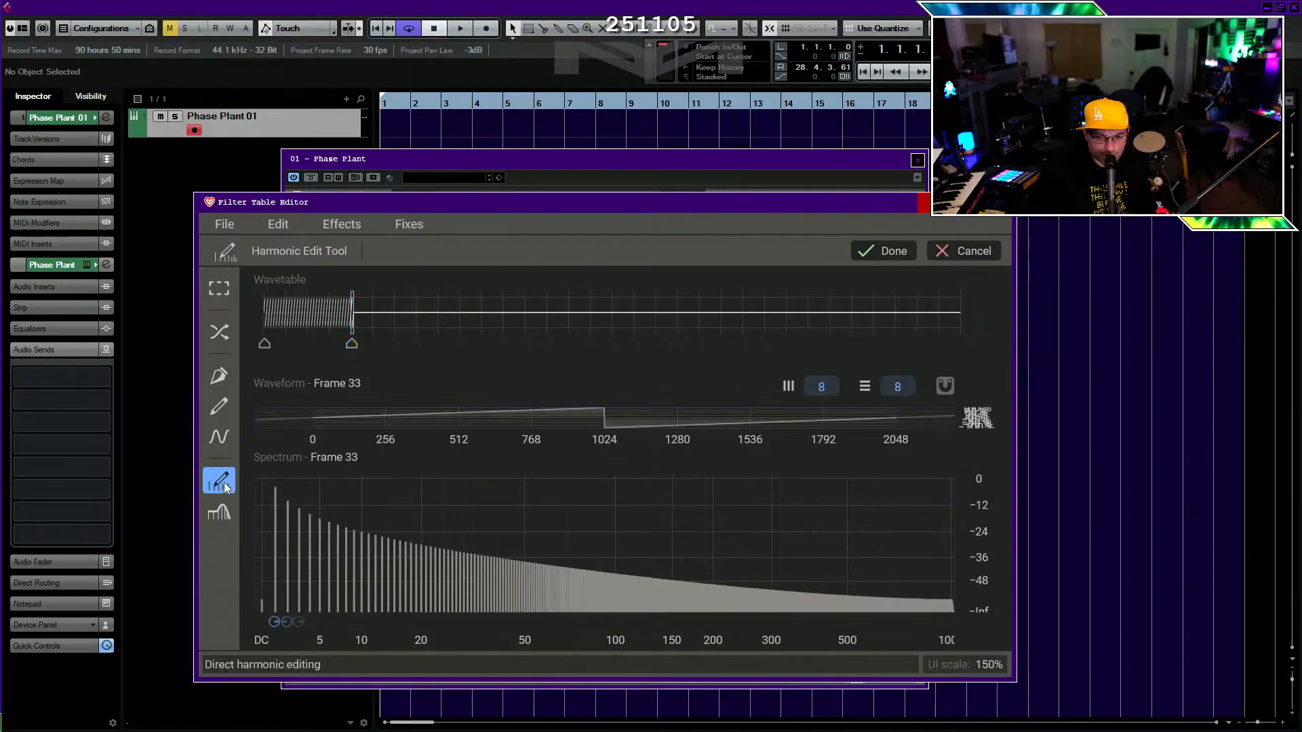
mouse_move(370, 539)
mouse_down()
mouse_move(475, 585)
mouse_move(799, 609)
mouse_up()
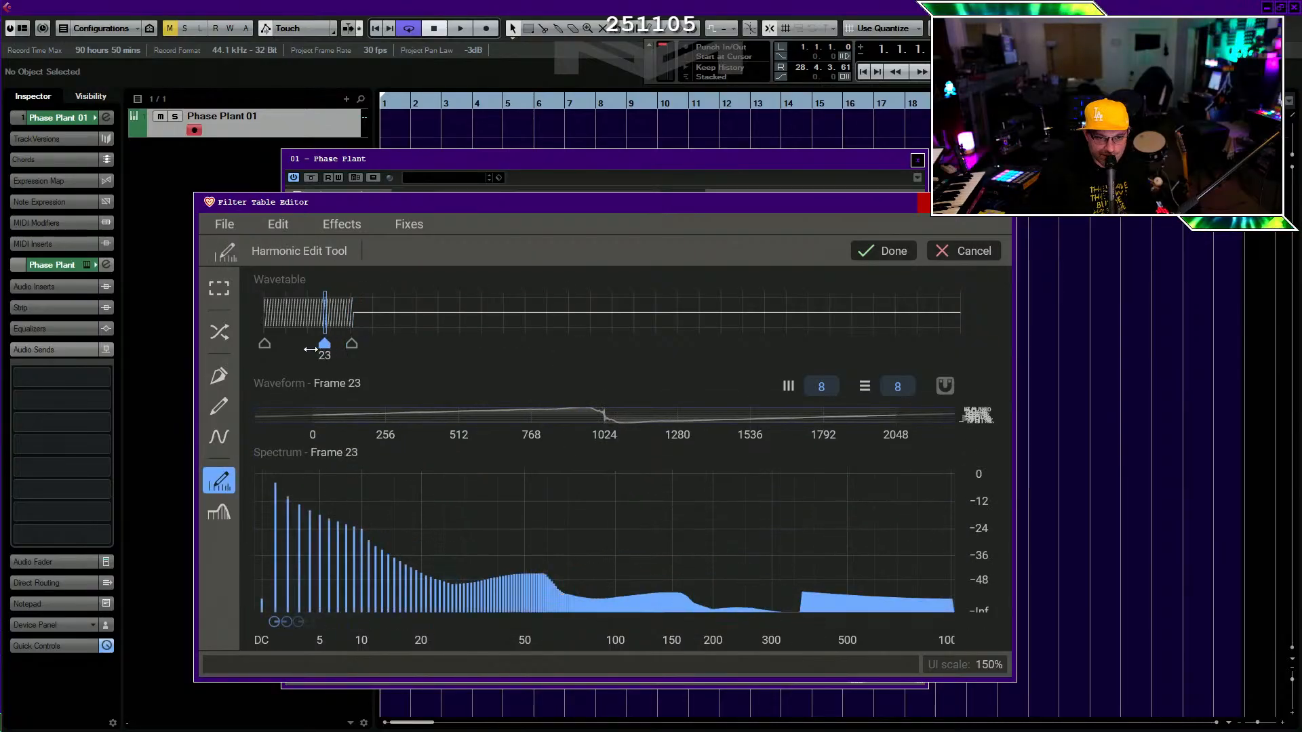
shift+click(264, 344)
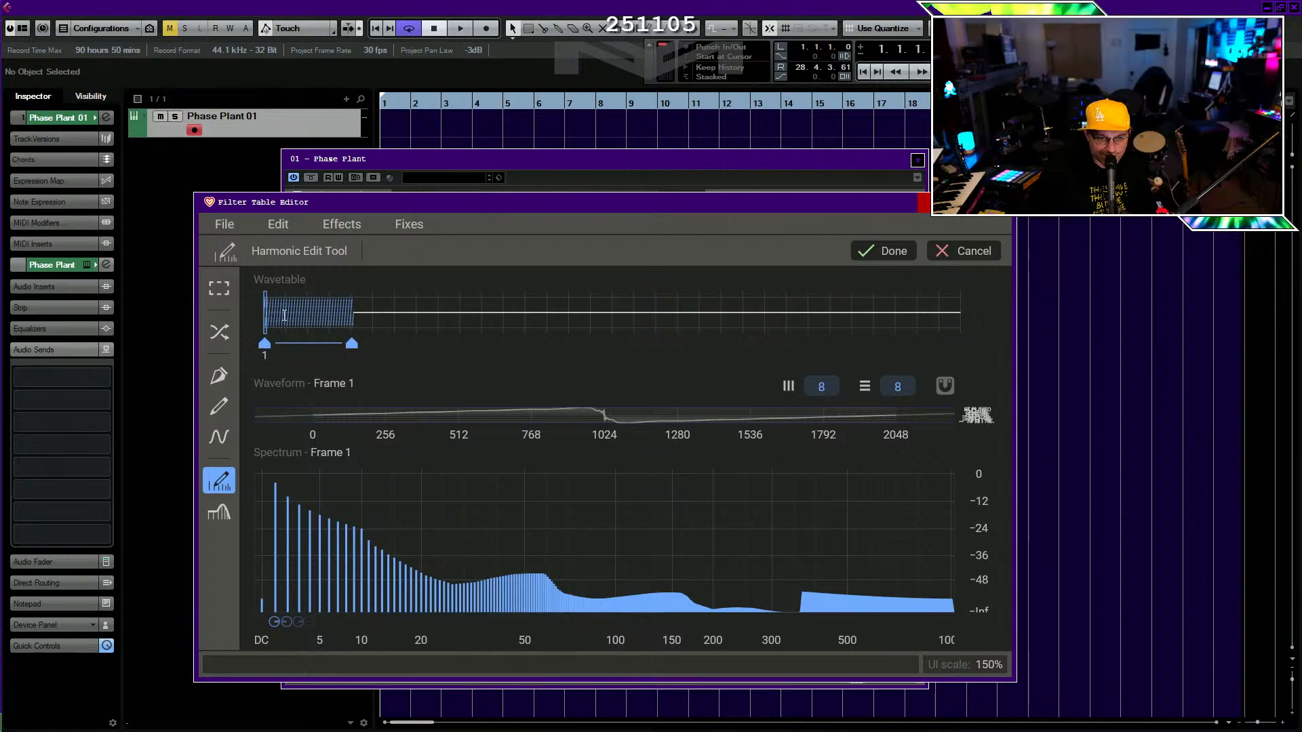
mouse_move(285, 315)
mouse_down()
mouse_move(266, 316)
mouse_move(354, 318)
mouse_move(328, 320)
mouse_up()
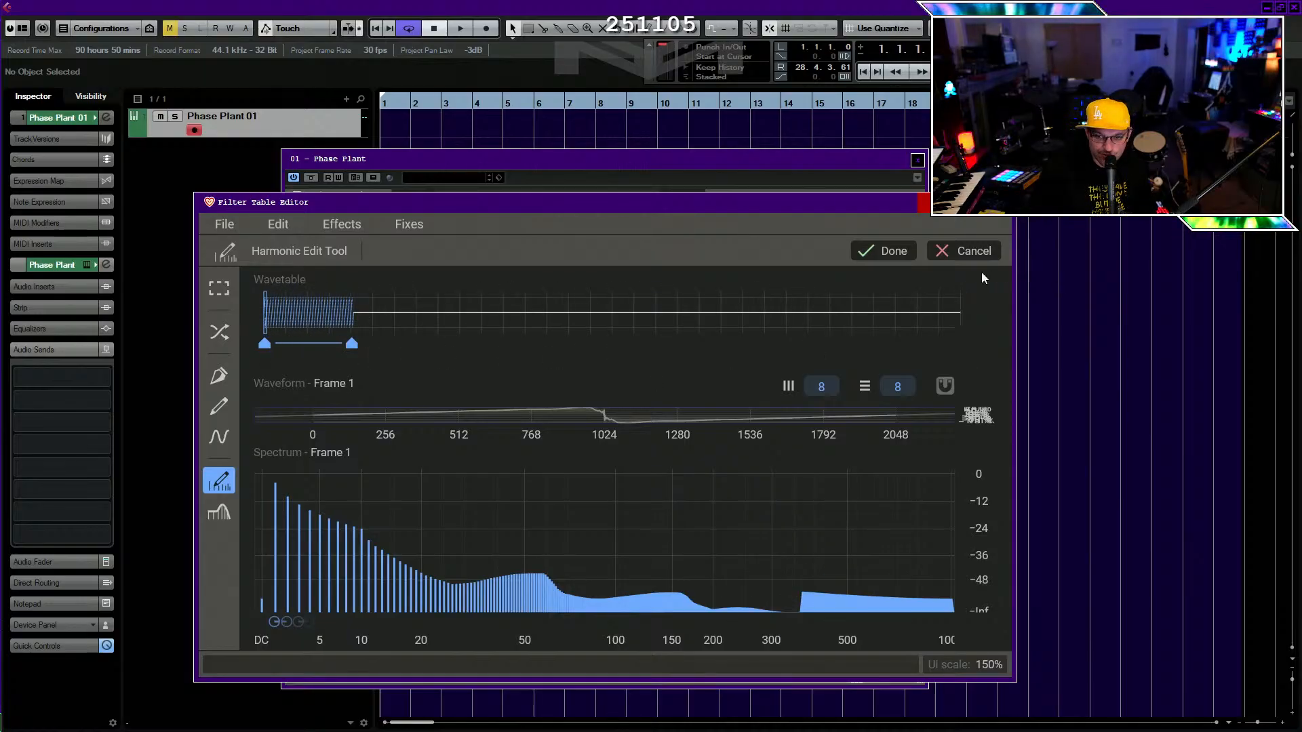
click(963, 251)
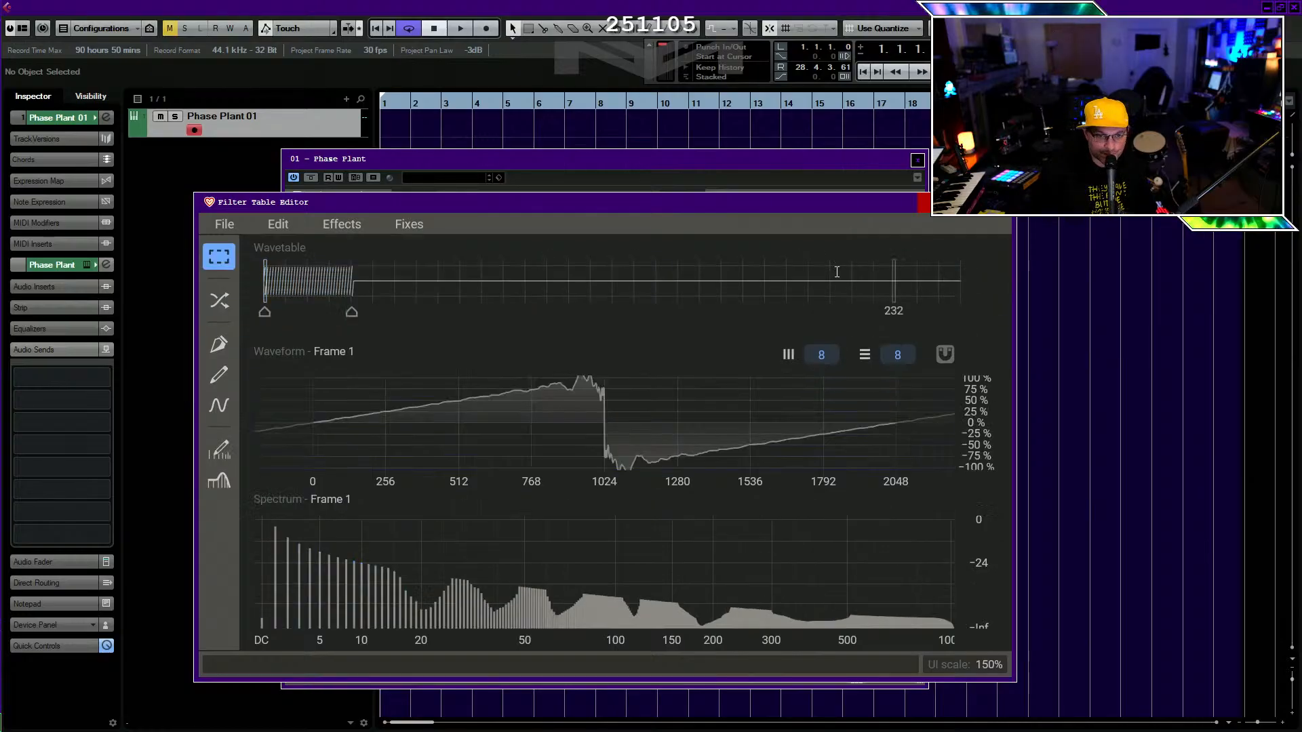
Start a new blank filter table and apply a saw wave to frame 1.
click(217, 225)
click(233, 247)
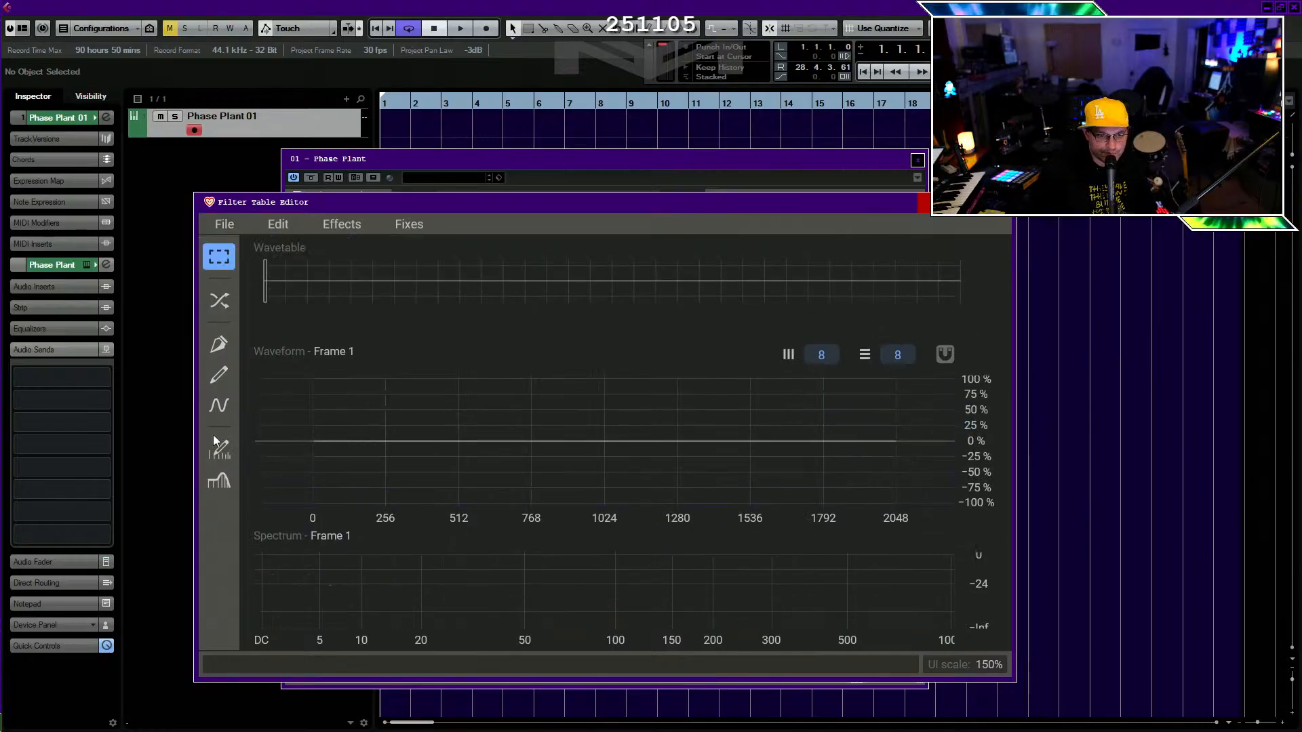
click(218, 406)
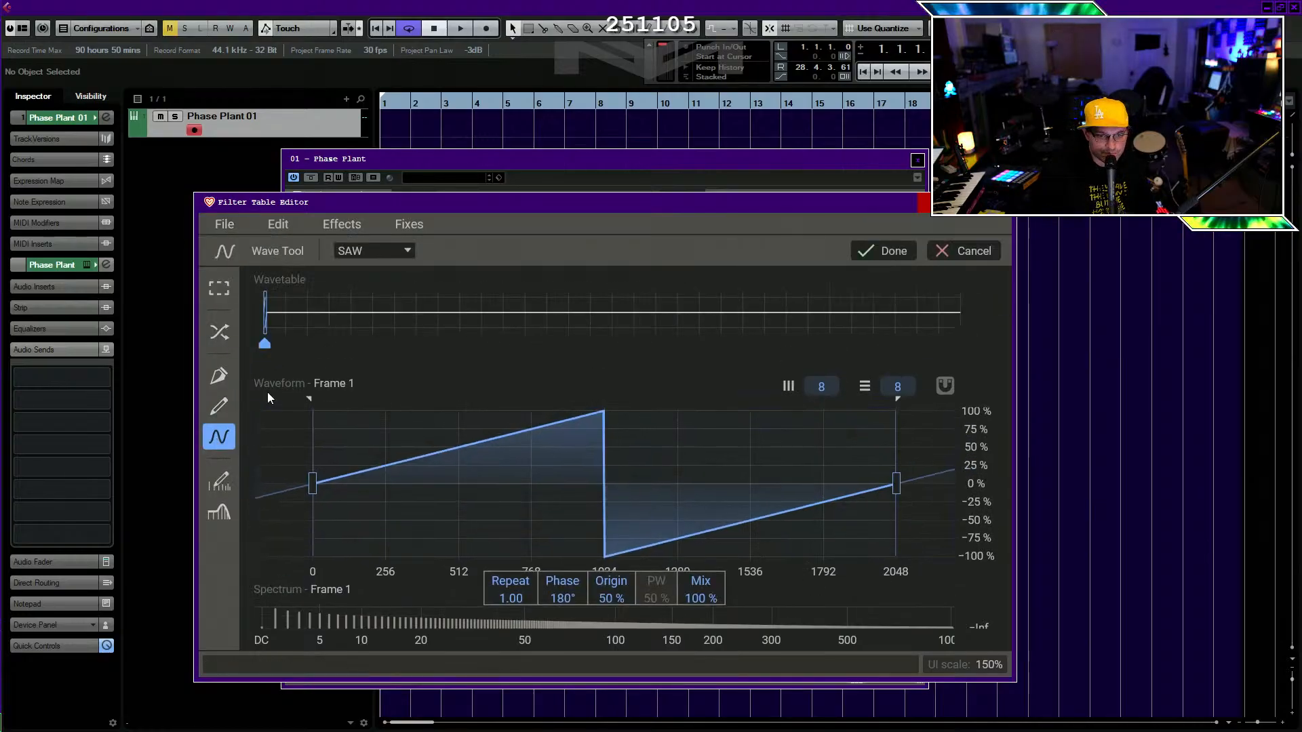
click(894, 252)
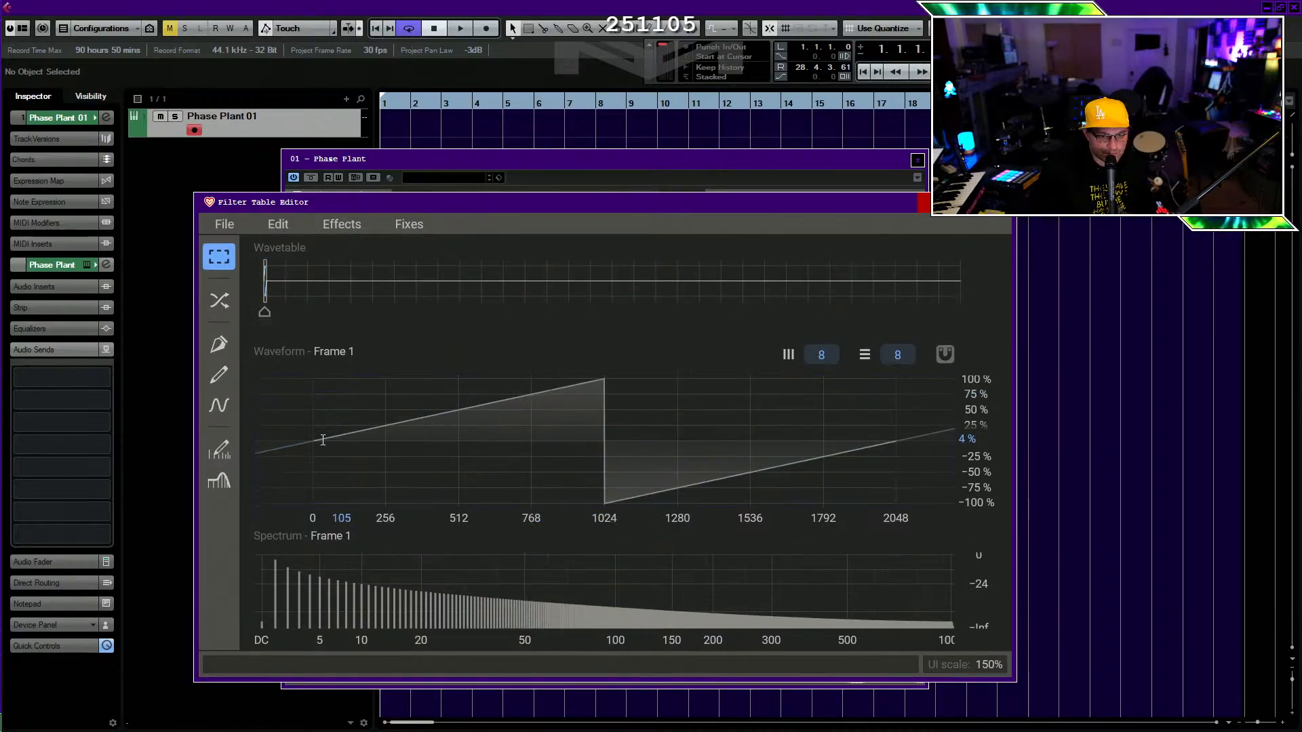
With the Harmonic Edit Tool, set a keyframe at frame 1 and carve several notches into the harmonics at a new frame 39 keyframe.
click(219, 482)
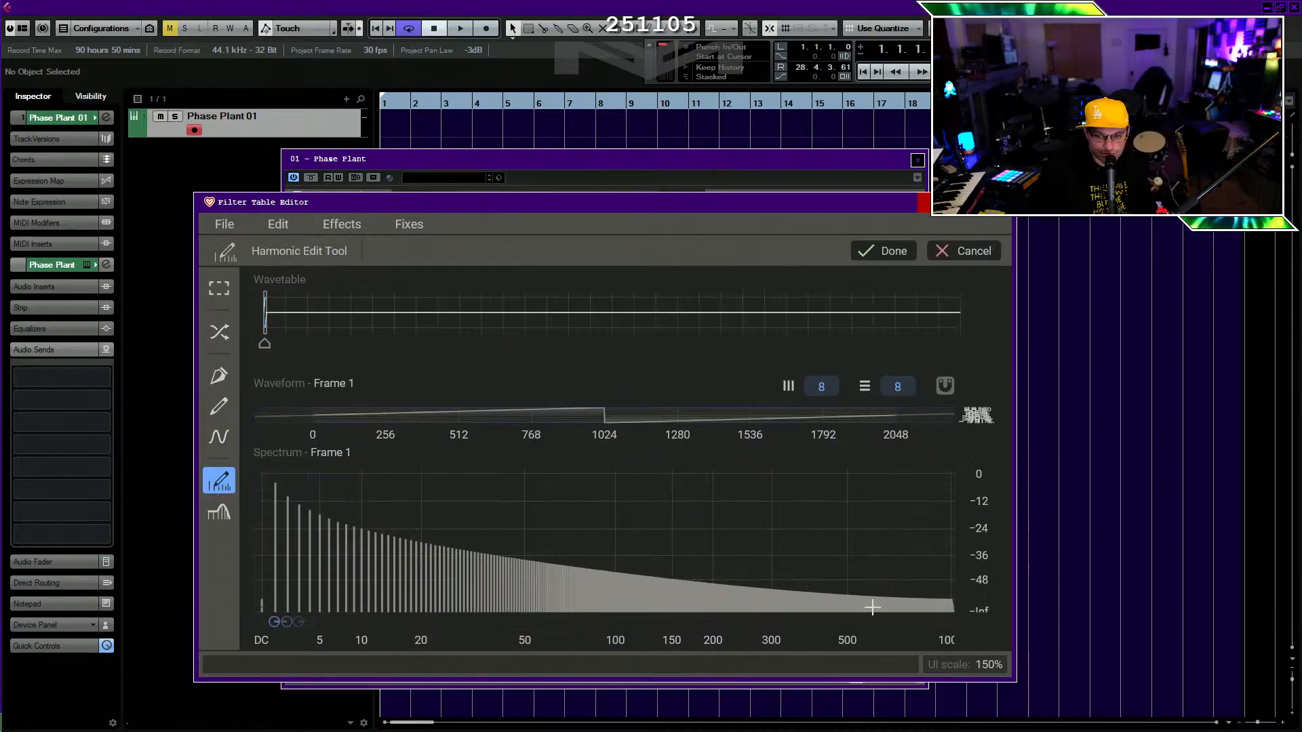
click(951, 602)
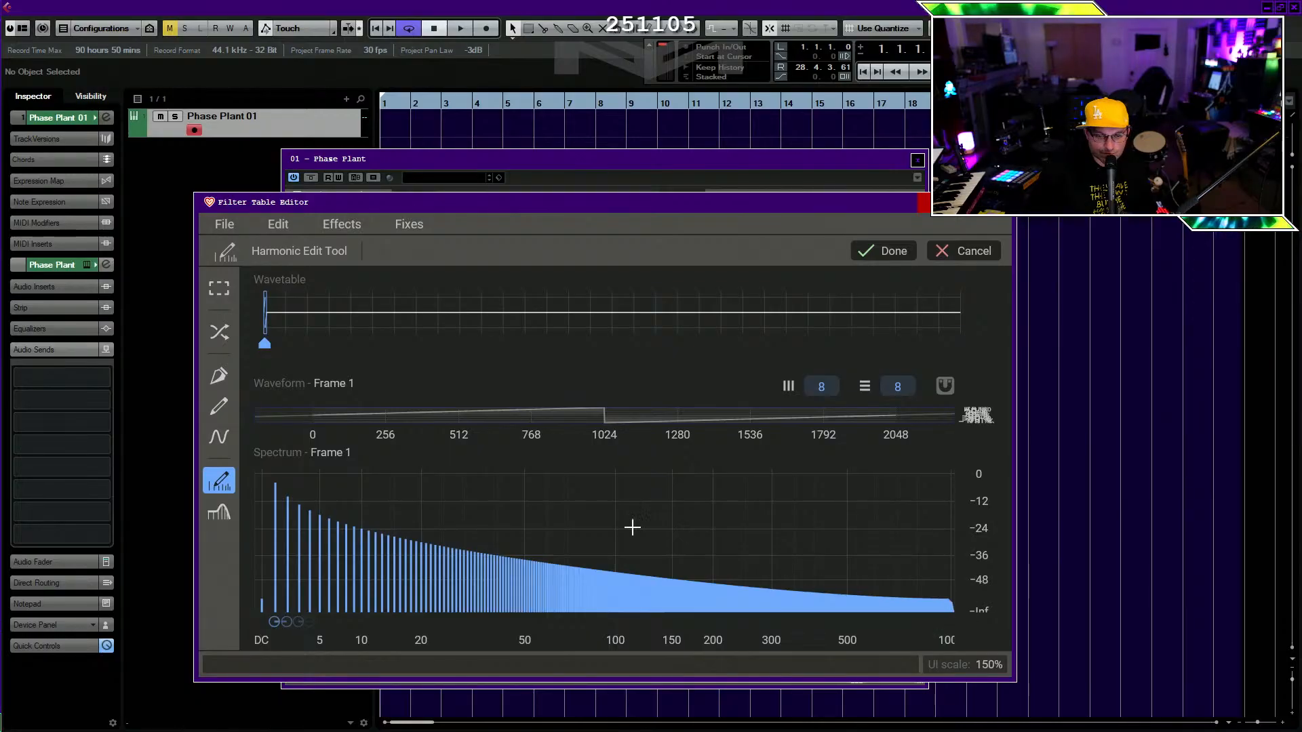
drag(350, 343, 367, 340)
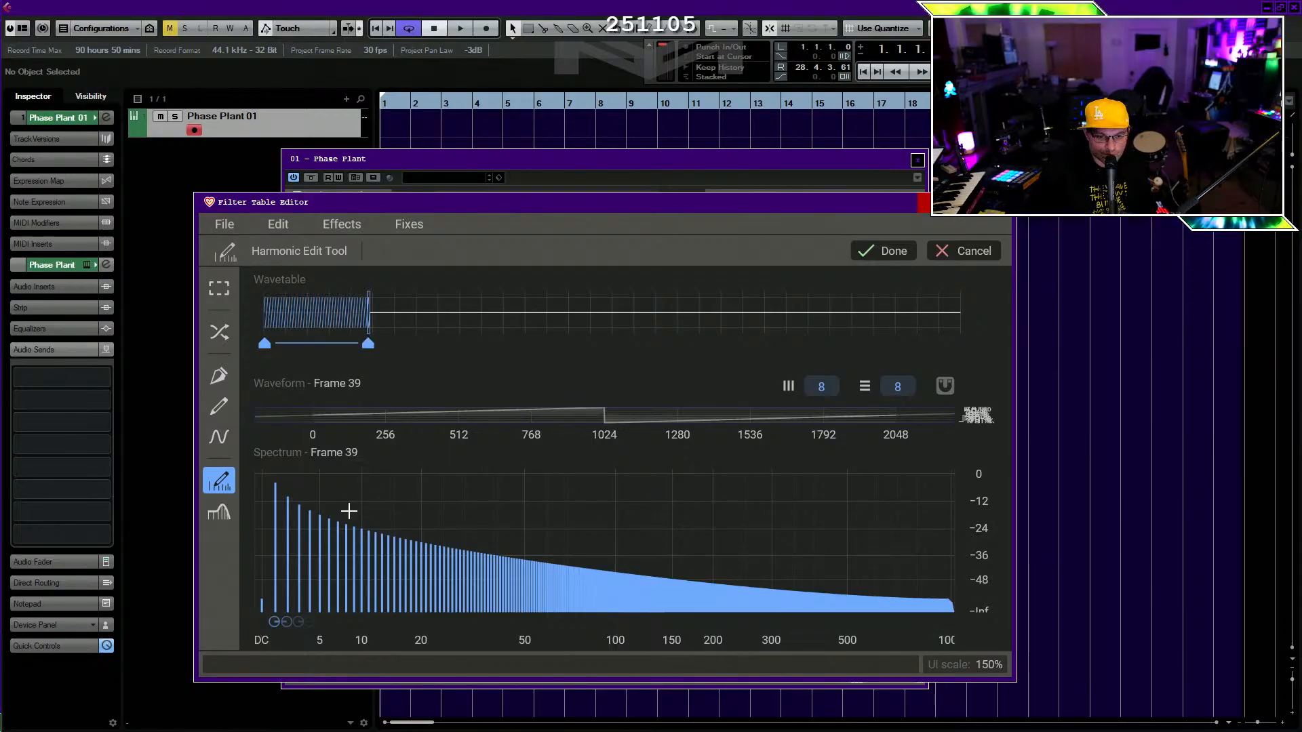
mouse_move(329, 527)
mouse_down()
mouse_move(448, 565)
mouse_move(726, 598)
mouse_up()
Add a harmonic keyframe at frame 73 and redraw its spectrum with raised harmonics, several peaks and dips between them.
drag(459, 343, 461, 343)
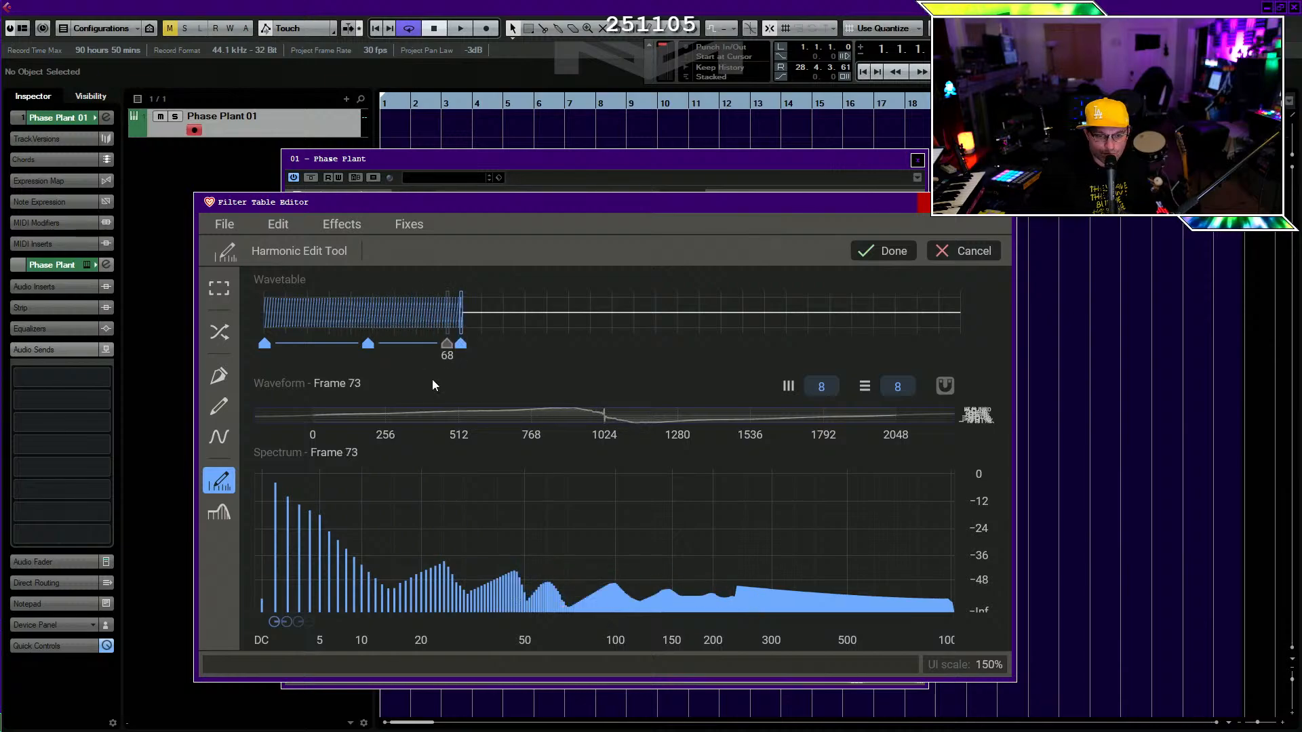
mouse_move(309, 515)
mouse_down()
mouse_move(645, 590)
mouse_move(908, 601)
mouse_up()
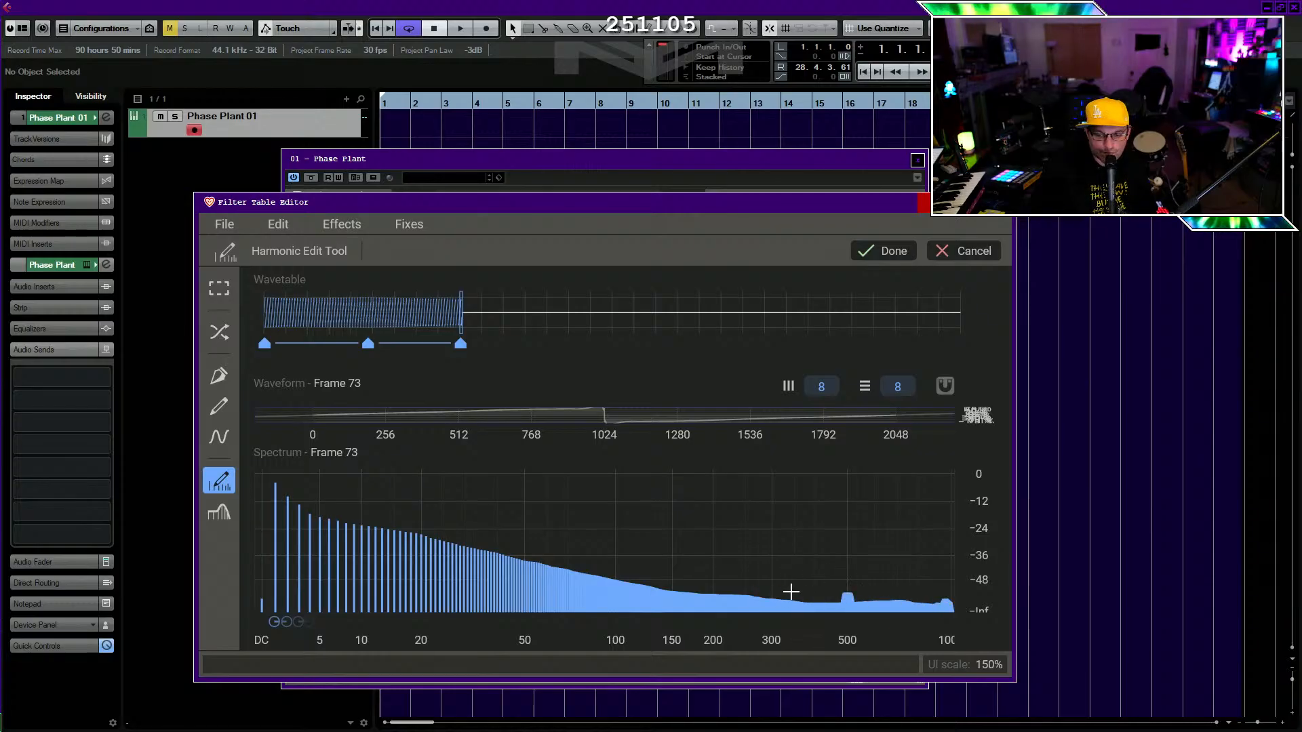
drag(791, 592, 712, 594)
mouse_move(611, 583)
mouse_down()
mouse_move(421, 569)
mouse_move(382, 546)
mouse_up()
drag(700, 602, 746, 591)
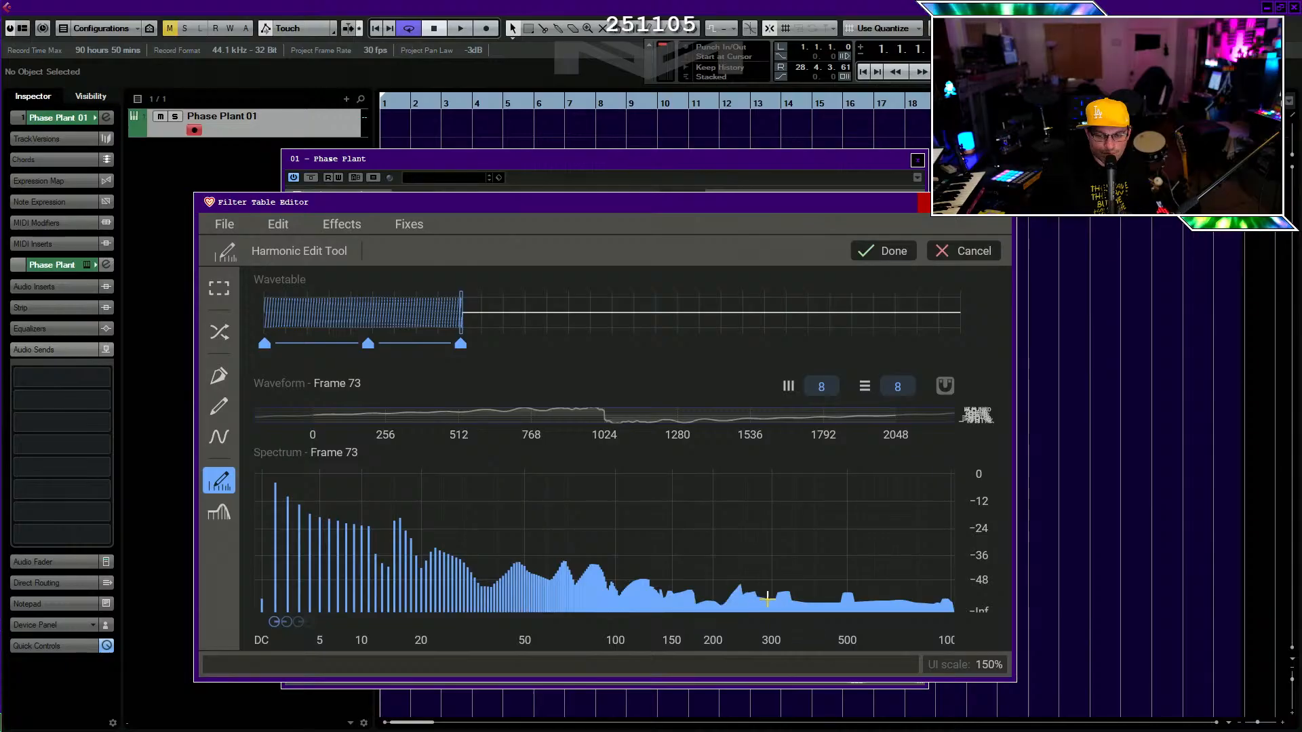
Add a harmonic keyframe at frame 109 and draw a dip below harmonic 10, a raised band above it and deep cuts in the upper harmonics.
click(559, 343)
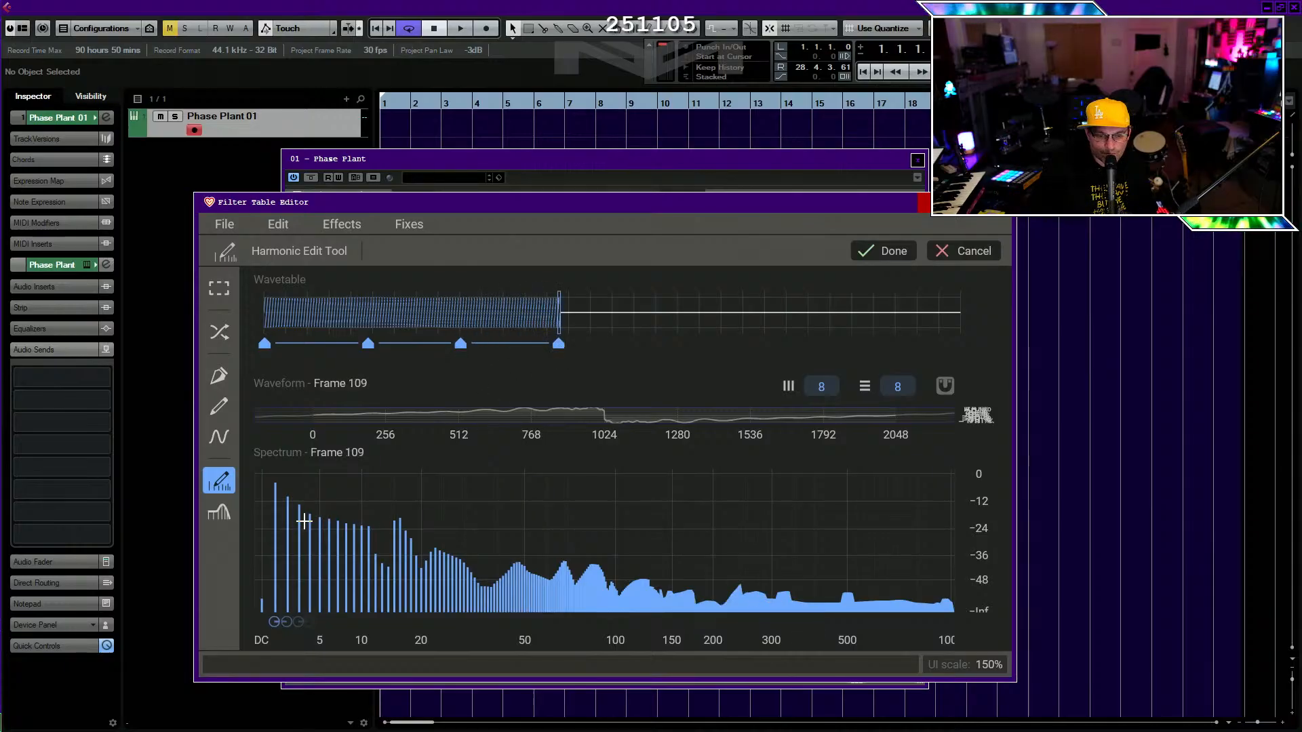
mouse_move(294, 518)
mouse_down()
mouse_move(639, 584)
mouse_move(946, 602)
mouse_move(657, 599)
mouse_move(454, 561)
mouse_move(407, 518)
mouse_move(341, 542)
mouse_move(552, 563)
mouse_move(517, 575)
mouse_up()
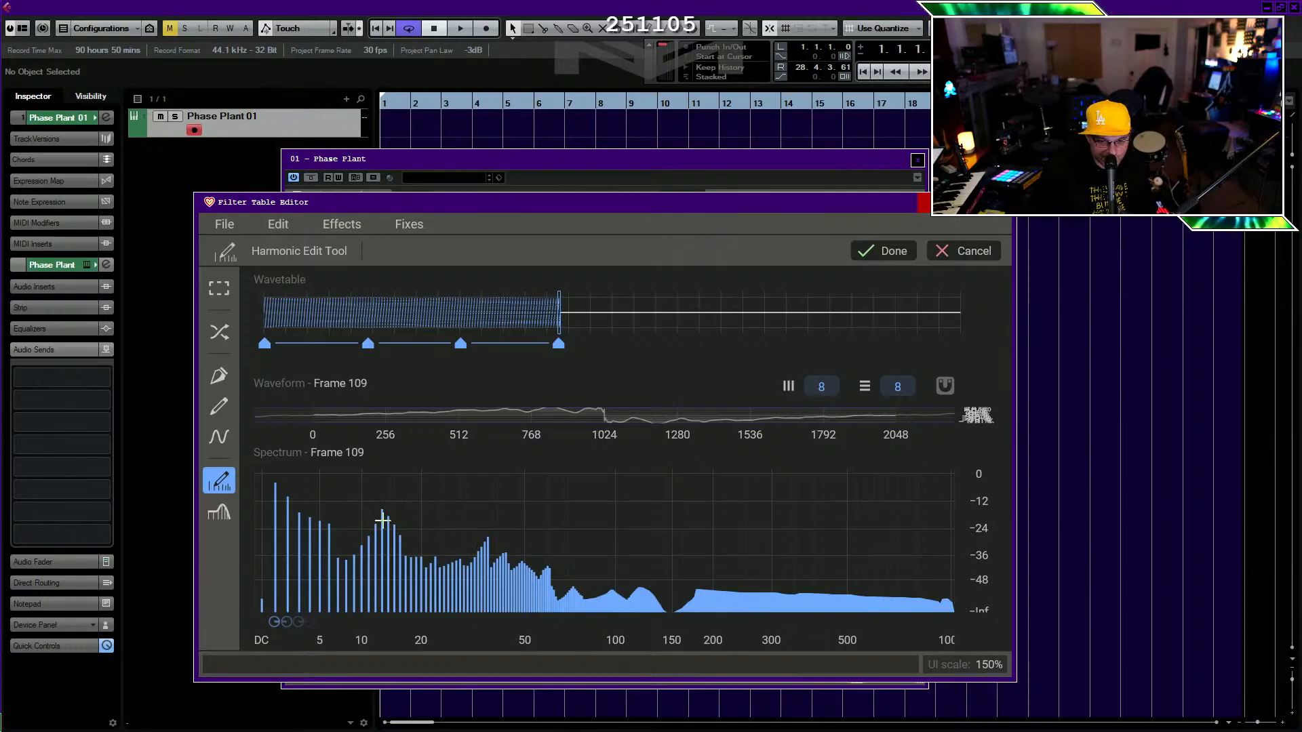
drag(382, 520, 367, 518)
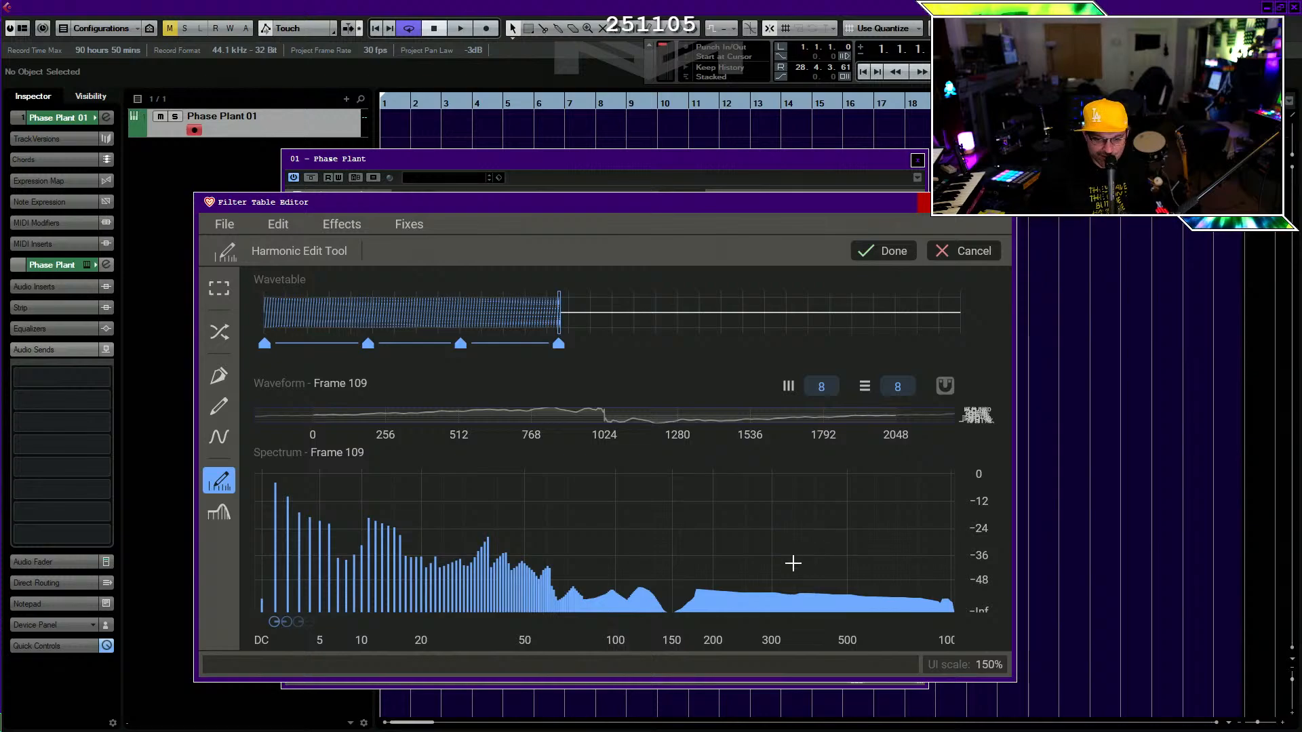
mouse_move(713, 598)
mouse_down()
mouse_move(793, 619)
mouse_move(876, 601)
mouse_up()
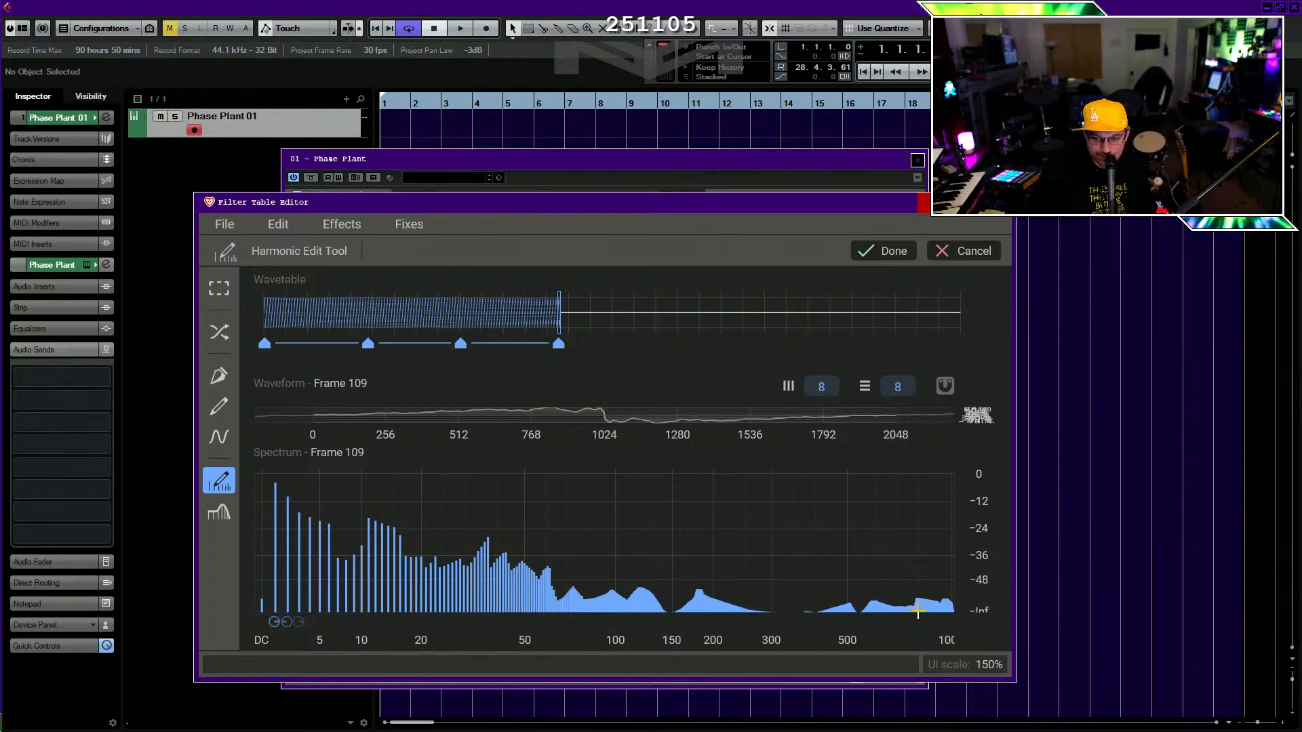
Add a harmonic keyframe at frame 153, redraw its spectrum as a falling slope with several peaks, apply the edit and close the filter table editor.
click(678, 344)
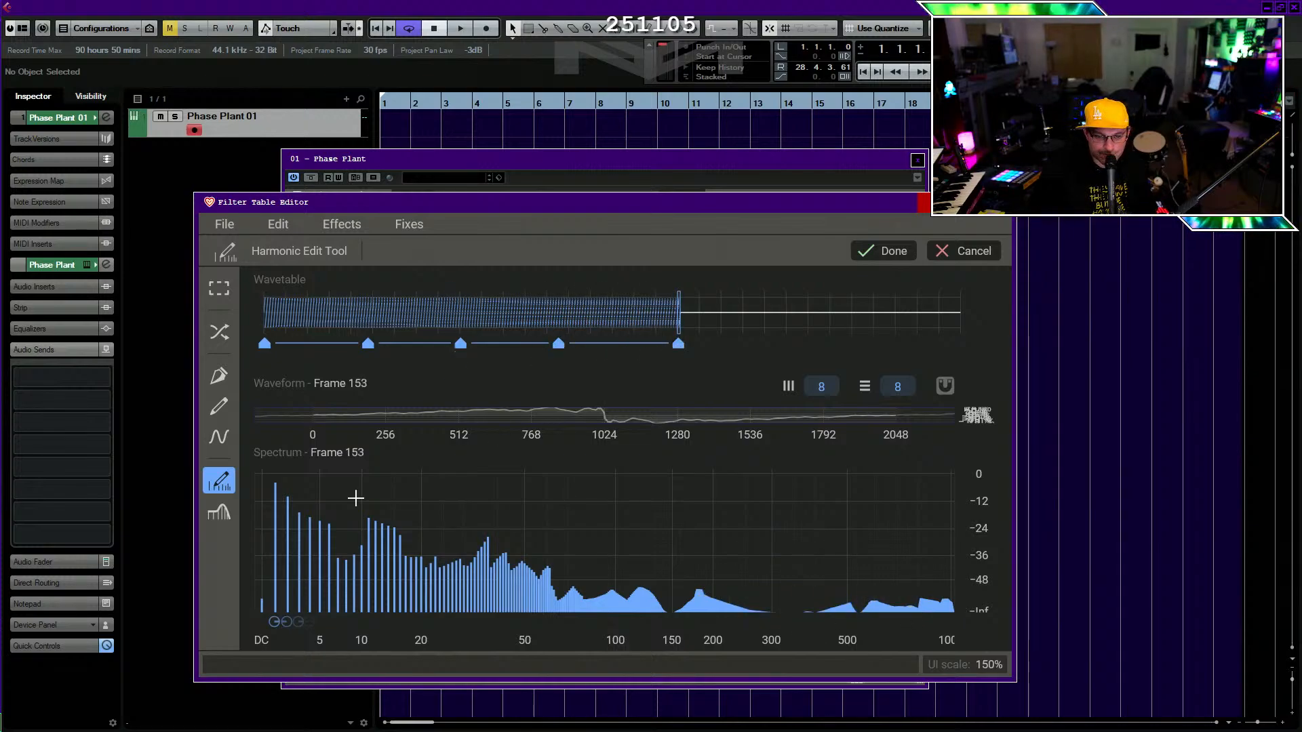
mouse_move(271, 491)
mouse_down()
mouse_move(622, 588)
mouse_move(953, 612)
mouse_up()
drag(793, 594, 683, 579)
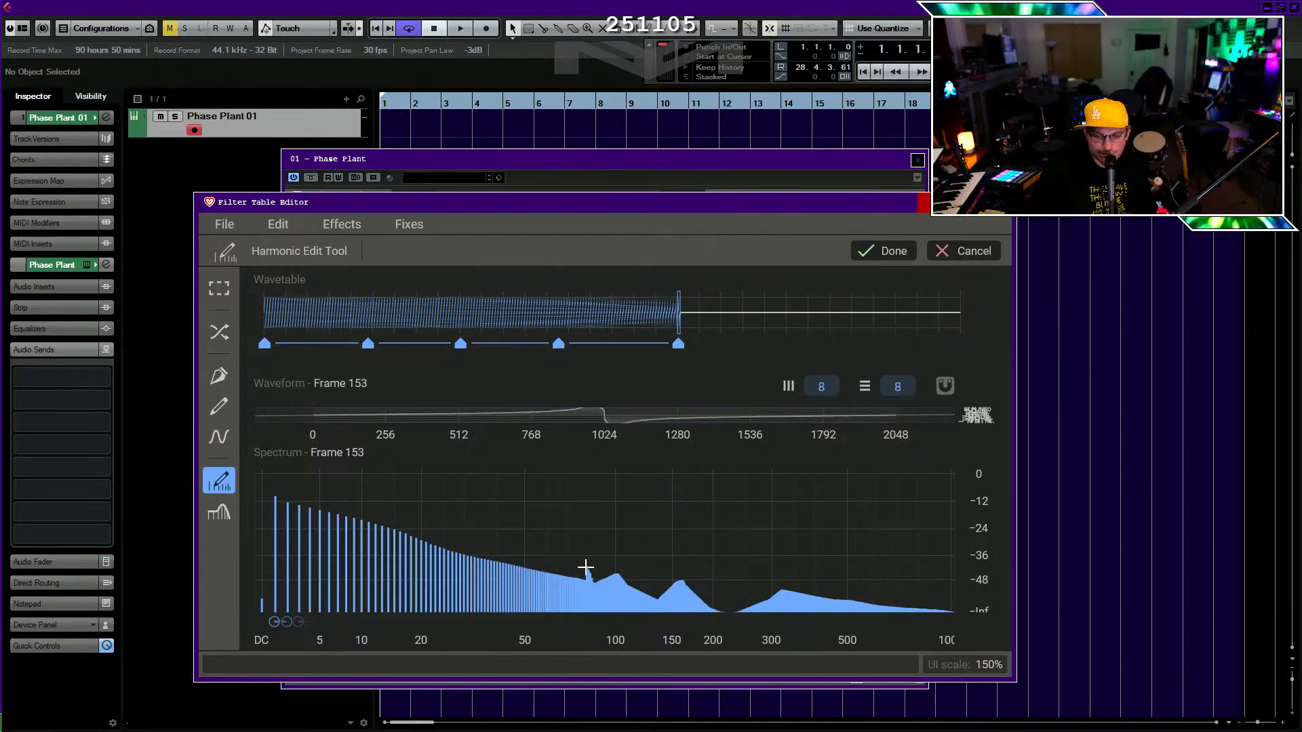
drag(586, 567, 326, 521)
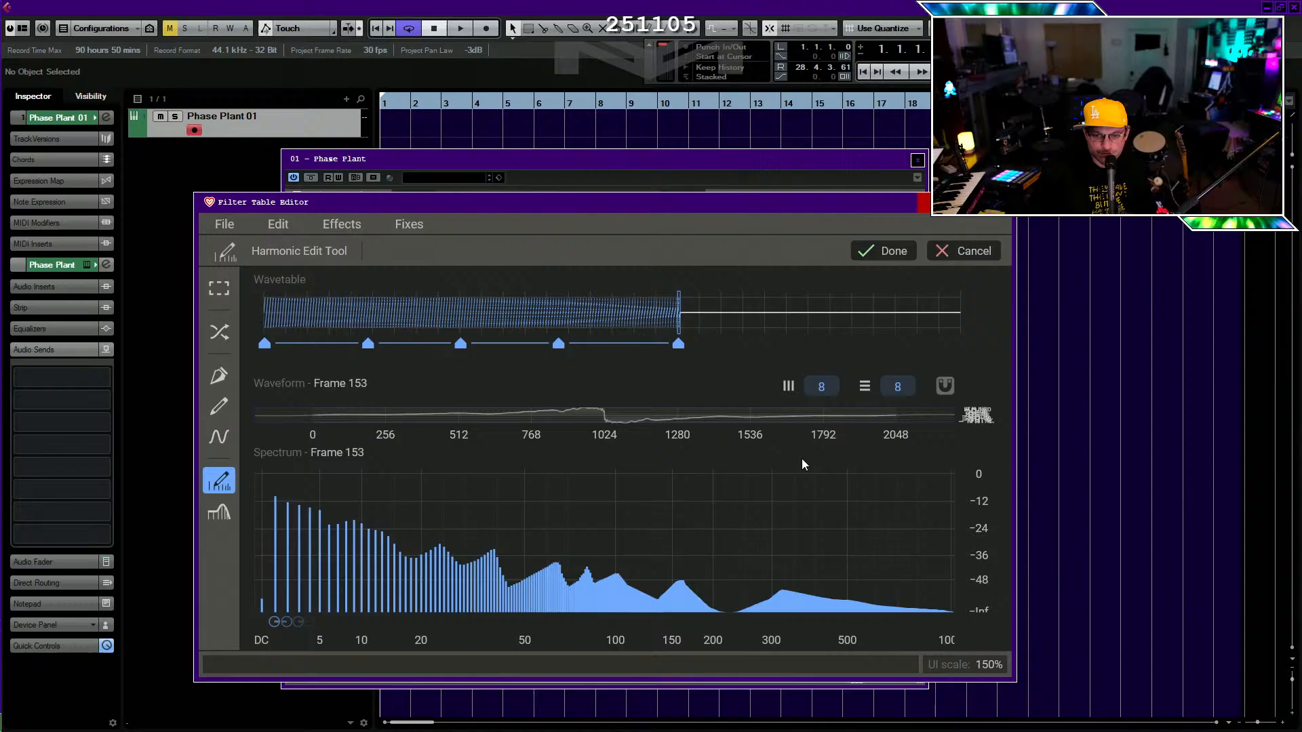
click(885, 252)
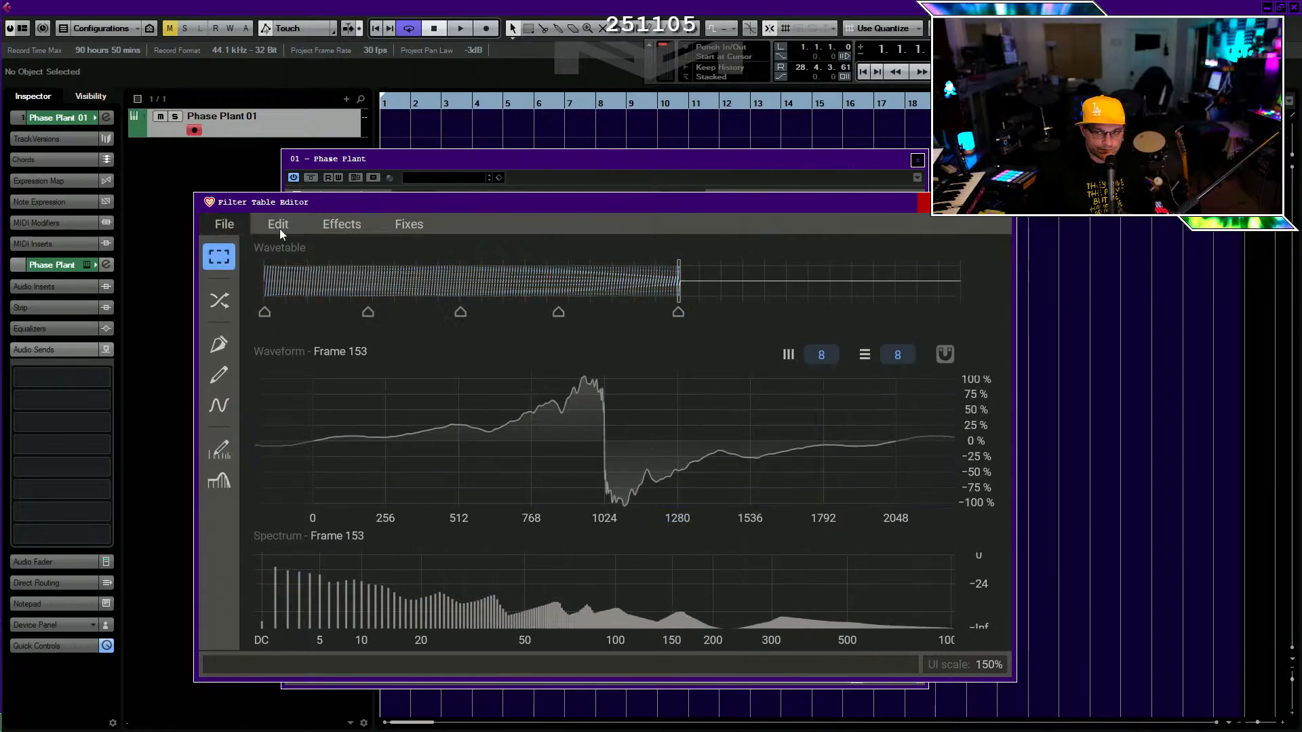
click(924, 202)
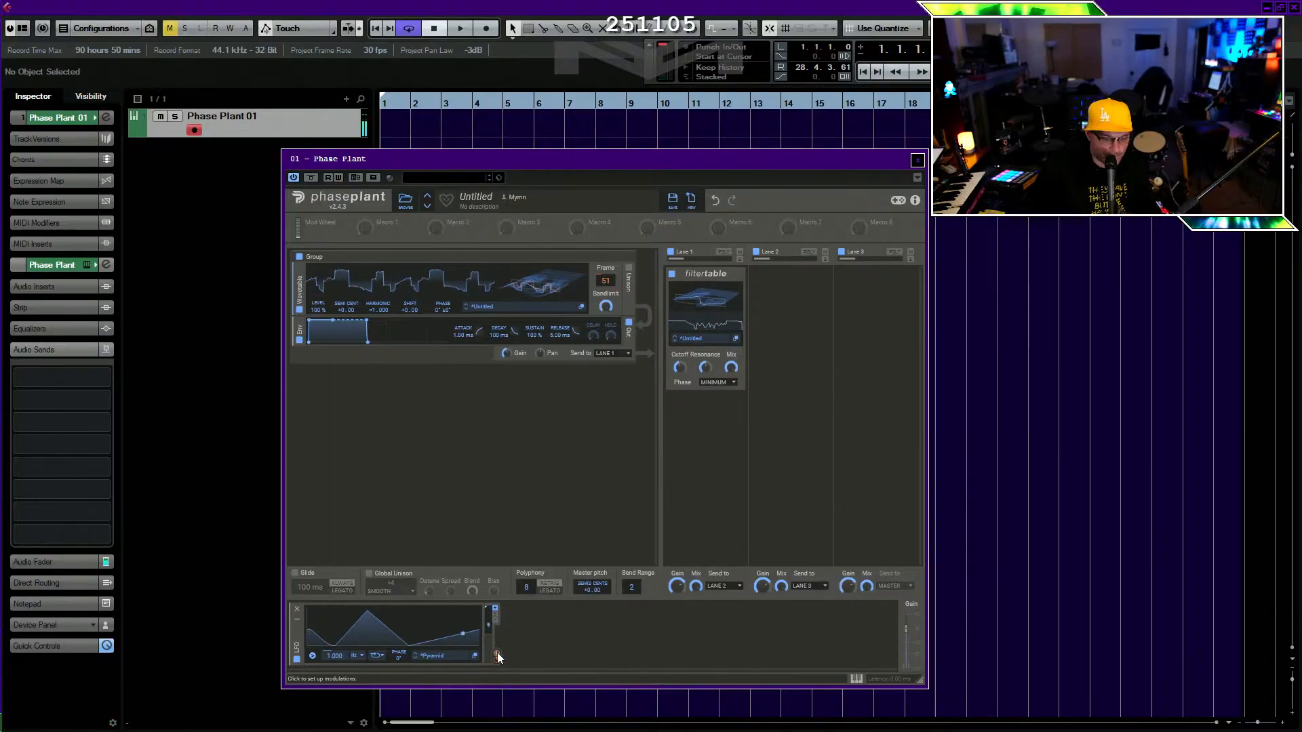
Modulate the Filter Table's frame position and cutoff with the LFO, and adjust its base cutoff and resonance.
drag(497, 655, 705, 329)
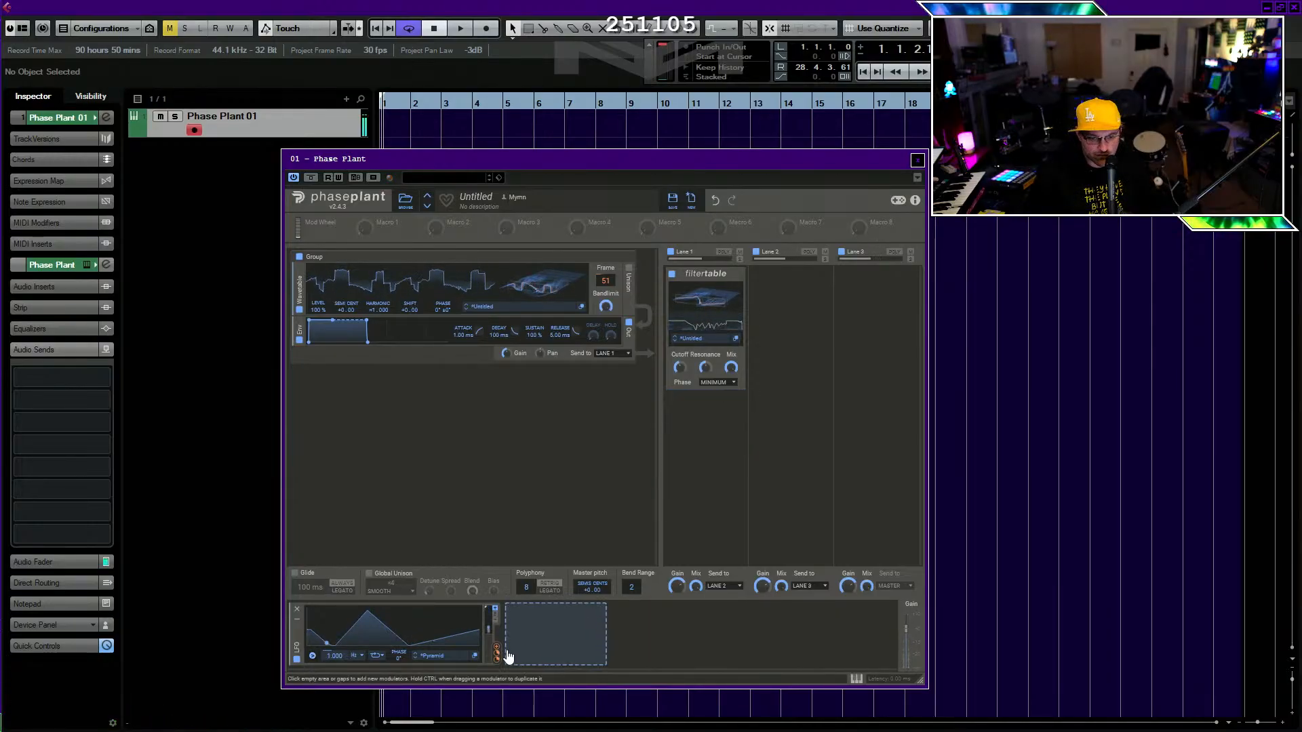
drag(507, 654, 681, 372)
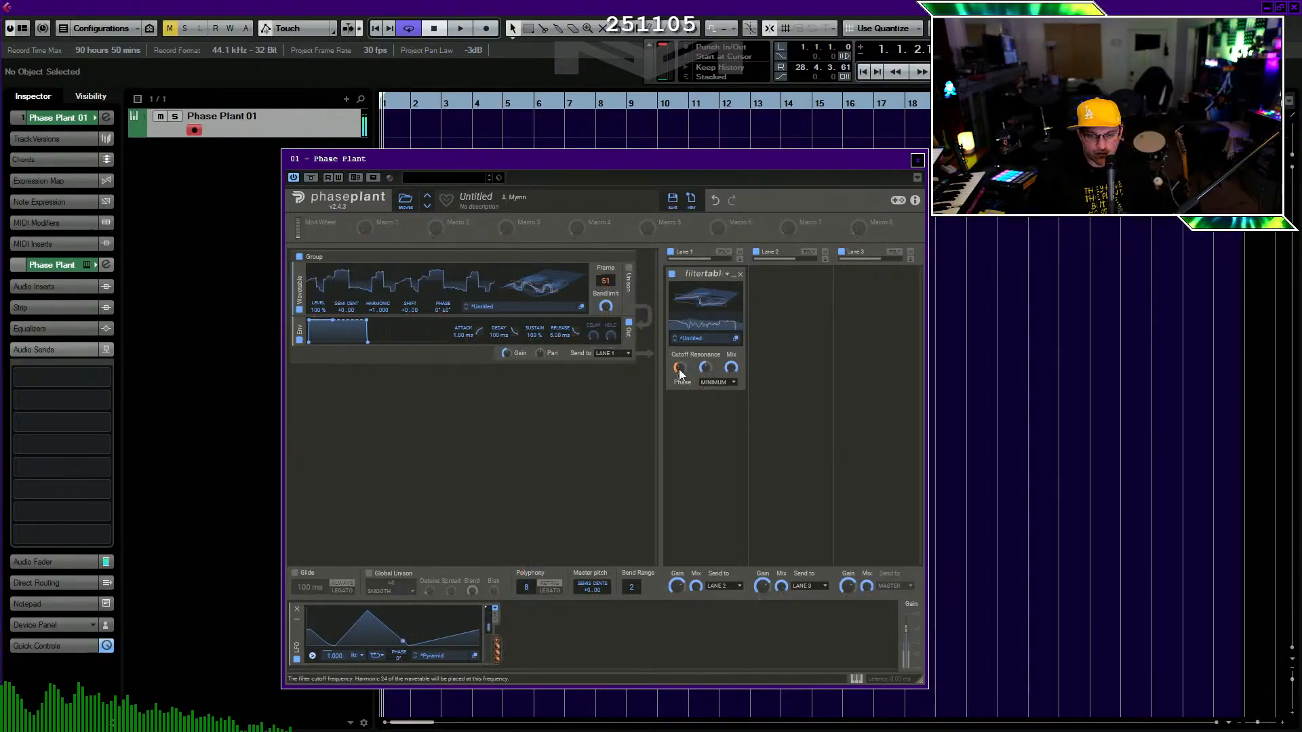
drag(680, 377, 680, 403)
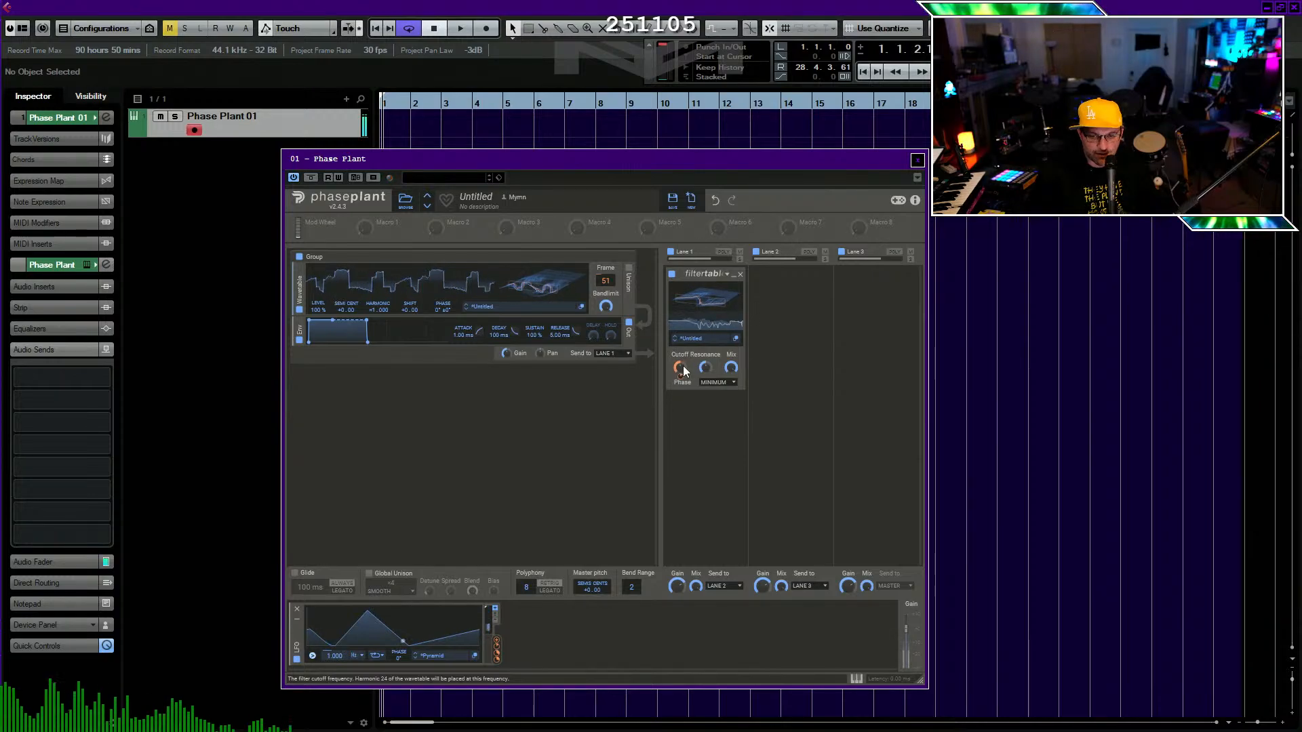
drag(706, 369, 706, 323)
drag(680, 367, 680, 360)
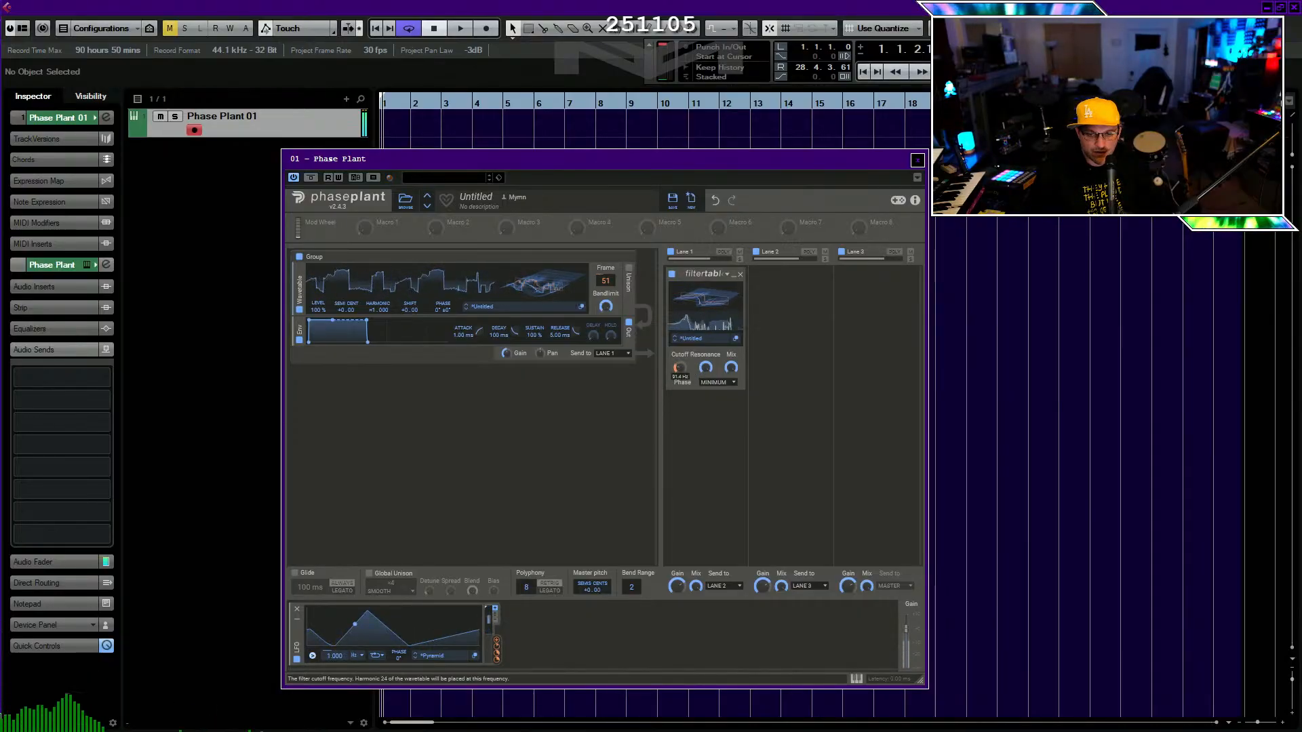
drag(679, 359, 680, 352)
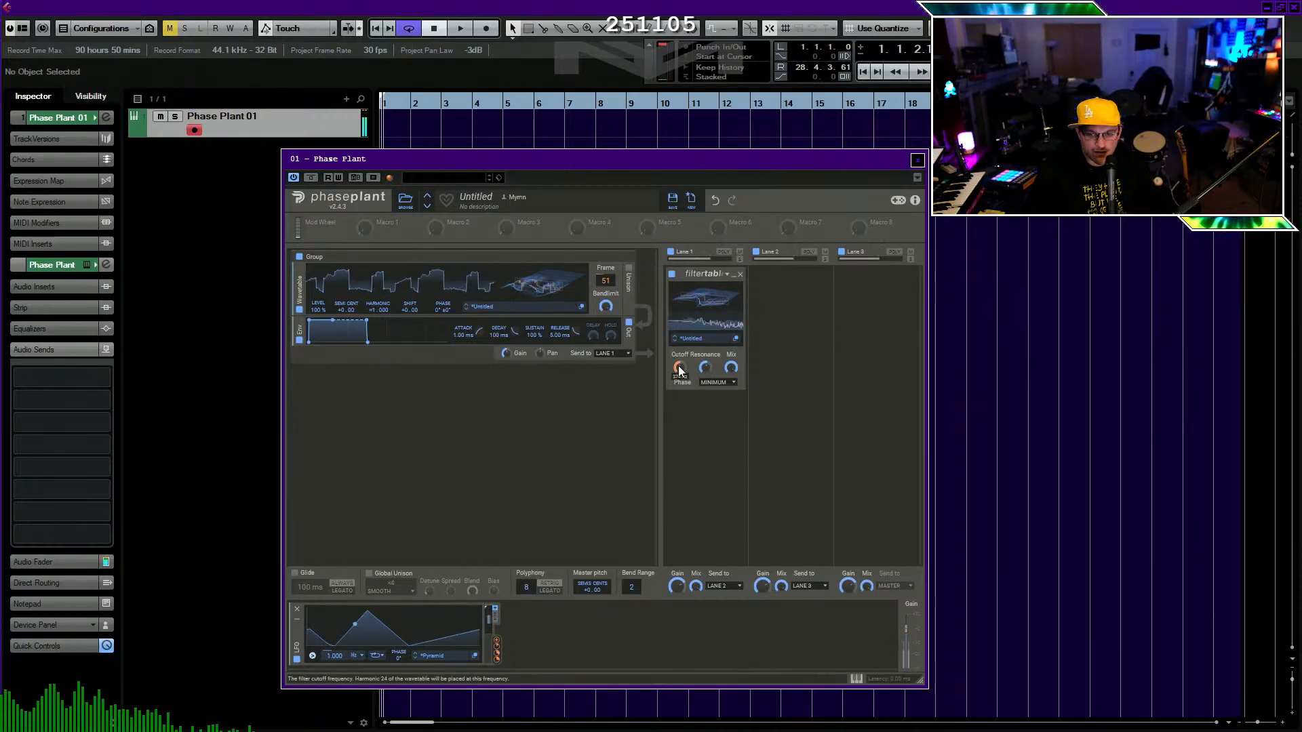
Set the Filter Table's phase mode to Linear and fine-tune the LFO's modulation depth on its frame position.
click(714, 383)
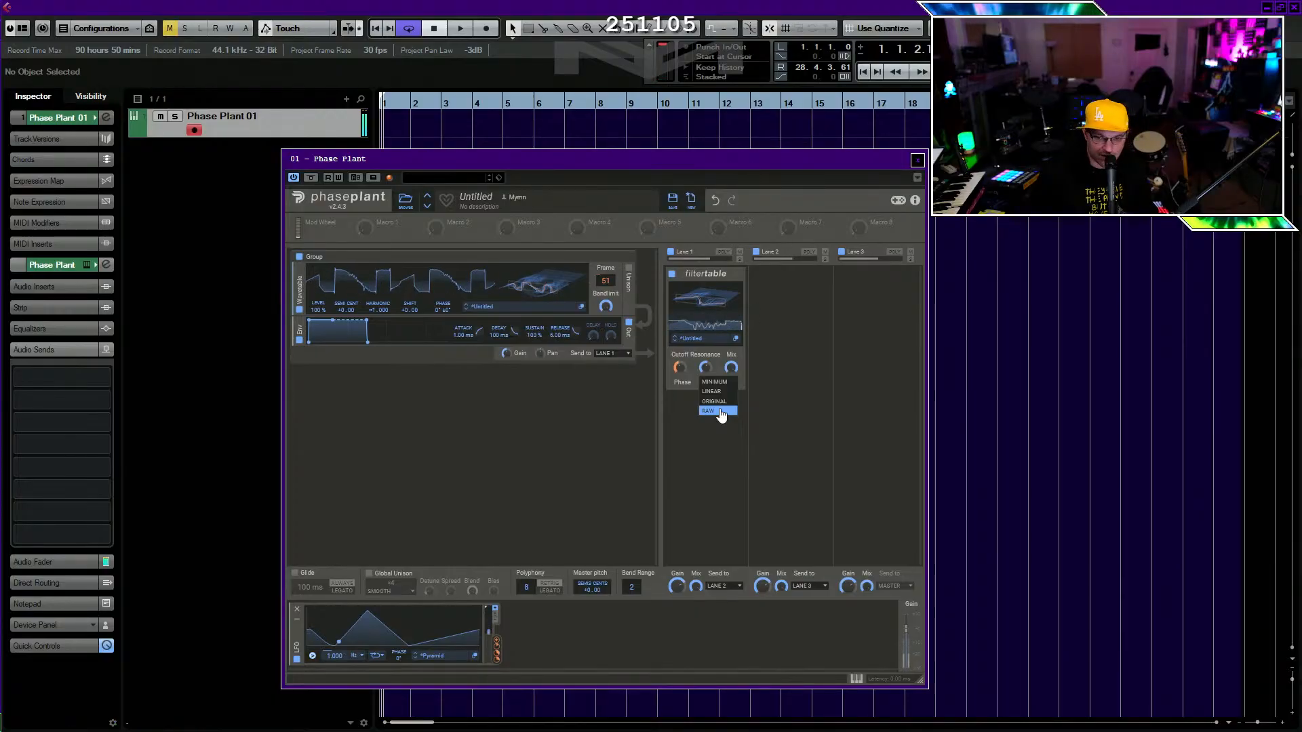
click(712, 391)
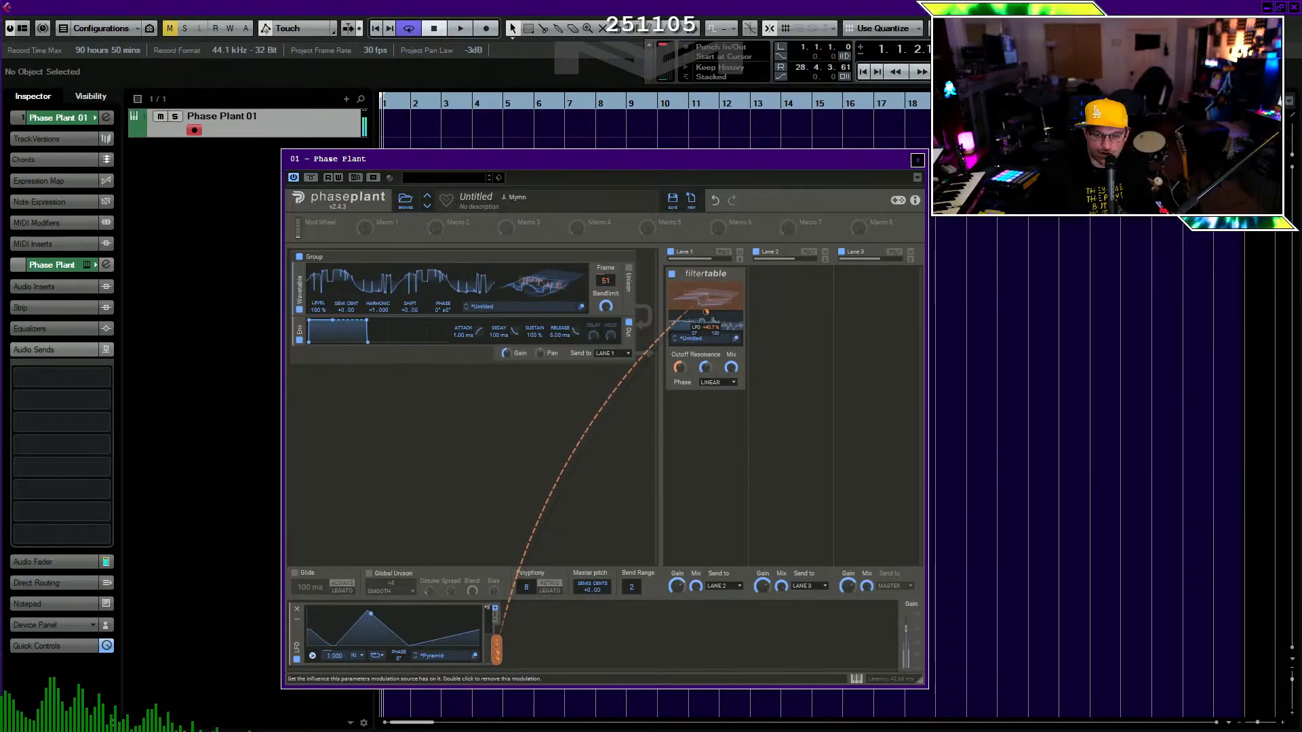
drag(706, 313, 706, 318)
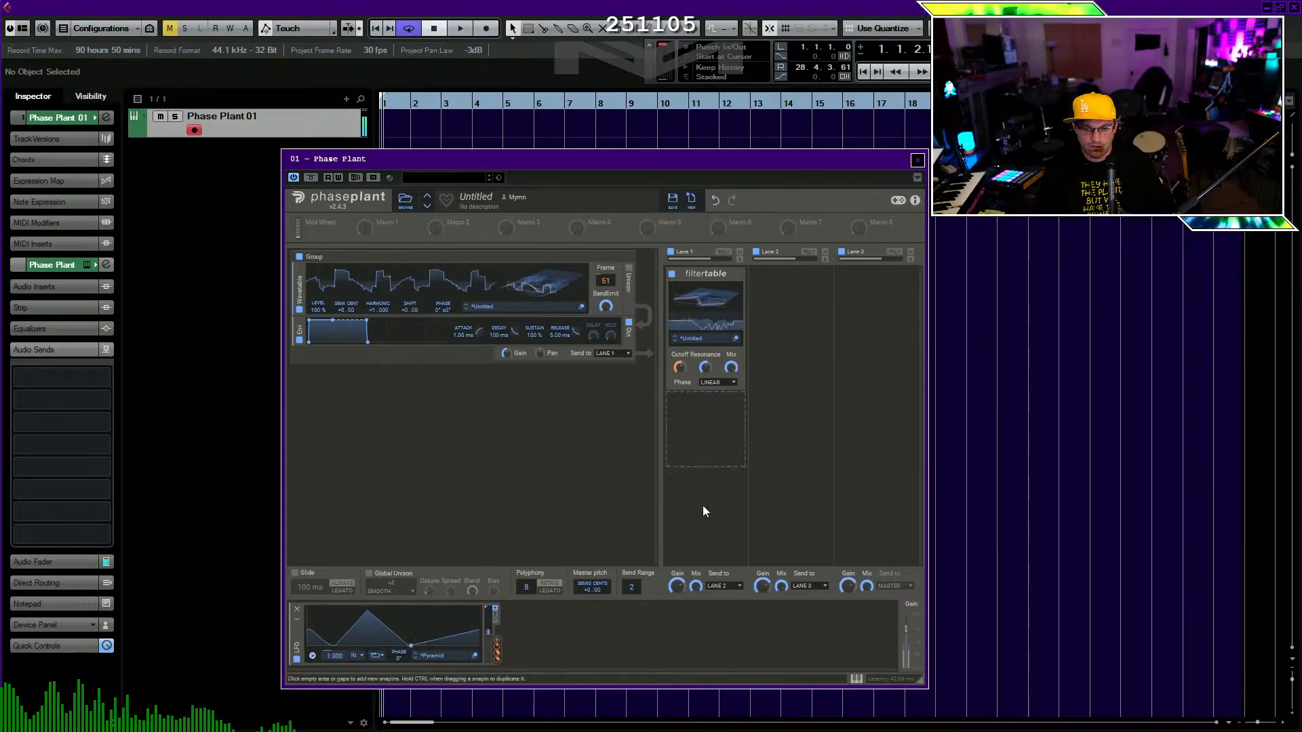
Add a Filter after the Filter Table in Lane 1, modulate its cutoff with the LFO, lower its Q, and compare it bypassed and active.
click(708, 446)
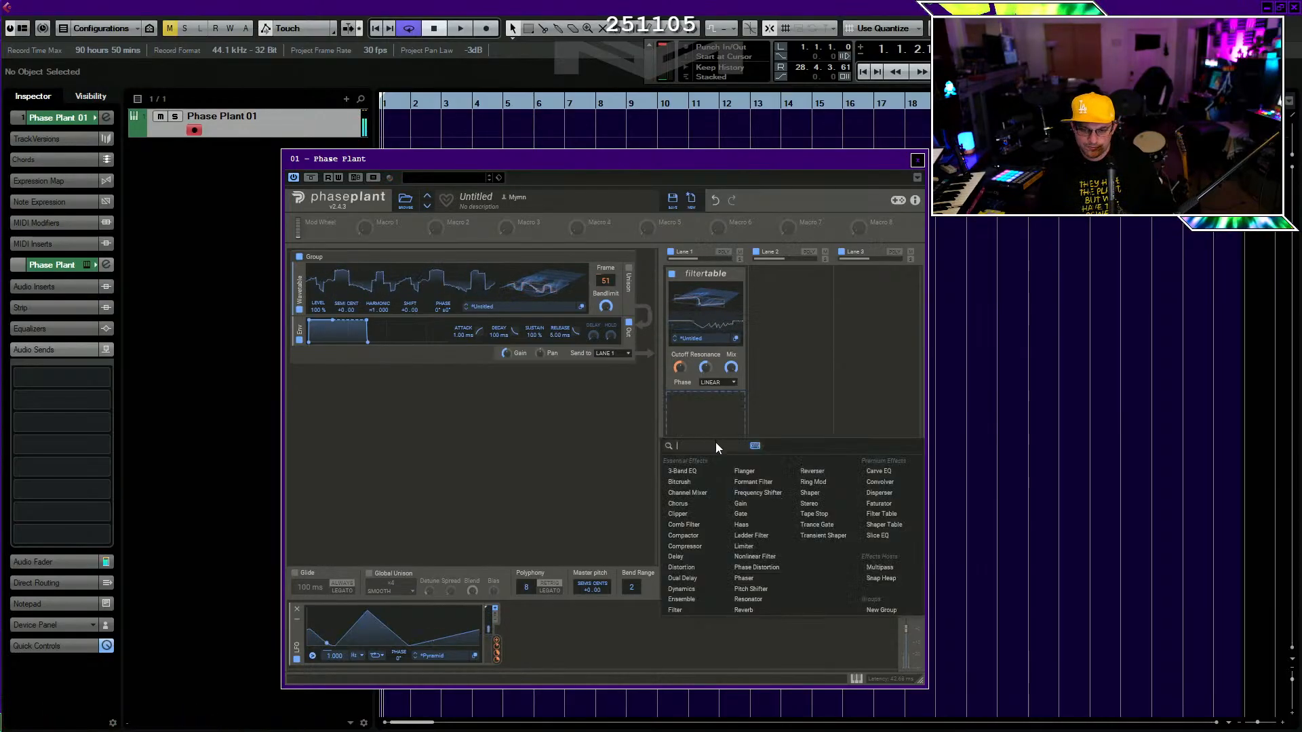
click(696, 609)
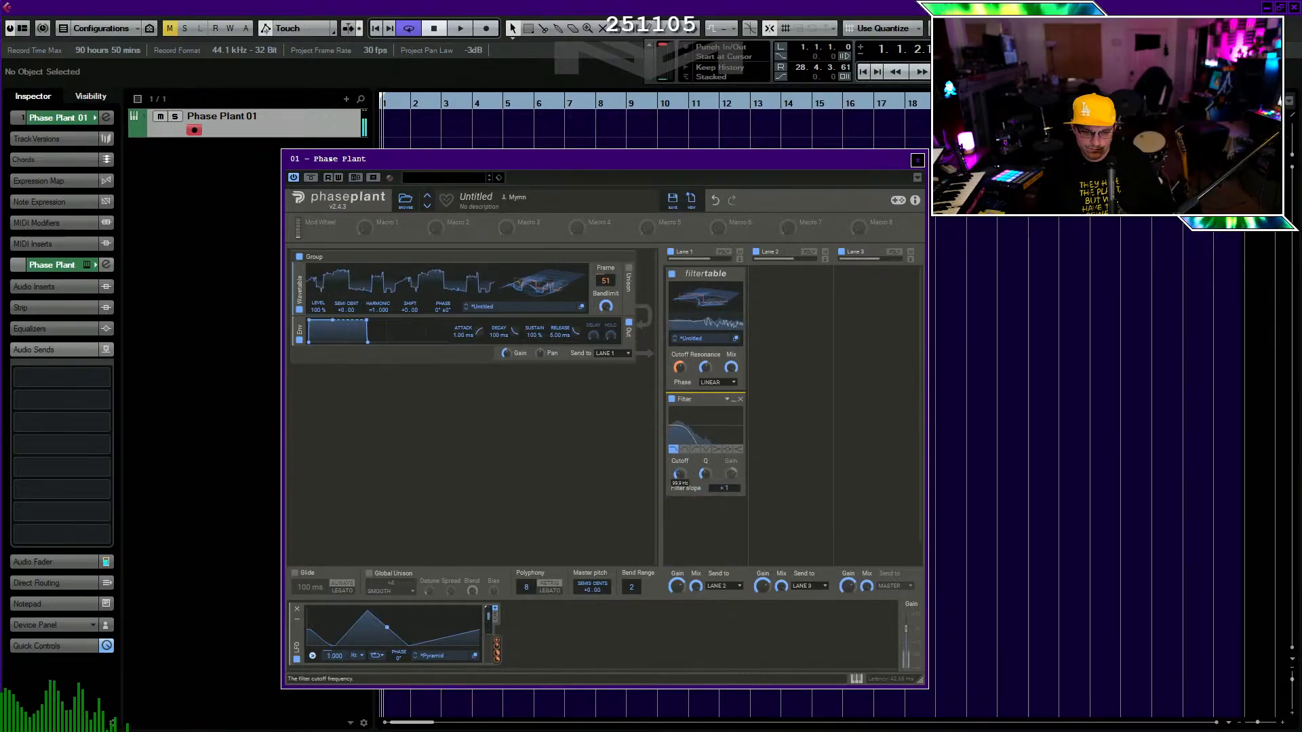
drag(503, 638, 680, 476)
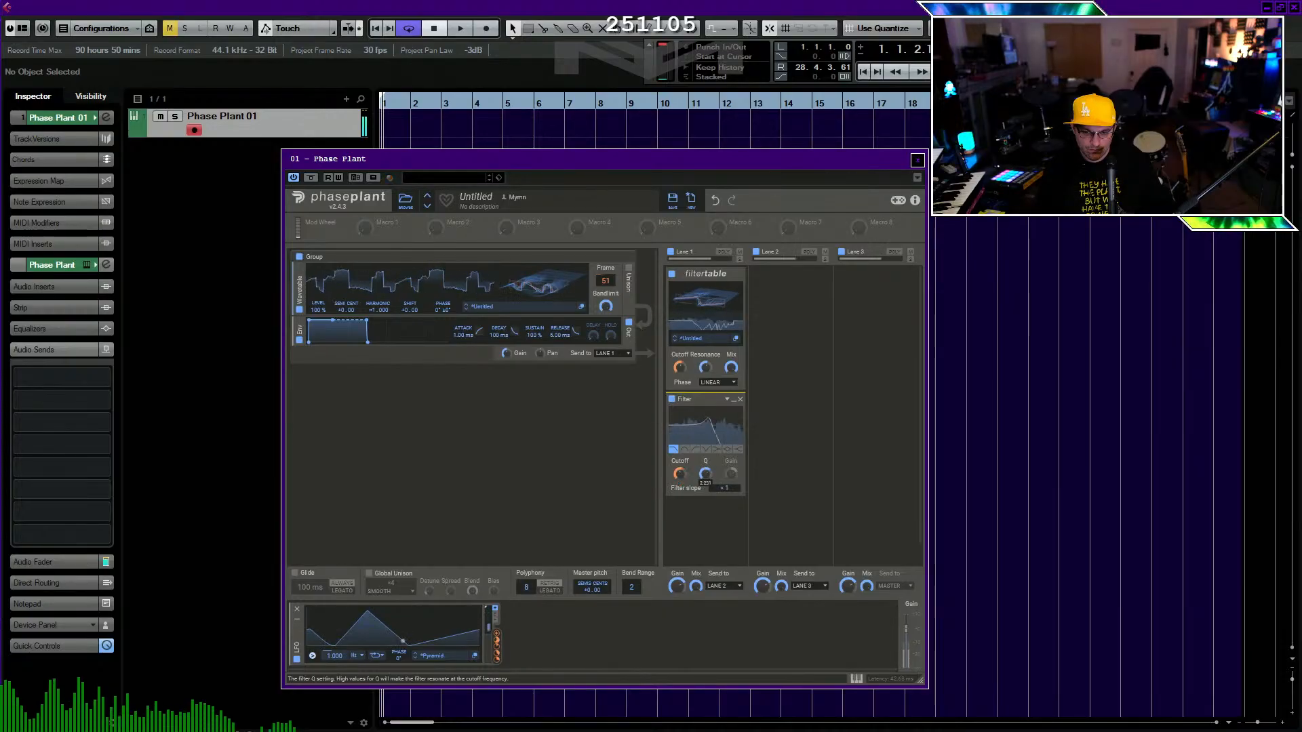
drag(705, 473, 705, 505)
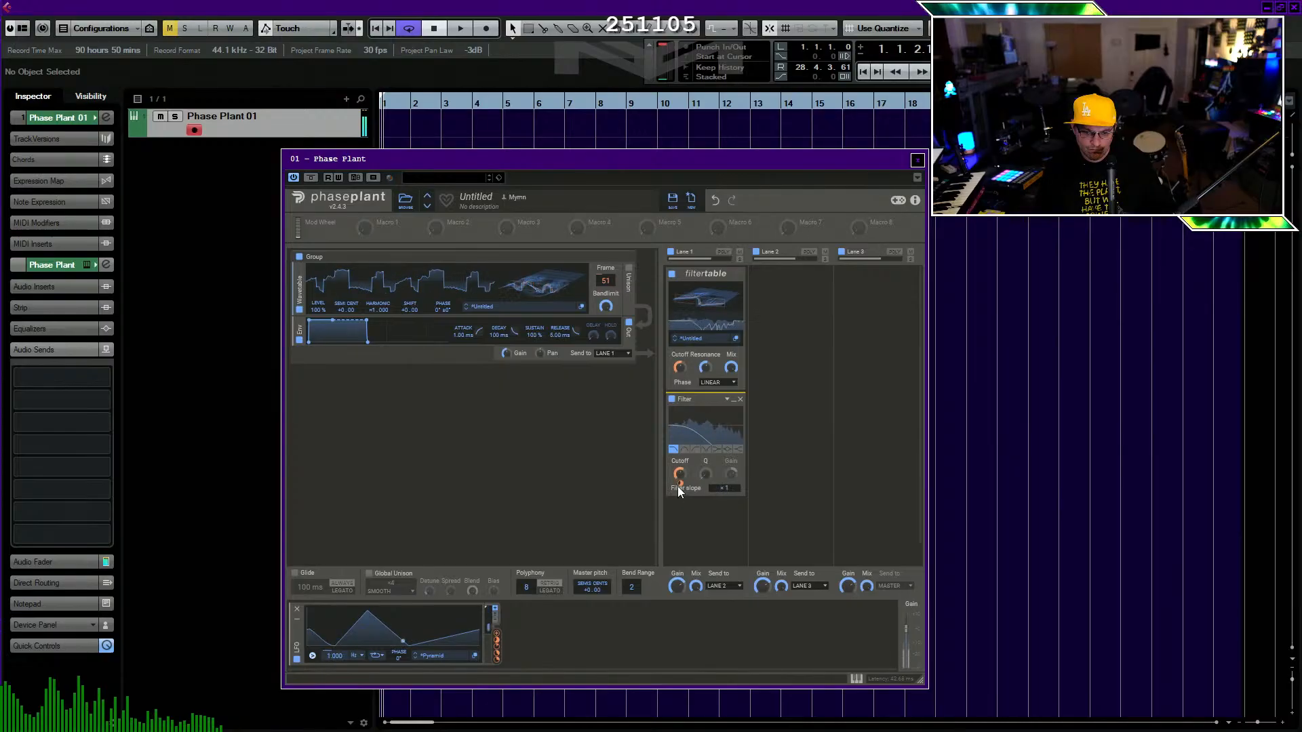
drag(496, 641, 681, 475)
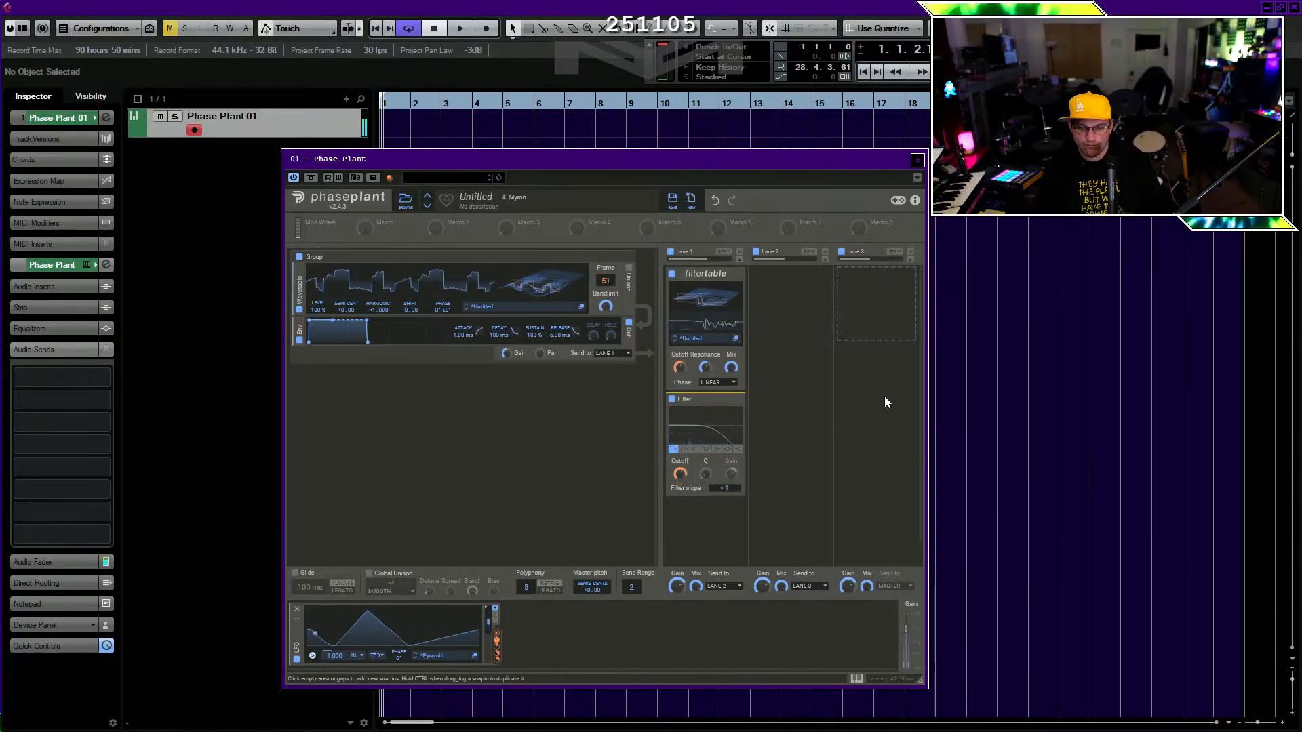
click(672, 400)
click(672, 400)
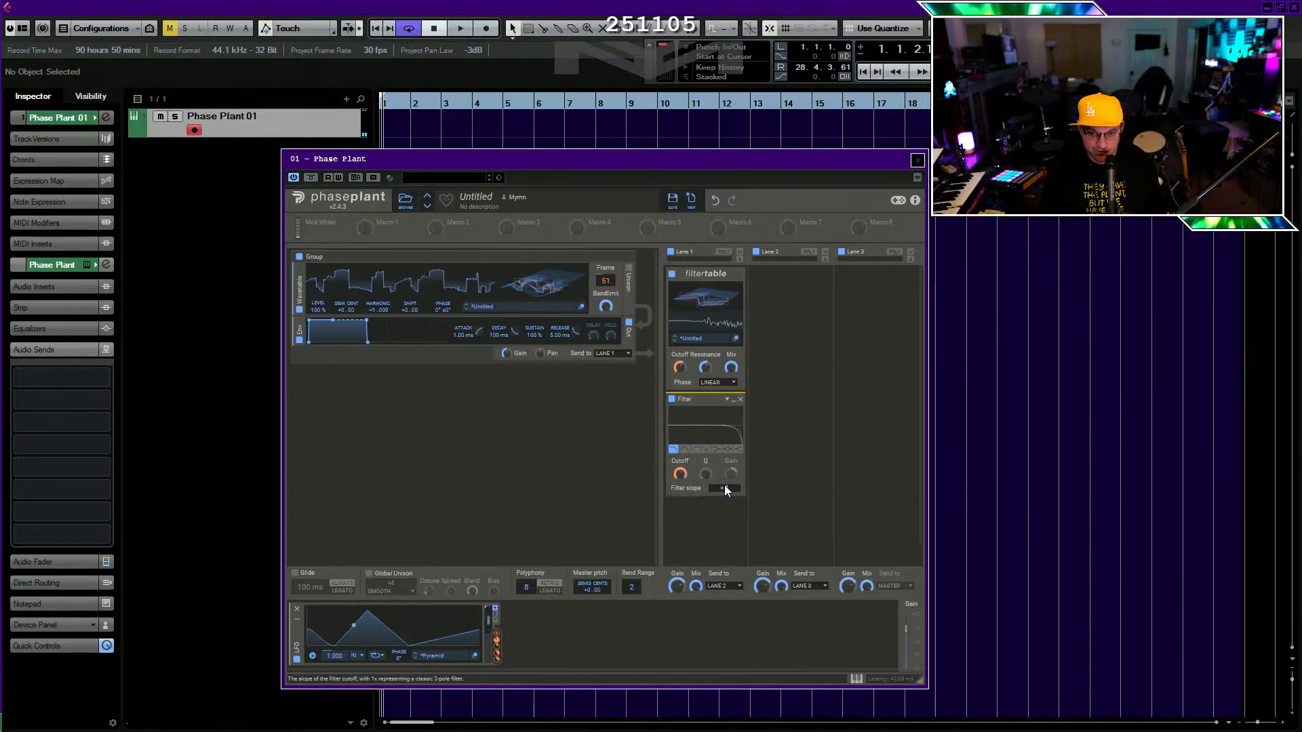
Add a Transient Shaper after the Filter in Lane 1 and raise its attack, pump and speed.
click(675, 529)
click(825, 592)
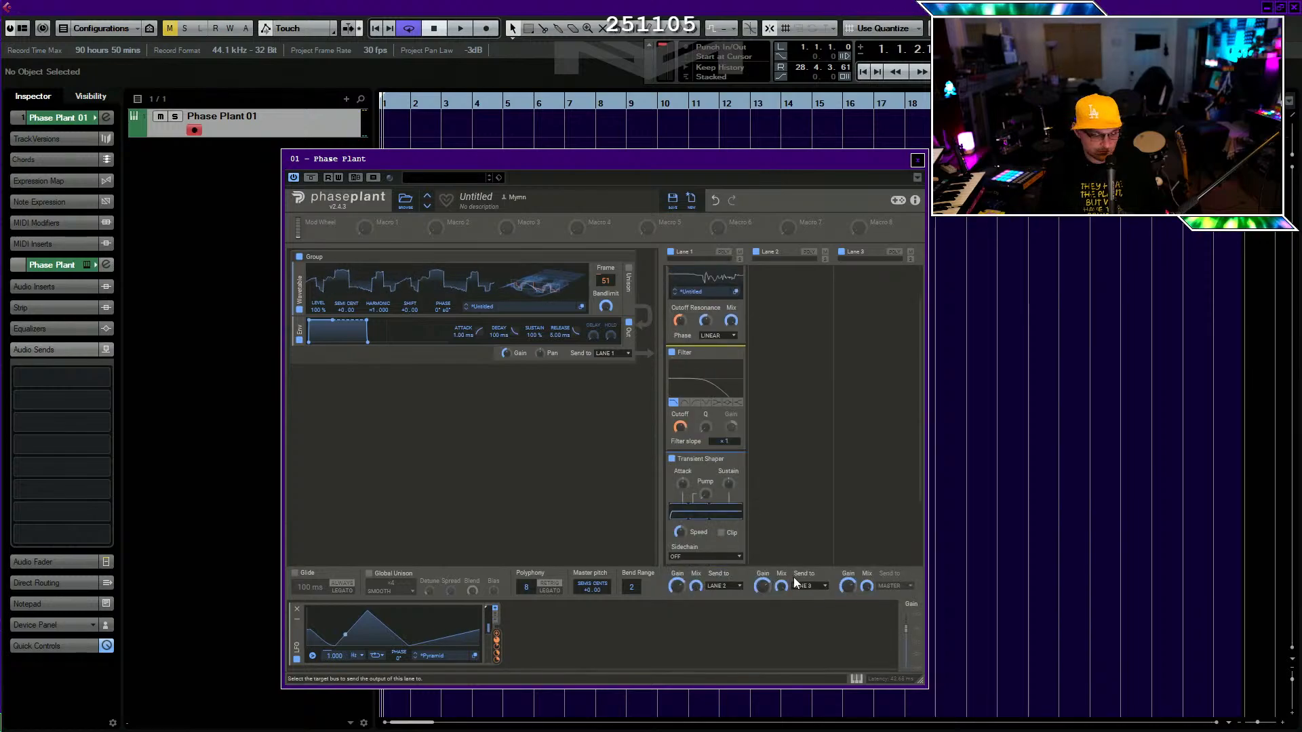
mouse_move(681, 485)
mouse_down()
mouse_move(681, 471)
mouse_move(705, 489)
mouse_up()
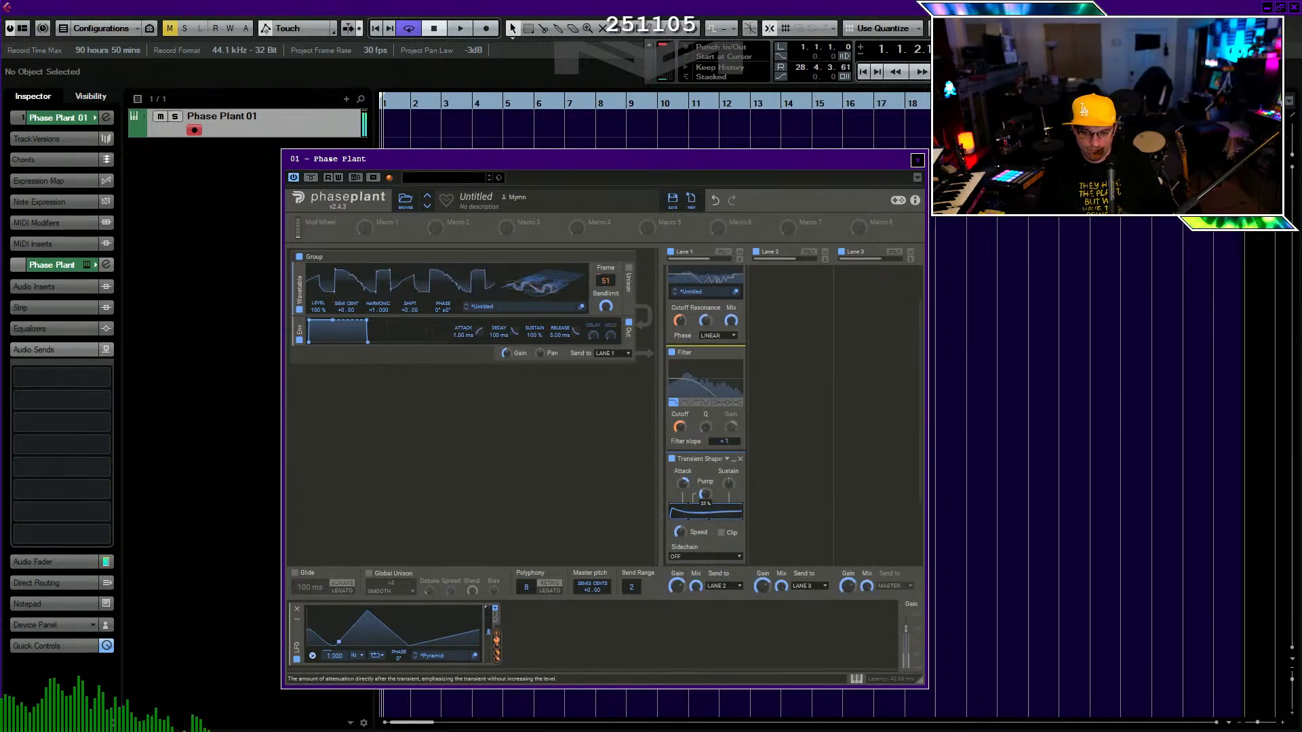
drag(680, 532, 680, 517)
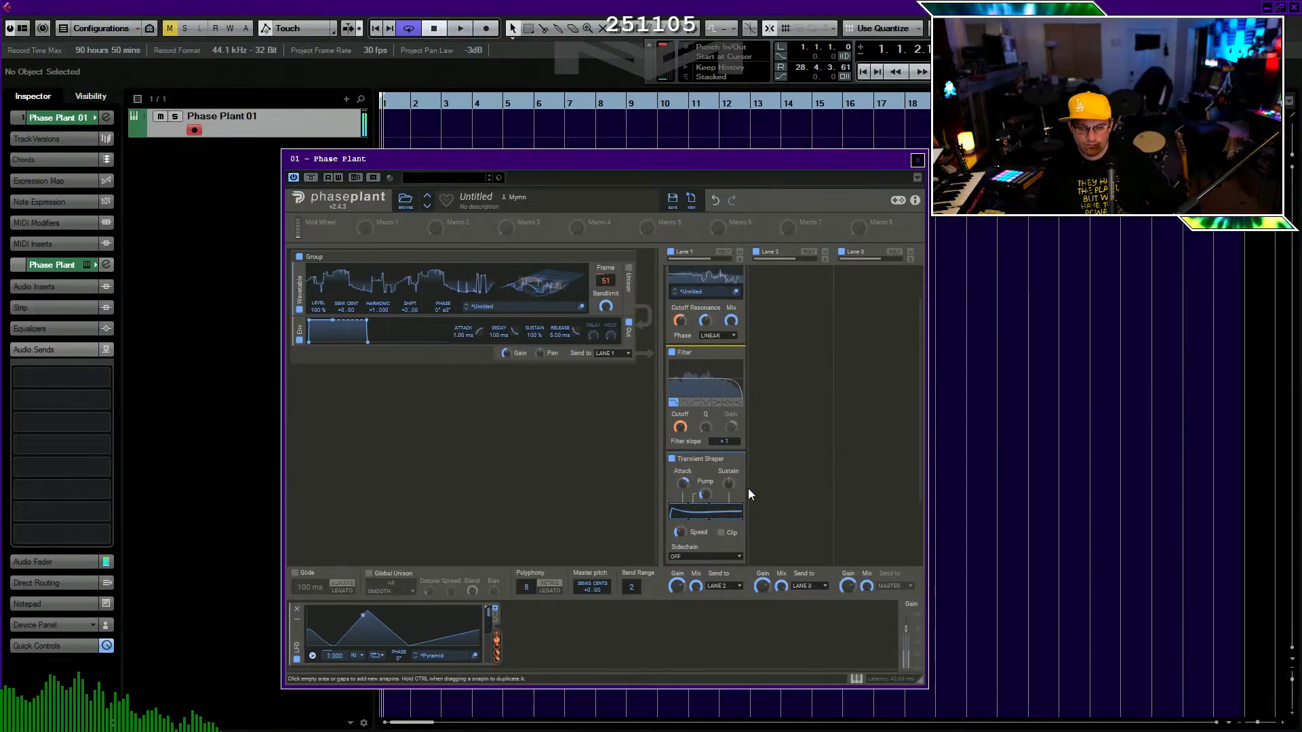
Raise the Transient Shaper's sustain and pump, and fine-tune its speed and attack.
drag(729, 483, 705, 493)
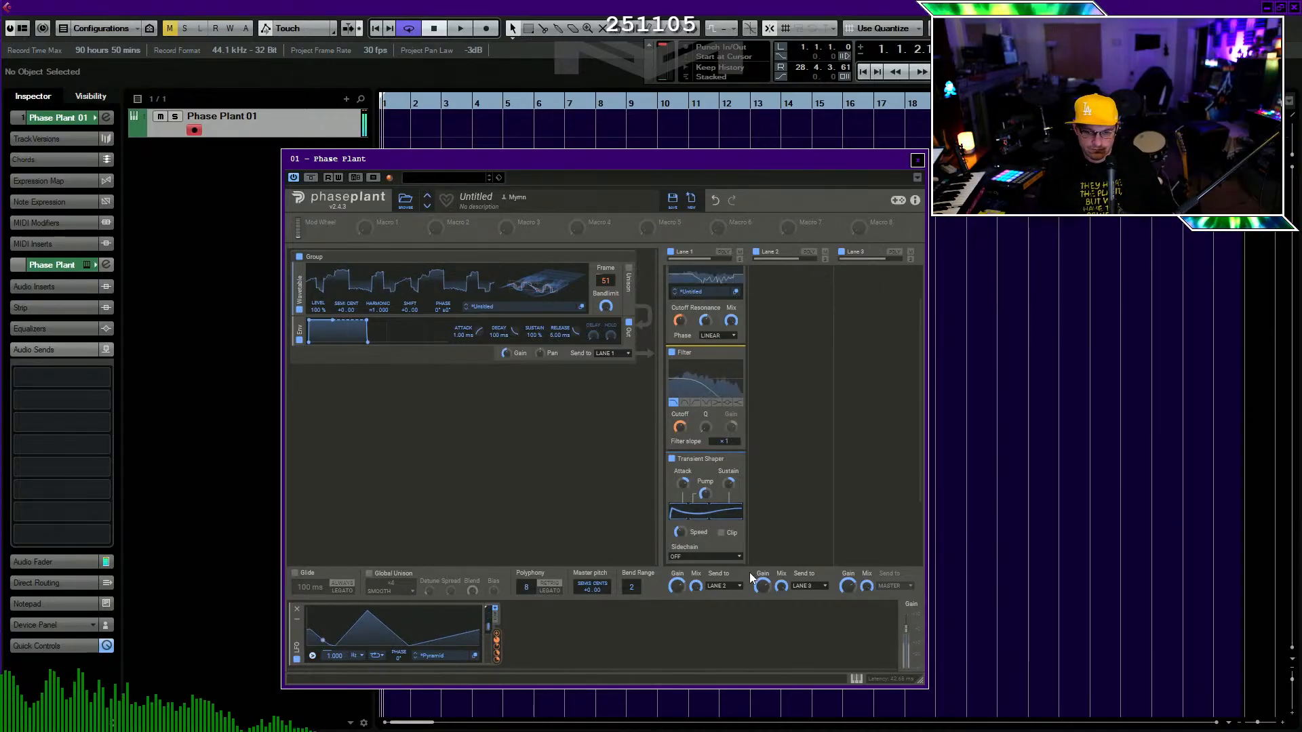
drag(707, 496, 707, 456)
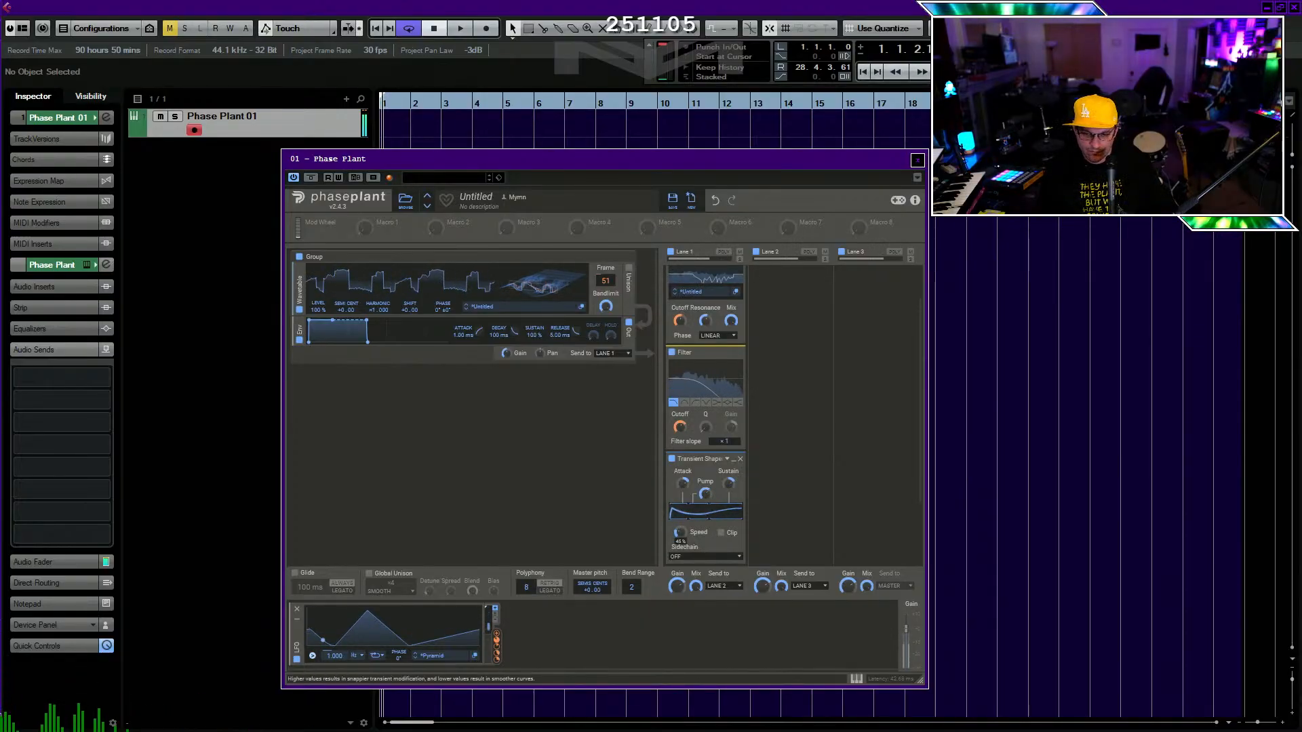
drag(680, 532, 680, 548)
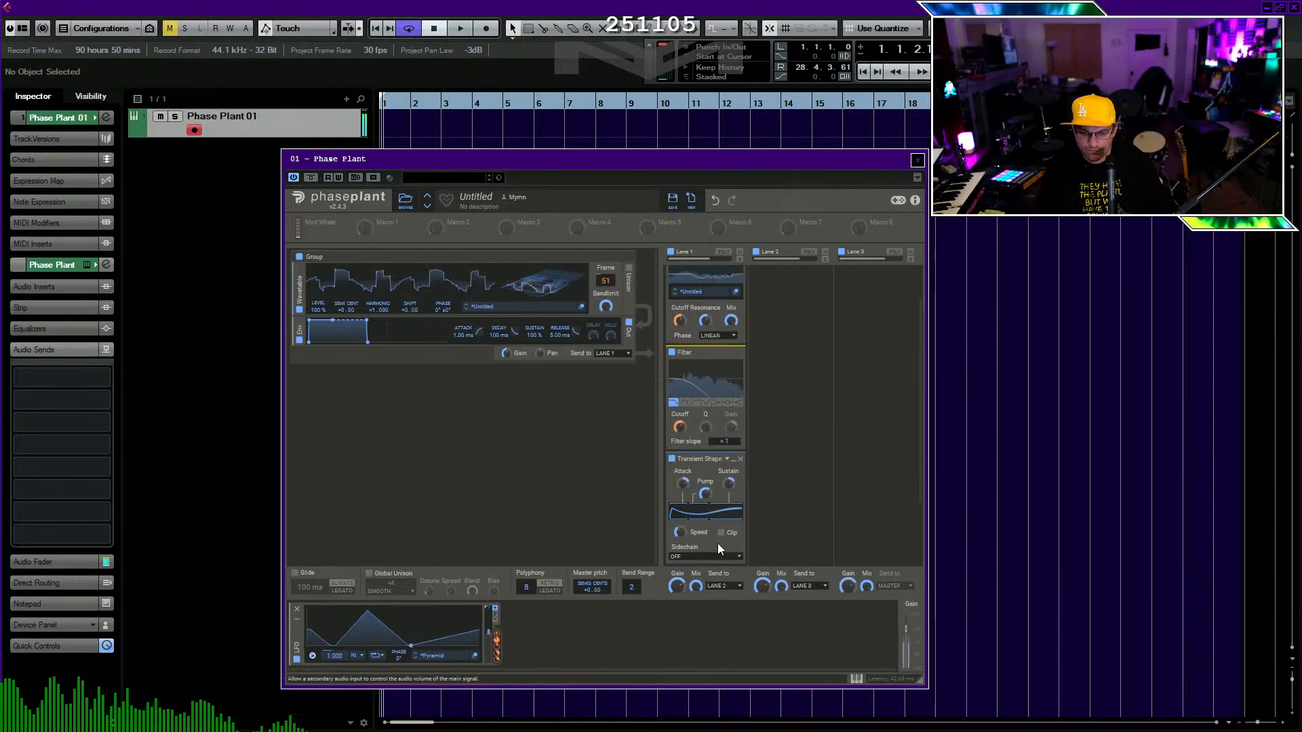
drag(683, 483, 683, 495)
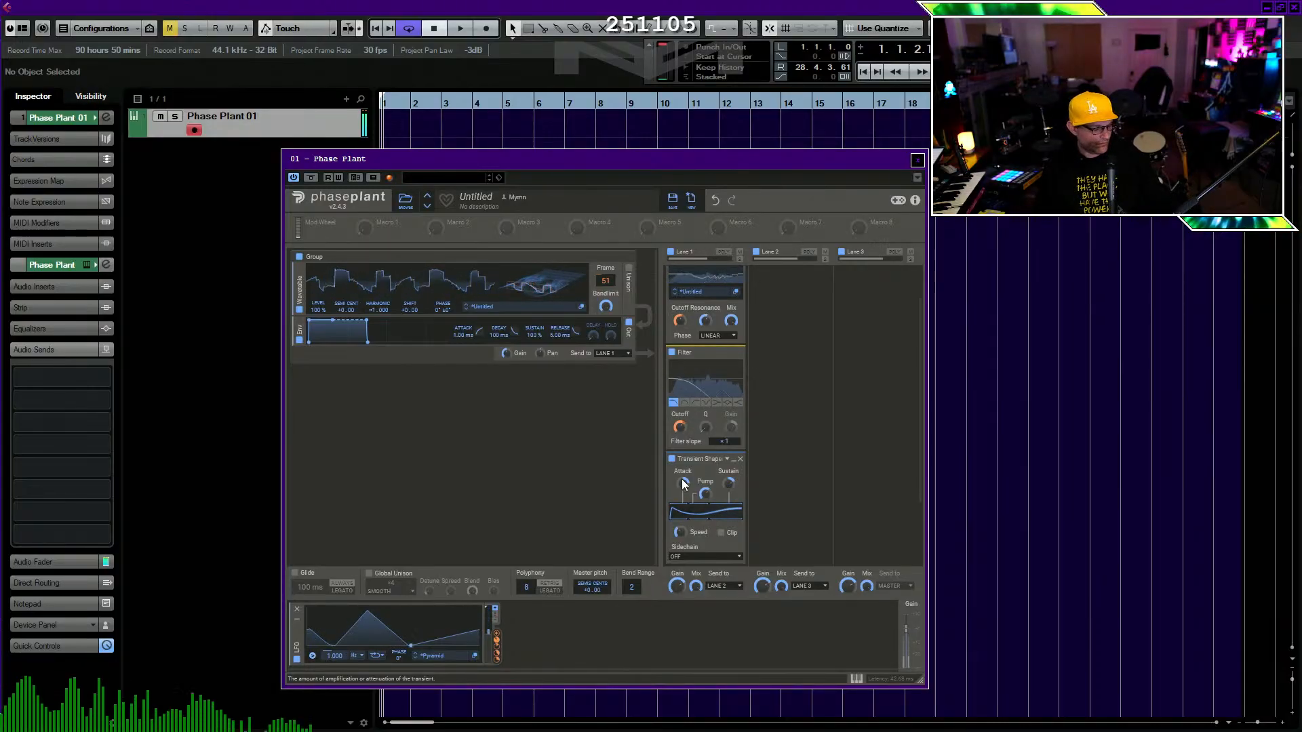
mouse_move(342, 310)
mouse_down()
mouse_move(341, 337)
mouse_move(342, 308)
mouse_up()
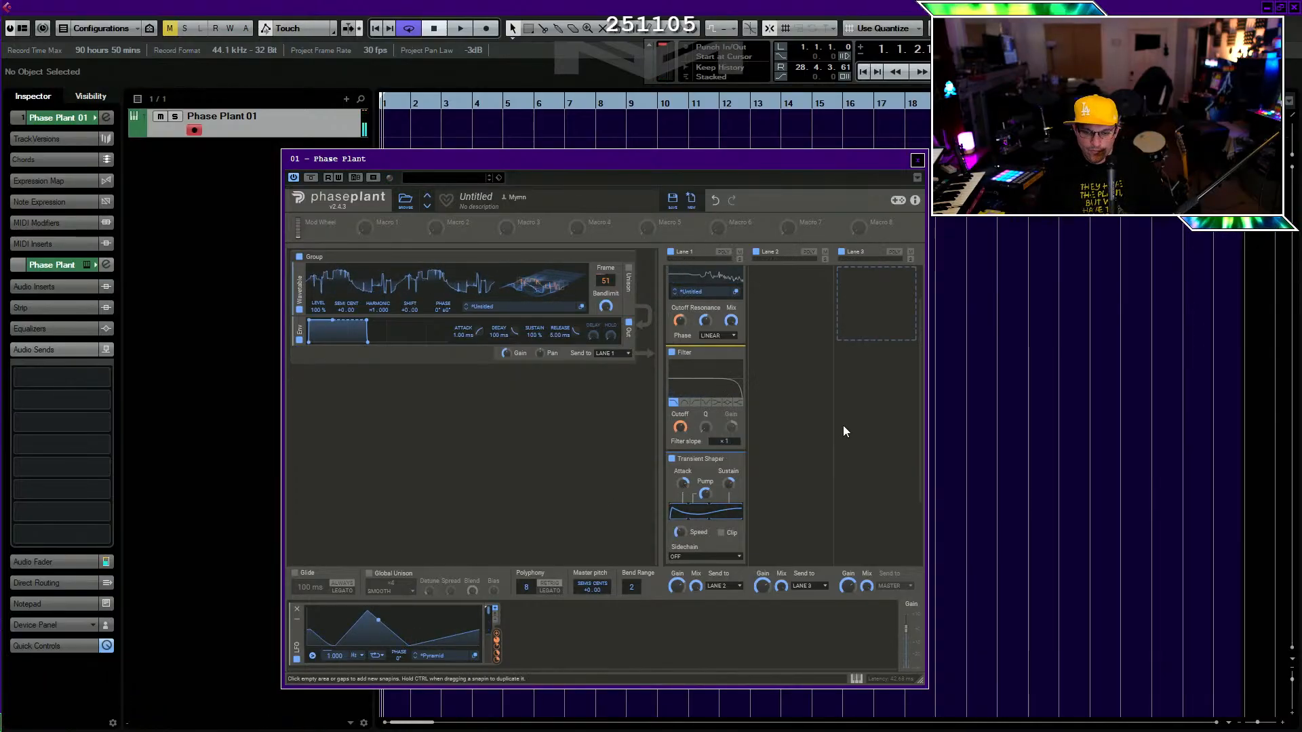
Add a Formant Filter at the end of Lane 1, shift its formant point sideways, and modulate the point's horizontal and vertical position with the LFO.
scroll(844, 425, down, 3)
click(679, 527)
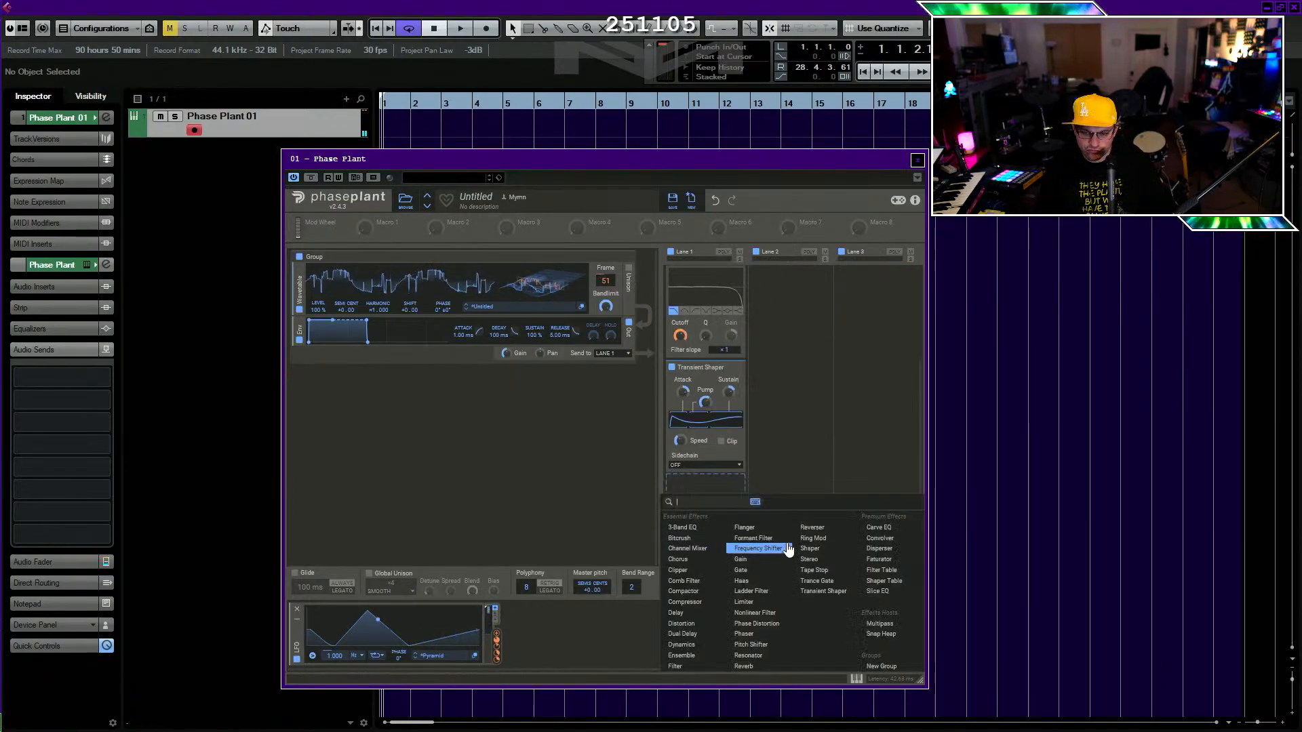
click(767, 540)
mouse_move(705, 491)
mouse_down()
mouse_move(677, 471)
mouse_move(730, 491)
mouse_move(723, 518)
mouse_move(734, 490)
mouse_move(706, 504)
mouse_move(731, 490)
mouse_move(709, 482)
mouse_move(731, 489)
mouse_up()
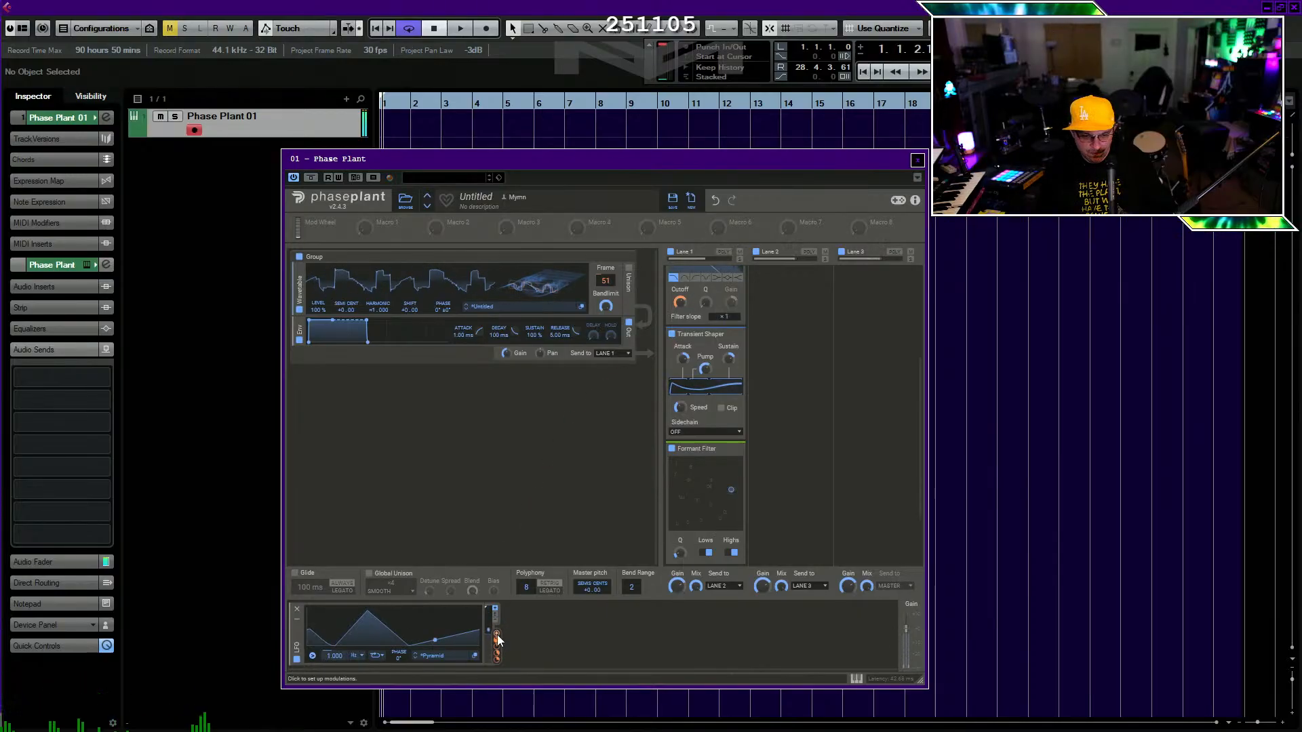
drag(498, 635, 673, 477)
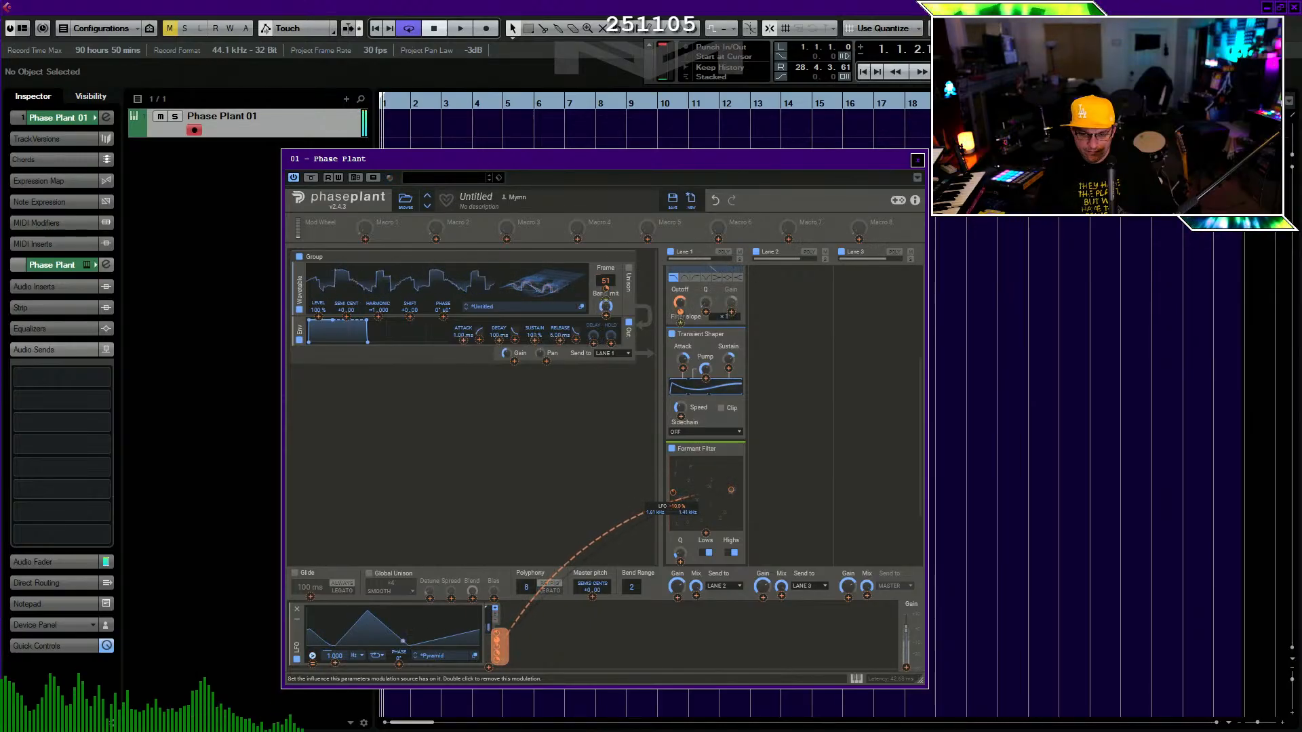
mouse_move(706, 534)
mouse_down()
mouse_move(706, 561)
mouse_move(706, 513)
mouse_up()
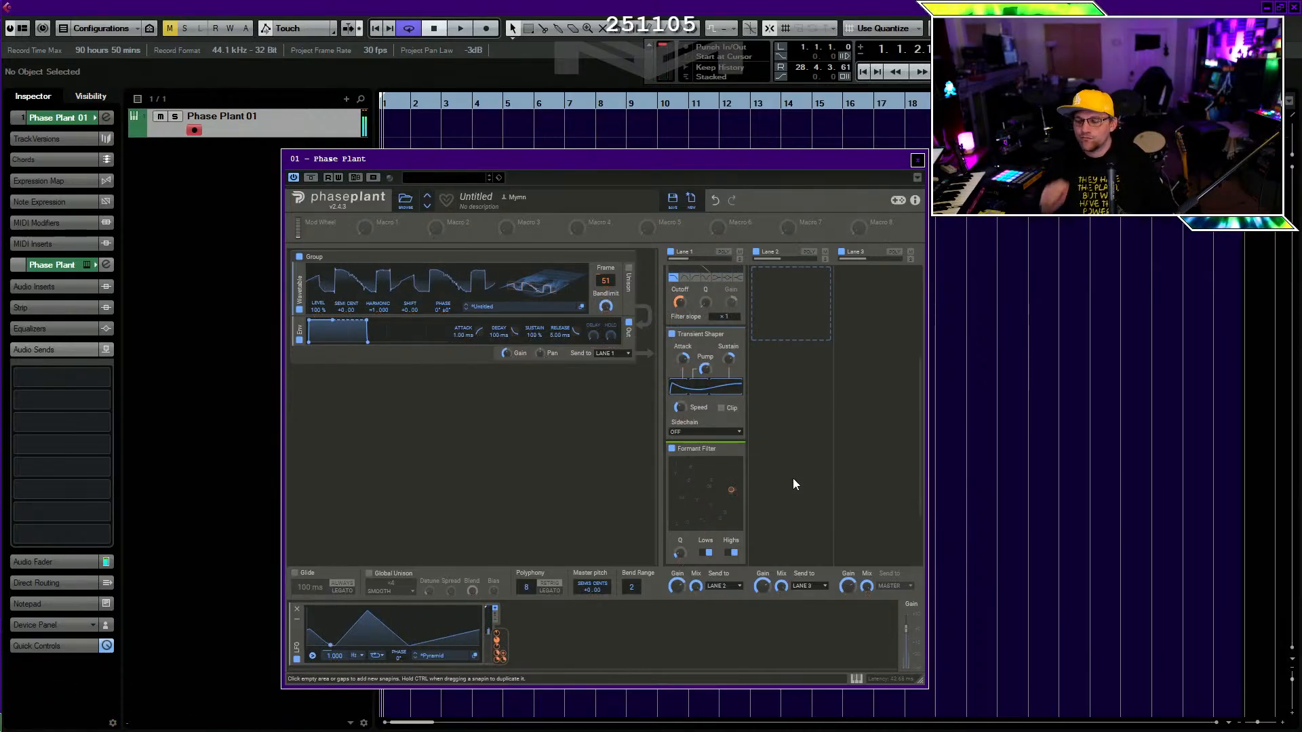
Add a Convolver to Lane 2, load the garage impulse response and lower the effect's mix.
click(797, 293)
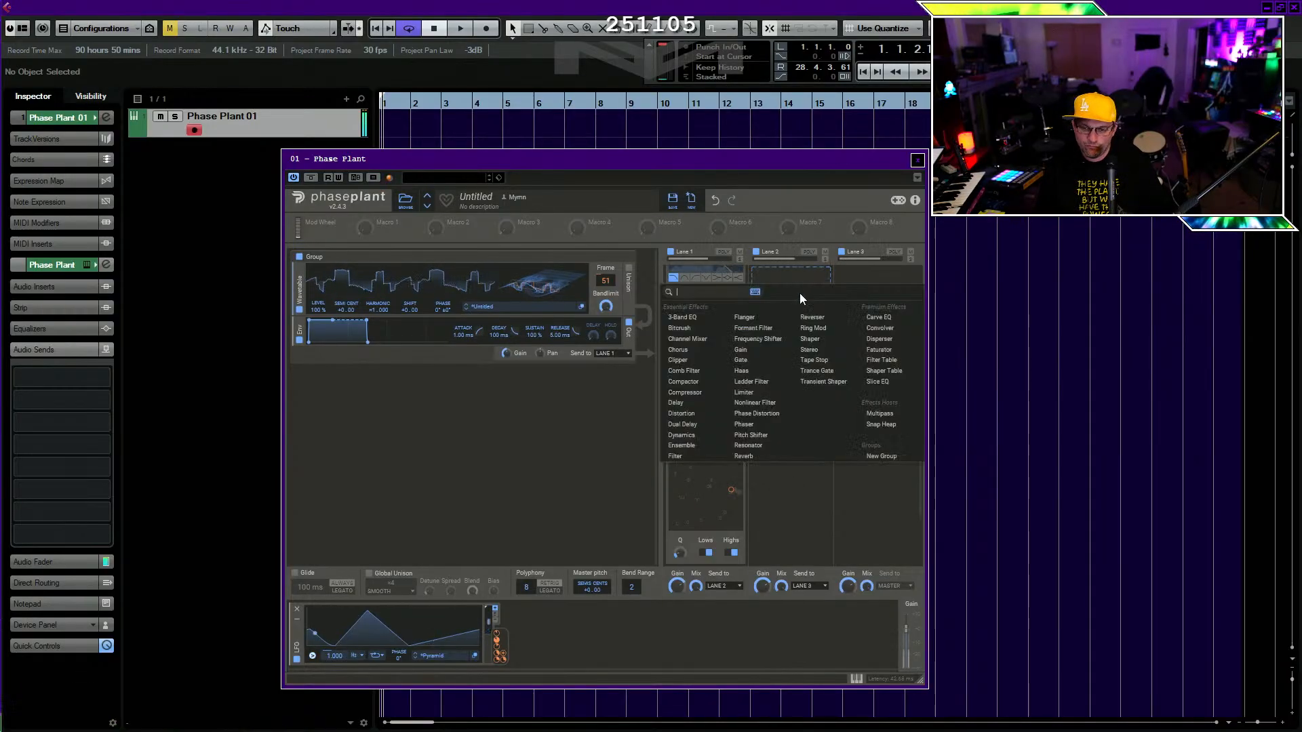
click(879, 328)
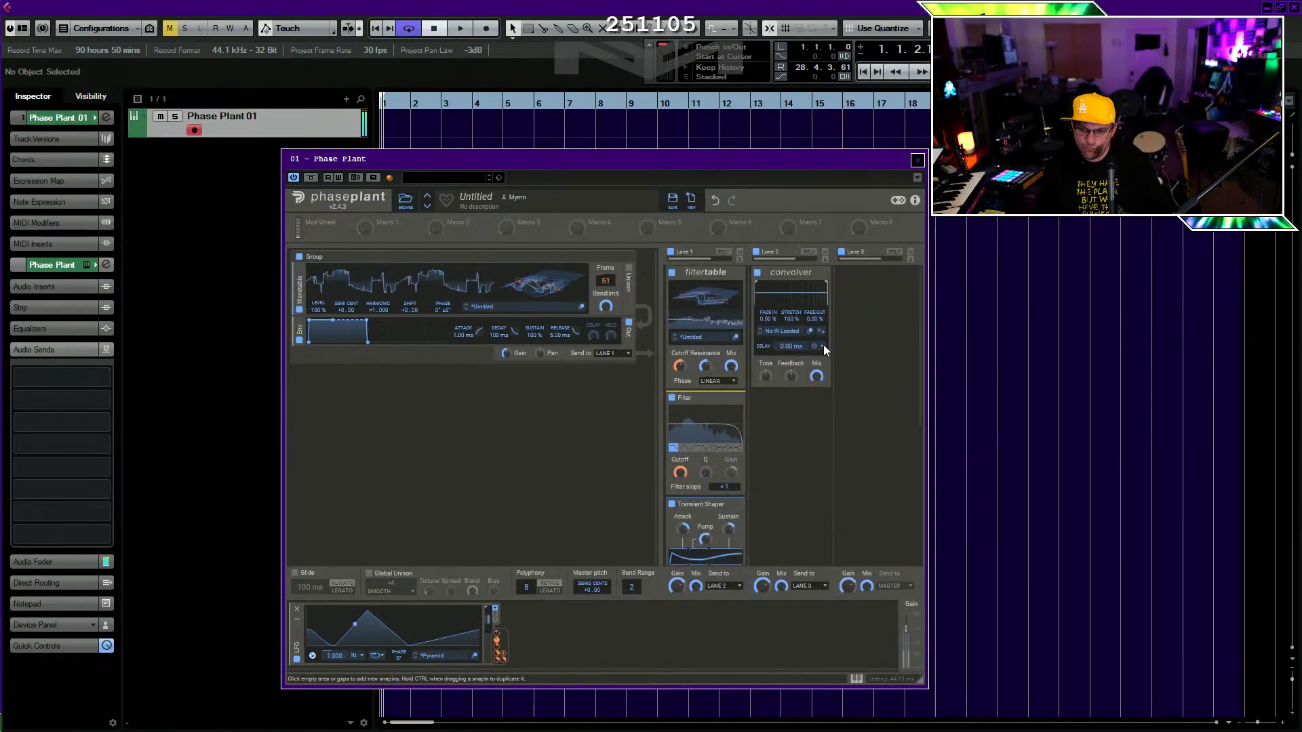
click(781, 332)
click(946, 445)
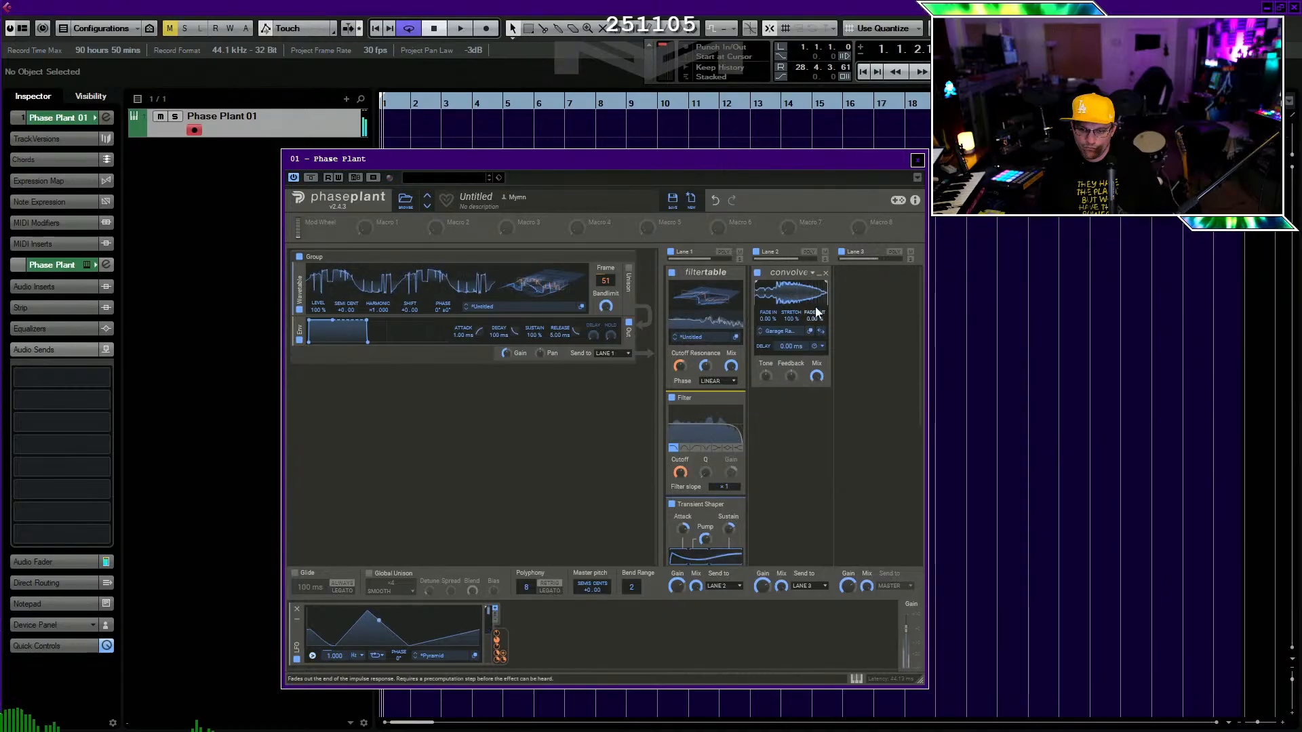
mouse_move(817, 376)
mouse_down()
mouse_move(816, 445)
mouse_move(819, 379)
mouse_up()
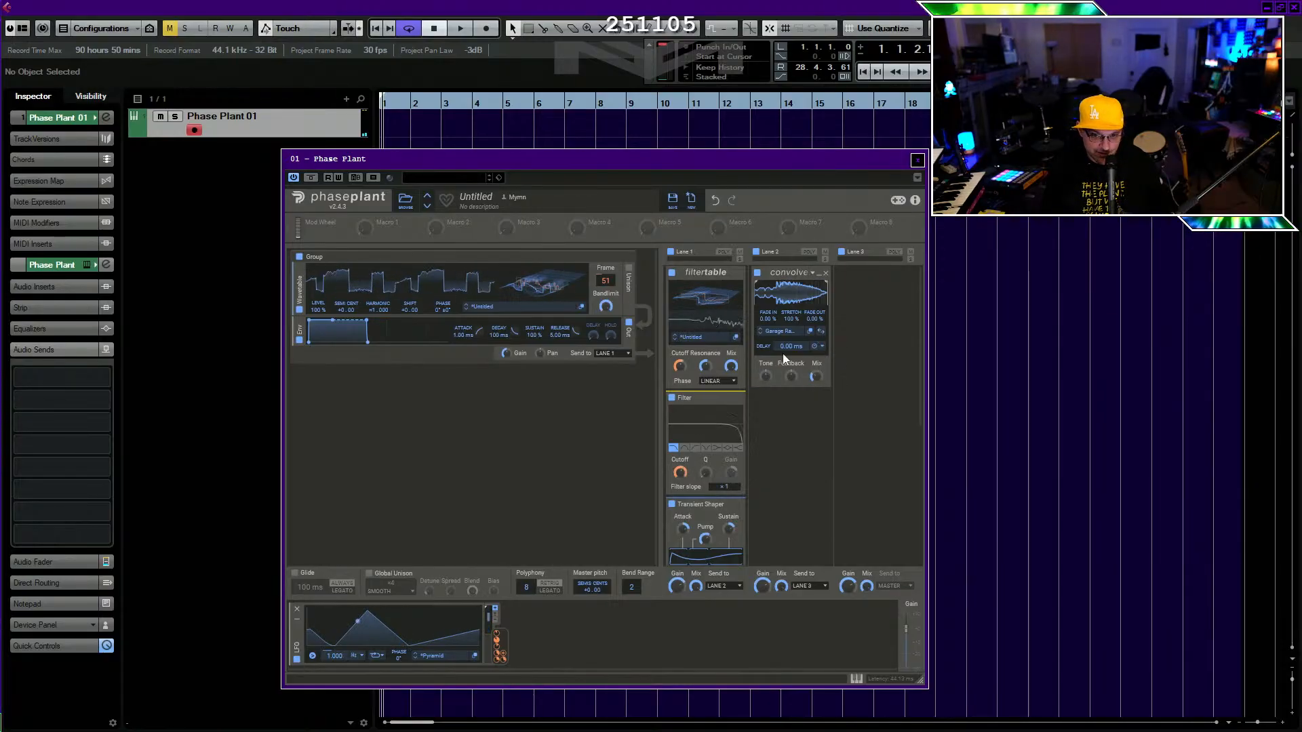
right_click(314, 126)
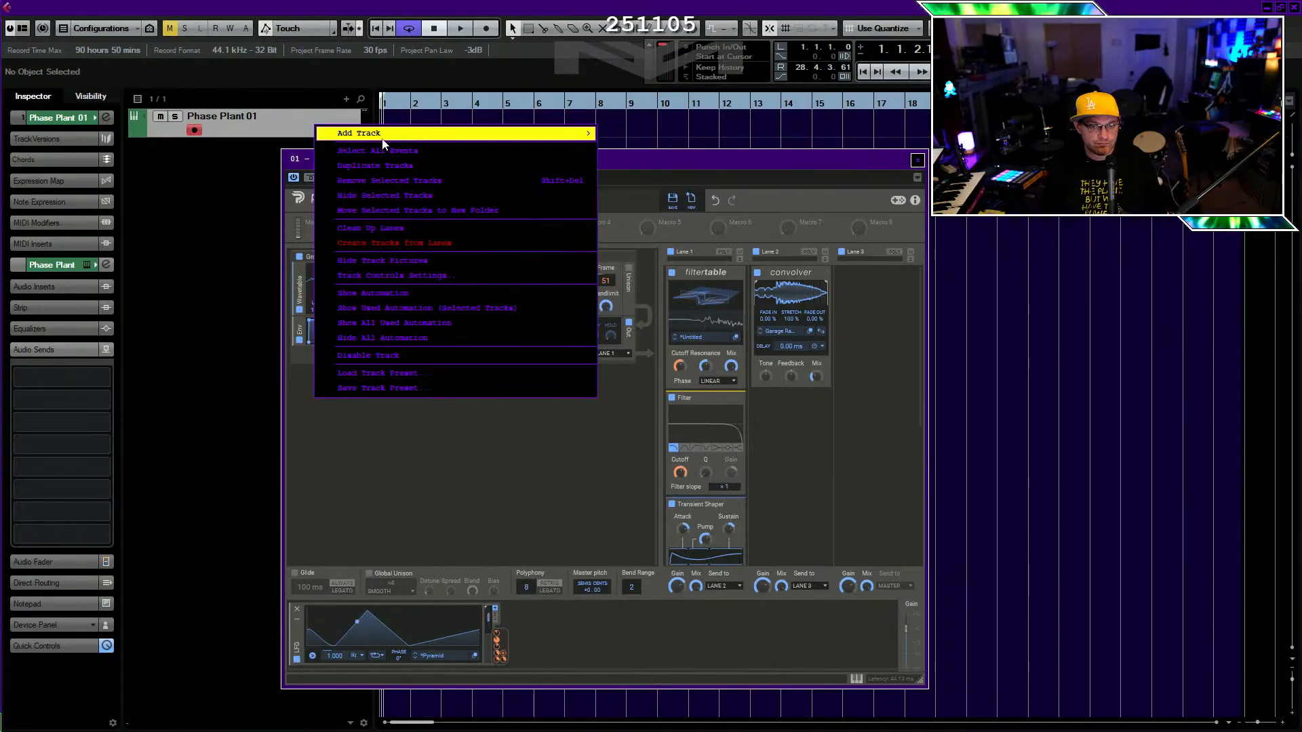
mouse_move(577, 132)
click(208, 178)
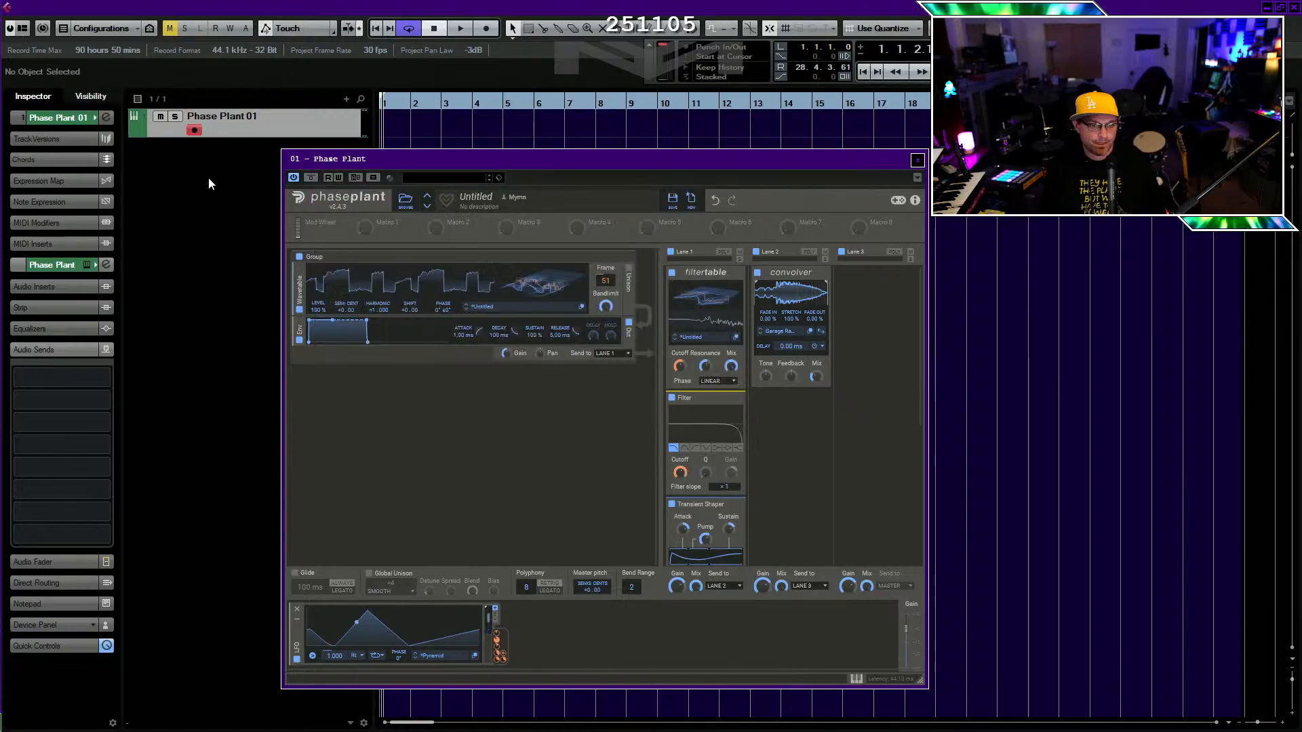
Add an audio track named N below the Phase Plant 01 track.
right_click(297, 143)
mouse_move(556, 143)
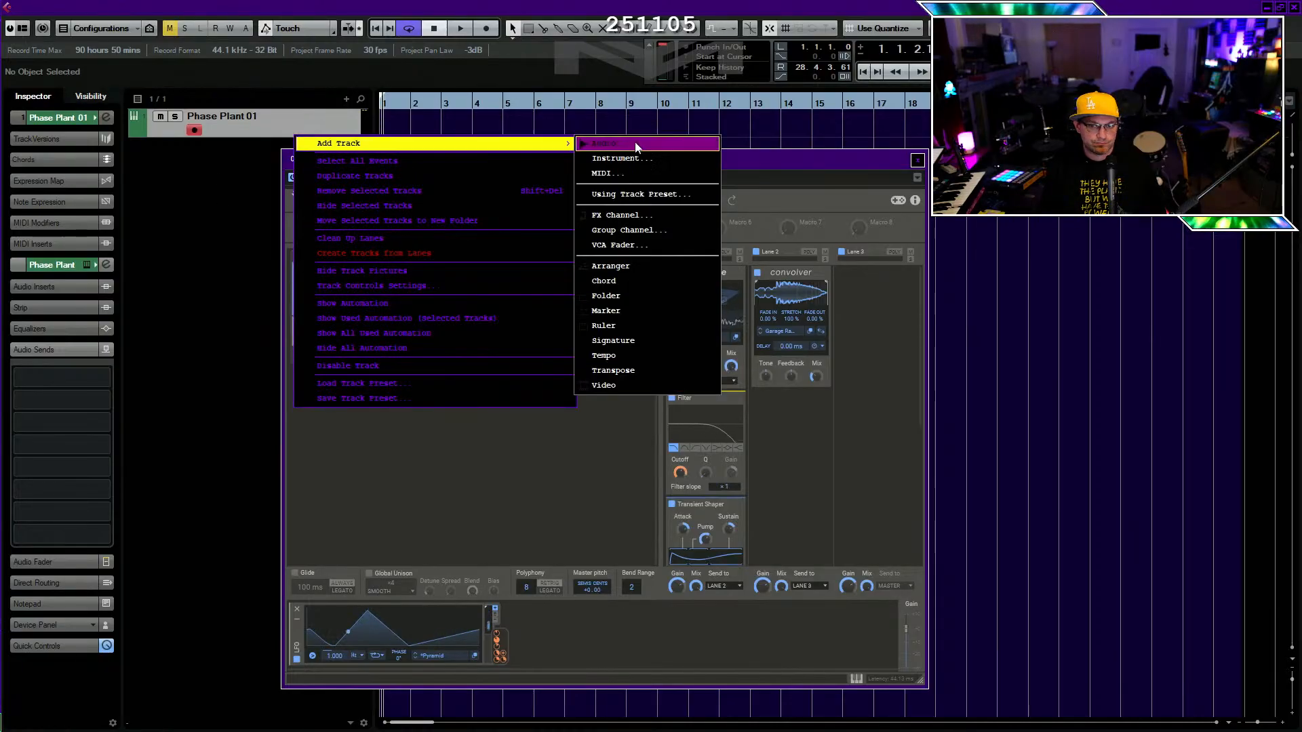
click(600, 143)
text(N)
key(Return)
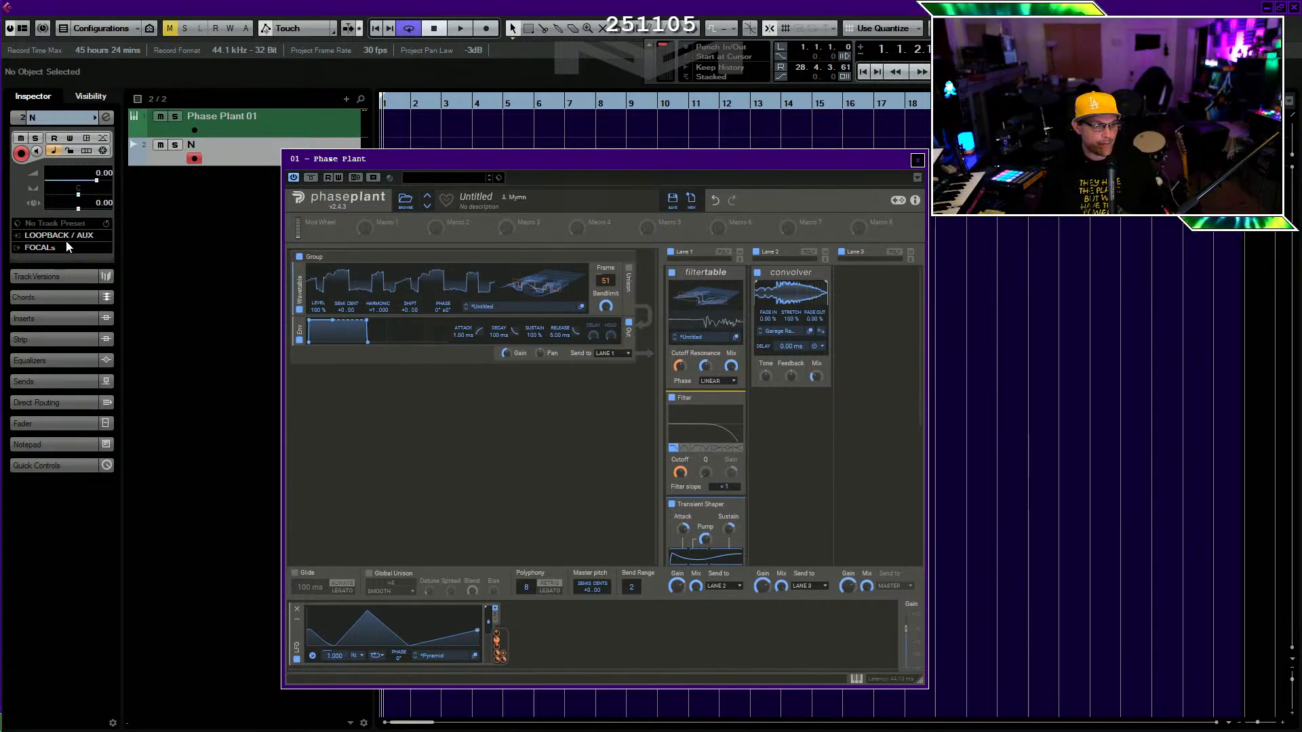
Set track N's input to RACK CHAIN and route the Phase Plant 01 track's output to RACK CHAIN.
click(85, 236)
click(241, 230)
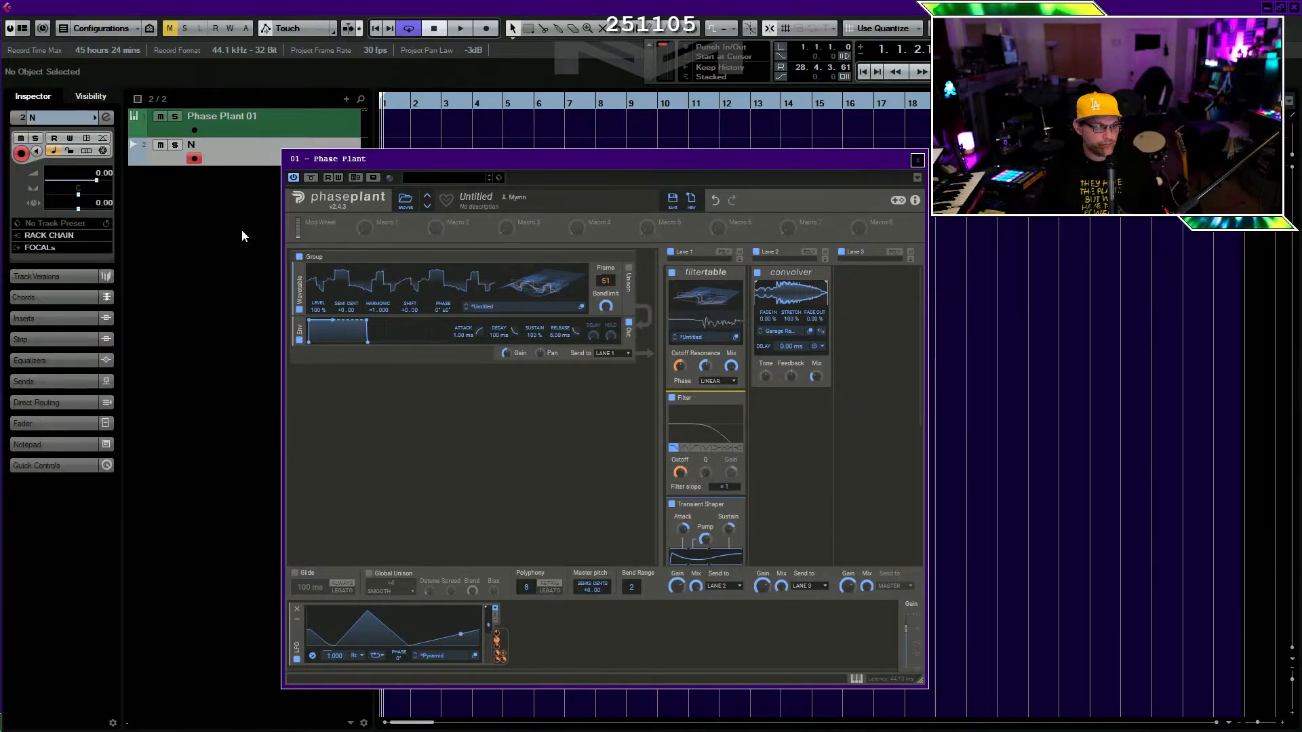
click(255, 124)
click(42, 582)
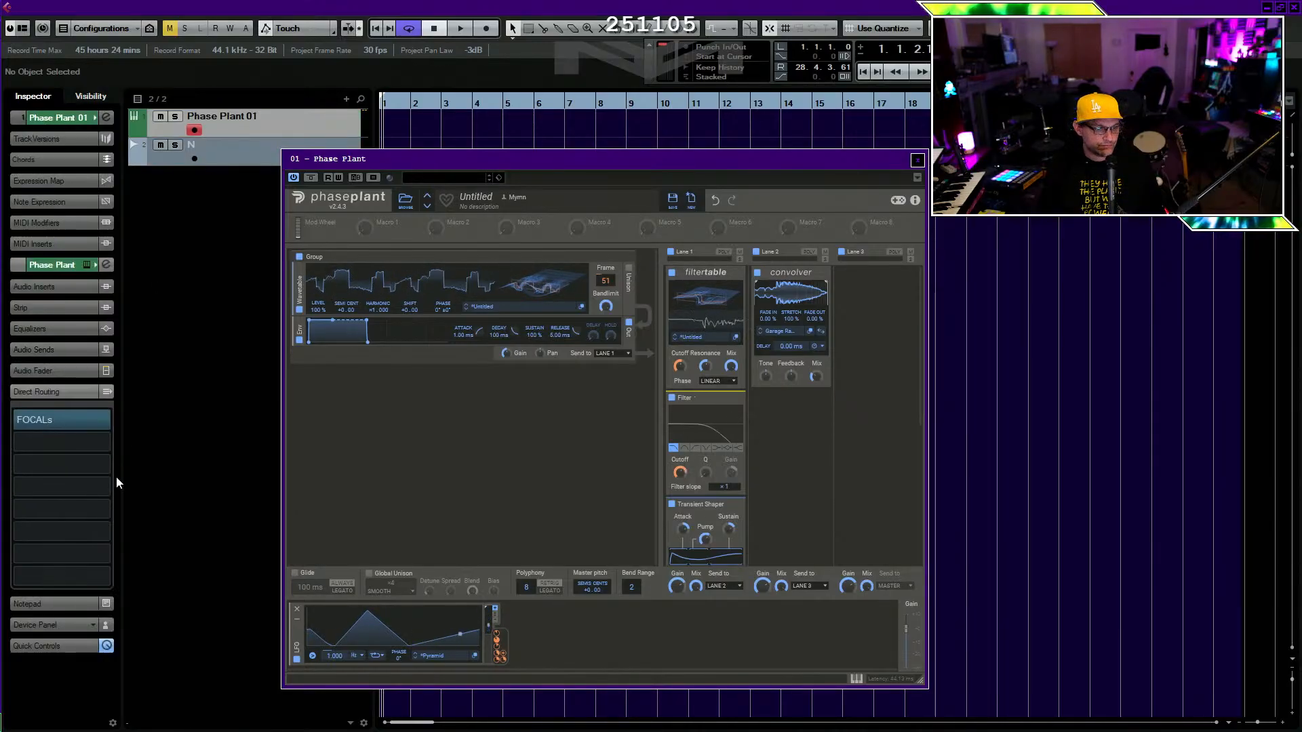
click(106, 419)
text(ra)
click(90, 461)
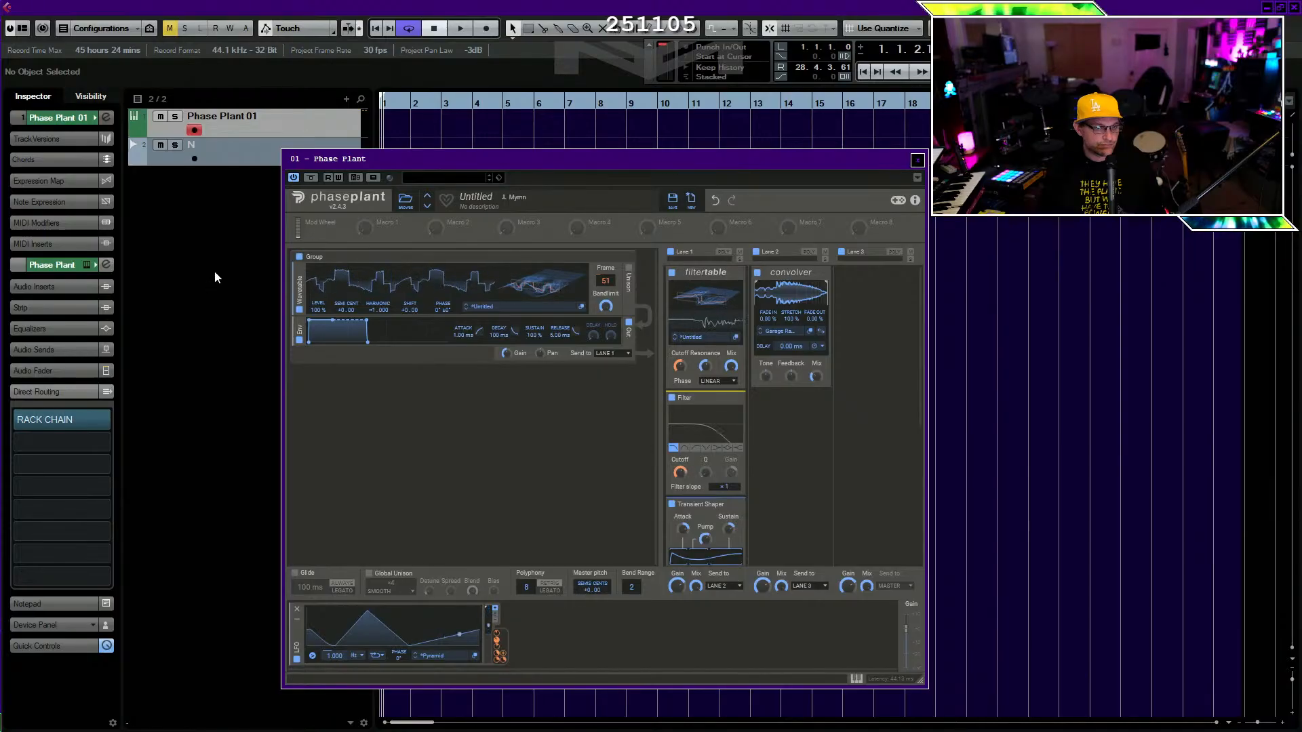
Try recording Phase Plant onto track N while raising the Convolver's mix, and discard the take.
click(211, 153)
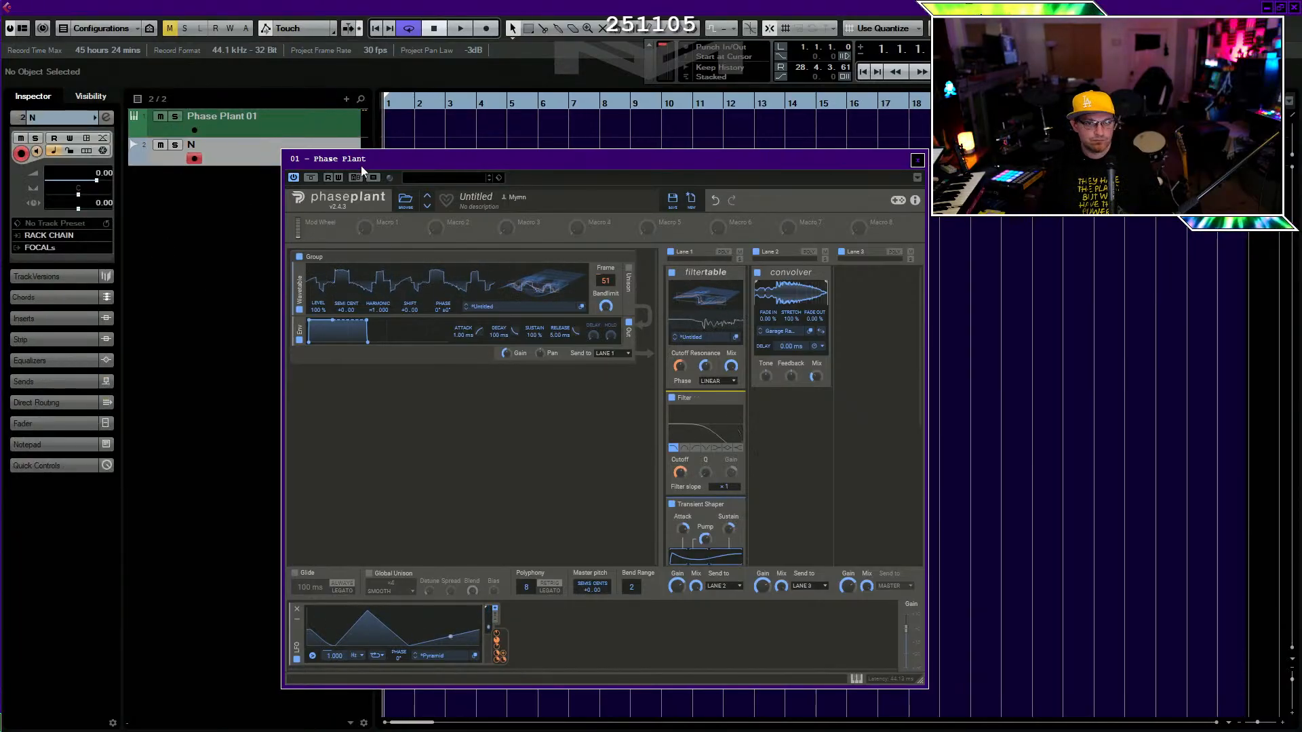
click(485, 29)
drag(817, 377, 816, 328)
key(space)
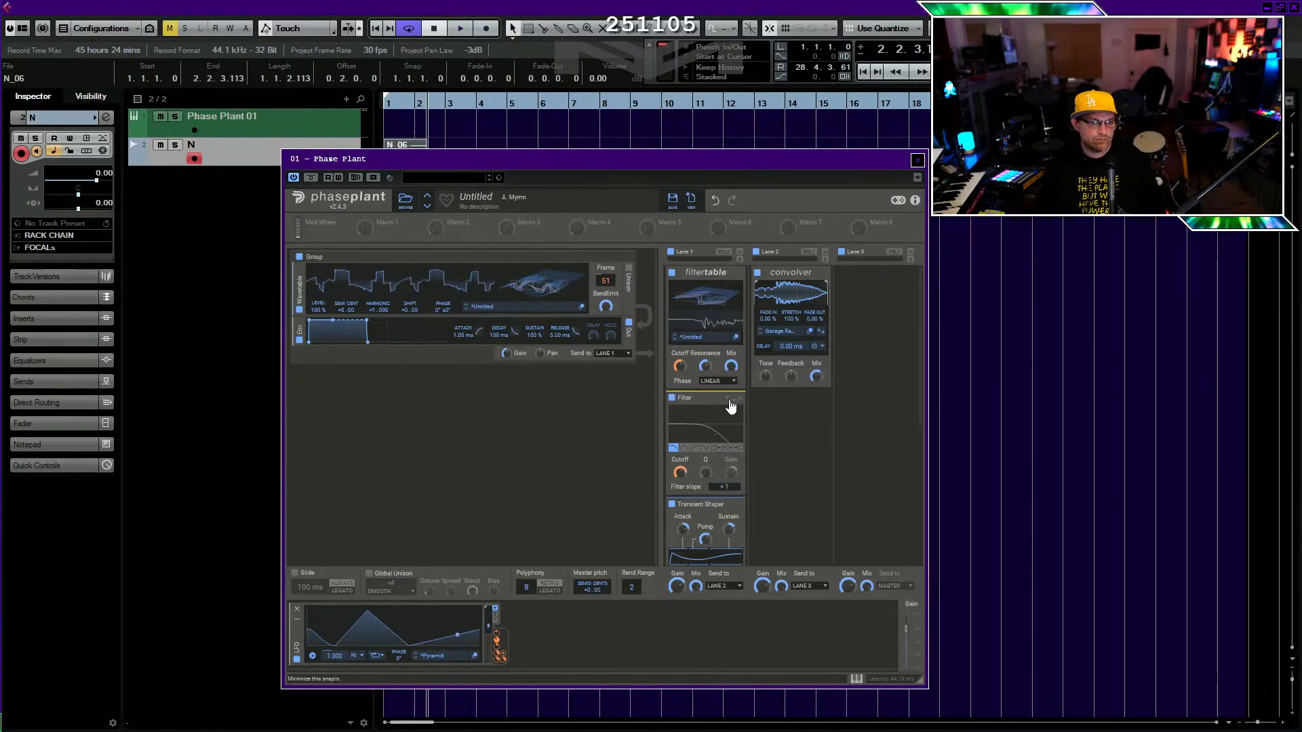
drag(430, 163, 604, 183)
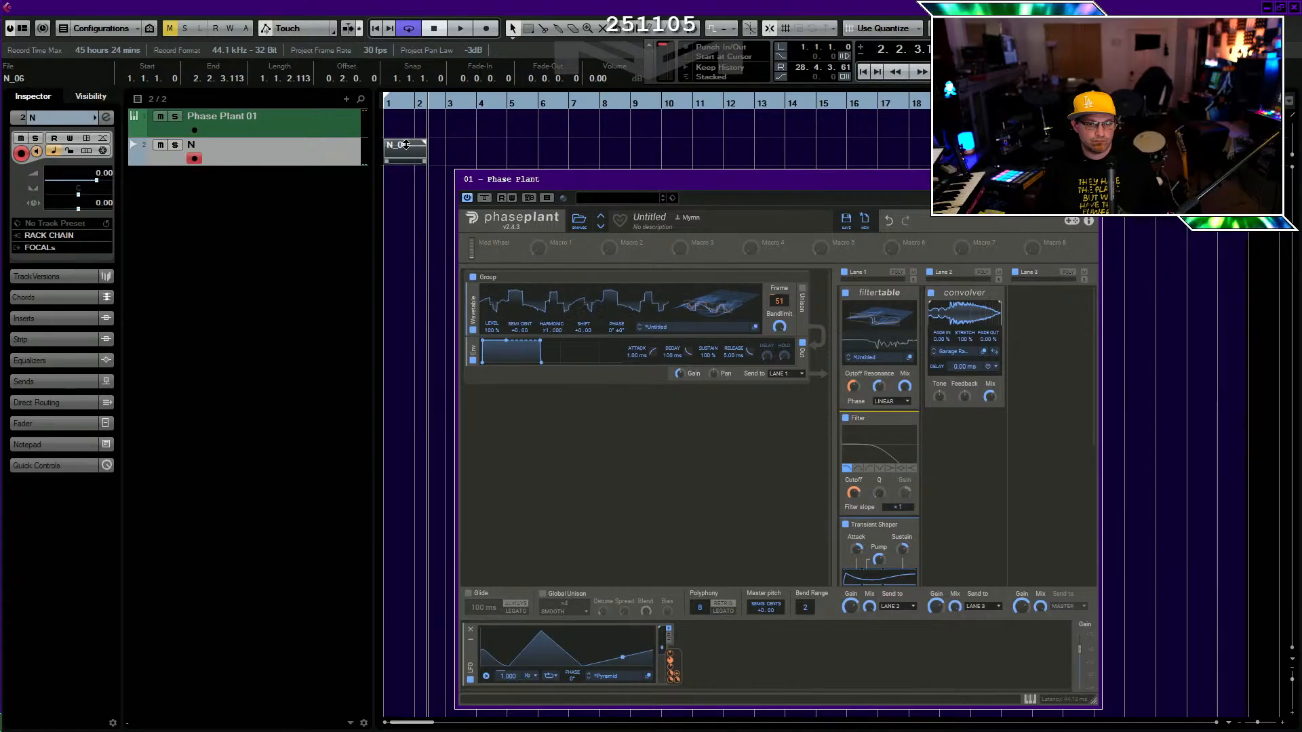
click(405, 215)
Start a new recording on track N from bar 1.
click(302, 125)
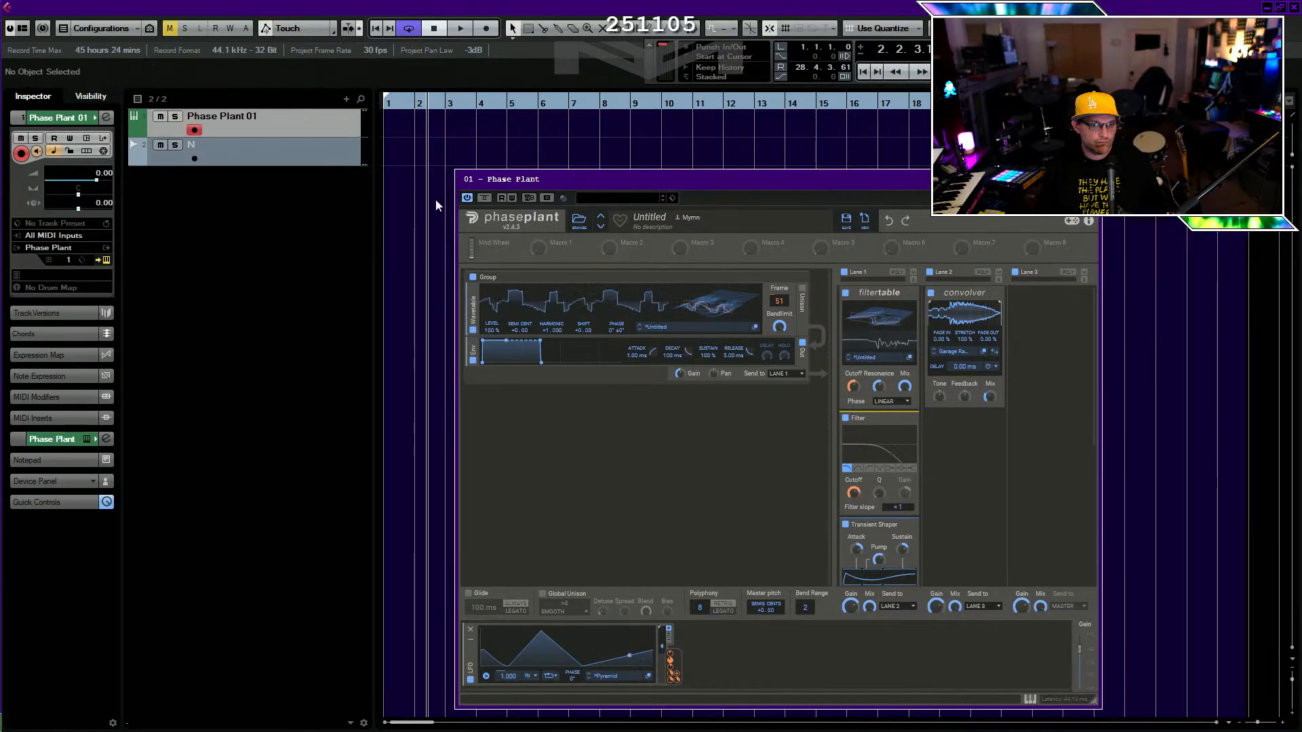
click(343, 152)
click(410, 104)
drag(410, 105, 383, 104)
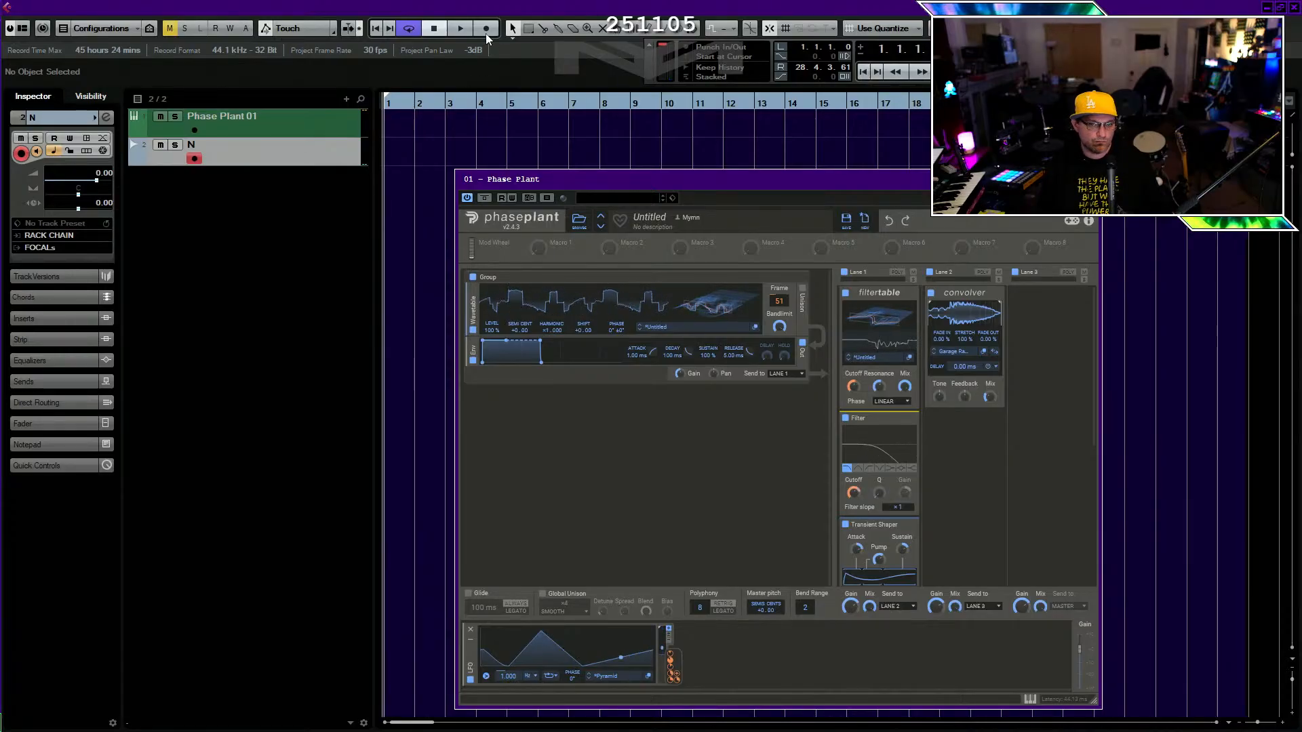
click(486, 29)
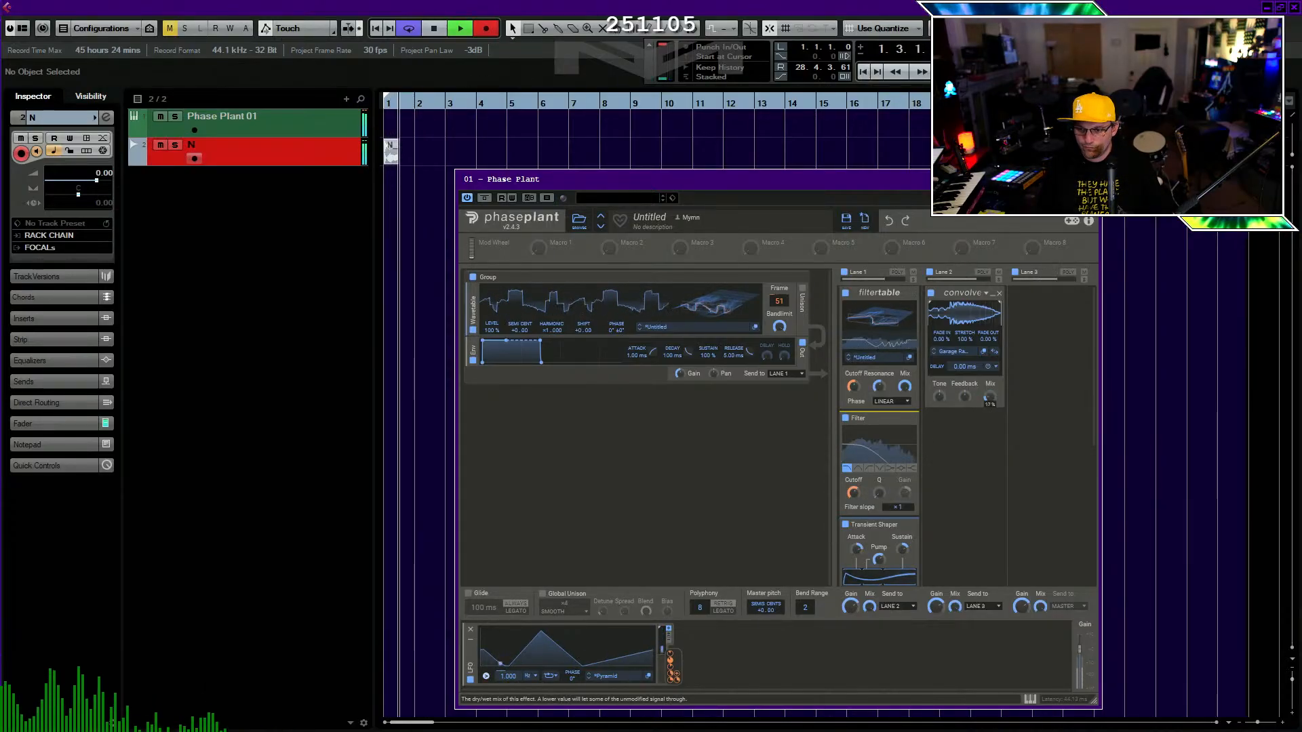
Sweep the Convolver's mix up and down throughout the recording, stop around bar 26, and uncover the recorded clip.
drag(990, 396, 991, 429)
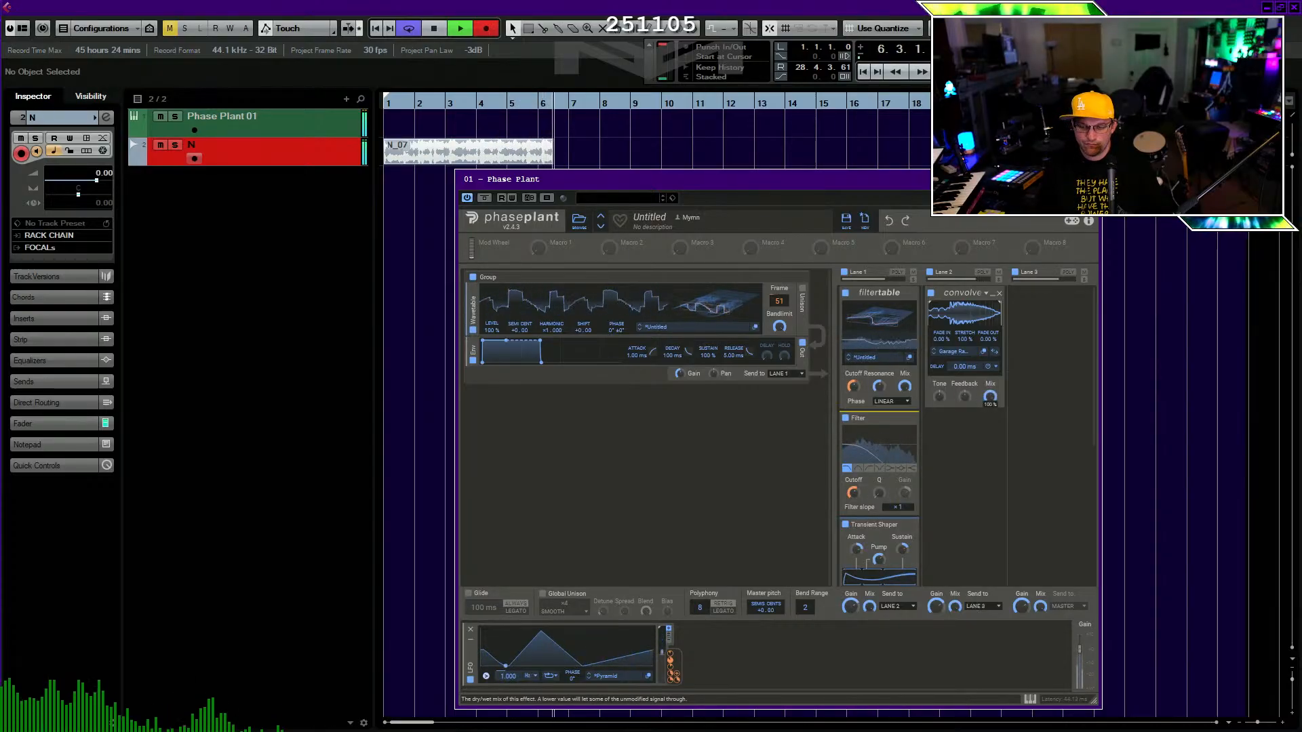
drag(991, 423, 990, 383)
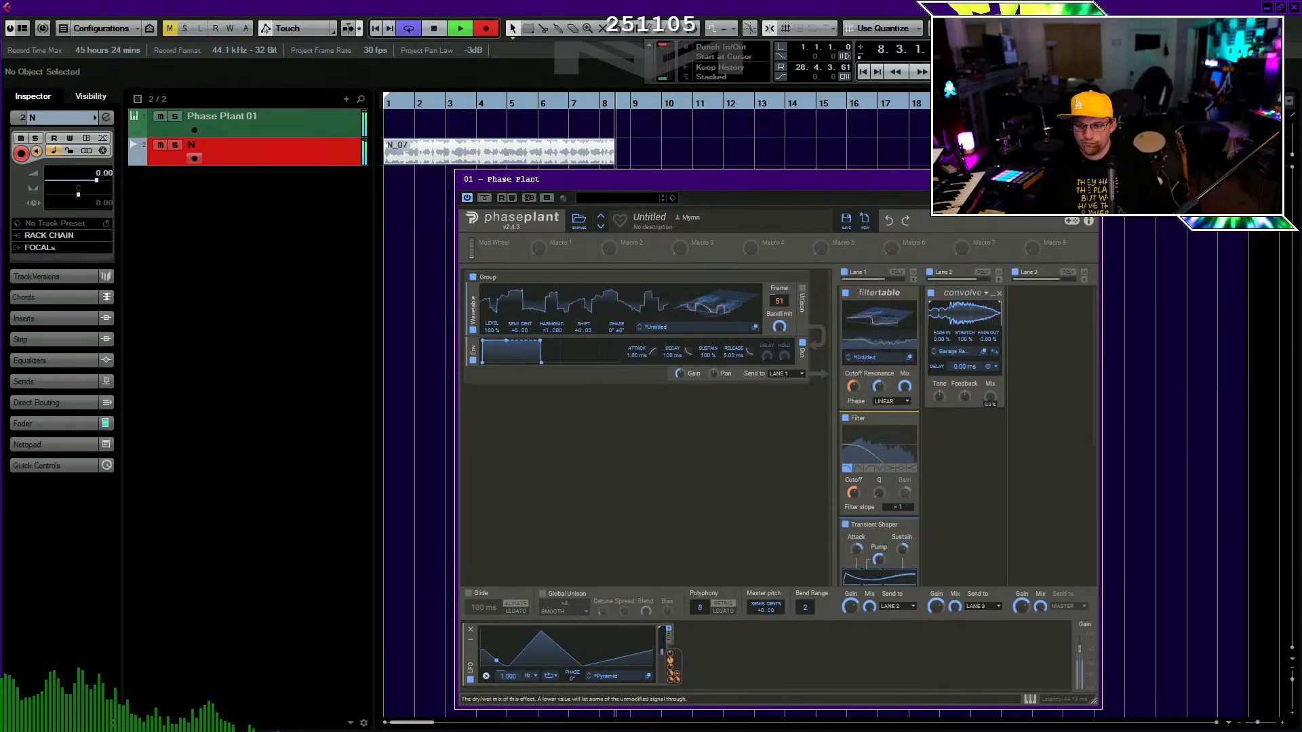
drag(990, 398, 990, 353)
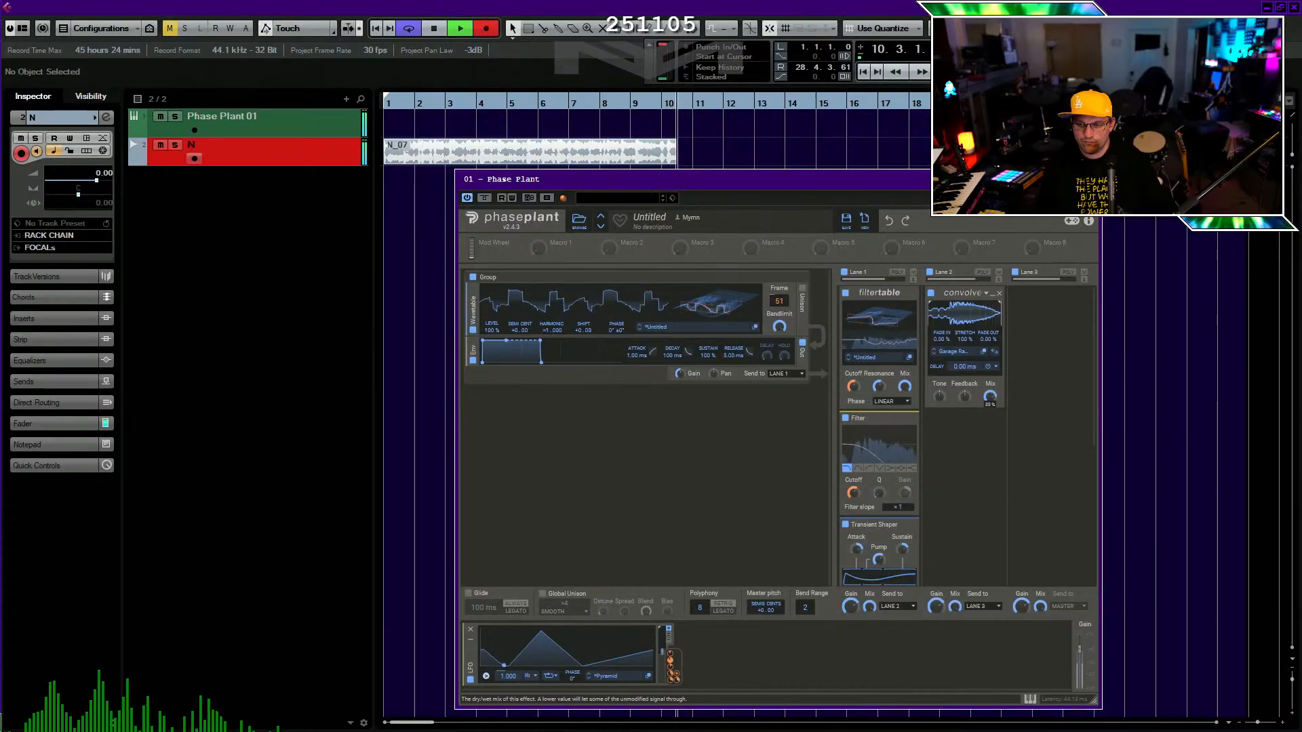
drag(991, 397, 990, 378)
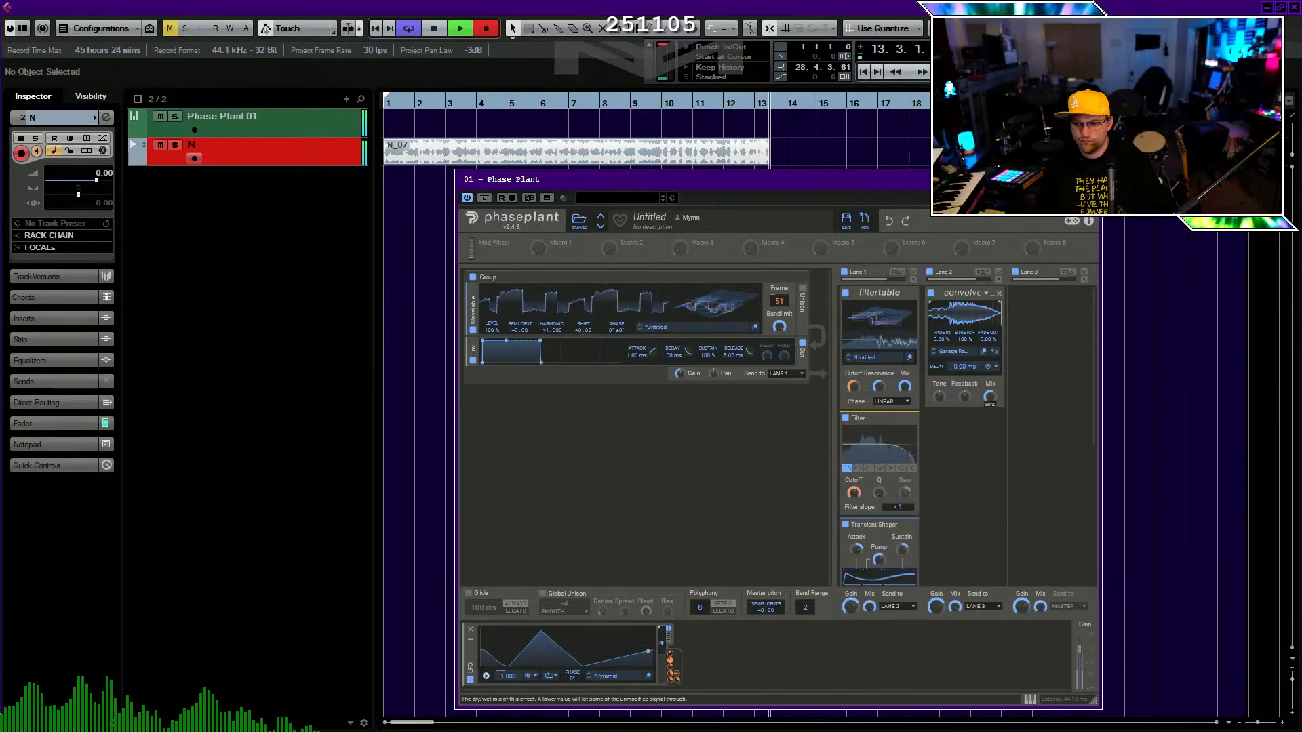
drag(991, 397, 990, 414)
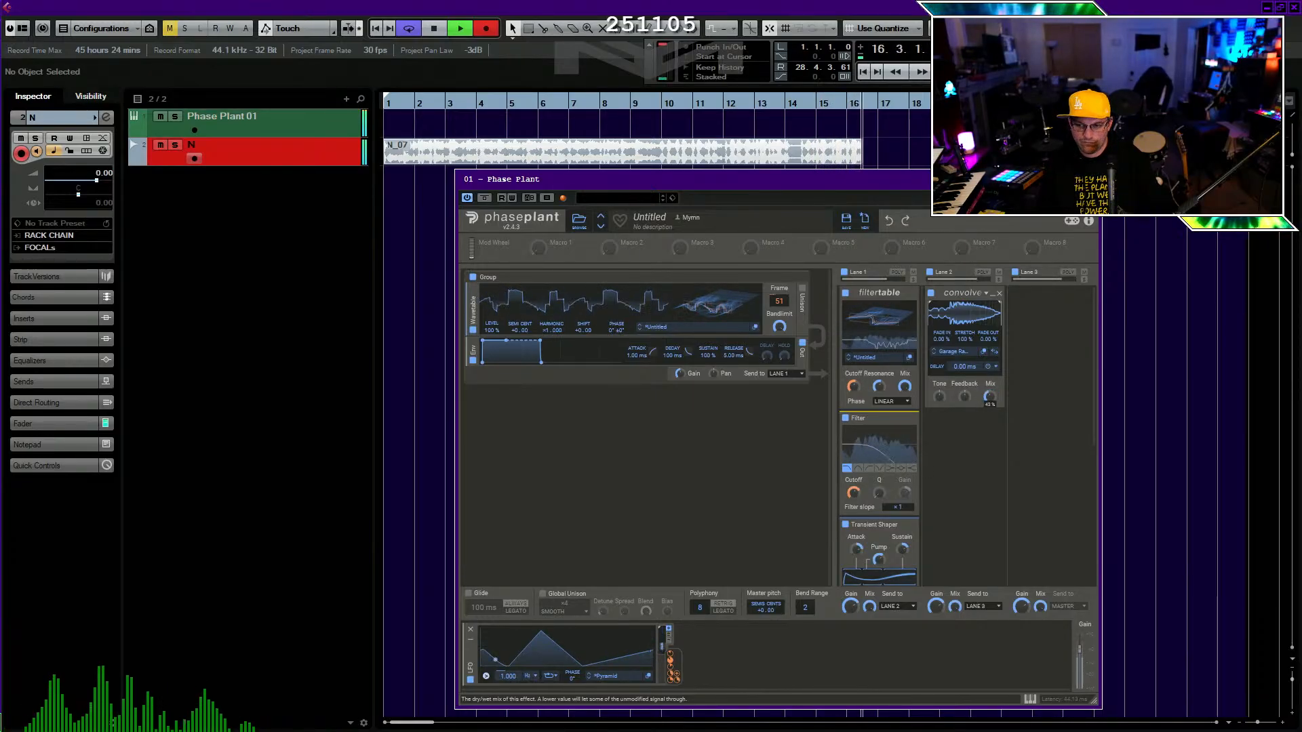
drag(990, 397, 990, 424)
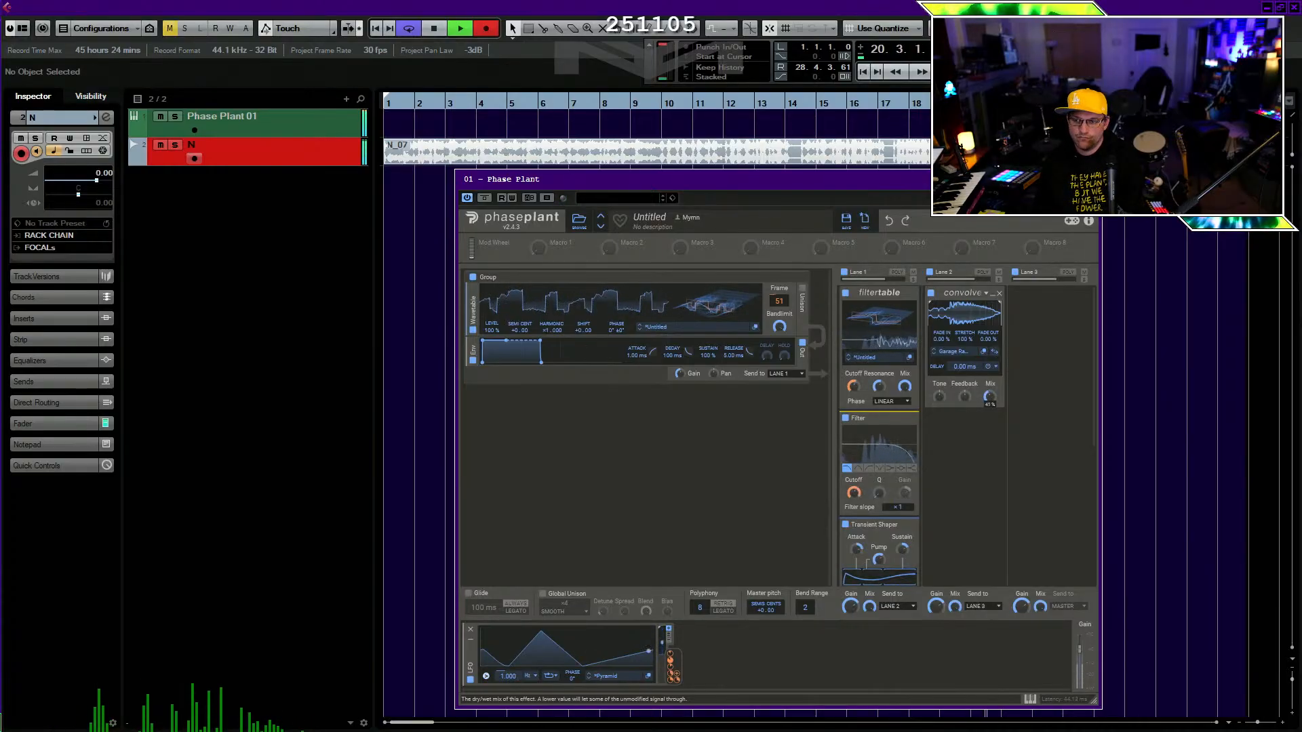
drag(990, 397, 991, 373)
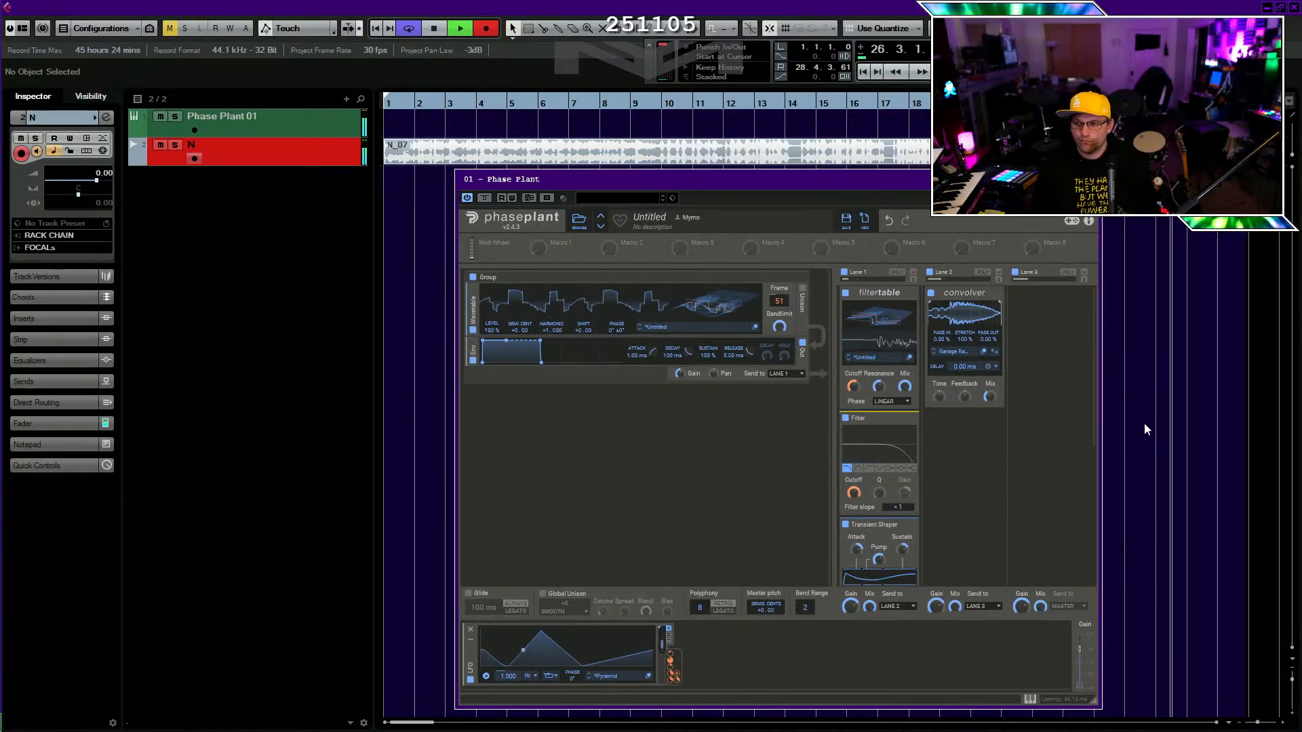
key(space)
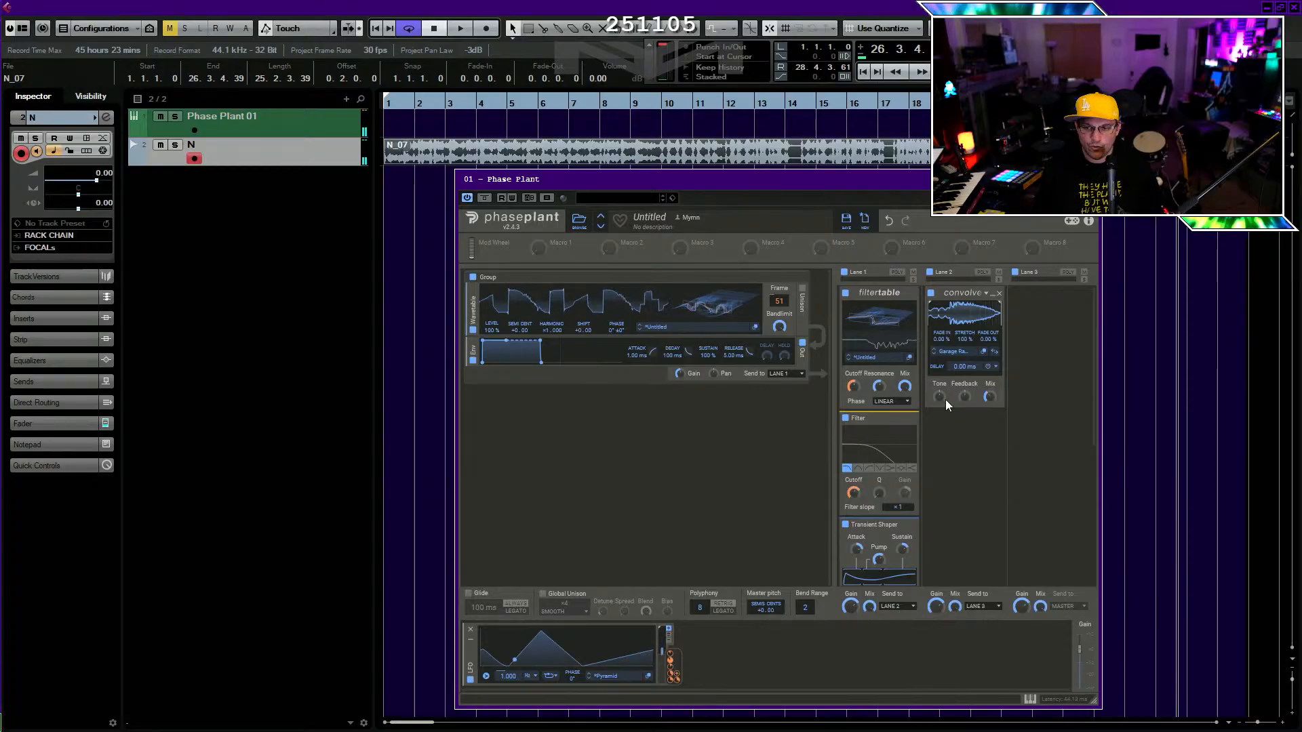
drag(625, 180, 579, 288)
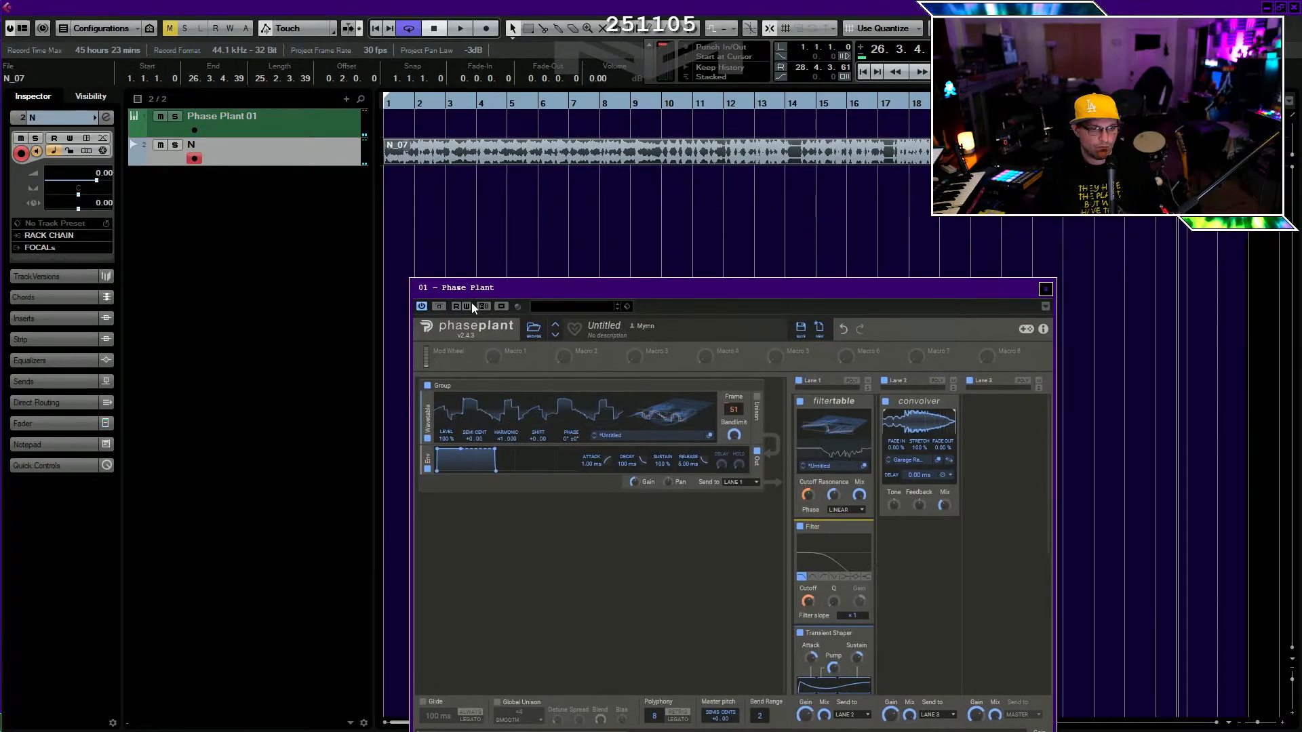
click(433, 182)
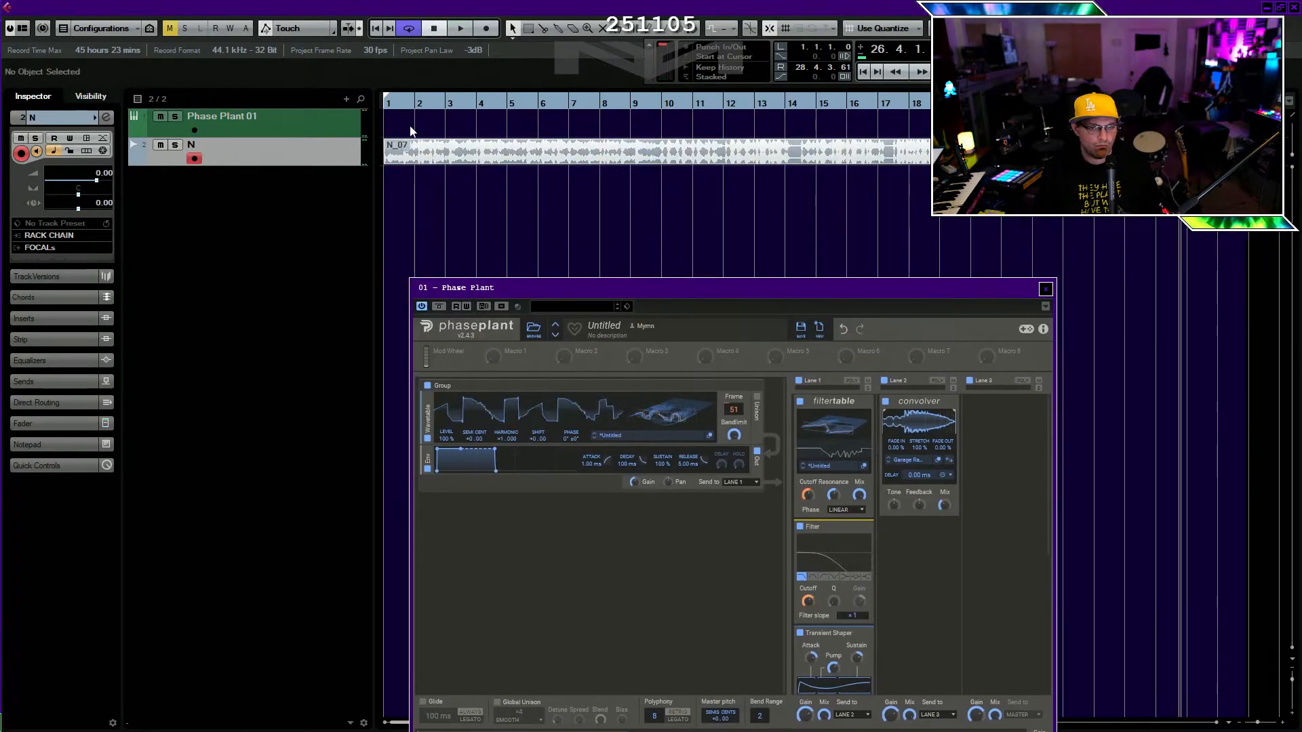
Begin saving the project under a new name in the 251105 folder, starting the file name with 2511-Bass-N-UniquePP-.
key(ctrl+shift+s)
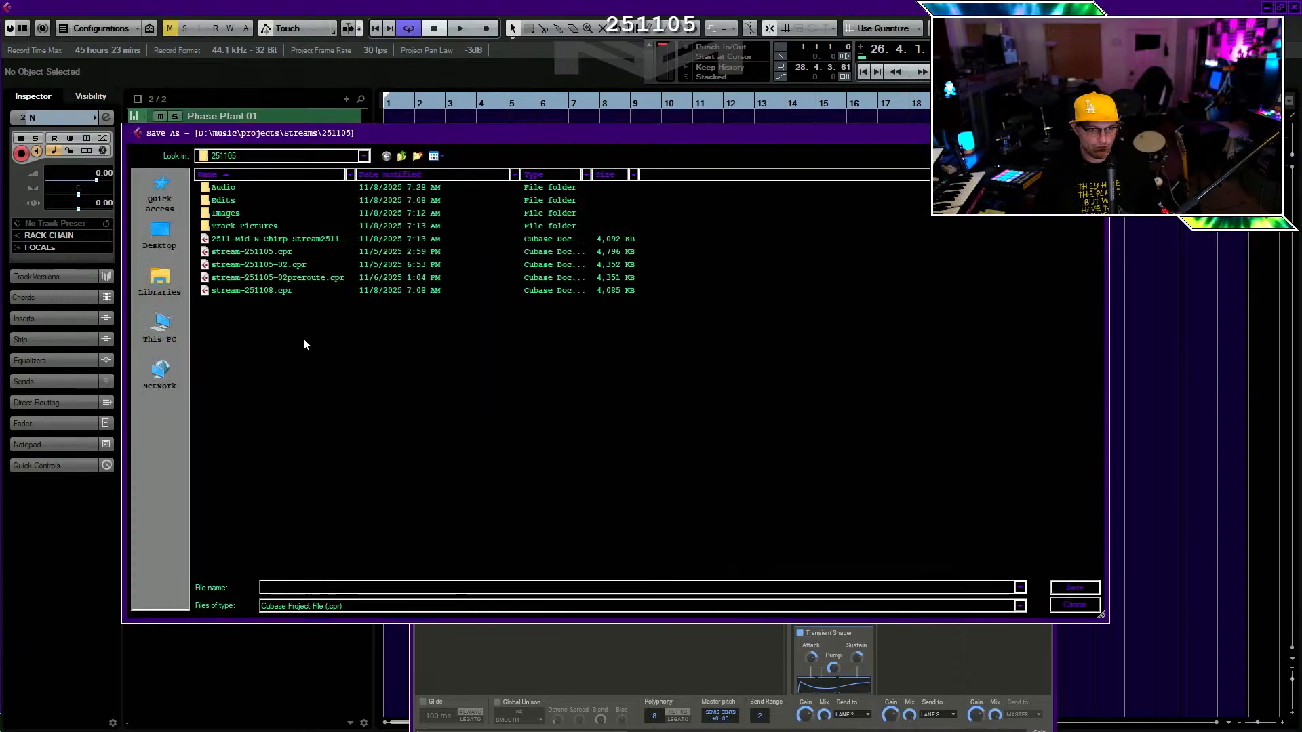
click(253, 241)
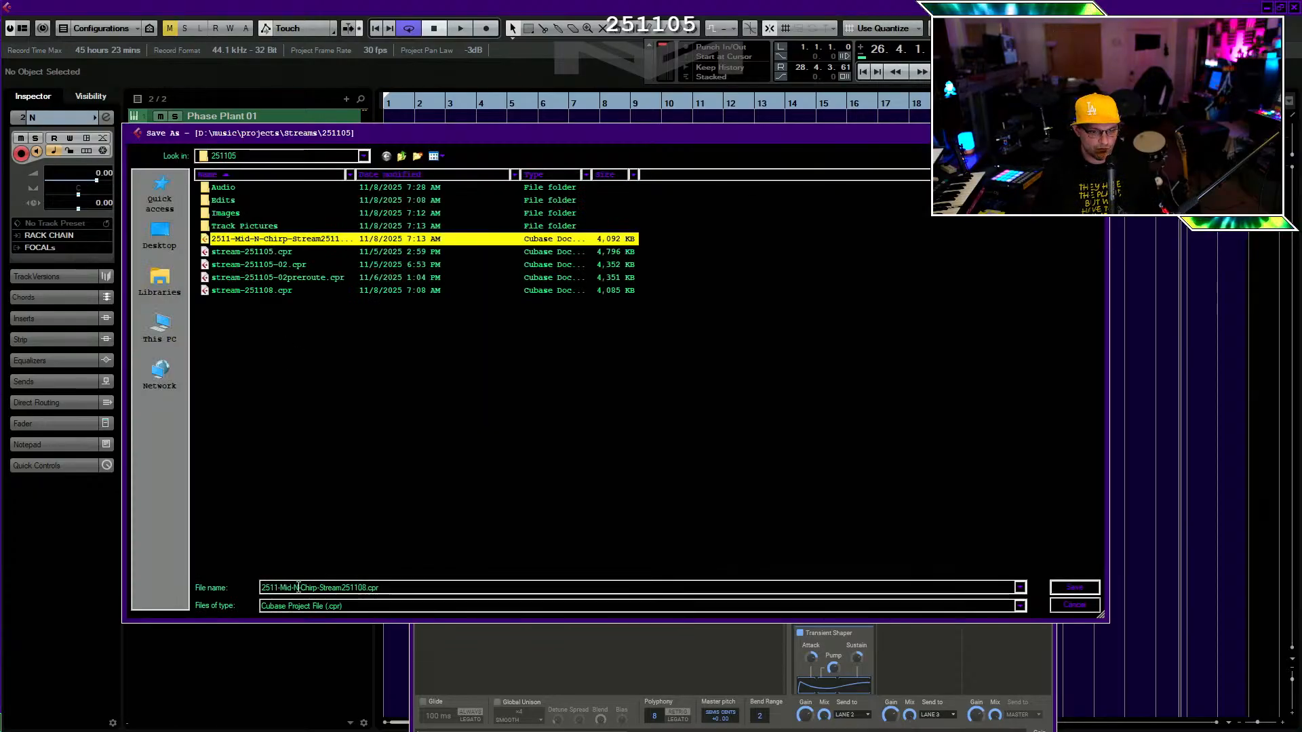
drag(279, 588, 655, 589)
key(BackSpace)
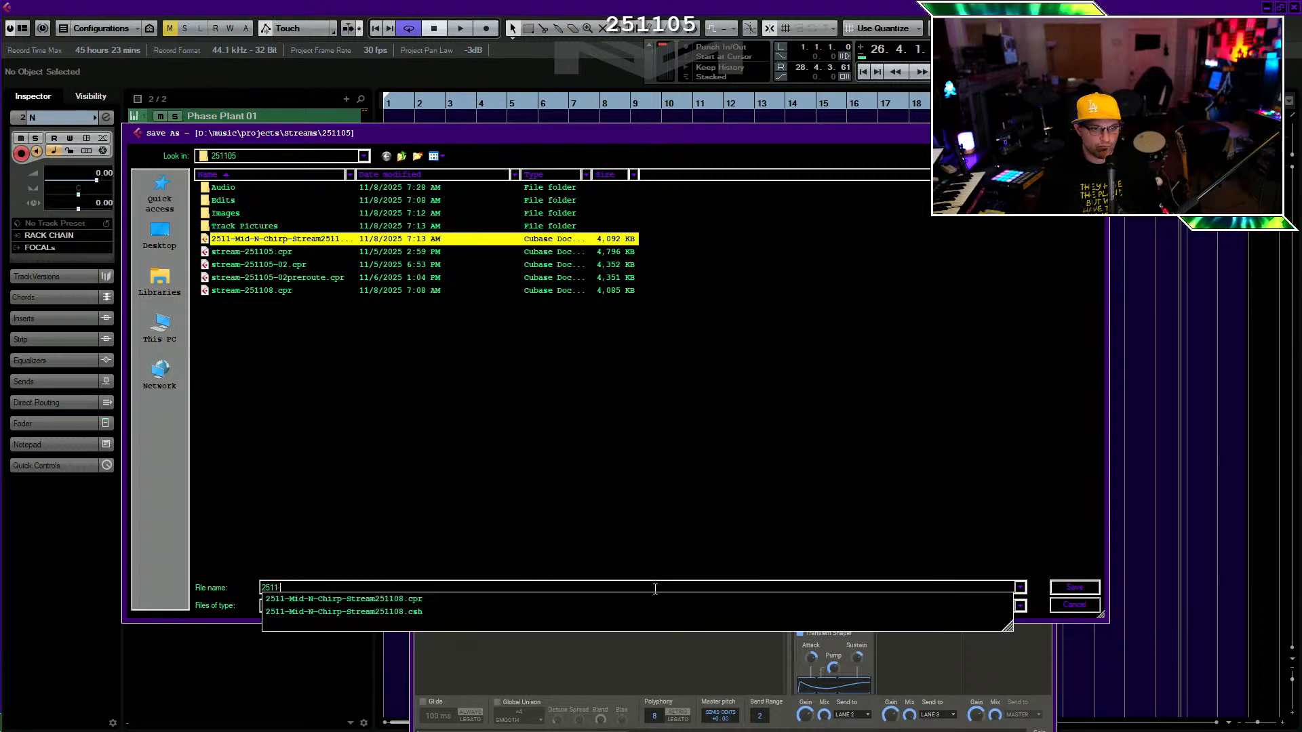
text(Bass)
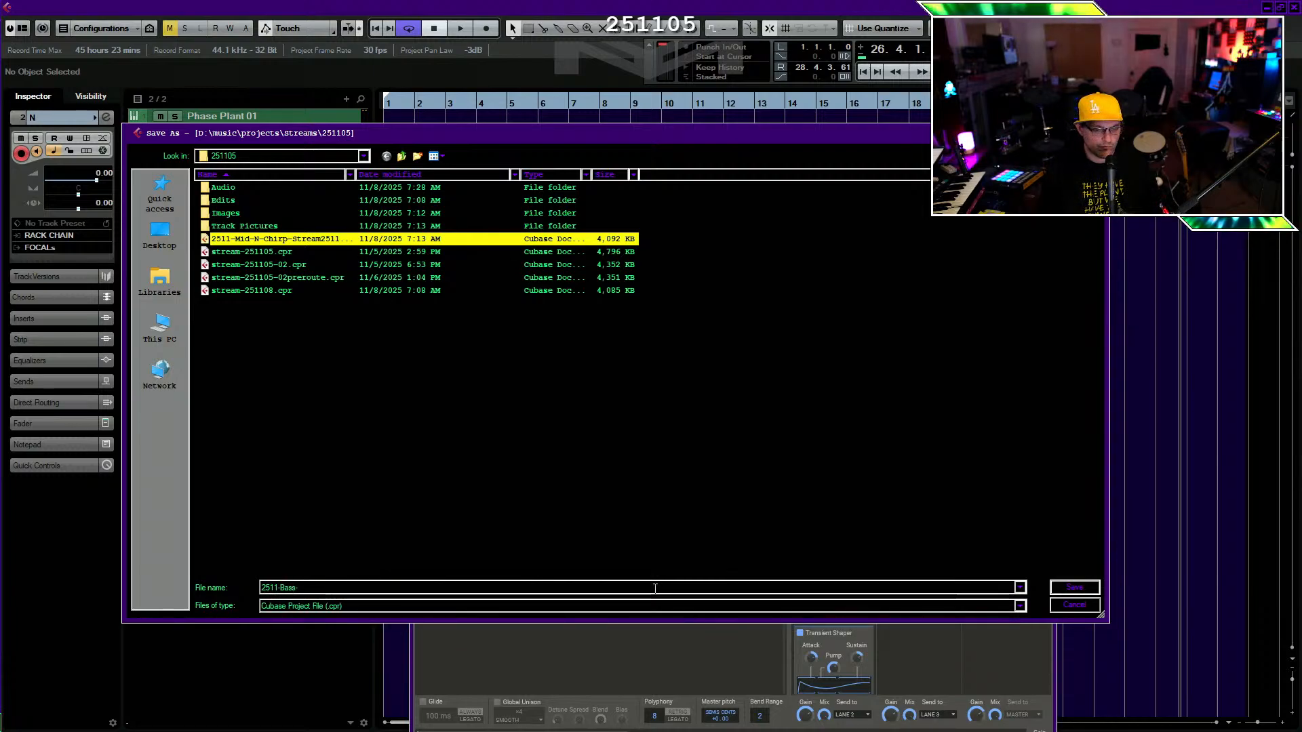
text(-N)
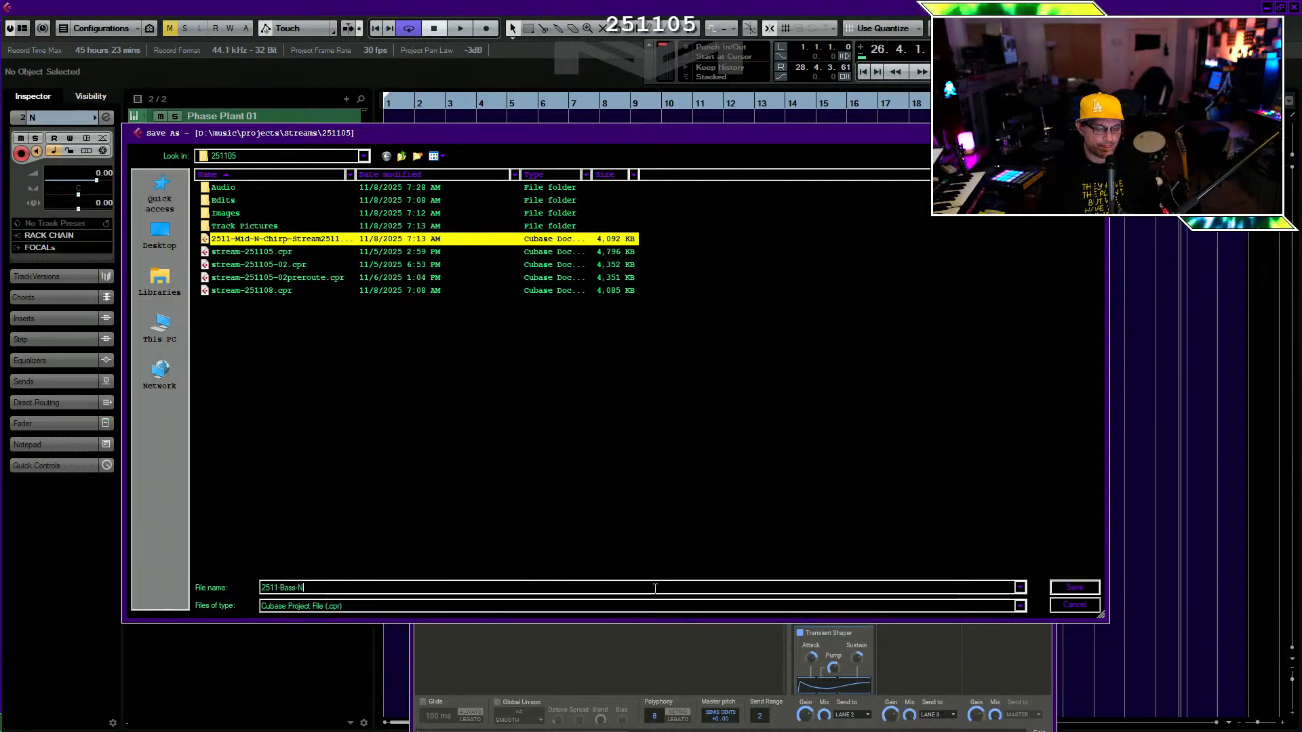
text(-)
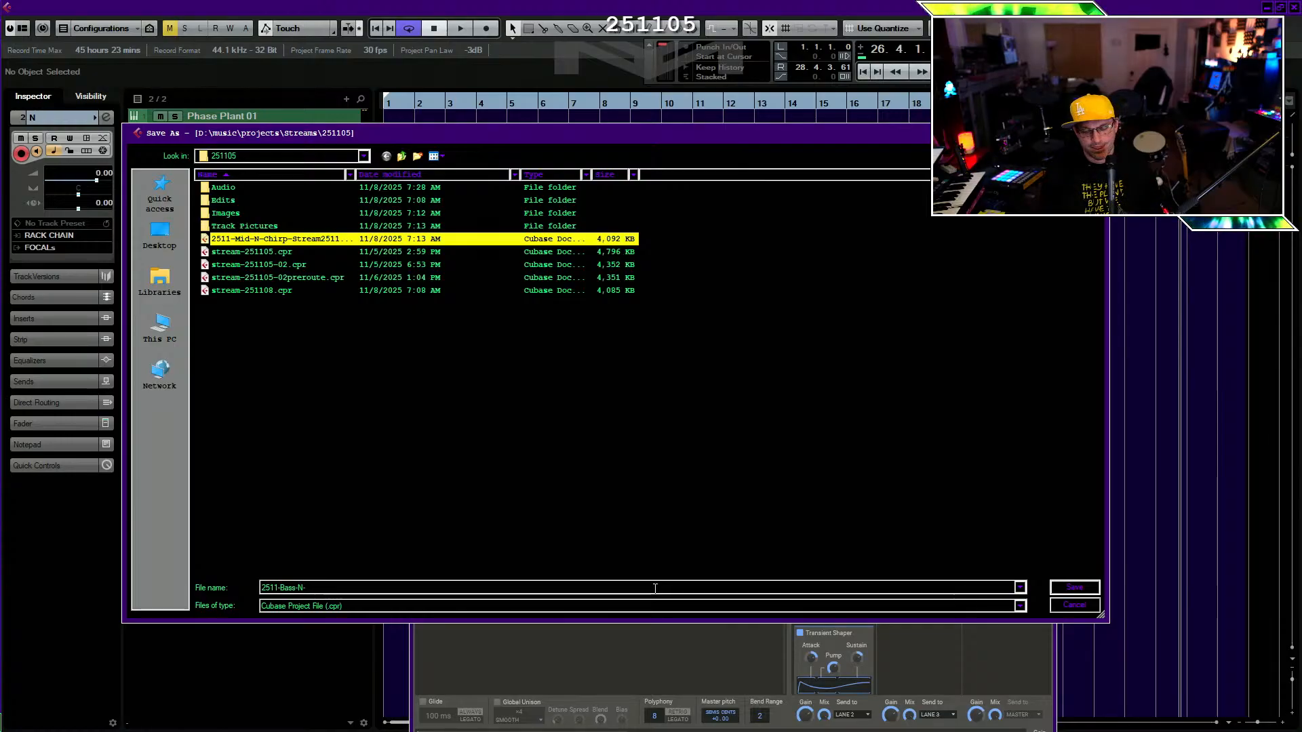
text(Uniquje)
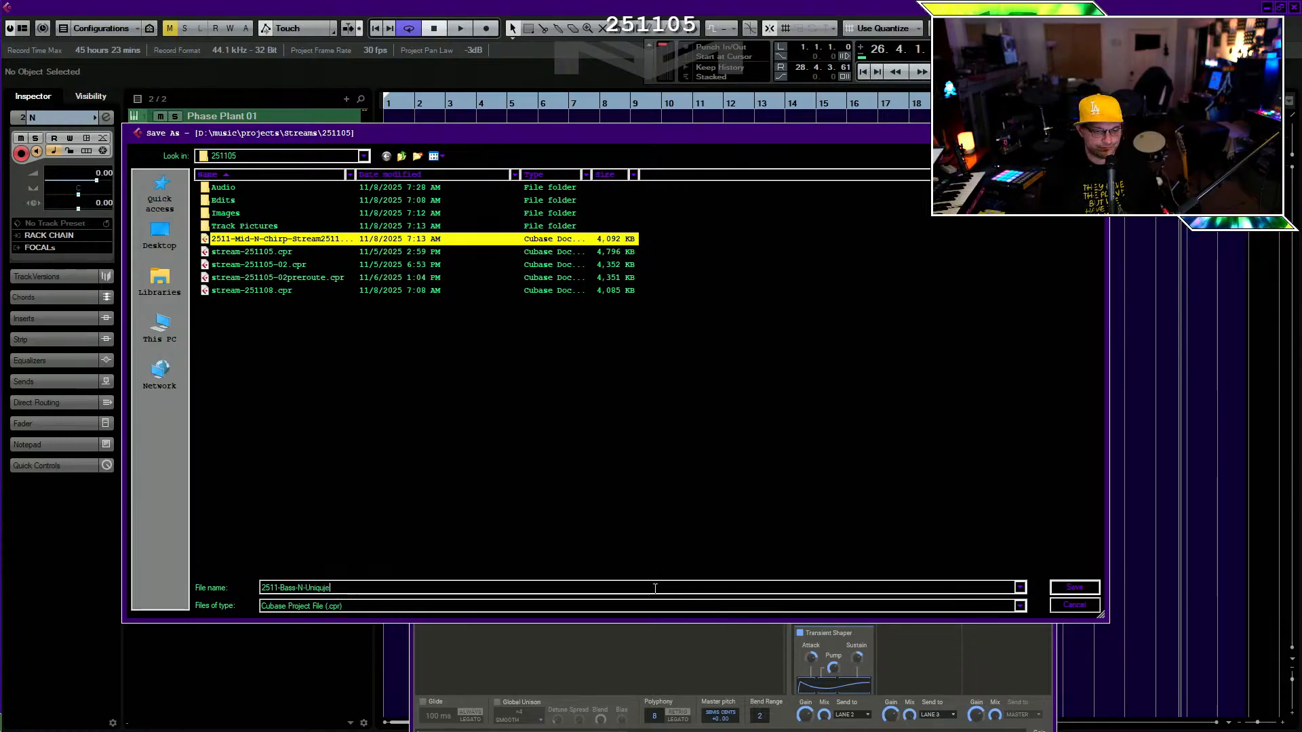
key(BackSpace)
key(BackSpace)
text(ePP-)
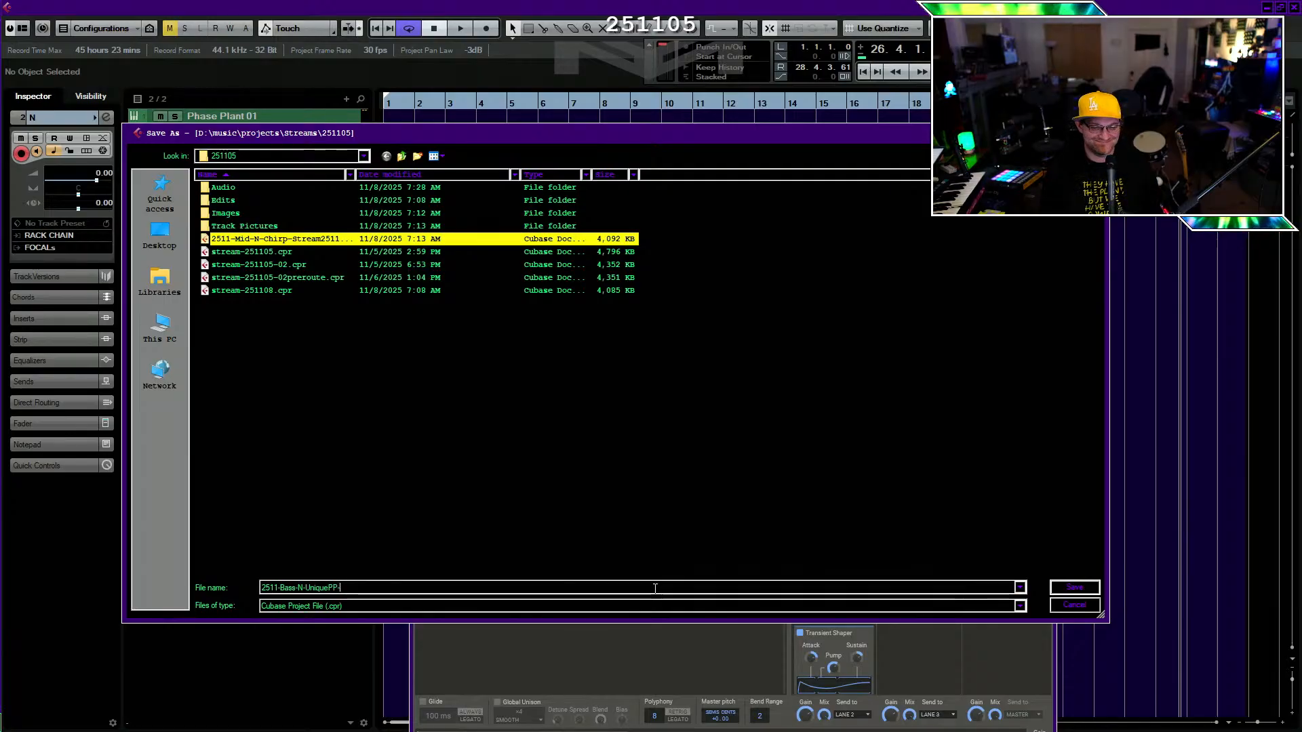
text(tttttttttttt)
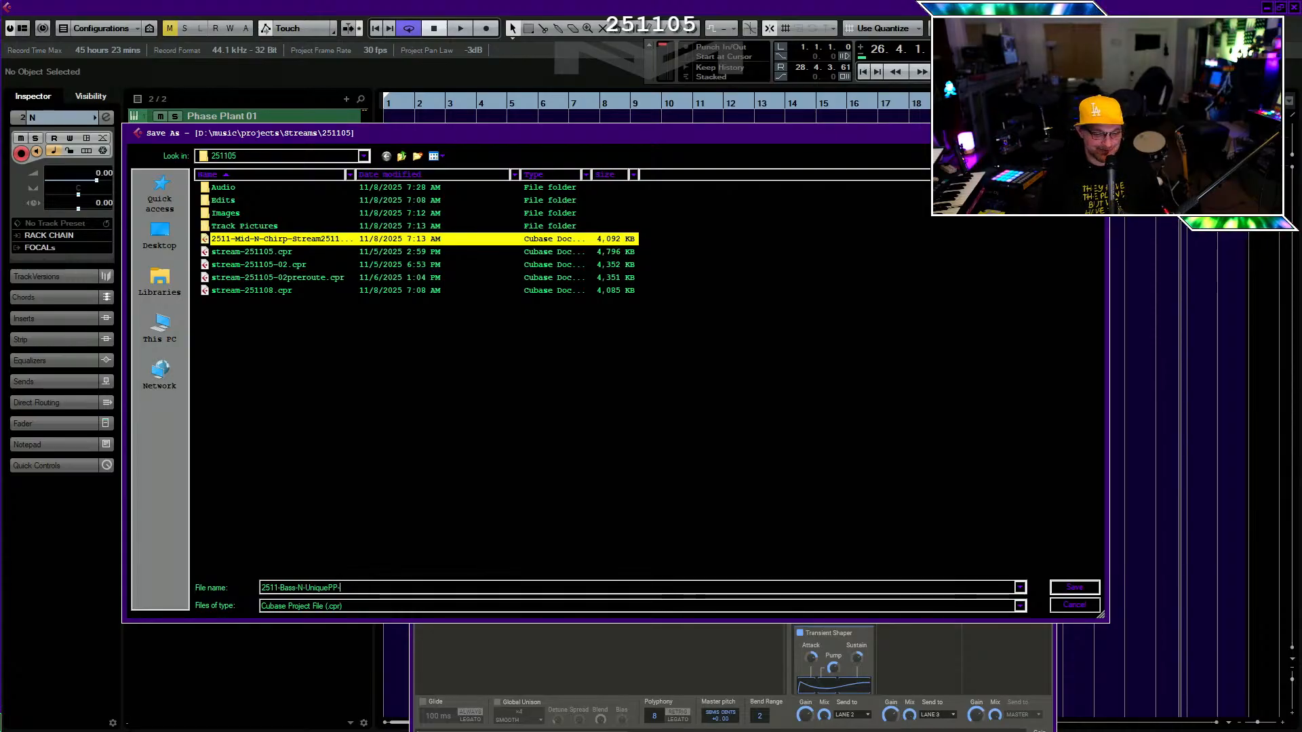
text(tttttttttttttttttttt)
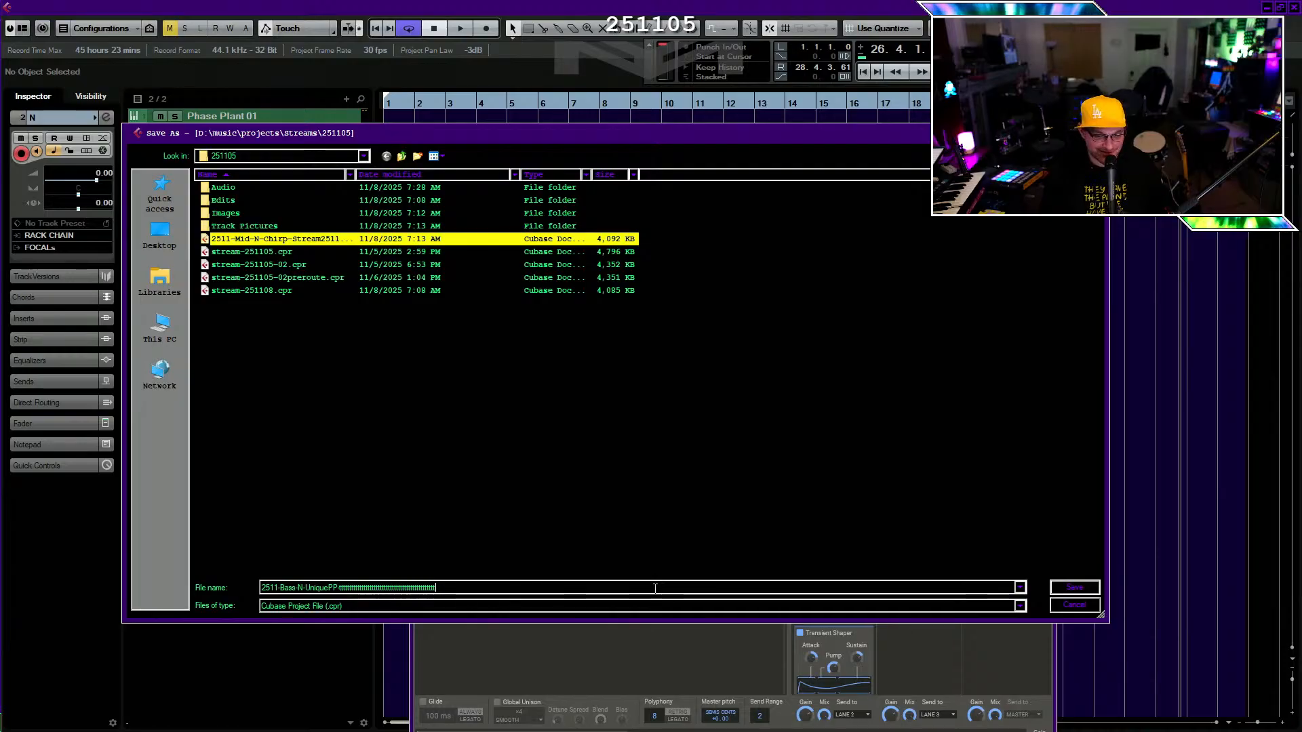
key(BackSpace)
key(BackSpace)
key(BackSpace)
key(BackSpace)
key(BackSpace)
key(BackSpace)
key(BackSpace)
key(BackSpace)
key(BackSpace)
key(BackSpace)
key(BackSpace)
key(BackSpace)
key(BackSpace)
key(BackSpace)
key(BackSpace)
key(BackSpace)
key(BackSpace)
key(BackSpace)
key(BackSpace)
key(BackSpace)
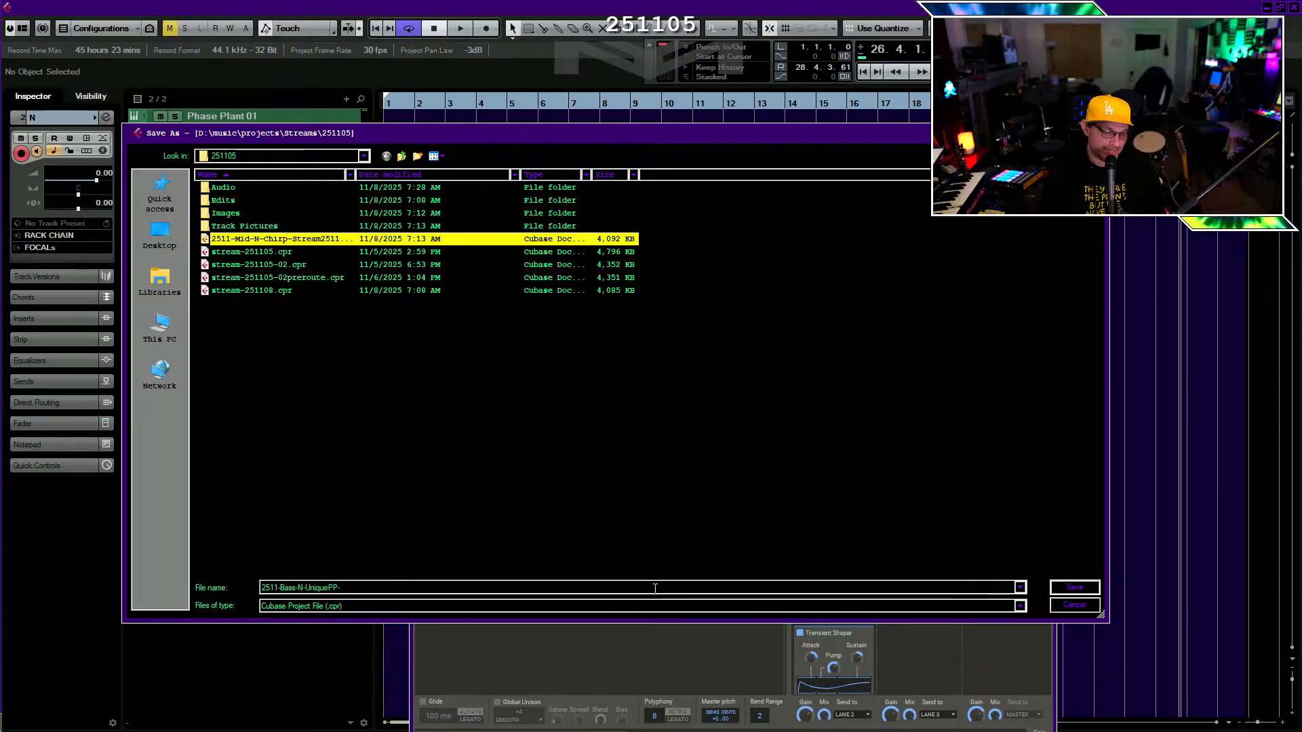
Complete the file name as 2511-Bass-N-UniquePP-Stream251108-VerbCatcher and save the project.
text(Stream)
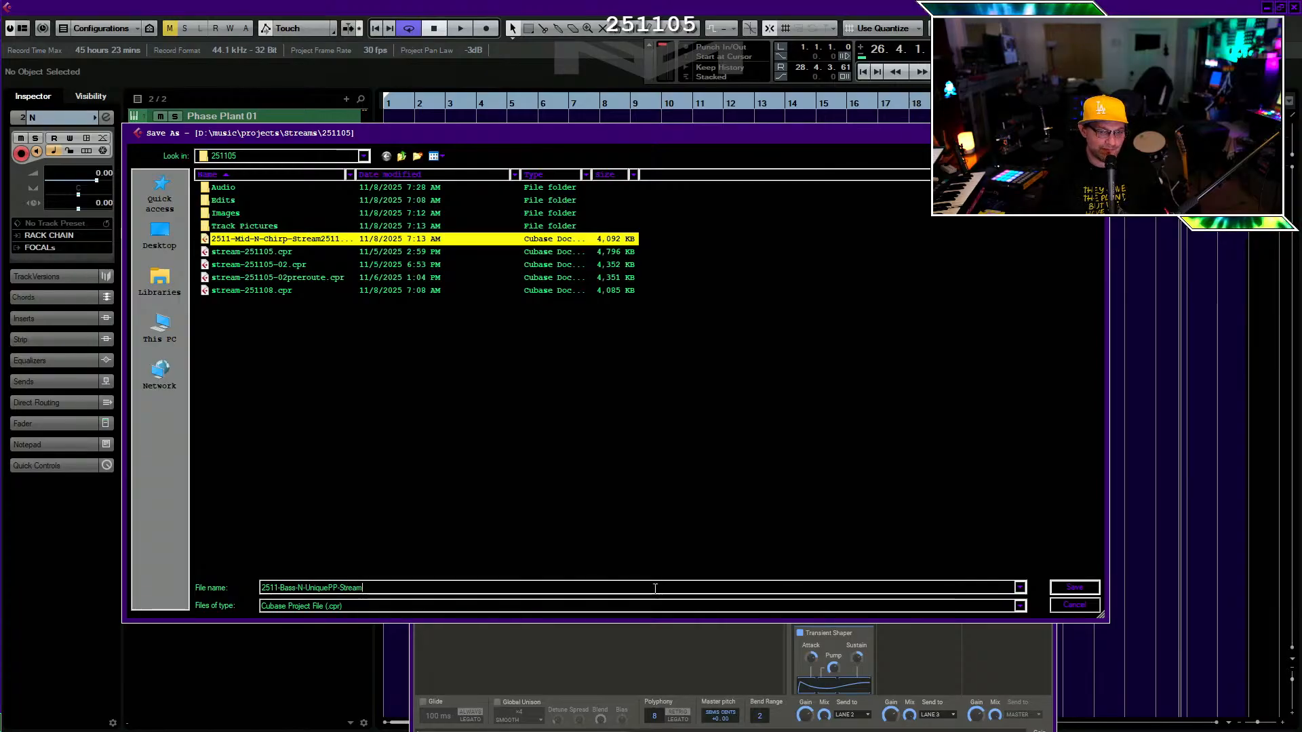
text(251108-VerbCatcher)
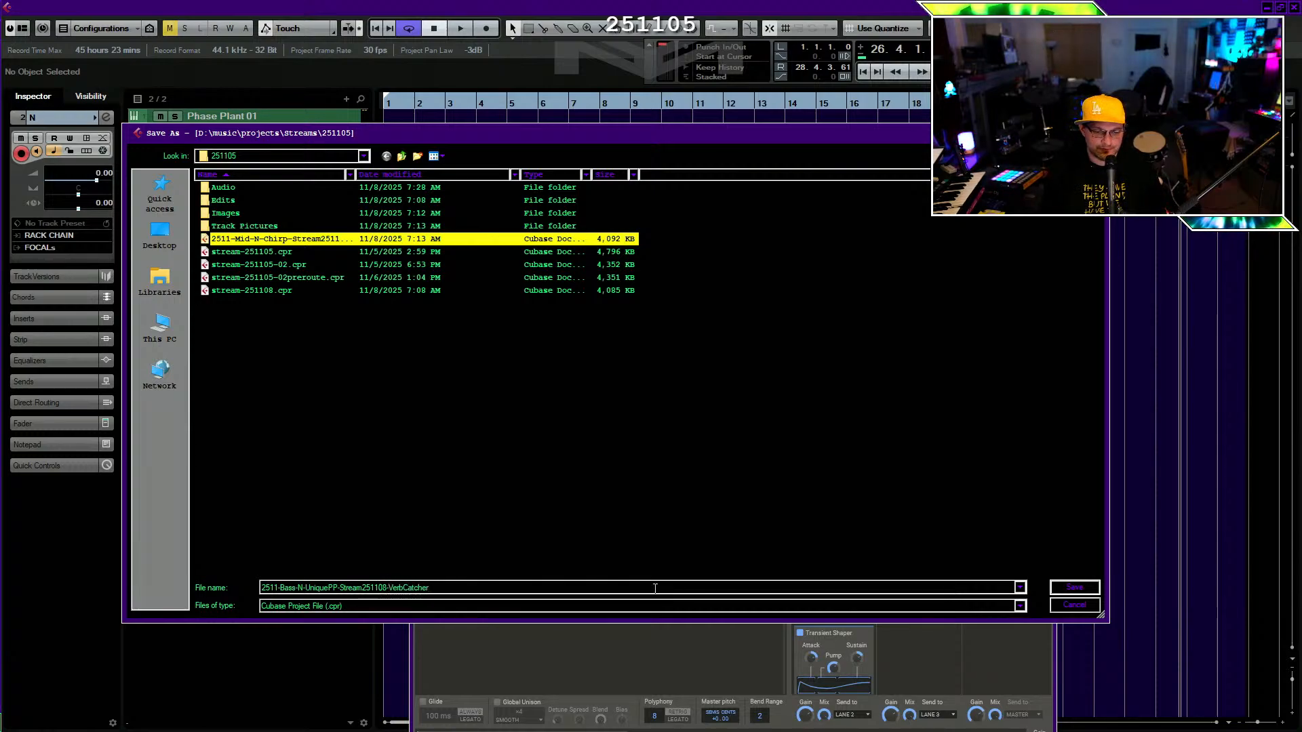
key(Return)
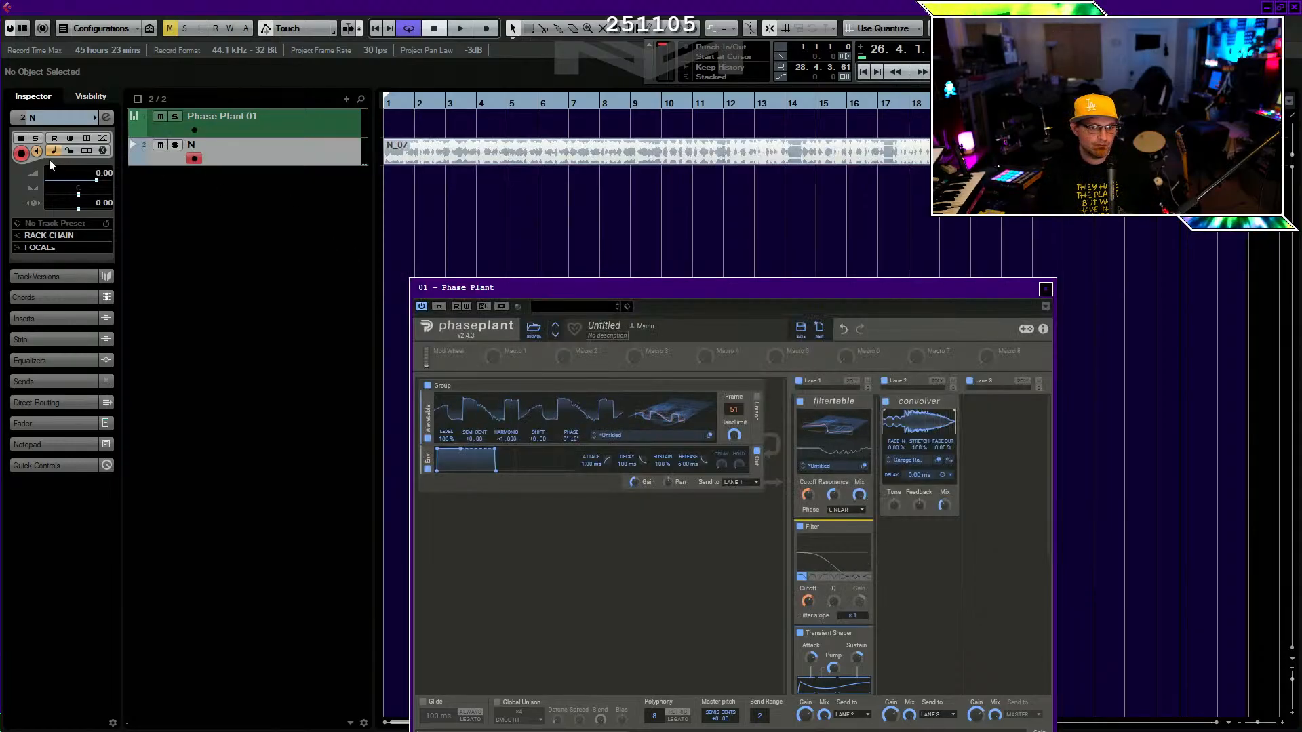
Solo track N and export the range of its recorded clip as a Wave mixdown named 2511-Bass-N-UniquePP-Stream251108-VerbCatcher.
click(176, 145)
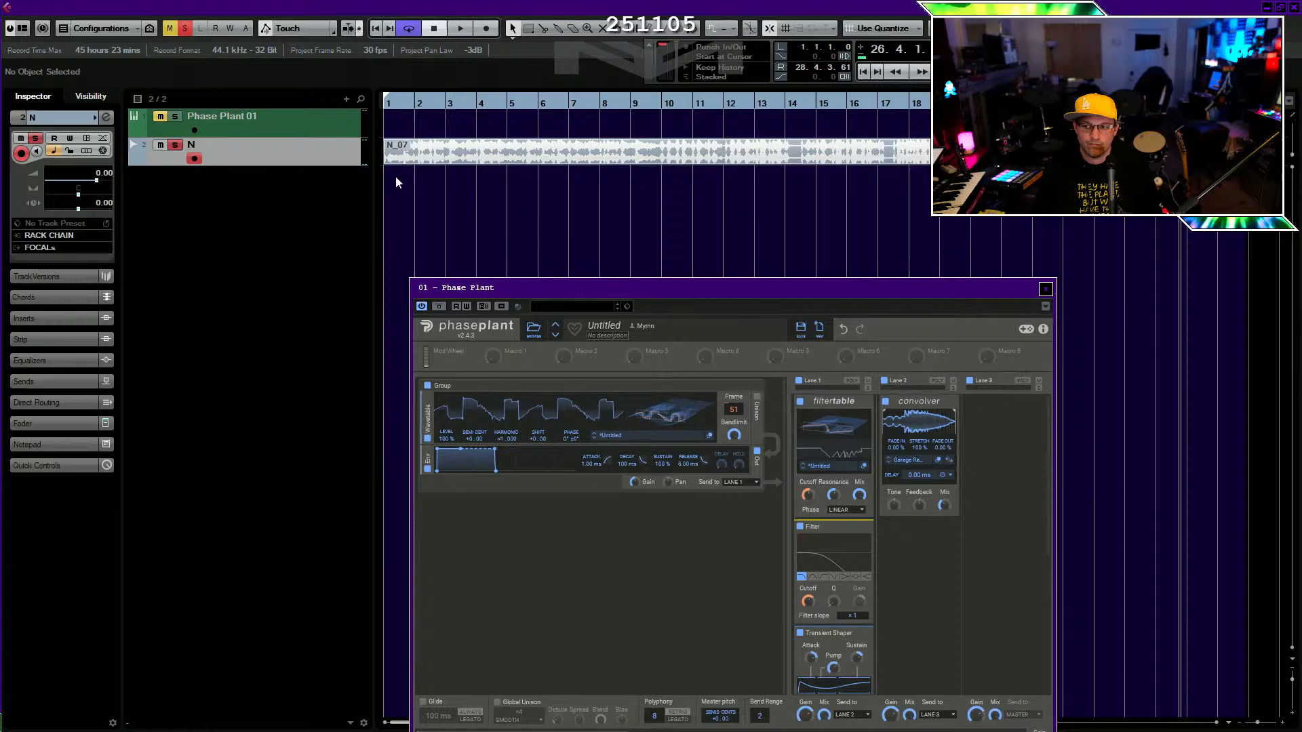
click(579, 144)
key(ctrl+shift+e)
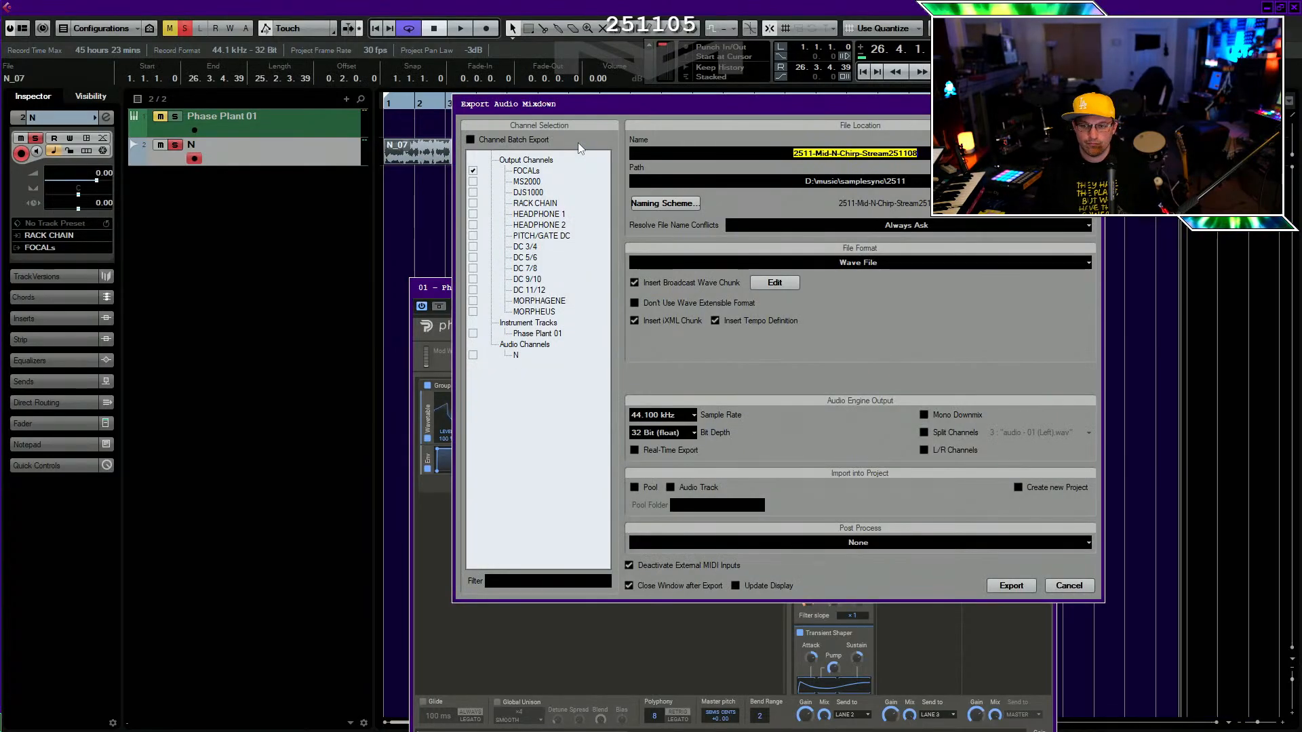
key(ctrl+v)
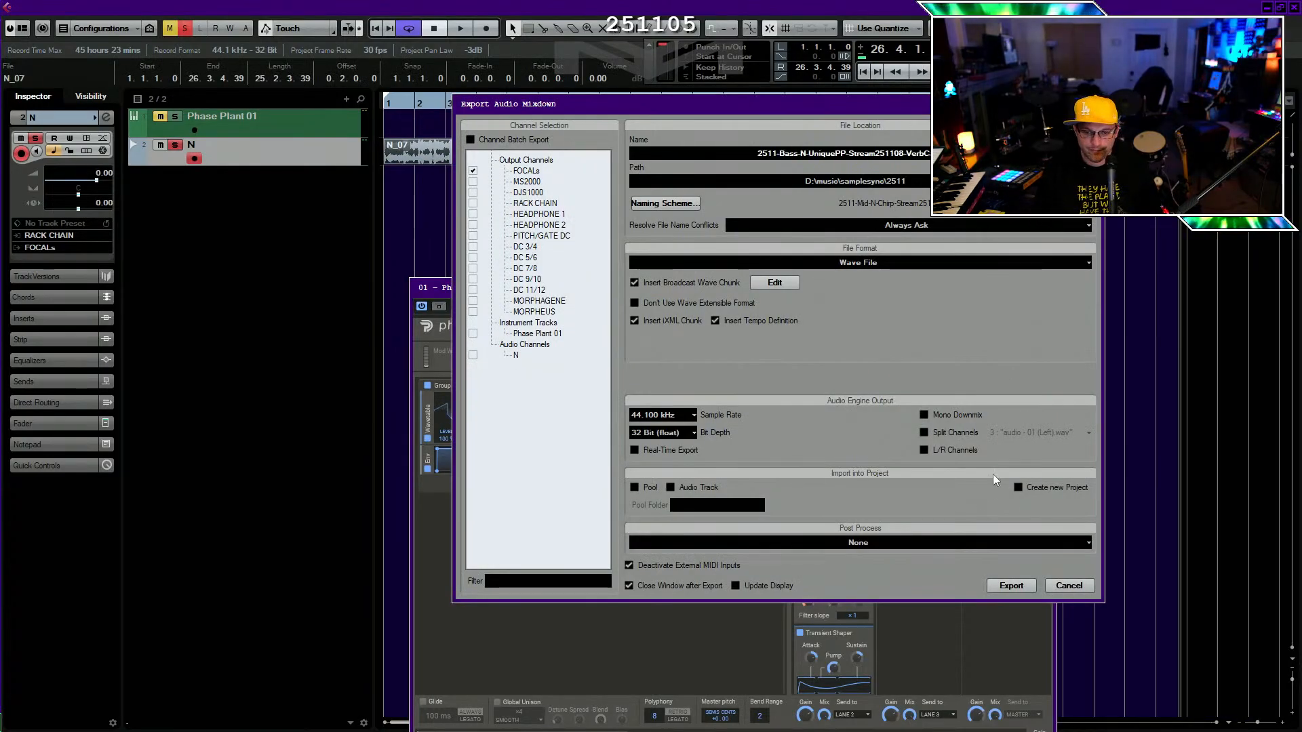
click(1009, 588)
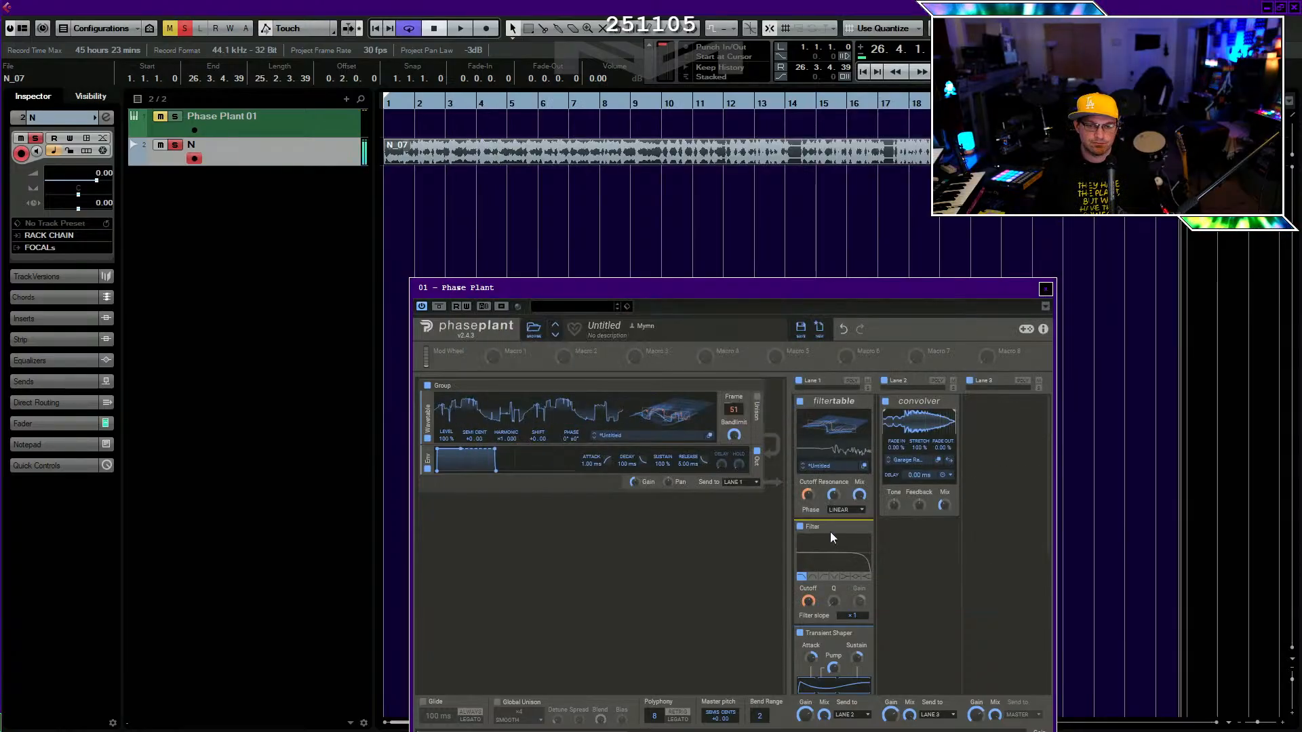
Deselect the clip and close the project, saving its changes.
click(437, 222)
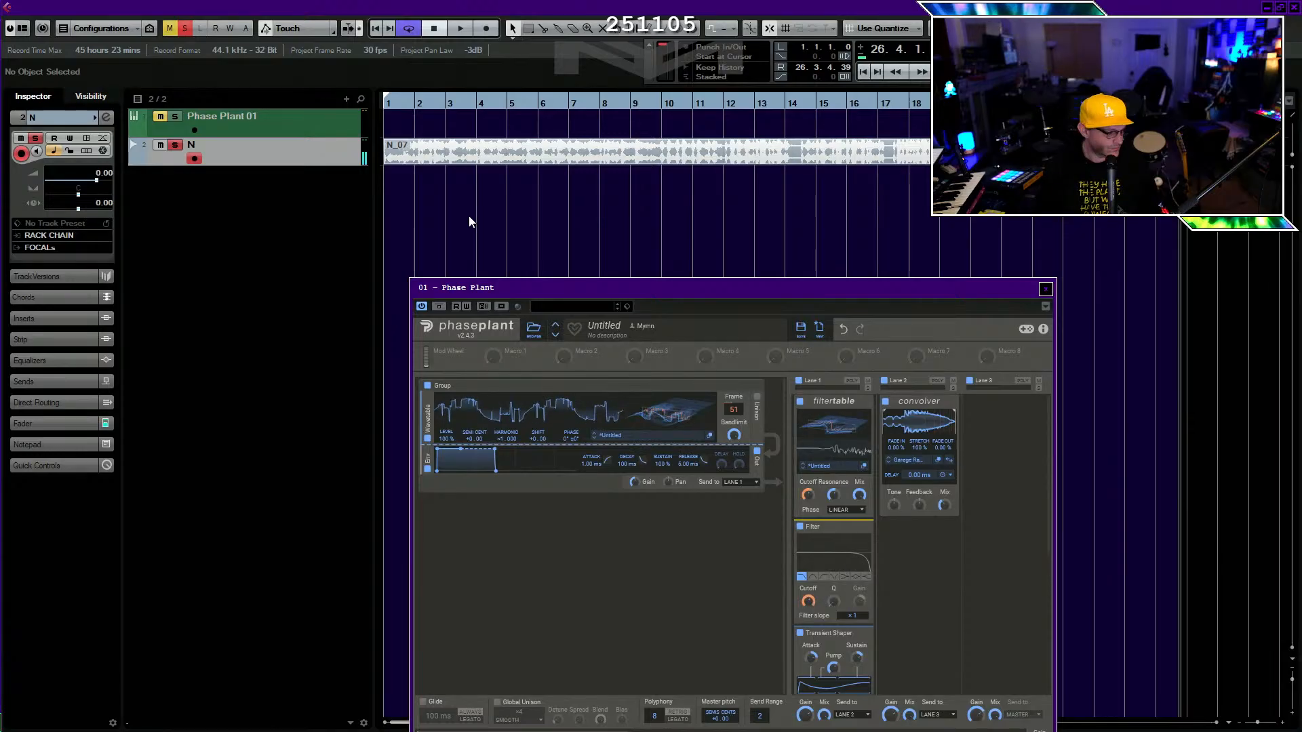
key(ctrl+w)
key(Return)
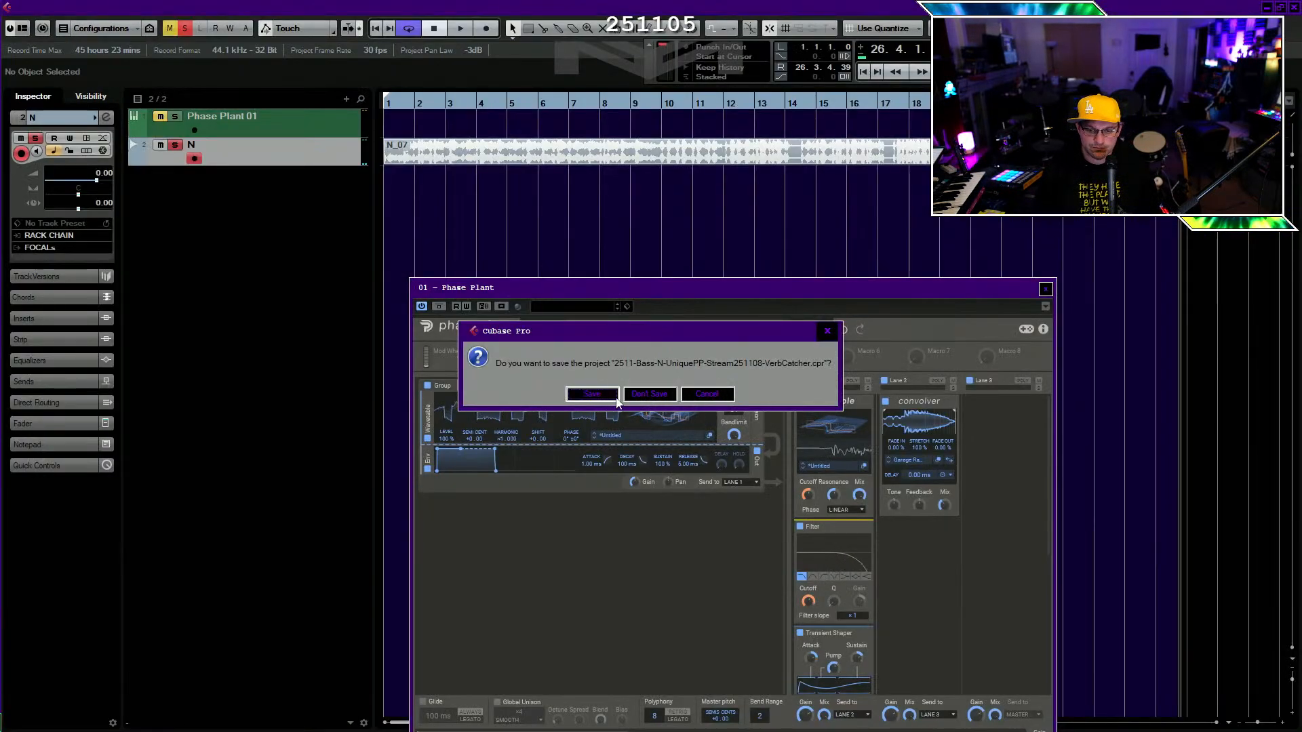
click(605, 392)
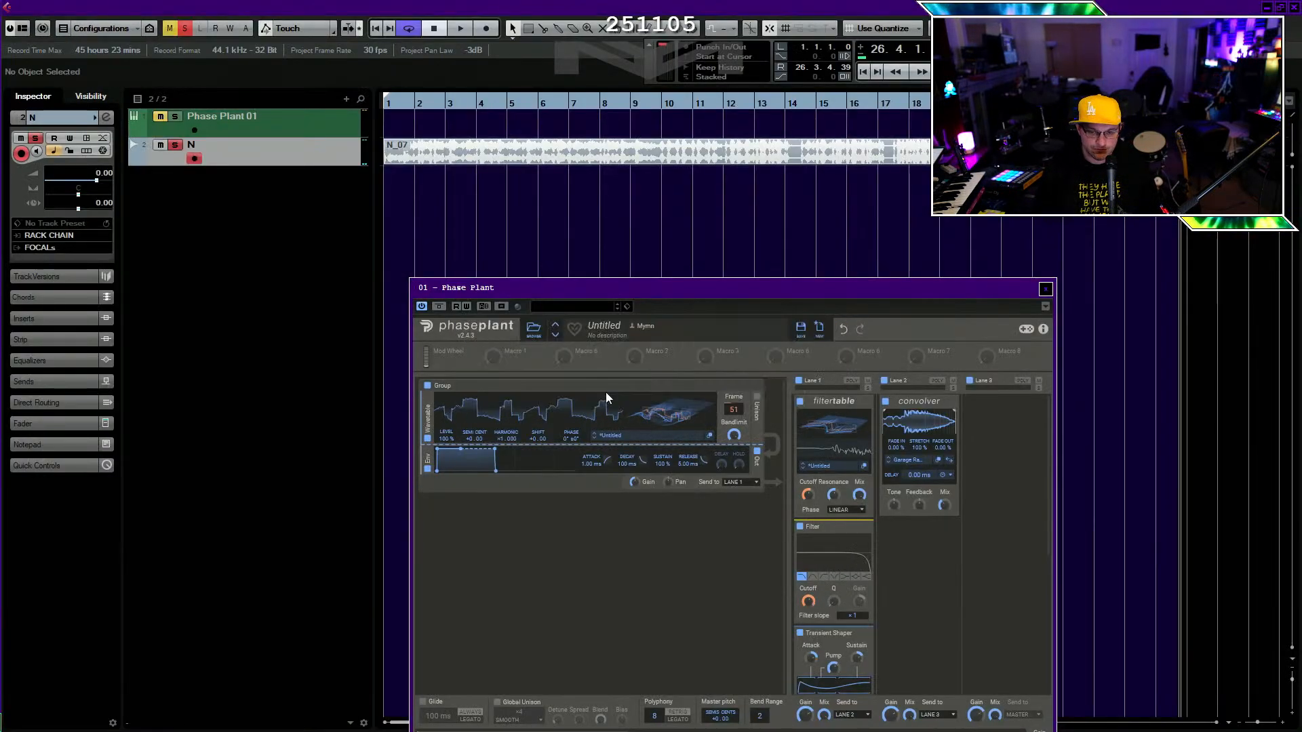